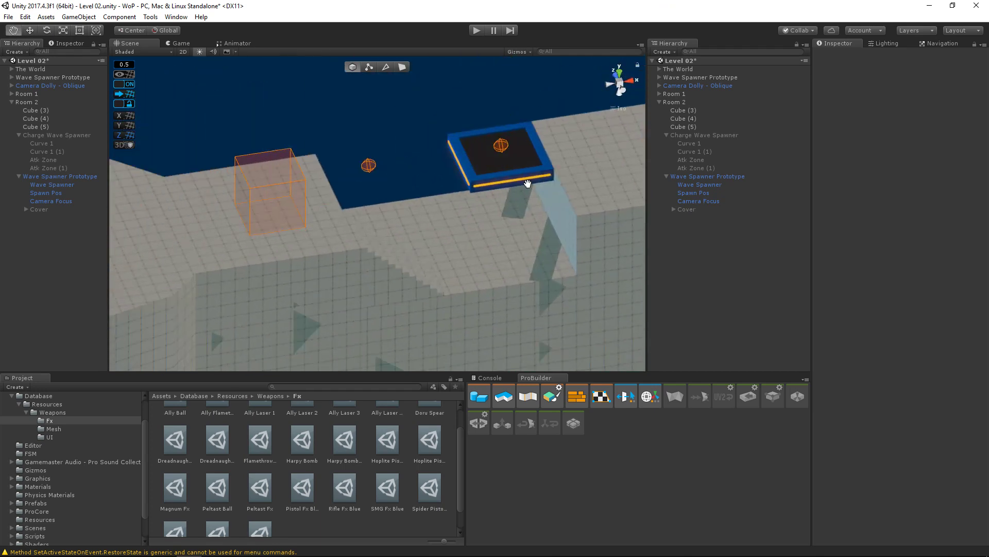
- Examine the level layout around the moving platform, the stairs and the spawn cubes from several angles
{"action": "scroll", "coordinate": [375, 217], "scroll_direction": "down", "scroll_amount": 5}
{"action": "middle_click_drag", "start_coordinate": [484, 189], "coordinate": [295, 249]}
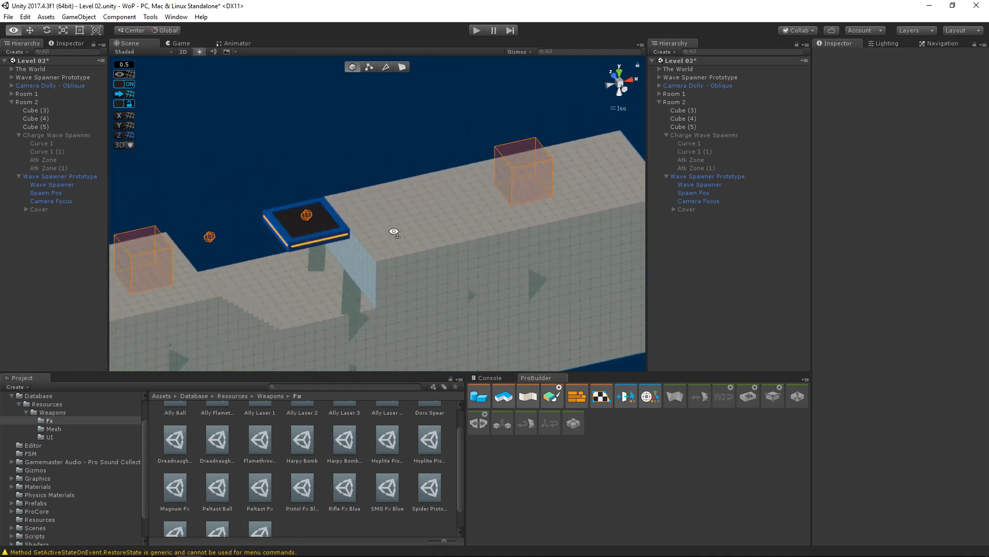
{"action": "middle_click_drag", "start_coordinate": [394, 230], "coordinate": [432, 227]}
{"action": "left_click_drag", "start_coordinate": [431, 226], "coordinate": [344, 281], "text": "alt"}
{"action": "middle_click_drag", "start_coordinate": [292, 277], "coordinate": [441, 213]}
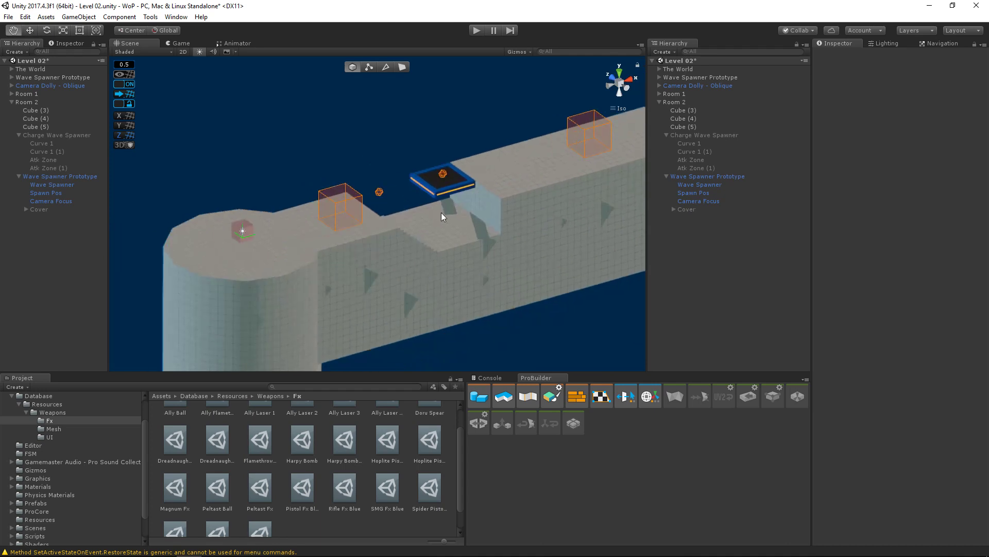
{"action": "scroll", "coordinate": [451, 205], "scroll_direction": "up", "scroll_amount": 14}
{"action": "scroll", "coordinate": [500, 201], "scroll_direction": "down", "scroll_amount": 12}
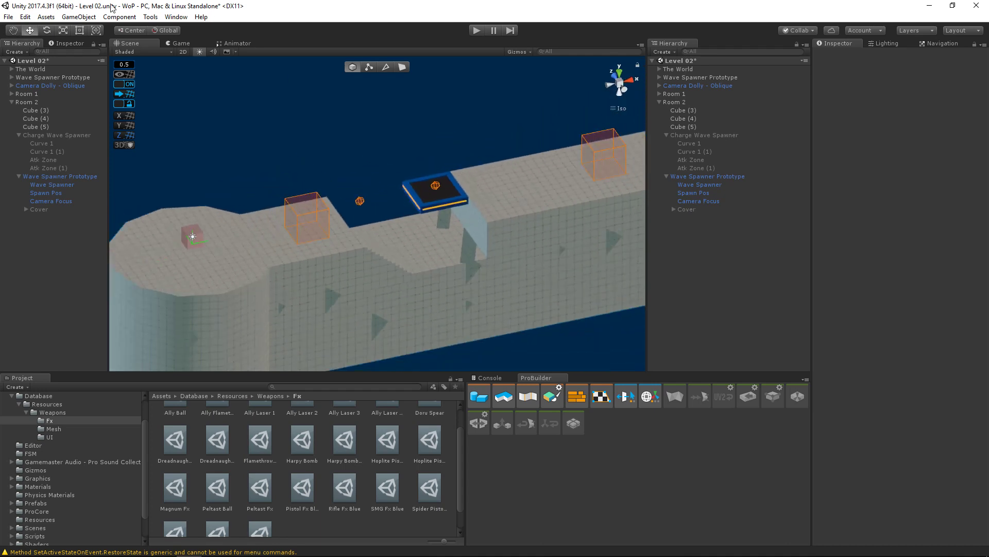
{"action": "middle_click_drag", "start_coordinate": [483, 178], "coordinate": [386, 216]}
{"action": "scroll", "coordinate": [335, 254], "scroll_direction": "up", "scroll_amount": 5}
{"action": "scroll", "coordinate": [338, 234], "scroll_direction": "up", "scroll_amount": 4}
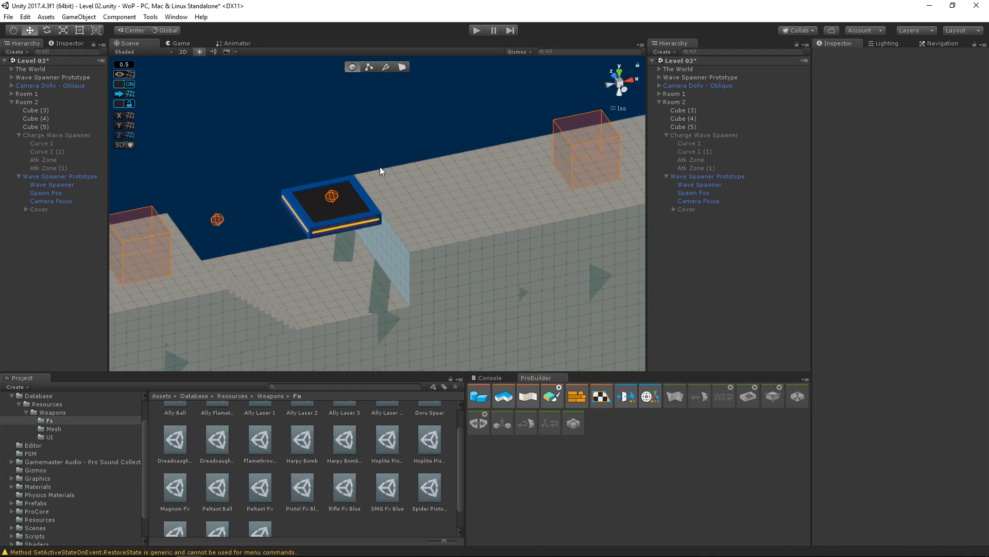
{"action": "scroll", "coordinate": [389, 237], "scroll_direction": "down", "scroll_amount": 5}
{"action": "scroll", "coordinate": [407, 300], "scroll_direction": "up", "scroll_amount": 4}
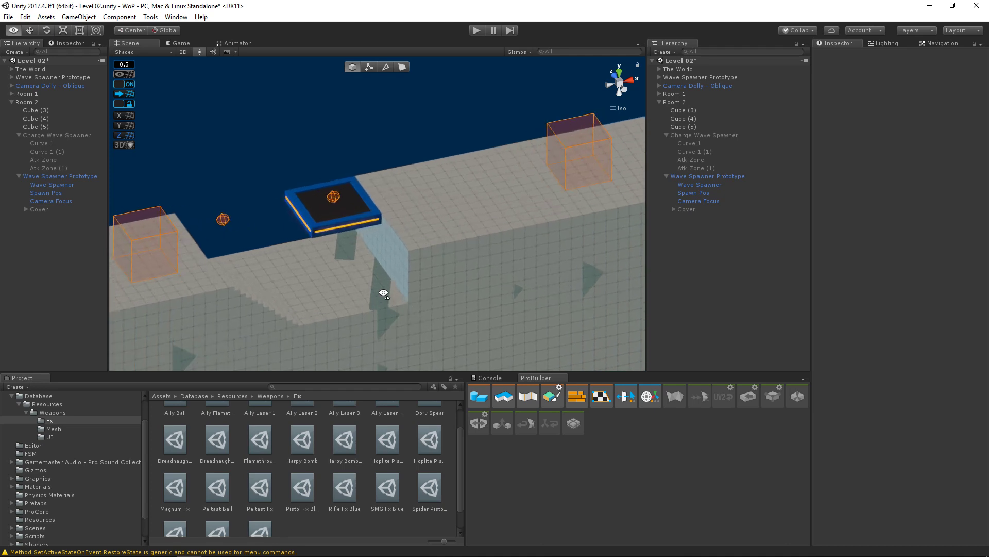
{"action": "left_click_drag", "start_coordinate": [384, 293], "coordinate": [445, 289], "text": "alt"}
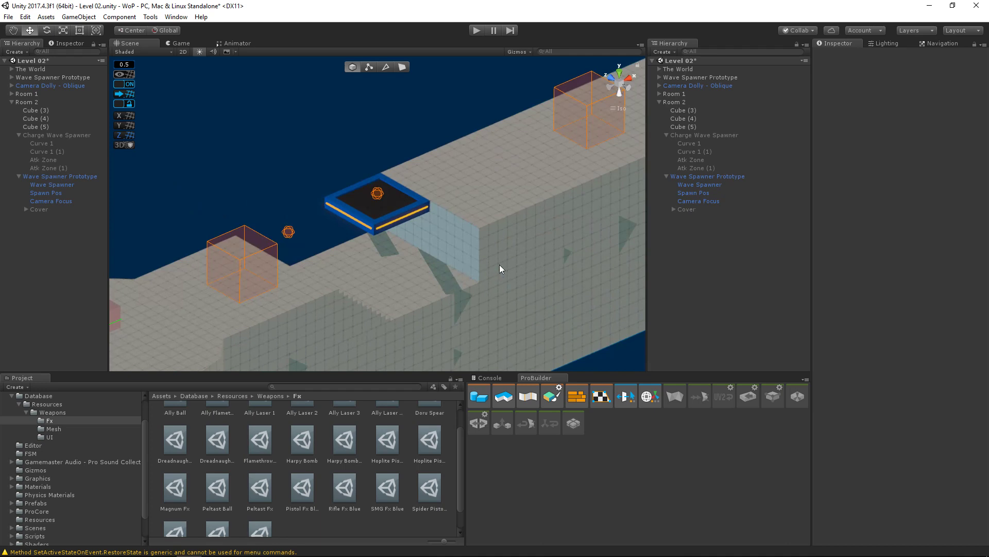
{"action": "left_click_drag", "start_coordinate": [506, 267], "coordinate": [330, 259], "text": "alt"}
{"action": "scroll", "coordinate": [273, 257], "scroll_direction": "down", "scroll_amount": 4}
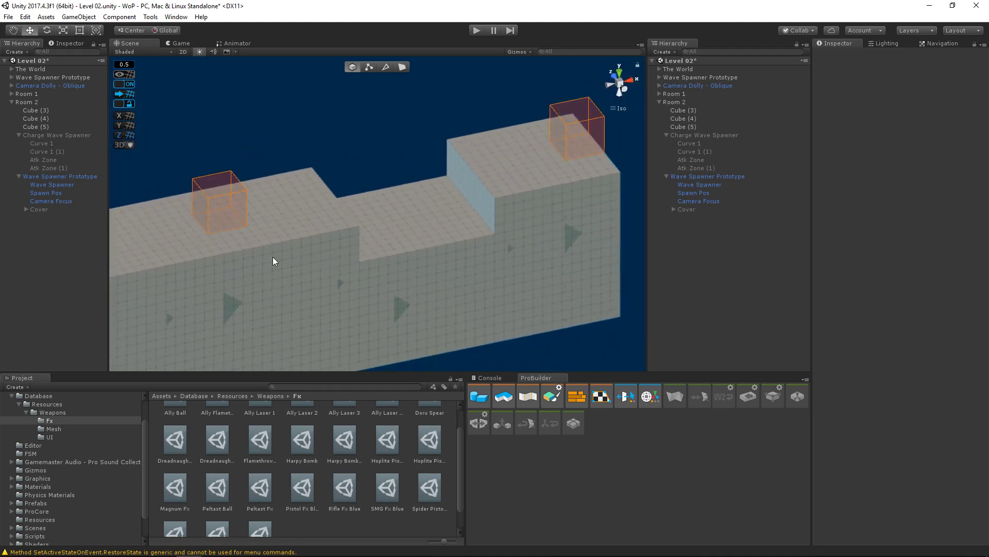
{"action": "middle_click_drag", "start_coordinate": [150, 302], "coordinate": [341, 264]}
{"action": "left_click_drag", "start_coordinate": [342, 264], "coordinate": [382, 257], "text": "alt"}
{"action": "scroll", "coordinate": [384, 258], "scroll_direction": "up", "scroll_amount": 7}
{"action": "middle_click_drag", "start_coordinate": [311, 285], "coordinate": [429, 241]}
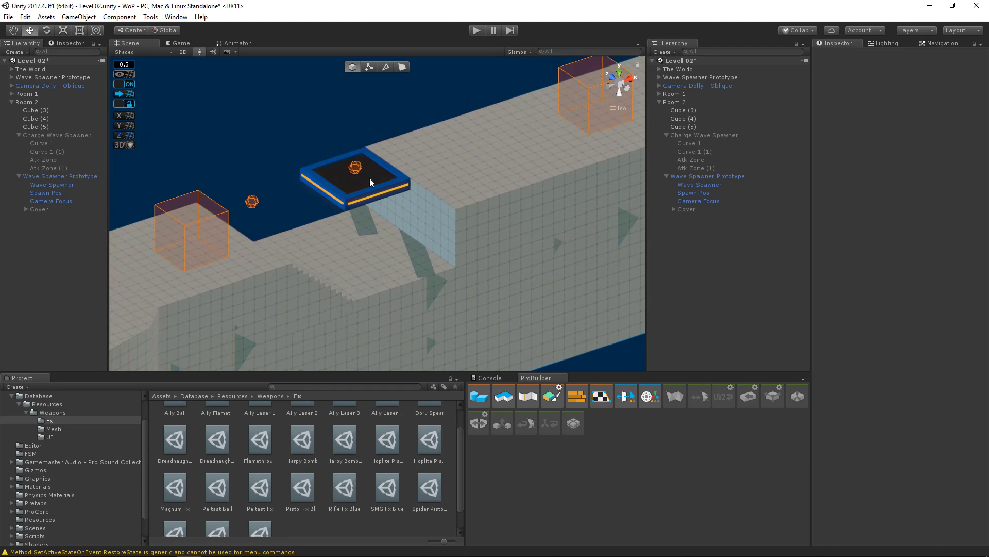
- Inspect the Moving Platform 6x6 (1) object in Room 1 and its place within the whole level
{"action": "left_click", "coordinate": [352, 168]}
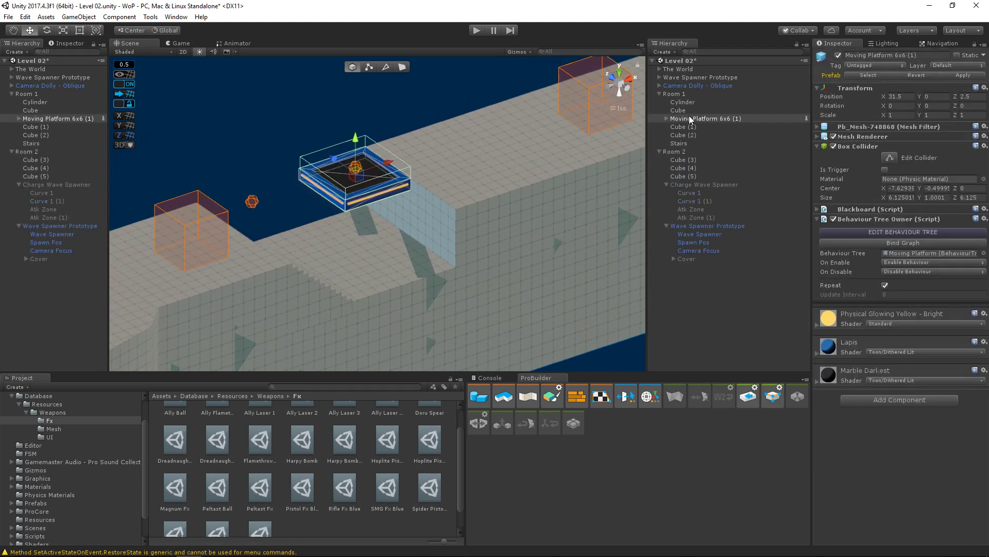
{"action": "scroll", "coordinate": [480, 215], "scroll_direction": "down", "scroll_amount": 6}
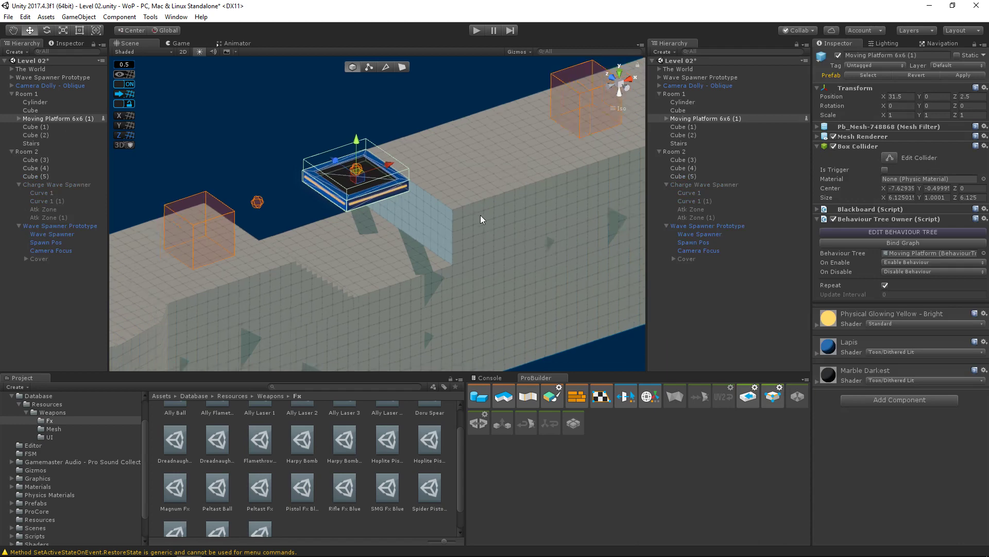
{"action": "scroll", "coordinate": [489, 213], "scroll_direction": "up", "scroll_amount": 5}
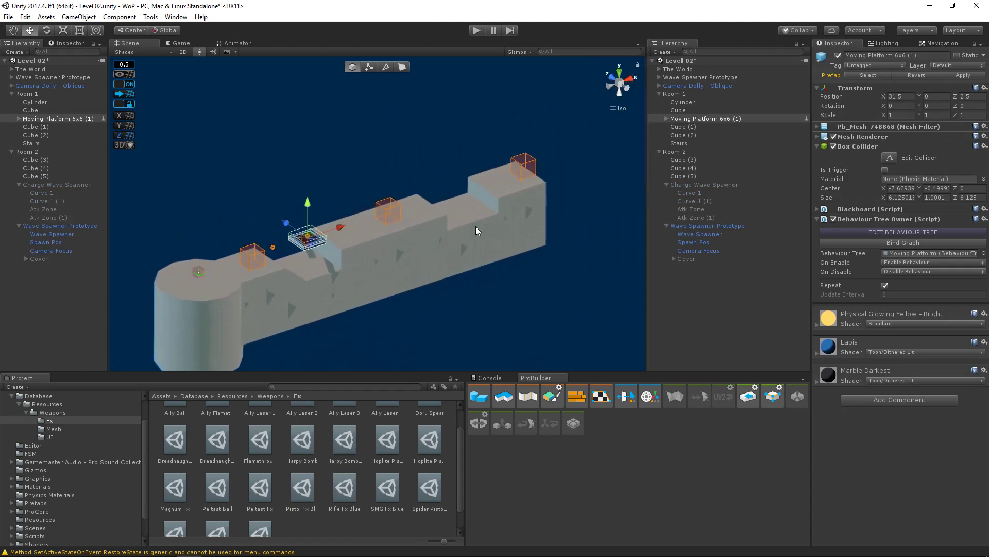
{"action": "scroll", "coordinate": [407, 263], "scroll_direction": "up", "scroll_amount": 4}
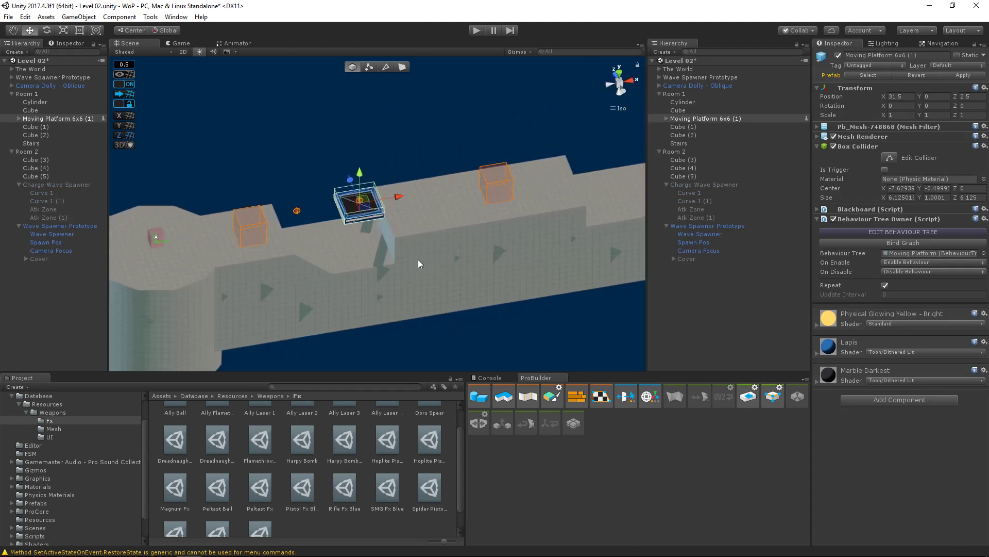
{"action": "left_click_drag", "start_coordinate": [416, 254], "coordinate": [374, 251], "text": "alt"}
{"action": "scroll", "coordinate": [374, 252], "scroll_direction": "up", "scroll_amount": 5}
{"action": "left_click", "coordinate": [278, 182]}
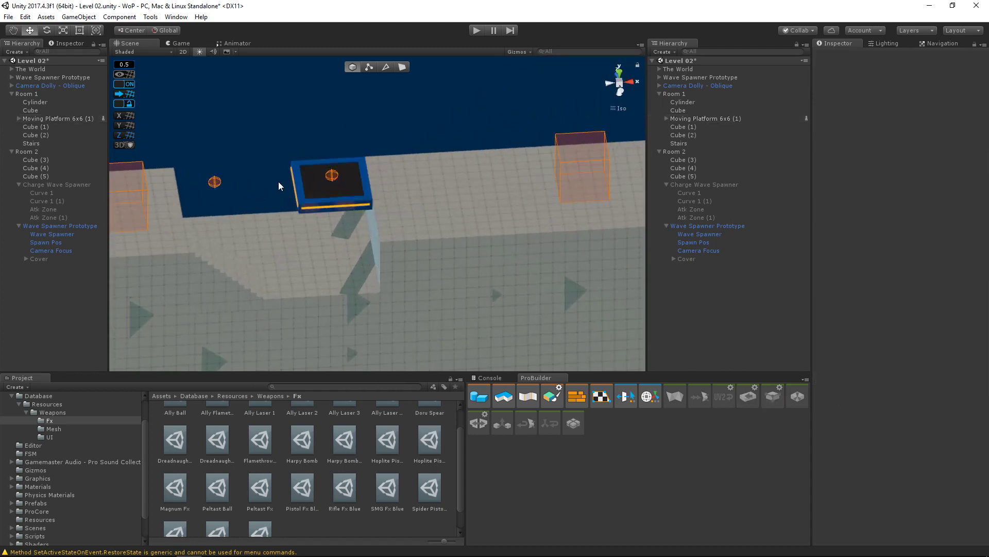
- Examine the Room 2 blocks beyond the moving platform, including the lowered block Cube (4)
{"action": "scroll", "coordinate": [439, 163], "scroll_direction": "down", "scroll_amount": 10}
{"action": "middle_click_drag", "start_coordinate": [278, 183], "coordinate": [198, 176]}
{"action": "left_click_drag", "start_coordinate": [255, 216], "coordinate": [309, 199], "text": "alt"}
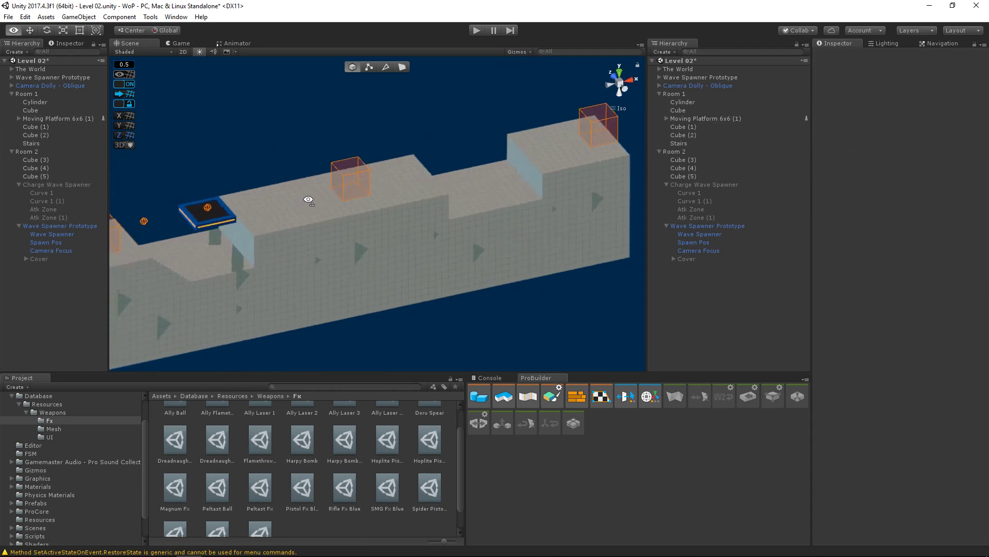
{"action": "scroll", "coordinate": [495, 199], "scroll_direction": "up", "scroll_amount": 7}
{"action": "middle_click_drag", "start_coordinate": [546, 194], "coordinate": [523, 201]}
{"action": "left_click", "coordinate": [385, 281]}
{"action": "scroll", "coordinate": [523, 201], "scroll_direction": "down", "scroll_amount": 5}
{"action": "middle_click_drag", "start_coordinate": [297, 239], "coordinate": [485, 209]}
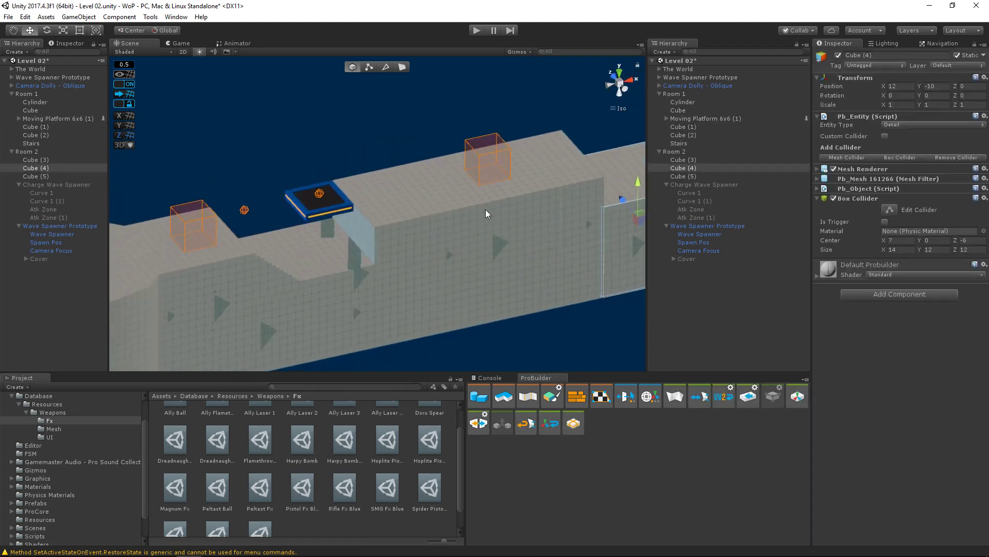
{"action": "scroll", "coordinate": [486, 210], "scroll_direction": "down", "scroll_amount": 4}
- Play-test the level, lowering the system volume during the run, and stop play mode
{"action": "left_click", "coordinate": [474, 31]}
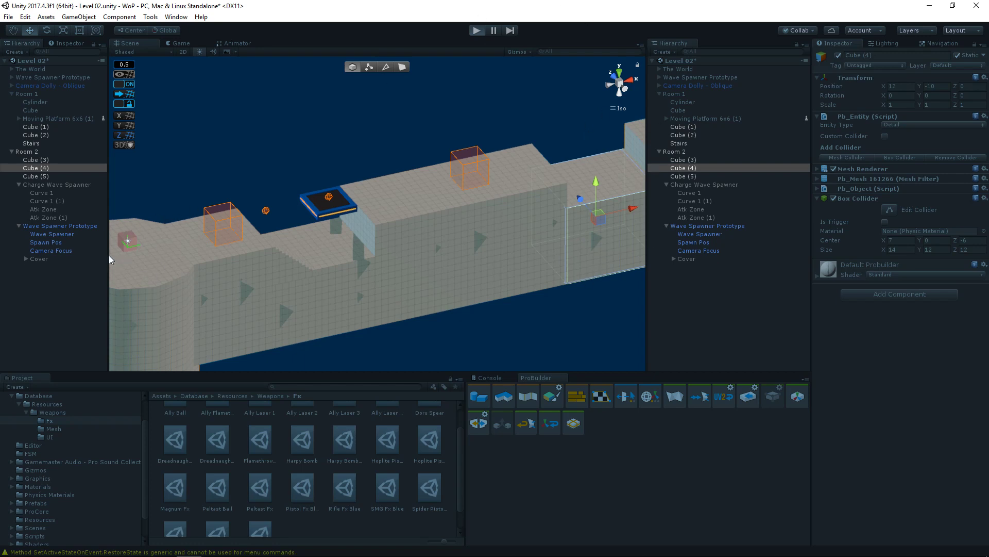
{"action": "key", "text": "ctrl+p"}
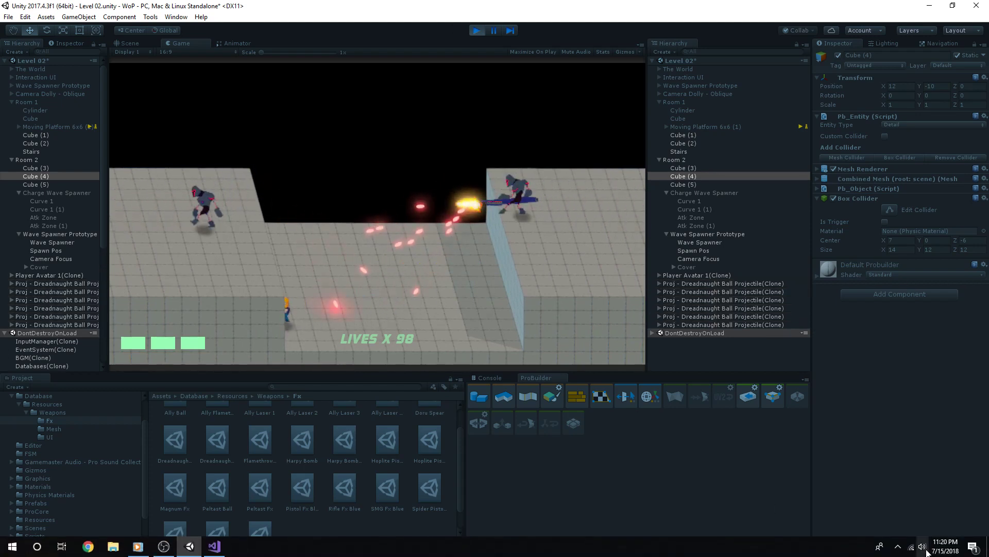
{"action": "left_click", "coordinate": [923, 545]}
{"action": "left_click_drag", "start_coordinate": [876, 524], "coordinate": [850, 523]}
{"action": "left_click", "coordinate": [352, 4]}
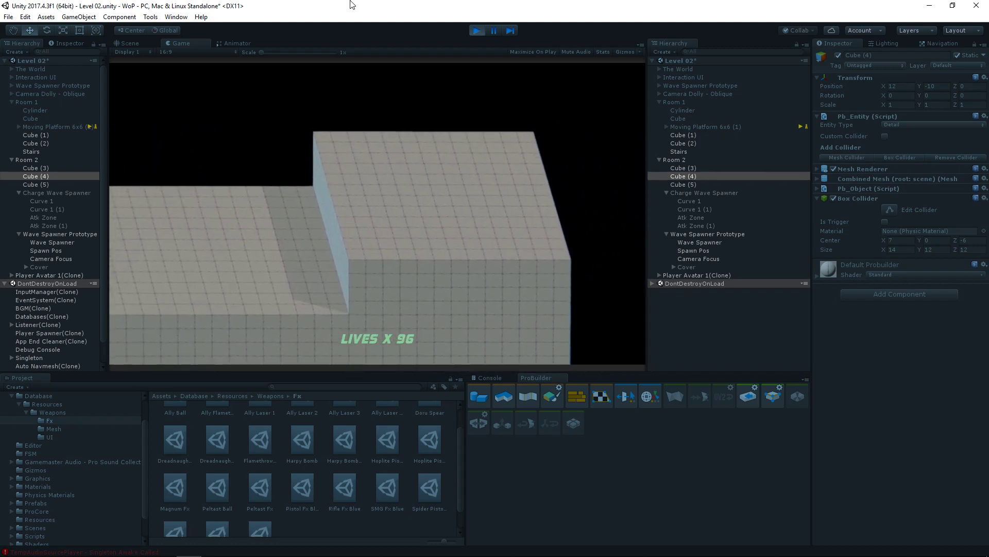
{"action": "key", "text": "ctrl+p"}
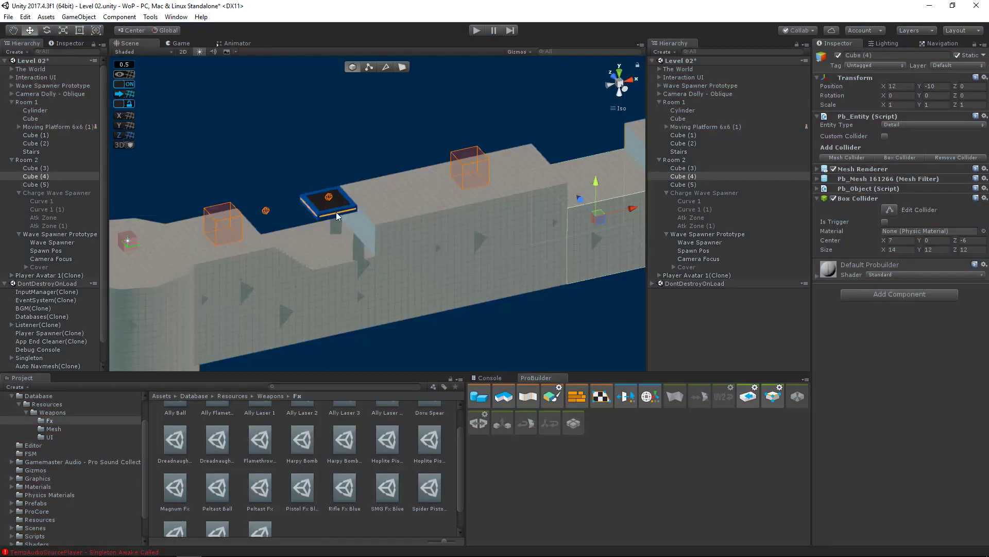
- Activate the disabled Charge Wave Spawner object in Room 2
{"action": "scroll", "coordinate": [309, 263], "scroll_direction": "up", "scroll_amount": 9}
{"action": "middle_click_drag", "start_coordinate": [592, 210], "coordinate": [426, 228]}
{"action": "scroll", "coordinate": [464, 221], "scroll_direction": "up", "scroll_amount": 6}
{"action": "middle_click_drag", "start_coordinate": [533, 208], "coordinate": [306, 276]}
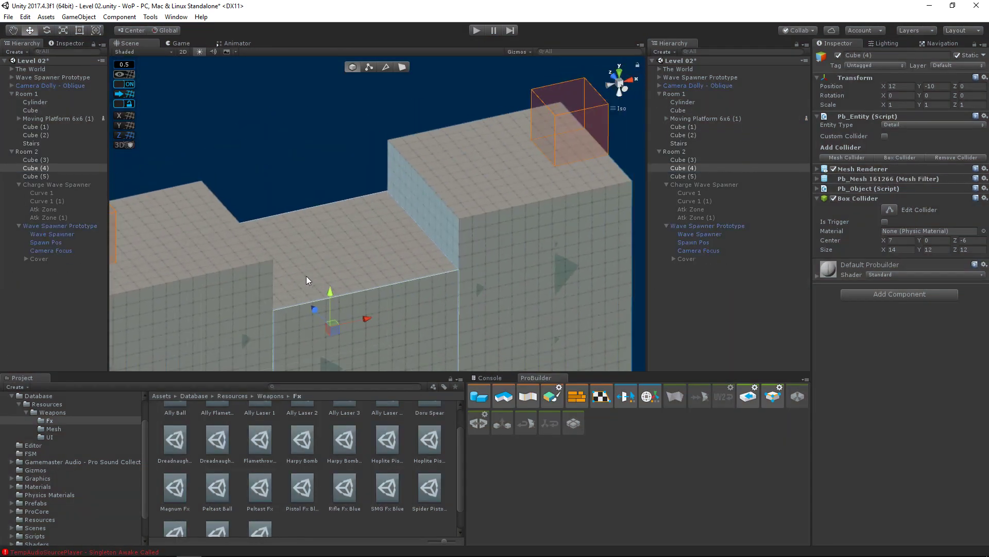
{"action": "left_click_drag", "start_coordinate": [409, 228], "coordinate": [393, 237], "text": "alt"}
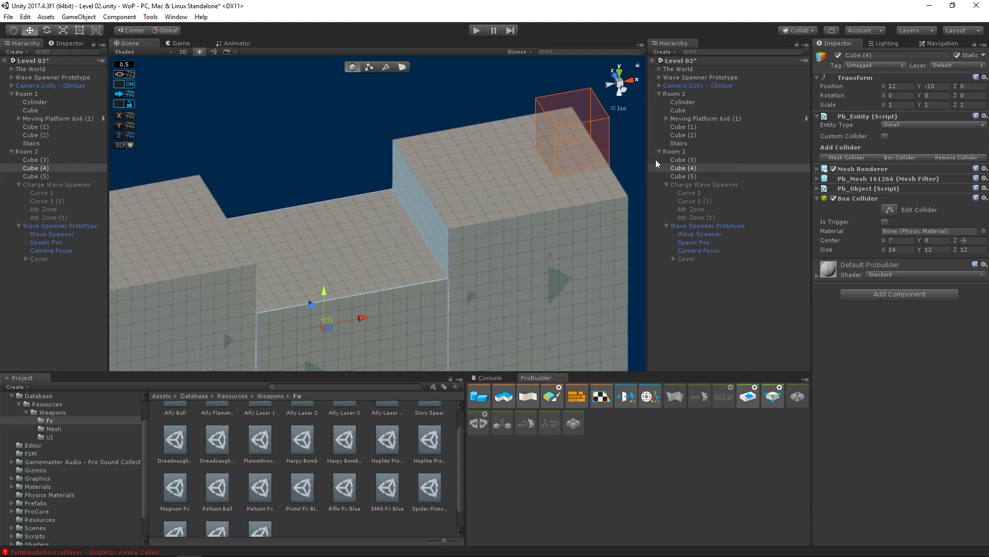
{"action": "left_click", "coordinate": [686, 184]}
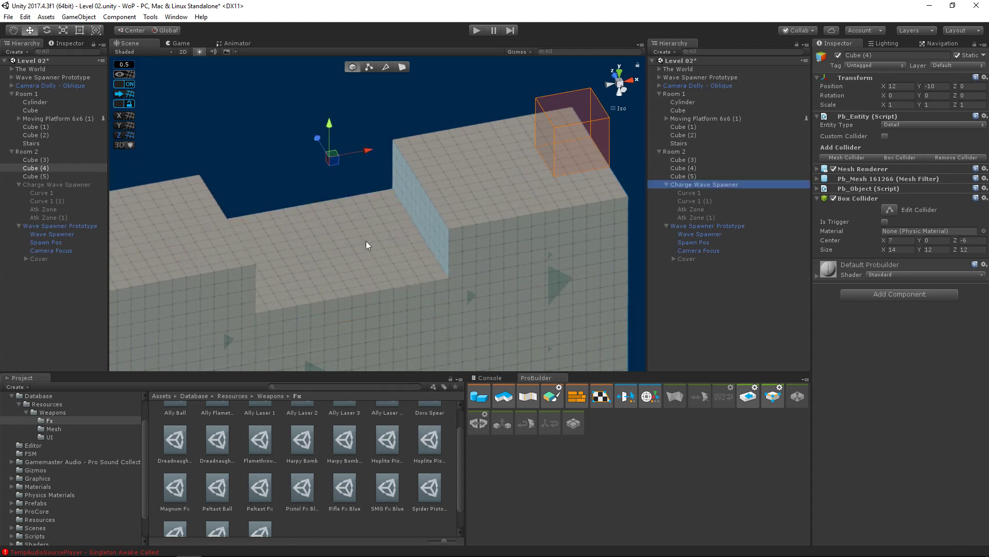
{"action": "left_click_drag", "start_coordinate": [367, 245], "coordinate": [411, 221], "text": "alt"}
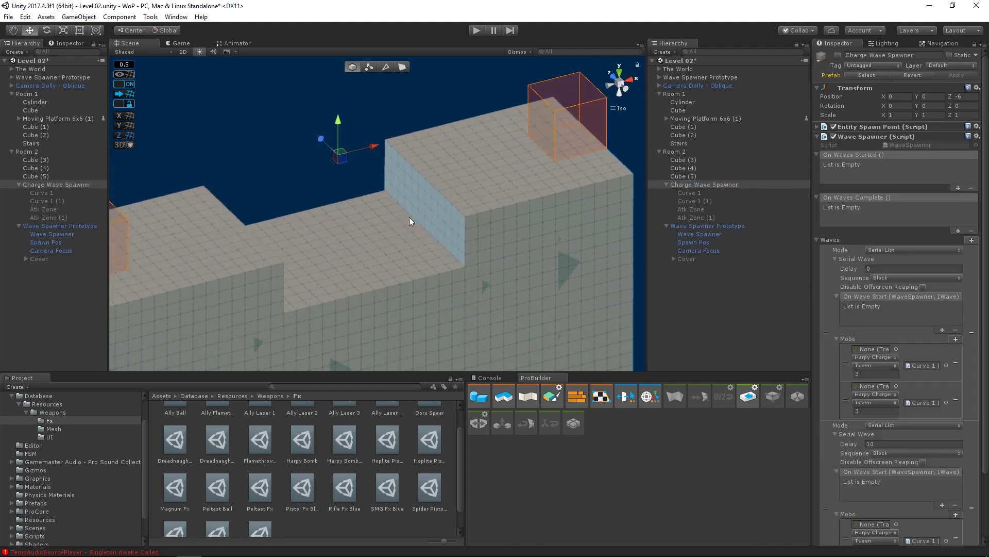
{"action": "left_click", "coordinate": [838, 55]}
{"action": "scroll", "coordinate": [515, 187], "scroll_direction": "down", "scroll_amount": 3}
- Locate the Charge Wave Spawner's paths Curve 1 and Curve 1 (1) in the scene and compare their positions
{"action": "left_click", "coordinate": [690, 193]}
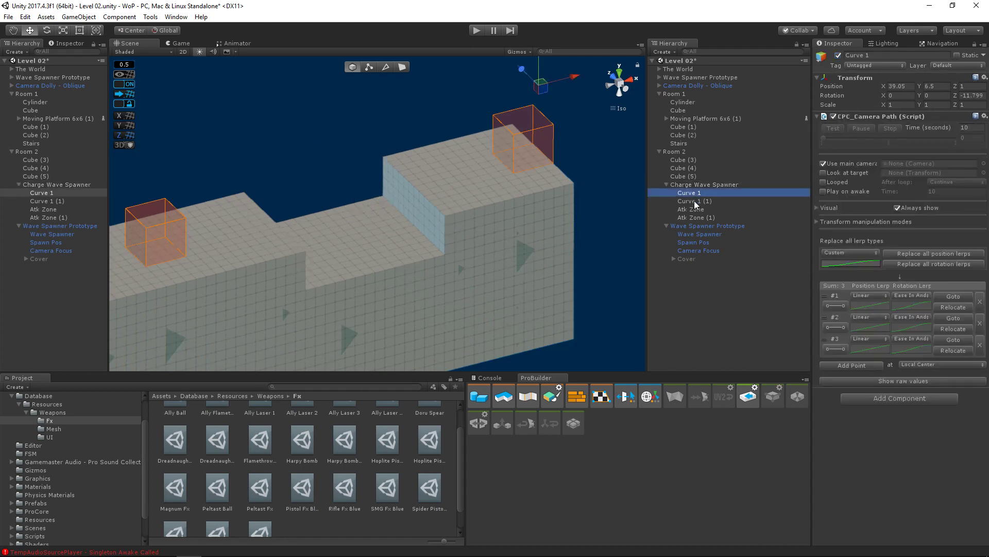
{"action": "double_click", "coordinate": [694, 201]}
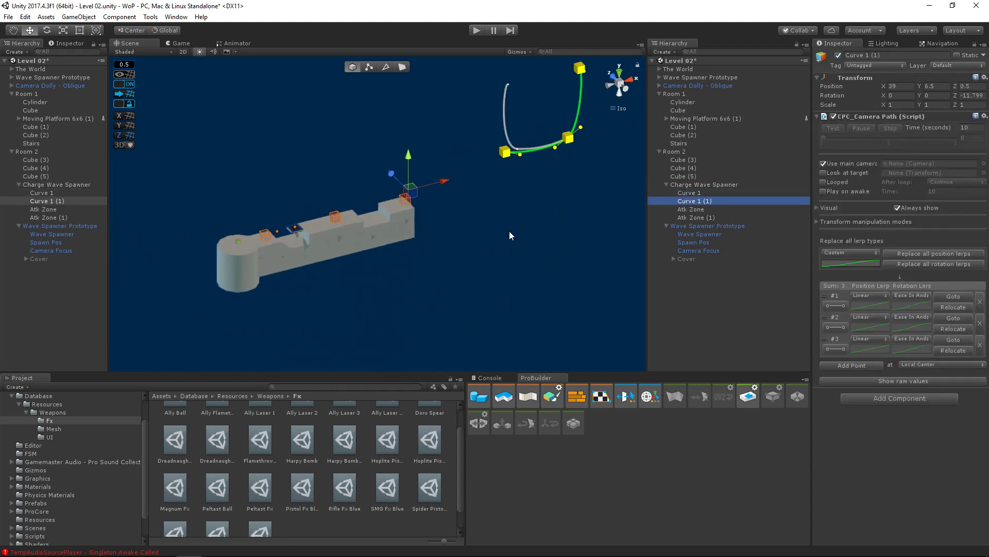
{"action": "middle_click_drag", "start_coordinate": [510, 235], "coordinate": [463, 242]}
{"action": "scroll", "coordinate": [411, 282], "scroll_direction": "up", "scroll_amount": 3}
{"action": "scroll", "coordinate": [464, 242], "scroll_direction": "up", "scroll_amount": 1}
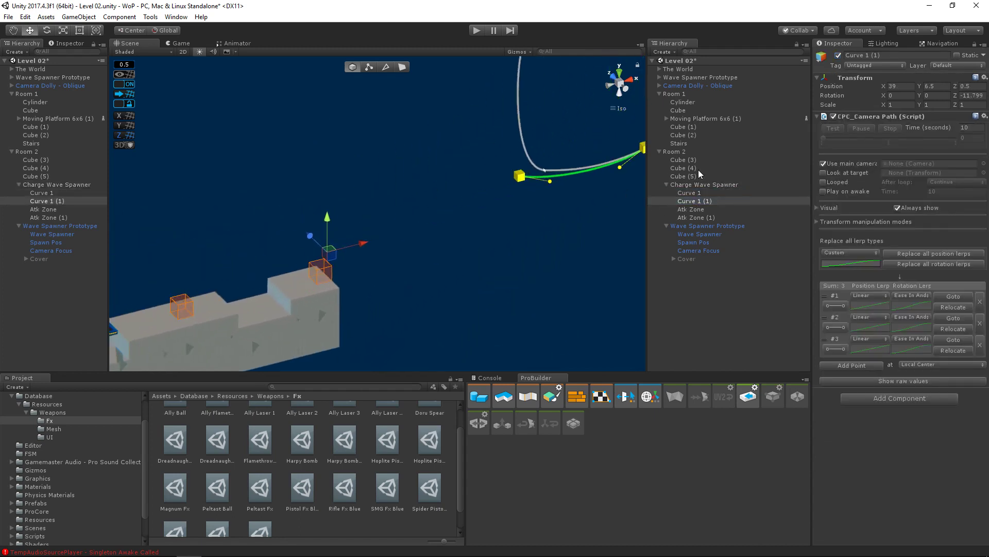
{"action": "left_click", "coordinate": [690, 201]}
{"action": "double_click", "coordinate": [690, 193]}
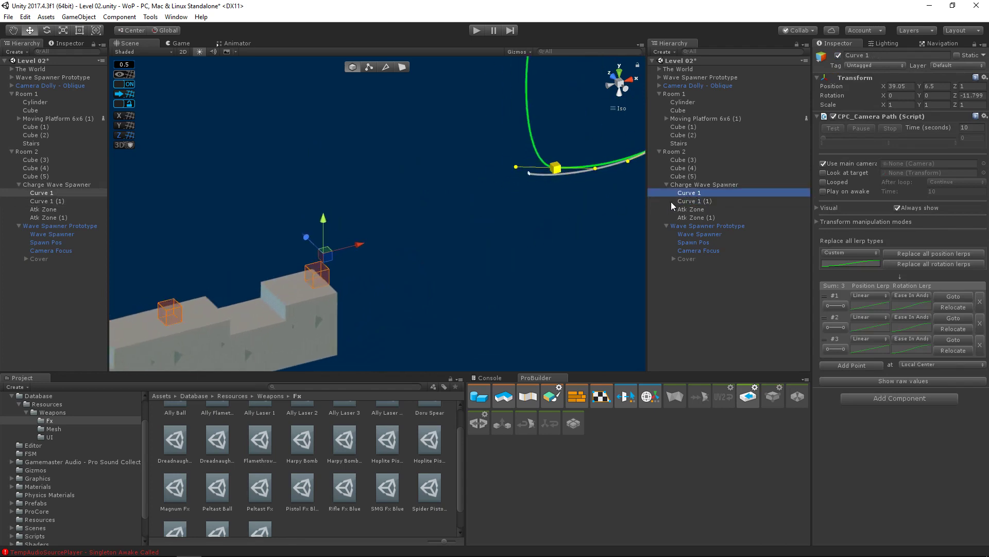
- Move Curve 1 and Curve 1 (1) together over Room 2, to Y position -2 and about X -52 for Curve 1 (1)
{"action": "left_click", "coordinate": [682, 200], "text": "ctrl"}
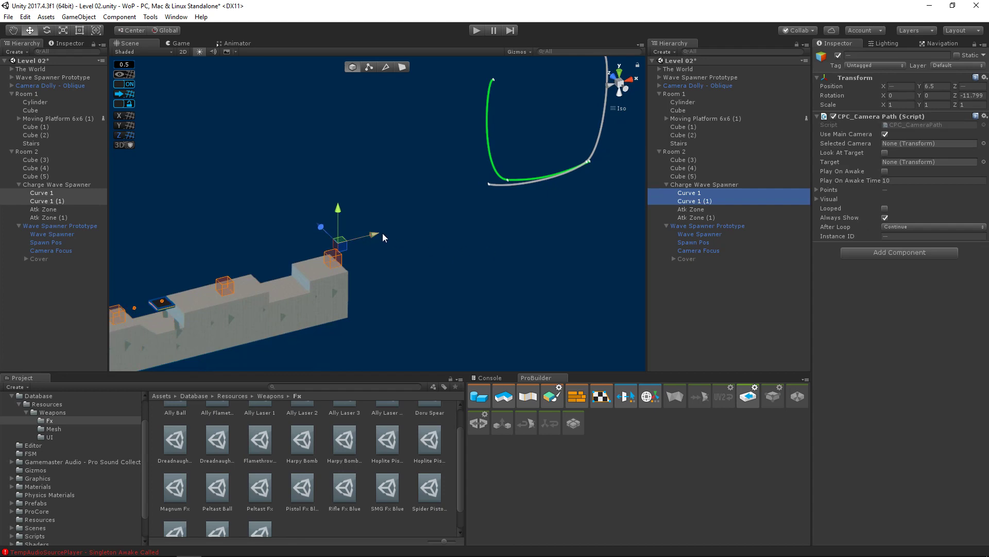
{"action": "left_click_drag", "start_coordinate": [383, 233], "coordinate": [105, 292], "text": "alt"}
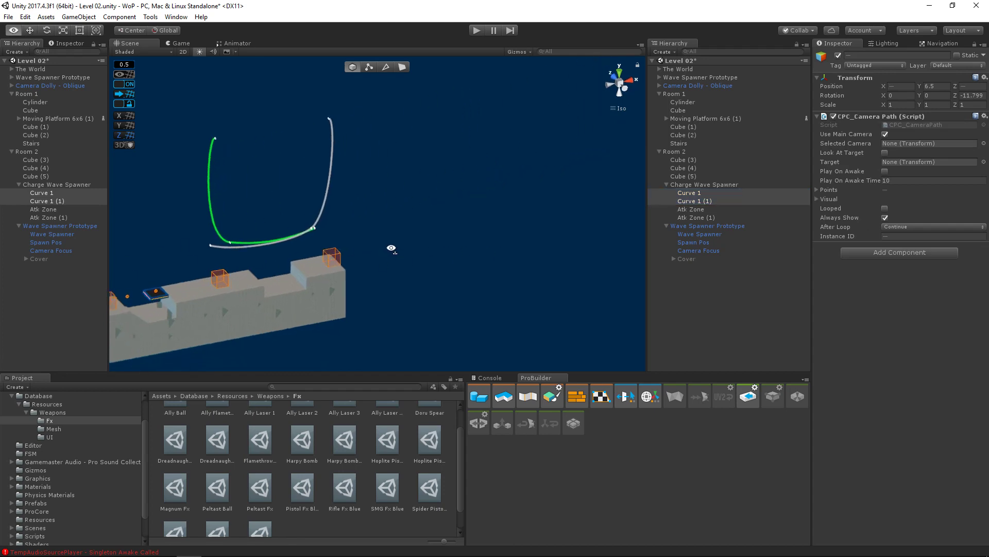
{"action": "left_click_drag", "start_coordinate": [391, 248], "coordinate": [320, 257], "text": "alt"}
{"action": "middle_click_drag", "start_coordinate": [320, 257], "coordinate": [490, 265]}
{"action": "left_click_drag", "start_coordinate": [490, 265], "coordinate": [424, 265], "text": "alt"}
{"action": "left_click_drag", "start_coordinate": [164, 219], "coordinate": [166, 248]}
{"action": "left_click_drag", "start_coordinate": [205, 292], "coordinate": [216, 293]}
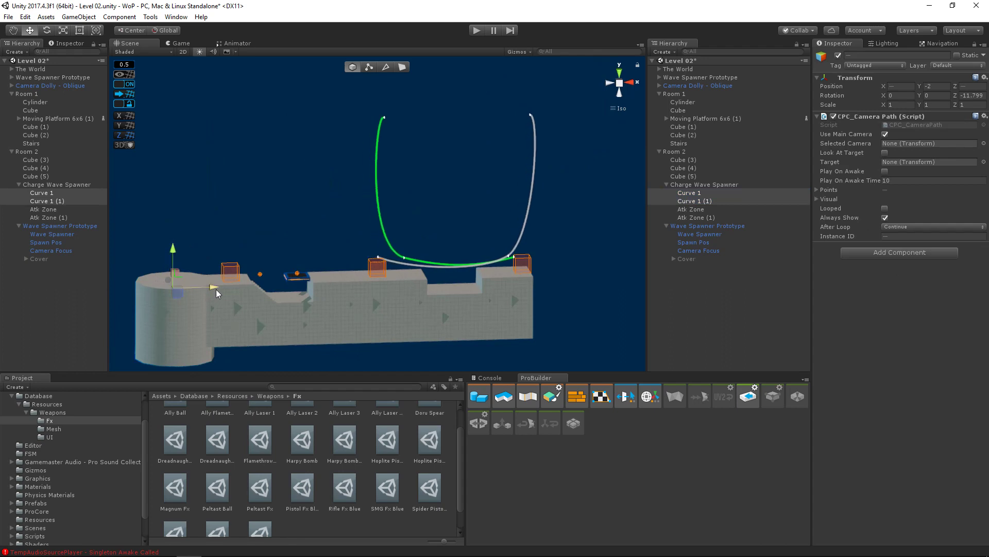
{"action": "left_click", "coordinate": [689, 202]}
- Check the curves in the game view with gizmos shown, set Camera Dolly - Oblique's X position to 70.47, and return to the scene view
{"action": "left_click", "coordinate": [179, 44]}
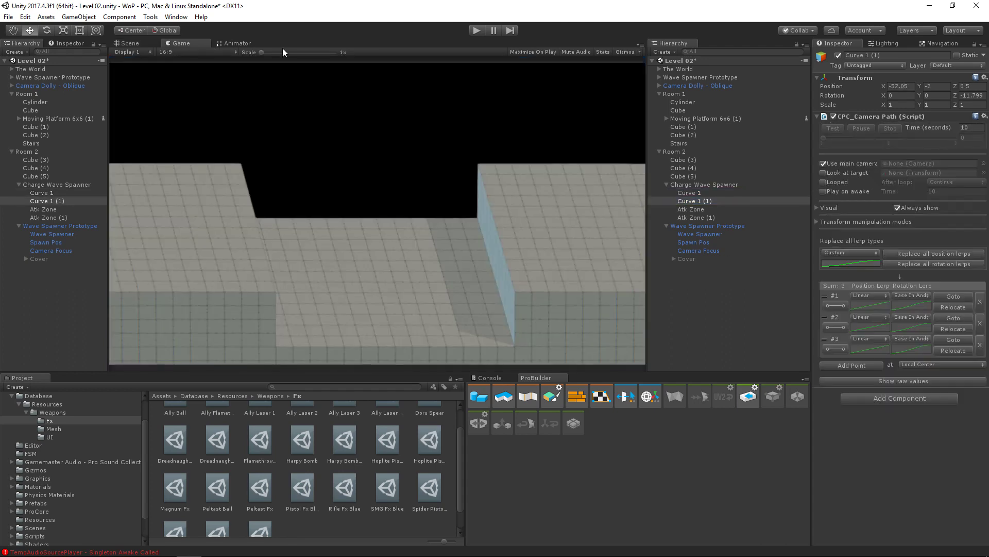
{"action": "left_click", "coordinate": [624, 52]}
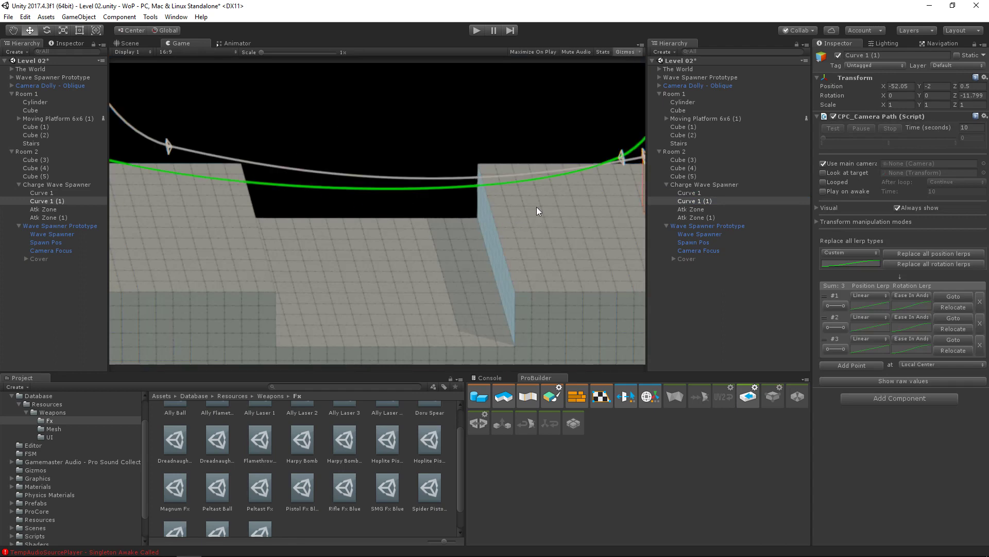
{"action": "left_click", "coordinate": [712, 87]}
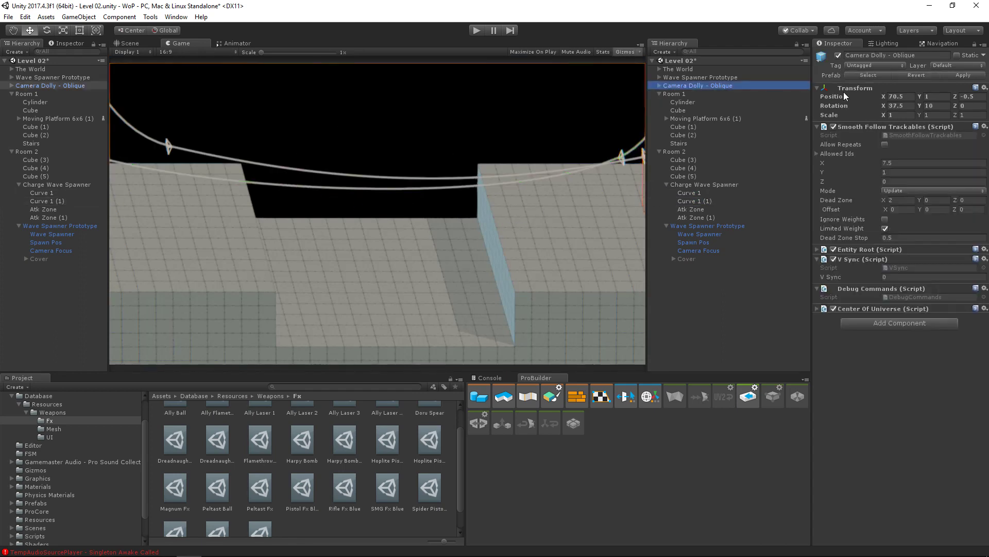
{"action": "left_click_drag", "start_coordinate": [882, 97], "coordinate": [907, 184]}
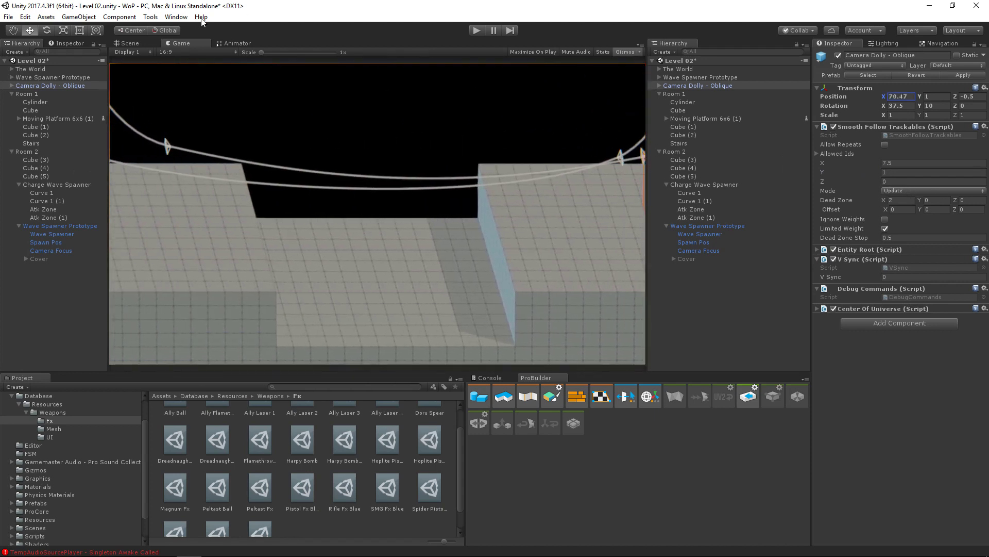
{"action": "left_click", "coordinate": [131, 44]}
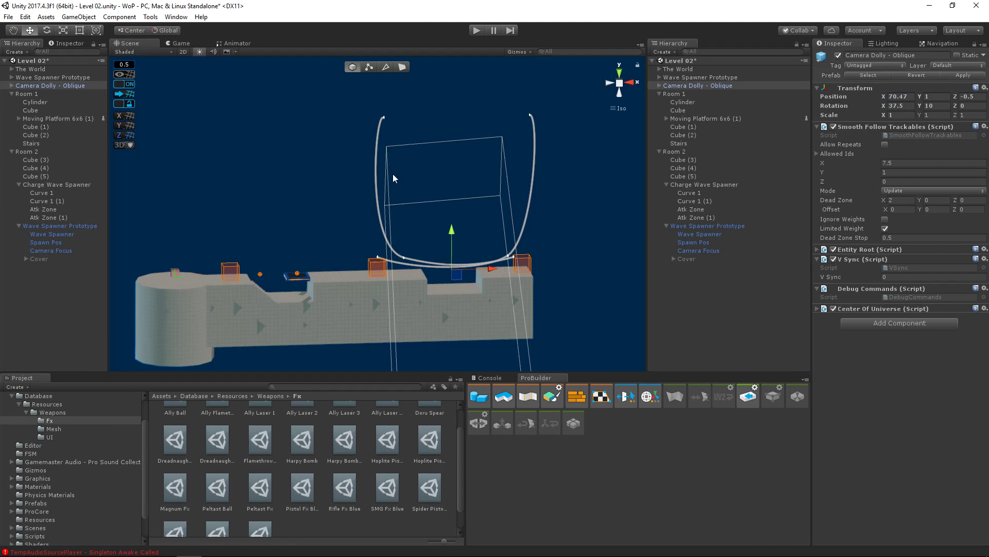
- Check Curve 1 and Curve 1 (1) over Room 2's gap from the scene and game views
{"action": "scroll", "coordinate": [412, 201], "scroll_direction": "up", "scroll_amount": 15}
{"action": "middle_click_drag", "start_coordinate": [434, 227], "coordinate": [243, 110]}
{"action": "right_click_drag", "start_coordinate": [243, 111], "coordinate": [364, 181]}
{"action": "left_click", "coordinate": [178, 43]}
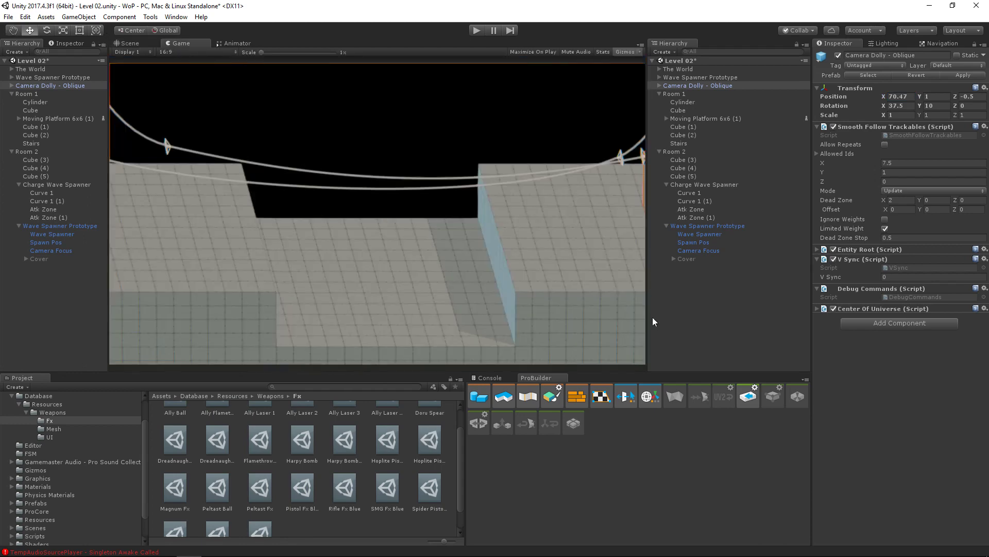
{"action": "left_click", "coordinate": [129, 44]}
{"action": "right_click_drag", "start_coordinate": [285, 197], "coordinate": [237, 205]}
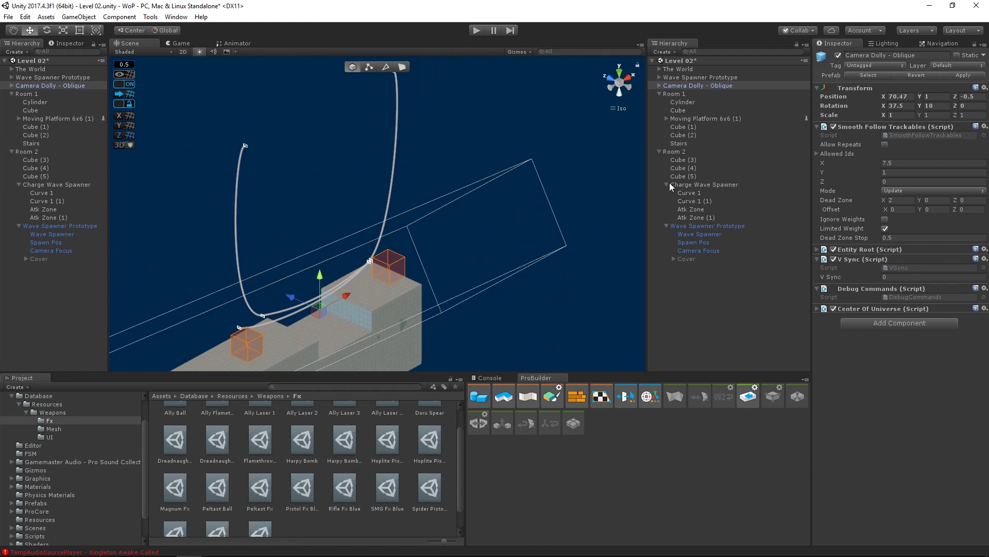
- Deactivate the Charge Wave Spawner object in Room 2
{"action": "left_click", "coordinate": [685, 185]}
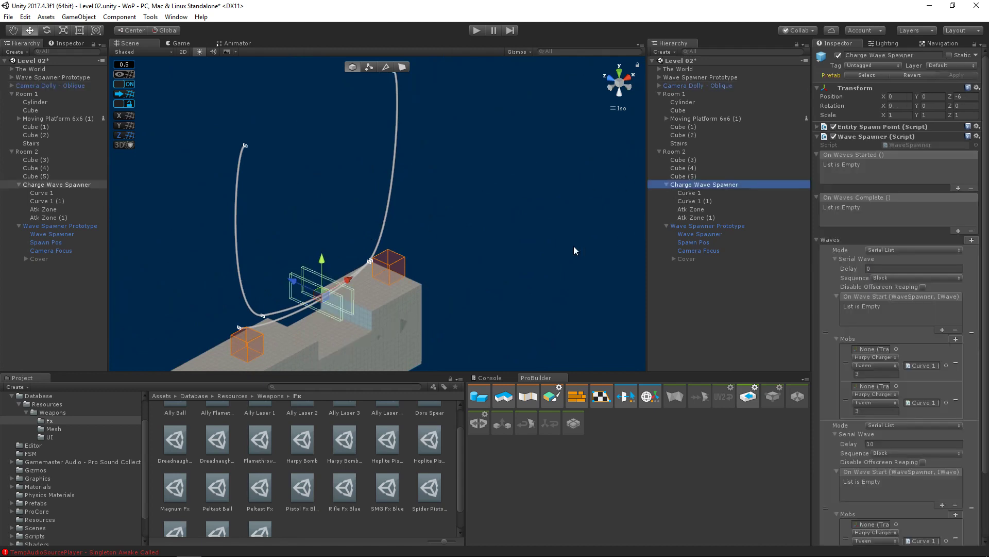
{"action": "right_click_drag", "start_coordinate": [526, 251], "coordinate": [407, 242]}
{"action": "scroll", "coordinate": [384, 256], "scroll_direction": "up", "scroll_amount": 7}
{"action": "middle_click_drag", "start_coordinate": [384, 256], "coordinate": [460, 225]}
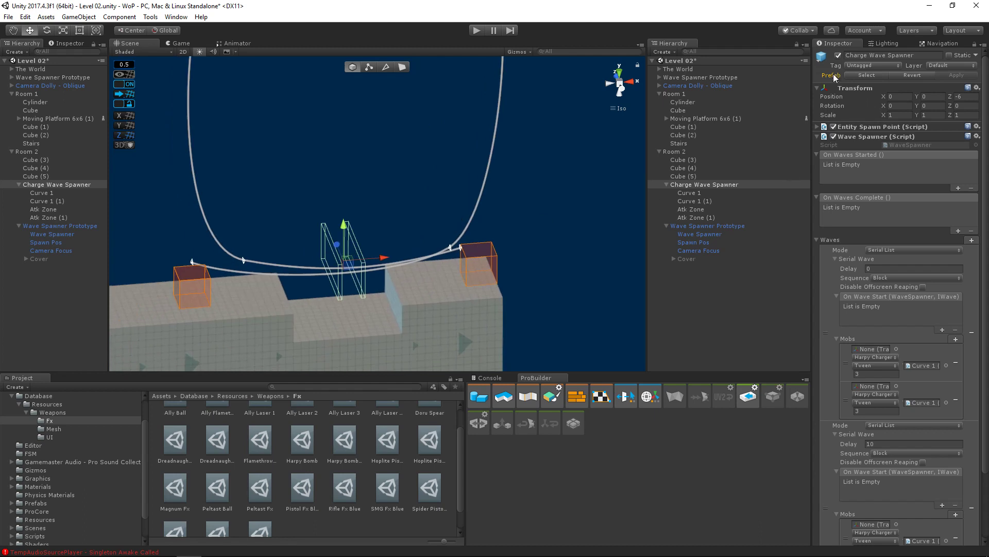
{"action": "left_click", "coordinate": [838, 56]}
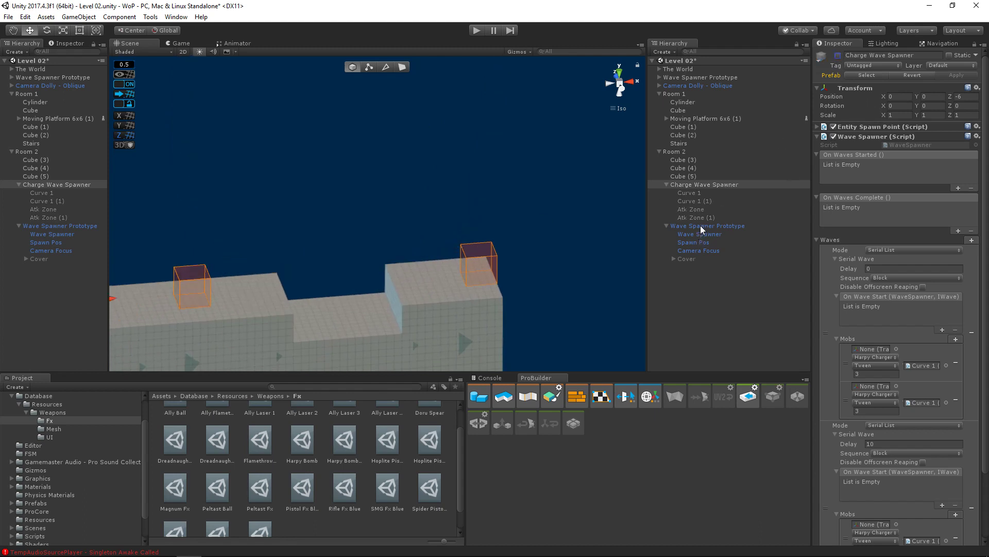
- Examine the mobs, delays and On Wave Start events of each wave in Wave Spawner Prototype's Wave Spawner, widening the Inspector
{"action": "left_click", "coordinate": [688, 176]}
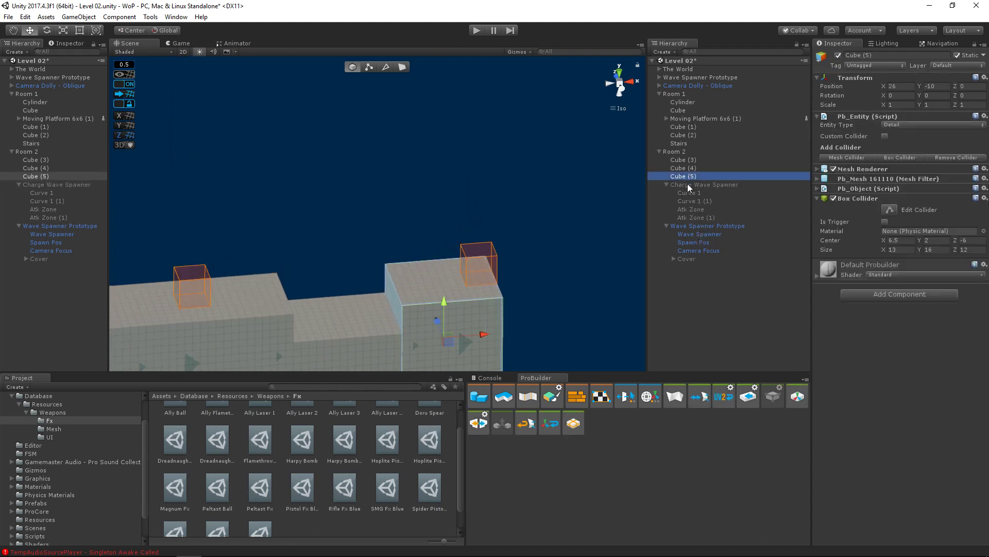
{"action": "left_click", "coordinate": [688, 185]}
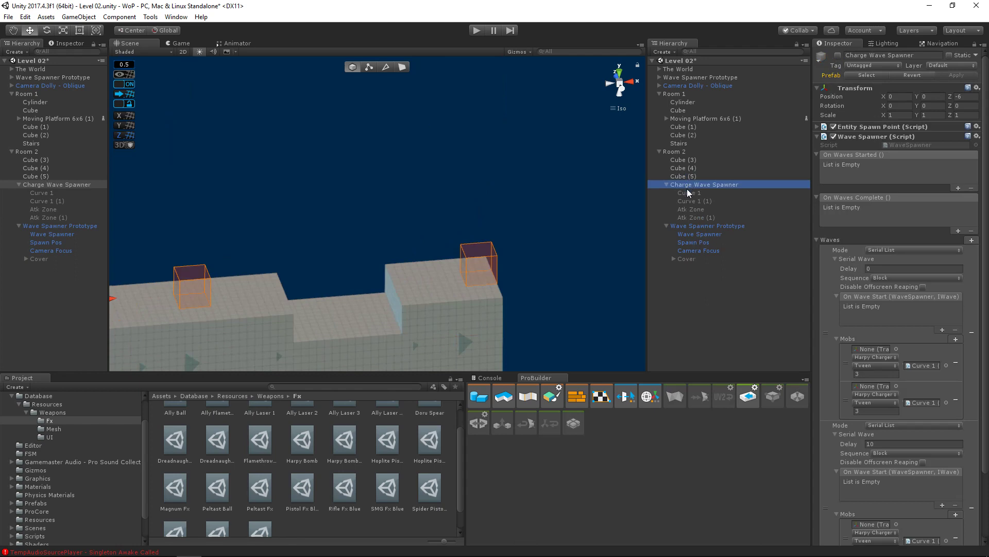
{"action": "left_click", "coordinate": [694, 226]}
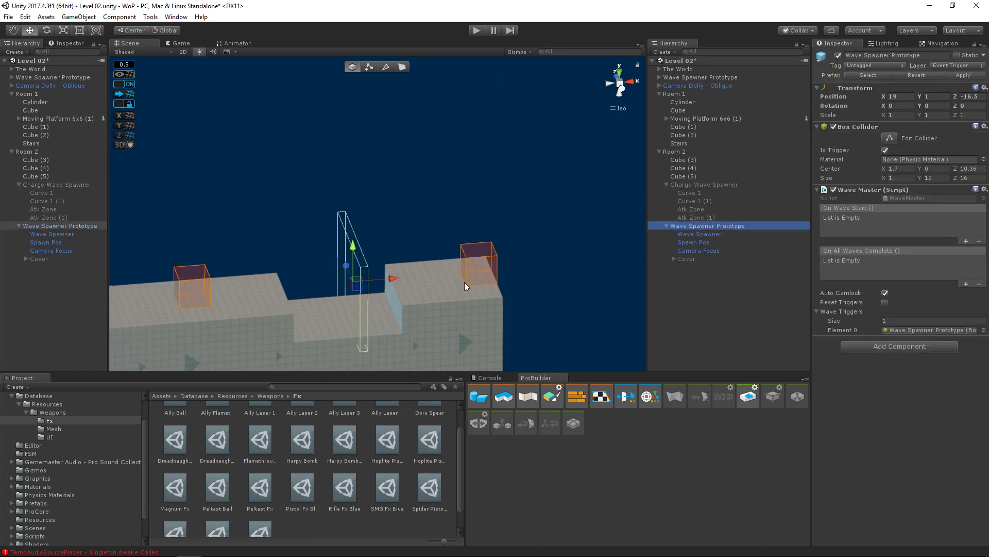
{"action": "left_click", "coordinate": [691, 234]}
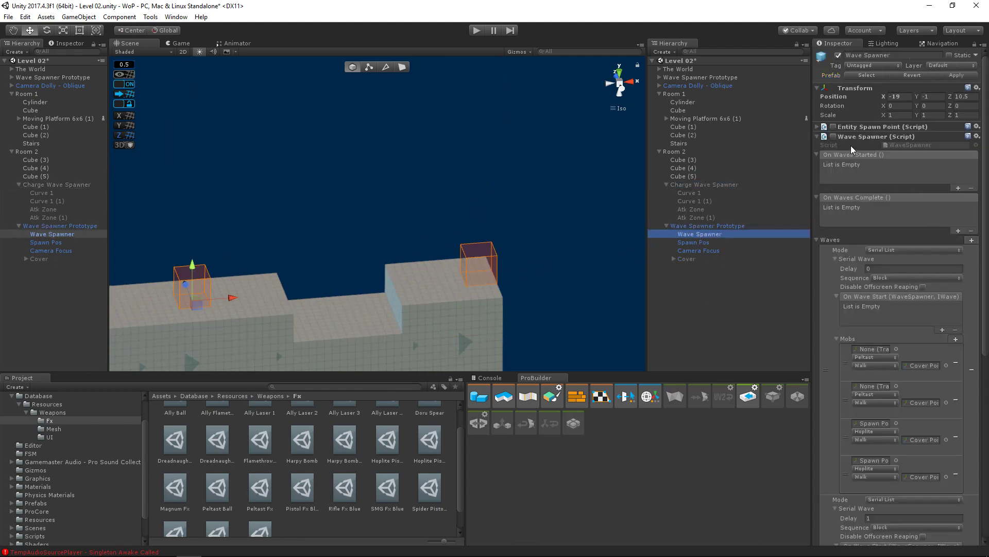
{"action": "left_click_drag", "start_coordinate": [812, 150], "coordinate": [772, 150]}
{"action": "scroll", "coordinate": [819, 340], "scroll_direction": "down", "scroll_amount": 5}
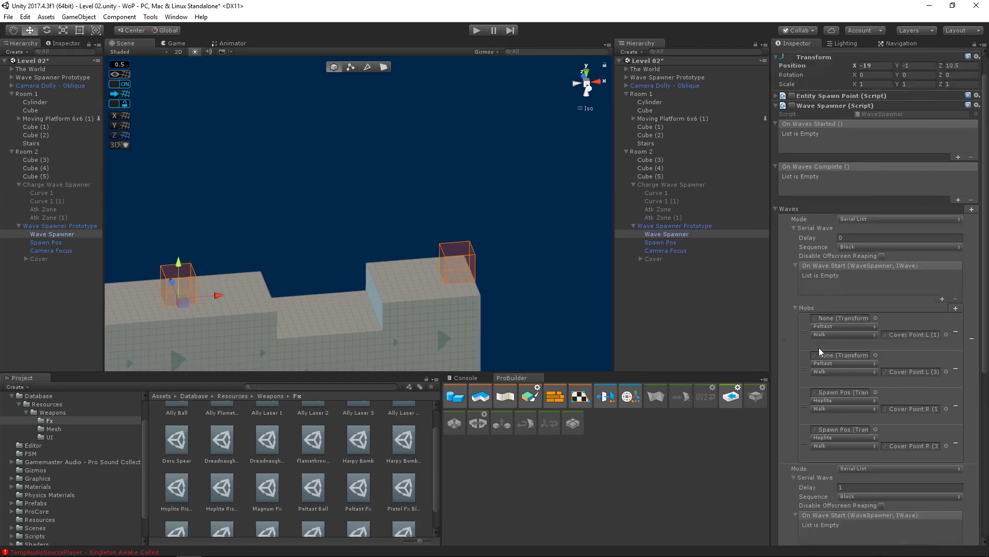
{"action": "scroll", "coordinate": [817, 147], "scroll_direction": "up", "scroll_amount": 3}
{"action": "scroll", "coordinate": [809, 186], "scroll_direction": "down", "scroll_amount": 7}
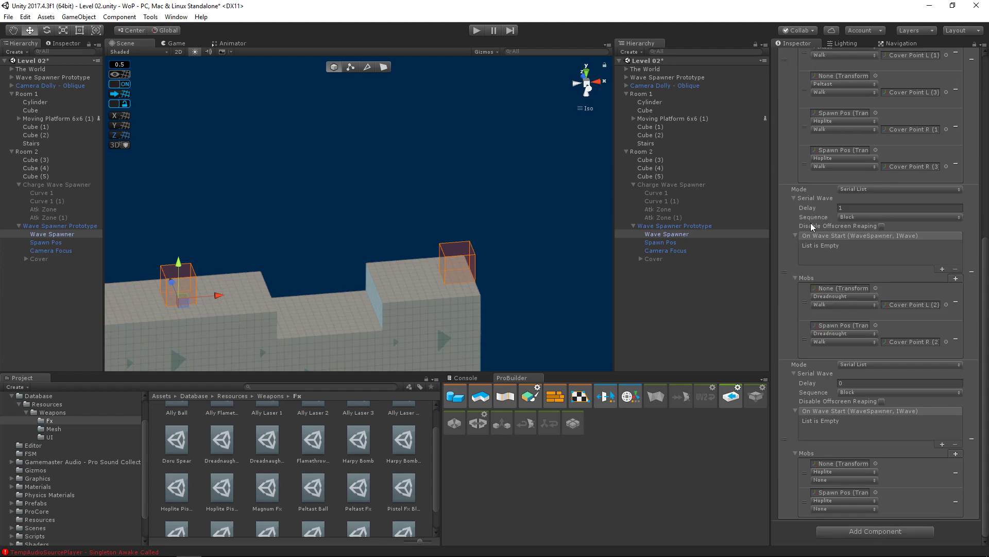
{"action": "scroll", "coordinate": [831, 225], "scroll_direction": "up", "scroll_amount": 7}
{"action": "scroll", "coordinate": [827, 337], "scroll_direction": "down", "scroll_amount": 6}
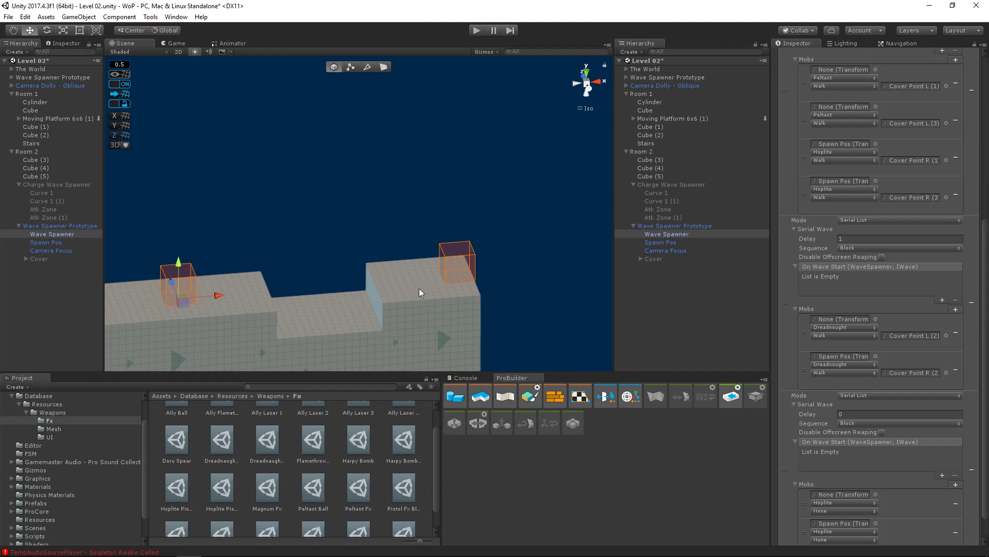
{"action": "scroll", "coordinate": [867, 350], "scroll_direction": "down", "scroll_amount": 1}
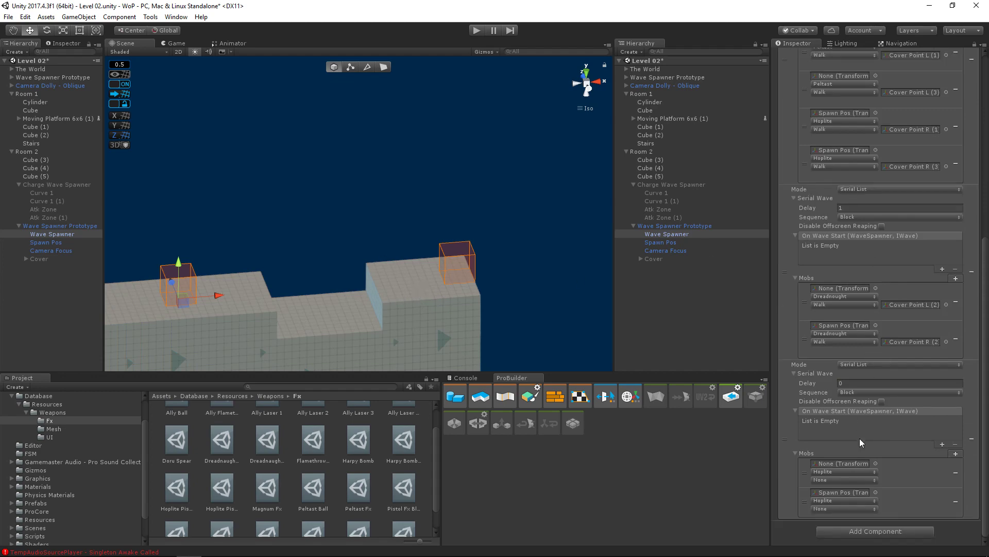
{"action": "scroll", "coordinate": [860, 438], "scroll_direction": "up", "scroll_amount": 5}
{"action": "scroll", "coordinate": [858, 431], "scroll_direction": "up", "scroll_amount": 3}
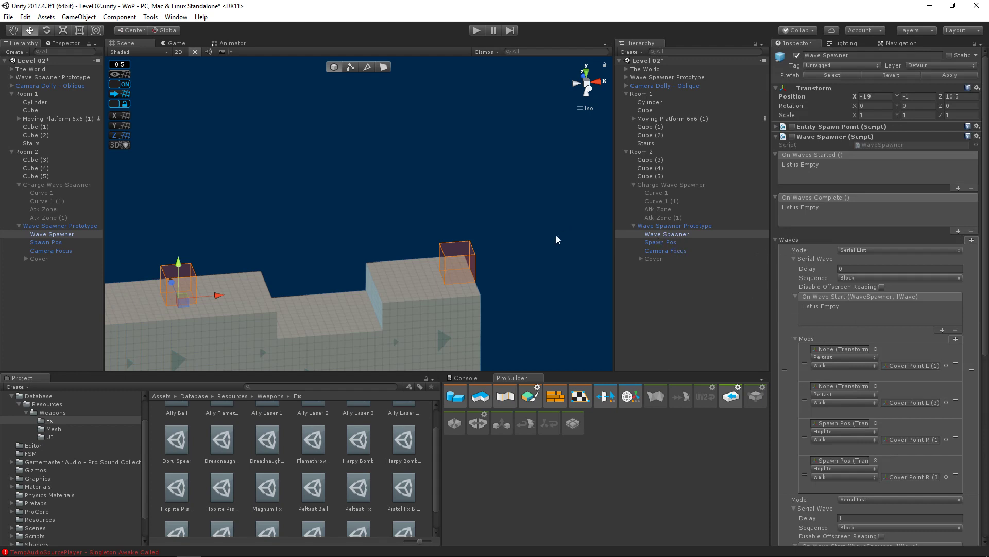
- Compare the component settings of Charge Wave Spawner with those of Wave Spawner Prototype
{"action": "left_click", "coordinate": [664, 185]}
{"action": "left_click", "coordinate": [663, 227]}
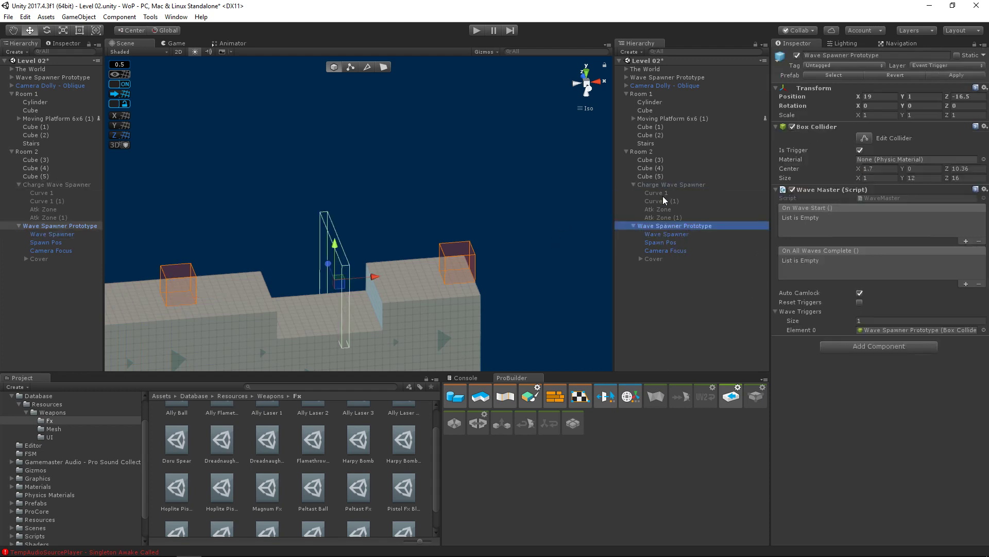
{"action": "left_click", "coordinate": [664, 186]}
{"action": "left_click", "coordinate": [663, 225]}
{"action": "left_click", "coordinate": [664, 186]}
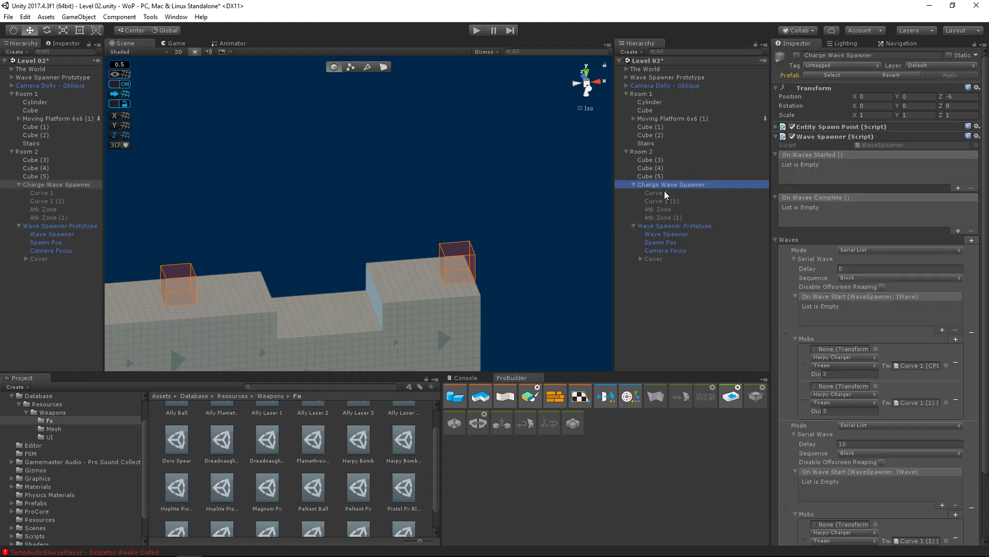
{"action": "left_click", "coordinate": [664, 226]}
{"action": "left_click", "coordinate": [665, 185]}
{"action": "left_click", "coordinate": [656, 225]}
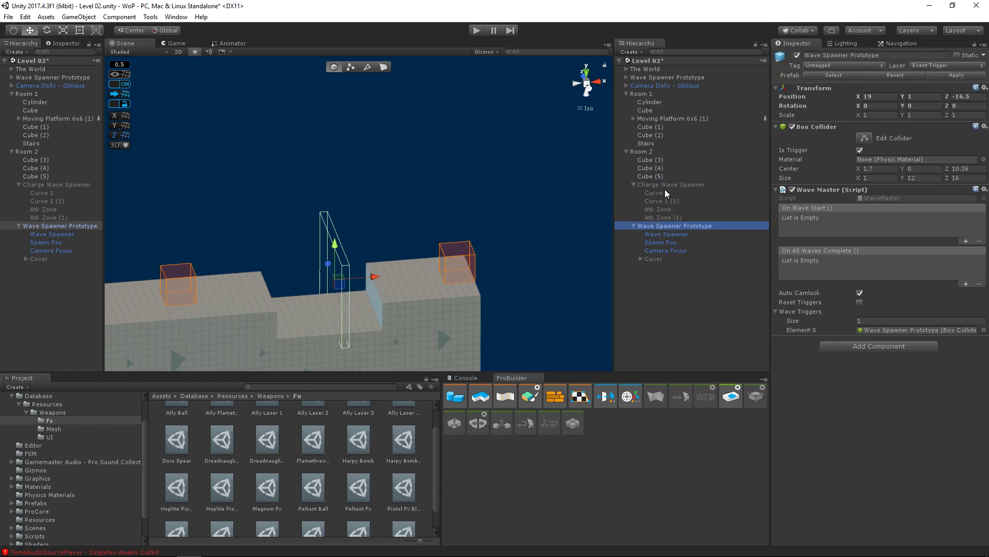
- Add an event entry to On Wave Start for the first wave of Wave Spawner Prototype's Wave Spawner
{"action": "left_click", "coordinate": [662, 236]}
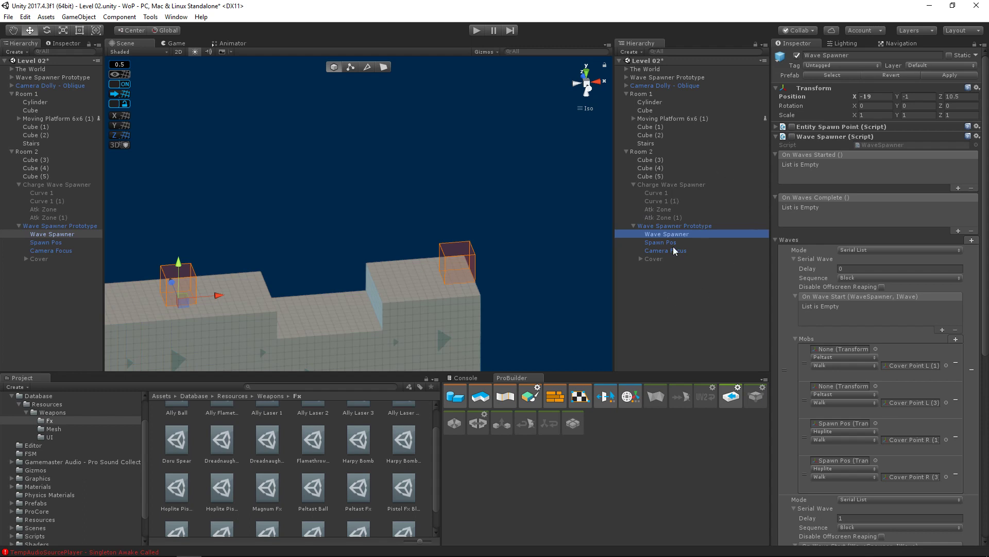
{"action": "scroll", "coordinate": [822, 304], "scroll_direction": "down", "scroll_amount": 3}
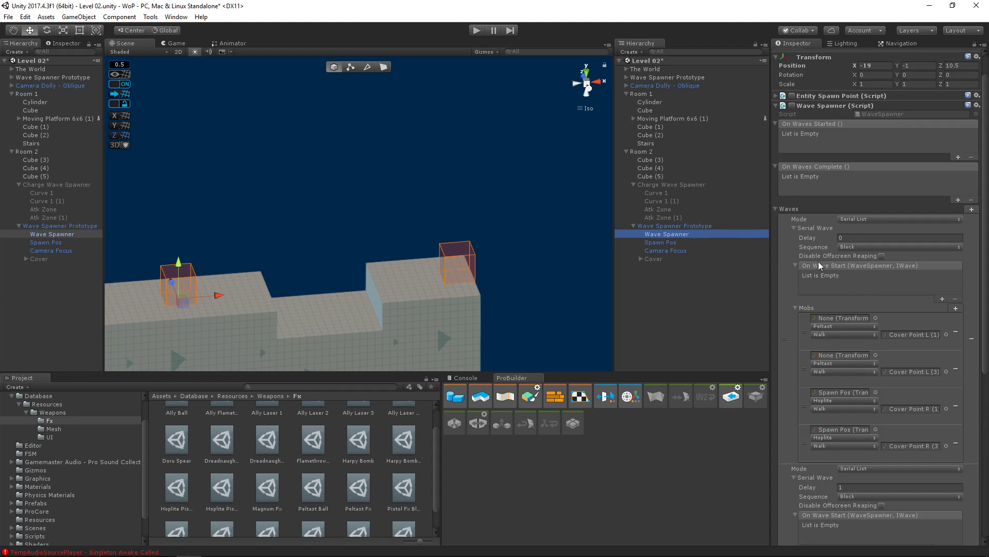
{"action": "left_click", "coordinate": [943, 299]}
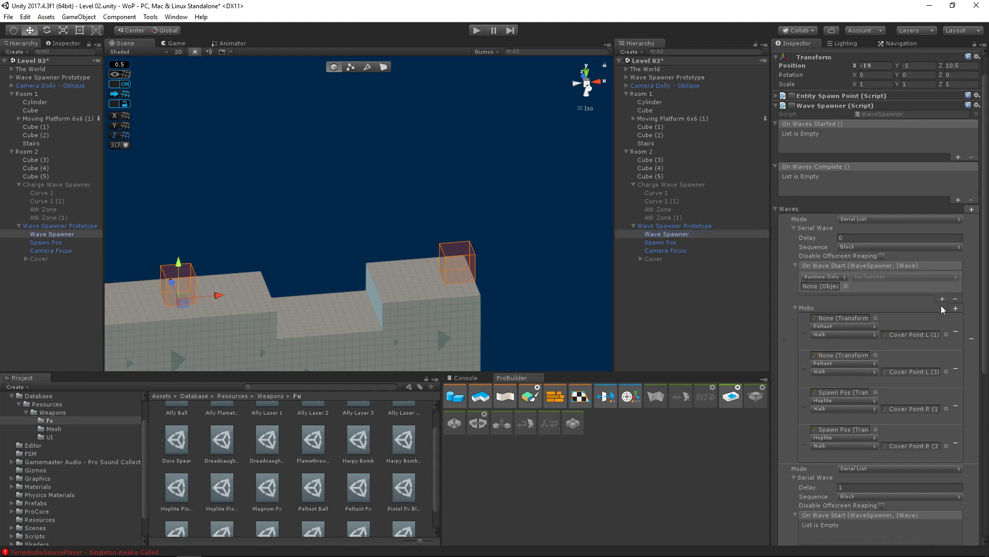
- Create an empty object directly under Room 2, just above Charge Wave Spawner, and name it Charge Wave
{"action": "left_click", "coordinate": [680, 184]}
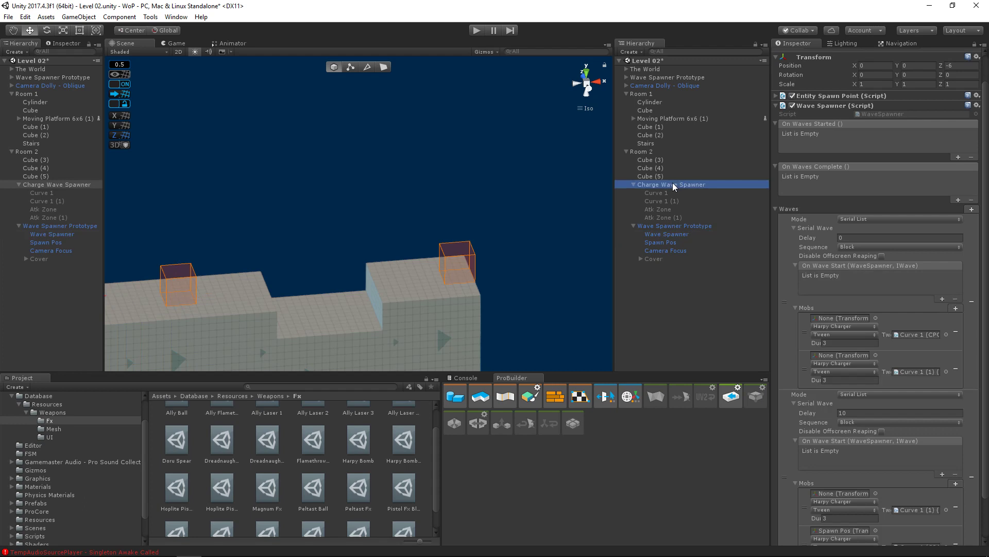
{"action": "right_click", "coordinate": [656, 187]}
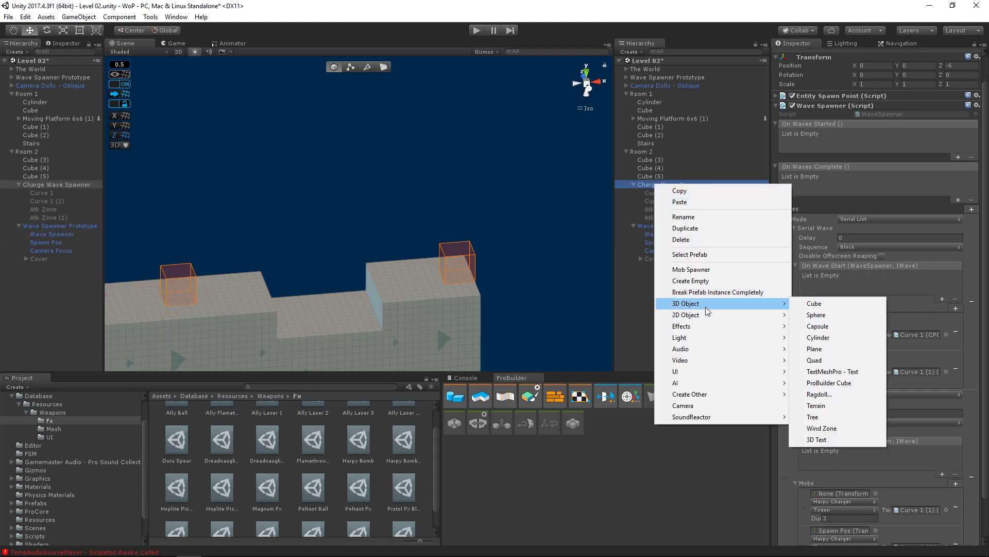
{"action": "left_click", "coordinate": [706, 278]}
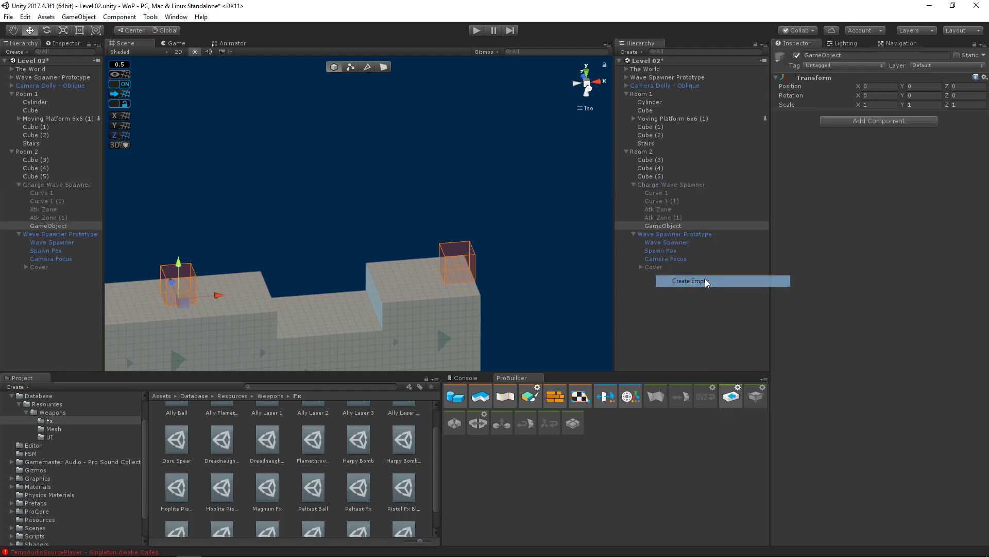
{"action": "left_click_drag", "start_coordinate": [665, 227], "coordinate": [656, 184]}
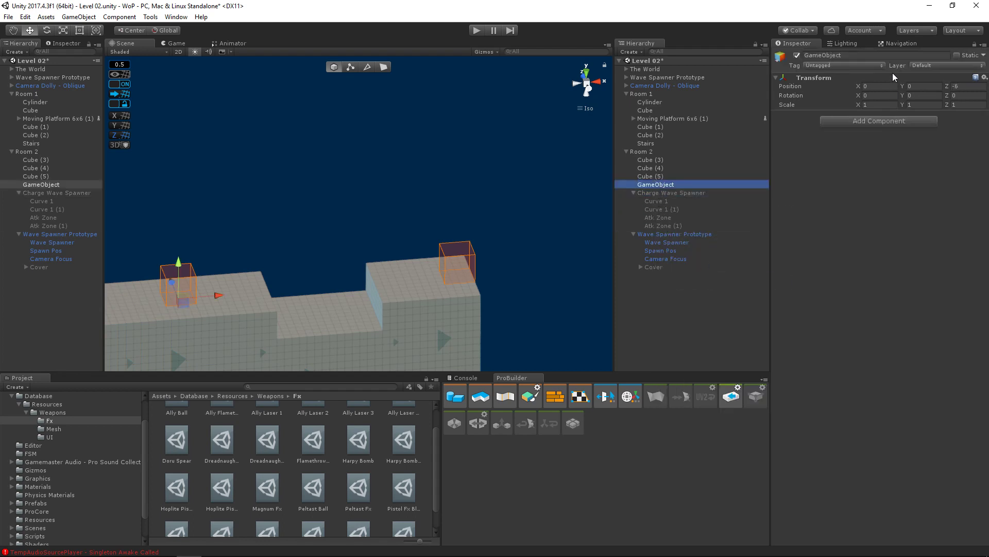
{"action": "left_click", "coordinate": [879, 54]}
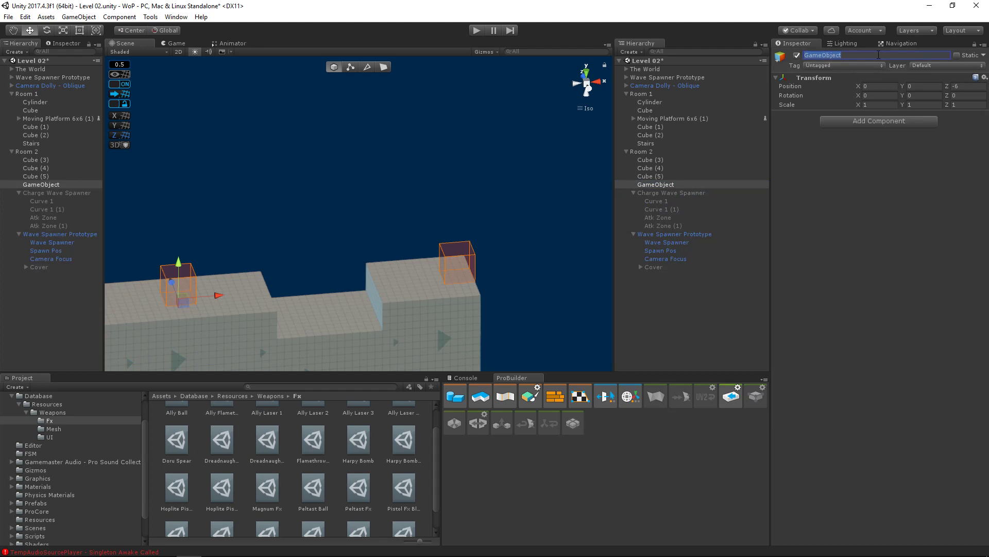
{"action": "type", "text": "Charge Wave"}
{"action": "key", "text": "Return"}
- Parent Charge Wave Spawner to Charge Wave and deactivate the Charge Wave object
{"action": "left_click_drag", "start_coordinate": [650, 196], "coordinate": [668, 183]}
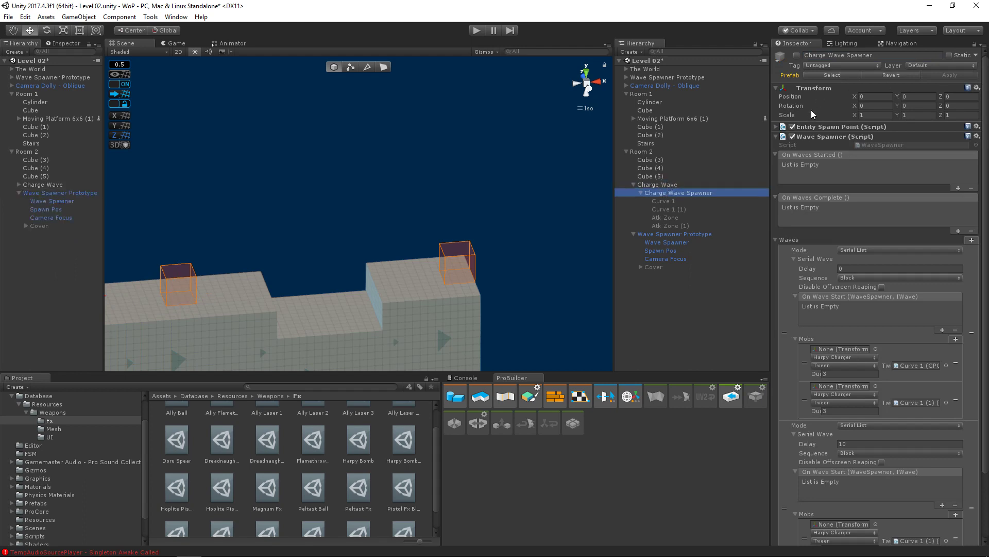
{"action": "left_click", "coordinate": [672, 185]}
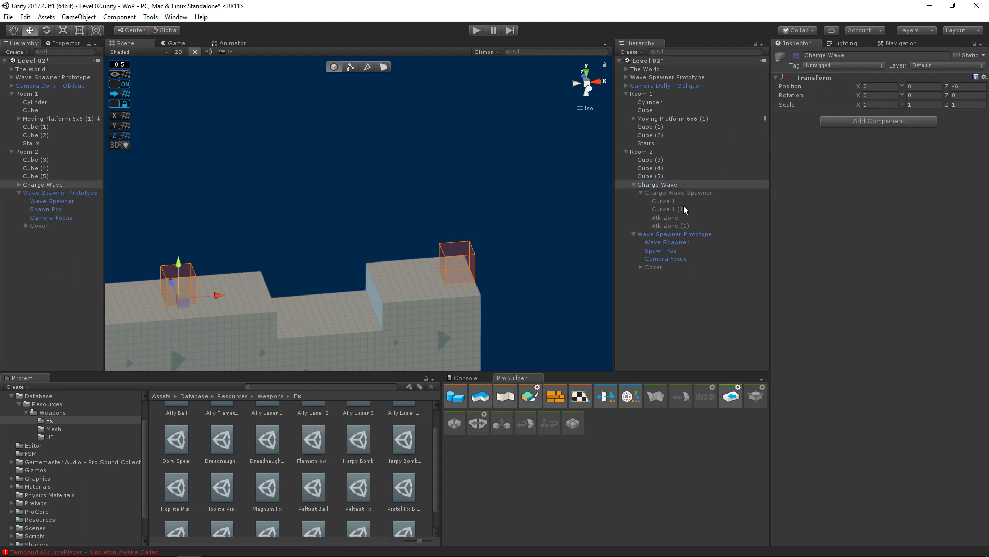
{"action": "left_click", "coordinate": [659, 234]}
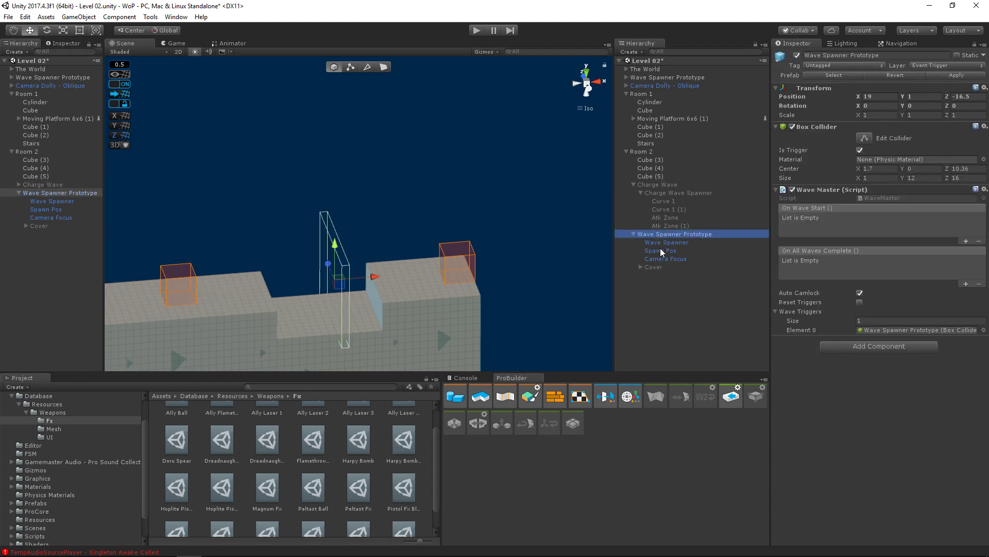
{"action": "left_click", "coordinate": [661, 194]}
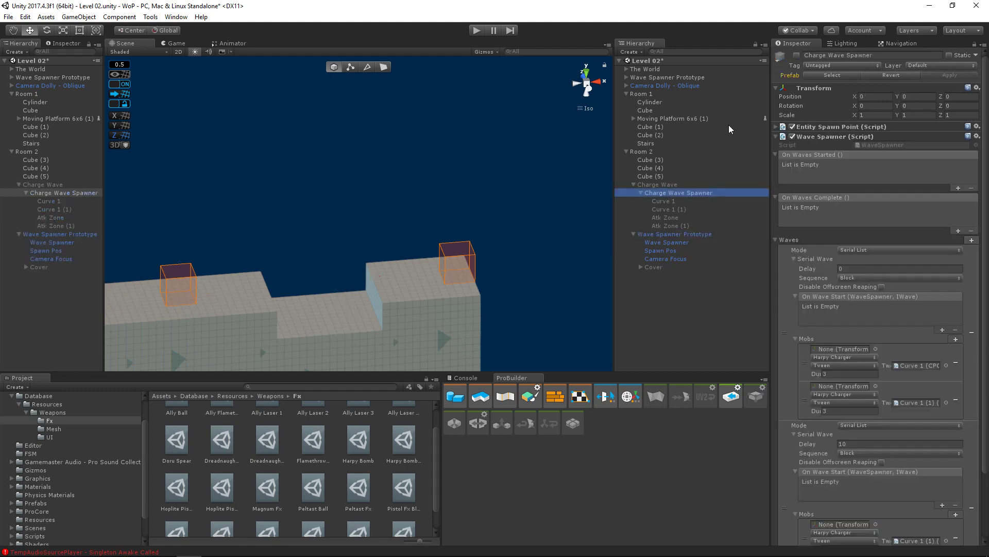
- Assign Charge Wave to the Wave Spawner's first On Wave Start event and make it call GameObject.SetActive with the value enabled
{"action": "left_click", "coordinate": [651, 235]}
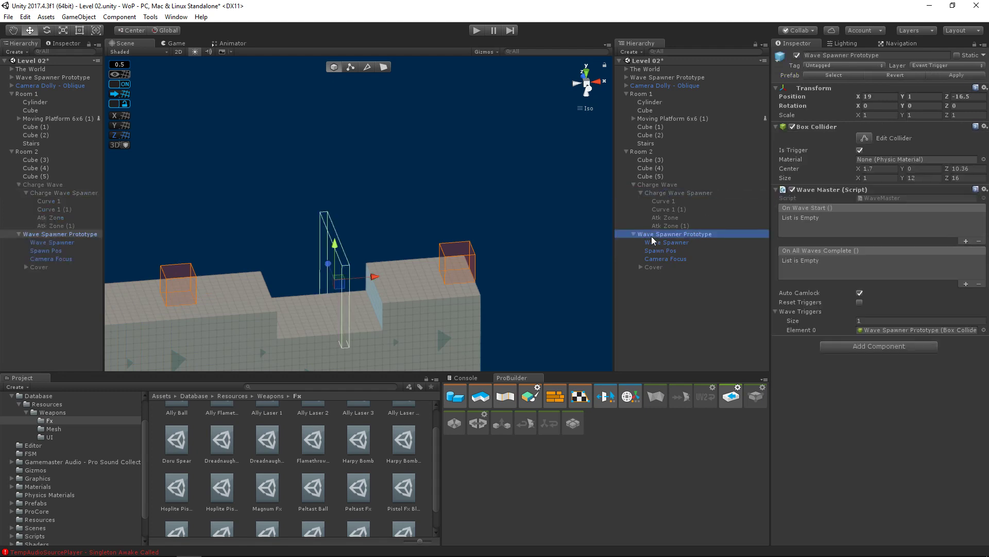
{"action": "left_click", "coordinate": [667, 244]}
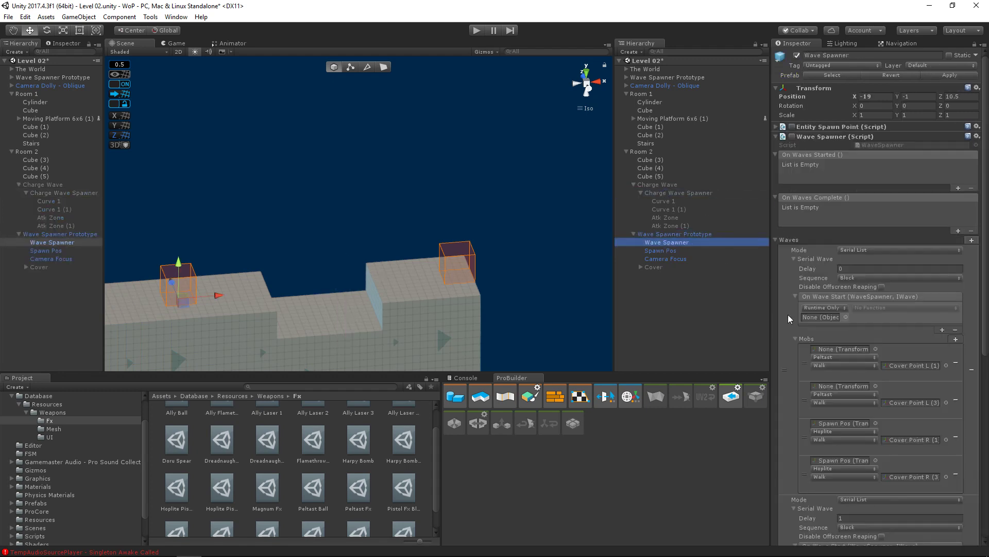
{"action": "left_click_drag", "start_coordinate": [658, 184], "coordinate": [822, 317]}
{"action": "left_click", "coordinate": [868, 308]}
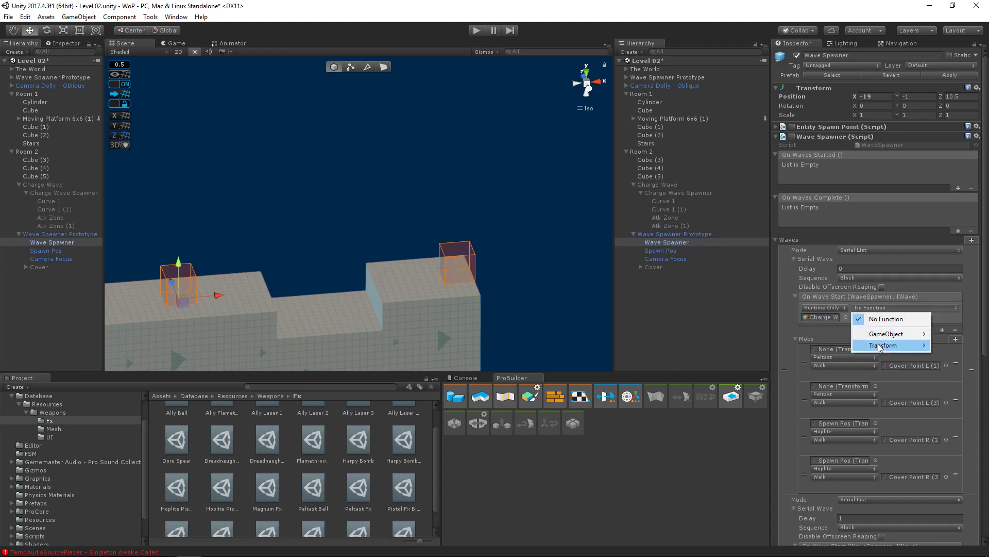
{"action": "mouse_move", "coordinate": [889, 334]}
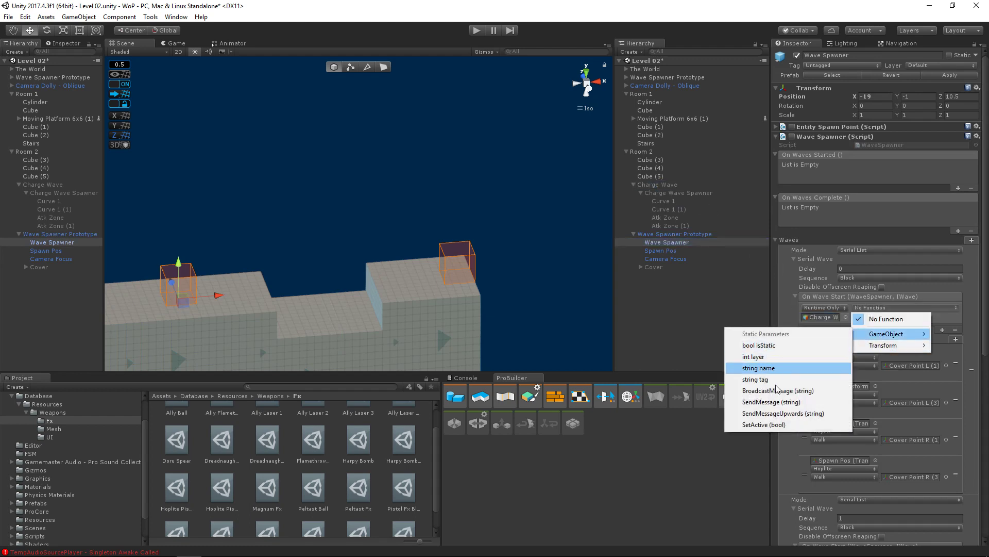
{"action": "left_click", "coordinate": [765, 425]}
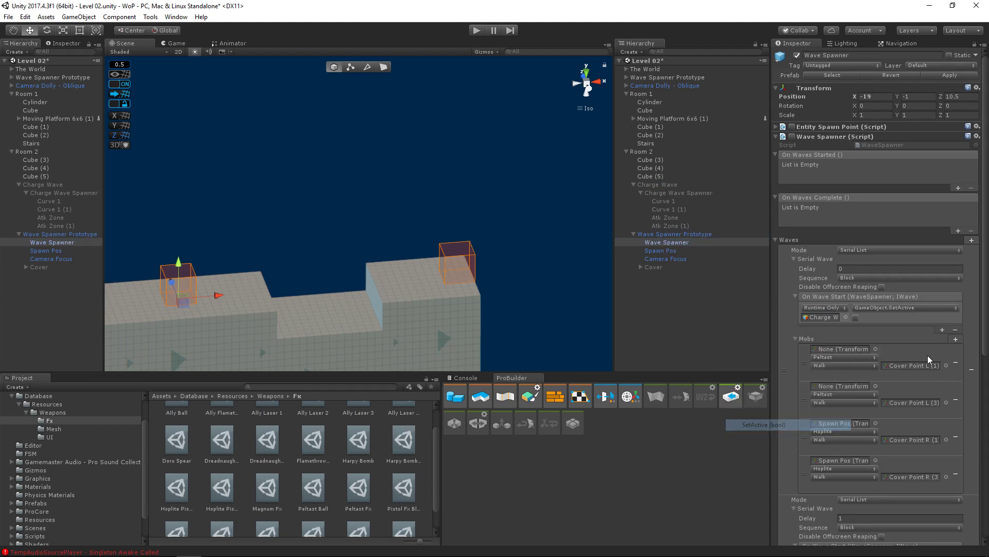
{"action": "left_click", "coordinate": [856, 316]}
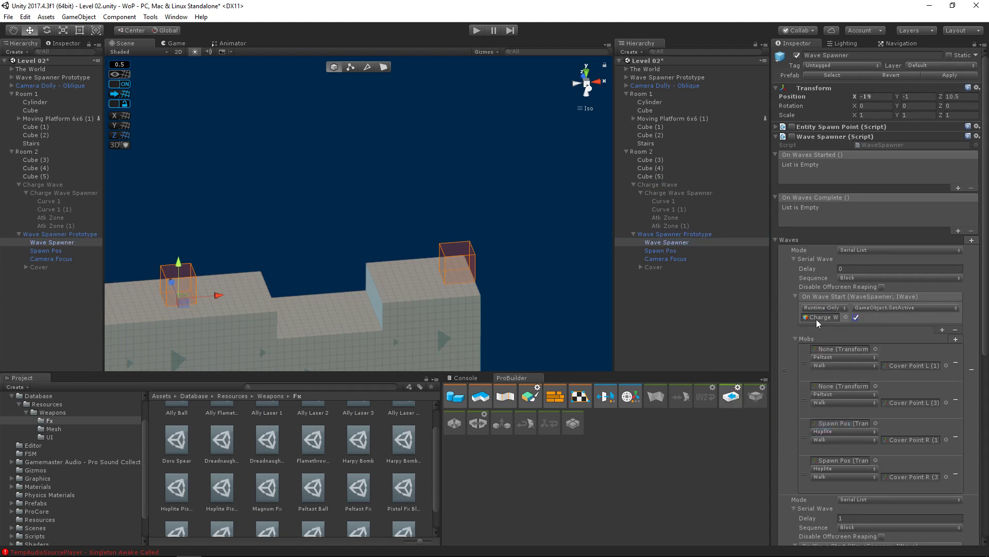
- Add a Set Active State On Event component to the Charge Wave object
{"action": "left_click", "coordinate": [666, 185]}
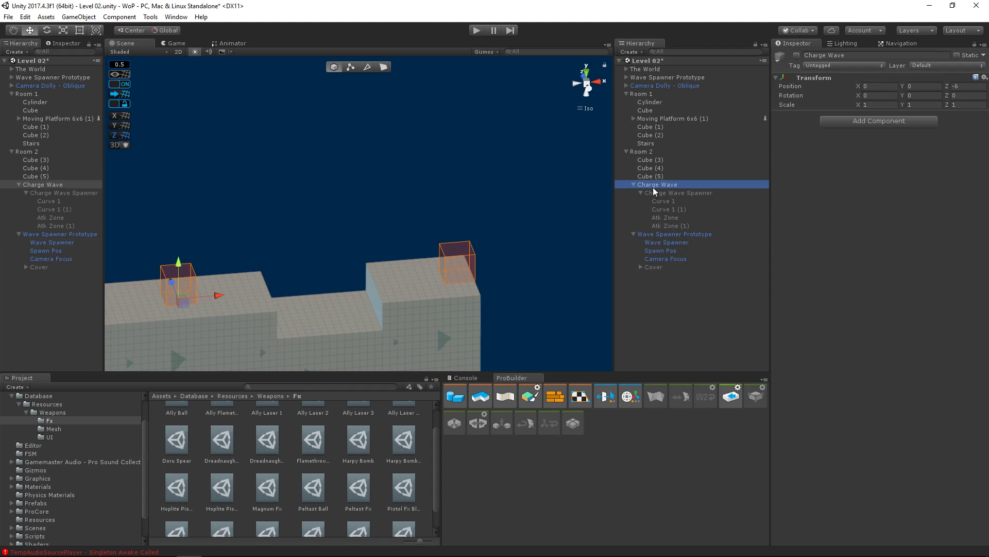
{"action": "left_click", "coordinate": [853, 128]}
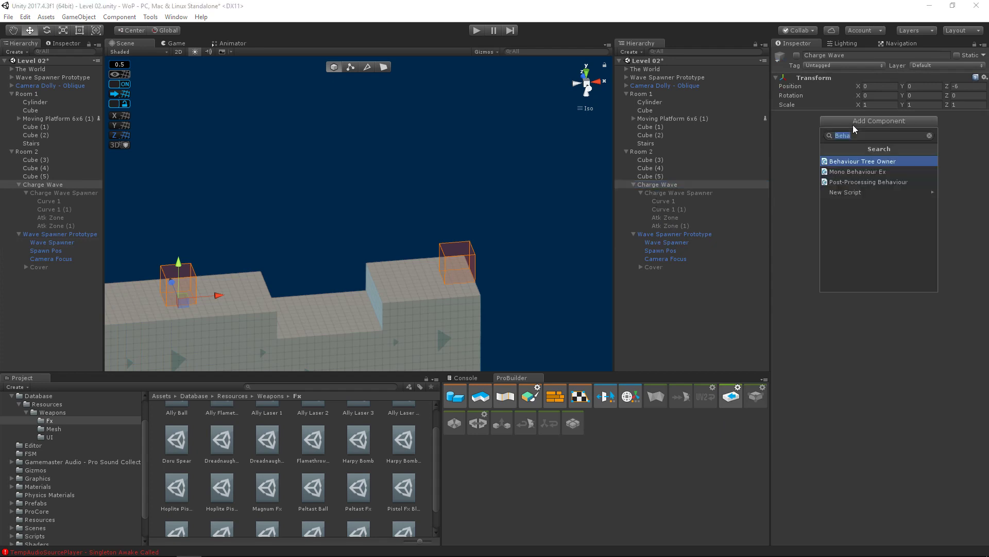
{"action": "type", "text": "Set"}
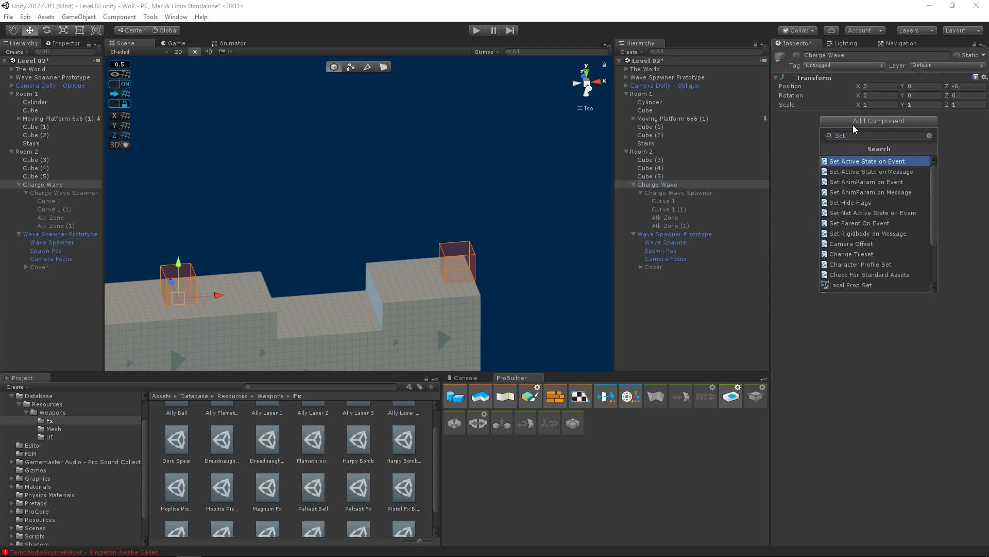
{"action": "type", "text": " Active"}
{"action": "key", "text": "Return"}
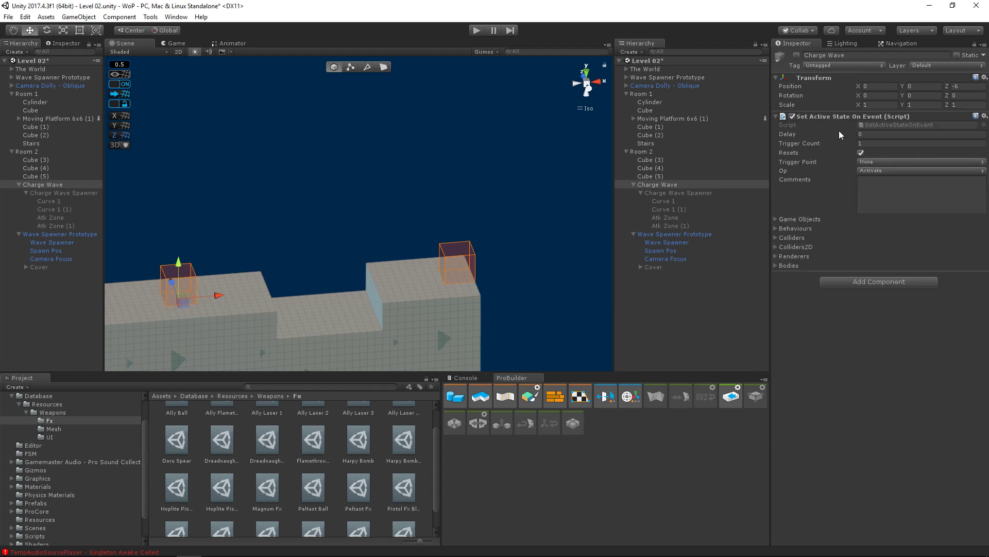
{"action": "left_click_drag", "start_coordinate": [770, 195], "coordinate": [763, 186]}
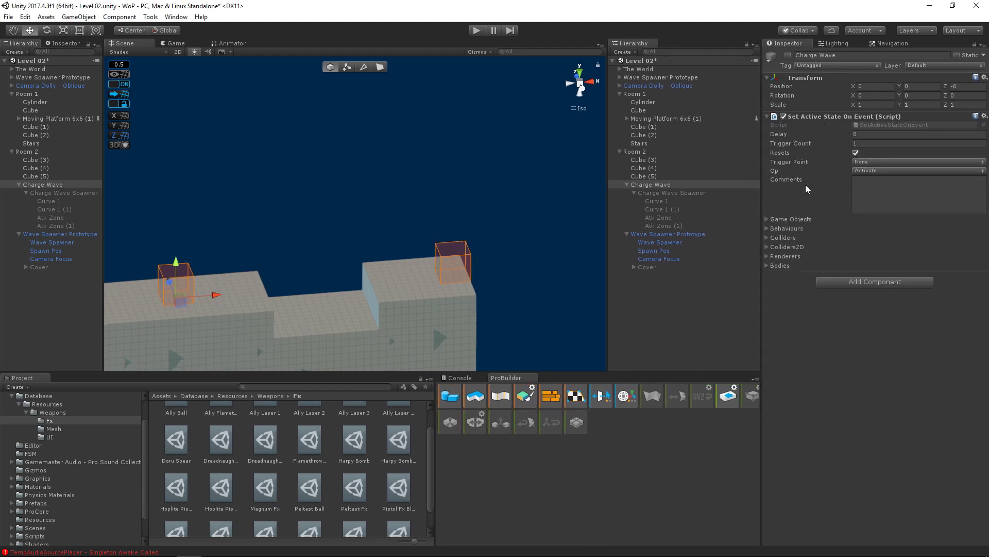
- Set the Trigger Point of Charge Wave's Set Active State On Event component to Enable
{"action": "left_click", "coordinate": [766, 221]}
{"action": "left_click", "coordinate": [859, 163]}
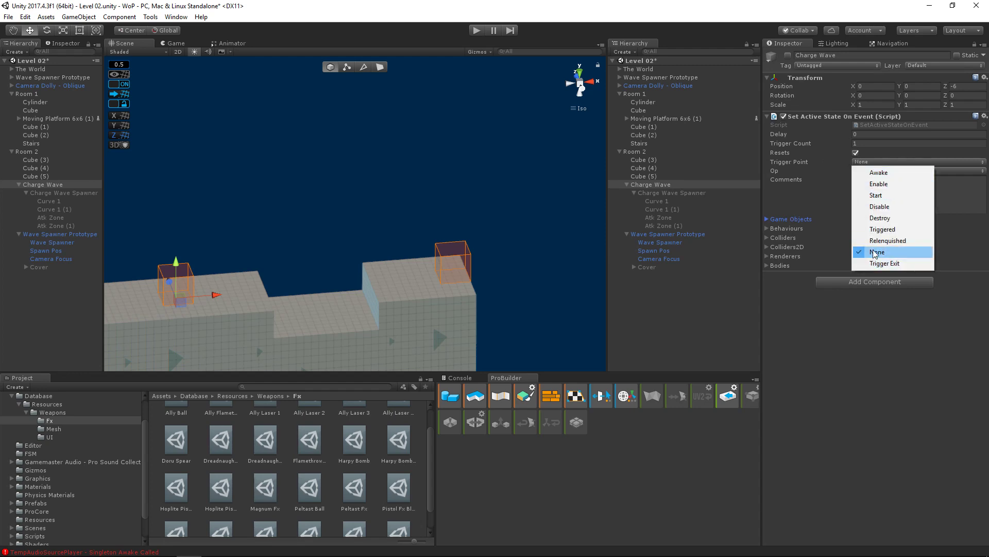
{"action": "left_click", "coordinate": [884, 183]}
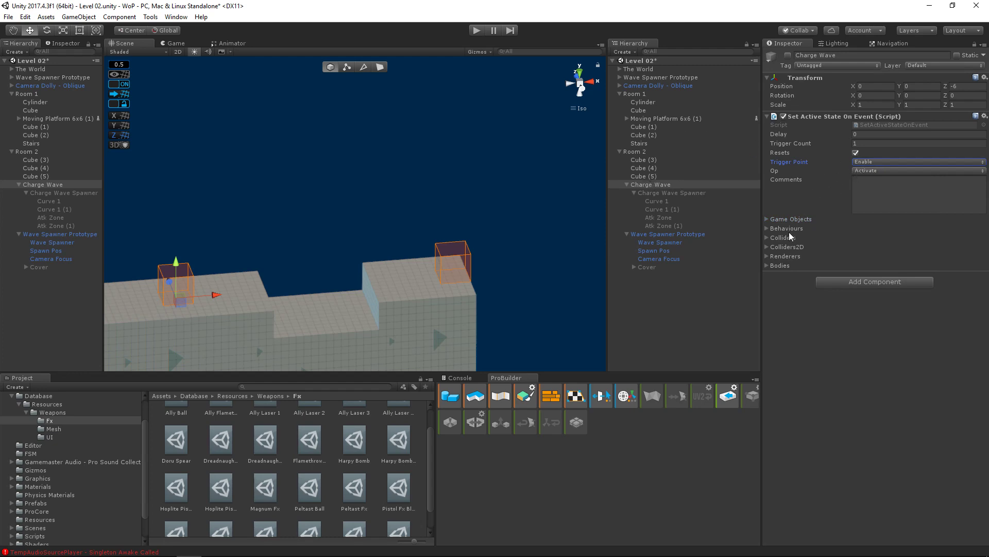
- Add Charge Wave Spawner to the component's Game Objects list and set the Delay to 2
{"action": "left_click", "coordinate": [767, 219]}
{"action": "left_click", "coordinate": [979, 219]}
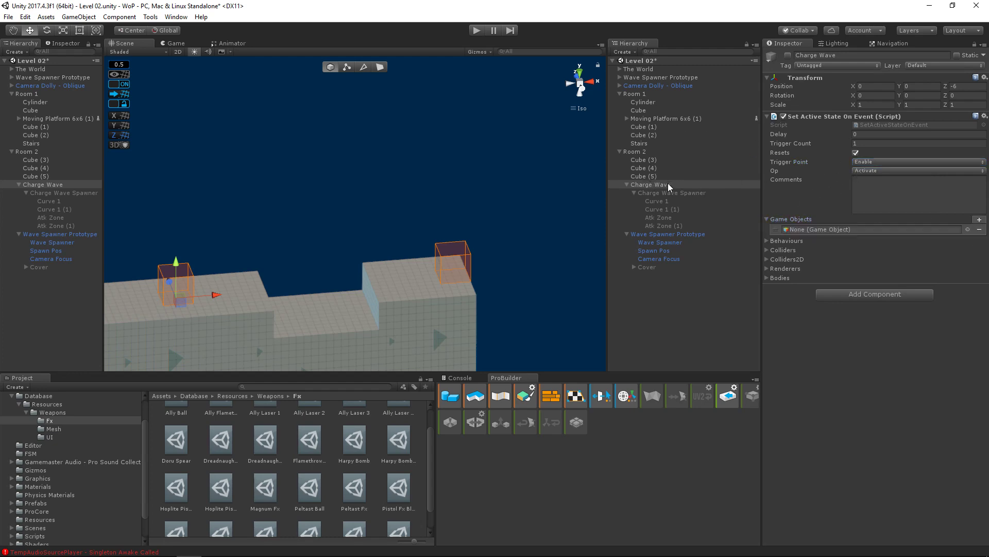
{"action": "left_click_drag", "start_coordinate": [668, 183], "coordinate": [868, 230]}
{"action": "left_click", "coordinate": [880, 134]}
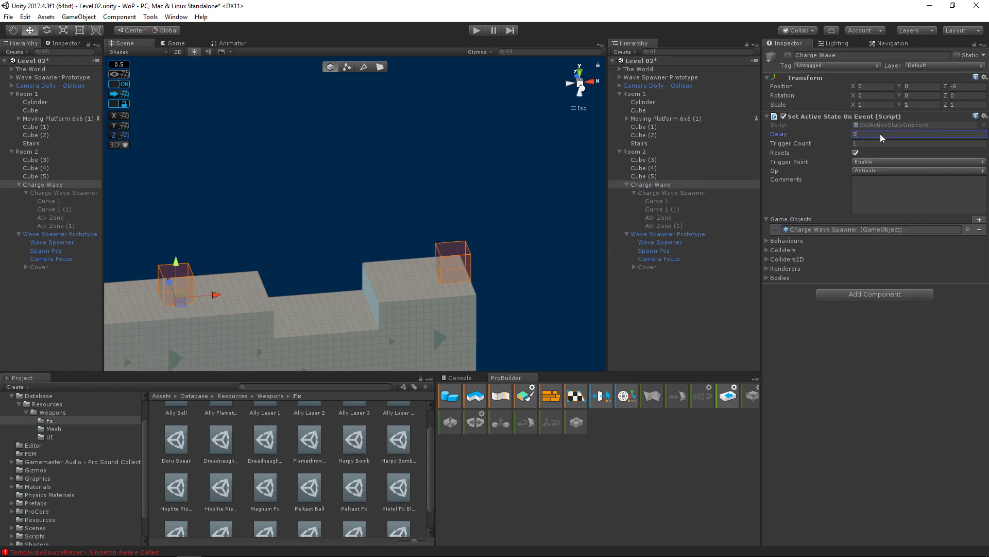
{"action": "type", "text": "2"}
- Review the activation links from Wave Spawner through Charge Wave to Charge Wave Spawner, and save the Level 02 scene
{"action": "left_click", "coordinate": [654, 240]}
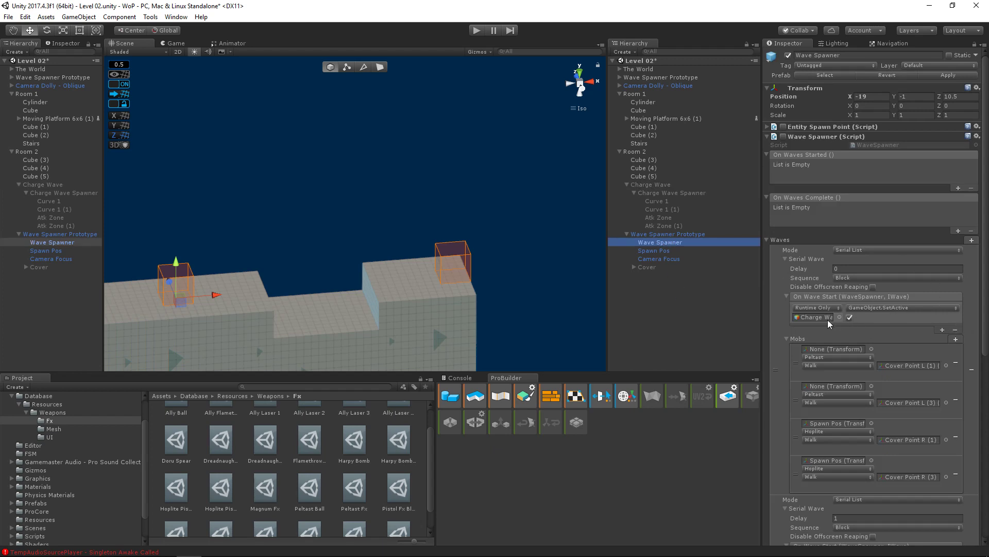
{"action": "left_click", "coordinate": [665, 185]}
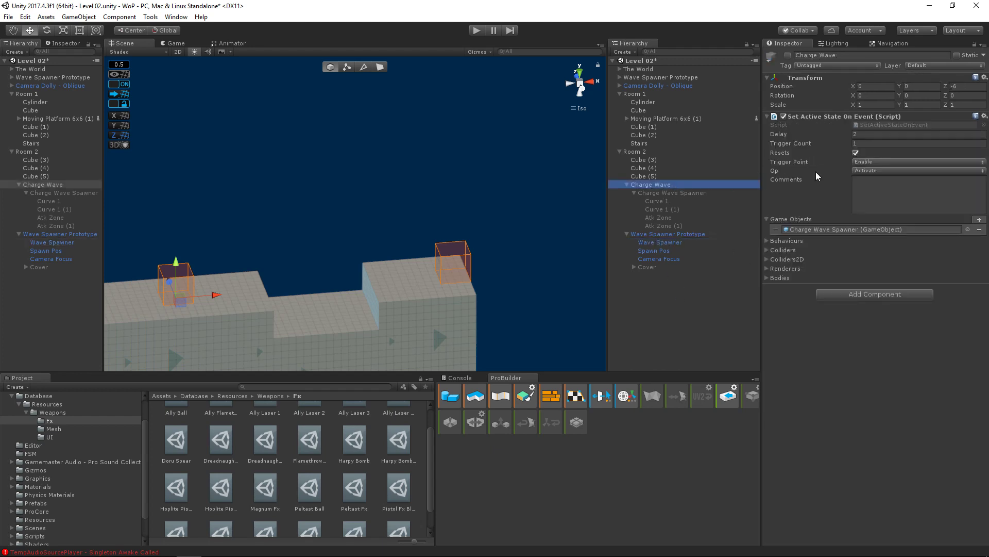
{"action": "left_click", "coordinate": [830, 231]}
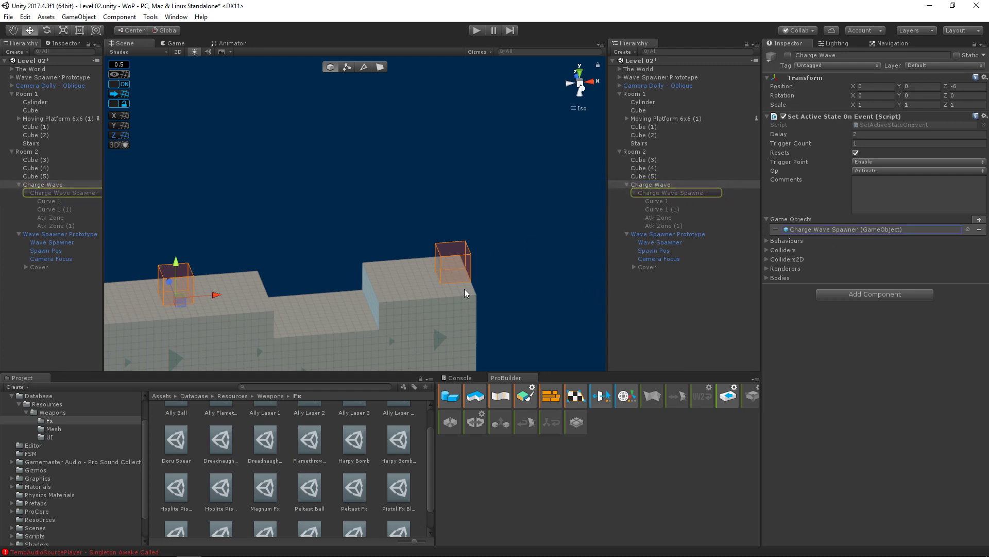
{"action": "left_click", "coordinate": [663, 192]}
{"action": "scroll", "coordinate": [789, 332], "scroll_direction": "down", "scroll_amount": 3}
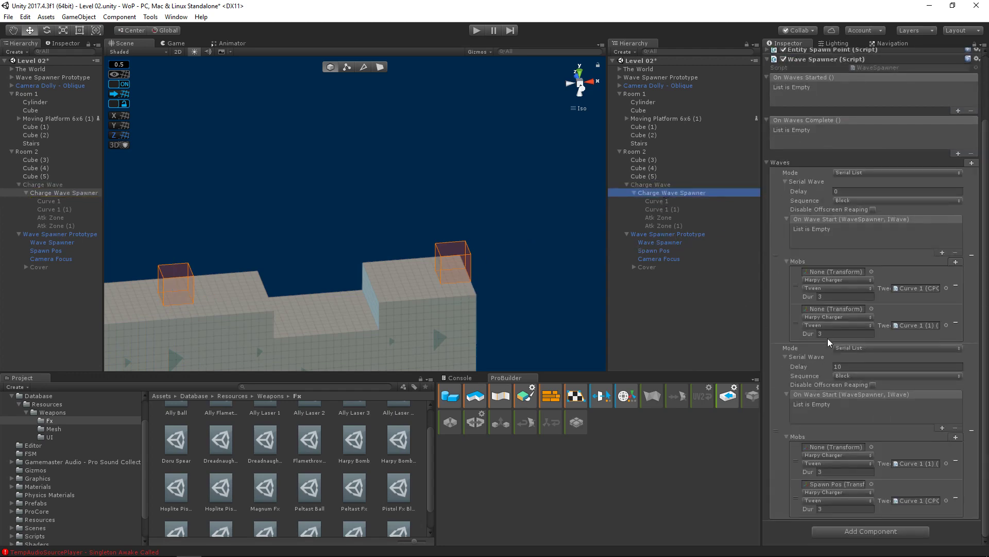
{"action": "scroll", "coordinate": [858, 412], "scroll_direction": "up", "scroll_amount": 3}
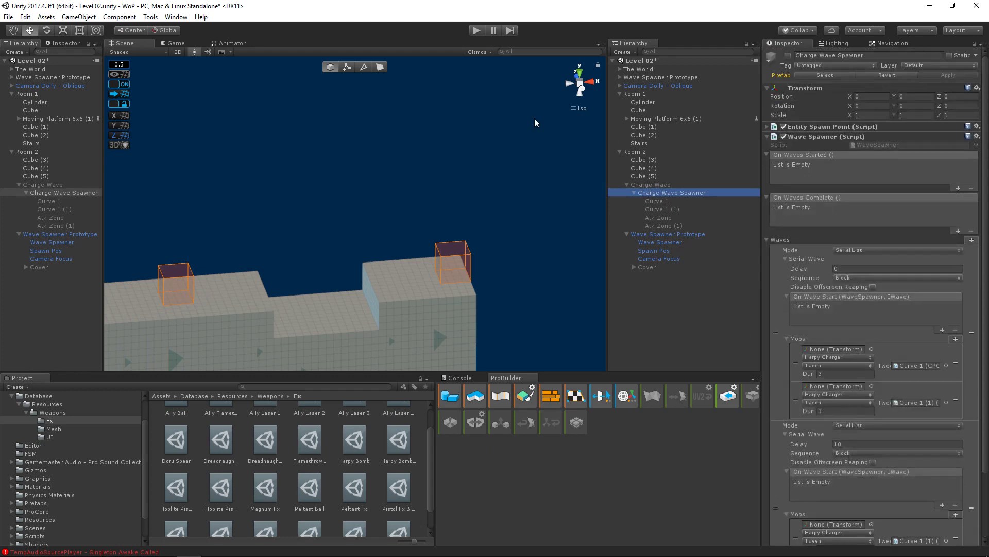
{"action": "left_click", "coordinate": [9, 17]}
{"action": "left_click", "coordinate": [31, 57]}
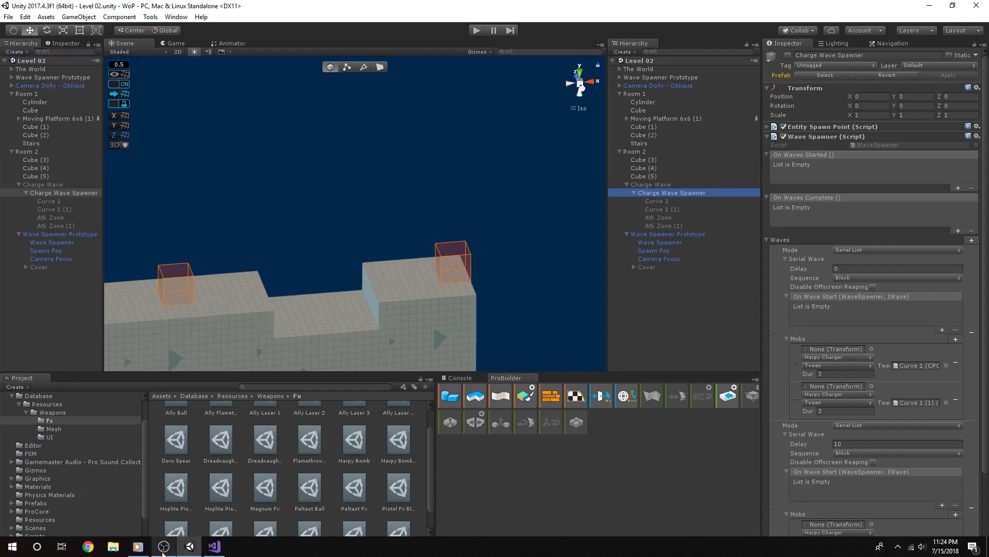
- Switch to the media player, start the Top Gear Remix track with its volume adjusted, and minimize the player
{"action": "left_click", "coordinate": [138, 546]}
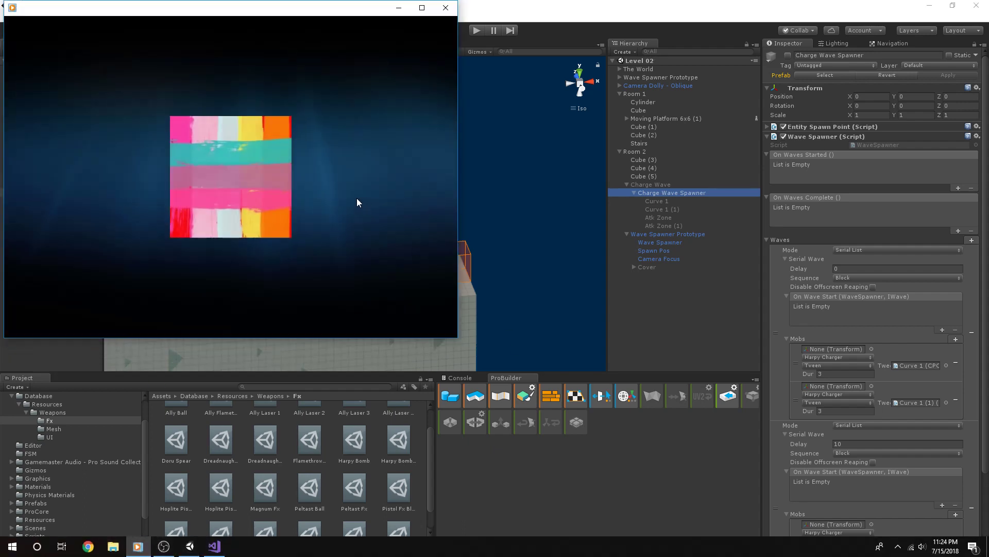
{"action": "left_click", "coordinate": [230, 324]}
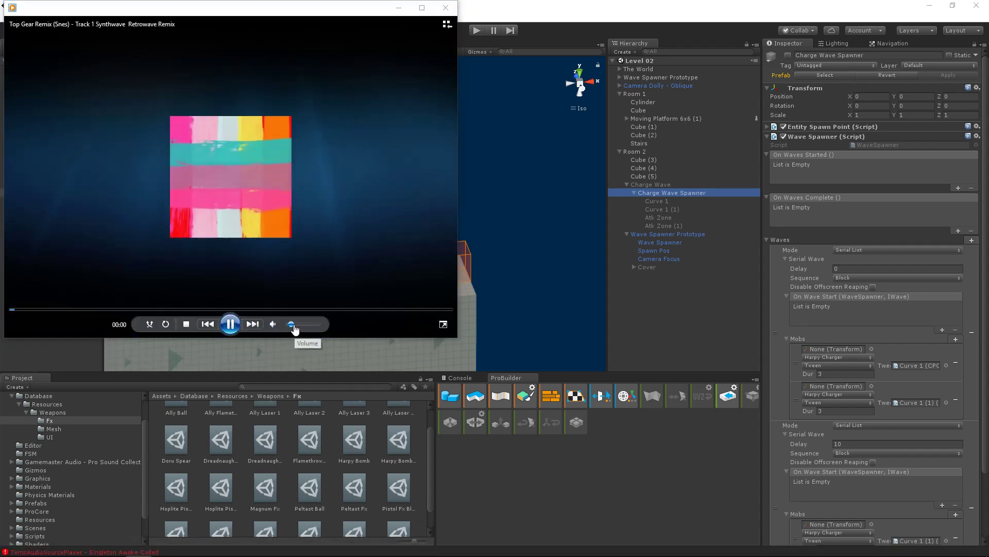
{"action": "mouse_move", "coordinate": [295, 329]}
{"action": "left_mouse_down"}
{"action": "mouse_move", "coordinate": [320, 329]}
{"action": "mouse_move", "coordinate": [293, 328]}
{"action": "left_mouse_up"}
{"action": "left_click", "coordinate": [399, 7]}
- Run the Level 02 scene in play mode and raise the media player's volume slightly while it loads
{"action": "left_click", "coordinate": [477, 30]}
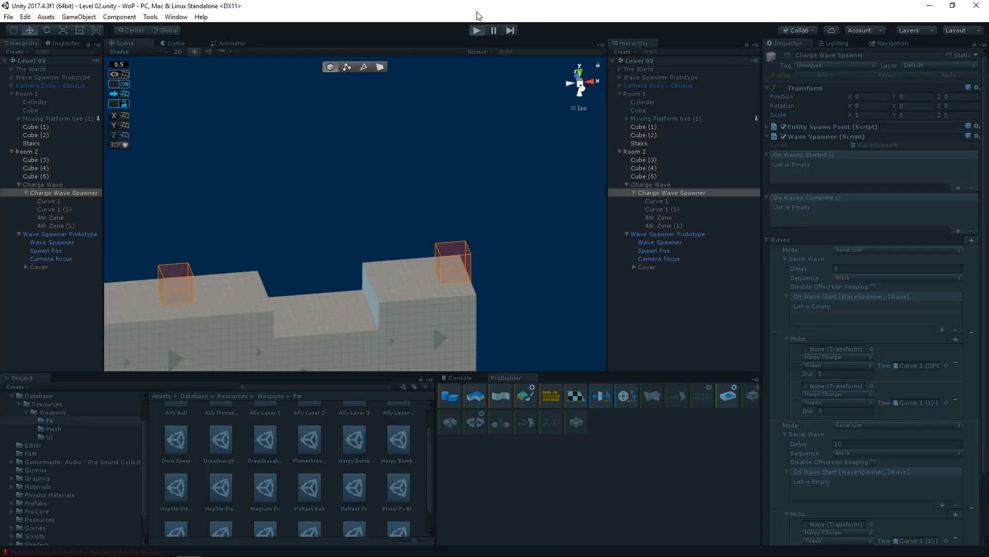
{"action": "mouse_move", "coordinate": [251, 546]}
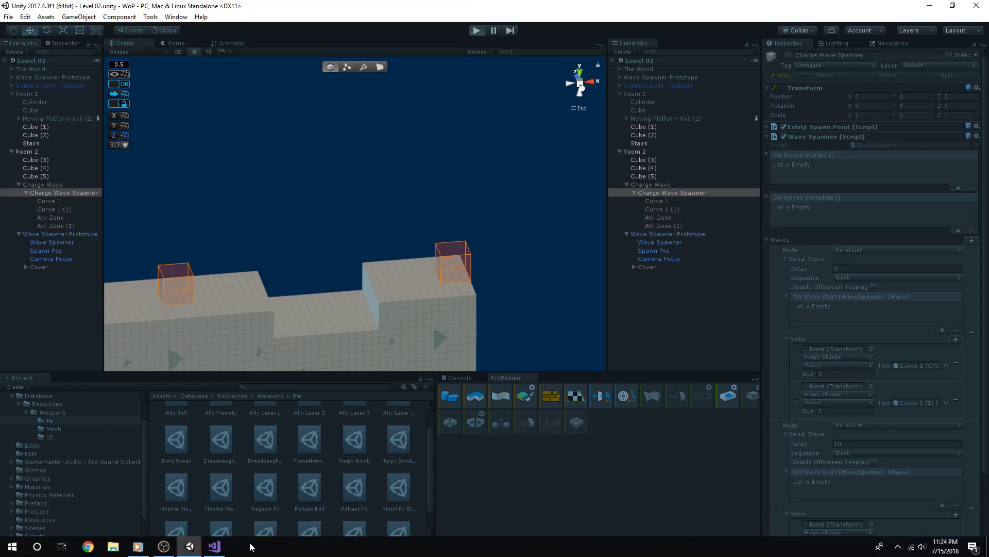
{"action": "left_click", "coordinate": [216, 546]}
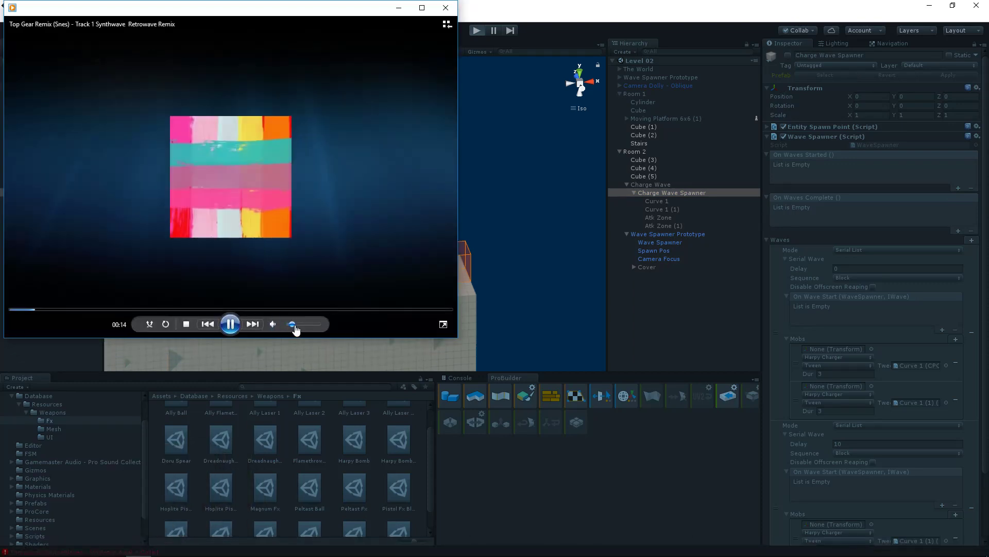
{"action": "left_click_drag", "start_coordinate": [295, 326], "coordinate": [300, 326]}
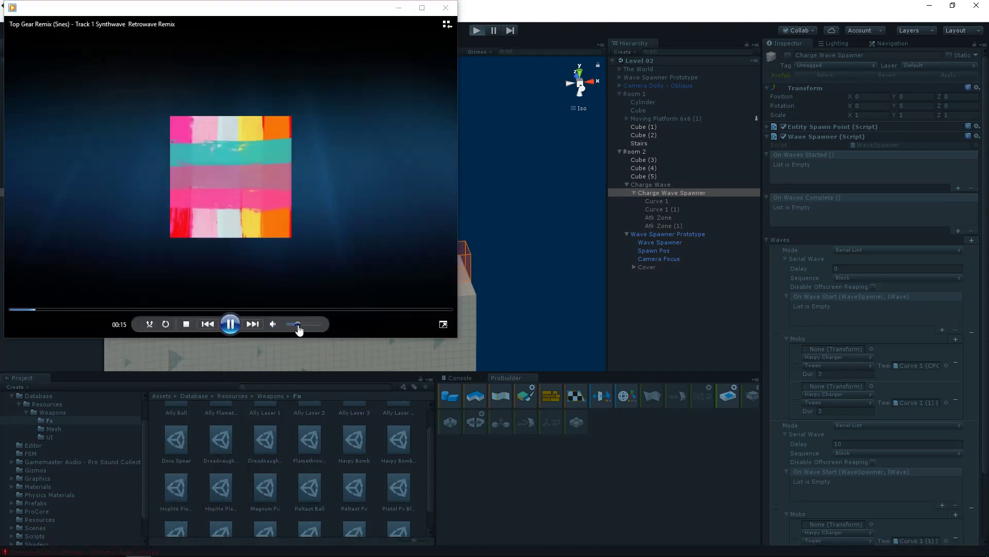
{"action": "left_click", "coordinate": [400, 8]}
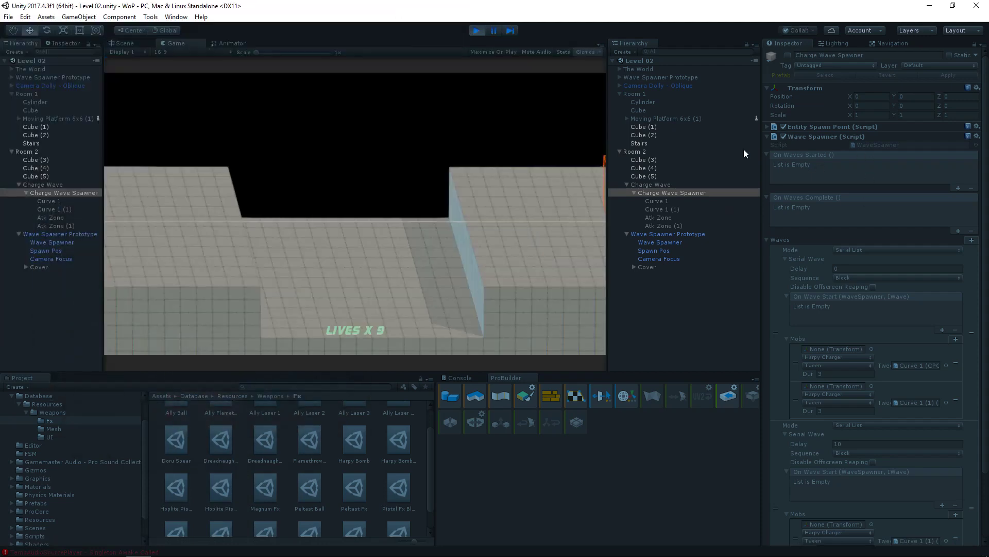
- Select Charge Wave to monitor its component during play and turn off the Game view's gizmos
{"action": "left_click", "coordinate": [647, 184]}
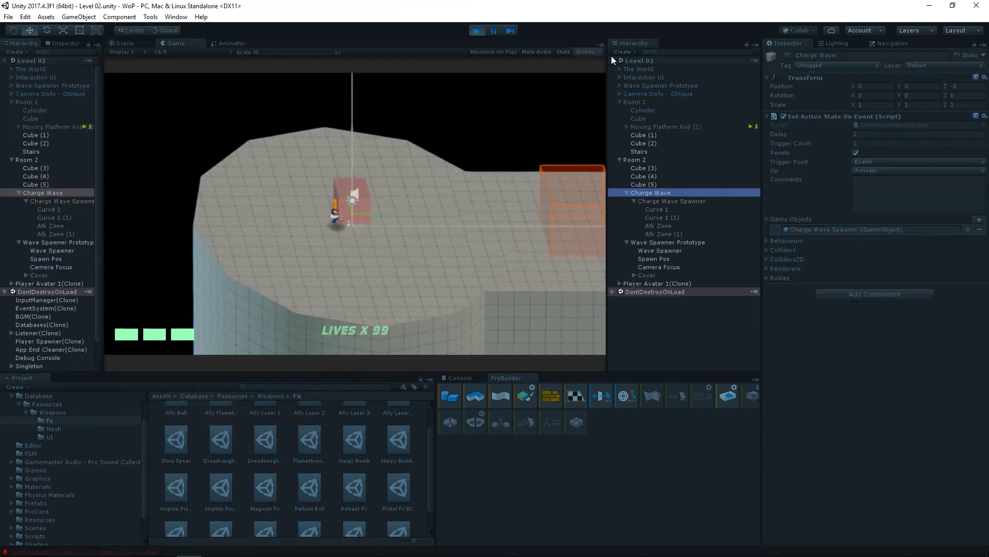
{"action": "left_click", "coordinate": [586, 51]}
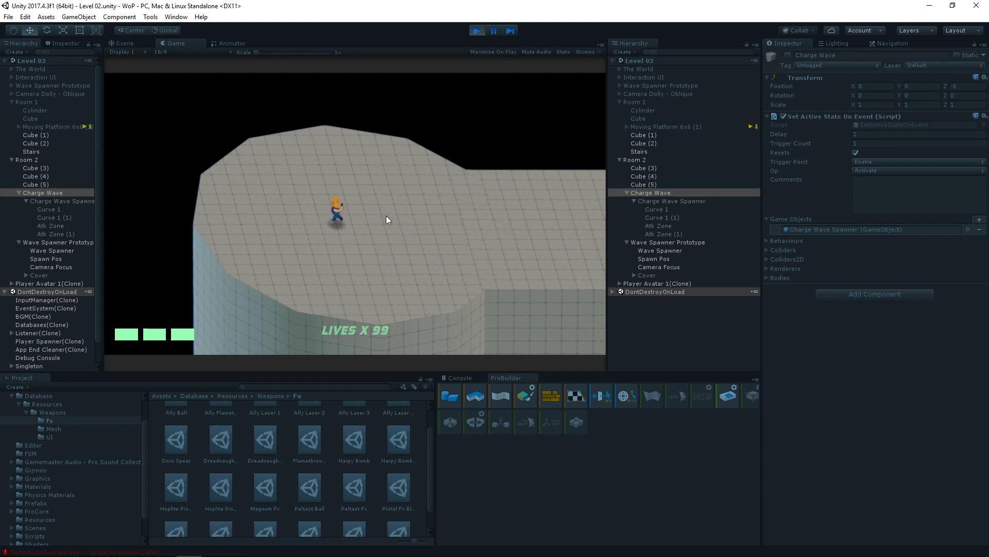
- Play-test the level by dodging the first enemies, crossing by the moving platform and fighting the waves in Room 2
{"action": "key", "text": "d"}
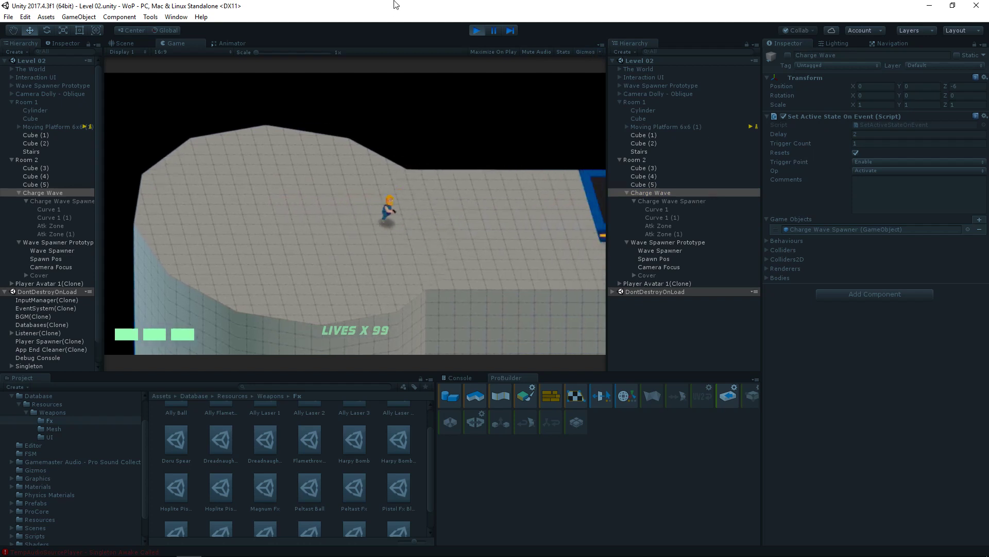
{"action": "key", "text": "a"}
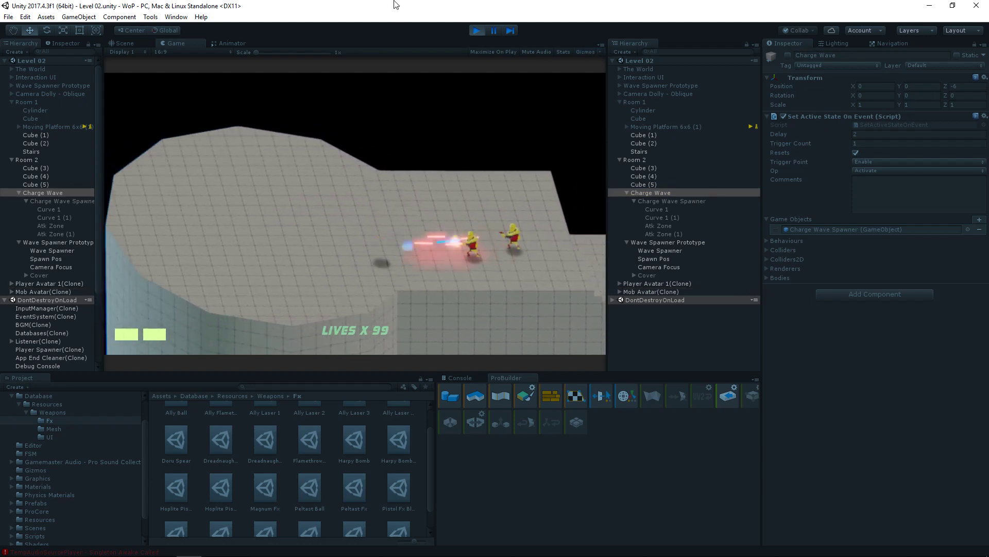
{"action": "key", "text": "w"}
{"action": "key", "text": "s"}
{"action": "key", "text": "w"}
{"action": "key", "text": "space"}
{"action": "key", "text": "d"}
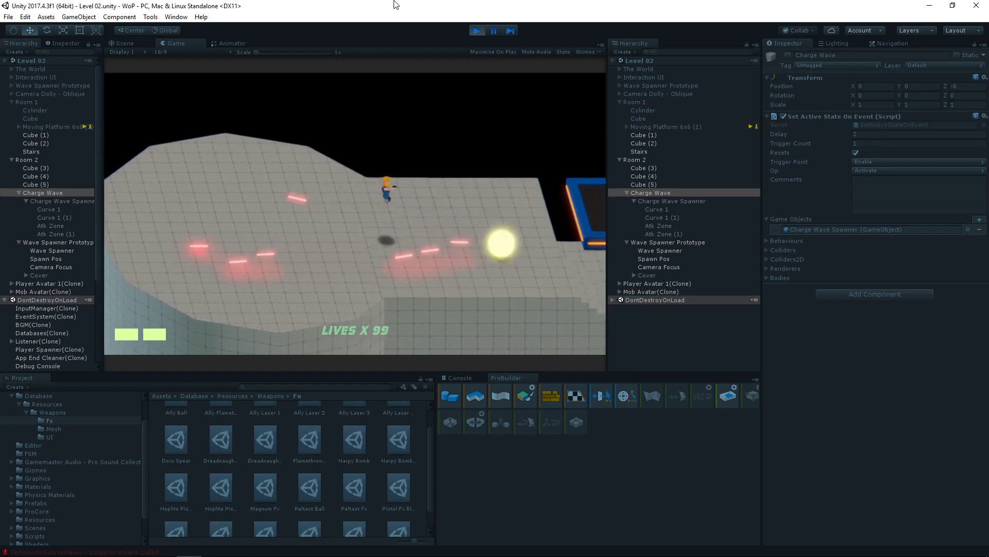
{"action": "key", "text": "space"}
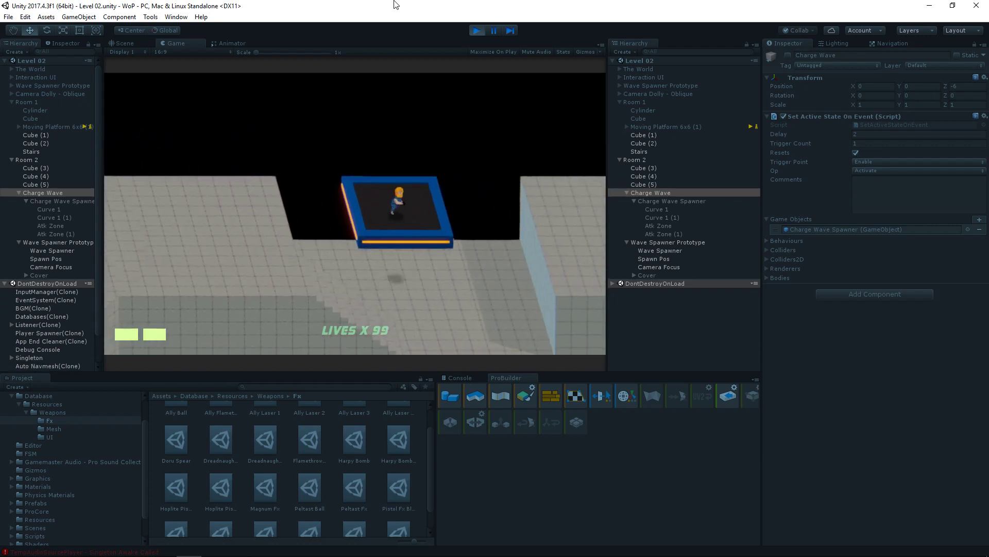
{"action": "key", "text": "d"}
{"action": "key", "text": "d"}
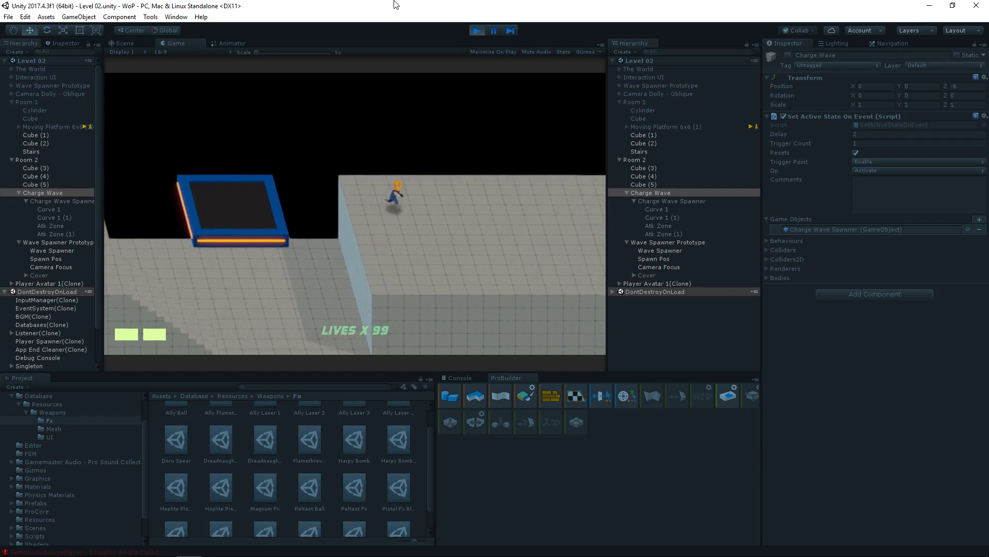
{"action": "key", "text": "a"}
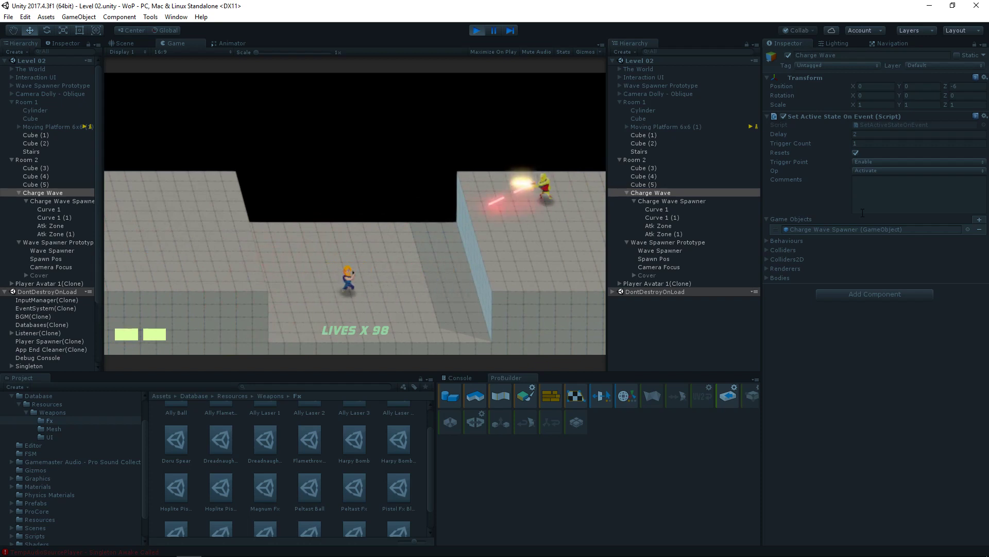
- Locate the remaining enemy in the Scene view and inspect the AI object of its Mob Avatar(Clone) under DontDestroyOnLoad
{"action": "left_click", "coordinate": [124, 44]}
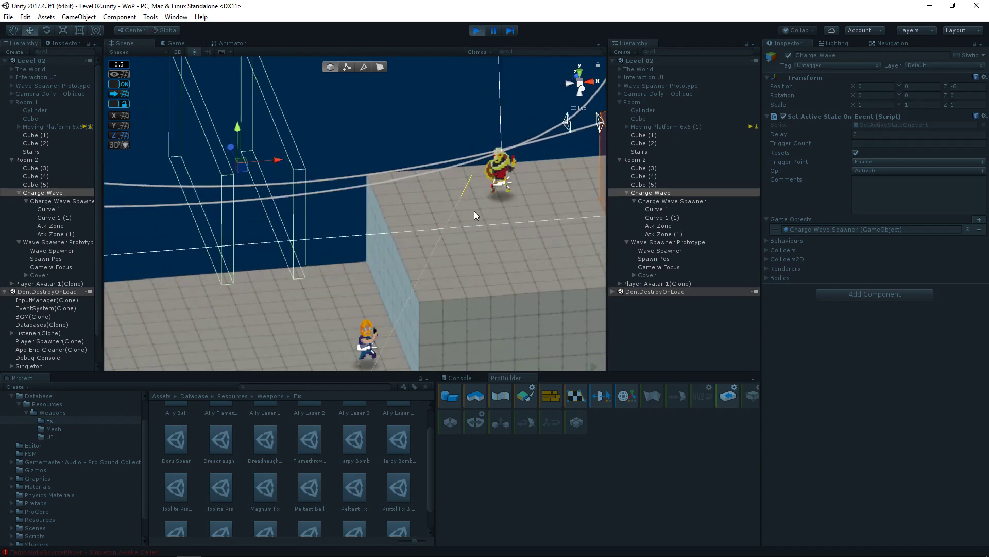
{"action": "right_click_drag", "start_coordinate": [474, 211], "coordinate": [497, 226]}
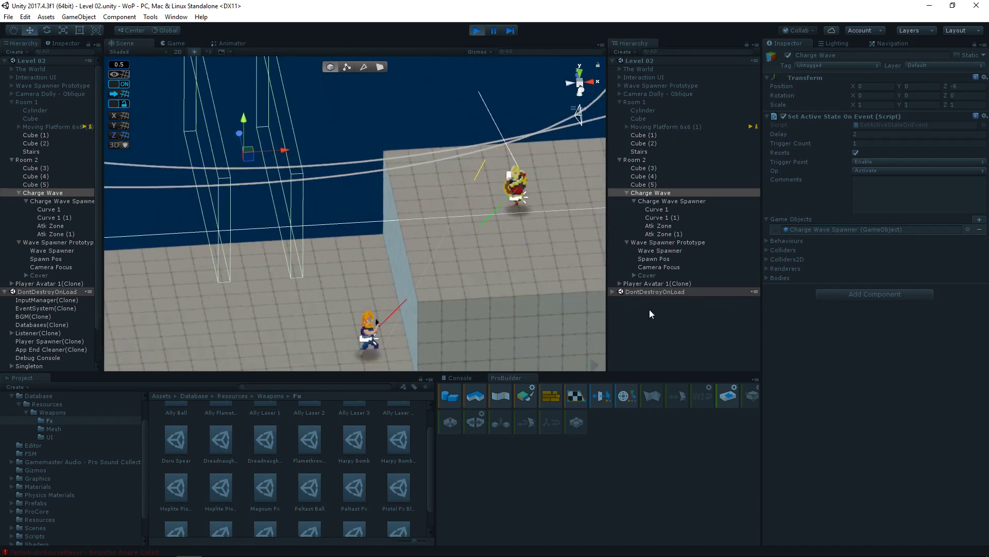
{"action": "left_click", "coordinate": [613, 291]}
{"action": "scroll", "coordinate": [679, 319], "scroll_direction": "down", "scroll_amount": 3}
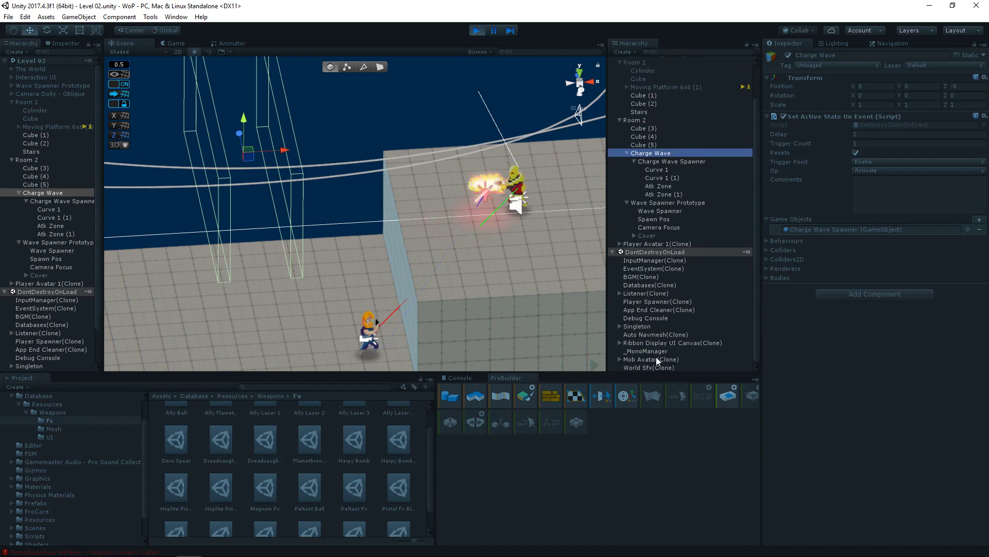
{"action": "left_click", "coordinate": [652, 366]}
{"action": "left_click", "coordinate": [613, 367]}
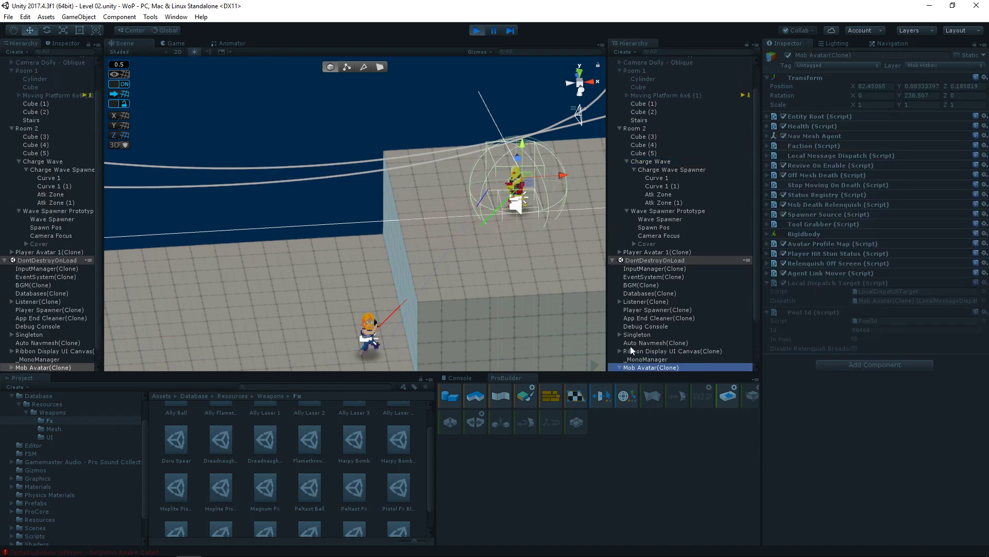
{"action": "left_click", "coordinate": [639, 351]}
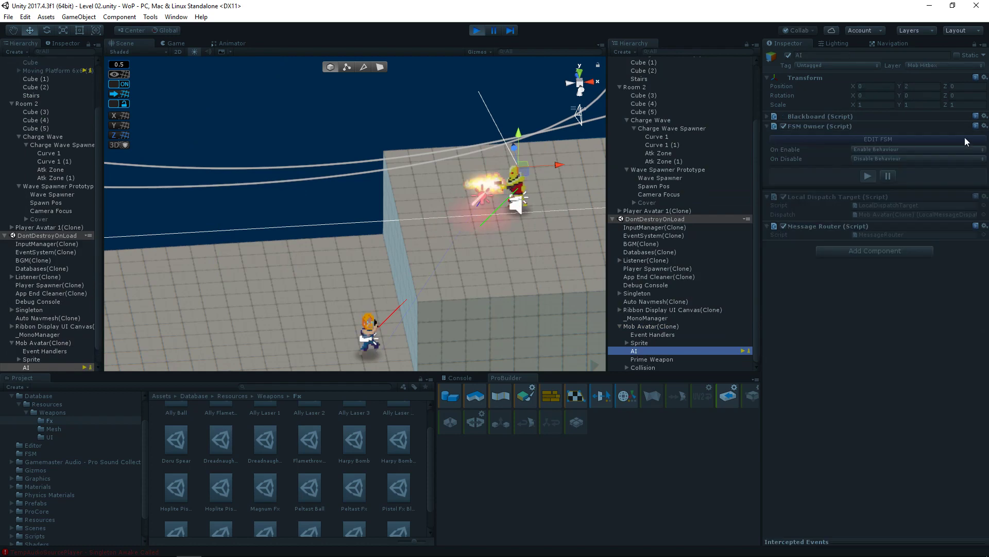
- Open the AI object's FSM graph, view the BTS General state's properties and enlarge the Canvas window
{"action": "left_click", "coordinate": [901, 138]}
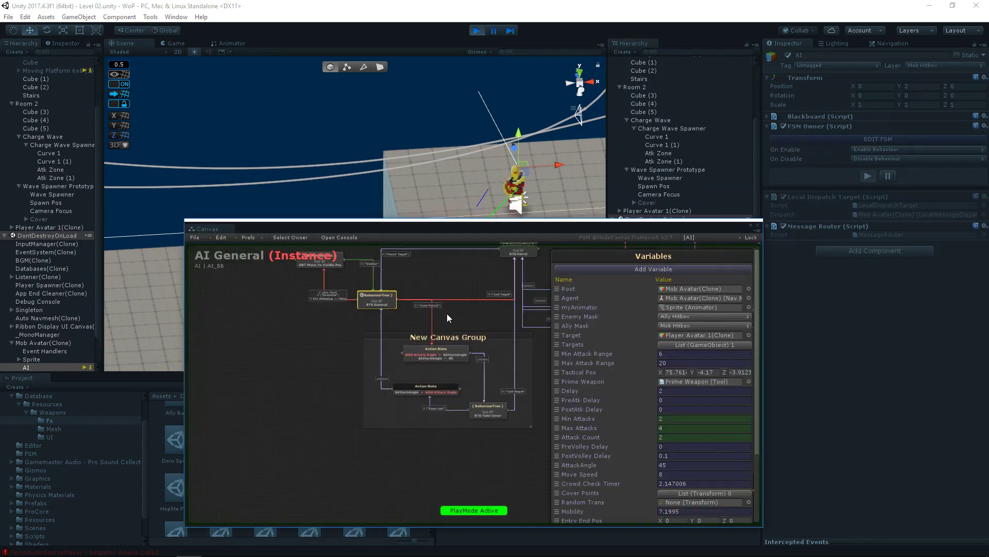
{"action": "left_click", "coordinate": [369, 283]}
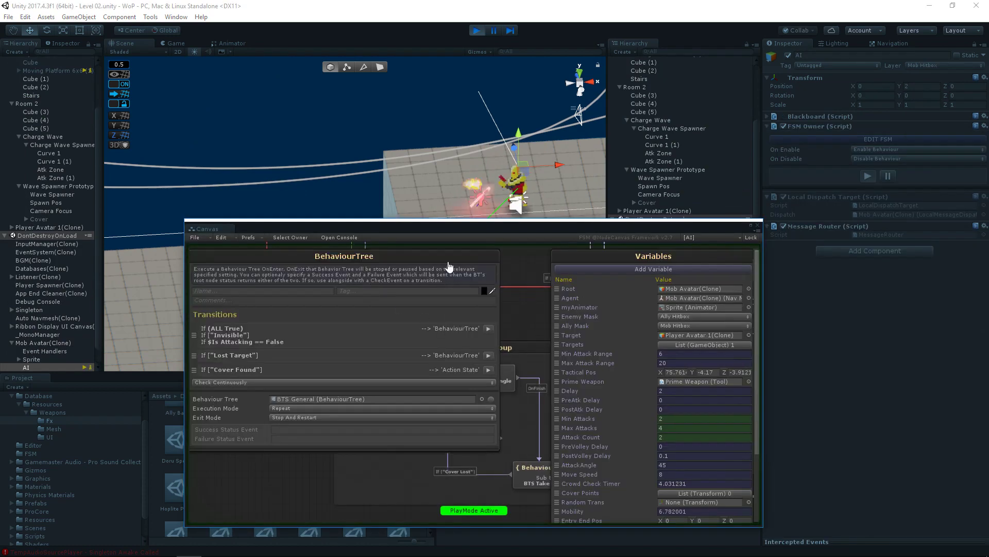
{"action": "left_click", "coordinate": [479, 257]}
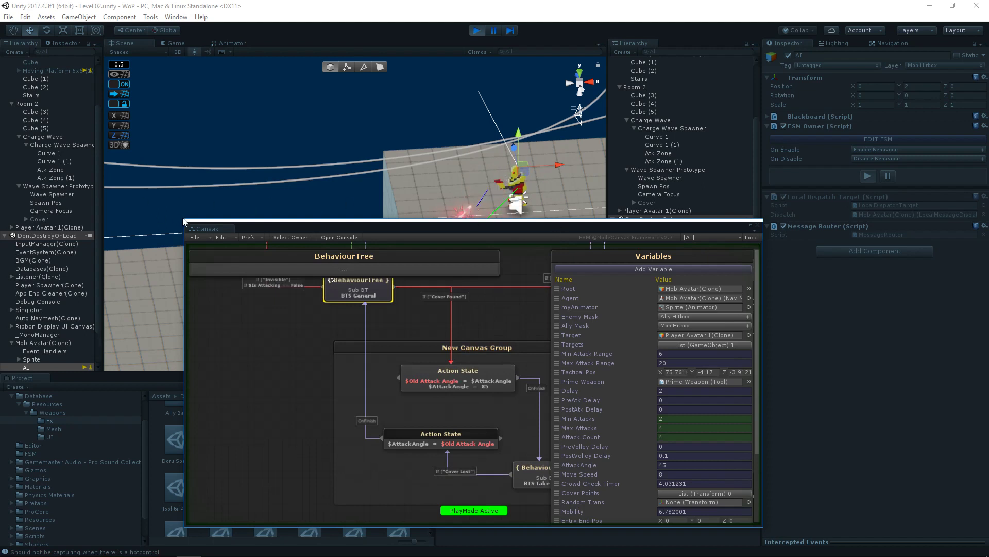
{"action": "left_click_drag", "start_coordinate": [183, 218], "coordinate": [148, 115]}
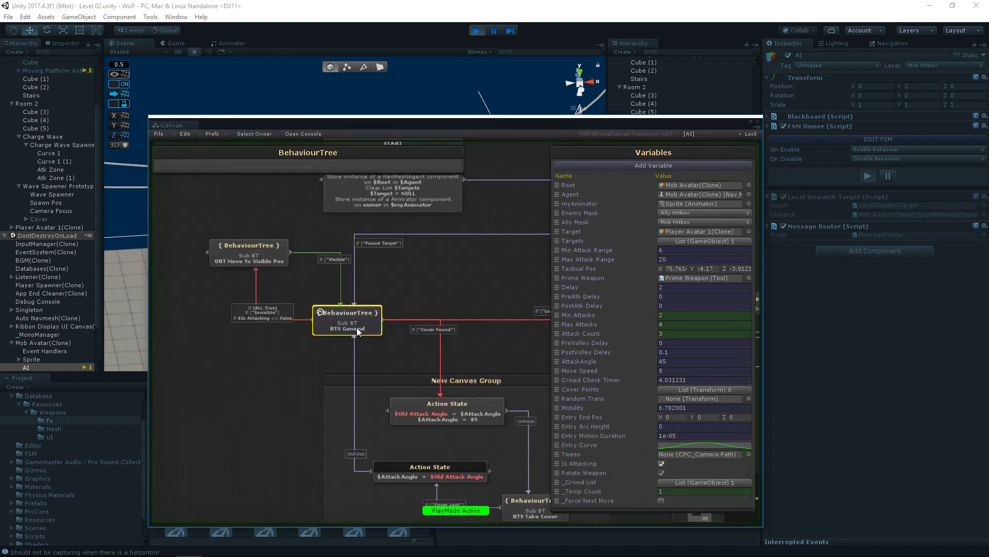
- Drill down through the BTS General and UBT Standard Combat Sequence subtrees into UBT Attack Target
{"action": "double_click", "coordinate": [357, 327]}
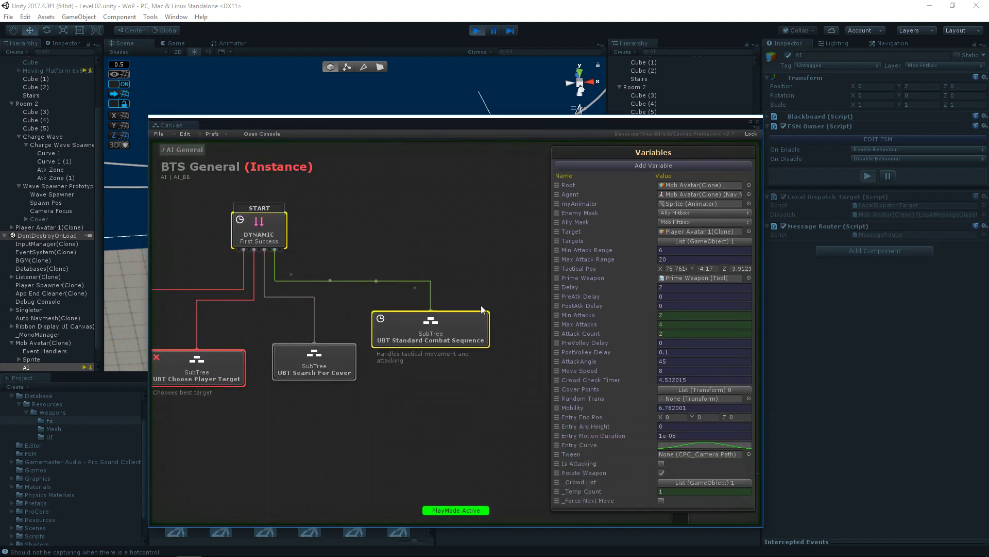
{"action": "double_click", "coordinate": [473, 337]}
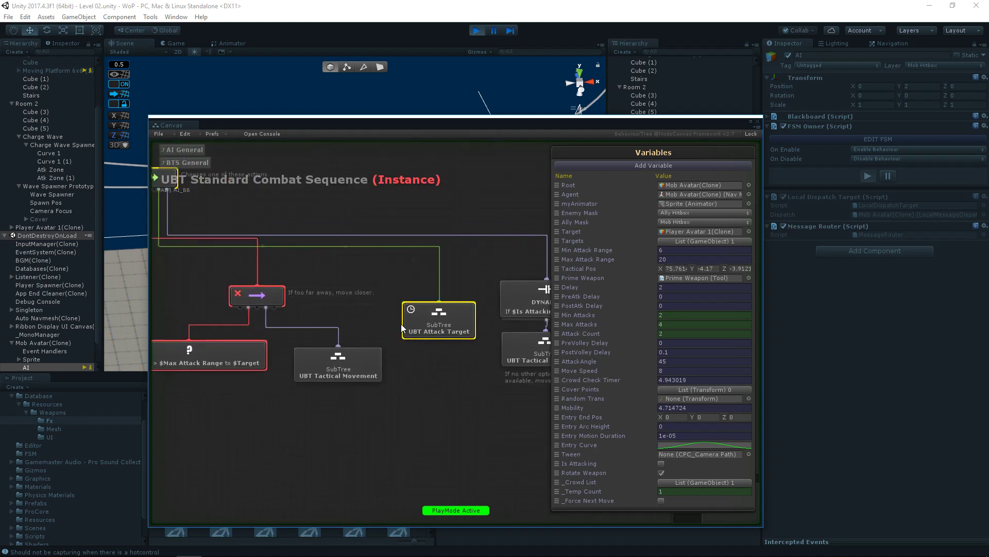
{"action": "double_click", "coordinate": [402, 326]}
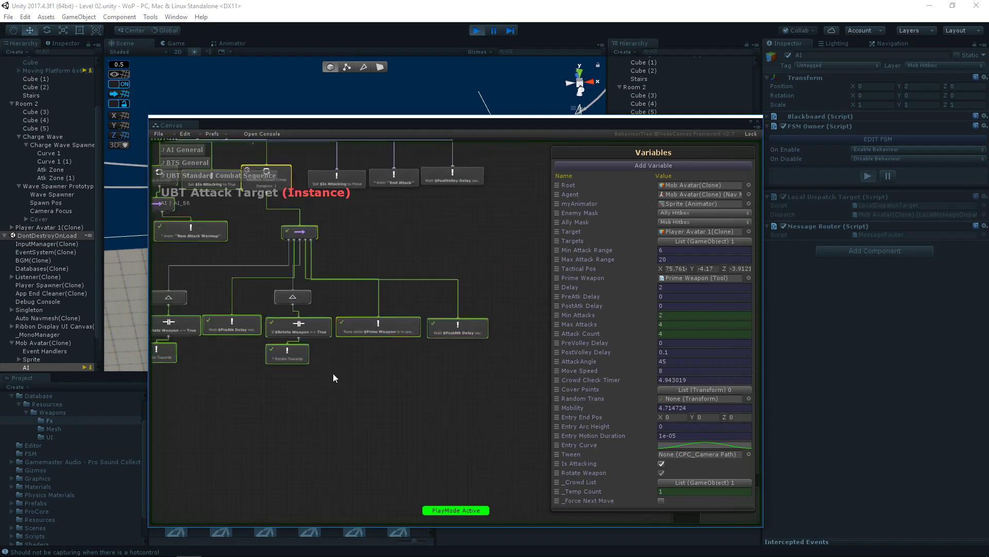
- Examine the running nodes of the UBT Attack Target tree, from its start node down to the attack branches
{"action": "middle_click_drag", "start_coordinate": [333, 378], "coordinate": [470, 409]}
{"action": "scroll", "coordinate": [369, 271], "scroll_direction": "up", "scroll_amount": 3}
{"action": "middle_click_drag", "start_coordinate": [369, 271], "coordinate": [393, 349]}
{"action": "scroll", "coordinate": [393, 346], "scroll_direction": "down", "scroll_amount": 4}
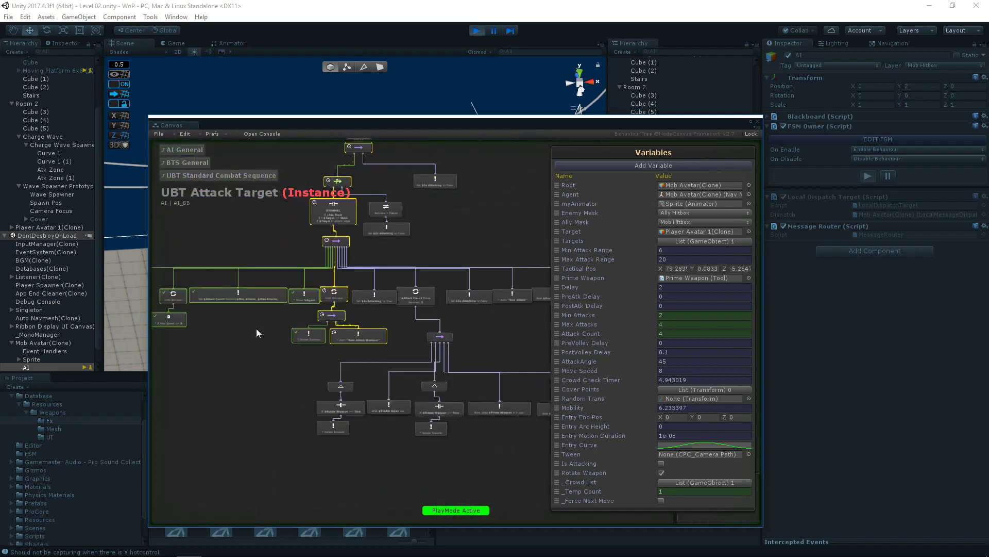
{"action": "scroll", "coordinate": [340, 384], "scroll_direction": "up", "scroll_amount": 4}
{"action": "middle_click_drag", "start_coordinate": [415, 239], "coordinate": [314, 299]}
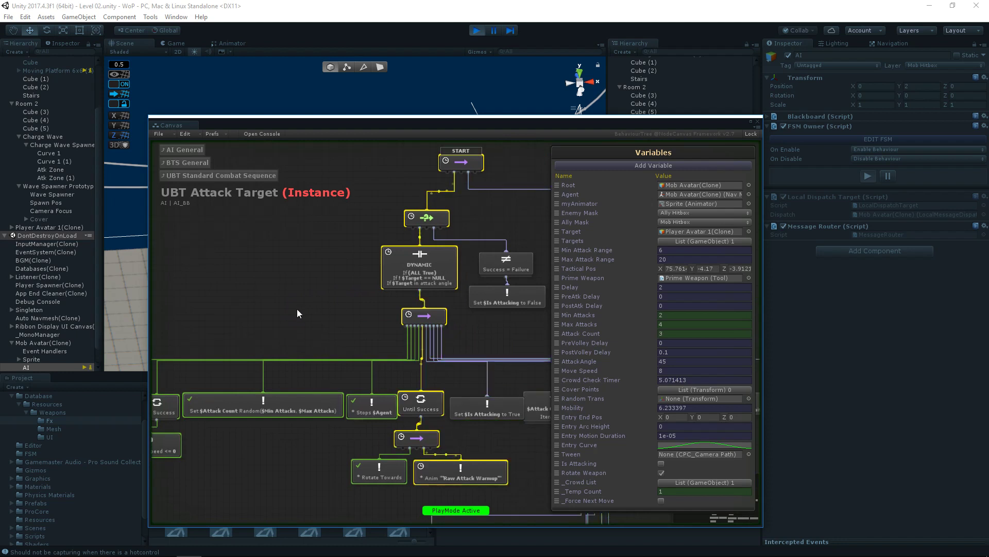
{"action": "middle_click_drag", "start_coordinate": [268, 315], "coordinate": [354, 290]}
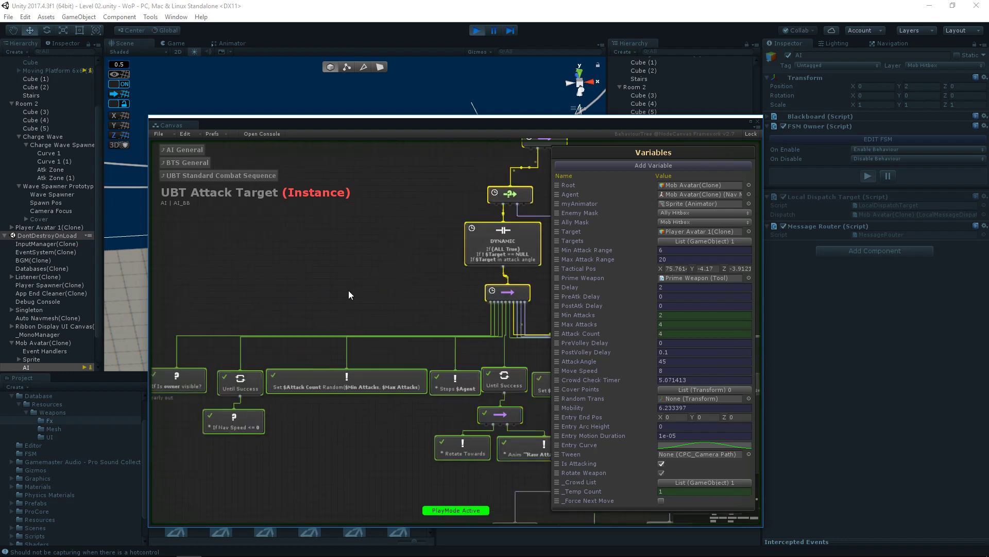
- Return to the UBT Standard Combat Sequence tree and trace its branches back up to the start node
{"action": "left_click", "coordinate": [199, 176]}
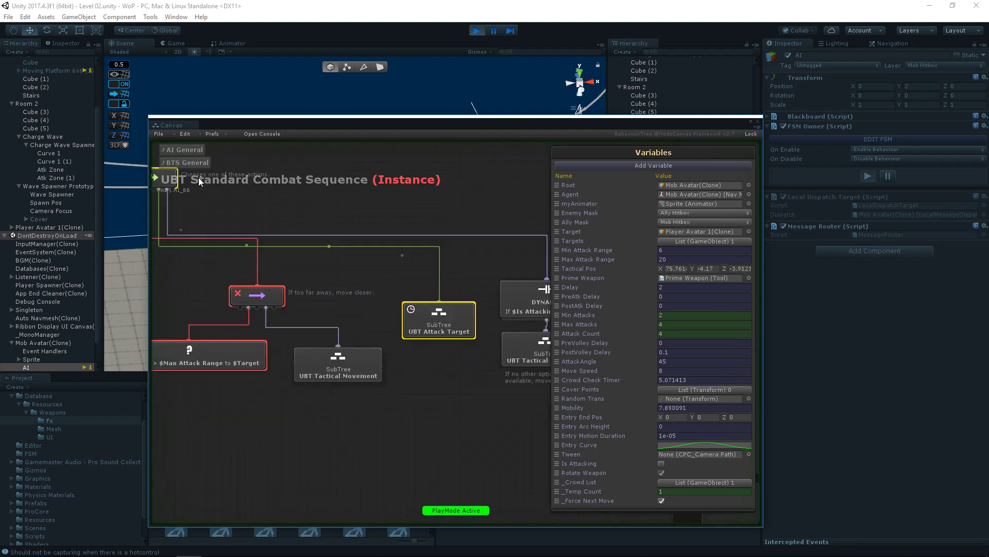
{"action": "middle_click_drag", "start_coordinate": [279, 253], "coordinate": [319, 260]}
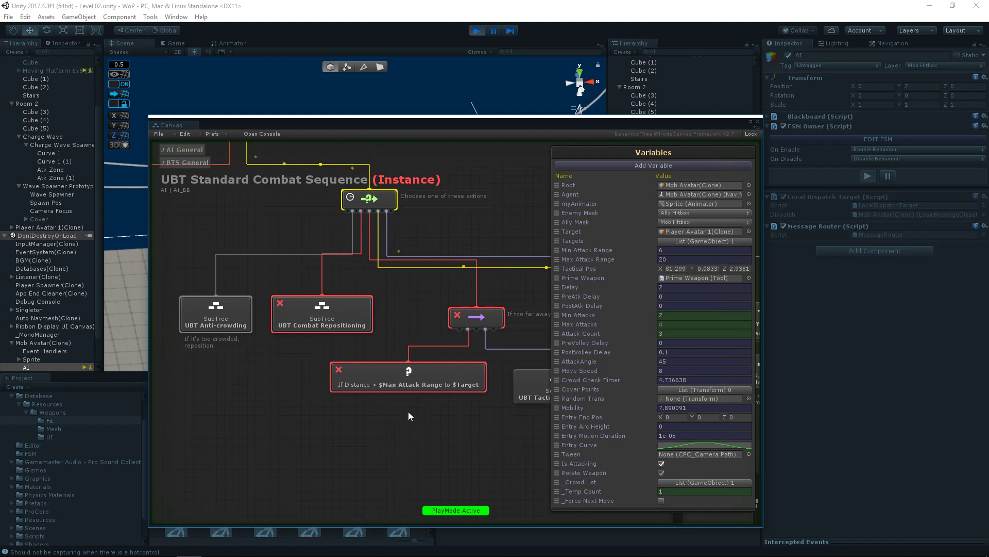
{"action": "middle_click_drag", "start_coordinate": [409, 416], "coordinate": [455, 499]}
{"action": "middle_click_drag", "start_coordinate": [306, 289], "coordinate": [360, 362]}
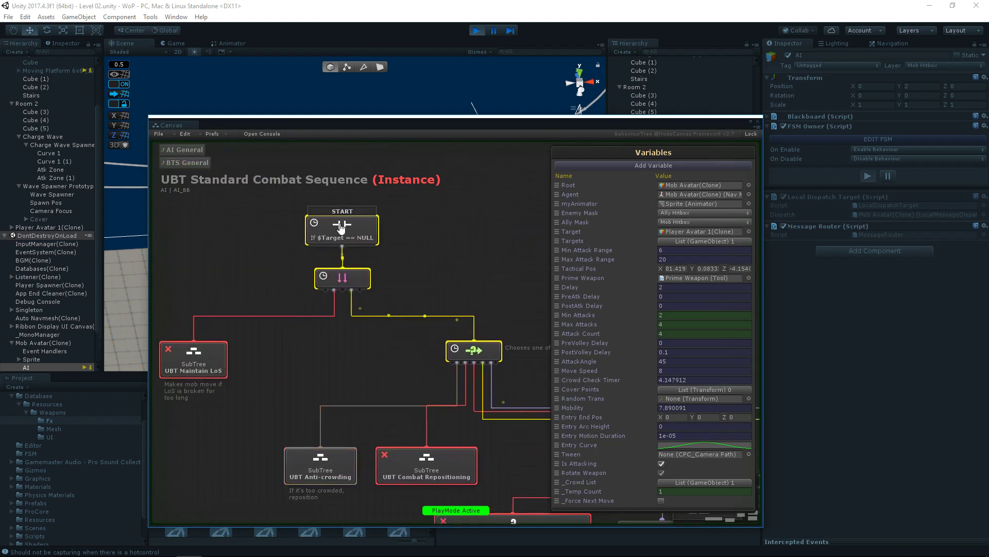
- Inspect the settings of the Interrupt start node and the Parallel Interrupt node below it
{"action": "left_click", "coordinate": [365, 234]}
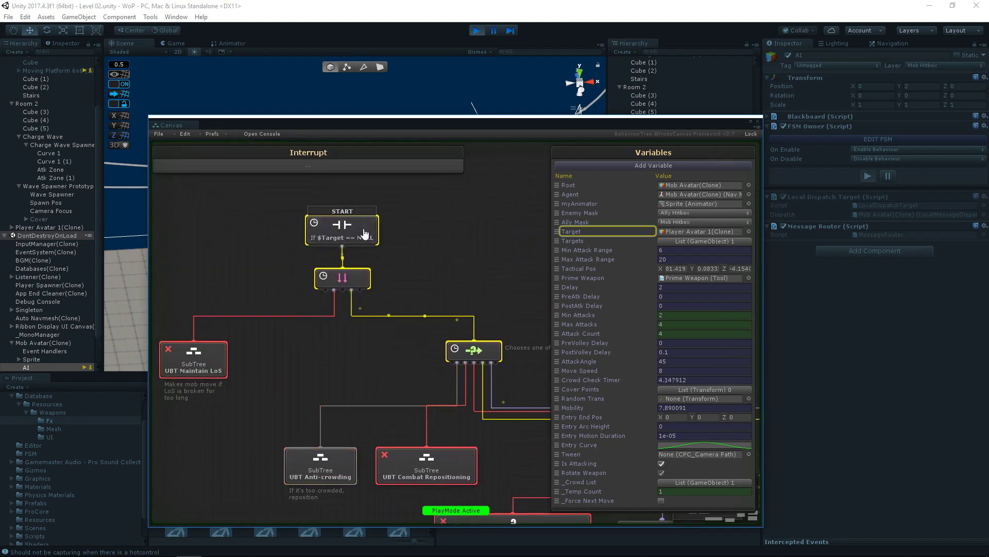
{"action": "left_click", "coordinate": [362, 153]}
{"action": "middle_click_drag", "start_coordinate": [319, 376], "coordinate": [355, 433]}
{"action": "left_click", "coordinate": [376, 342]}
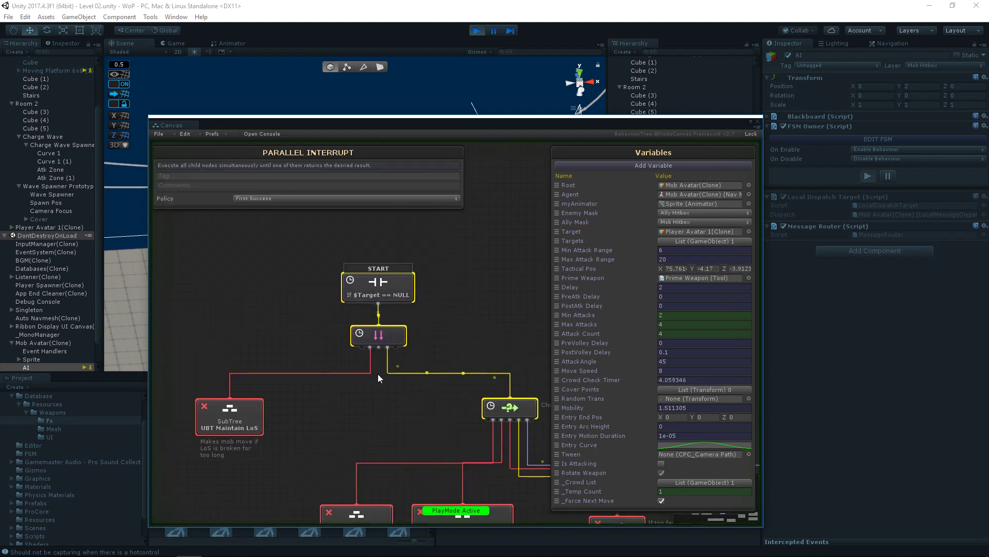
{"action": "middle_click_drag", "start_coordinate": [380, 375], "coordinate": [258, 316]}
- Try the Dynamic option on the Selector node that chooses the combat action, and switch it back off
{"action": "left_click", "coordinate": [407, 353]}
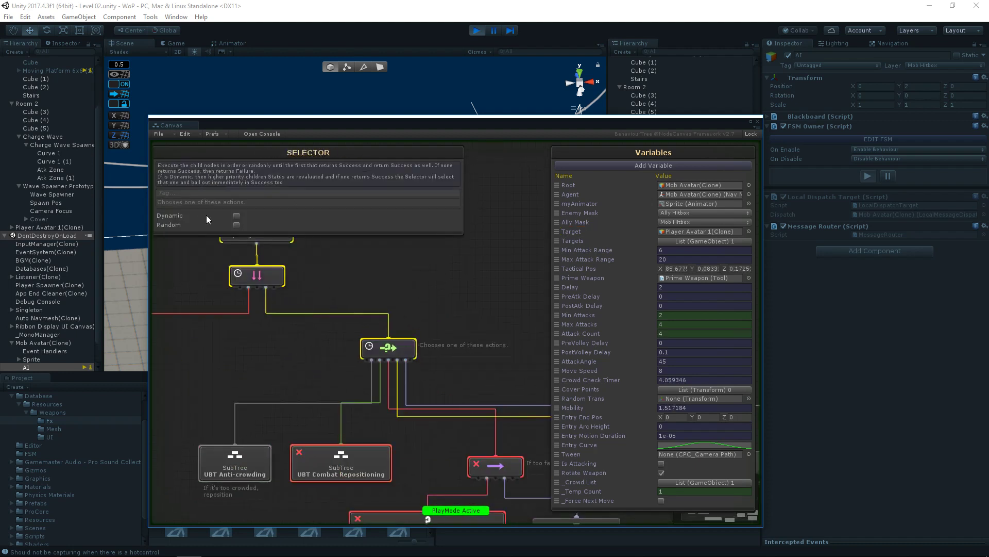
{"action": "left_click", "coordinate": [236, 216]}
{"action": "scroll", "coordinate": [464, 275], "scroll_direction": "down", "scroll_amount": 5}
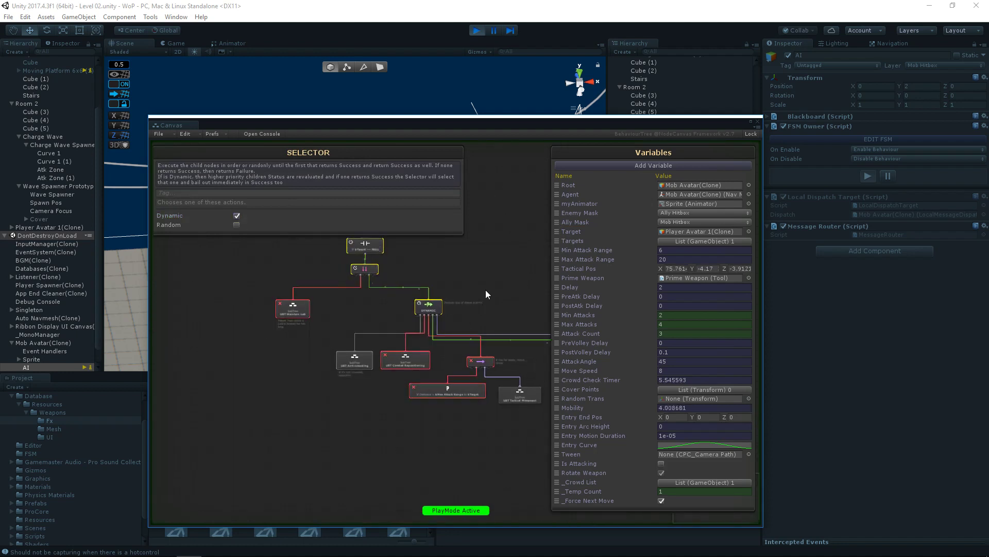
{"action": "left_click", "coordinate": [236, 215]}
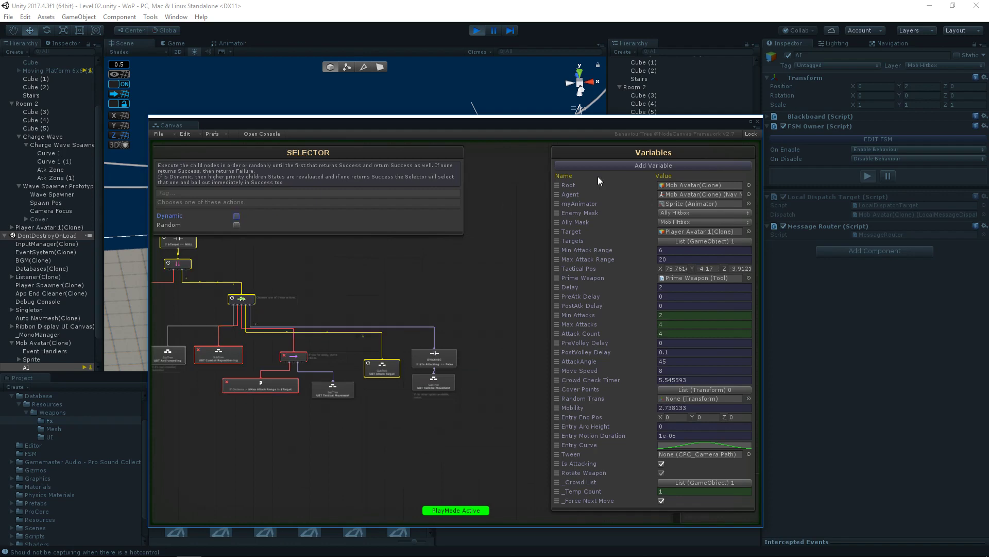
- Close the Canvas window, watch the game in the Game view and stop play mode
{"action": "left_click", "coordinate": [758, 121]}
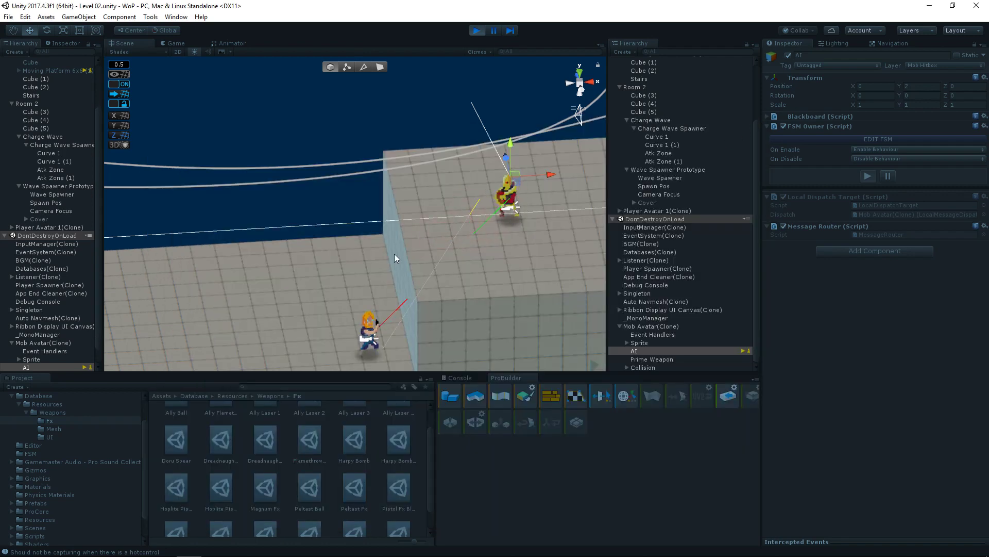
{"action": "left_click", "coordinate": [175, 43]}
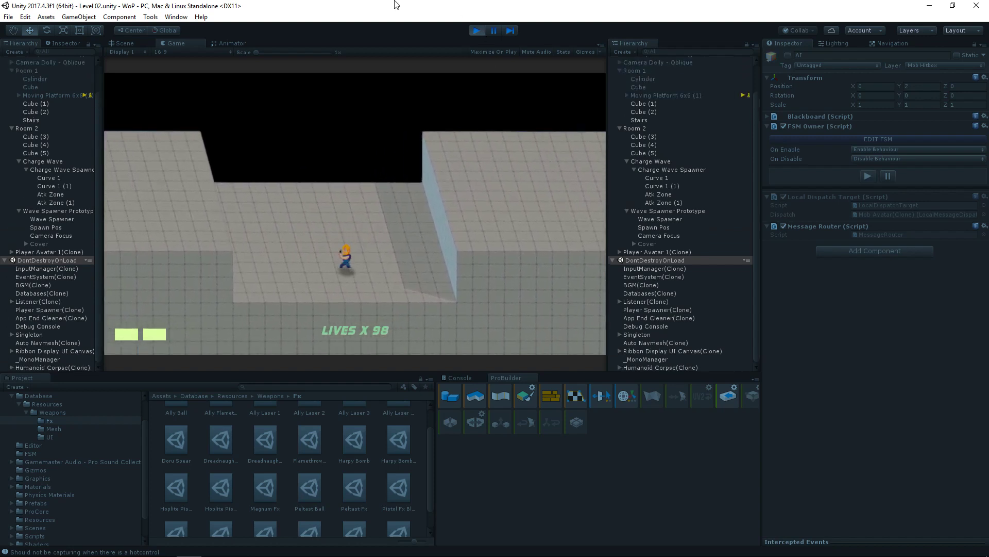
{"action": "left_click", "coordinate": [476, 31]}
- Examine the height difference between Room 2's lower floor and the raised block from several angles
{"action": "mouse_move", "coordinate": [222, 552]}
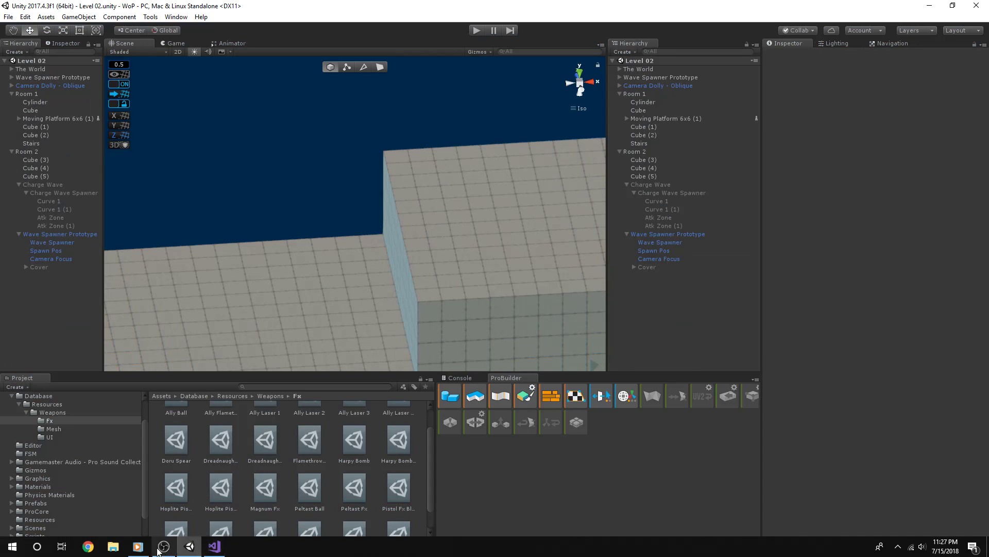
{"action": "scroll", "coordinate": [371, 274], "scroll_direction": "down", "scroll_amount": 4}
{"action": "left_click_drag", "start_coordinate": [349, 270], "coordinate": [405, 227], "text": "alt"}
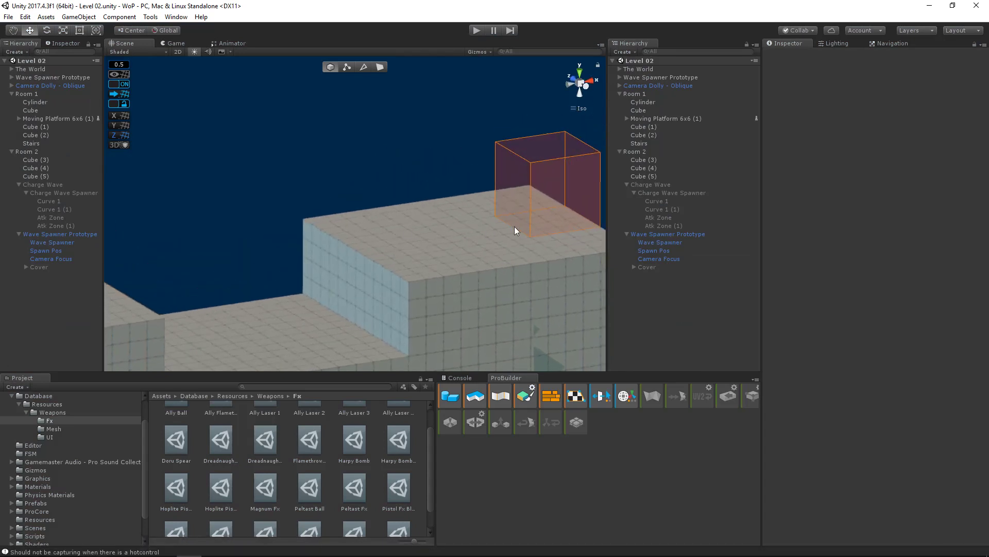
{"action": "middle_click_drag", "start_coordinate": [431, 253], "coordinate": [493, 226]}
{"action": "left_click_drag", "start_coordinate": [405, 250], "coordinate": [380, 266], "text": "alt"}
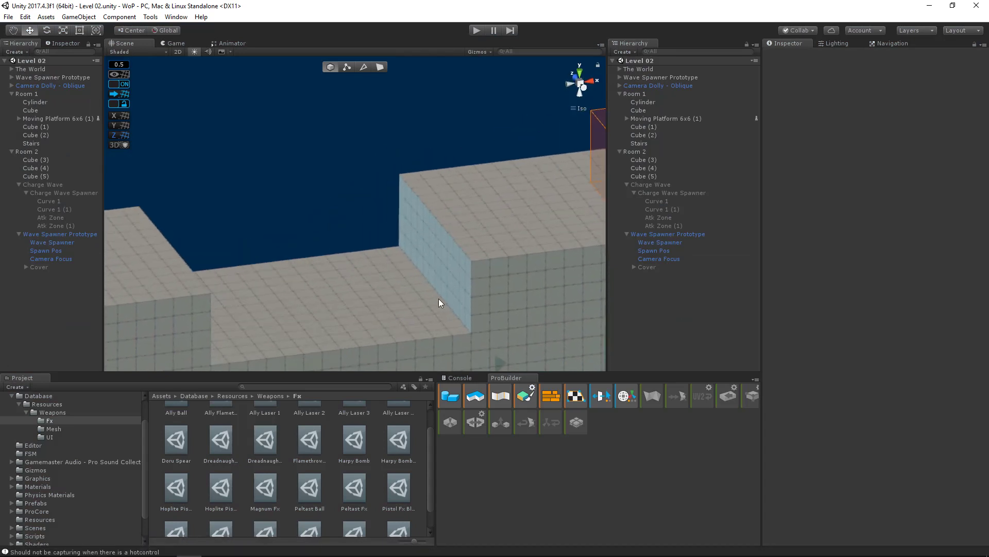
{"action": "left_click_drag", "start_coordinate": [319, 333], "coordinate": [348, 287], "text": "alt"}
{"action": "left_click_drag", "start_coordinate": [421, 266], "coordinate": [459, 264], "text": "alt"}
{"action": "scroll", "coordinate": [456, 263], "scroll_direction": "up", "scroll_amount": 3}
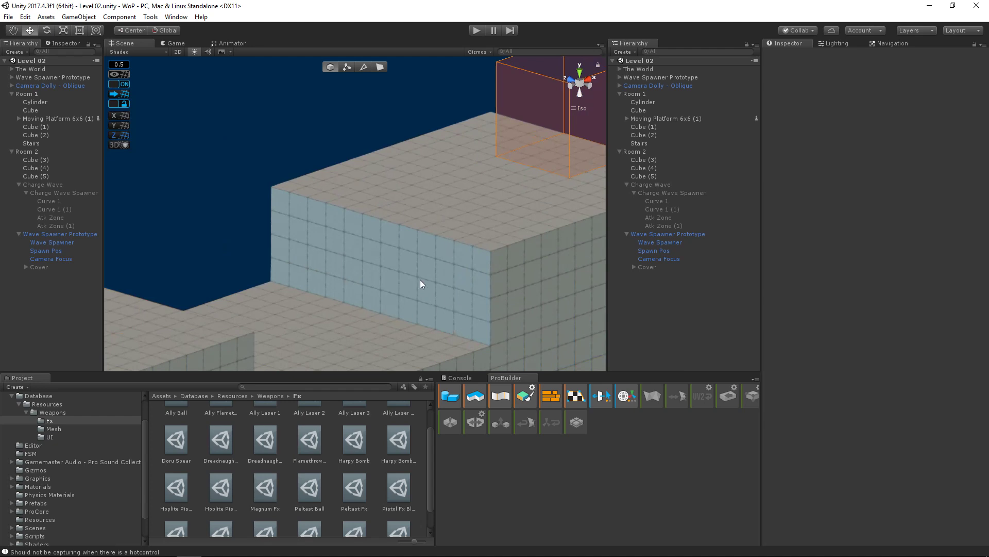
{"action": "left_click_drag", "start_coordinate": [420, 280], "coordinate": [226, 233], "text": "alt"}
{"action": "left_click_drag", "start_coordinate": [351, 313], "coordinate": [461, 214], "text": "alt"}
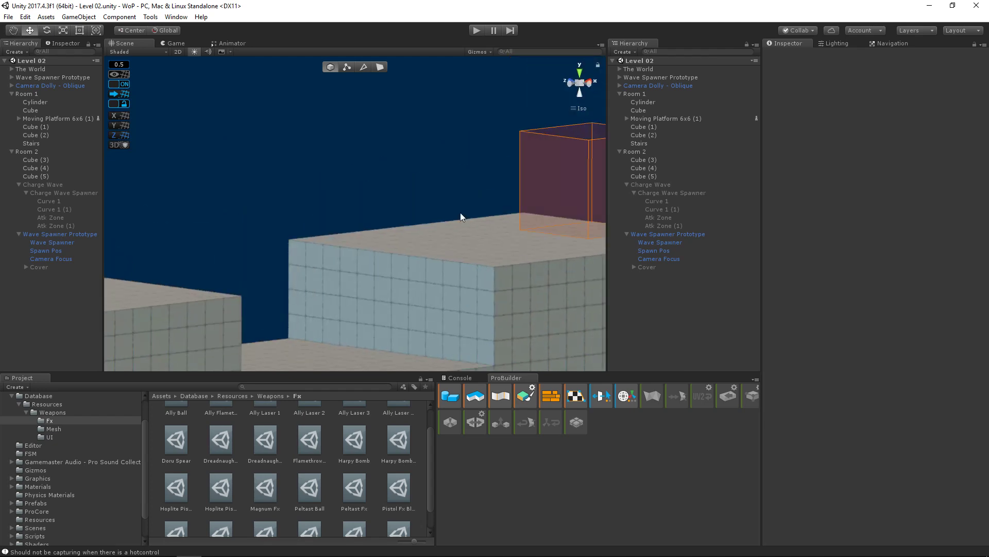
{"action": "left_click_drag", "start_coordinate": [420, 295], "coordinate": [431, 217], "text": "alt"}
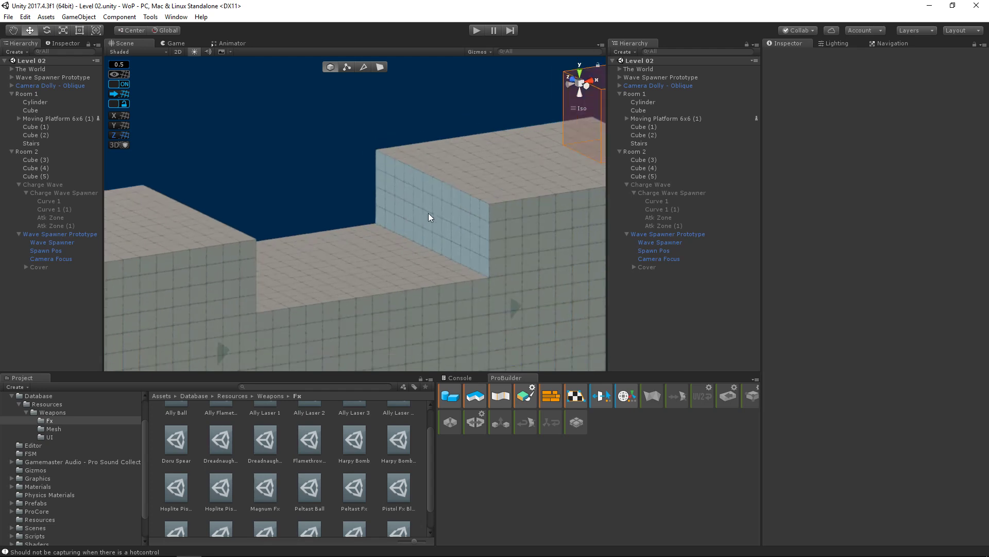
- Start a Stair shape with the ProBuilder Shape Tool and rotate its preview 90 degrees about Y to climb toward the raised block
{"action": "left_click", "coordinate": [450, 396]}
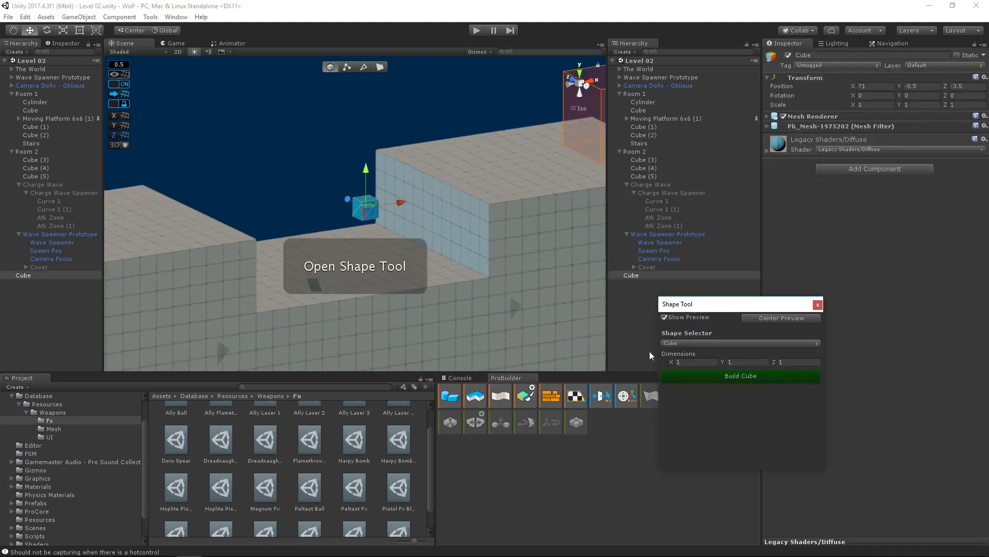
{"action": "left_click", "coordinate": [676, 344]}
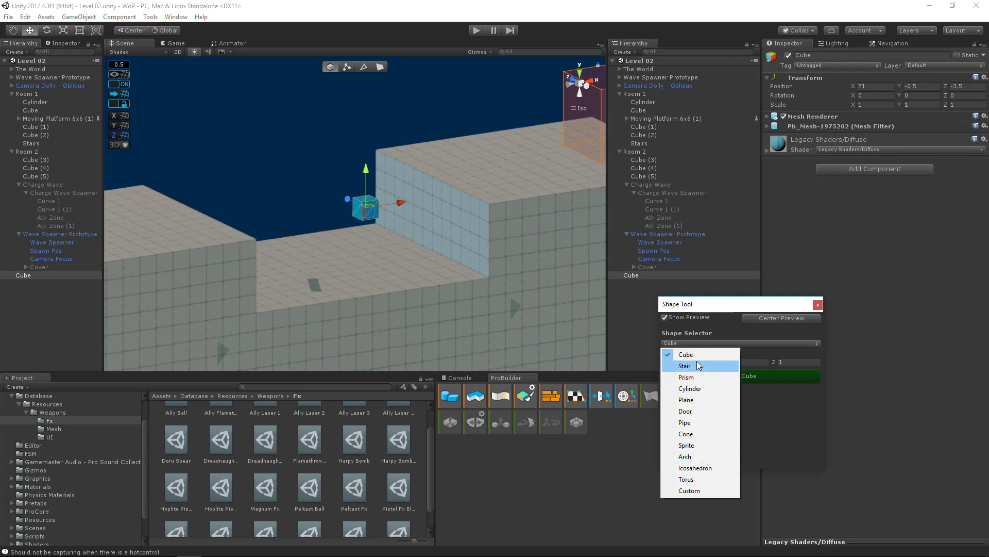
{"action": "left_click", "coordinate": [695, 365]}
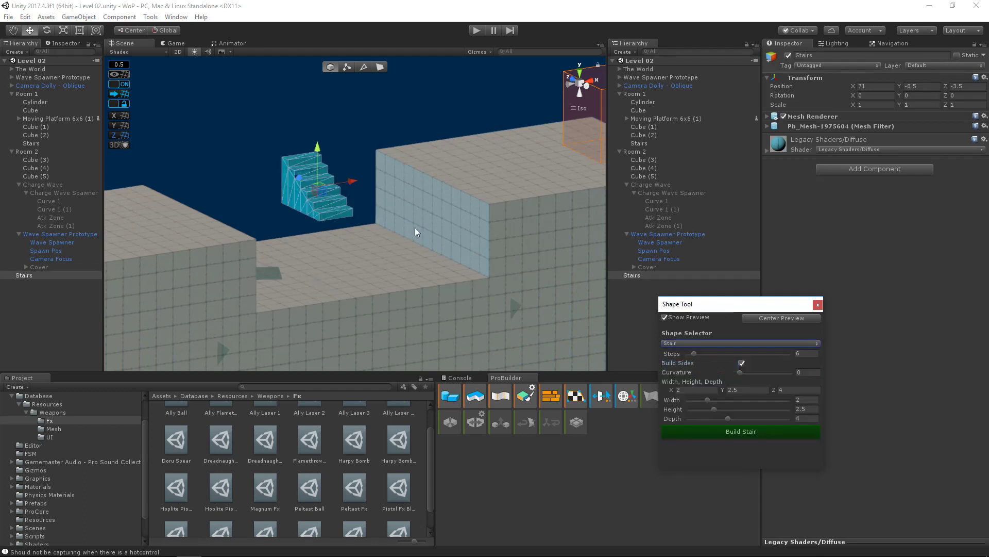
{"action": "key", "text": "e"}
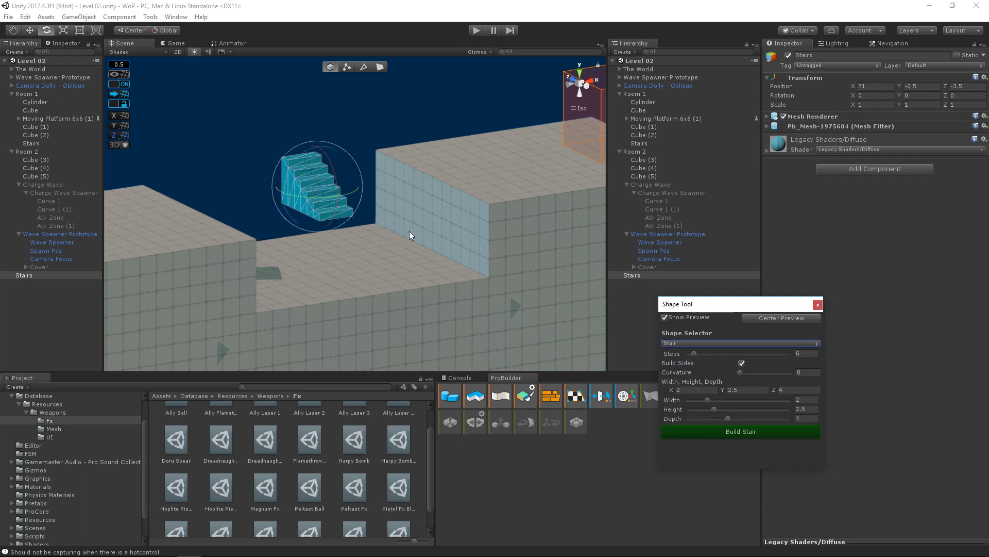
{"action": "left_click_drag", "start_coordinate": [357, 192], "coordinate": [311, 201]}
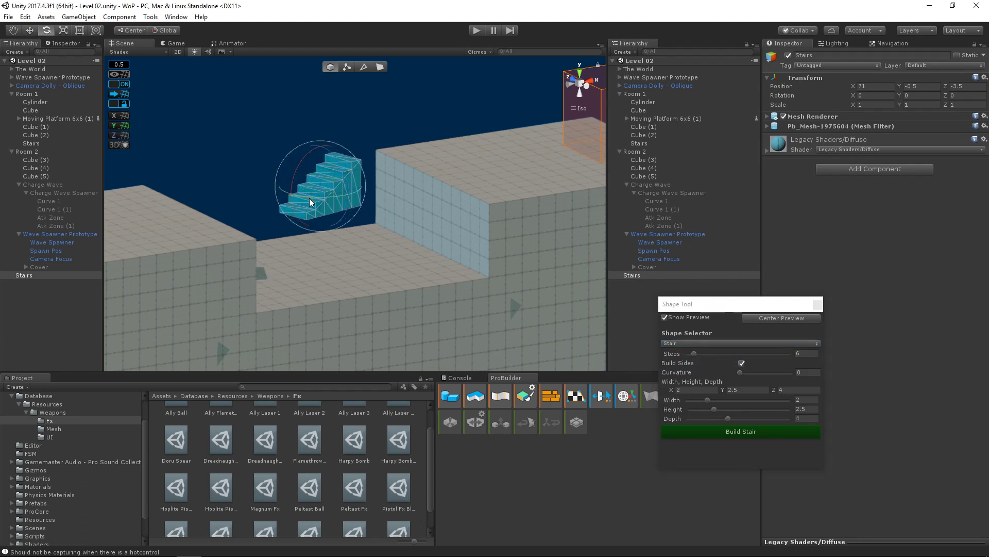
{"action": "right_click_drag", "start_coordinate": [311, 201], "coordinate": [392, 211]}
{"action": "left_click_drag", "start_coordinate": [344, 205], "coordinate": [329, 206]}
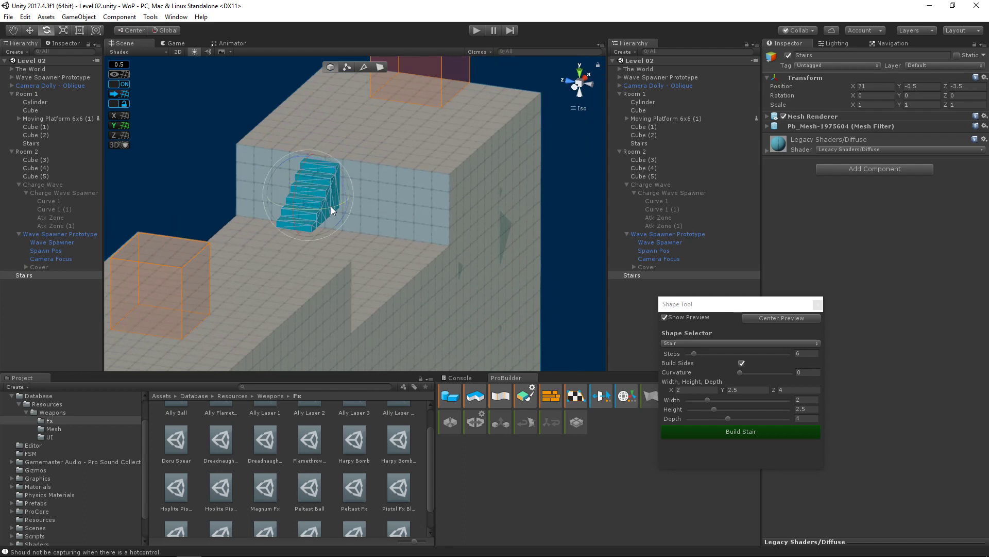
- Move the stair preview down to the lower floor beside the raised block's wall and set its width to 4
{"action": "key", "text": "w"}
{"action": "left_click_drag", "start_coordinate": [307, 154], "coordinate": [308, 190]}
{"action": "right_click_drag", "start_coordinate": [370, 218], "coordinate": [284, 219]}
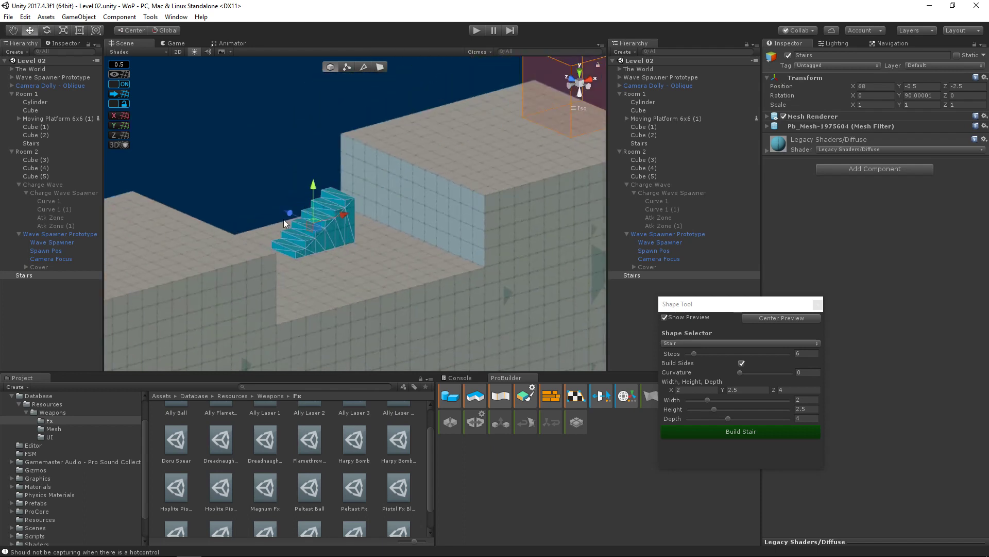
{"action": "mouse_move", "coordinate": [318, 189]}
{"action": "left_mouse_down"}
{"action": "mouse_move", "coordinate": [317, 228]}
{"action": "mouse_move", "coordinate": [319, 212]}
{"action": "mouse_move", "coordinate": [415, 220]}
{"action": "mouse_move", "coordinate": [393, 204]}
{"action": "mouse_move", "coordinate": [347, 205]}
{"action": "mouse_move", "coordinate": [304, 188]}
{"action": "left_mouse_up"}
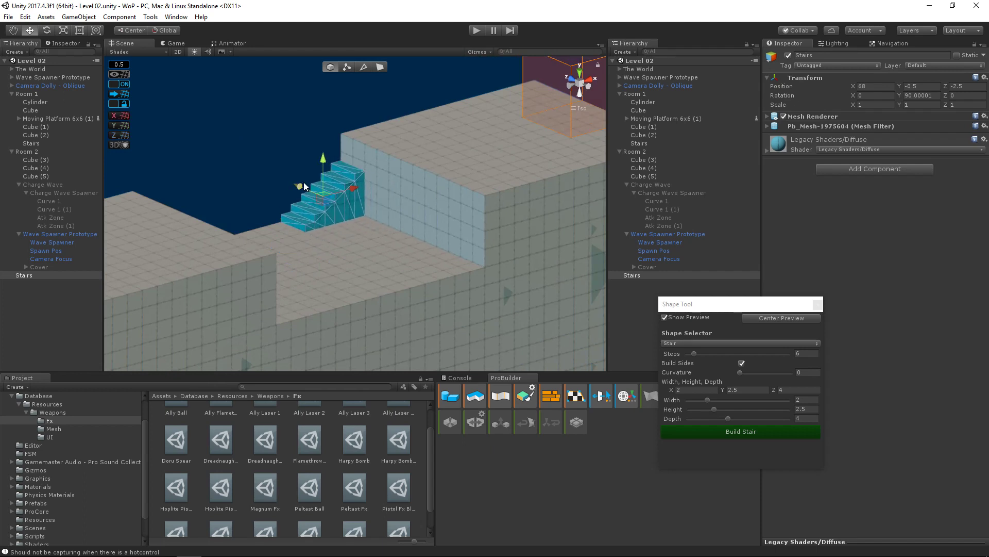
{"action": "left_click", "coordinate": [694, 388]}
{"action": "type", "text": "4"}
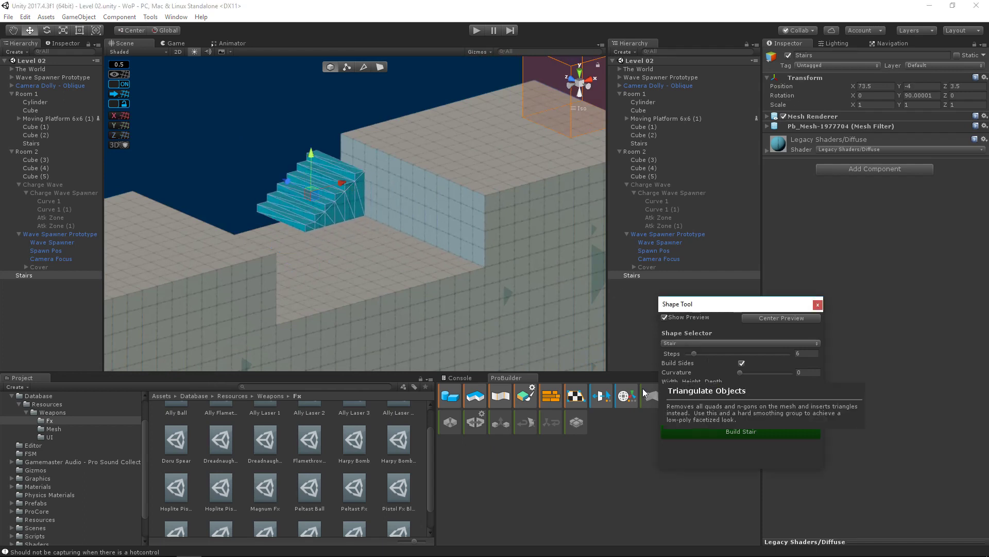
- Set the height of the stair preview beside the raised block to 4.5
{"action": "left_click_drag", "start_coordinate": [335, 244], "coordinate": [431, 167], "text": "alt"}
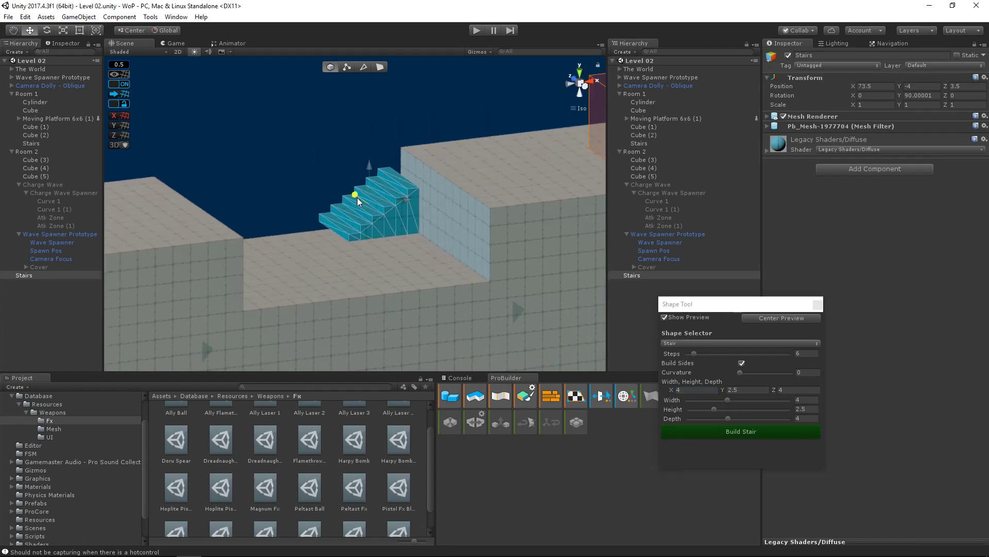
{"action": "left_click_drag", "start_coordinate": [361, 204], "coordinate": [341, 255], "text": "alt"}
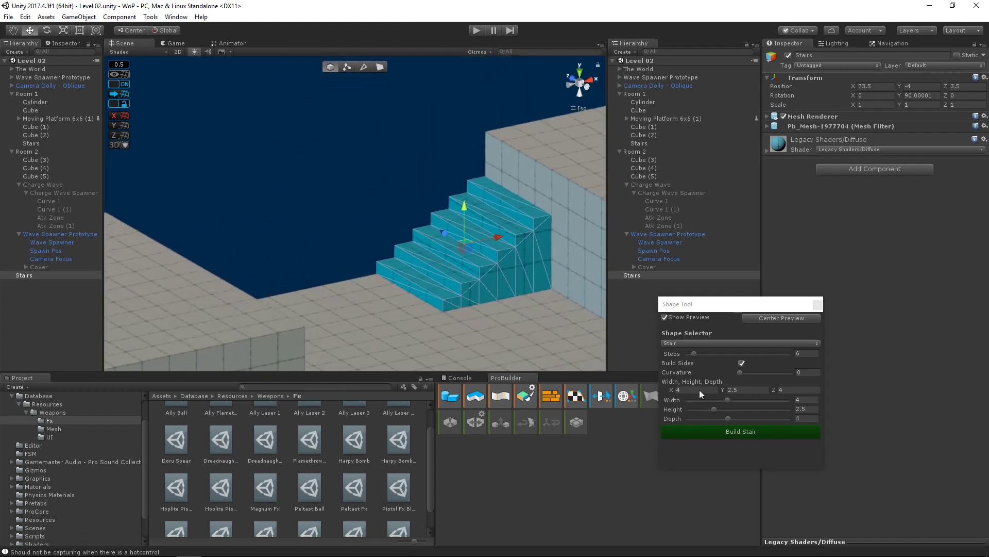
{"action": "scroll", "coordinate": [524, 286], "scroll_direction": "down", "scroll_amount": 3}
{"action": "middle_click_drag", "start_coordinate": [525, 287], "coordinate": [468, 289]}
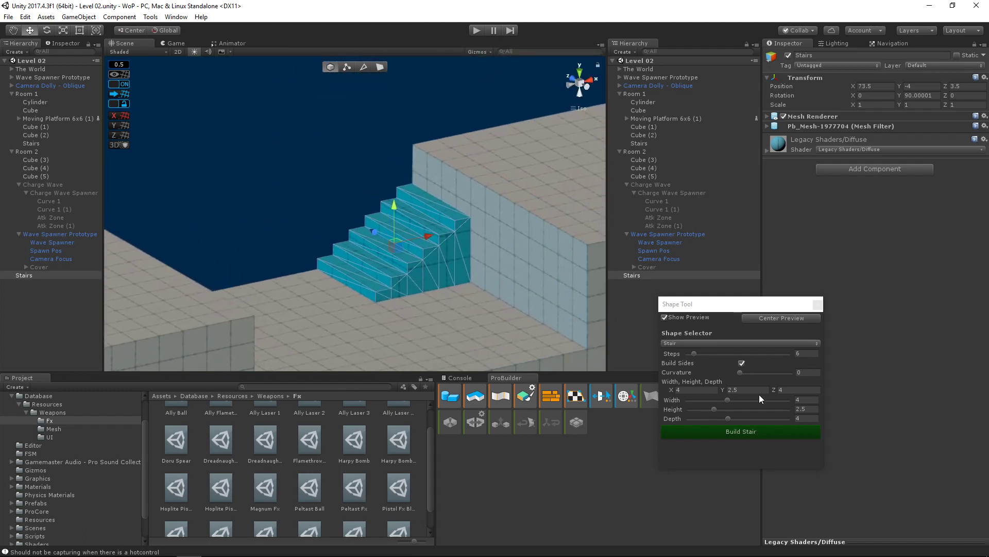
{"action": "left_click", "coordinate": [698, 388]}
{"action": "left_click", "coordinate": [703, 391]}
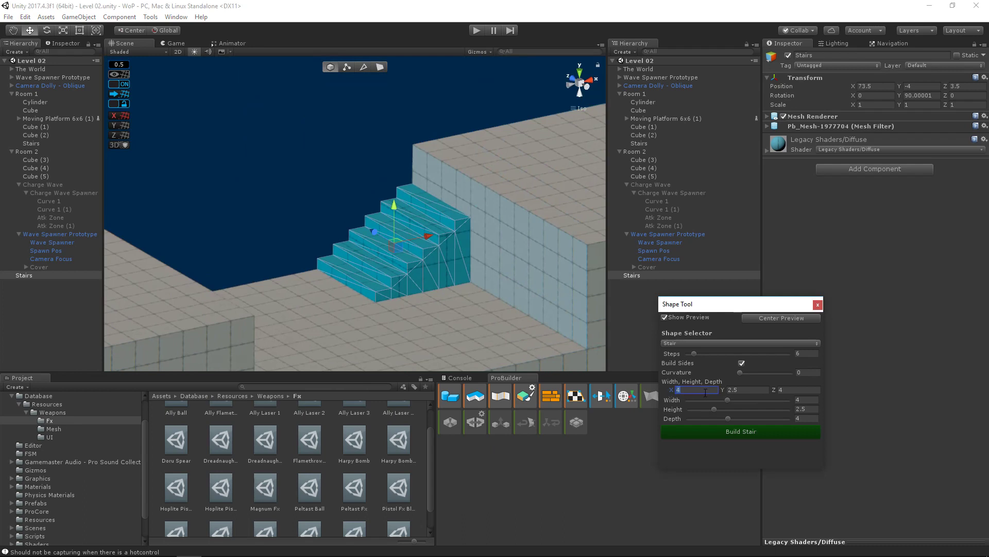
{"action": "left_click", "coordinate": [706, 392]}
{"action": "left_click", "coordinate": [741, 389]}
{"action": "type", "text": "4"}
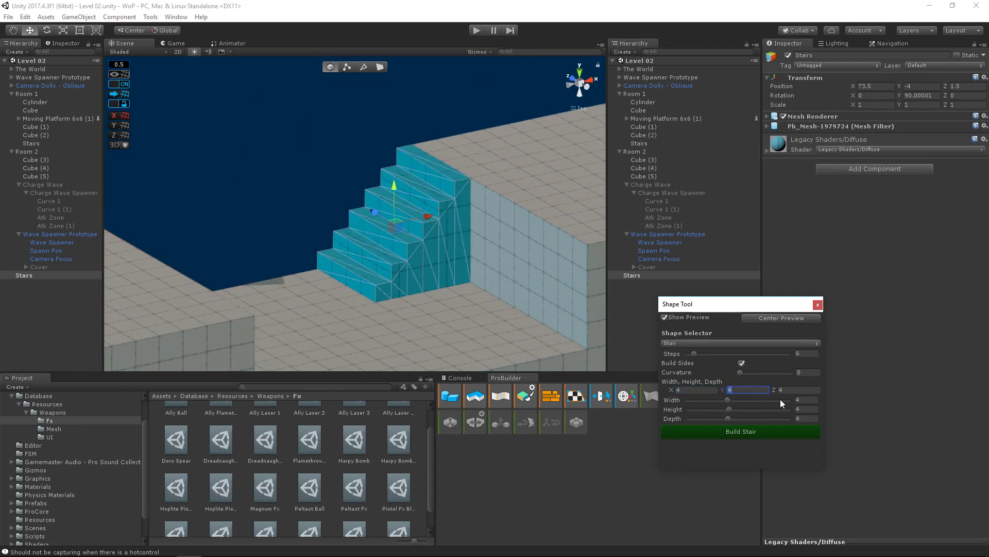
{"action": "type", "text": "4.5"}
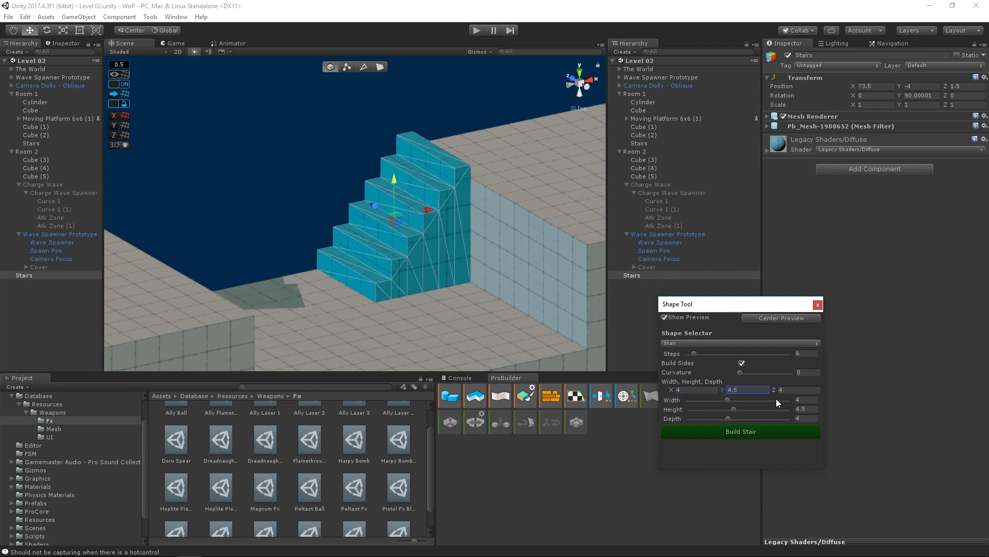
- Set the stair's number of steps to 14 and check it in the Game view
{"action": "left_click", "coordinate": [797, 353]}
{"action": "type", "text": "12"}
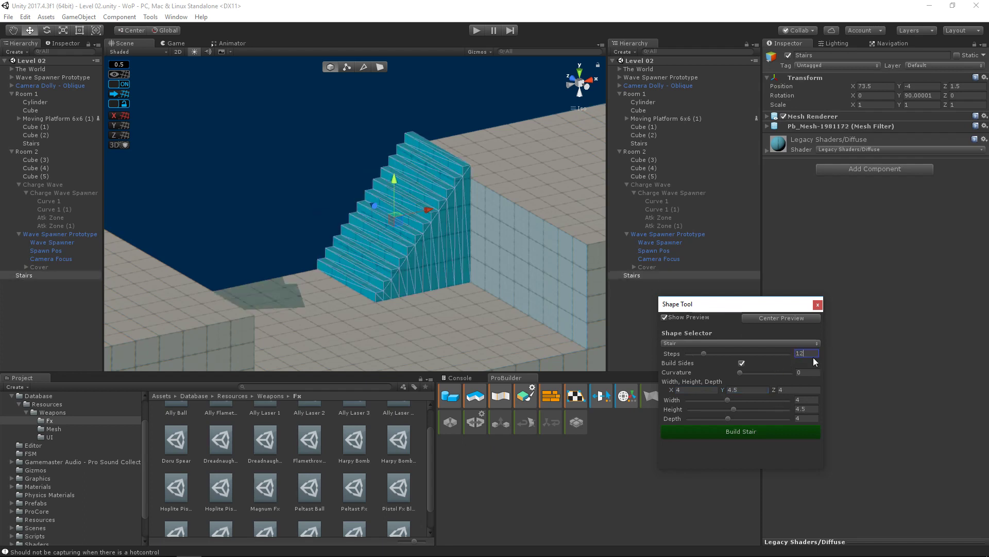
{"action": "key", "text": "BackSpace"}
{"action": "type", "text": "4"}
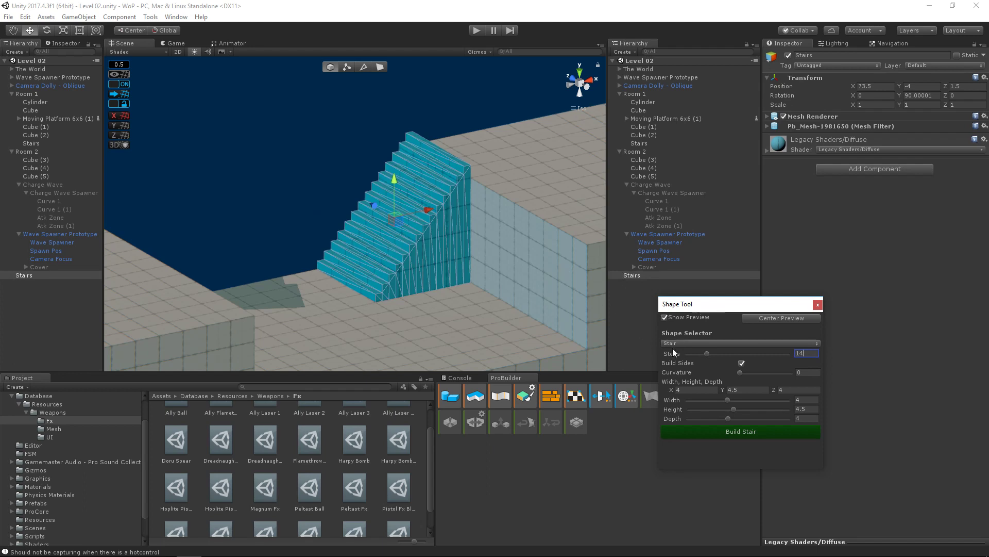
{"action": "left_click", "coordinate": [176, 44]}
{"action": "left_click", "coordinate": [128, 44]}
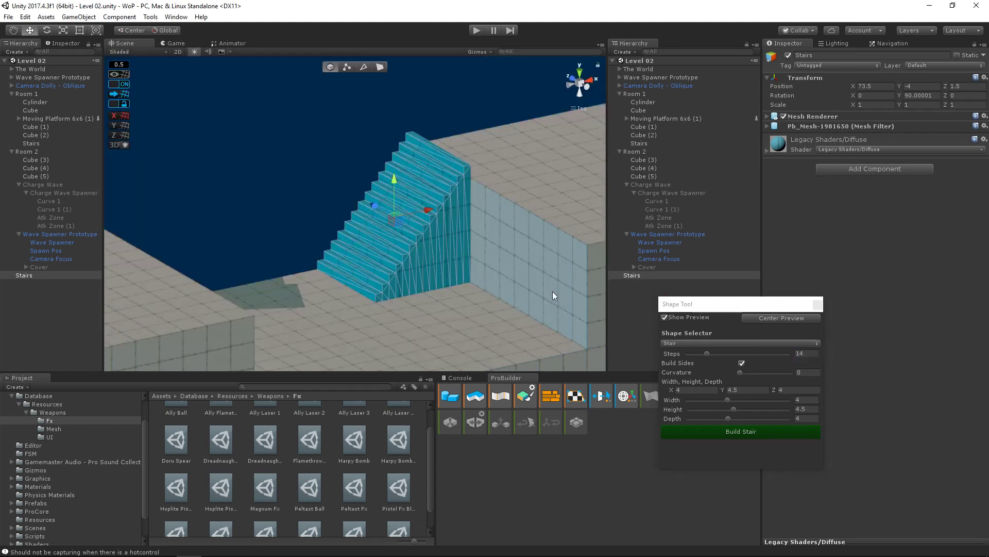
- Set the stair depth to 6 and move the preview out against the raised block's wall, flush with its upper edge
{"action": "left_click_drag", "start_coordinate": [462, 236], "coordinate": [381, 233], "text": "alt"}
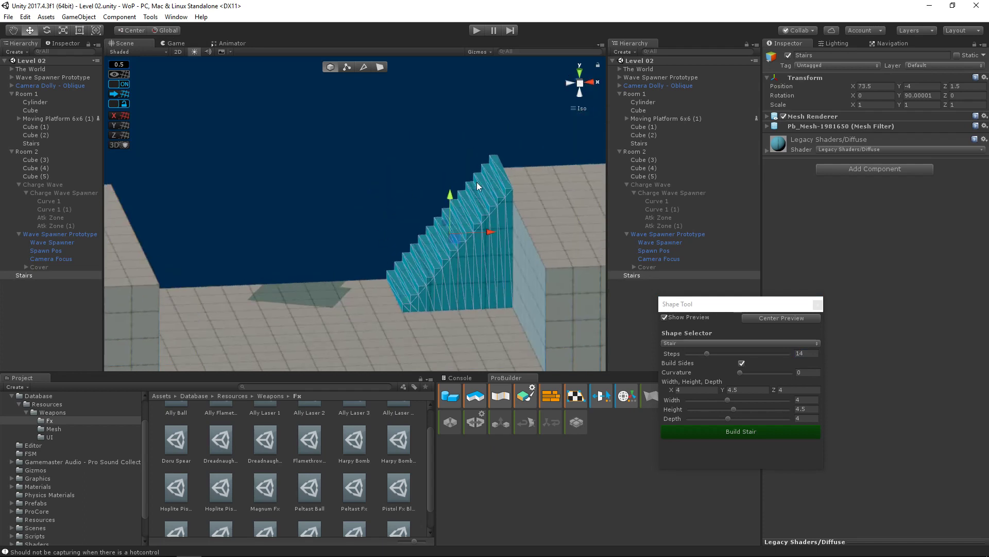
{"action": "left_click", "coordinate": [795, 390]}
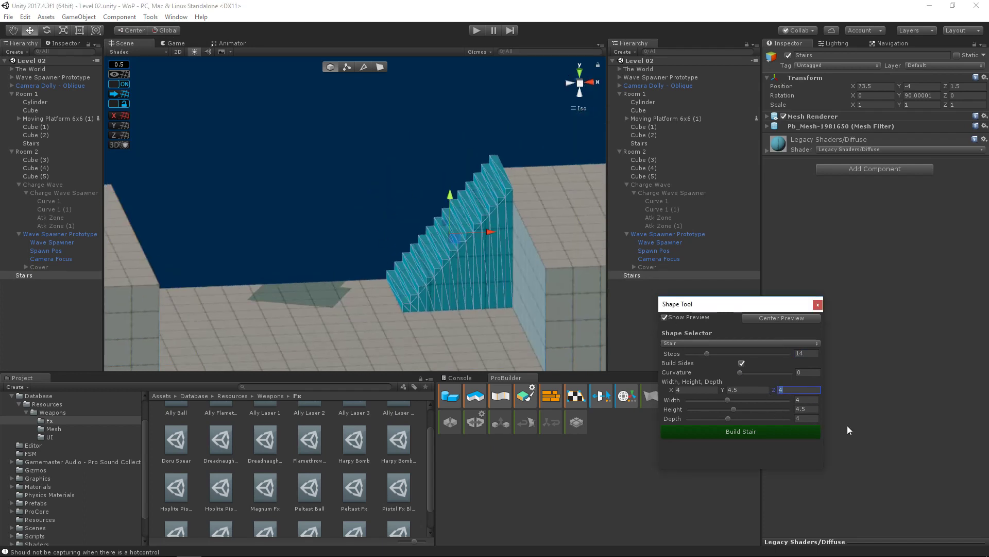
{"action": "type", "text": "6"}
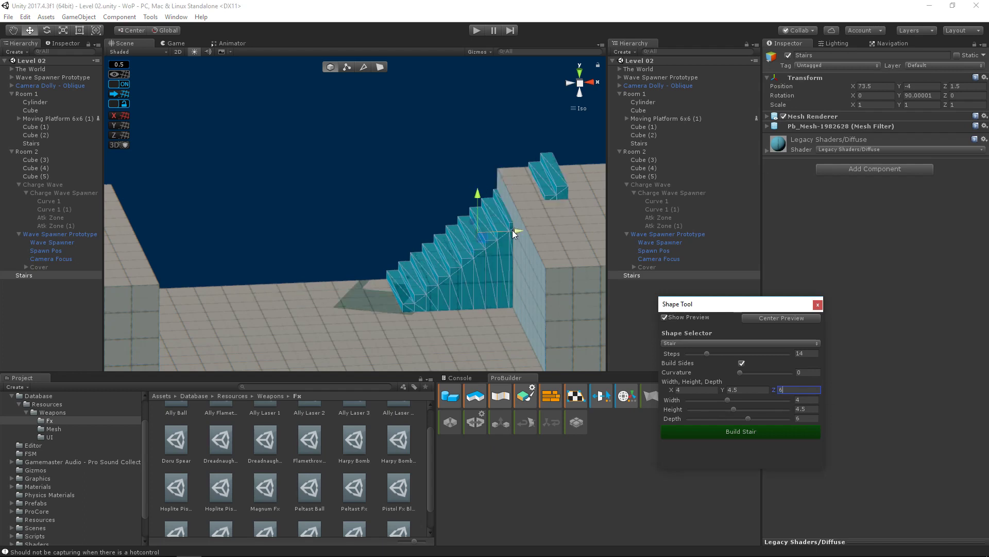
{"action": "left_click_drag", "start_coordinate": [512, 230], "coordinate": [426, 208]}
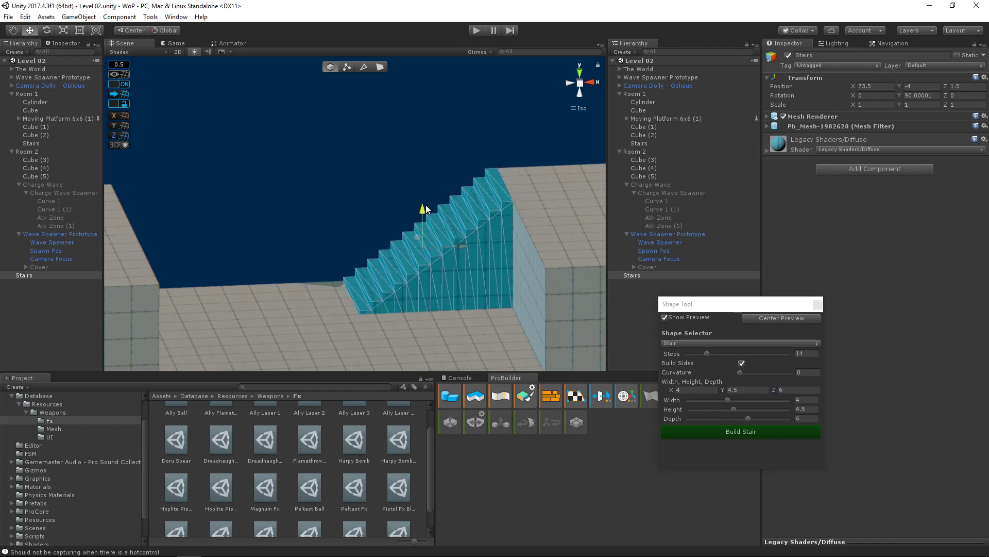
{"action": "left_click_drag", "start_coordinate": [434, 264], "coordinate": [434, 286]}
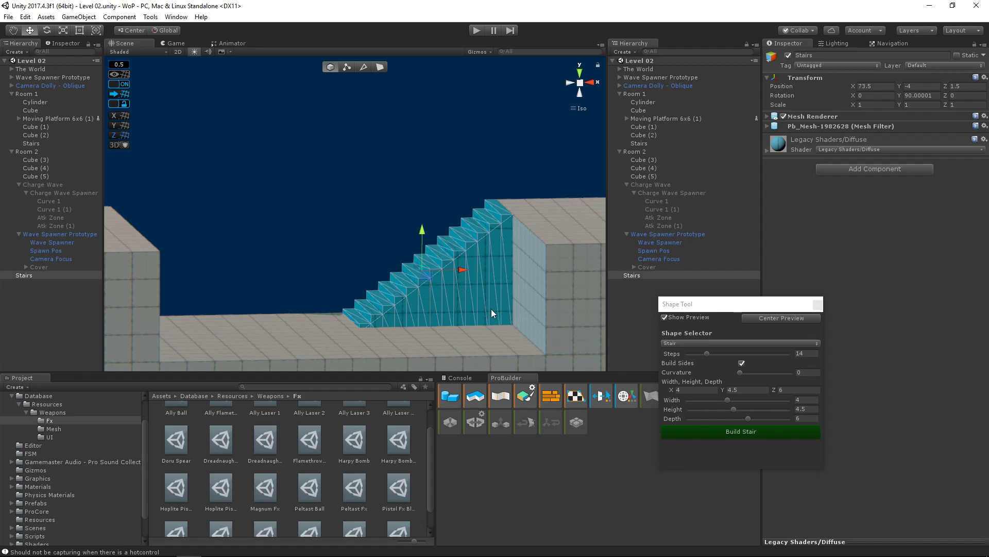
- Build the stairs, close the Shape Tool and replace their box collider with a convex Mesh Collider
{"action": "left_click_drag", "start_coordinate": [492, 312], "coordinate": [572, 292], "text": "alt"}
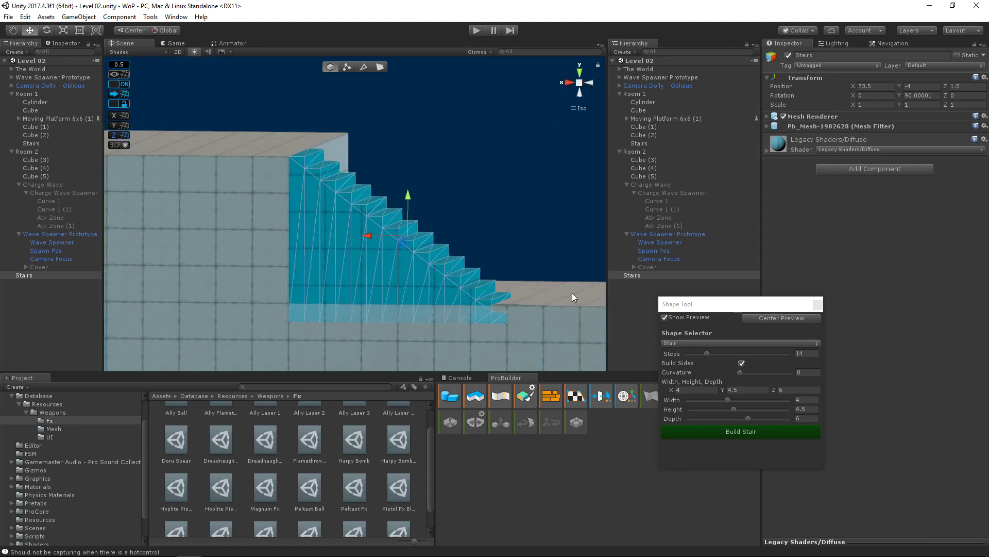
{"action": "left_click", "coordinate": [738, 430]}
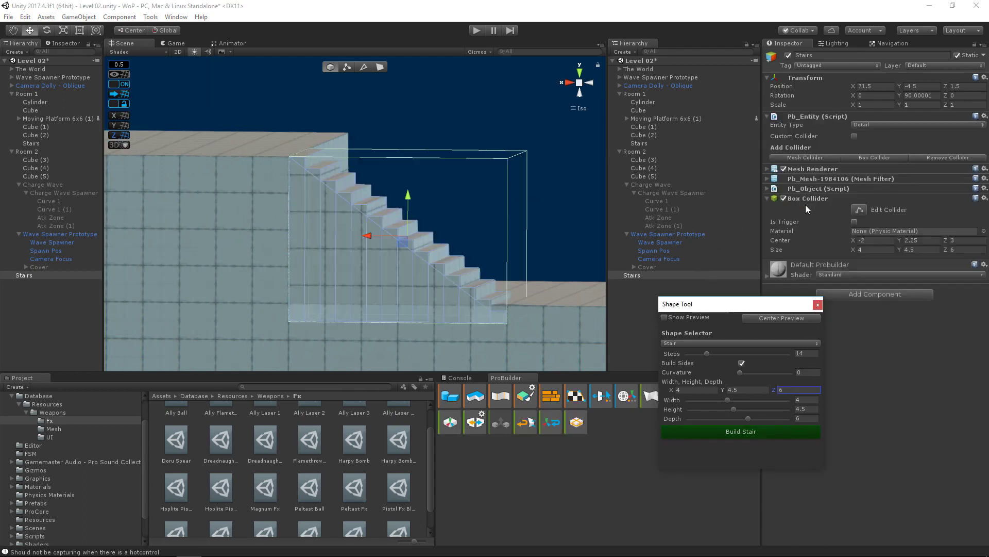
{"action": "left_click", "coordinate": [815, 154]}
{"action": "left_click", "coordinate": [818, 304]}
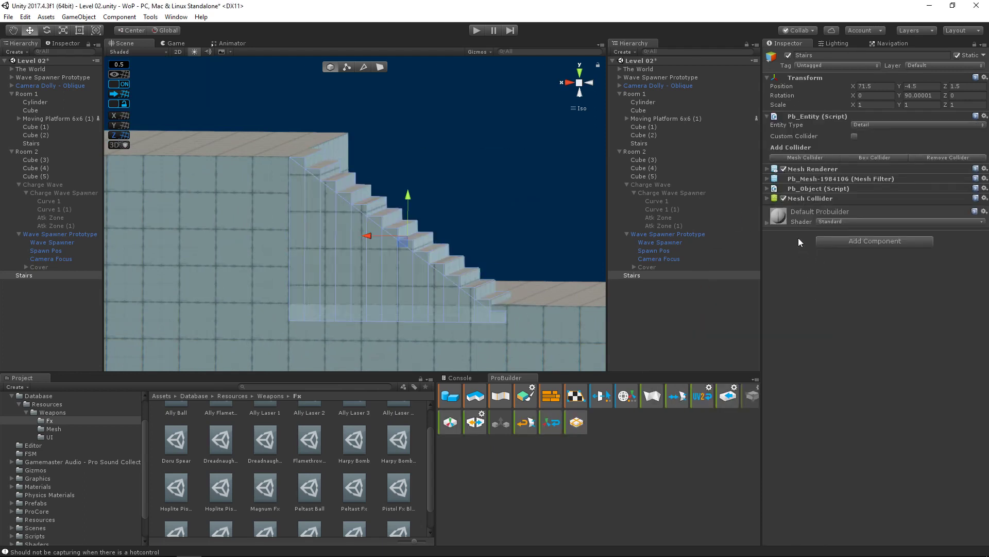
{"action": "left_click", "coordinate": [768, 198]}
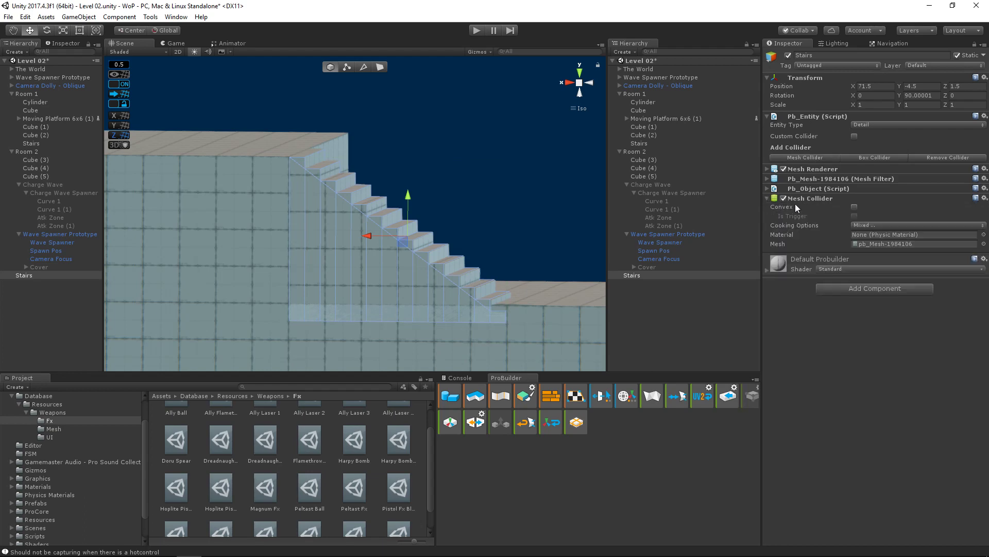
{"action": "left_click", "coordinate": [855, 207]}
- Raise the stairs to Y -4 so their base rests on the lower floor
{"action": "left_click_drag", "start_coordinate": [493, 227], "coordinate": [155, 220], "text": "alt"}
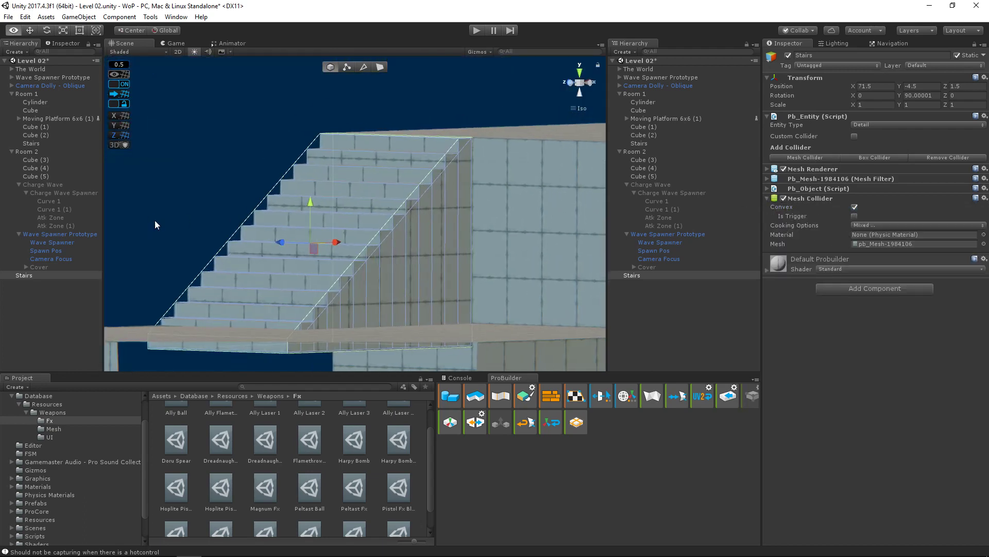
{"action": "left_click_drag", "start_coordinate": [312, 200], "coordinate": [428, 250]}
{"action": "middle_click_drag", "start_coordinate": [428, 250], "coordinate": [330, 217]}
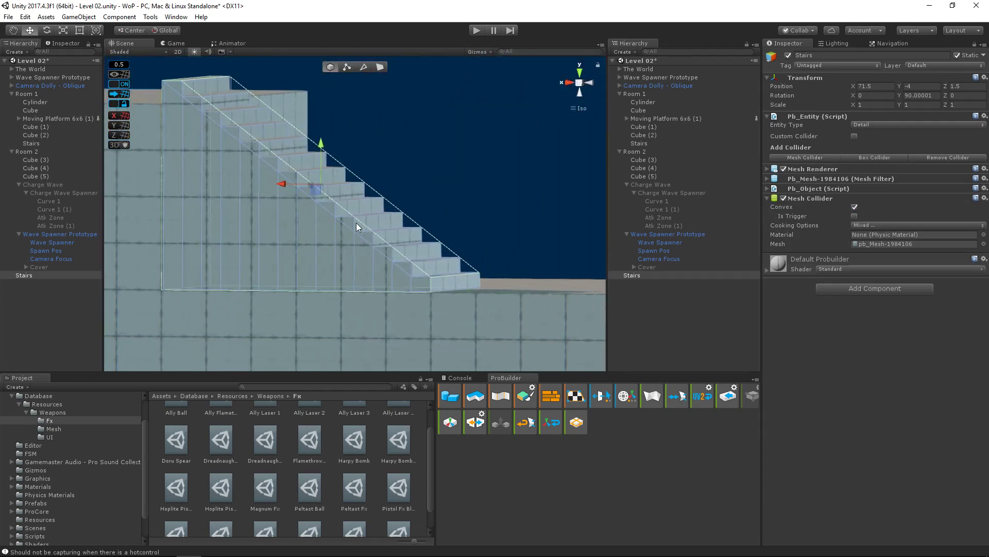
- Examine the lowest steps and the convex collider's slope against the floor from several angles
{"action": "mouse_move", "coordinate": [357, 223]}
{"action": "left_mouse_down", "text": "alt"}
{"action": "mouse_move", "coordinate": [428, 238]}
{"action": "mouse_move", "coordinate": [365, 227]}
{"action": "left_mouse_up", "text": "alt"}
{"action": "scroll", "coordinate": [447, 255], "scroll_direction": "up", "scroll_amount": 7}
{"action": "middle_click_drag", "start_coordinate": [447, 255], "coordinate": [339, 224]}
{"action": "scroll", "coordinate": [339, 223], "scroll_direction": "up", "scroll_amount": 8}
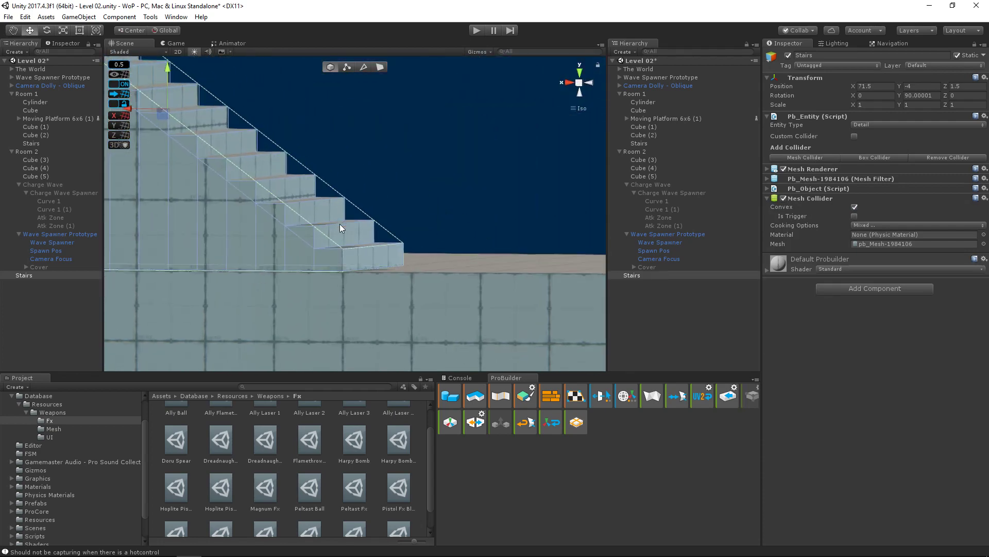
{"action": "left_click_drag", "start_coordinate": [365, 274], "coordinate": [342, 270], "text": "alt"}
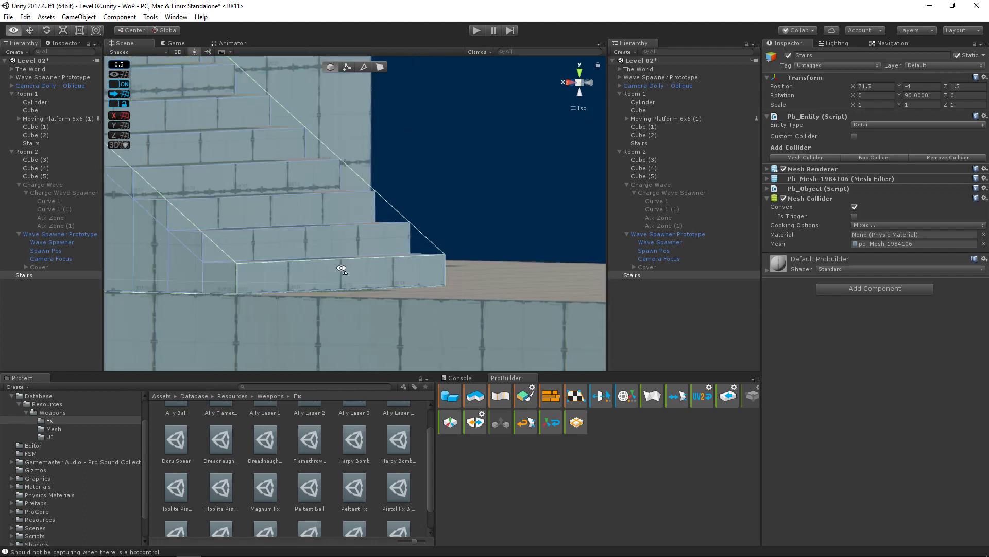
{"action": "left_click_drag", "start_coordinate": [403, 305], "coordinate": [317, 234], "text": "alt"}
{"action": "left_click_drag", "start_coordinate": [309, 273], "coordinate": [392, 250], "text": "alt"}
{"action": "left_click_drag", "start_coordinate": [374, 212], "coordinate": [277, 293], "text": "alt"}
{"action": "scroll", "coordinate": [370, 260], "scroll_direction": "down", "scroll_amount": 5}
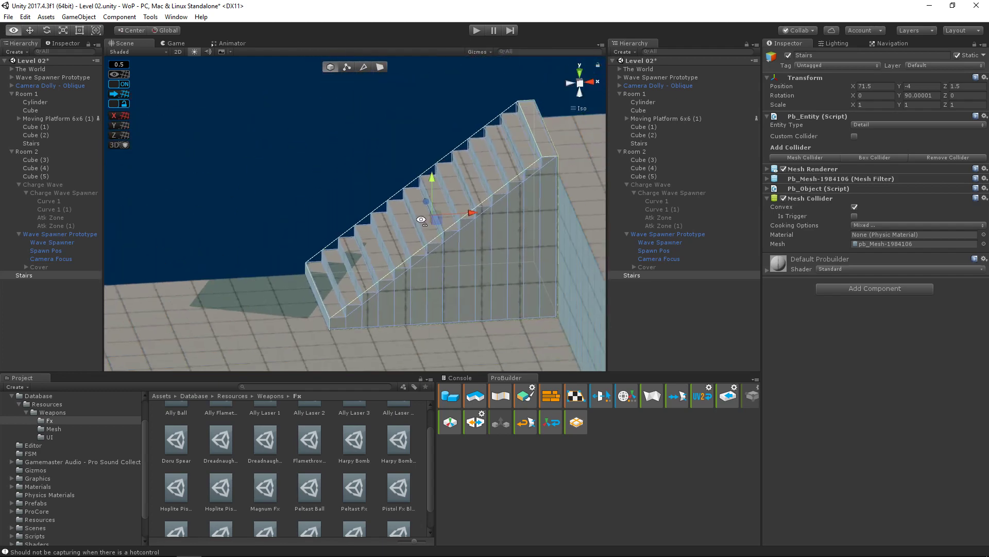
- Lower the stairs to Y -4.5 and inspect their alignment with the floor and raised block
{"action": "left_click_drag", "start_coordinate": [422, 221], "coordinate": [350, 268], "text": "alt"}
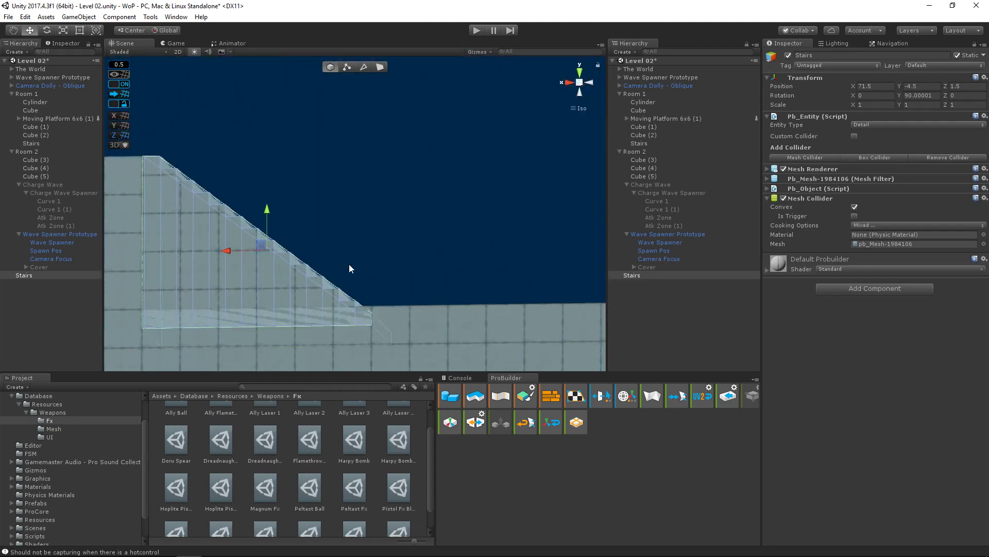
{"action": "left_click_drag", "start_coordinate": [319, 309], "coordinate": [422, 345], "text": "alt"}
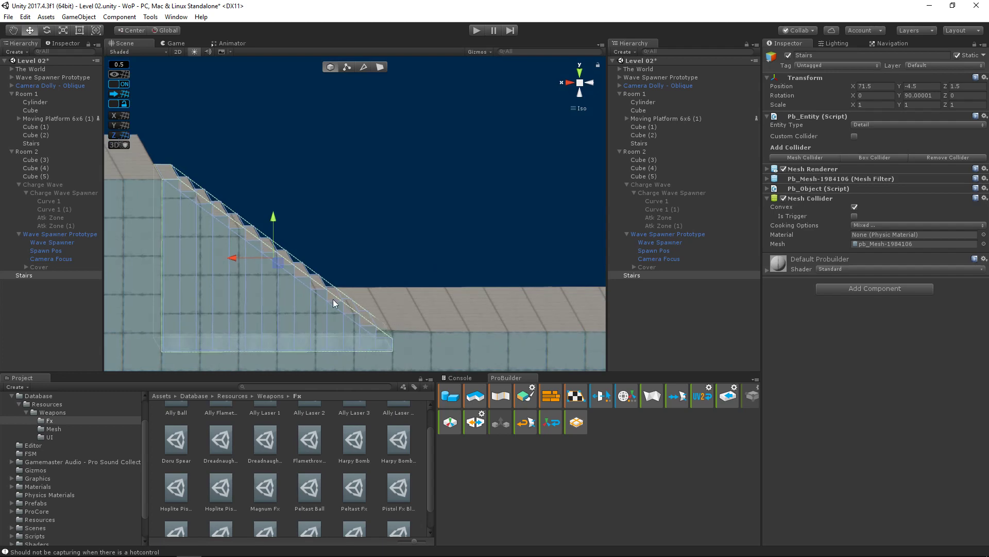
- Raise the stairs to Y -3.5 and delete all the faces of their outer side, using Grow Selection
{"action": "left_click_drag", "start_coordinate": [146, 159], "coordinate": [273, 182], "text": "alt"}
{"action": "left_click", "coordinate": [379, 67]}
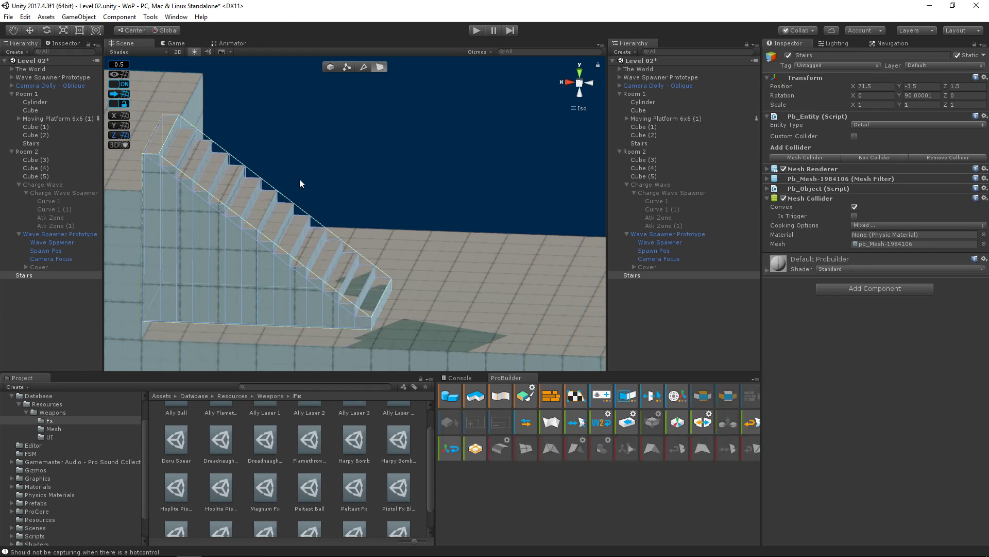
{"action": "left_click", "coordinate": [221, 272]}
{"action": "key", "text": "alt+g"}
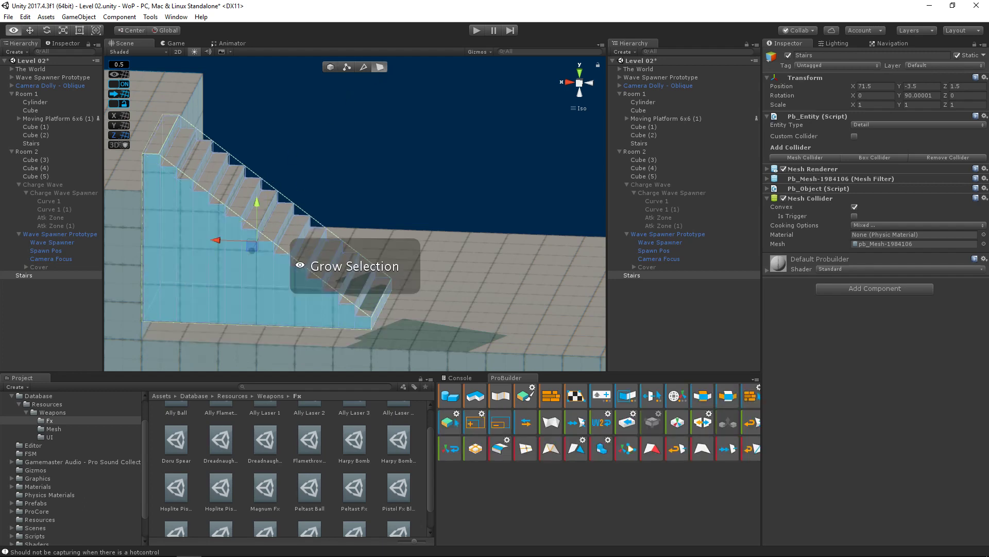
{"action": "key", "text": "g"}
{"action": "left_click", "coordinate": [380, 67]}
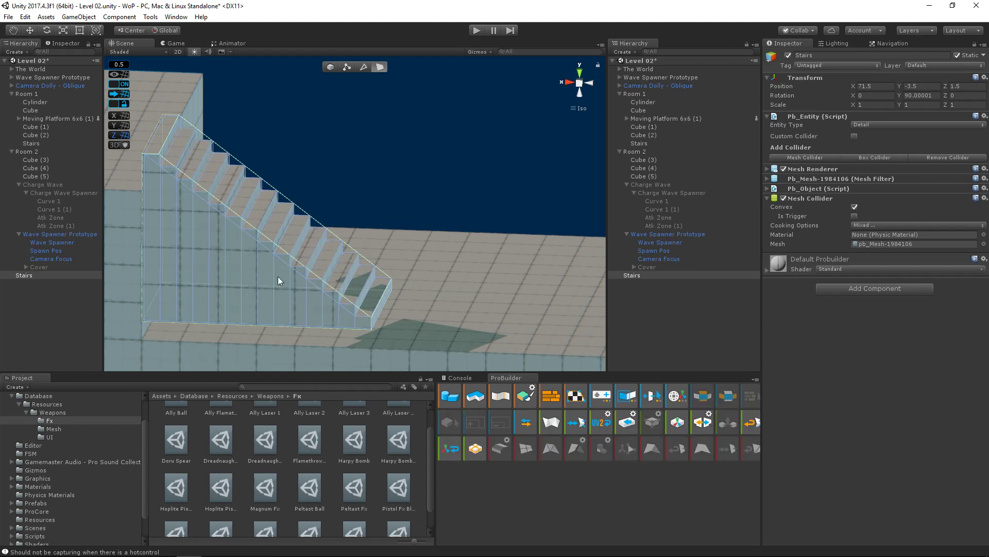
{"action": "left_click", "coordinate": [278, 276]}
{"action": "key", "text": "alt+g"}
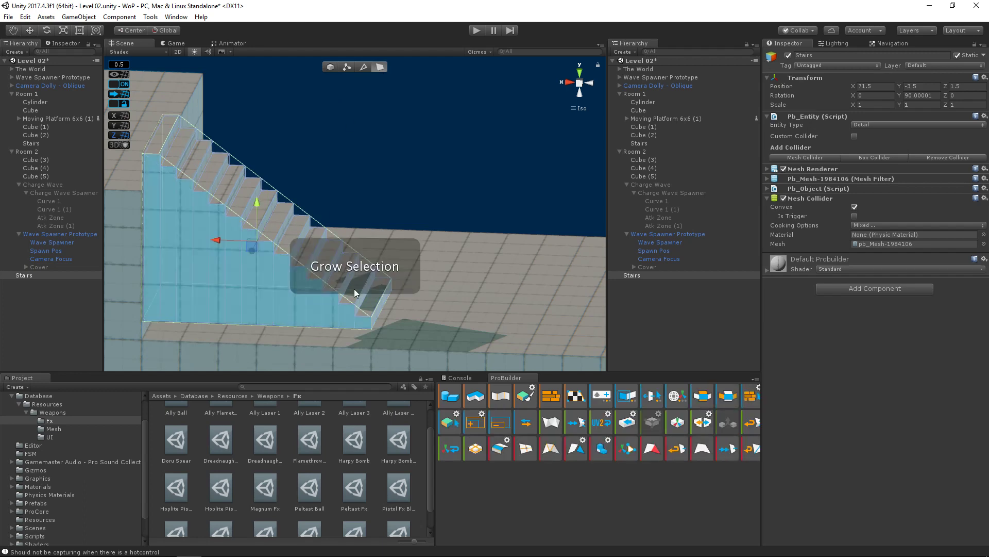
{"action": "key", "text": "Delete"}
- Delete the stairs' back face against the raised block, return to object editing and lower the stairs to Y -4.5
{"action": "left_click_drag", "start_coordinate": [268, 294], "coordinate": [271, 271], "text": "alt"}
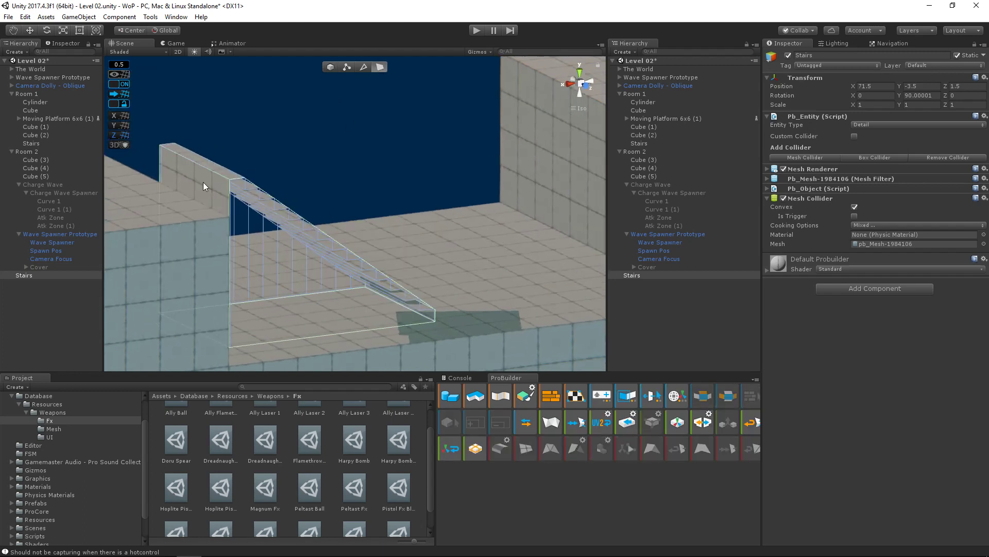
{"action": "key", "text": "Delete"}
{"action": "left_click_drag", "start_coordinate": [392, 178], "coordinate": [216, 79], "text": "alt"}
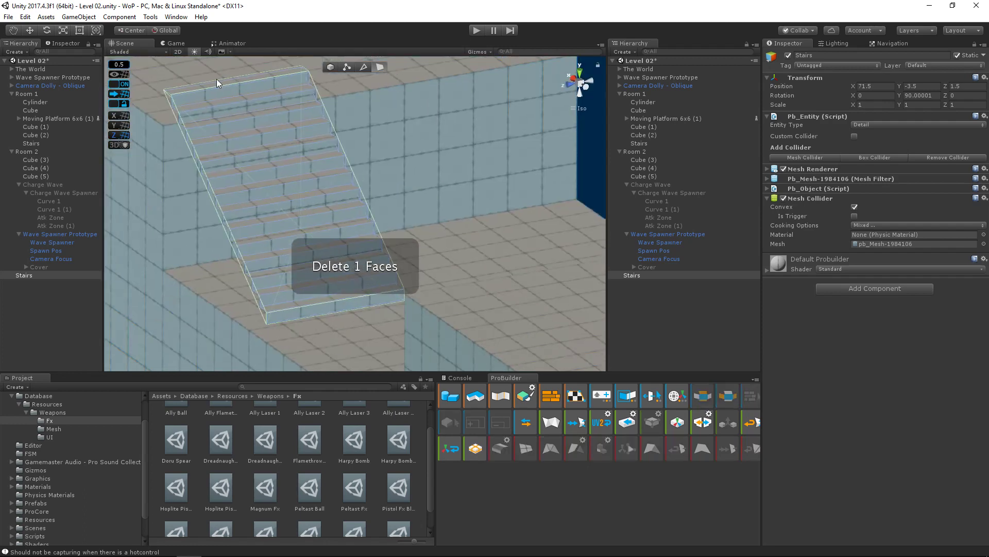
{"action": "key", "text": "g"}
{"action": "left_click_drag", "start_coordinate": [268, 116], "coordinate": [500, 253], "text": "alt"}
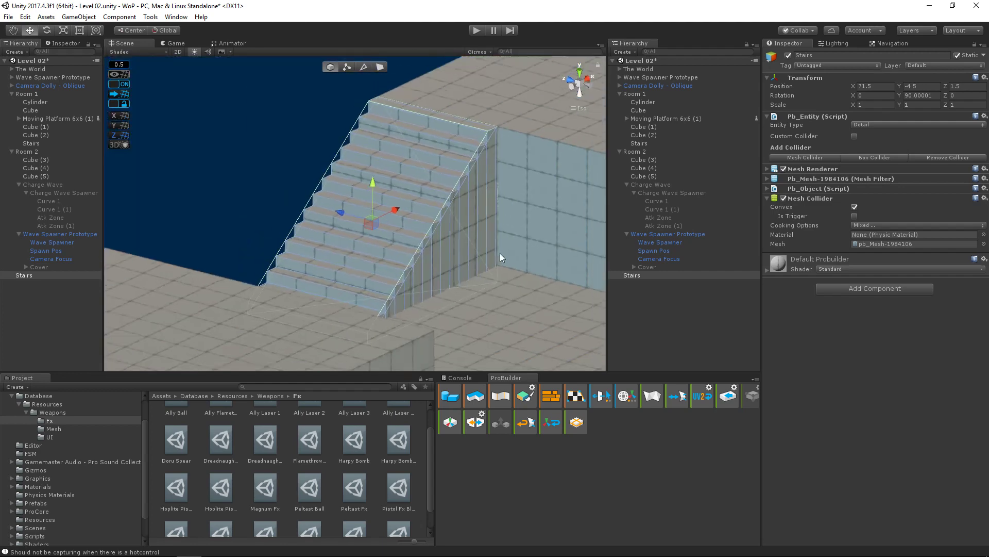
- Check the placed stairs in the Game view and return to the Scene view
{"action": "scroll", "coordinate": [499, 250], "scroll_direction": "down", "scroll_amount": 4}
{"action": "middle_click_drag", "start_coordinate": [499, 249], "coordinate": [403, 280]}
{"action": "left_click", "coordinate": [175, 43]}
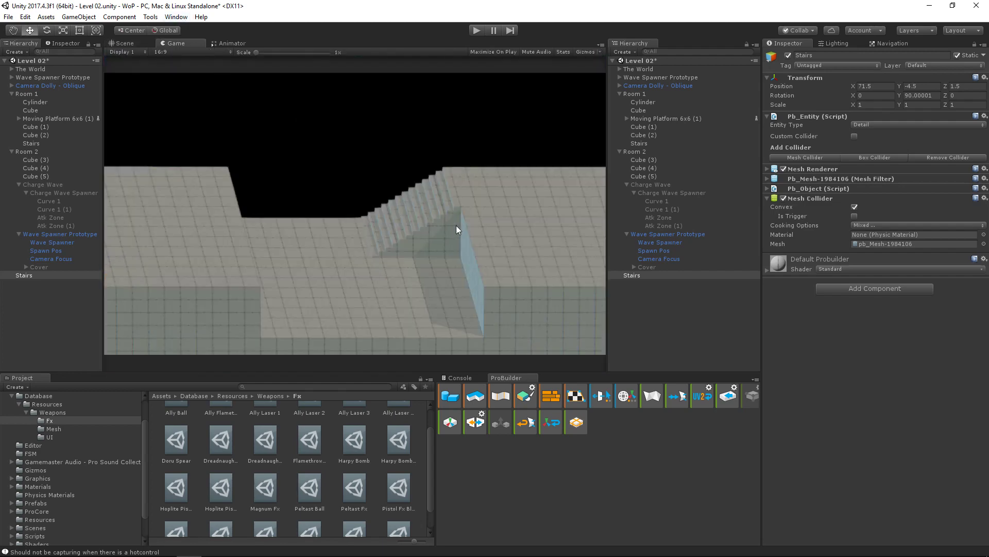
{"action": "left_click", "coordinate": [148, 44]}
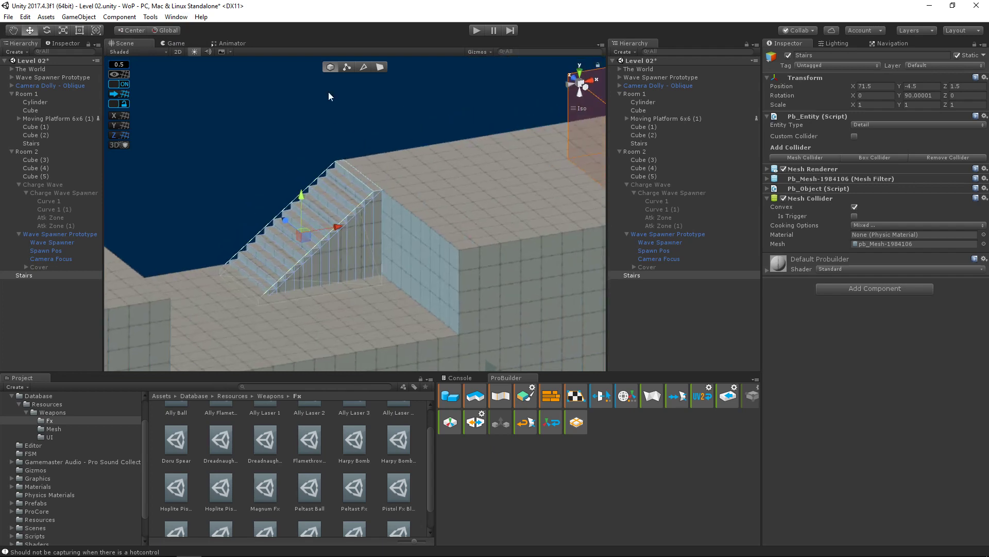
- Collapse the Charge Wave, Room 2 and Room 1 groups in the Hierarchy
{"action": "left_click", "coordinate": [625, 183]}
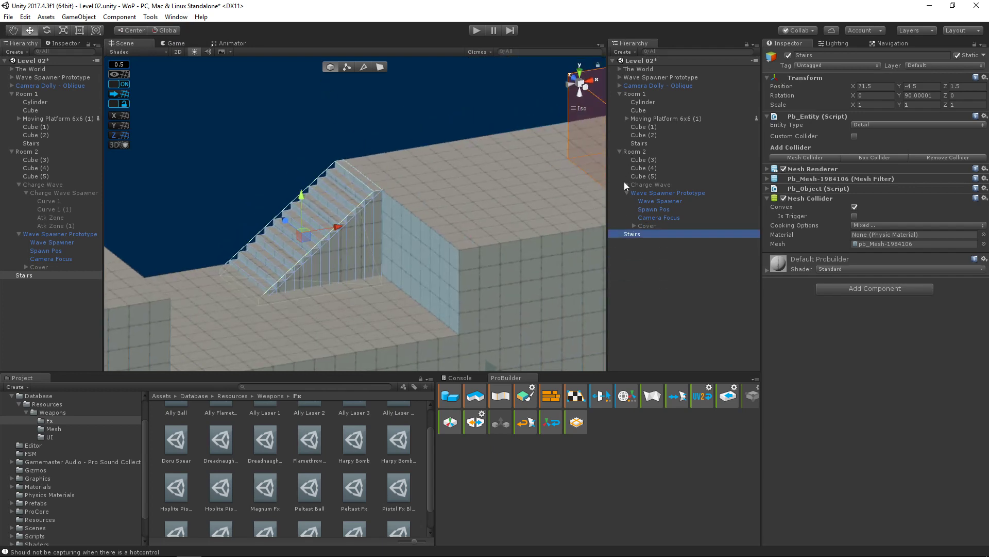
{"action": "left_click", "coordinate": [620, 151]}
{"action": "left_click", "coordinate": [621, 94]}
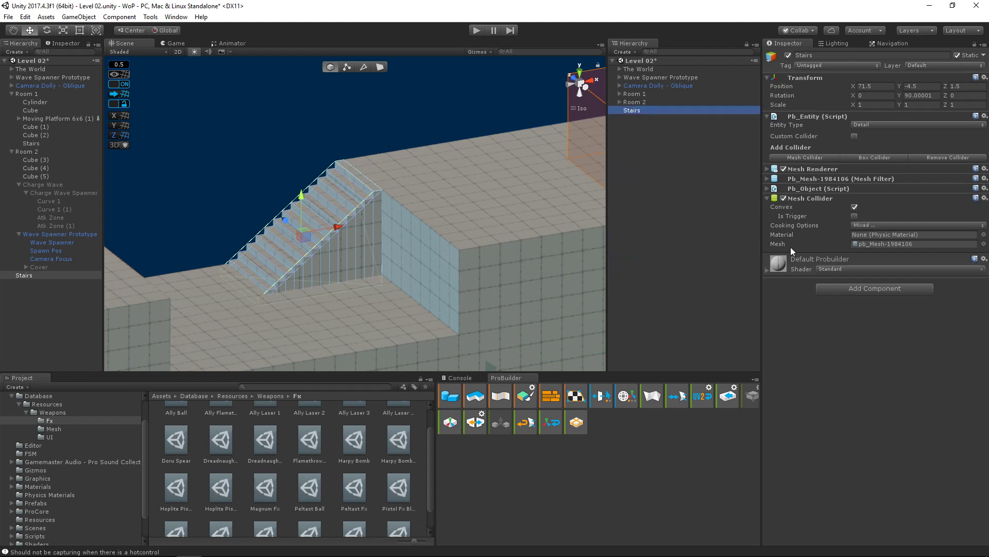
{"action": "left_click", "coordinate": [843, 289]}
{"action": "type", "text": "Mov"}
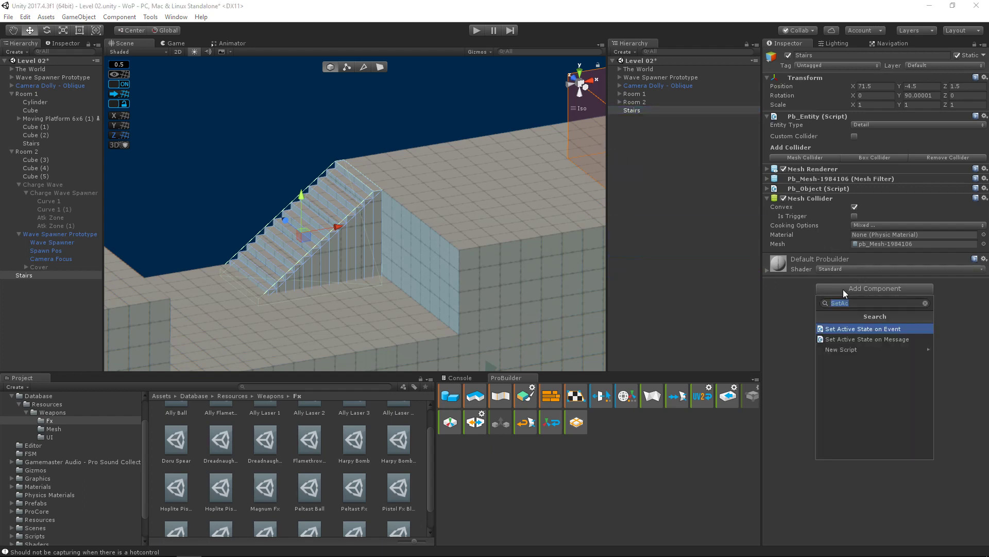
{"action": "type", "text": "e"}
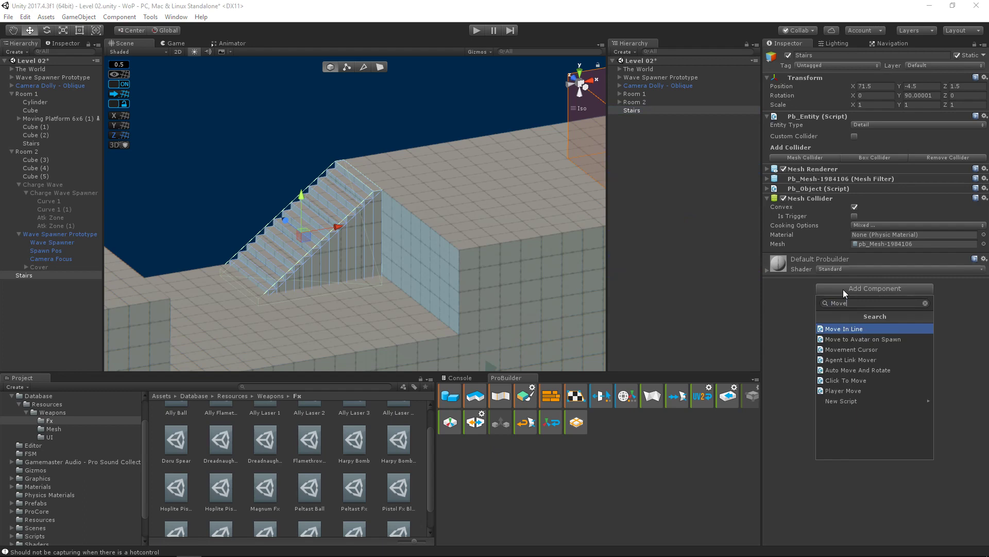
{"action": "key", "text": "Return"}
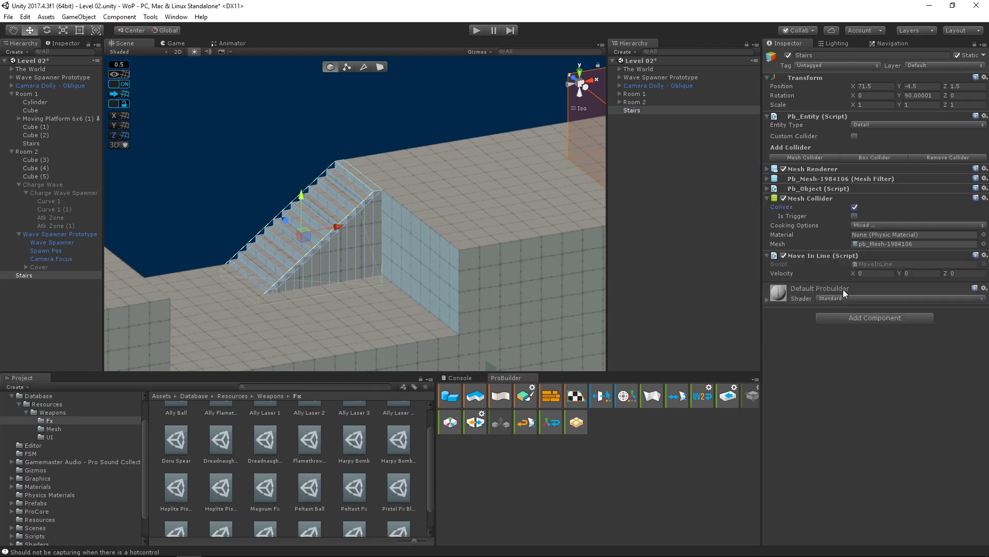
{"action": "left_click", "coordinate": [984, 255]}
{"action": "left_click", "coordinate": [960, 304]}
- Add a Behaviour Tree Owner component to the stairs
{"action": "left_click", "coordinate": [873, 289]}
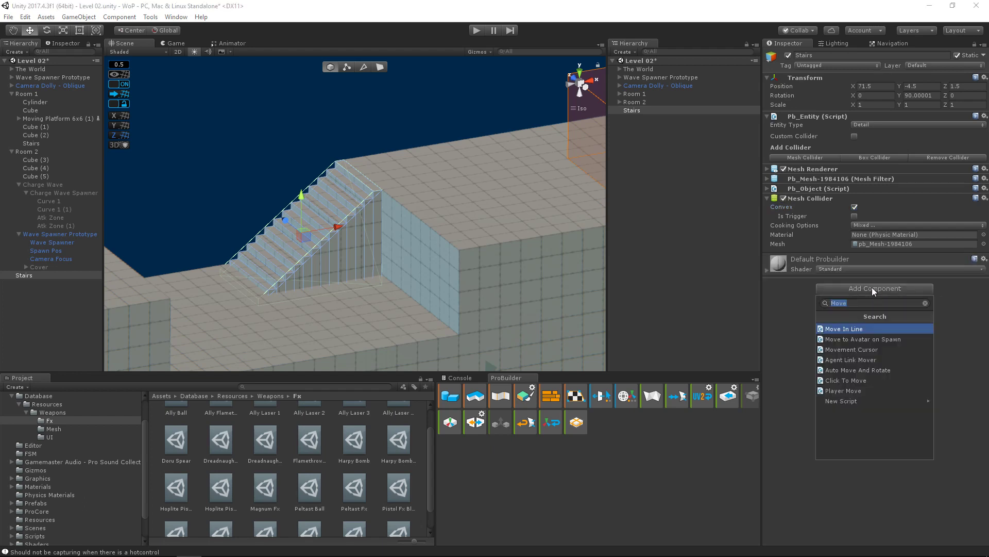
{"action": "type", "text": "behav"}
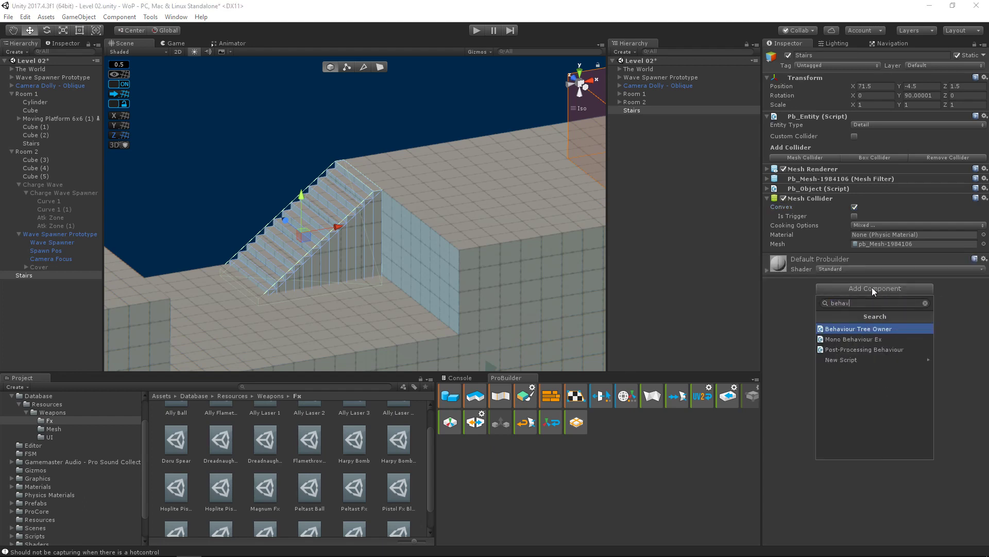
{"action": "key", "text": "Return"}
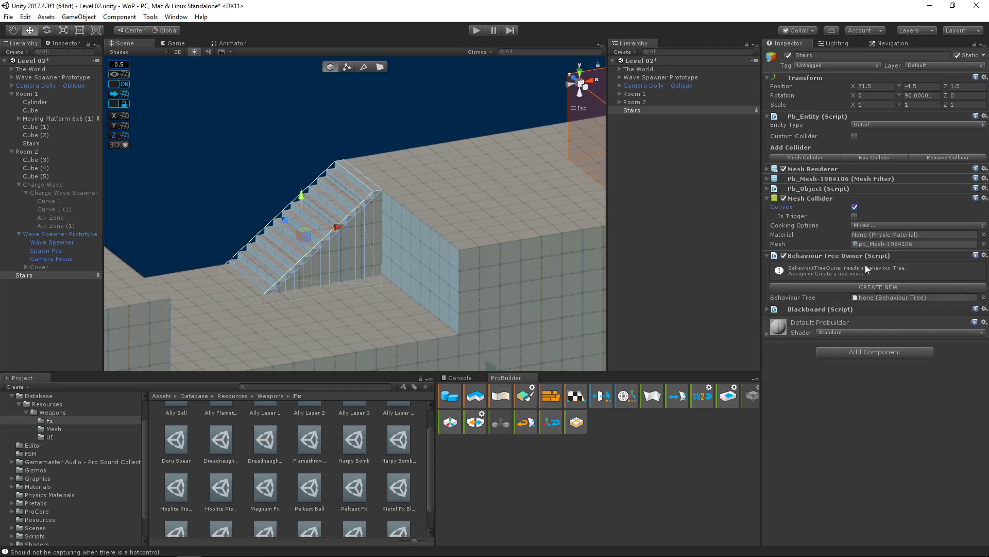
{"action": "left_click", "coordinate": [898, 287]}
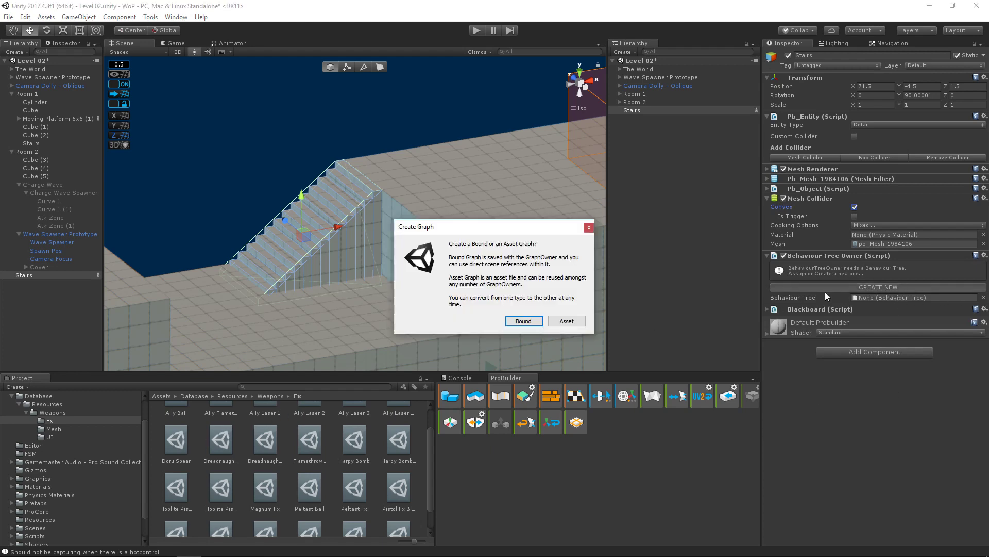
{"action": "left_click", "coordinate": [530, 321]}
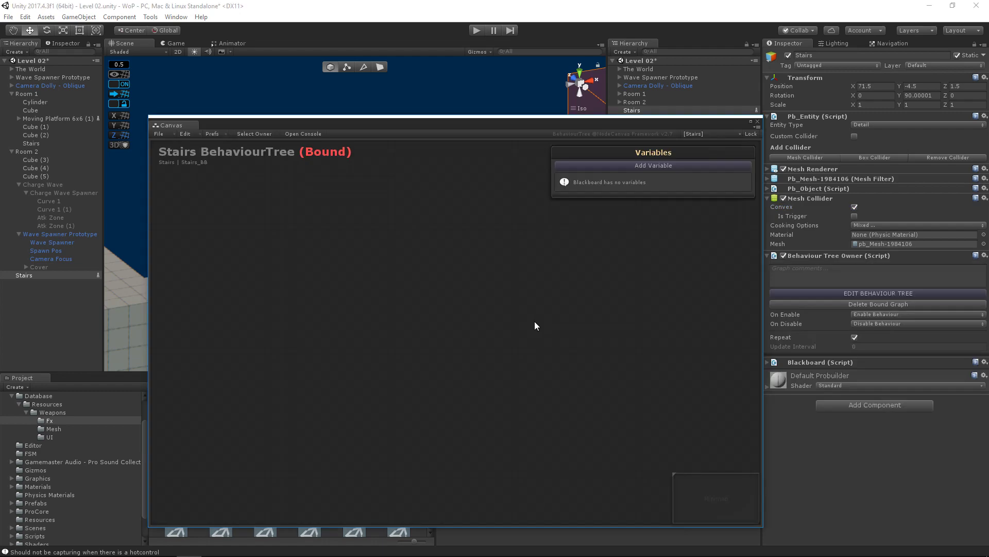
{"action": "left_click", "coordinate": [759, 124]}
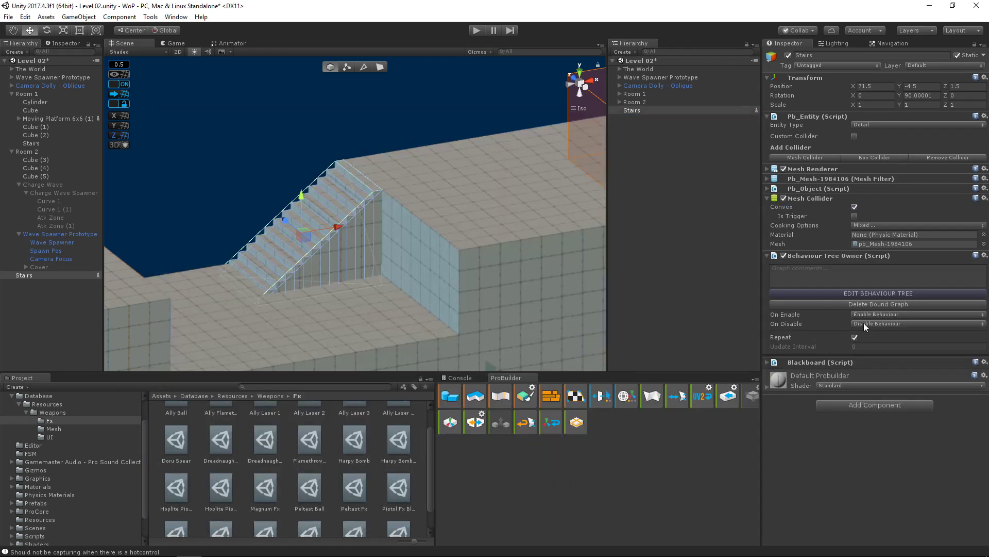
{"action": "left_click", "coordinate": [897, 305]}
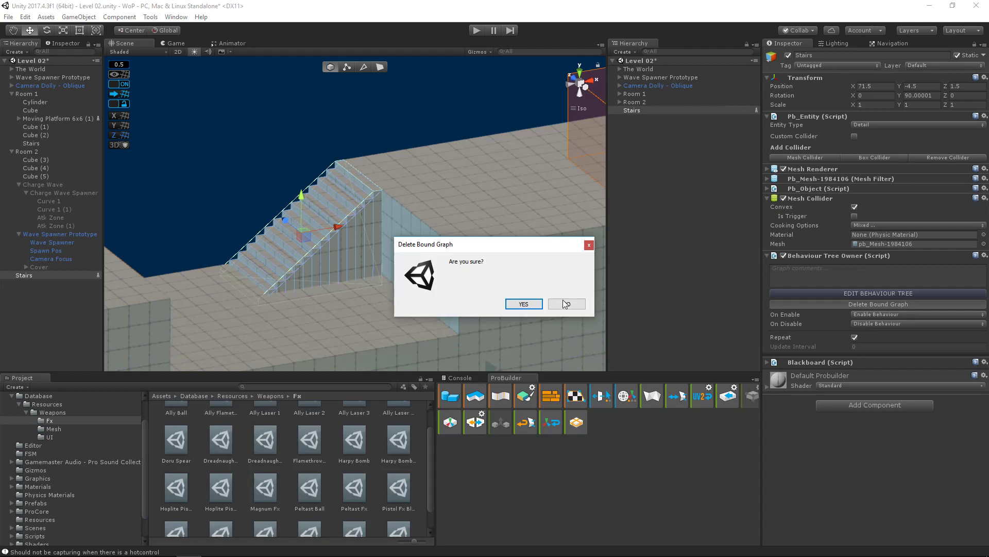
{"action": "left_click", "coordinate": [560, 301]}
- Create an asset behaviour tree for the stairs and save it in Assets as "Platform Move - Oneshot"
{"action": "left_click", "coordinate": [944, 287]}
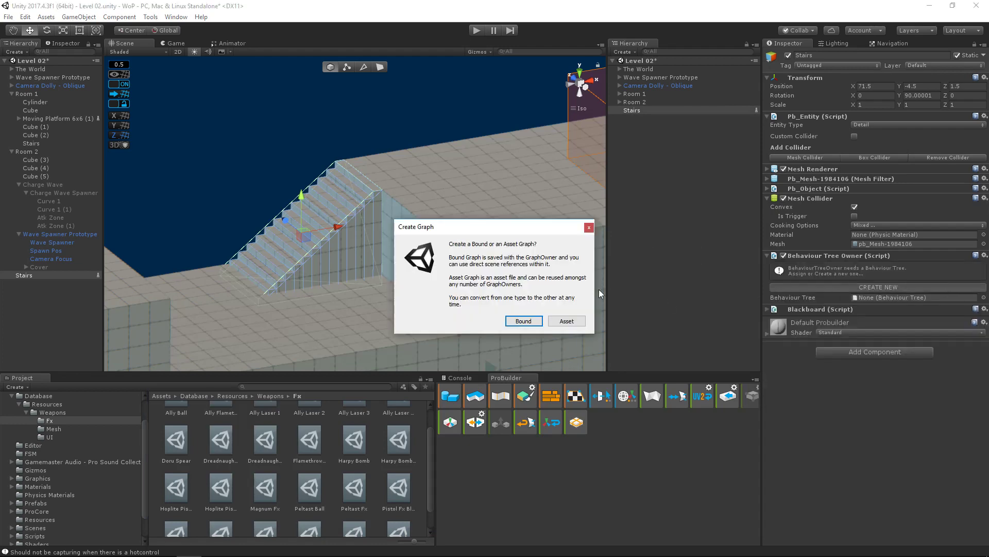
{"action": "left_click", "coordinate": [567, 321]}
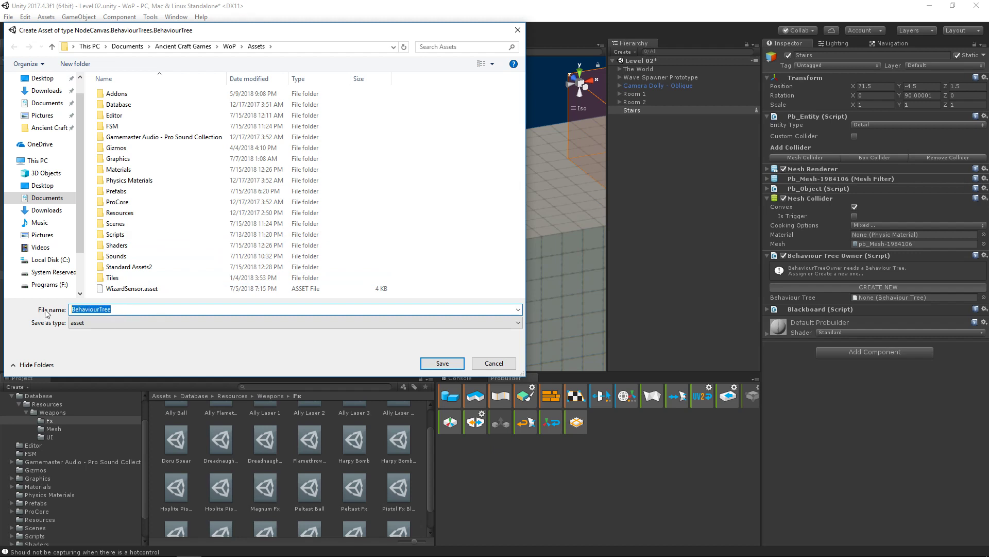
{"action": "type", "text": "Platfmorm Mov"}
{"action": "key", "text": "BackSpace"}
{"action": "type", "text": "Move - Oneshot"}
{"action": "key", "text": "Return"}
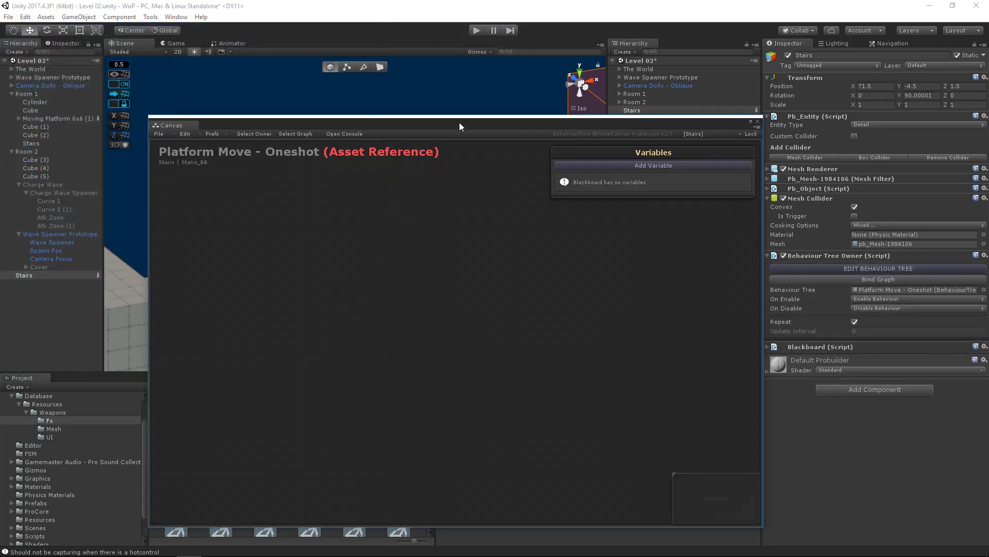
- Select the moving platform in Room 1 and copy all the nodes of its Moving Platform behaviour tree
{"action": "left_click_drag", "start_coordinate": [459, 122], "coordinate": [410, 356]}
{"action": "scroll", "coordinate": [368, 201], "scroll_direction": "down", "scroll_amount": 8}
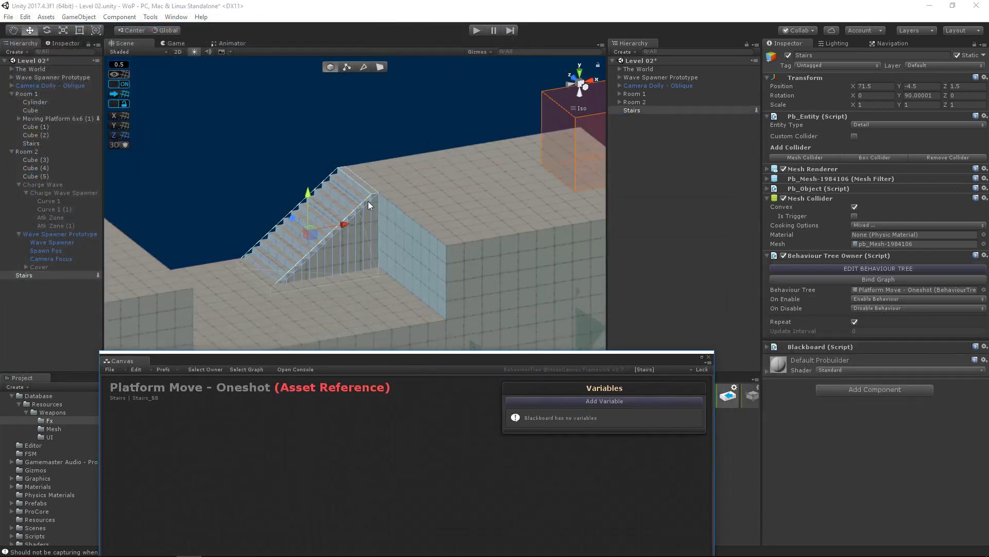
{"action": "middle_click_drag", "start_coordinate": [172, 258], "coordinate": [373, 230]}
{"action": "middle_click_drag", "start_coordinate": [118, 256], "coordinate": [380, 204]}
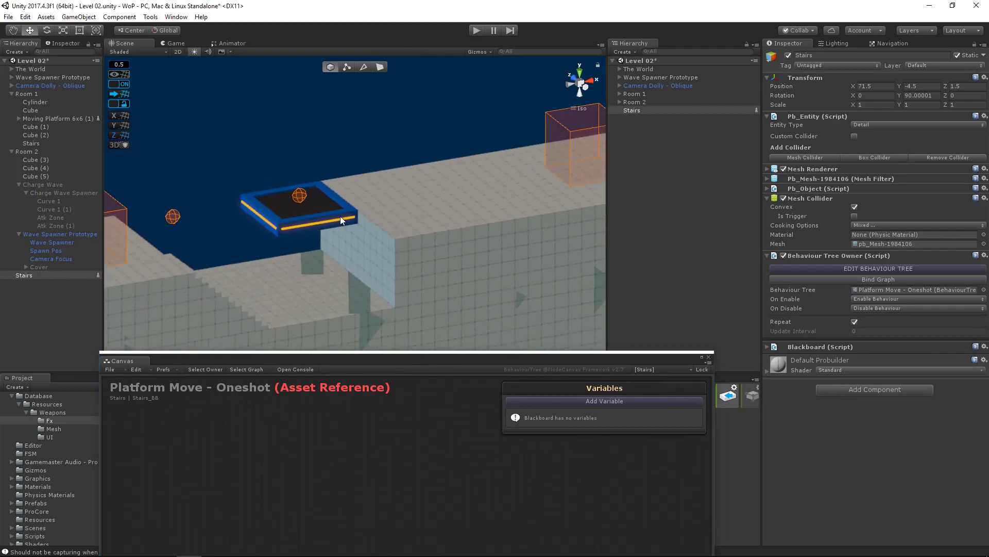
{"action": "left_click", "coordinate": [340, 215]}
{"action": "left_click_drag", "start_coordinate": [518, 356], "coordinate": [556, 119]}
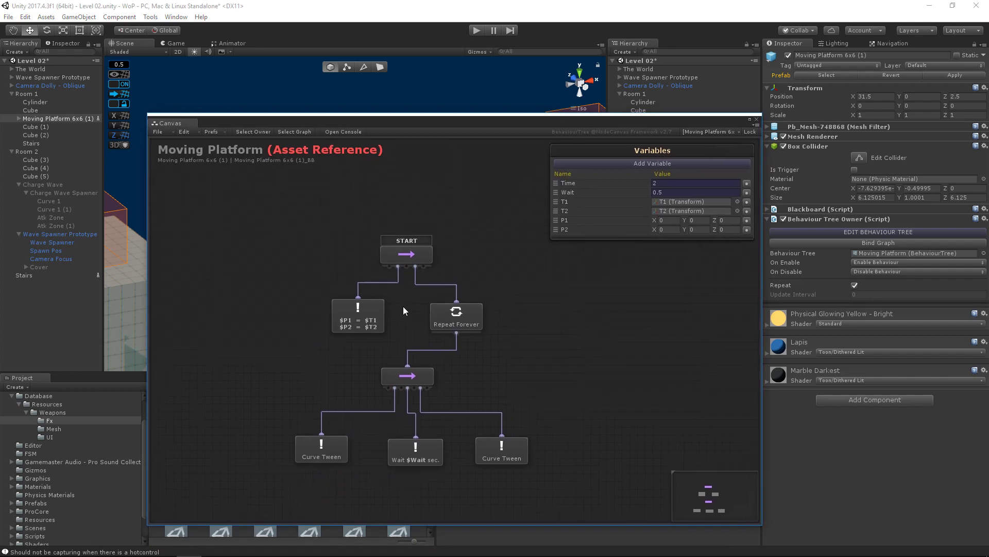
{"action": "left_click_drag", "start_coordinate": [278, 211], "coordinate": [594, 491]}
{"action": "right_click", "coordinate": [428, 255]}
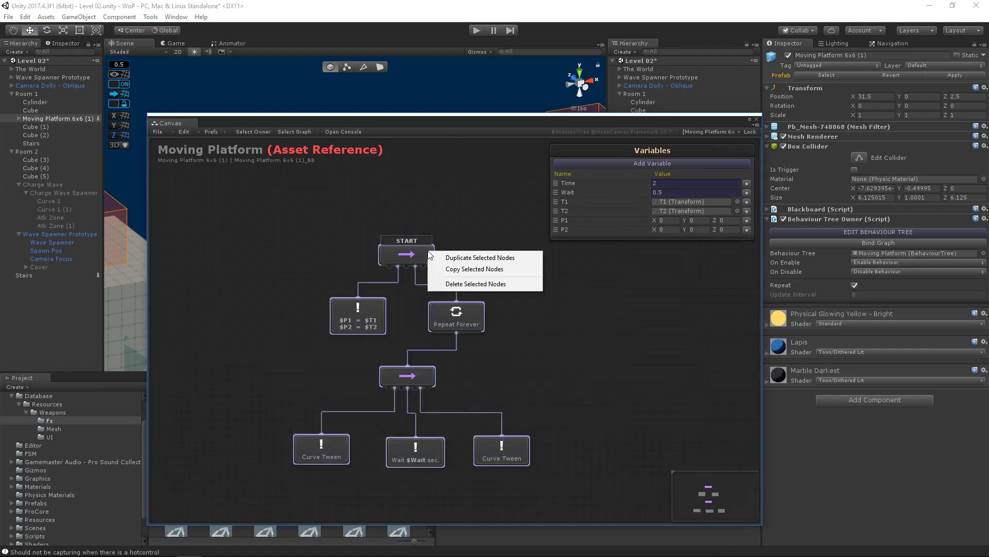
{"action": "left_click", "coordinate": [474, 268]}
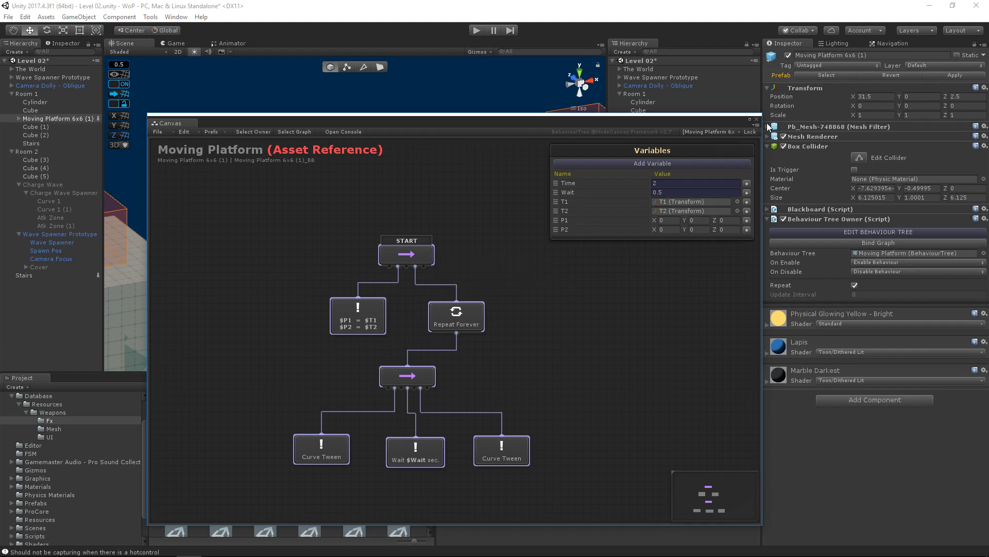
- Paste the copied nodes into the stairs' Platform Move - Oneshot tree and shift the whole node group slightly upward
{"action": "left_click", "coordinate": [756, 119]}
{"action": "left_click", "coordinate": [639, 161]}
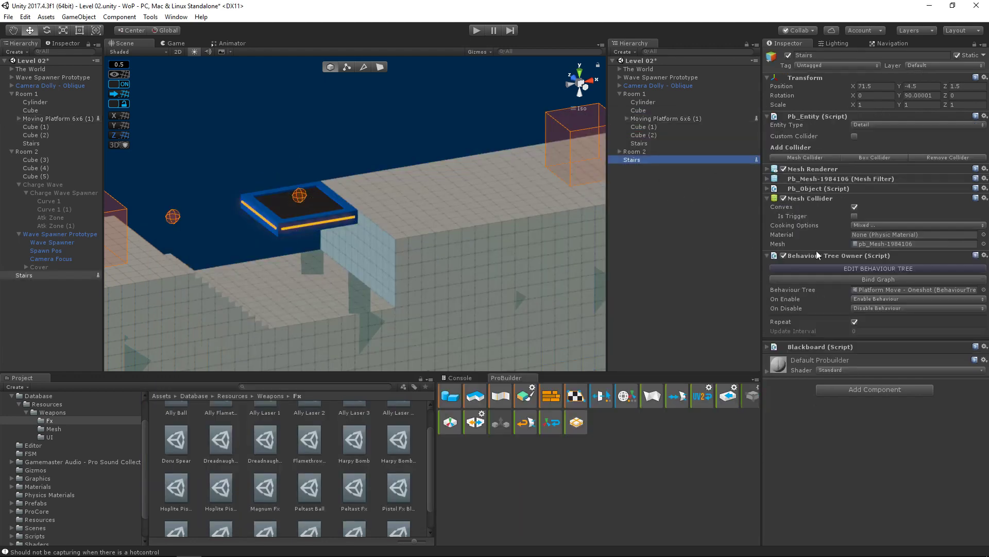
{"action": "left_click", "coordinate": [884, 269]}
{"action": "right_click", "coordinate": [401, 253]}
{"action": "left_click", "coordinate": [474, 363]}
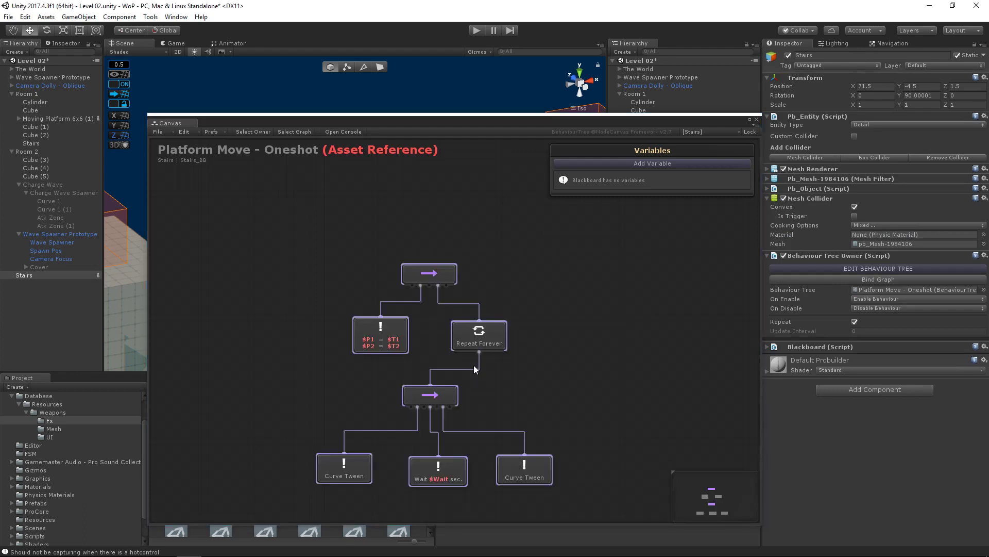
{"action": "left_click_drag", "start_coordinate": [453, 279], "coordinate": [447, 258]}
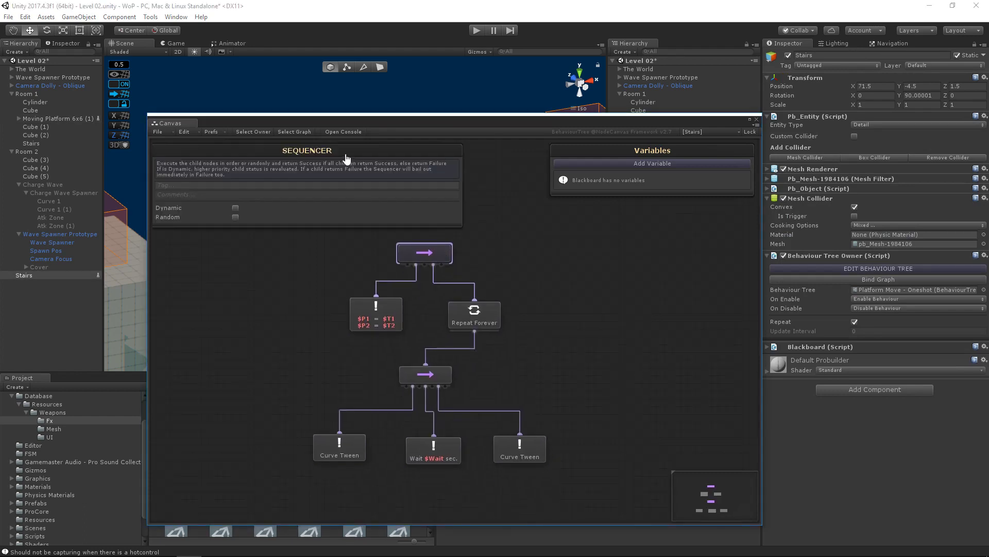
- Inspect the tree's Set Vector3 action list and add a Transform blackboard variable named T1
{"action": "left_click", "coordinate": [390, 321]}
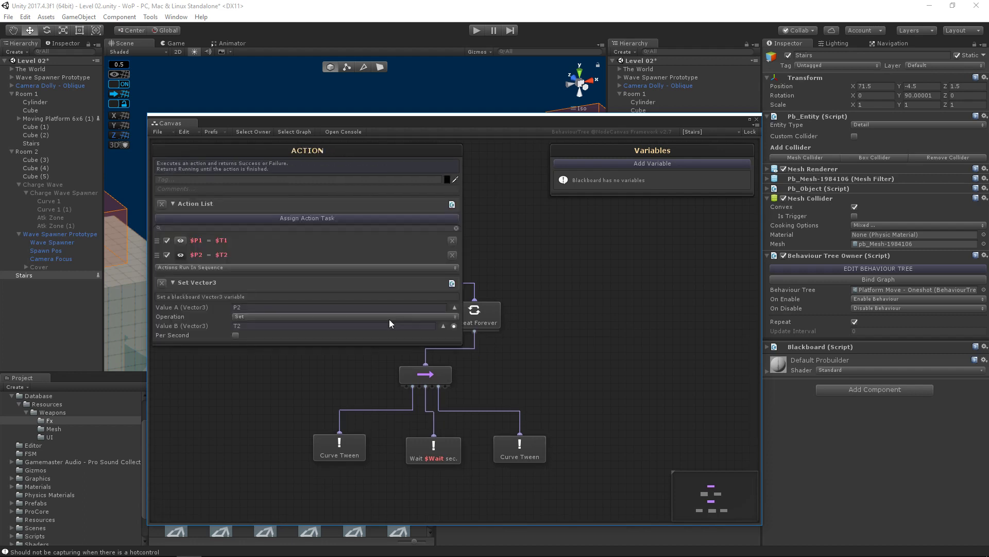
{"action": "left_click", "coordinate": [625, 163]}
{"action": "mouse_move", "coordinate": [713, 173]}
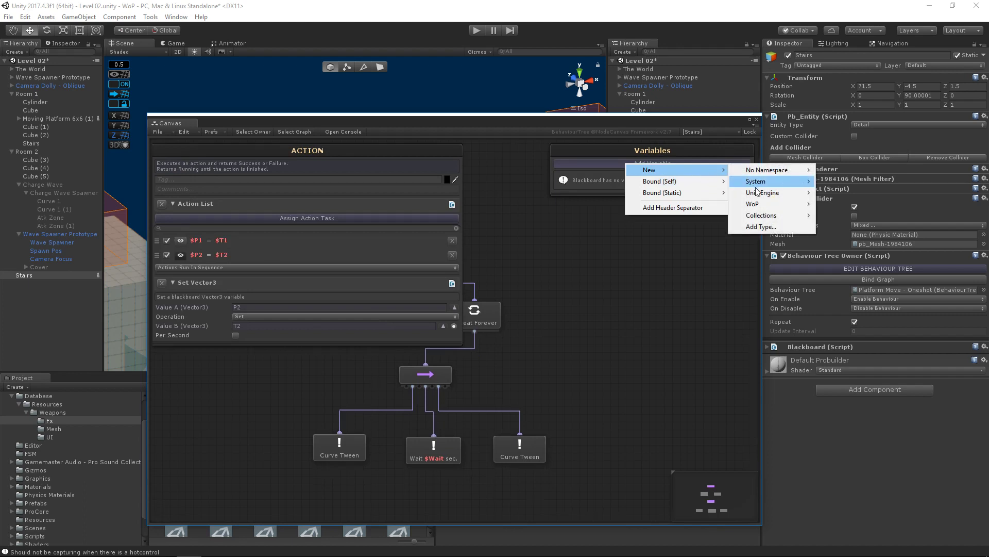
{"action": "mouse_move", "coordinate": [774, 195]}
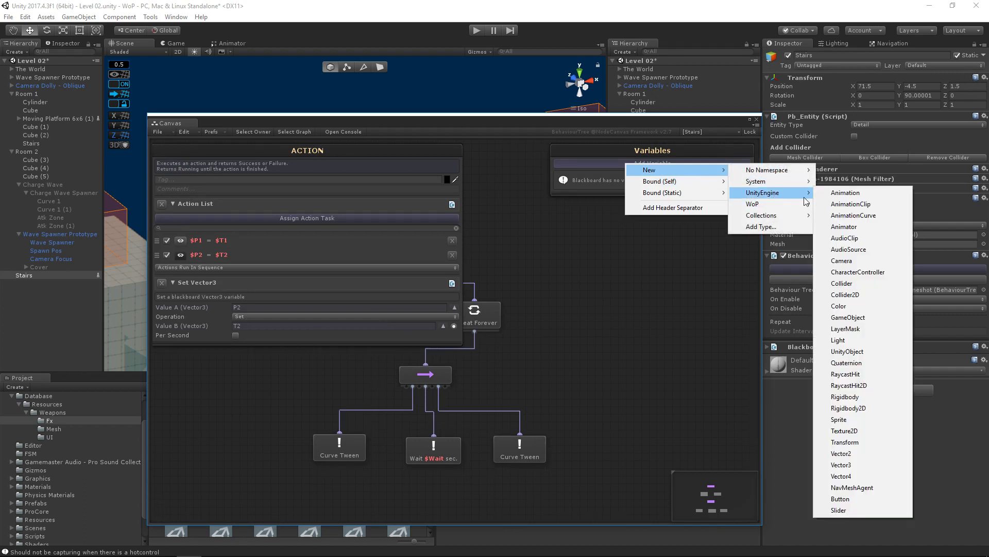
{"action": "left_click", "coordinate": [880, 442]}
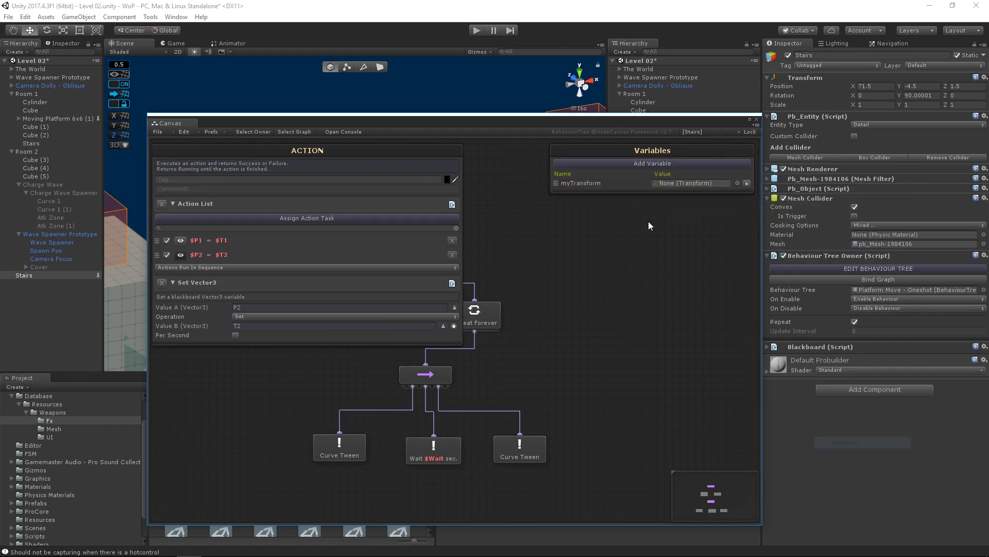
{"action": "left_click", "coordinate": [614, 179]}
{"action": "type", "text": "T1"}
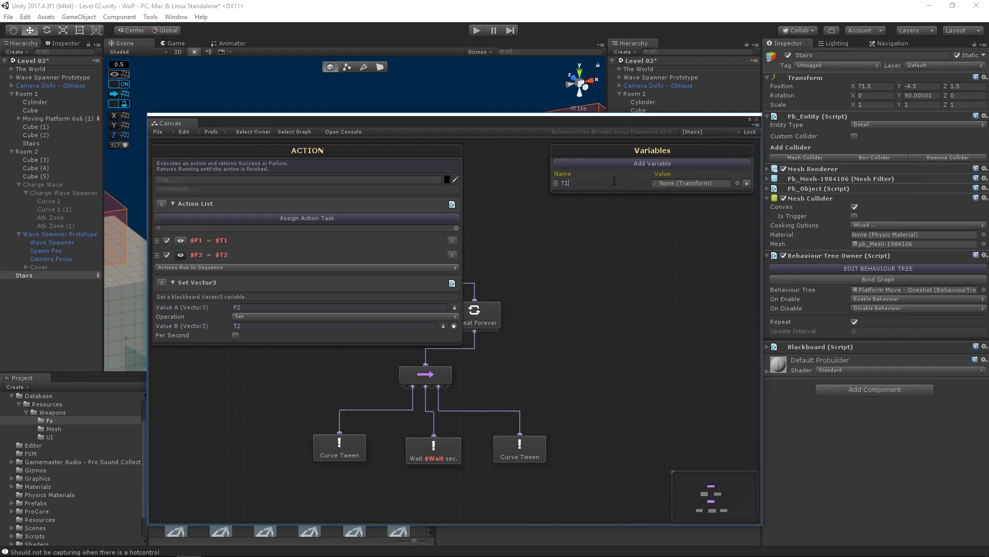
- Add a second Transform blackboard variable named T2
{"action": "left_click", "coordinate": [664, 164]}
{"action": "mouse_move", "coordinate": [690, 169]}
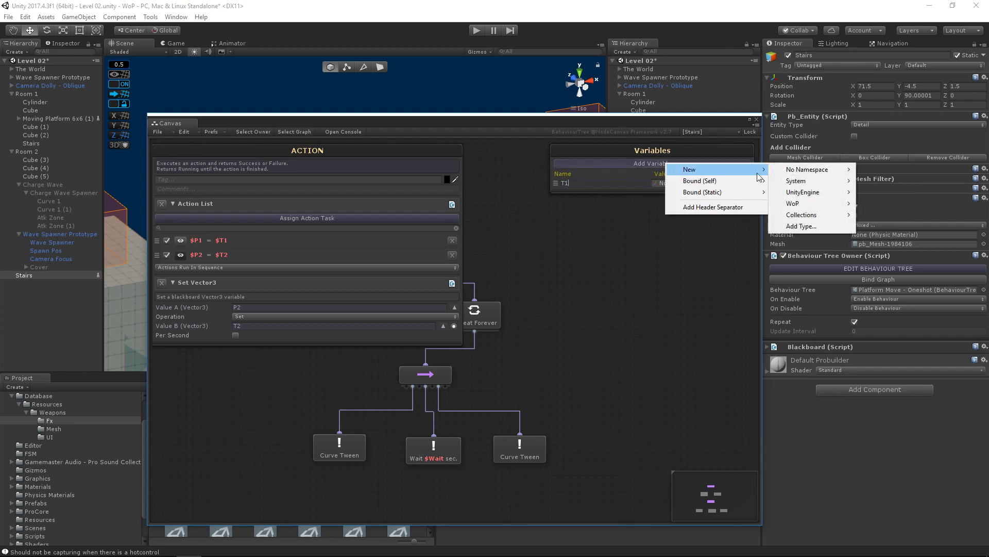
{"action": "mouse_move", "coordinate": [822, 199]}
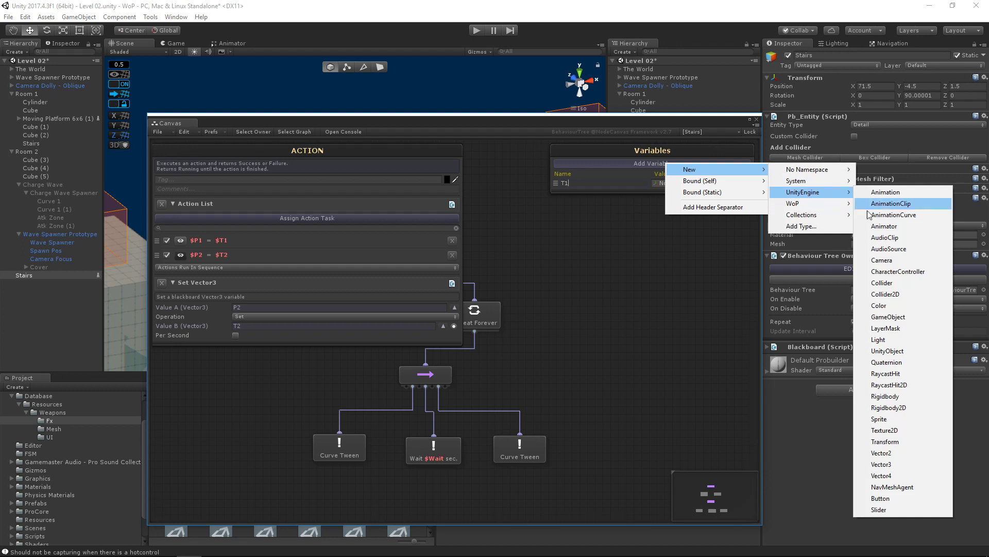
{"action": "left_click", "coordinate": [898, 442]}
{"action": "left_click", "coordinate": [612, 193]}
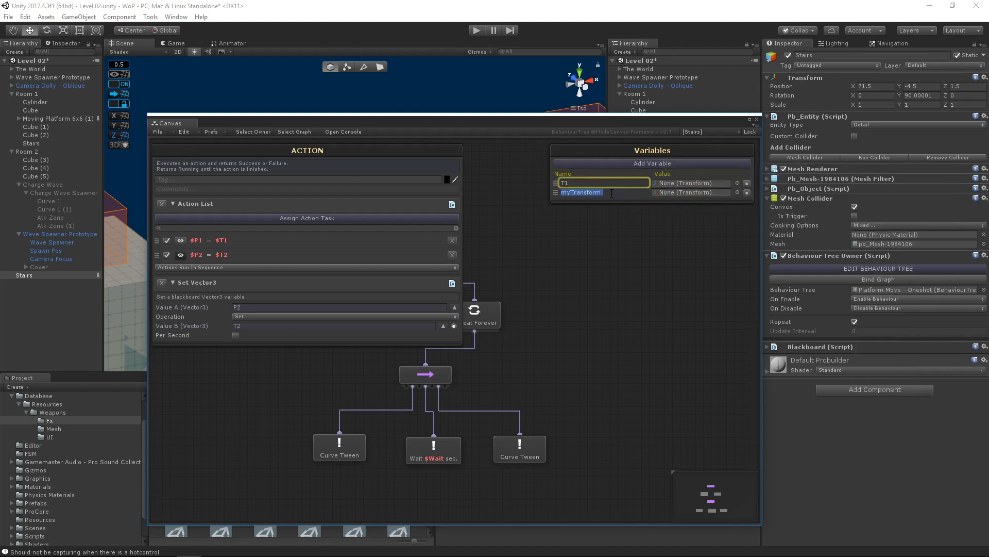
{"action": "type", "text": "T2"}
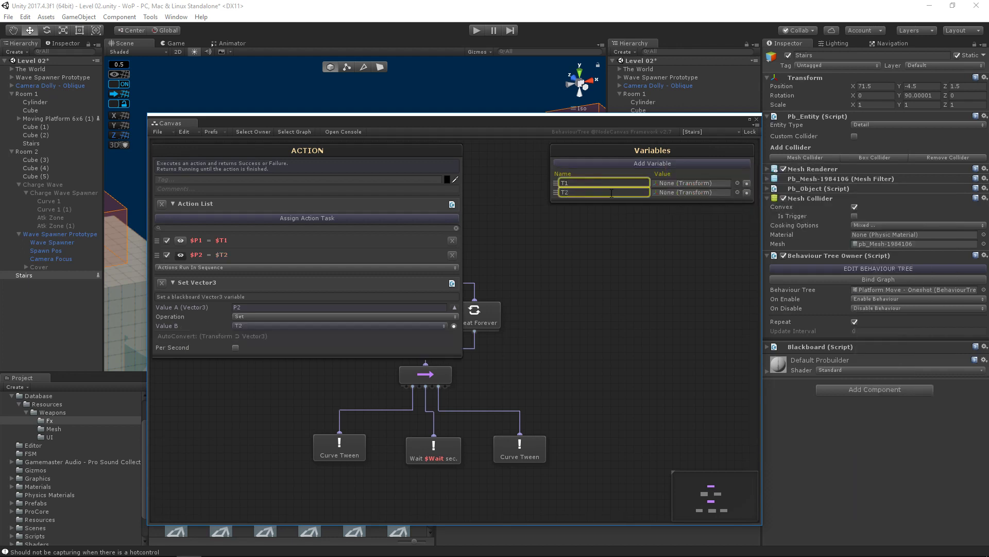
- Add a UnityEngine Vector3 blackboard variable named P1
{"action": "left_click", "coordinate": [635, 163]}
{"action": "mouse_move", "coordinate": [653, 170]}
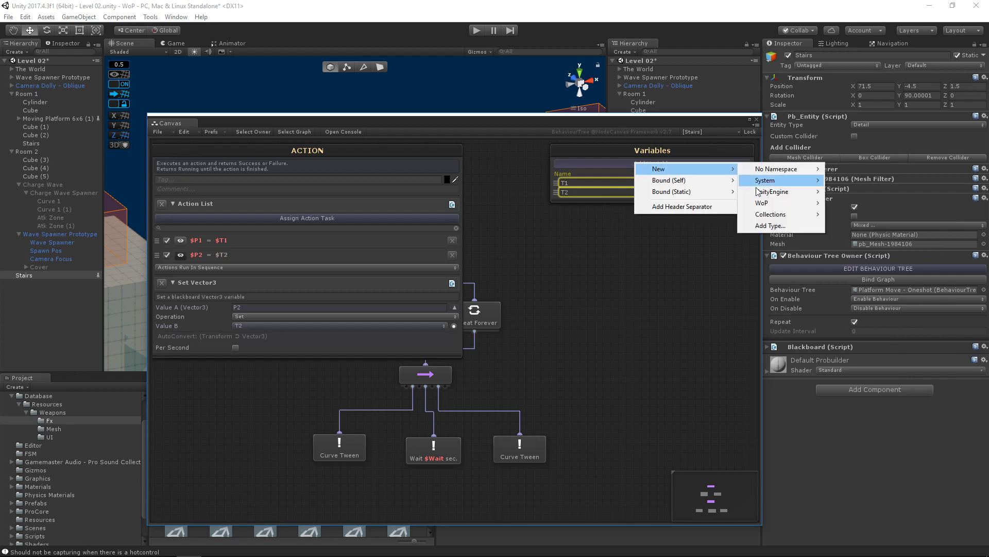
{"action": "mouse_move", "coordinate": [773, 192]}
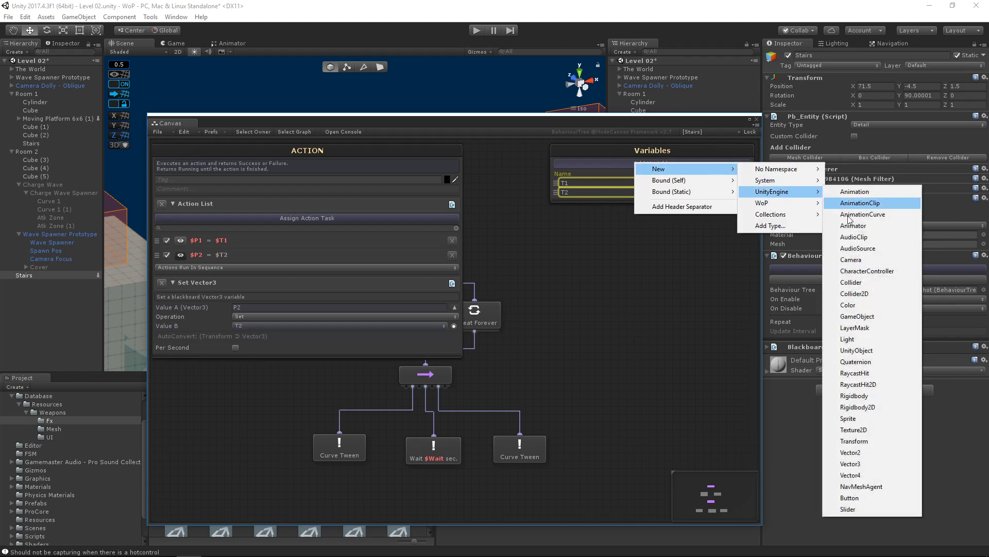
{"action": "left_click", "coordinate": [867, 465]}
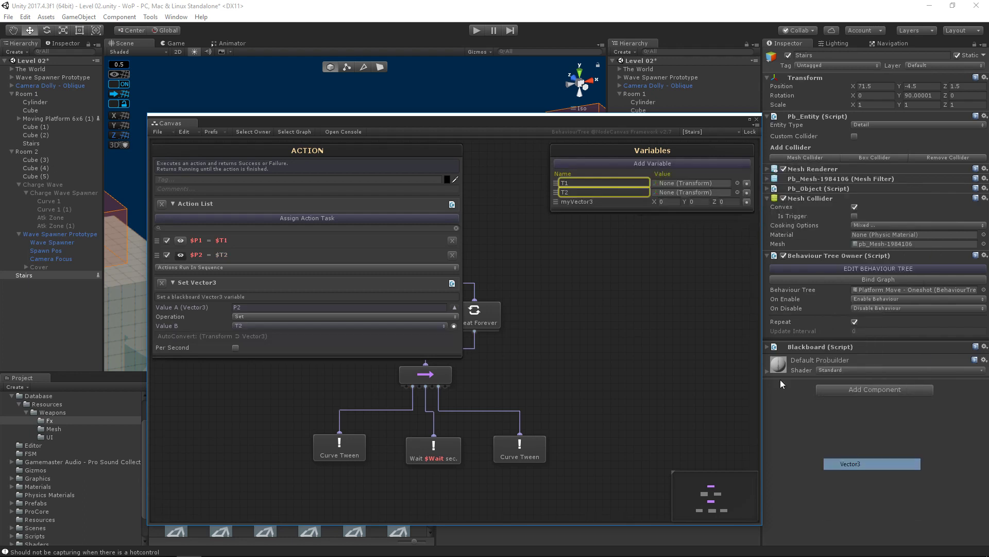
{"action": "left_click", "coordinate": [608, 202]}
{"action": "type", "text": "P1"}
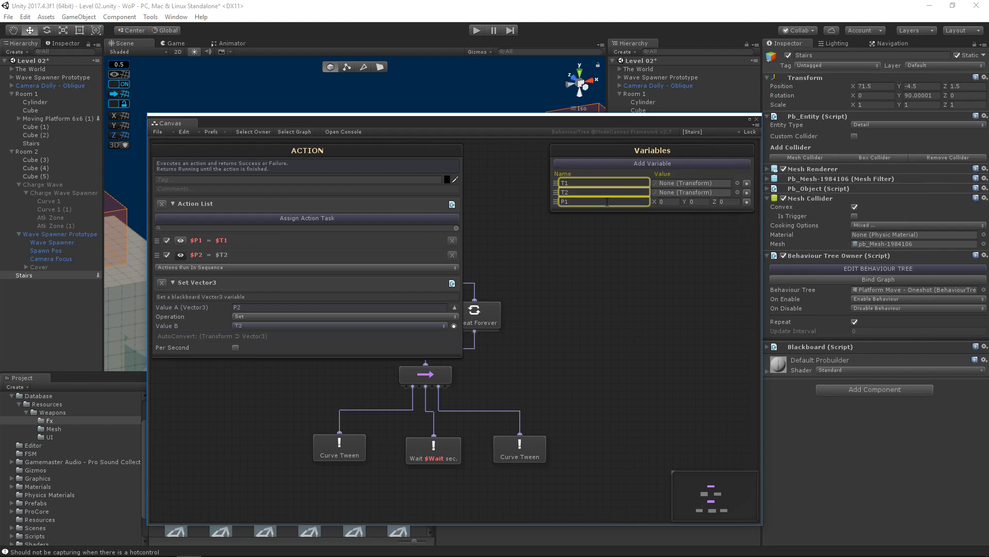
- Add a second Vector3 blackboard variable named P2
{"action": "left_click", "coordinate": [616, 160]}
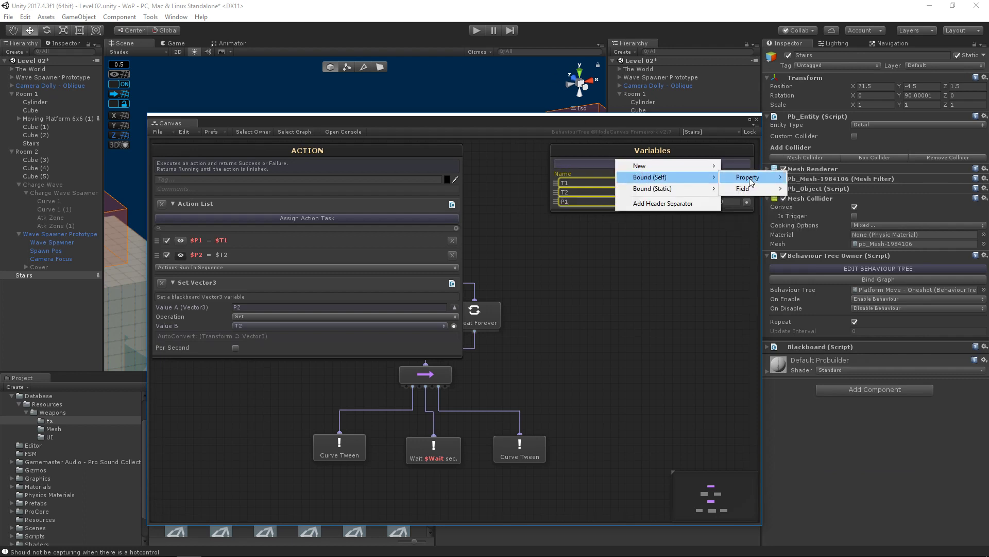
{"action": "mouse_move", "coordinate": [775, 191]}
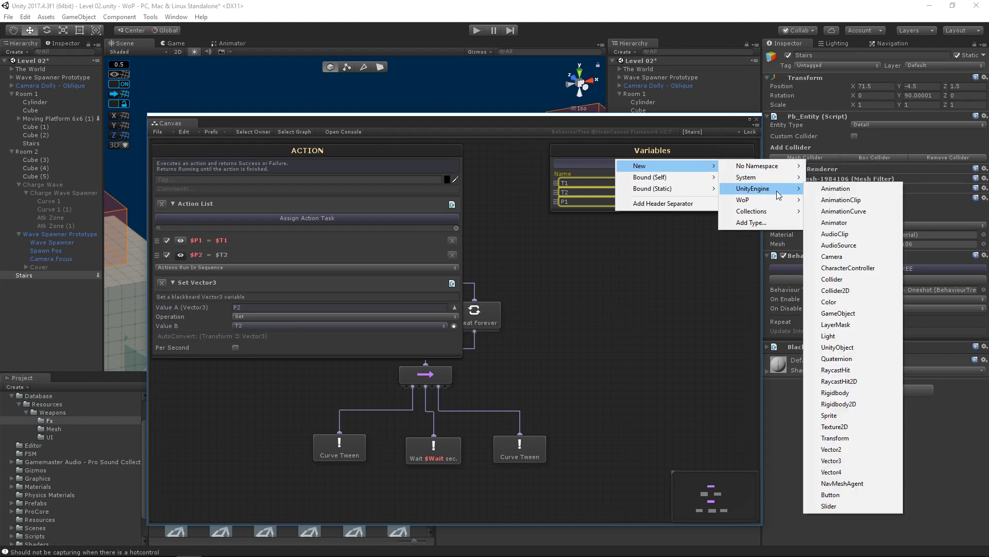
{"action": "left_click", "coordinate": [854, 457]}
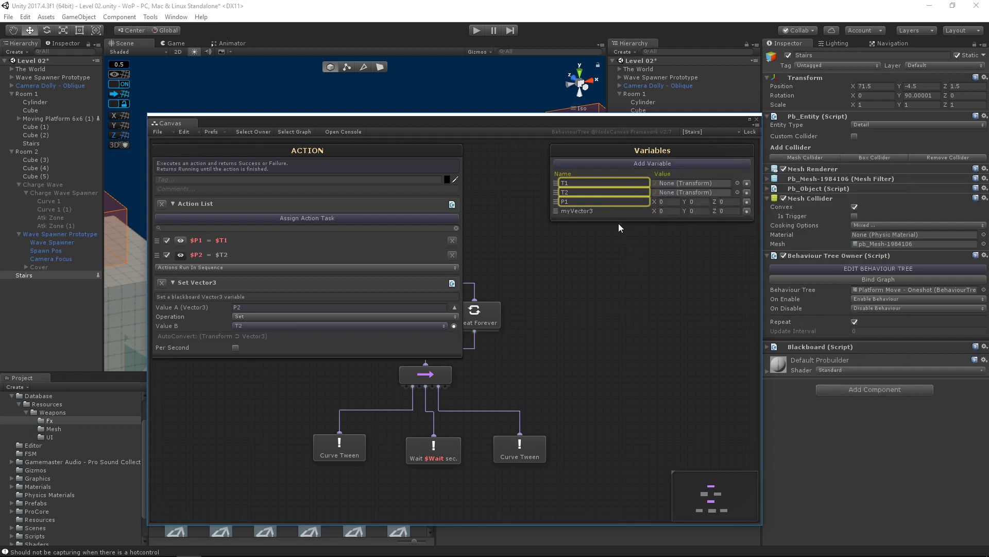
{"action": "type", "text": "P2"}
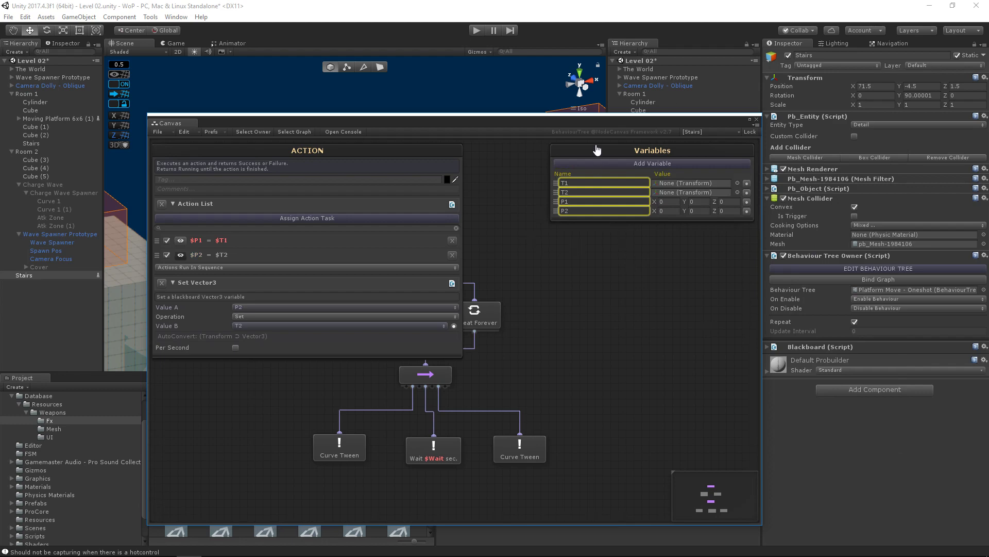
- Move the behaviour tree window down off the Scene view and bring the selected stairs into view above it
{"action": "left_click_drag", "start_coordinate": [612, 122], "coordinate": [654, 348]}
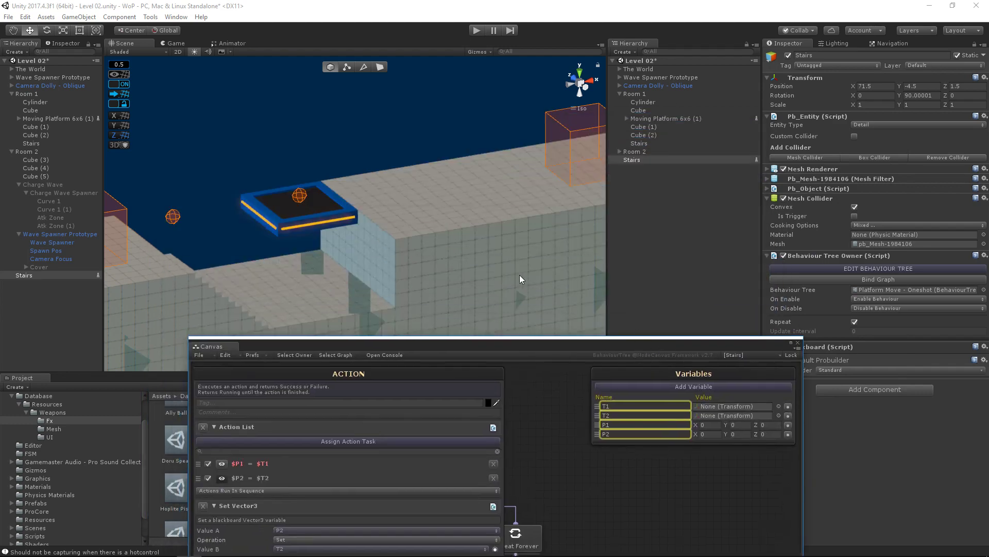
{"action": "middle_click_drag", "start_coordinate": [592, 177], "coordinate": [438, 206]}
{"action": "scroll", "coordinate": [435, 207], "scroll_direction": "up", "scroll_amount": 4}
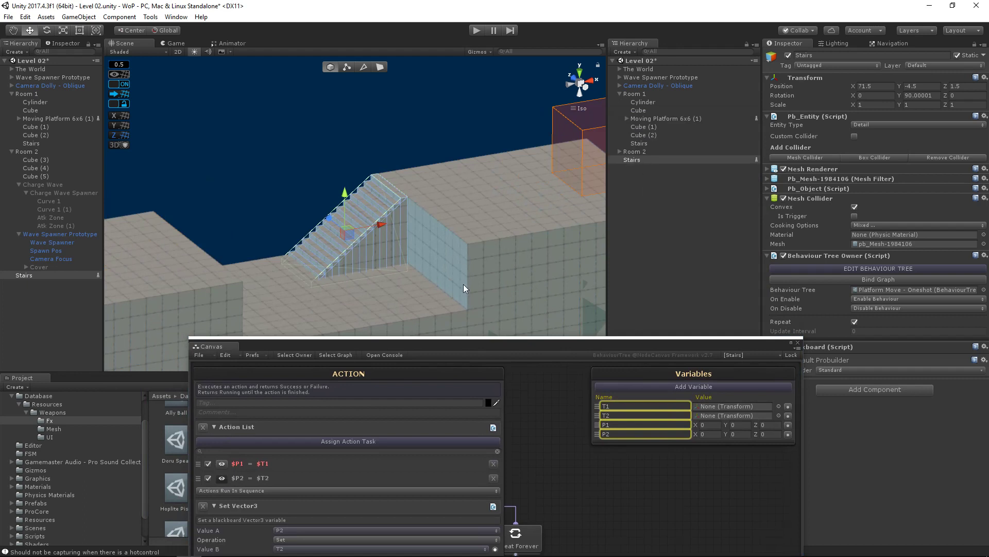
{"action": "left_click_drag", "start_coordinate": [480, 346], "coordinate": [497, 280]}
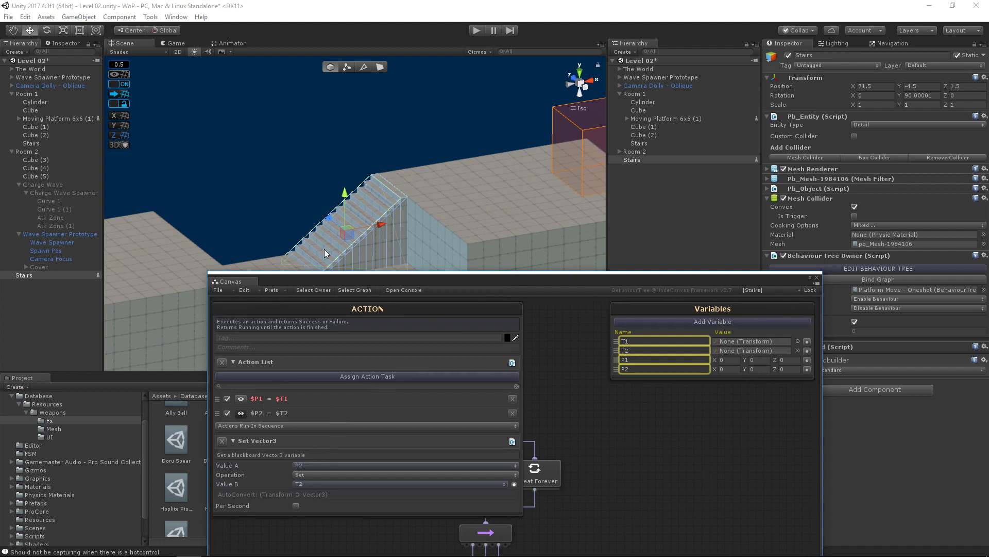
{"action": "middle_click_drag", "start_coordinate": [357, 208], "coordinate": [344, 169]}
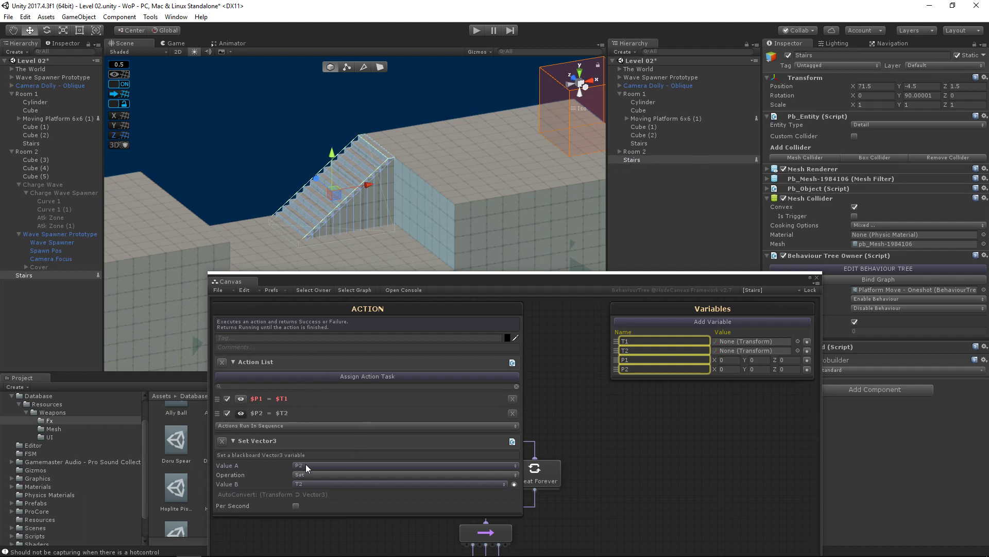
- Open the $P1 = $T1 entry in the action node's list to refresh its links to the blackboard variables
{"action": "left_click", "coordinate": [606, 429]}
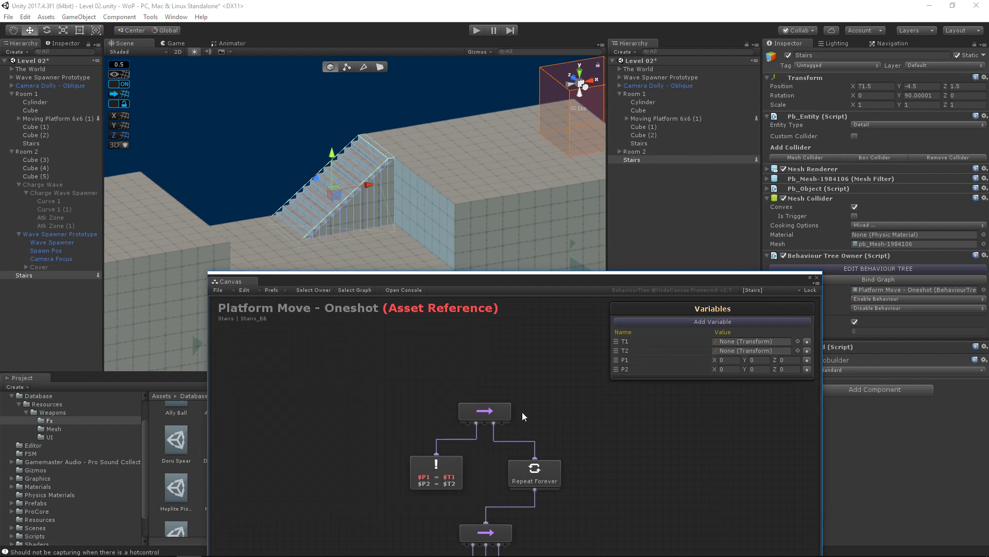
{"action": "left_click", "coordinate": [456, 477]}
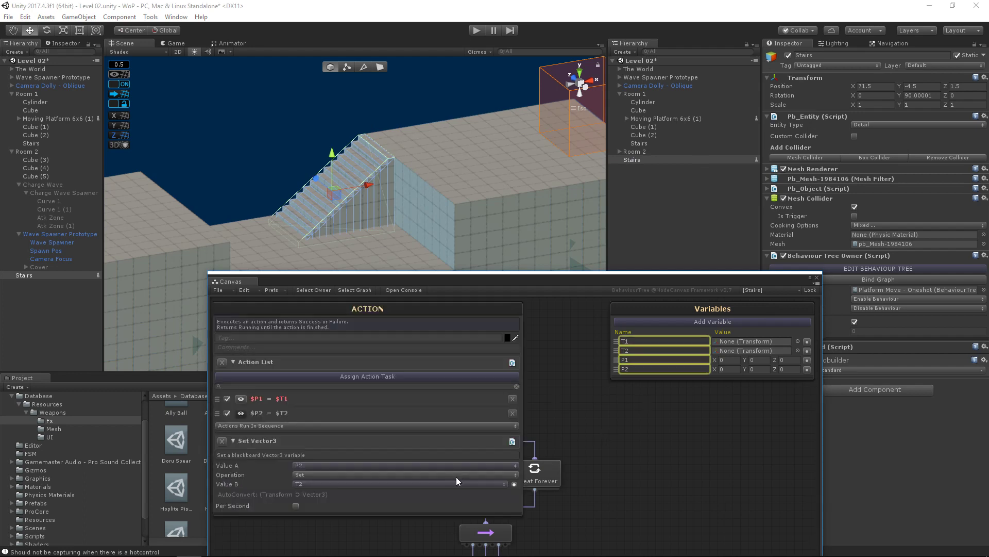
{"action": "left_click", "coordinate": [257, 399]}
{"action": "left_click", "coordinate": [634, 430]}
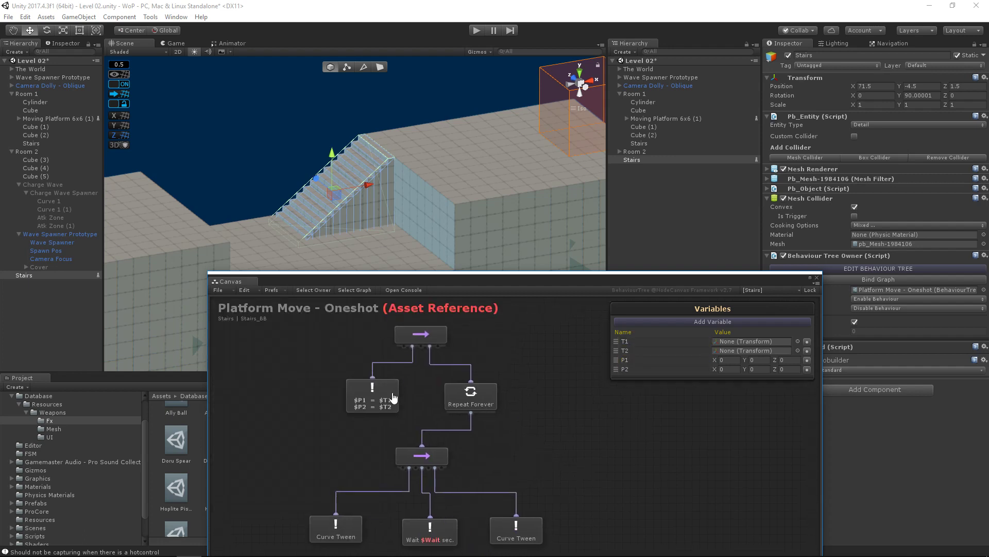
{"action": "left_click", "coordinate": [376, 393]}
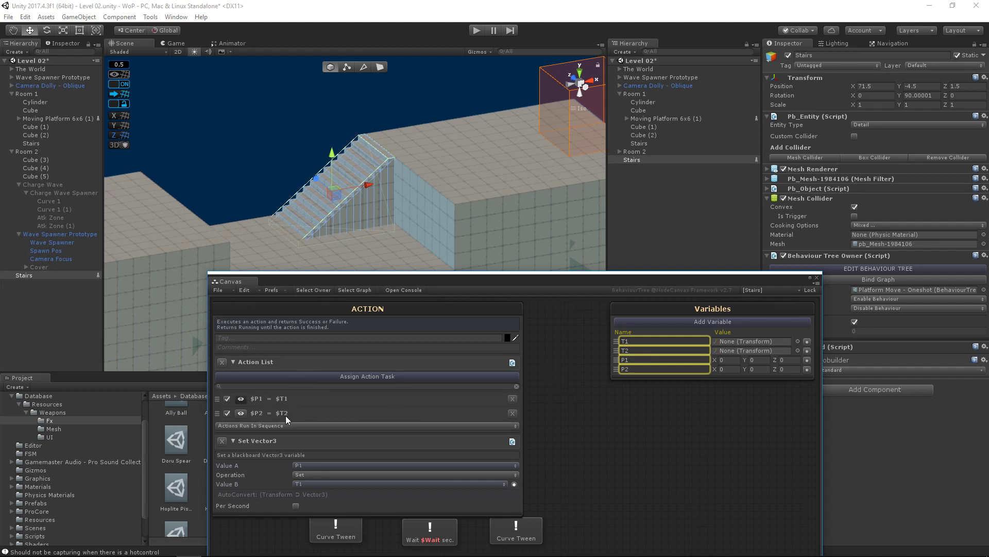
{"action": "left_click", "coordinate": [606, 419]}
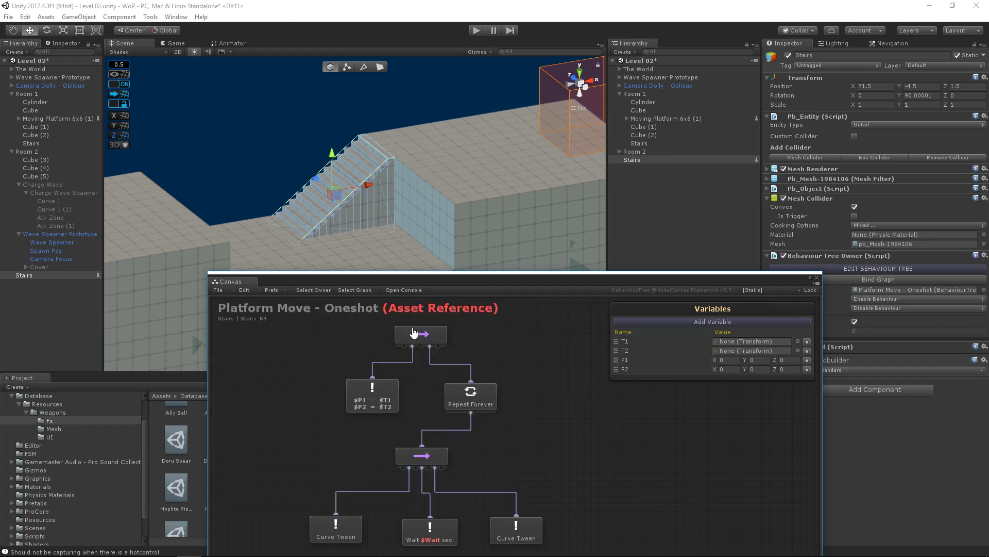
- Delete the Repeat Forever node from the Platform Move - Oneshot tree
{"action": "left_click", "coordinate": [480, 405]}
{"action": "middle_click_drag", "start_coordinate": [517, 437], "coordinate": [483, 425]}
{"action": "left_click", "coordinate": [518, 398]}
{"action": "left_click", "coordinate": [457, 406]}
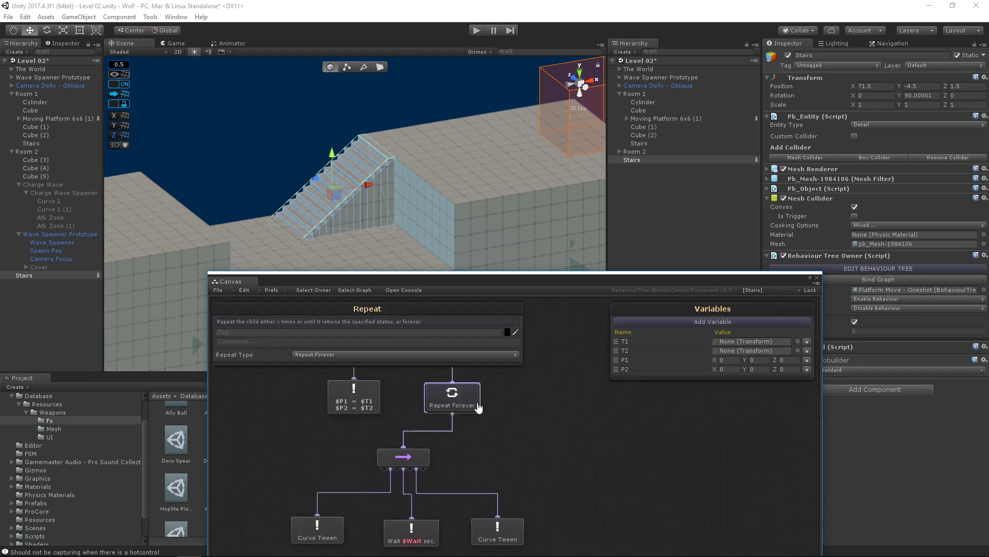
{"action": "scroll", "coordinate": [279, 223], "scroll_direction": "down", "scroll_amount": 4}
{"action": "middle_click_drag", "start_coordinate": [278, 223], "coordinate": [466, 181]}
{"action": "middle_click_drag", "start_coordinate": [243, 213], "coordinate": [286, 216]}
{"action": "middle_click_drag", "start_coordinate": [437, 169], "coordinate": [295, 212]}
{"action": "left_click", "coordinate": [561, 474]}
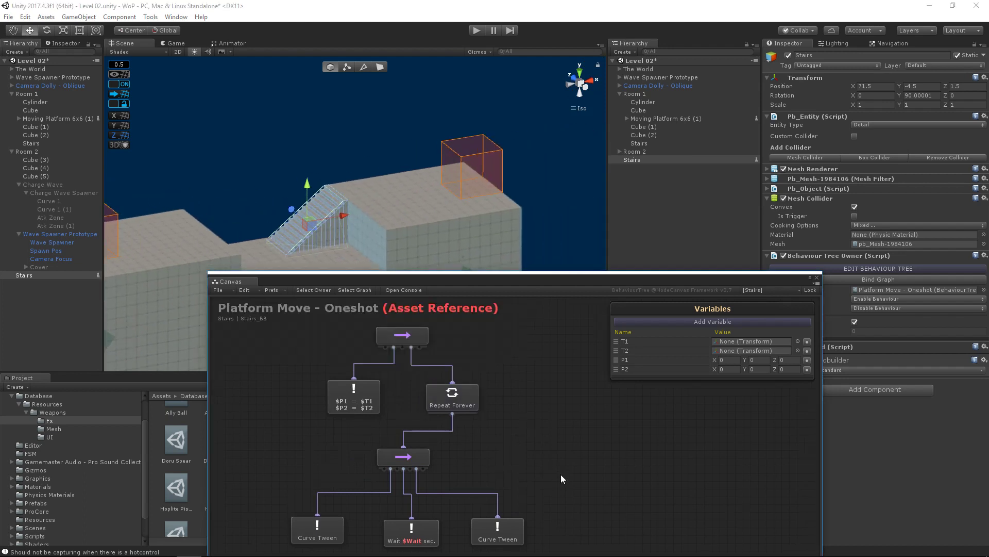
{"action": "left_click", "coordinate": [474, 405]}
{"action": "right_click", "coordinate": [481, 402]}
{"action": "right_click", "coordinate": [473, 400]}
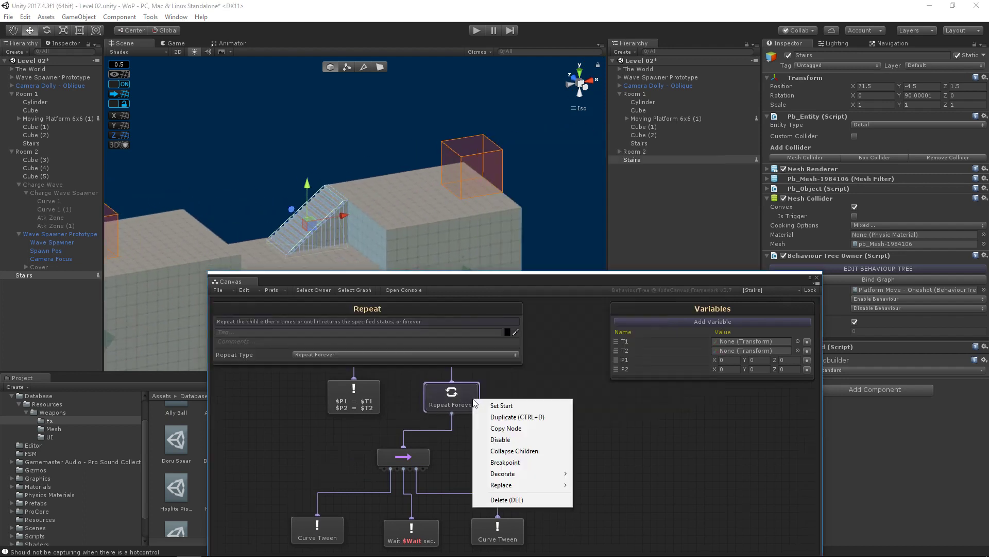
{"action": "left_click", "coordinate": [507, 499]}
- Move the lower Sequencer with its child nodes up beside the Set Vector3 action node
{"action": "left_click_drag", "start_coordinate": [417, 457], "coordinate": [484, 400]}
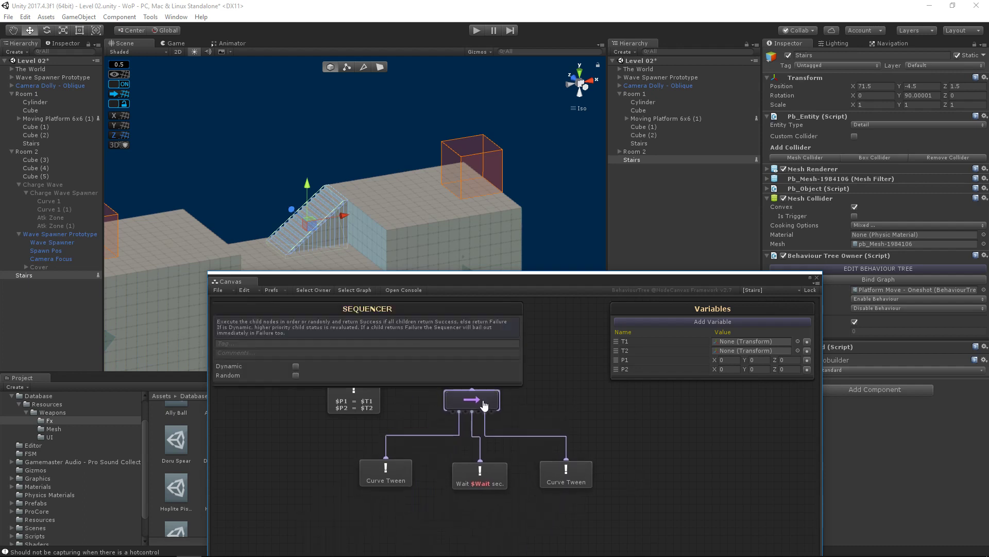
{"action": "middle_click_drag", "start_coordinate": [561, 405], "coordinate": [557, 399]}
{"action": "left_click", "coordinate": [558, 399]}
- Delete the Wait node and the last Curve Tween, and place the remaining Curve Tween directly beneath the lower Sequencer
{"action": "left_click", "coordinate": [404, 477]}
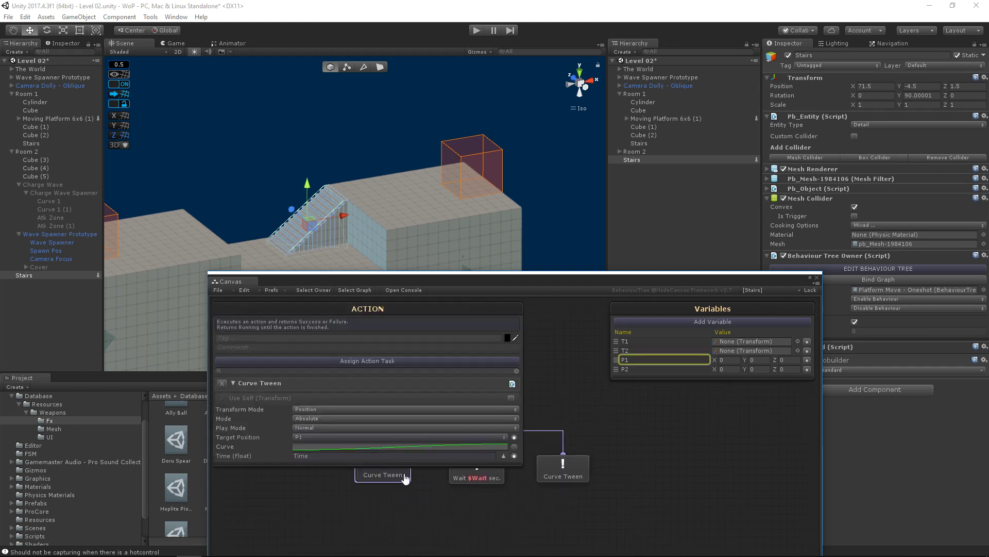
{"action": "left_click", "coordinate": [463, 478]}
{"action": "key", "text": "Delete"}
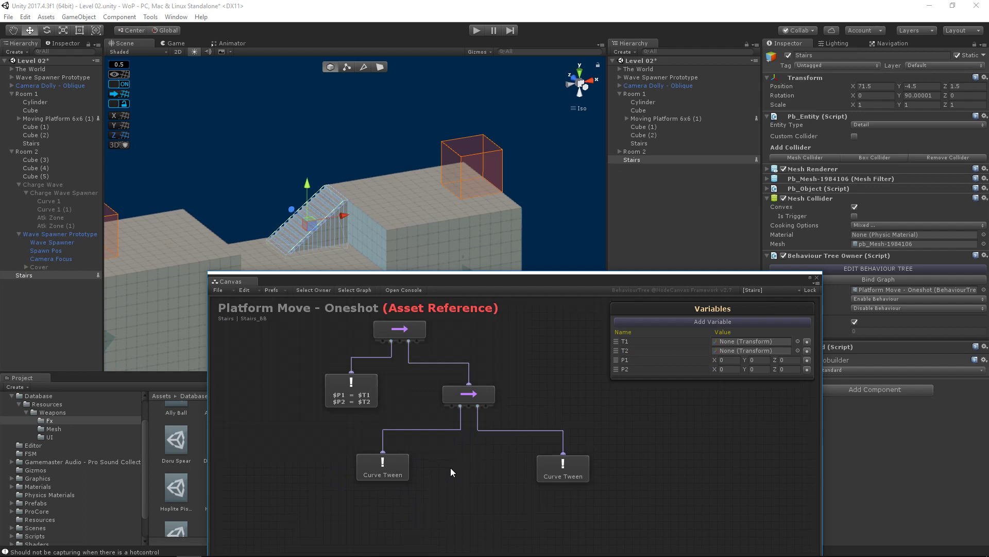
{"action": "left_click", "coordinate": [562, 475]}
{"action": "key", "text": "Delete"}
{"action": "left_click", "coordinate": [400, 478]}
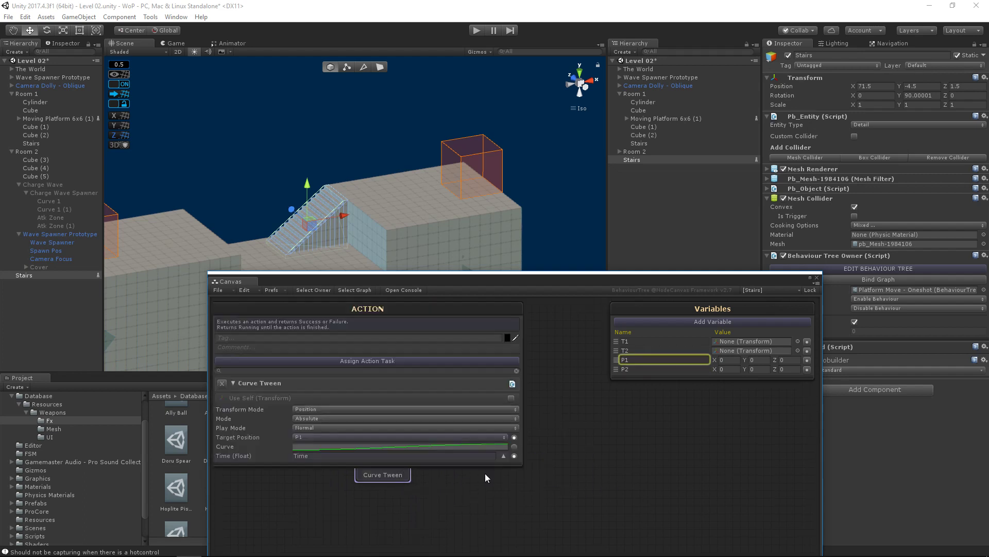
{"action": "left_click_drag", "start_coordinate": [399, 480], "coordinate": [495, 487]}
{"action": "left_click", "coordinate": [586, 481]}
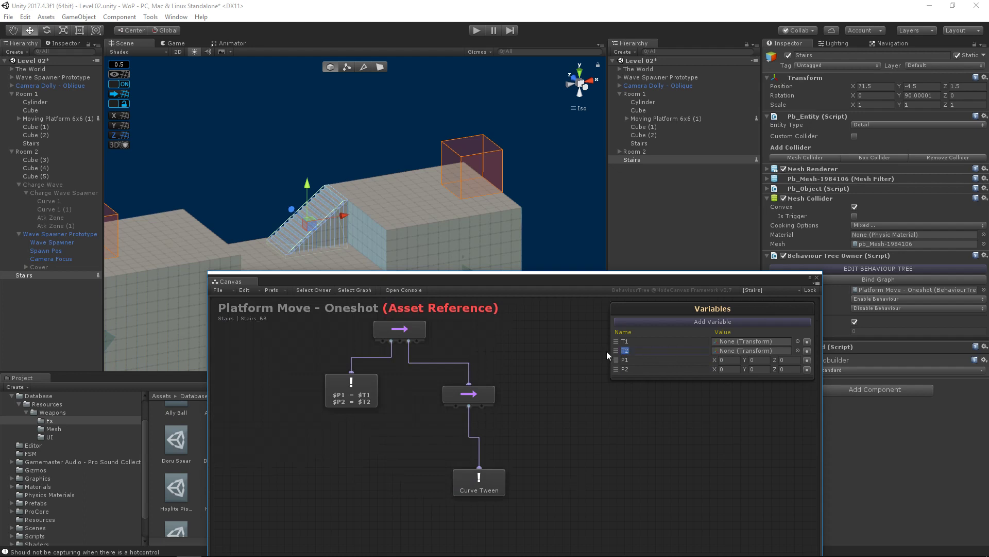
- Delete the Transform variable T2 from the blackboard
{"action": "left_click", "coordinate": [806, 350]}
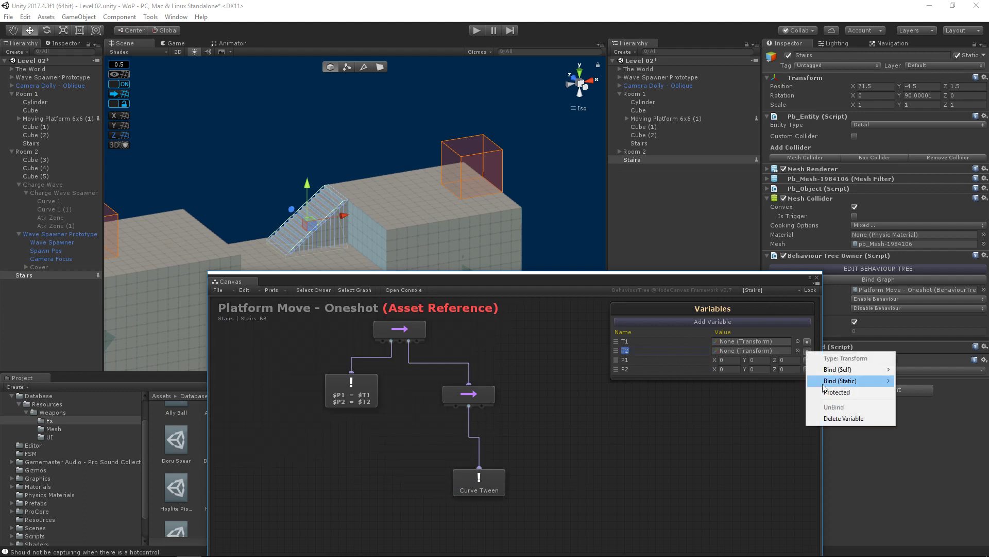
{"action": "left_click", "coordinate": [831, 417]}
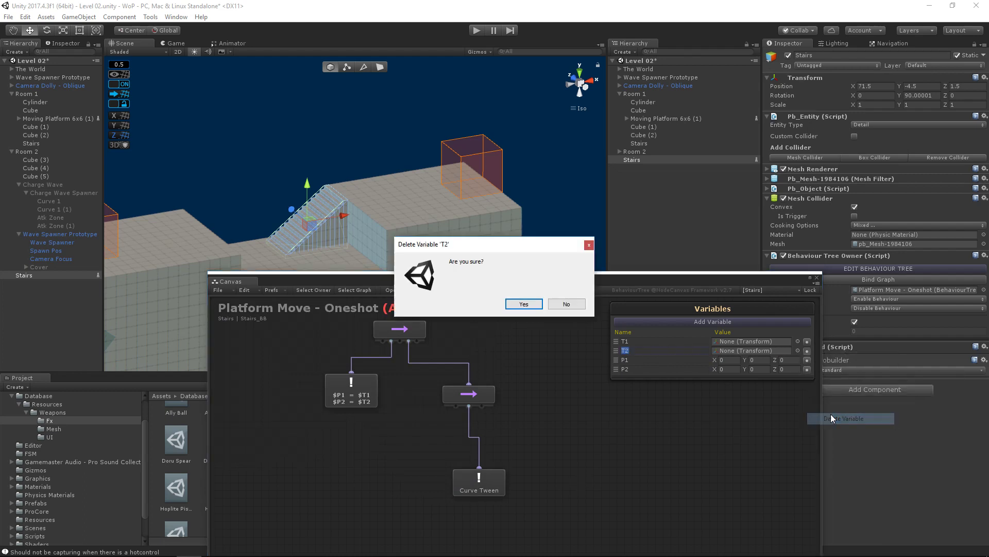
{"action": "left_click", "coordinate": [540, 304]}
- Rename the Vector3 variable P2 as P1 and delete the Vector3 variable T2
{"action": "left_click", "coordinate": [807, 359]}
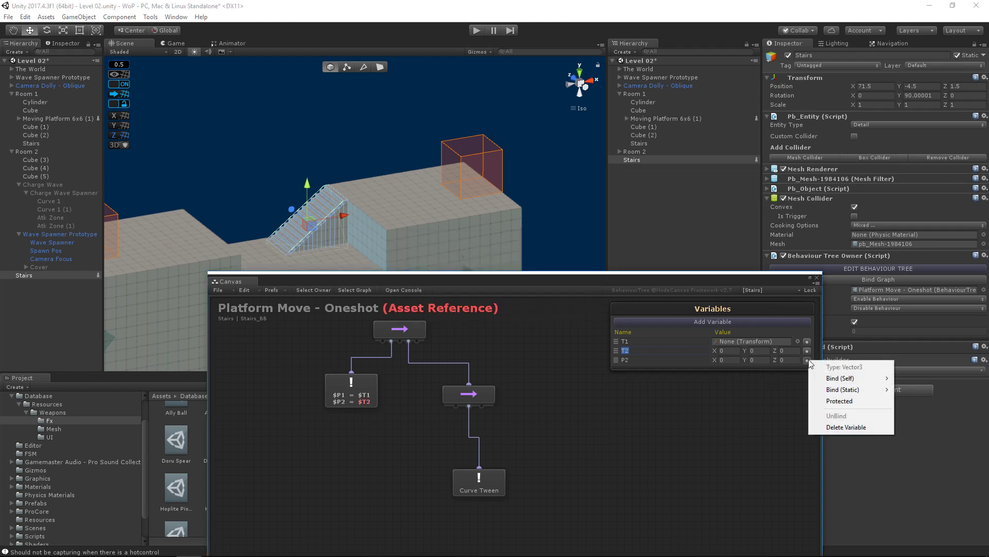
{"action": "left_click", "coordinate": [640, 360]}
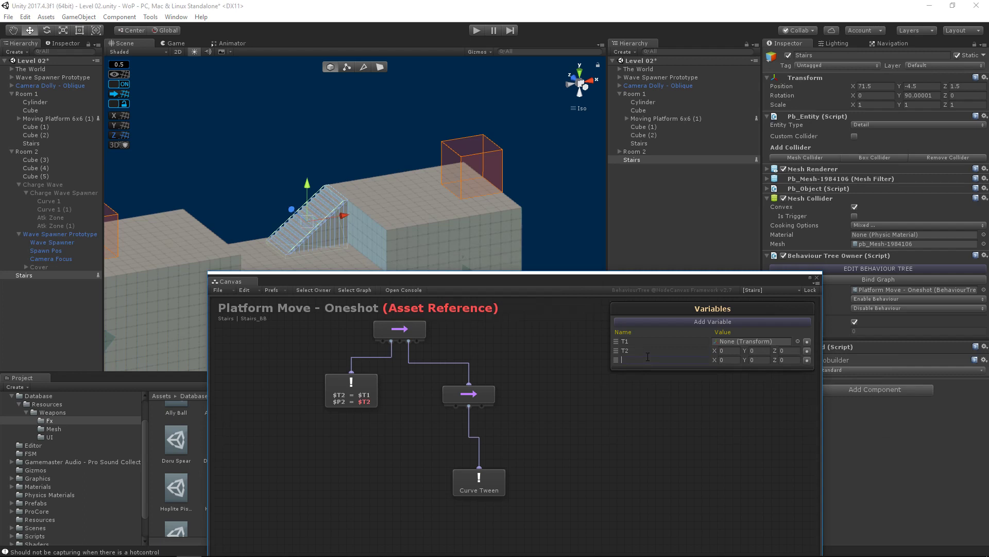
{"action": "type", "text": "P1"}
{"action": "left_click", "coordinate": [807, 351]}
{"action": "left_click", "coordinate": [845, 420]}
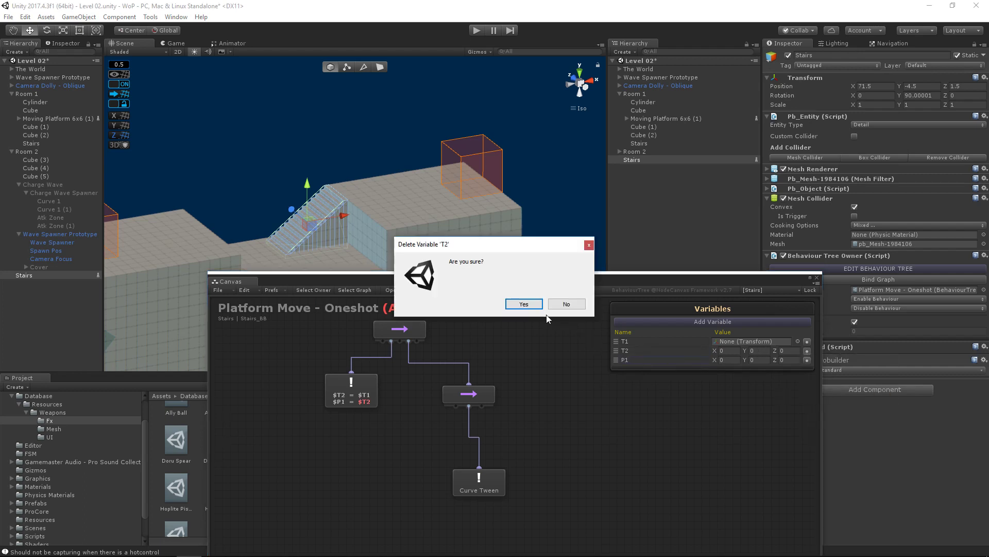
{"action": "left_click", "coordinate": [523, 304]}
- Remove the second Set Vector3 action from the action list and set the remaining action's Value A to P1
{"action": "left_click", "coordinate": [348, 394]}
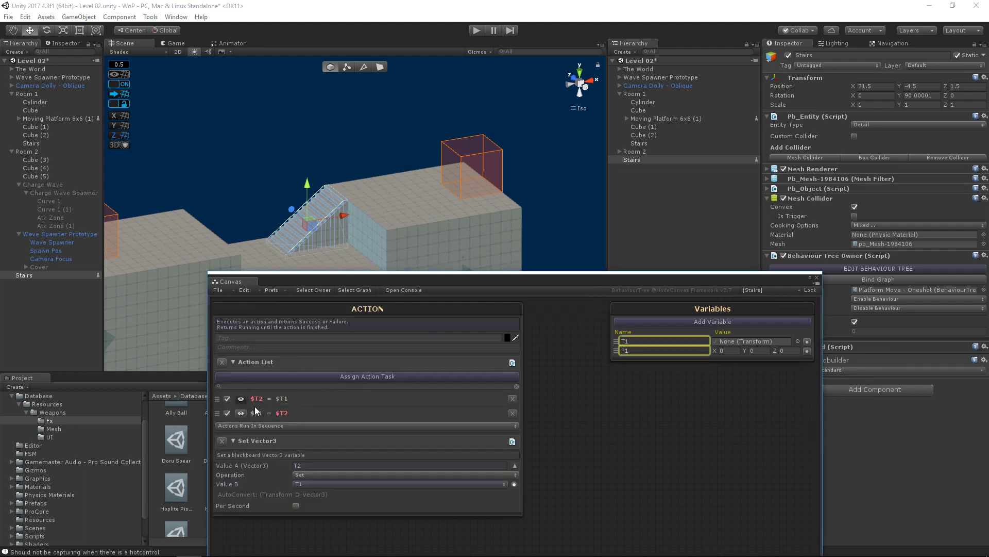
{"action": "left_click", "coordinate": [512, 412]}
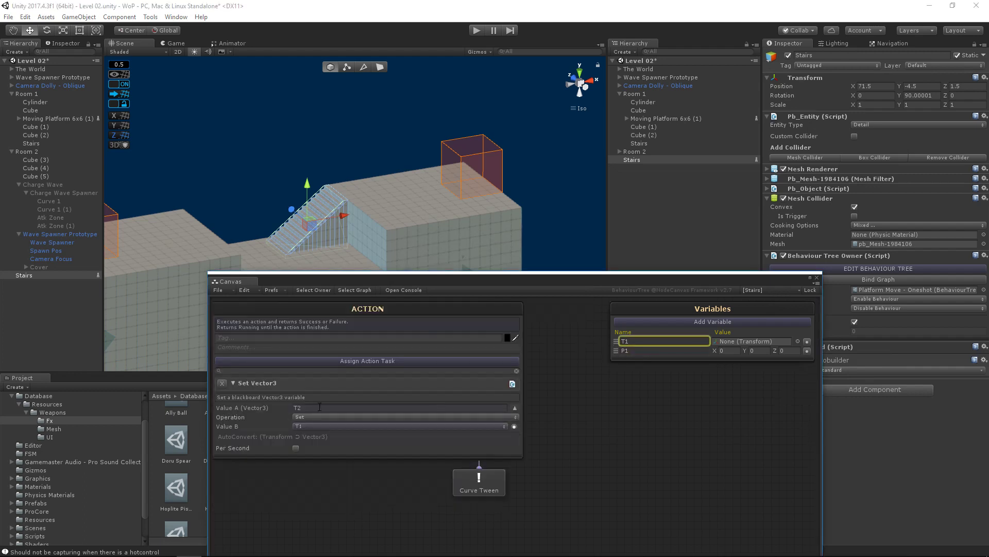
{"action": "left_click", "coordinate": [515, 408]}
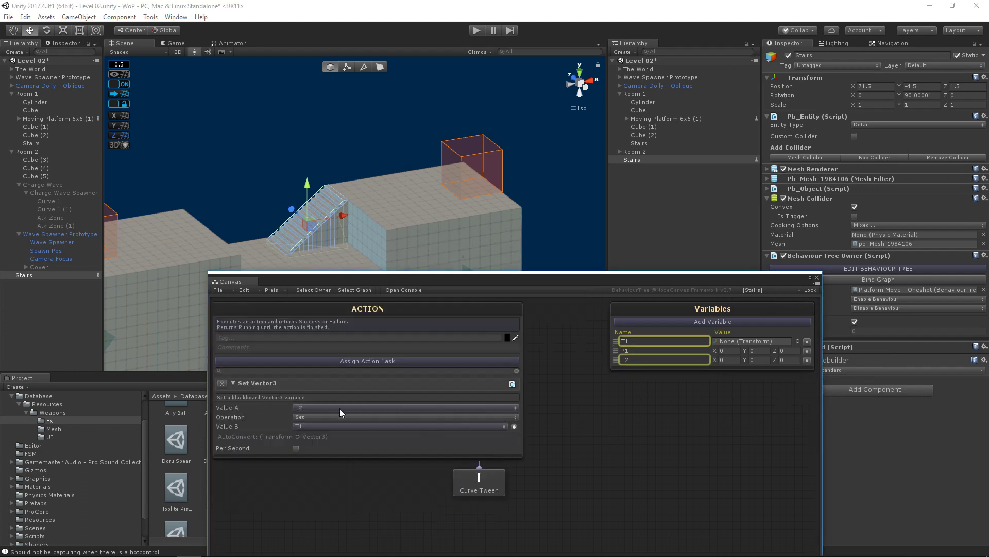
{"action": "middle_click_drag", "start_coordinate": [382, 469], "coordinate": [648, 527]}
{"action": "left_click", "coordinate": [304, 407]}
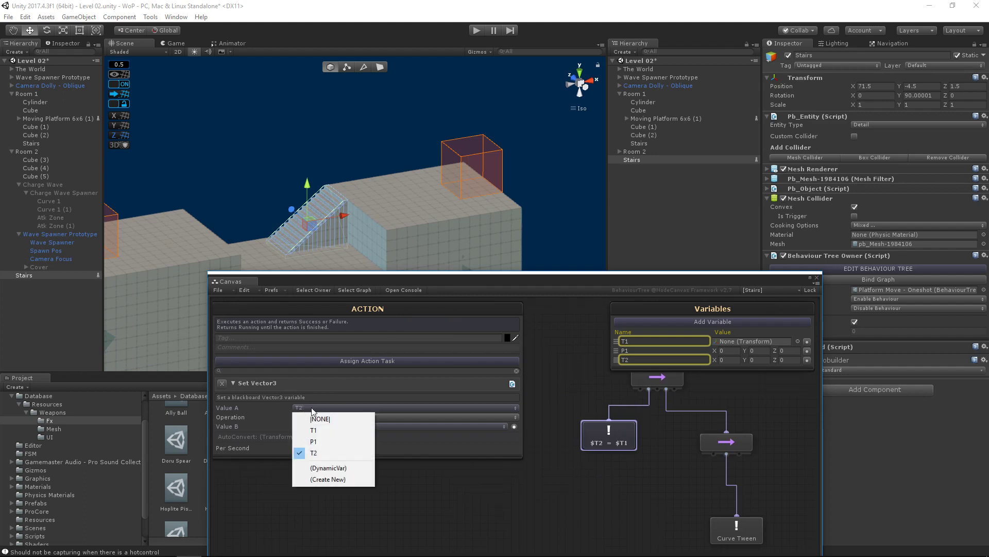
{"action": "left_click", "coordinate": [328, 440]}
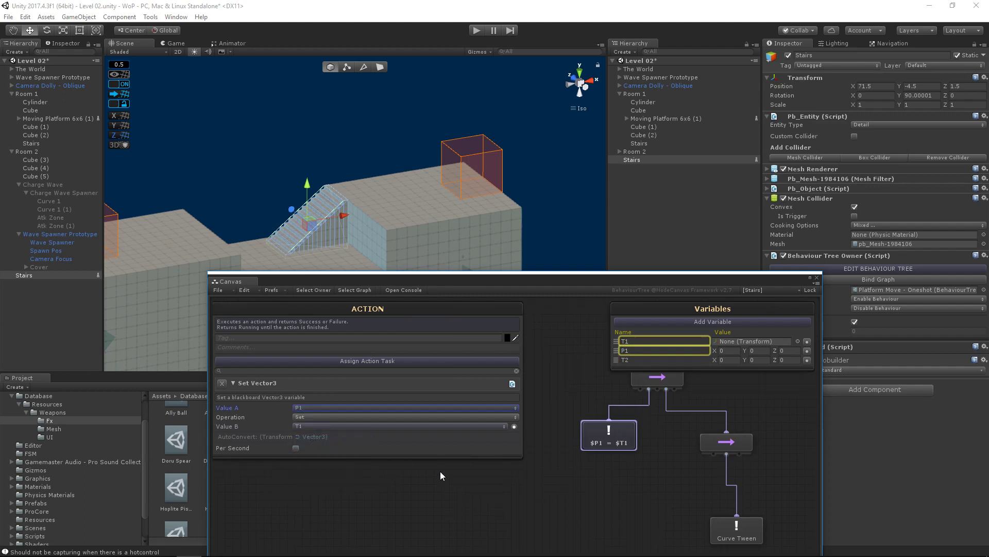
- Deselect the Set Vector3 node and delete the leftover variable T2 from the blackboard
{"action": "left_click", "coordinate": [461, 481]}
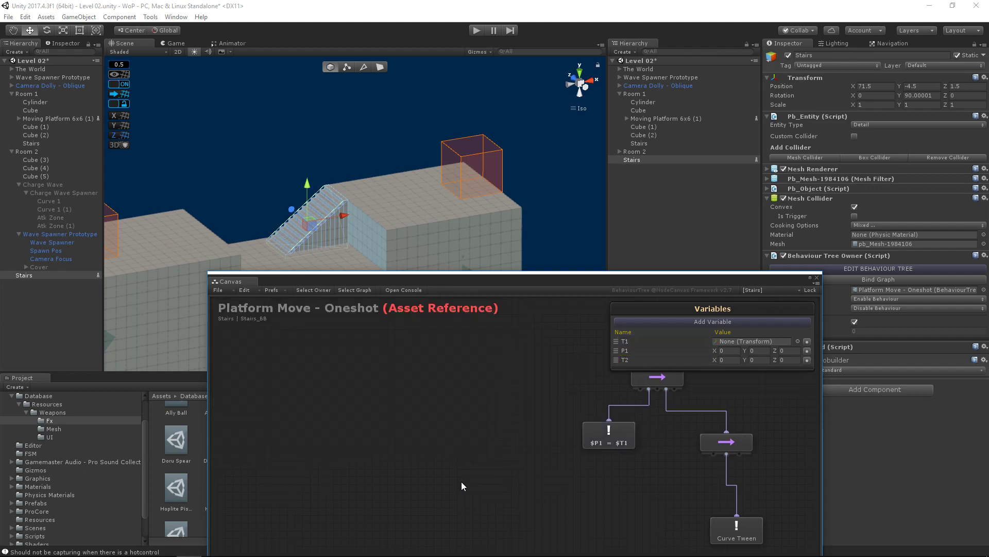
{"action": "left_click", "coordinate": [807, 359]}
{"action": "left_click", "coordinate": [852, 428]}
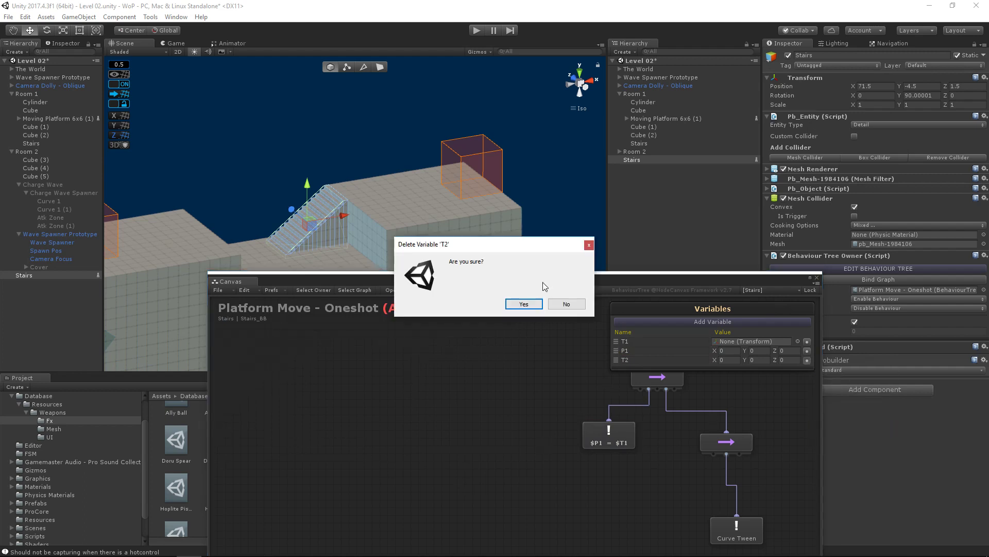
{"action": "left_click", "coordinate": [523, 304]}
- Delete the lower Sequencer and place the Curve Tween node directly beneath the root Sequencer, beside the Set Vector3 node
{"action": "middle_click_drag", "start_coordinate": [544, 385], "coordinate": [433, 361]}
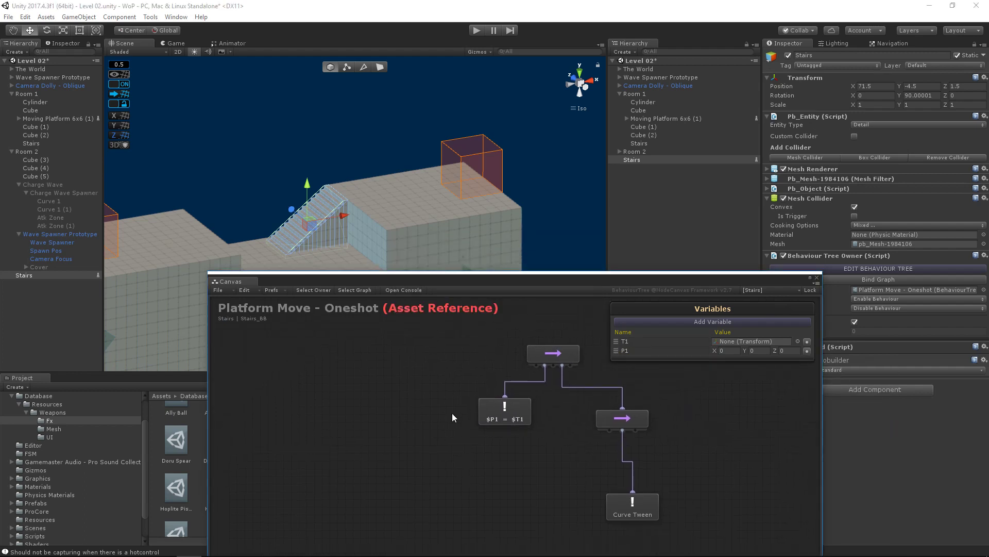
{"action": "middle_click_drag", "start_coordinate": [452, 413], "coordinate": [356, 394]}
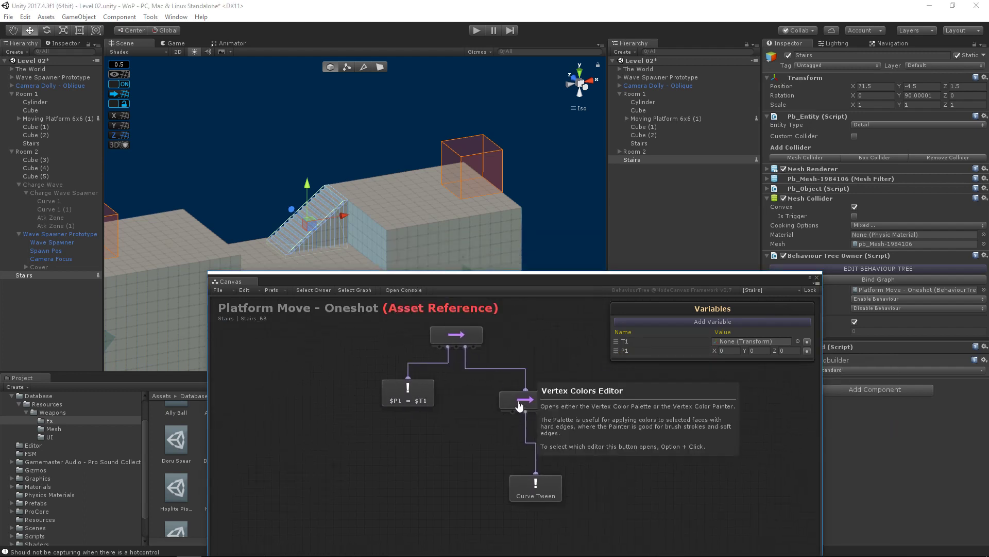
{"action": "left_click_drag", "start_coordinate": [536, 489], "coordinate": [495, 450]}
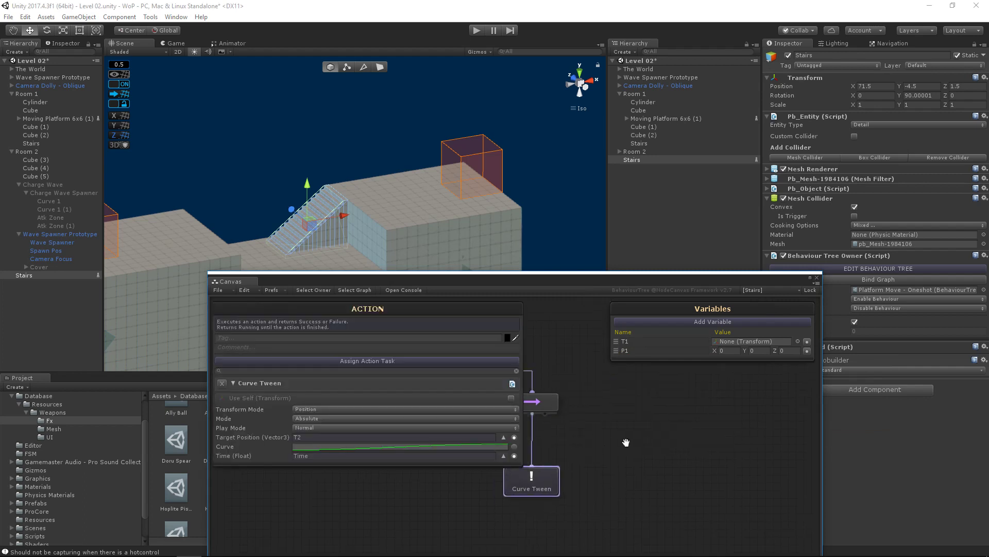
{"action": "middle_click_drag", "start_coordinate": [540, 406], "coordinate": [656, 422]}
{"action": "left_click", "coordinate": [657, 421]}
{"action": "right_click", "coordinate": [658, 423]}
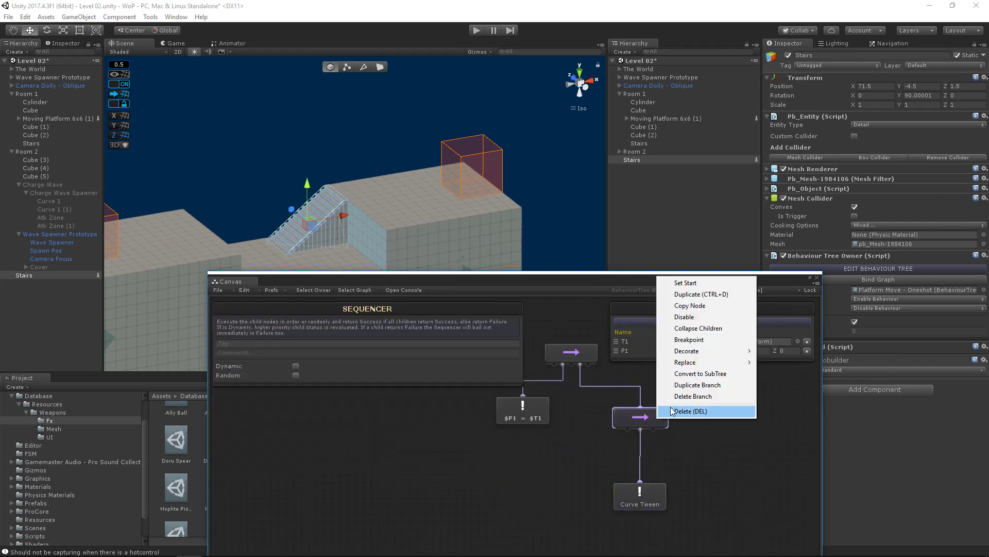
{"action": "left_click", "coordinate": [669, 411]}
{"action": "left_click_drag", "start_coordinate": [640, 498], "coordinate": [625, 417]}
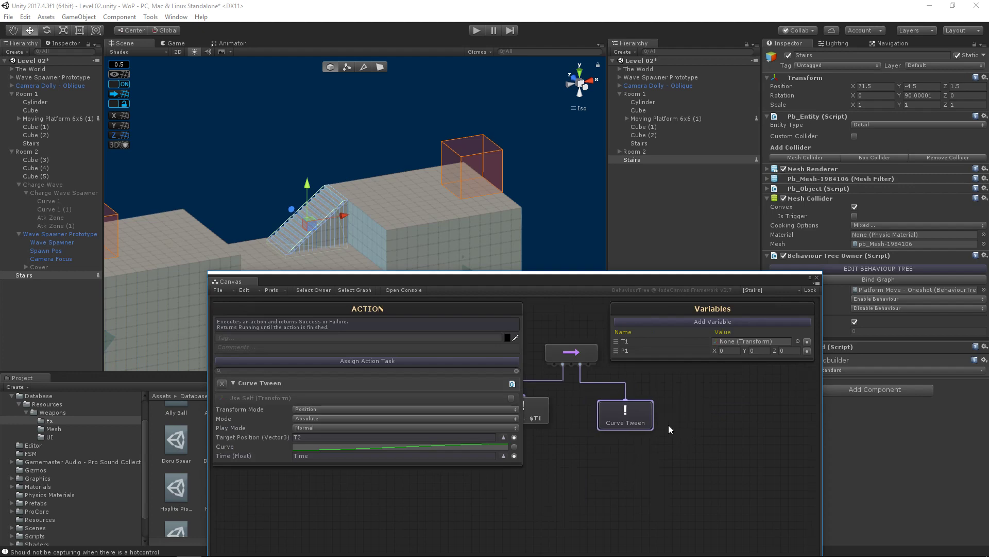
- Set the Curve Tween's Target Position to the blackboard variable P1
{"action": "left_click_drag", "start_coordinate": [631, 281], "coordinate": [573, 93]}
{"action": "middle_click_drag", "start_coordinate": [493, 236], "coordinate": [536, 364]}
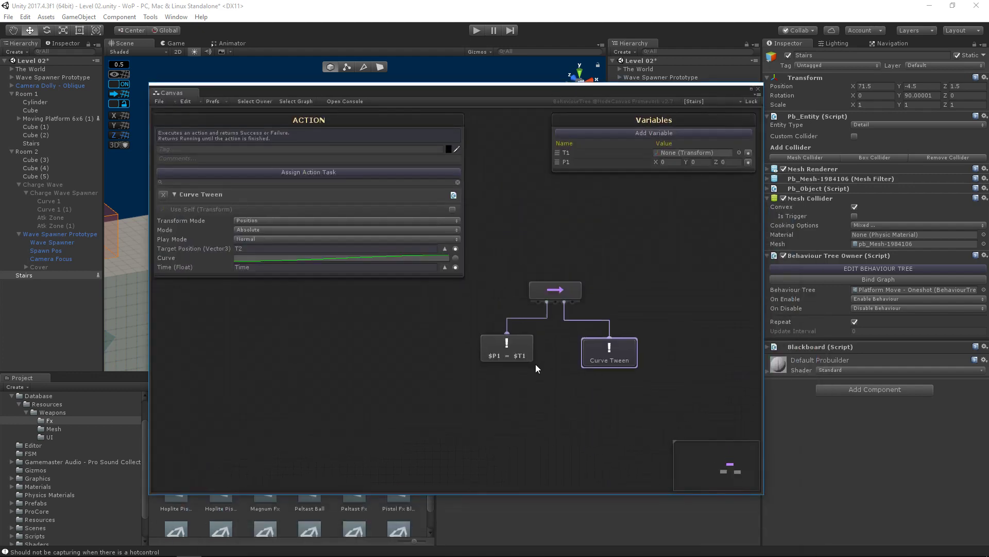
{"action": "left_click", "coordinate": [421, 123]}
{"action": "middle_click_drag", "start_coordinate": [503, 317], "coordinate": [422, 279]}
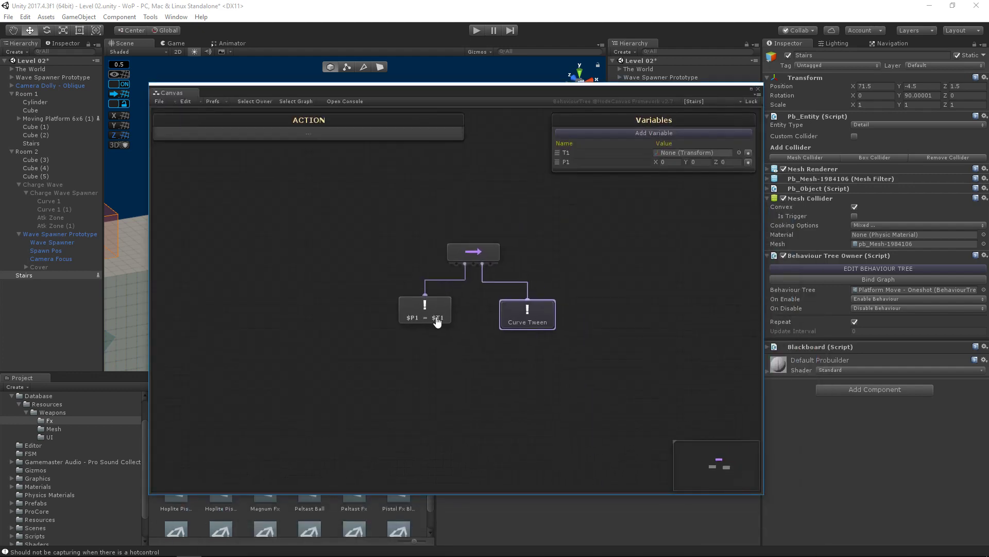
{"action": "left_click", "coordinate": [434, 320]}
{"action": "left_click", "coordinate": [370, 125]}
{"action": "left_click", "coordinate": [517, 324]}
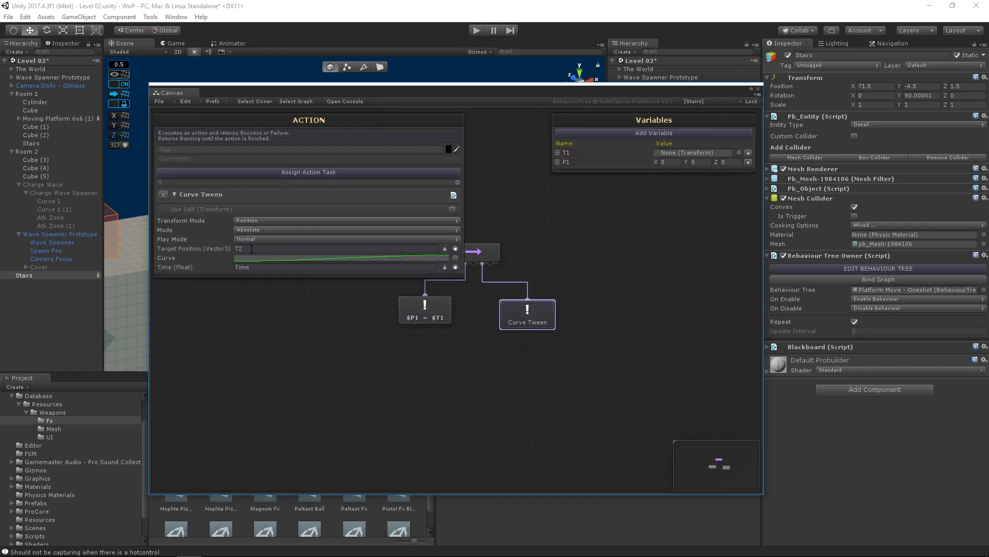
{"action": "left_click", "coordinate": [456, 248]}
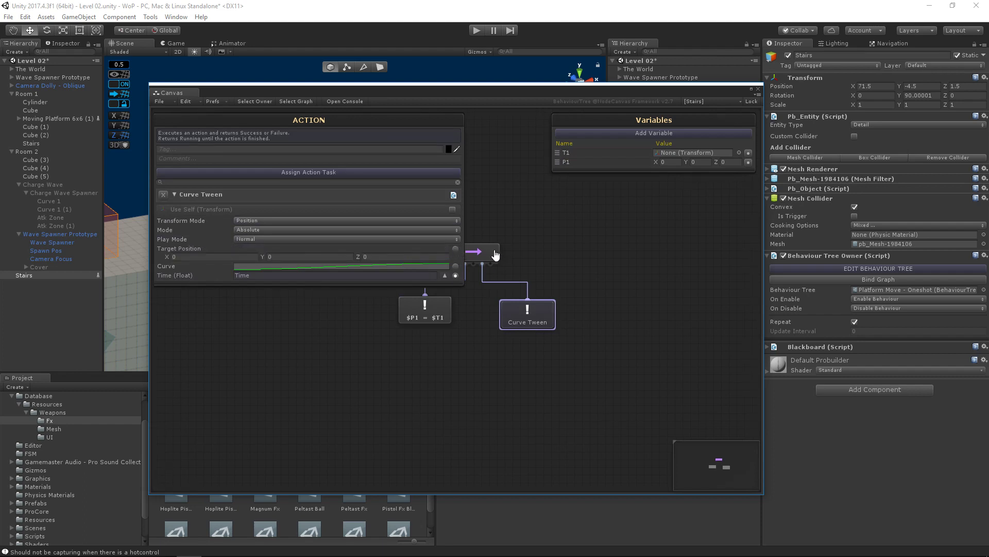
{"action": "left_click", "coordinate": [456, 249]}
{"action": "left_click", "coordinate": [272, 249]}
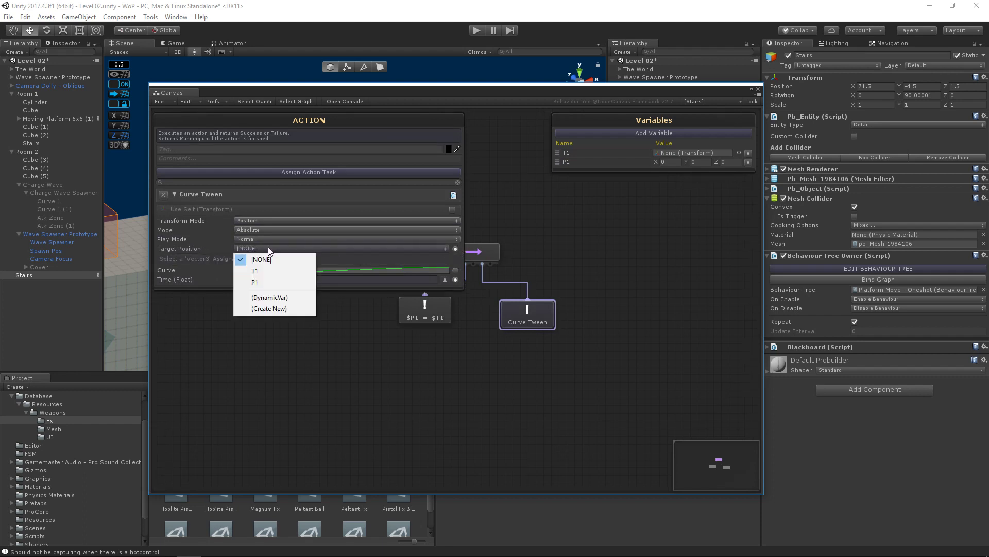
{"action": "left_click", "coordinate": [274, 282]}
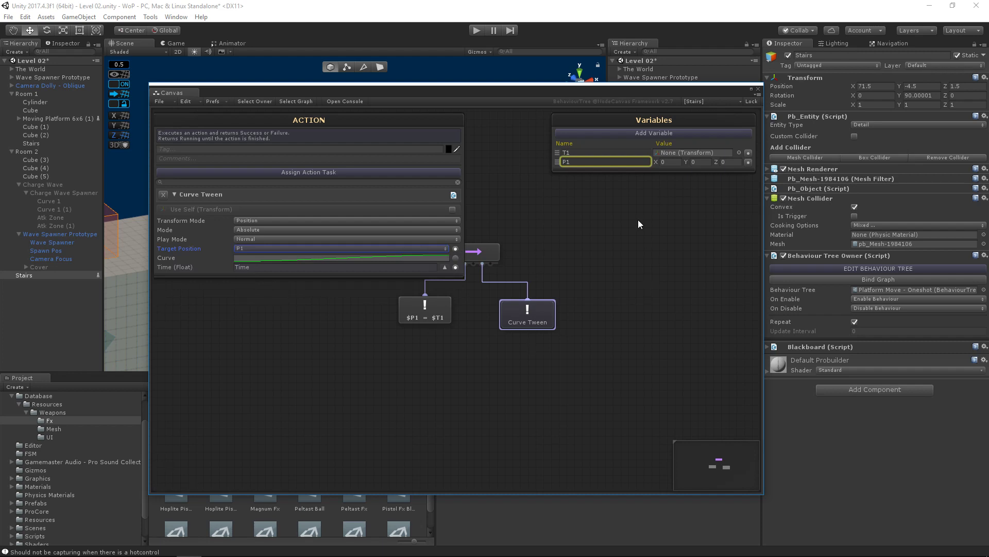
- Add a Float variable named Time with value 2 to the blackboard and close the behaviour tree canvas
{"action": "left_click", "coordinate": [671, 135]}
{"action": "mouse_move", "coordinate": [727, 142]}
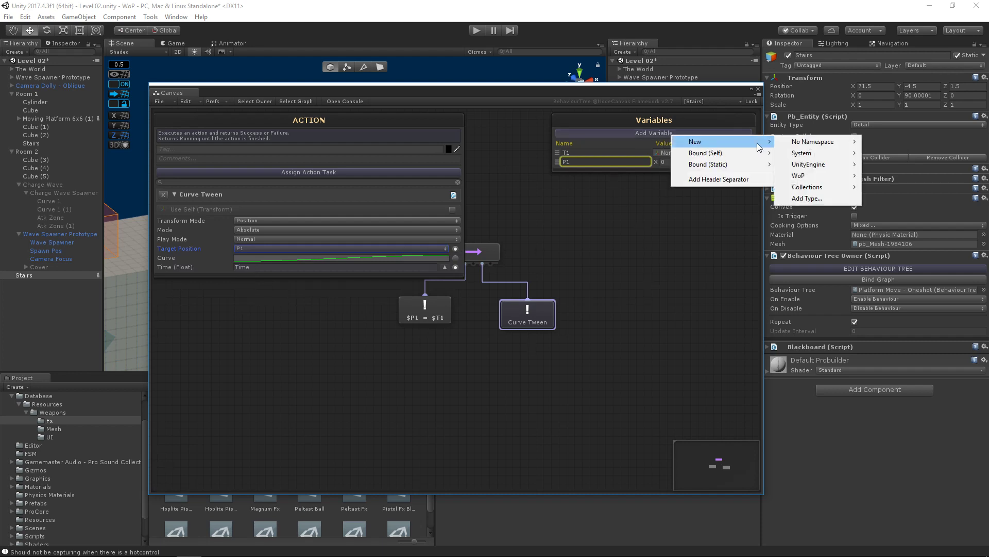
{"action": "mouse_move", "coordinate": [802, 156]}
{"action": "left_click", "coordinate": [876, 188]}
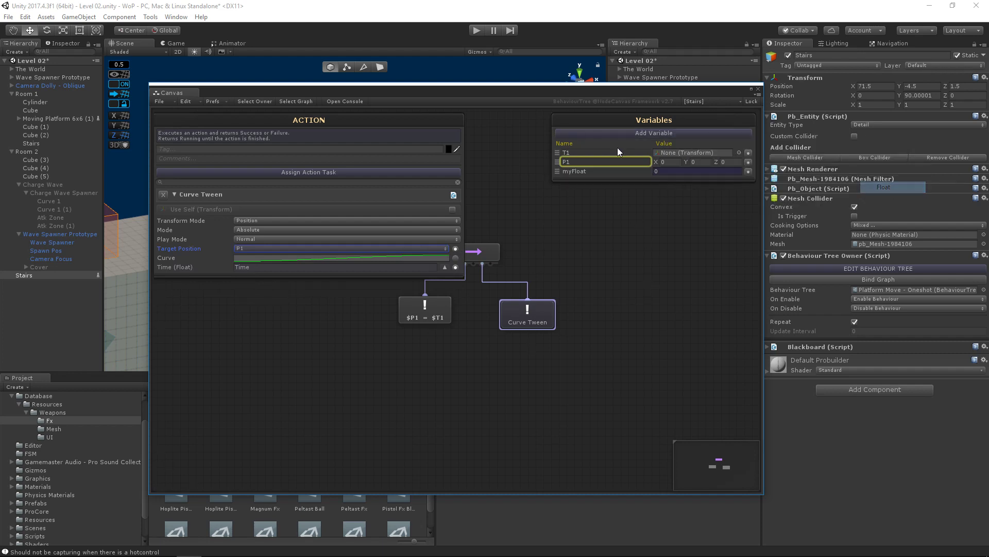
{"action": "left_click", "coordinate": [601, 172]}
{"action": "type", "text": "T"}
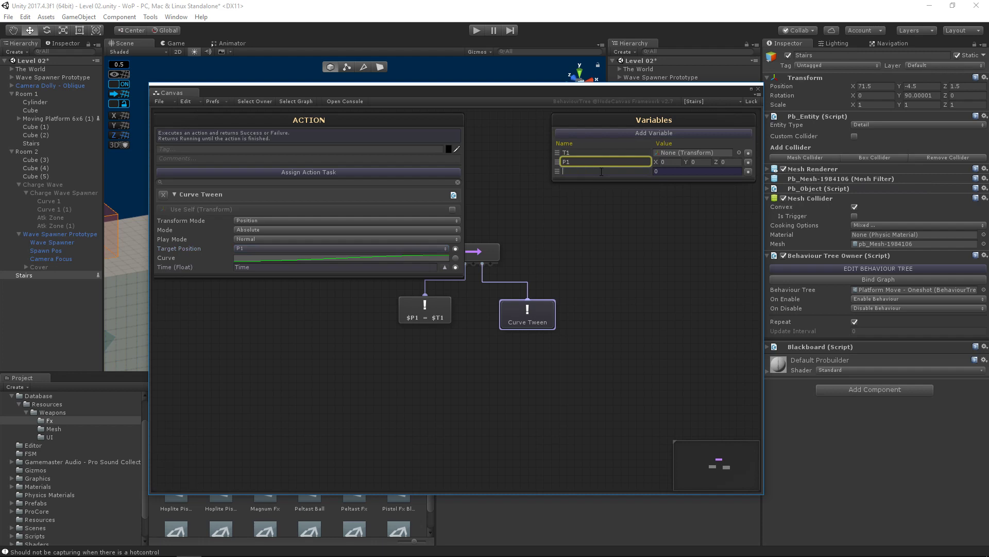
{"action": "type", "text": "Time"}
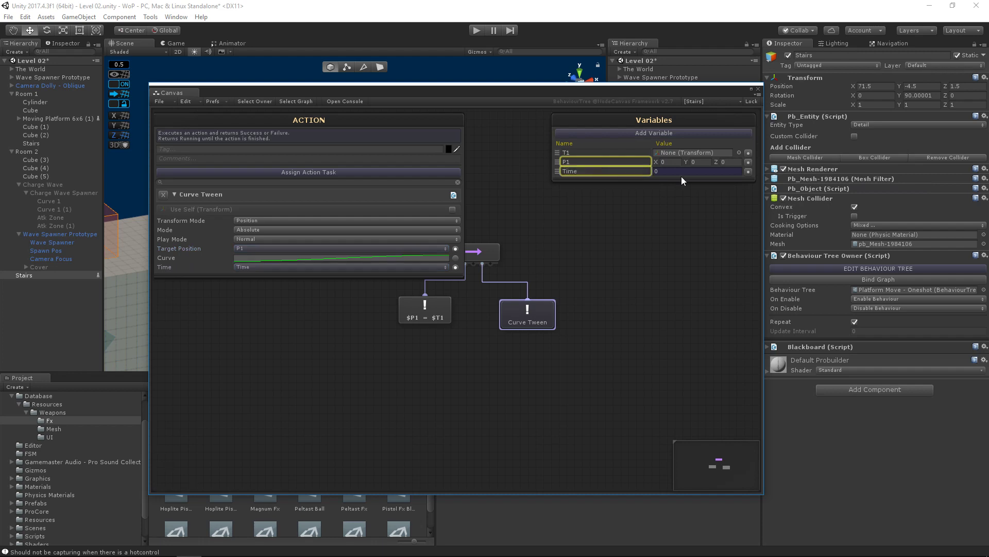
{"action": "left_click", "coordinate": [684, 173]}
{"action": "left_click", "coordinate": [348, 122]}
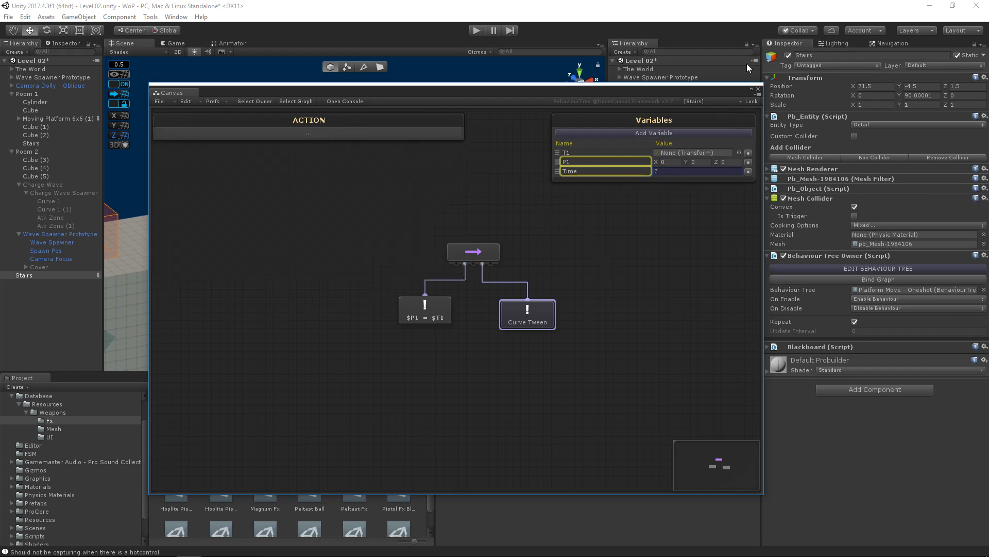
{"action": "left_click", "coordinate": [758, 89]}
- Create an empty child GameObject under the root-level Stairs object
{"action": "scroll", "coordinate": [391, 245], "scroll_direction": "up", "scroll_amount": 3}
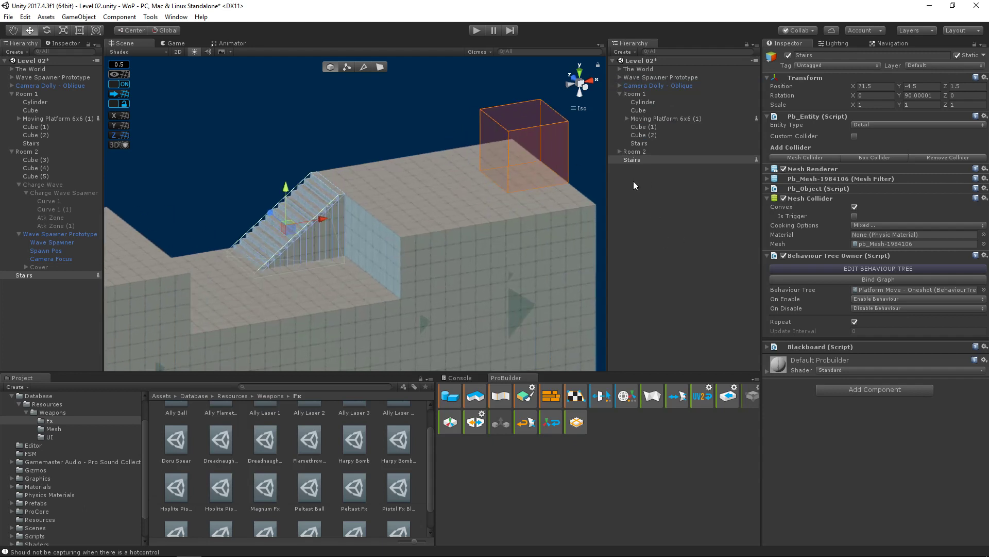
{"action": "right_click", "coordinate": [635, 162]}
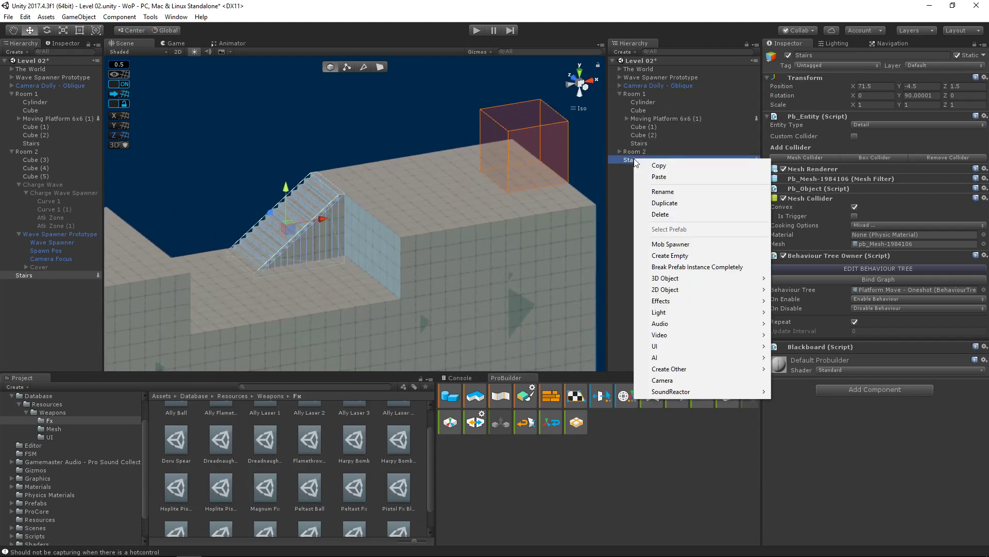
{"action": "left_click", "coordinate": [670, 255]}
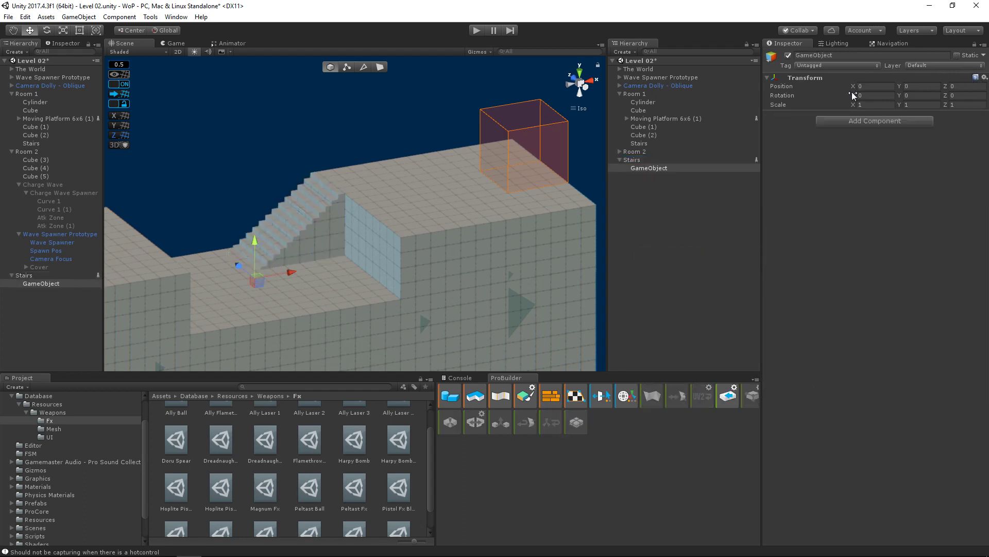
- Compare the positions of Stairs and its empty child, and switch the transform handle from Center to Pivot
{"action": "left_click", "coordinate": [643, 161]}
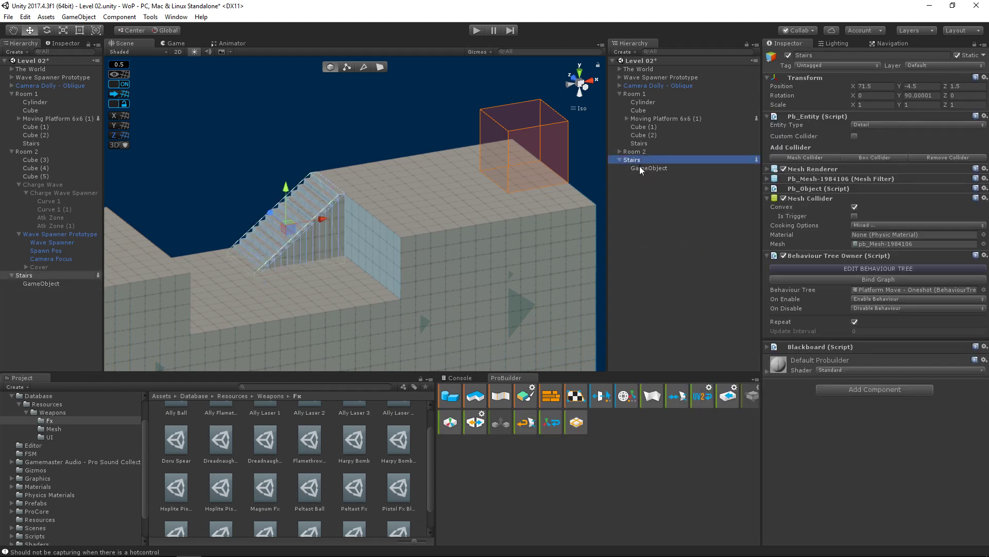
{"action": "left_click", "coordinate": [640, 167]}
{"action": "right_click_drag", "start_coordinate": [353, 269], "coordinate": [612, 177]}
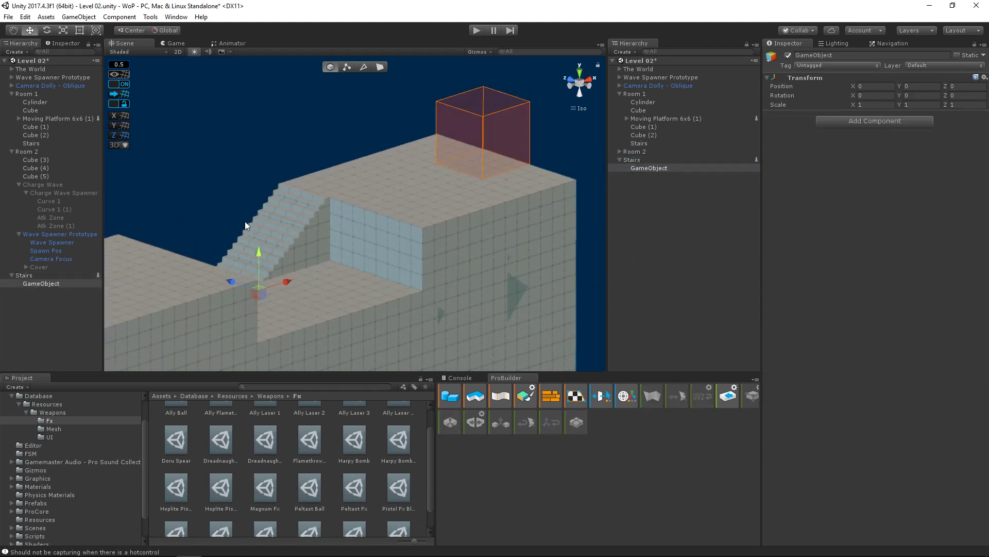
{"action": "right_click_drag", "start_coordinate": [247, 226], "coordinate": [214, 208]}
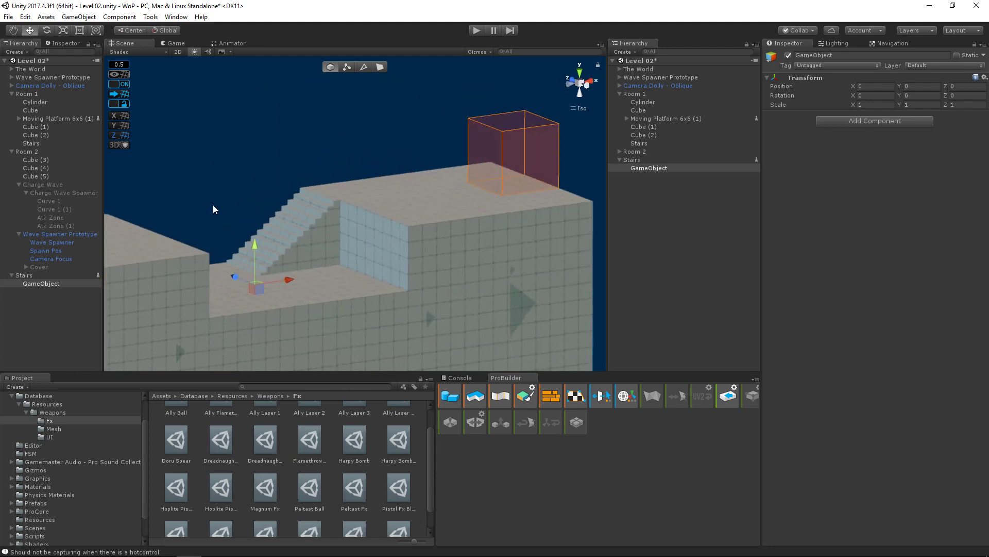
{"action": "left_click", "coordinate": [641, 159]}
{"action": "right_click_drag", "start_coordinate": [455, 230], "coordinate": [358, 250]}
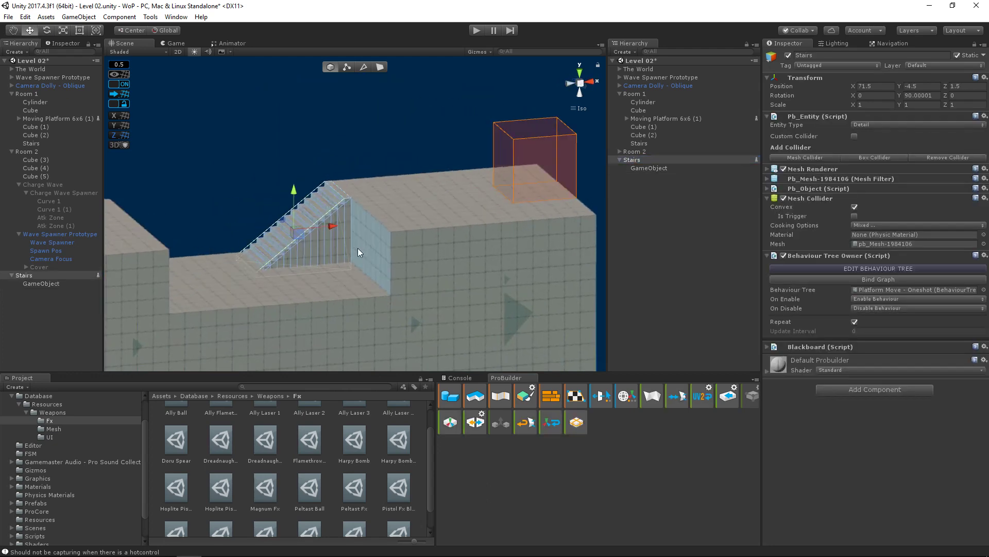
{"action": "left_click", "coordinate": [131, 30]}
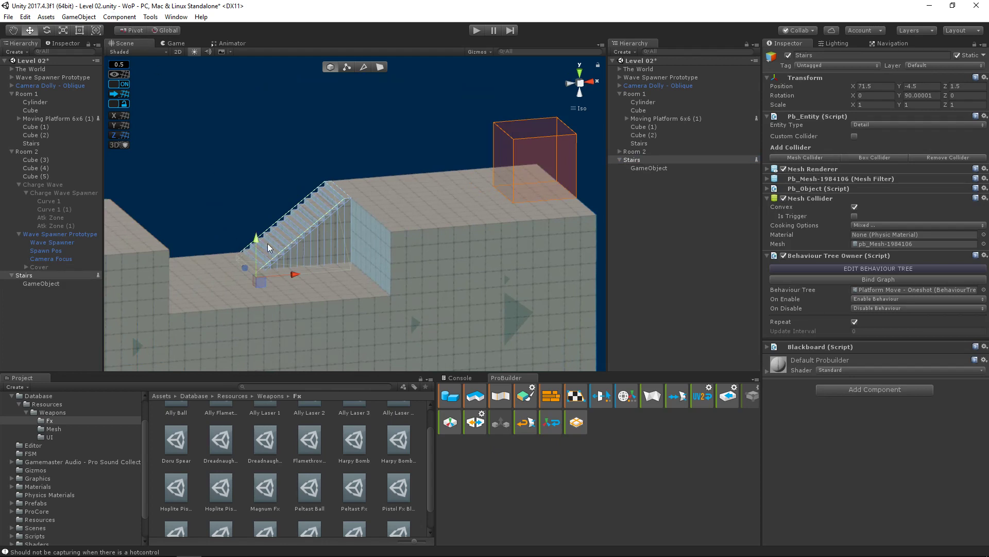
- Add a Bound Visualizer component to the stairs' child GameObject with Radius 0.5 and Shape Sphere
{"action": "left_click", "coordinate": [640, 168]}
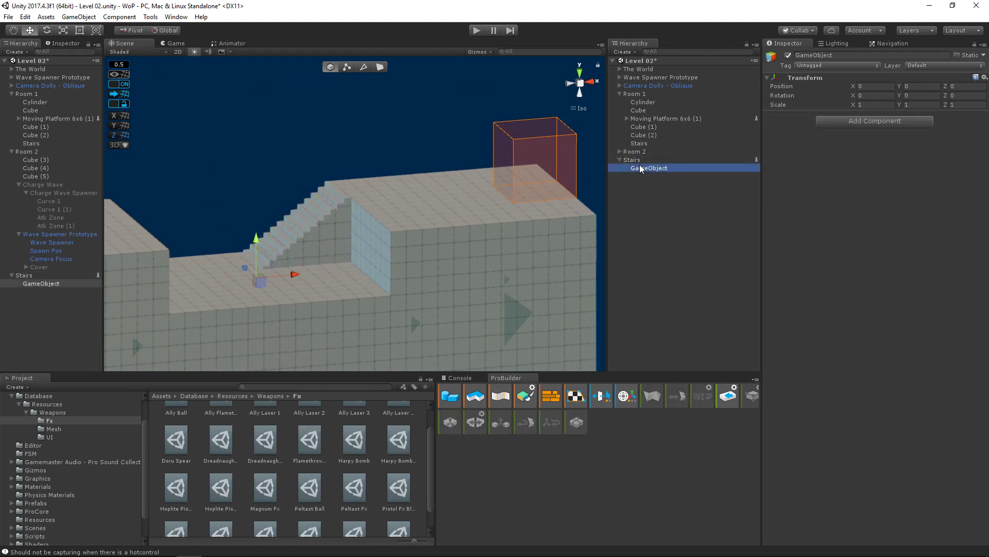
{"action": "left_click", "coordinate": [876, 120]}
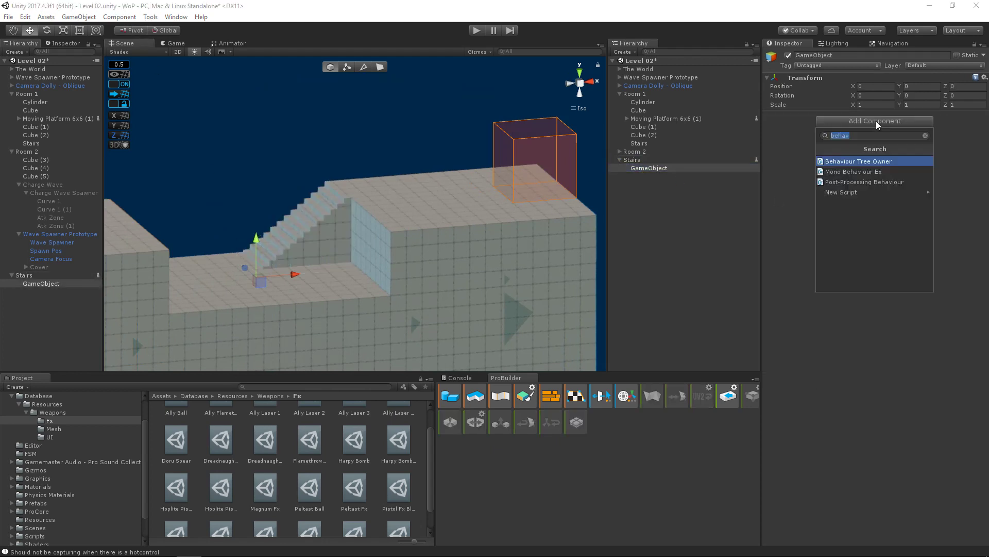
{"action": "type", "text": "bound"}
{"action": "key", "text": "Return"}
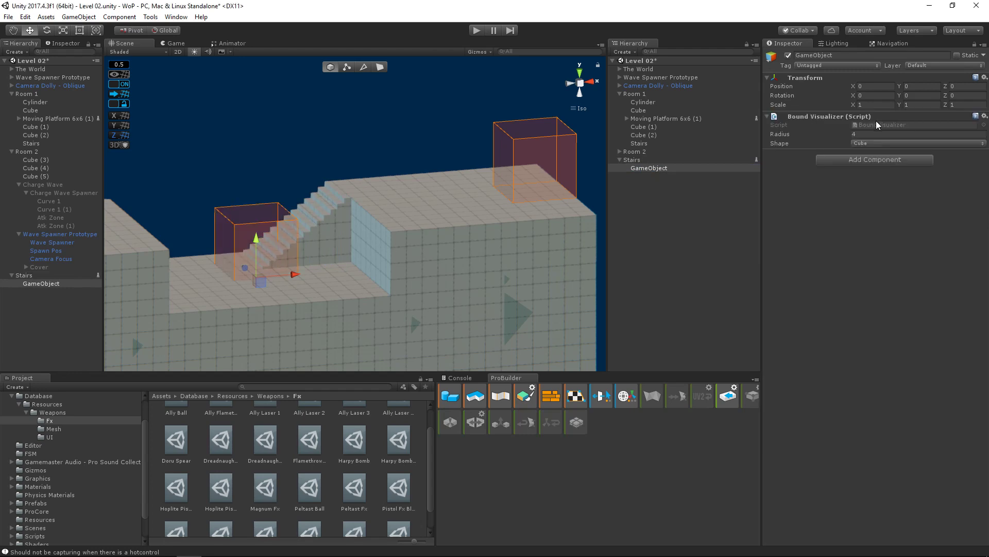
{"action": "left_click", "coordinate": [864, 135]}
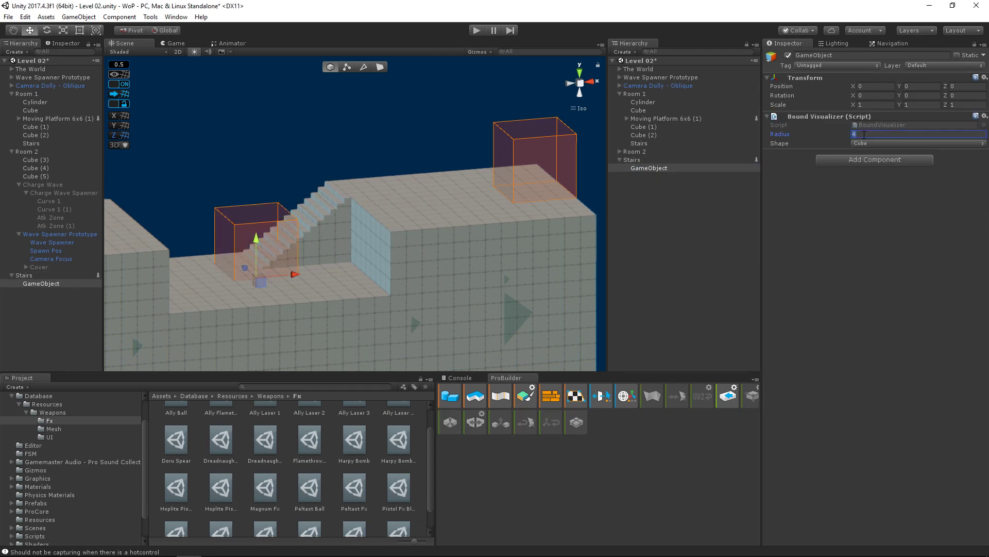
{"action": "key", "text": "BackSpace"}
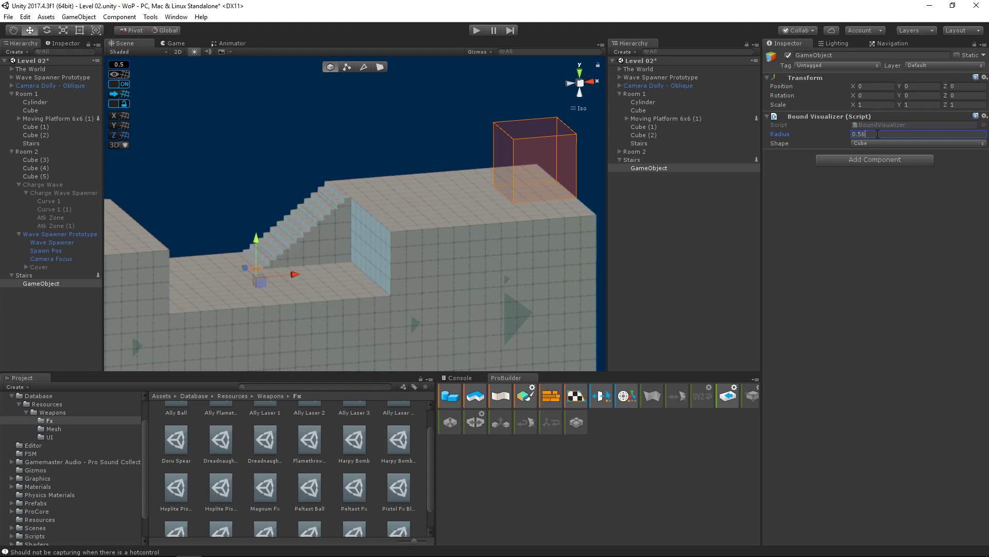
{"action": "left_click", "coordinate": [870, 144]}
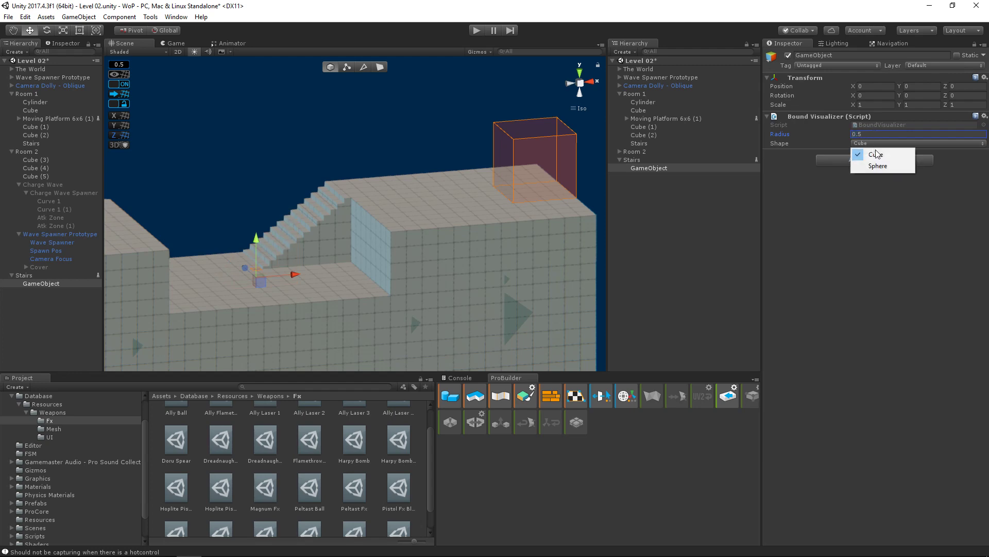
{"action": "left_click", "coordinate": [877, 164]}
- Examine the moving platform and its sphere target markers elsewhere in the level as a reference for the stairs' marker
{"action": "scroll", "coordinate": [344, 215], "scroll_direction": "down", "scroll_amount": 2}
{"action": "scroll", "coordinate": [298, 248], "scroll_direction": "up", "scroll_amount": 7}
{"action": "left_click_drag", "start_coordinate": [299, 247], "coordinate": [384, 283], "text": "alt"}
{"action": "middle_click_drag", "start_coordinate": [216, 289], "coordinate": [578, 196]}
{"action": "middle_click_drag", "start_coordinate": [242, 301], "coordinate": [408, 237]}
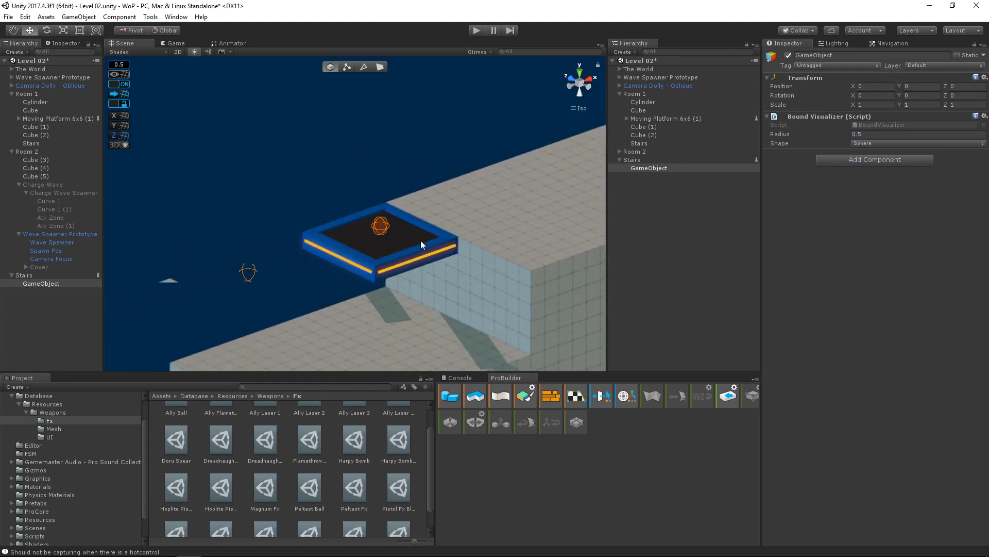
{"action": "scroll", "coordinate": [421, 240], "scroll_direction": "down", "scroll_amount": 5}
{"action": "left_click_drag", "start_coordinate": [420, 240], "coordinate": [327, 238], "text": "alt"}
{"action": "middle_click_drag", "start_coordinate": [258, 221], "coordinate": [407, 230]}
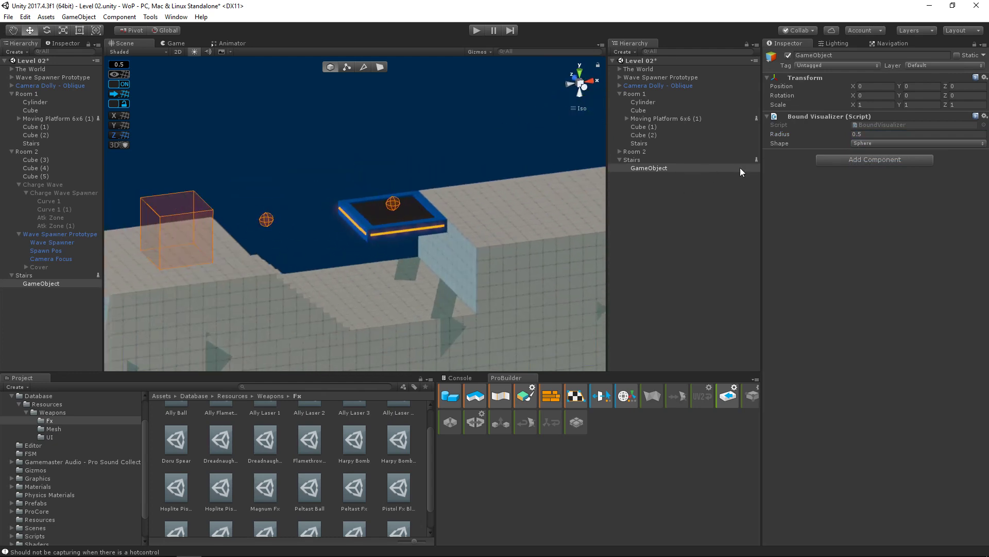
{"action": "middle_click_drag", "start_coordinate": [453, 198], "coordinate": [634, 212]}
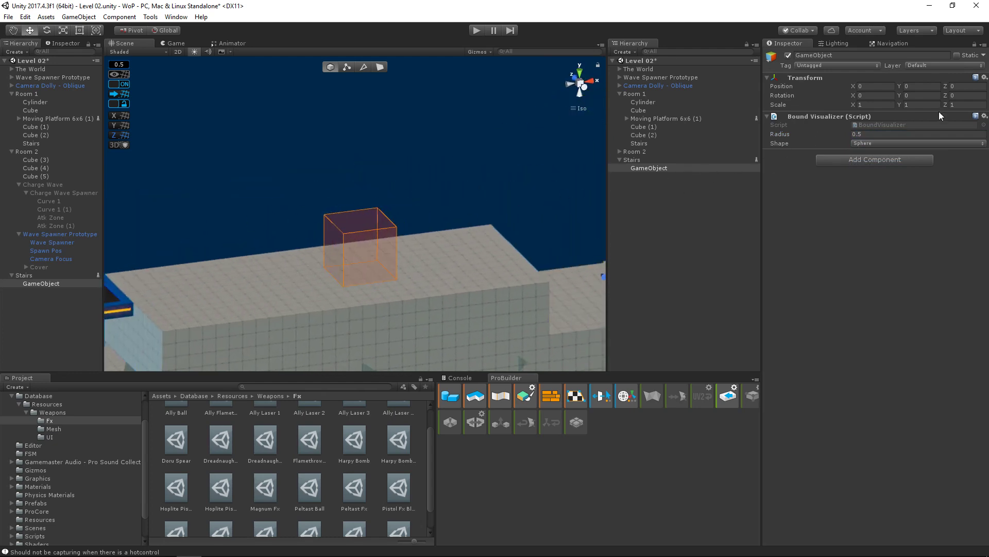
- Open the Bound Visualizer script in Visual Studio, examine its editor-only gizmo drawing code, close the file and return to Unity
{"action": "left_click", "coordinate": [984, 116]}
{"action": "left_click", "coordinate": [928, 241]}
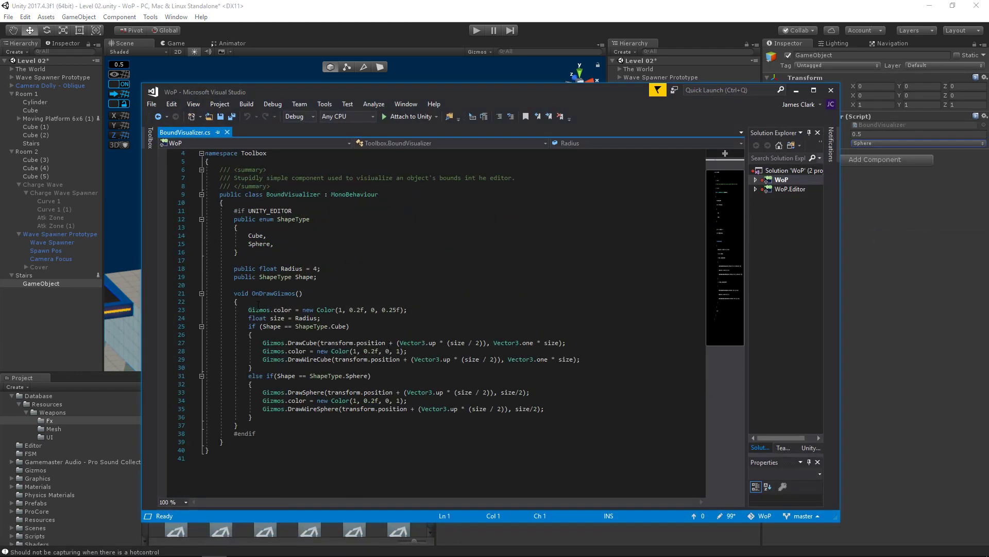
{"action": "left_click_drag", "start_coordinate": [242, 285], "coordinate": [328, 400]}
{"action": "scroll", "coordinate": [327, 400], "scroll_direction": "down", "scroll_amount": 3}
{"action": "scroll", "coordinate": [304, 337], "scroll_direction": "up", "scroll_amount": 4}
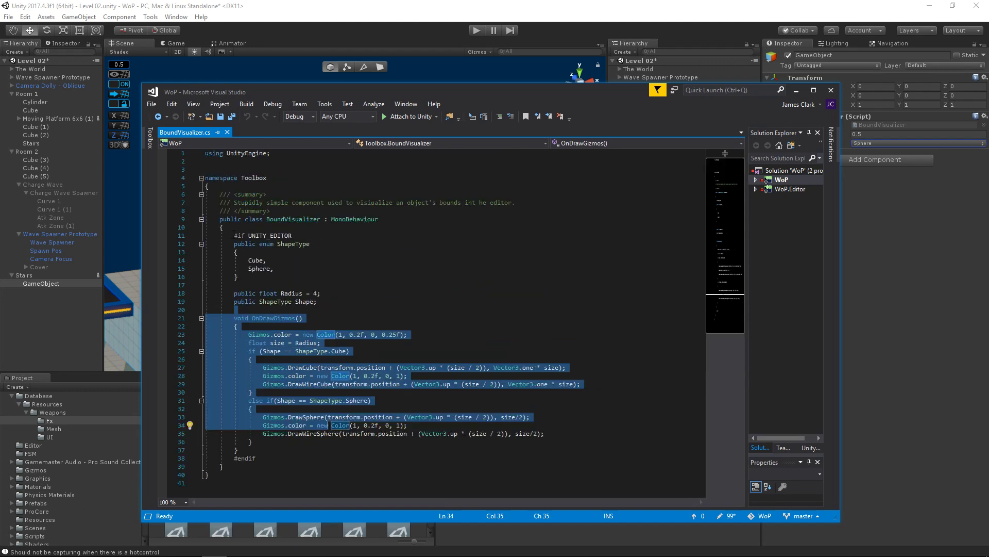
{"action": "left_click_drag", "start_coordinate": [234, 236], "coordinate": [256, 458]}
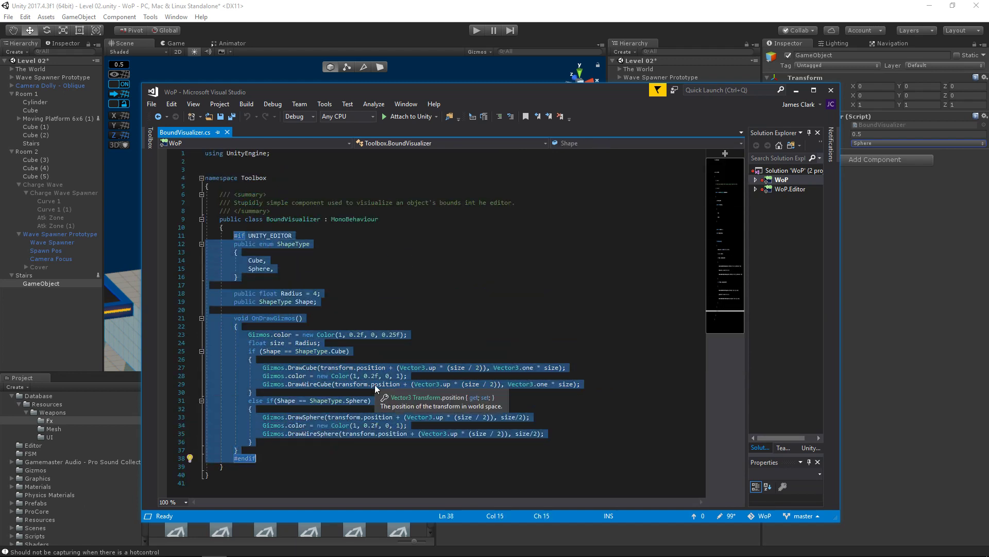
{"action": "left_click", "coordinate": [320, 268]}
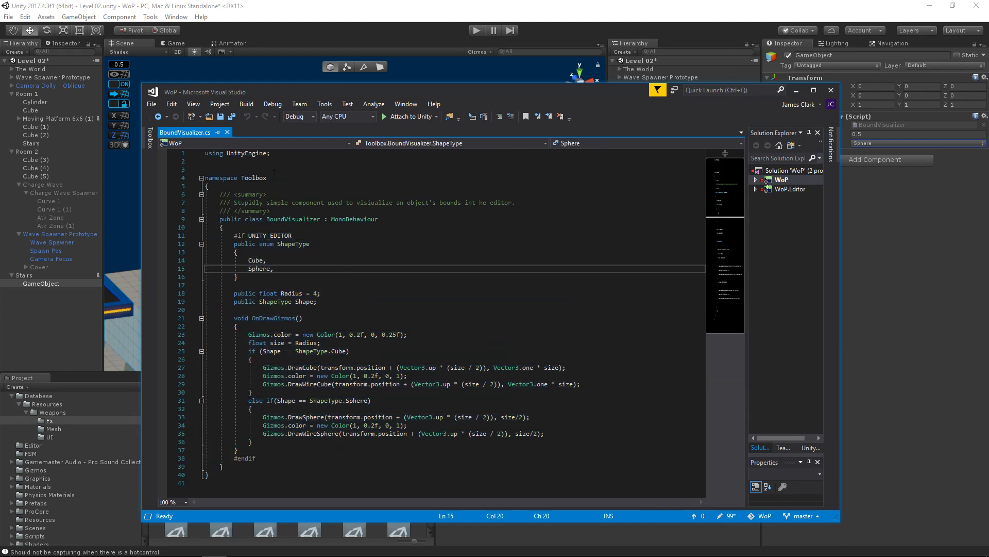
{"action": "left_click", "coordinate": [227, 132]}
{"action": "left_click", "coordinate": [344, 21]}
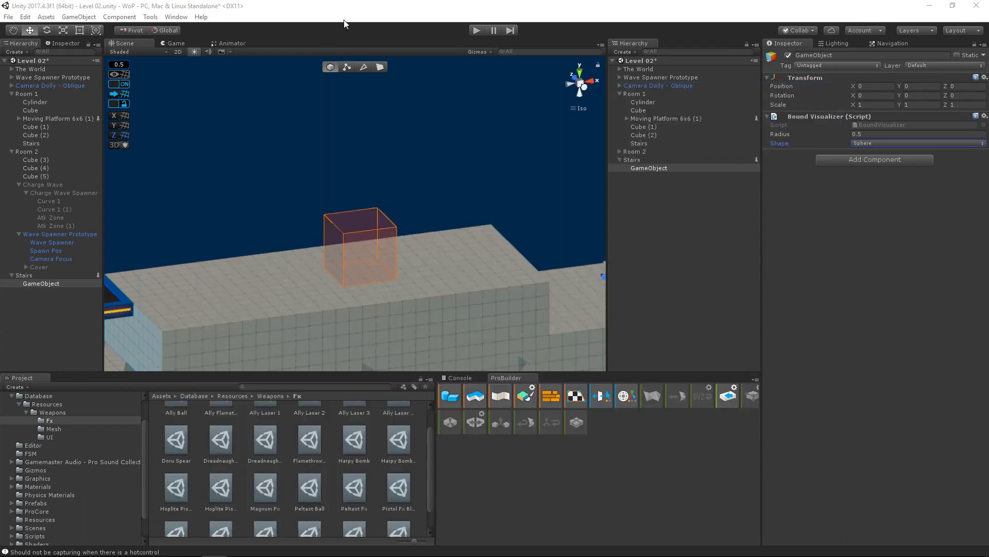
- Rename the empty child GameObject under Stairs as P1
{"action": "scroll", "coordinate": [475, 221], "scroll_direction": "down", "scroll_amount": 3}
{"action": "middle_click_drag", "start_coordinate": [516, 210], "coordinate": [296, 247]}
{"action": "scroll", "coordinate": [406, 253], "scroll_direction": "up", "scroll_amount": 9}
{"action": "middle_click_drag", "start_coordinate": [437, 247], "coordinate": [417, 172]}
{"action": "left_click", "coordinate": [881, 54]}
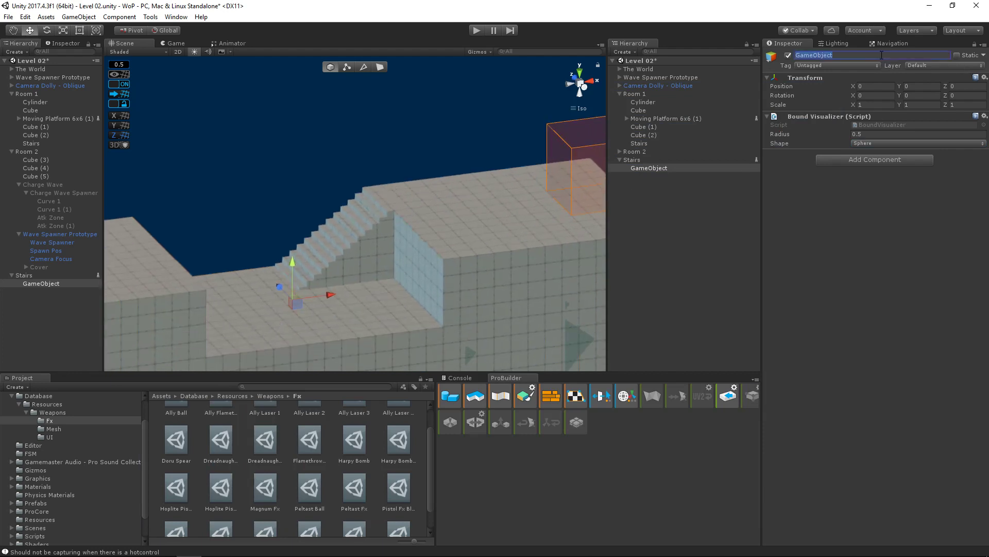
{"action": "type", "text": "P1"}
{"action": "key", "text": "Return"}
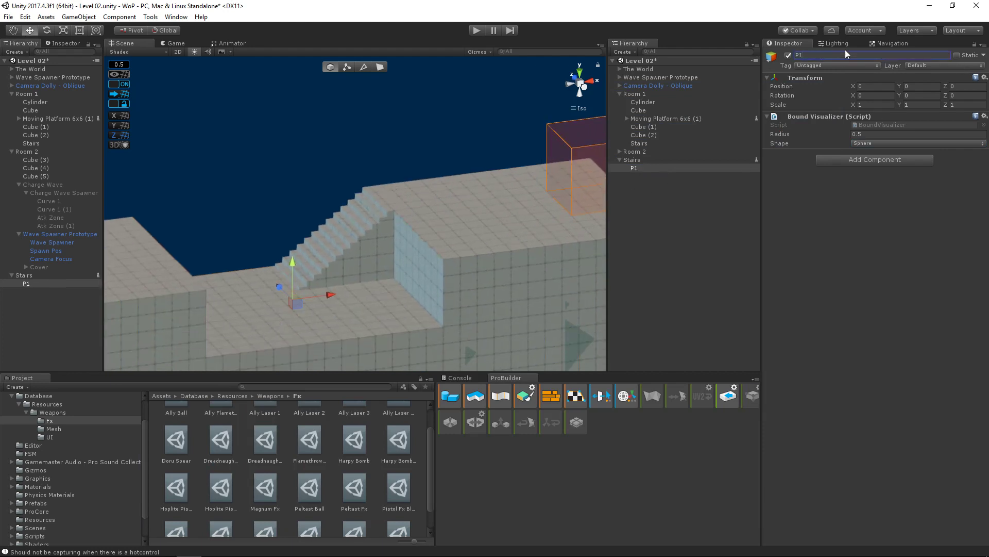
- Assign the P1 object to the T1 variable in the Stairs object's Blackboard
{"action": "left_click", "coordinate": [632, 160]}
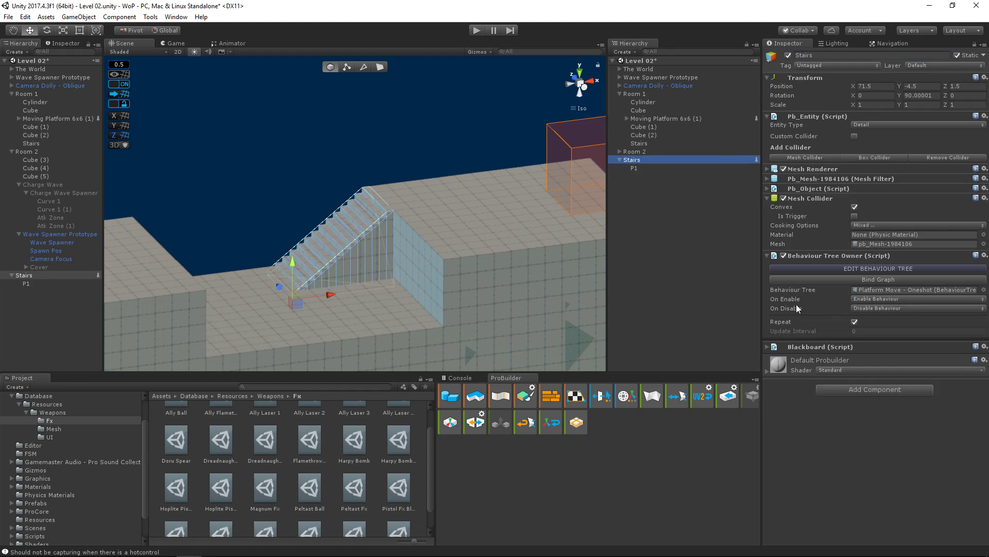
{"action": "left_click", "coordinate": [768, 346]}
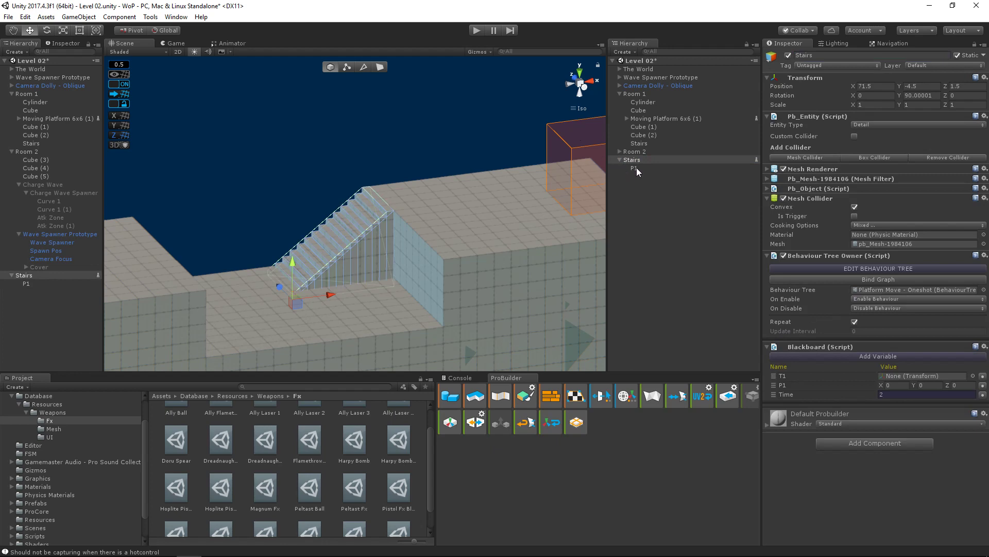
{"action": "left_click_drag", "start_coordinate": [636, 168], "coordinate": [821, 395]}
{"action": "left_click_drag", "start_coordinate": [876, 382], "coordinate": [896, 376]}
{"action": "scroll", "coordinate": [401, 226], "scroll_direction": "up", "scroll_amount": 5}
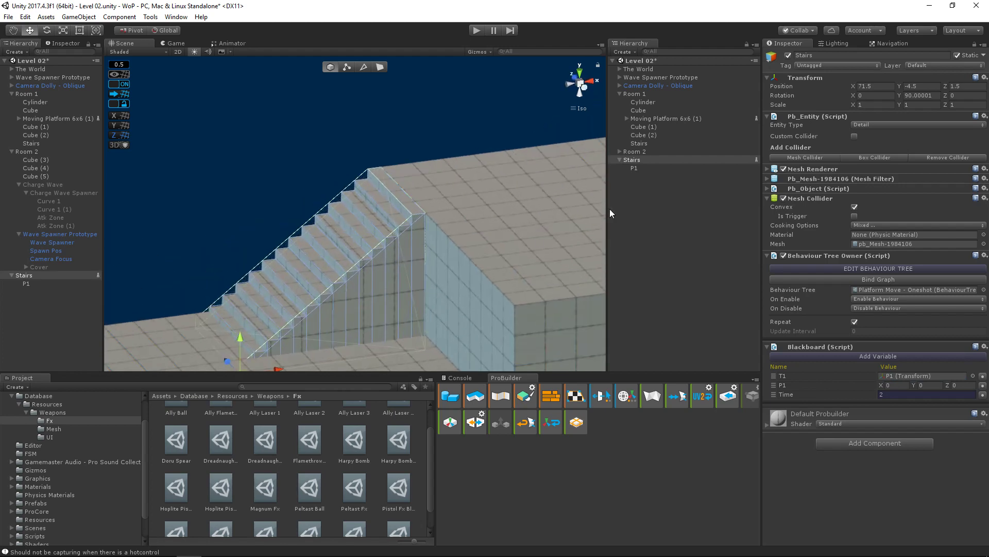
- Unparent P1 from Stairs and lower the Stairs object to Y -9 so it sits inside the floor
{"action": "left_click", "coordinate": [639, 168]}
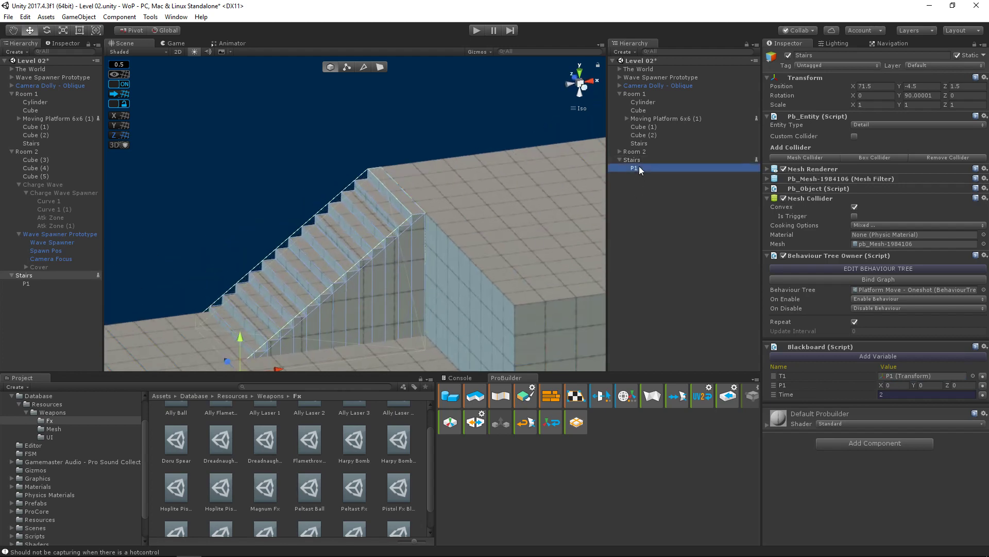
{"action": "left_click", "coordinate": [635, 159]}
{"action": "middle_click_drag", "start_coordinate": [361, 227], "coordinate": [418, 171]}
{"action": "scroll", "coordinate": [417, 171], "scroll_direction": "down", "scroll_amount": 5}
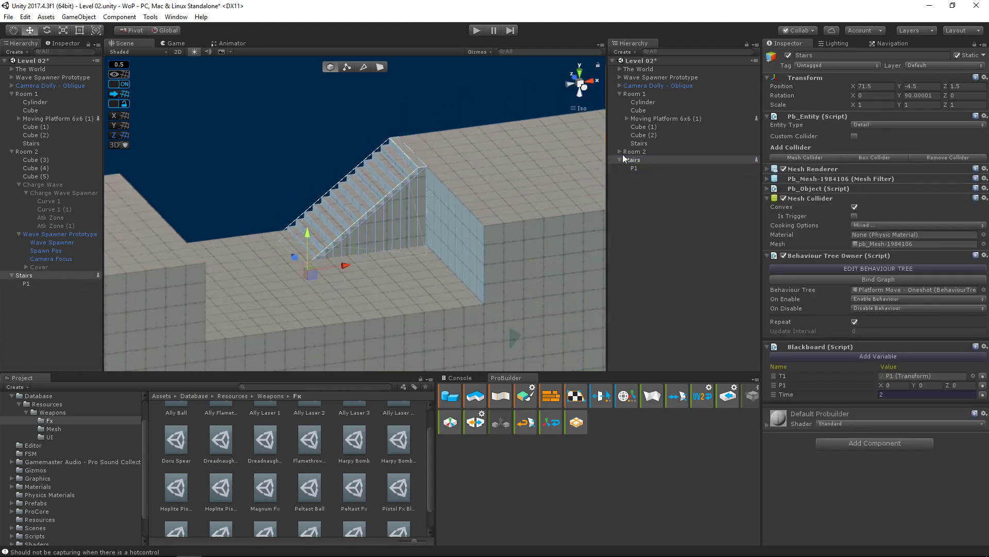
{"action": "double_click", "coordinate": [632, 168]}
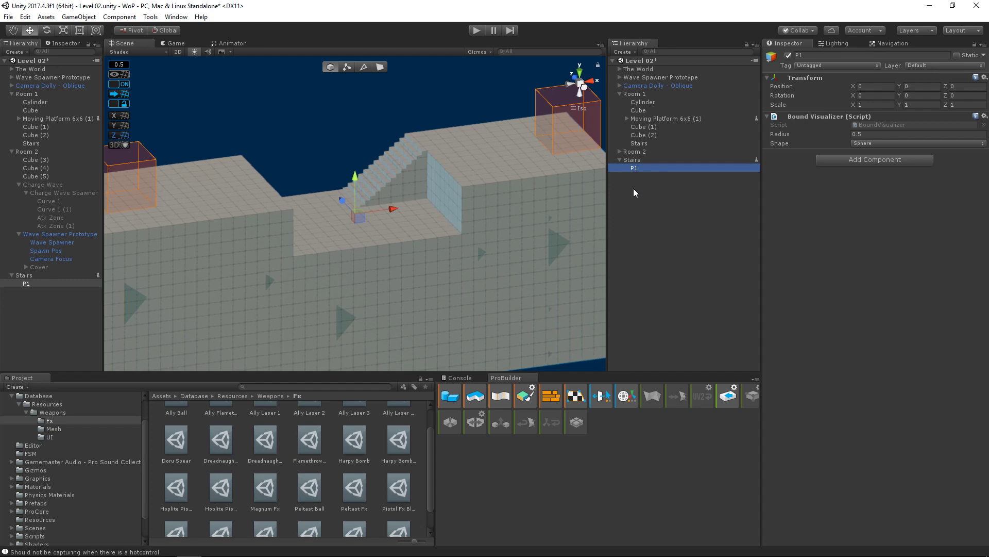
{"action": "left_click", "coordinate": [633, 188]}
{"action": "left_click", "coordinate": [637, 169]}
{"action": "left_click", "coordinate": [632, 160]}
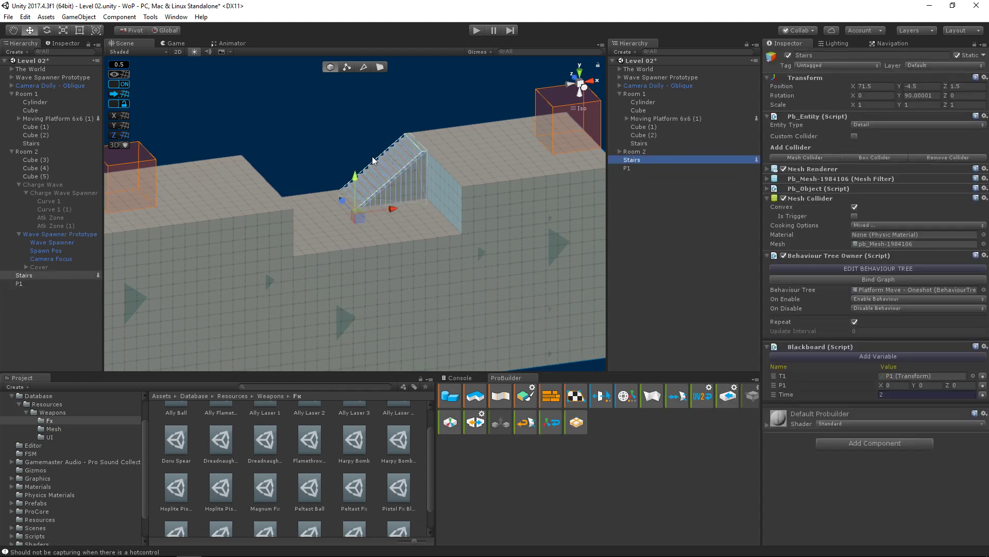
{"action": "left_click_drag", "start_coordinate": [359, 172], "coordinate": [357, 226]}
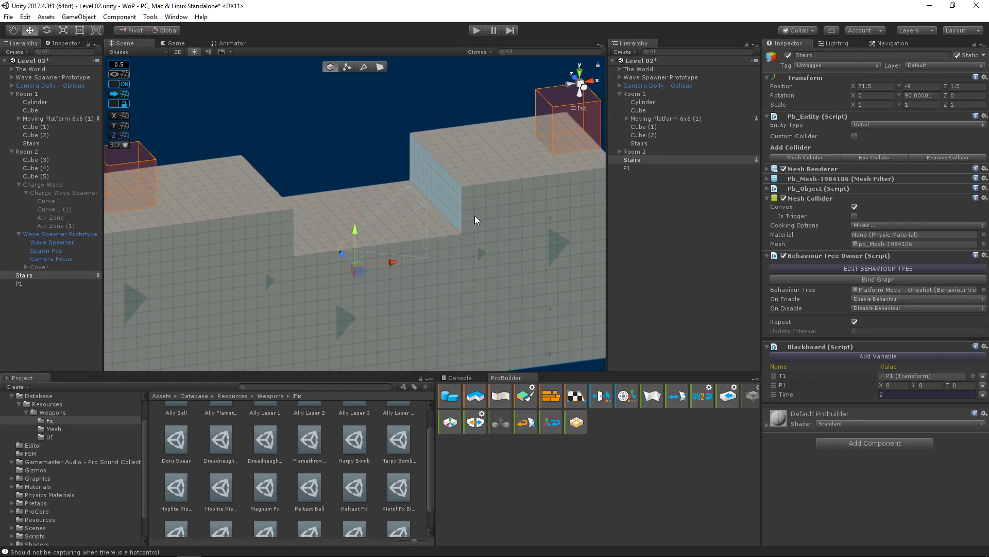
- Parent P1 back under Stairs, keeping the marker at the stairs' raised position
{"action": "right_click_drag", "start_coordinate": [436, 235], "coordinate": [554, 249]}
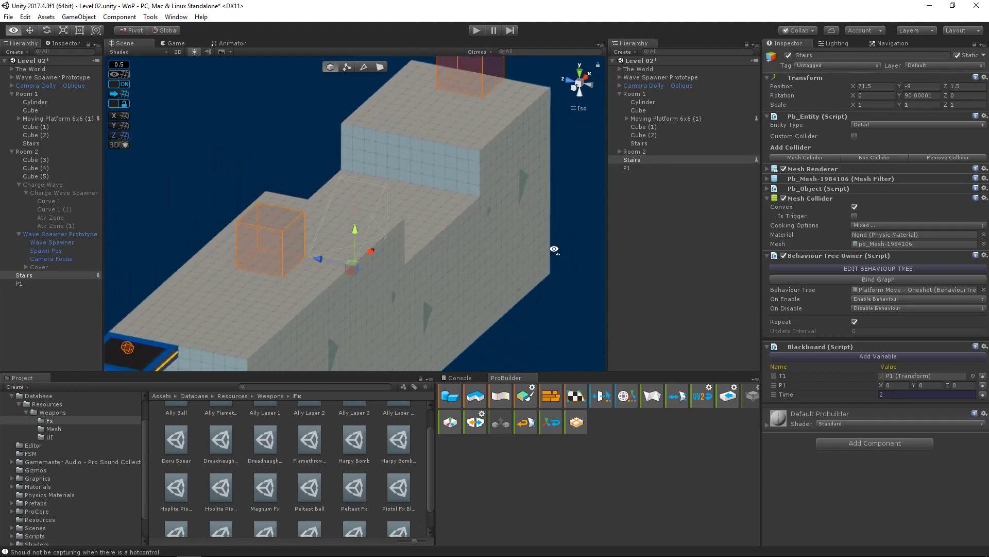
{"action": "right_click_drag", "start_coordinate": [289, 229], "coordinate": [165, 231]}
{"action": "left_click_drag", "start_coordinate": [633, 169], "coordinate": [632, 161]}
{"action": "right_click_drag", "start_coordinate": [497, 184], "coordinate": [385, 150]}
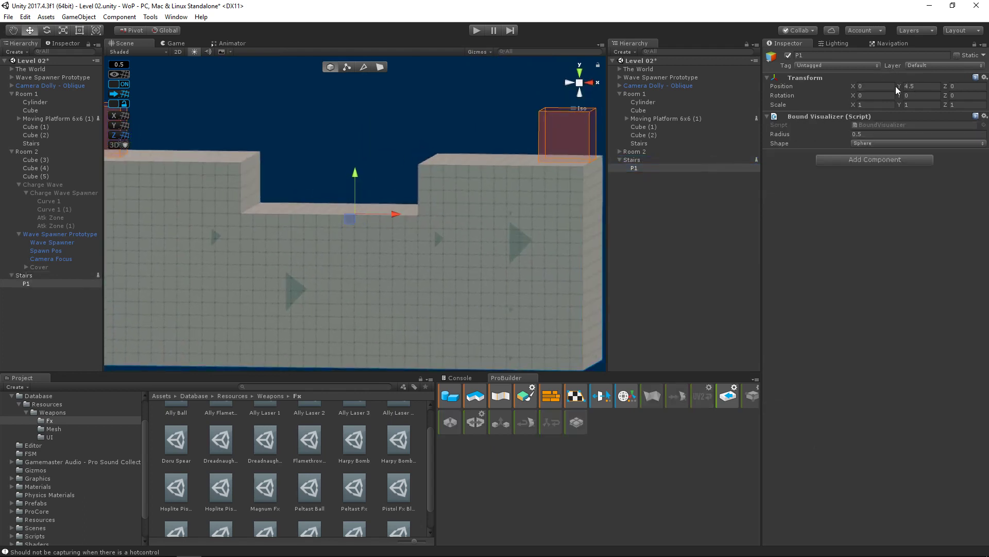
{"action": "right_click_drag", "start_coordinate": [354, 189], "coordinate": [480, 218]}
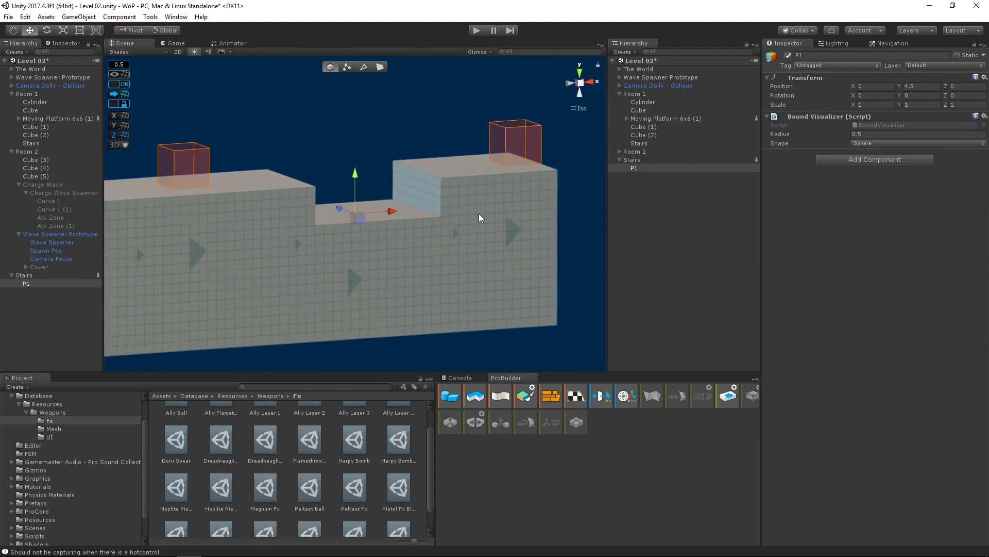
- Compare the positions of Stairs and P1, and disable the Behaviour Tree Owner component on Stairs
{"action": "left_click", "coordinate": [633, 159]}
{"action": "left_click", "coordinate": [634, 168]}
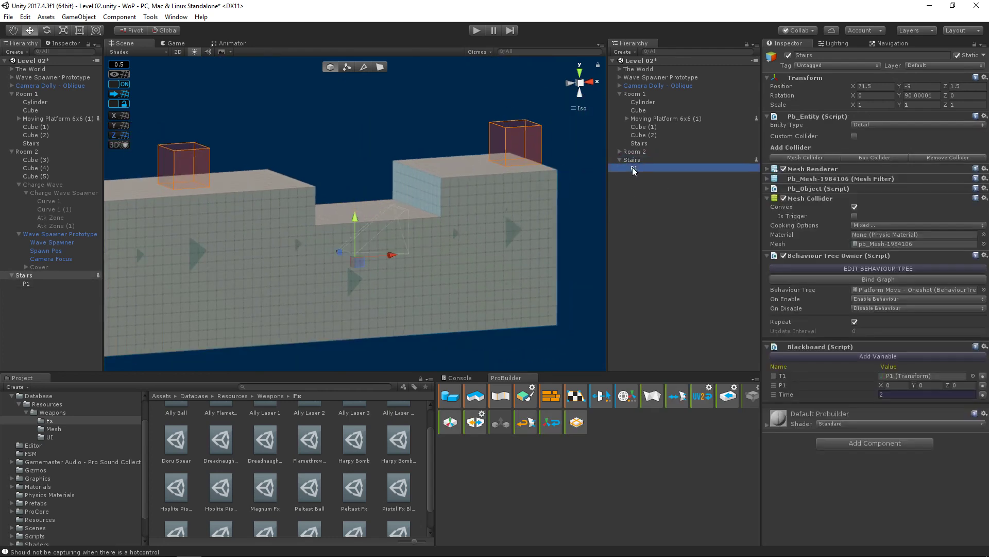
{"action": "left_click", "coordinate": [631, 160]}
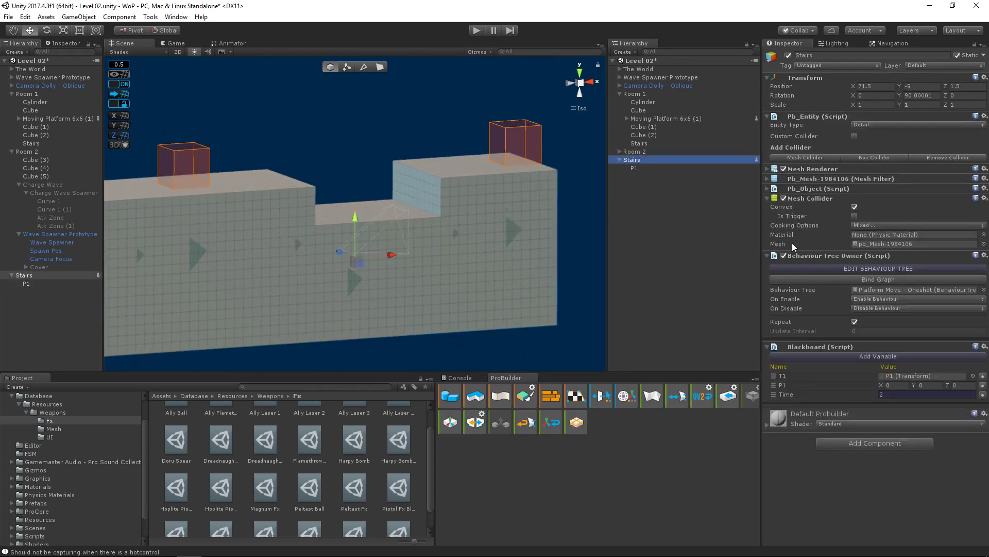
{"action": "left_click", "coordinate": [768, 343]}
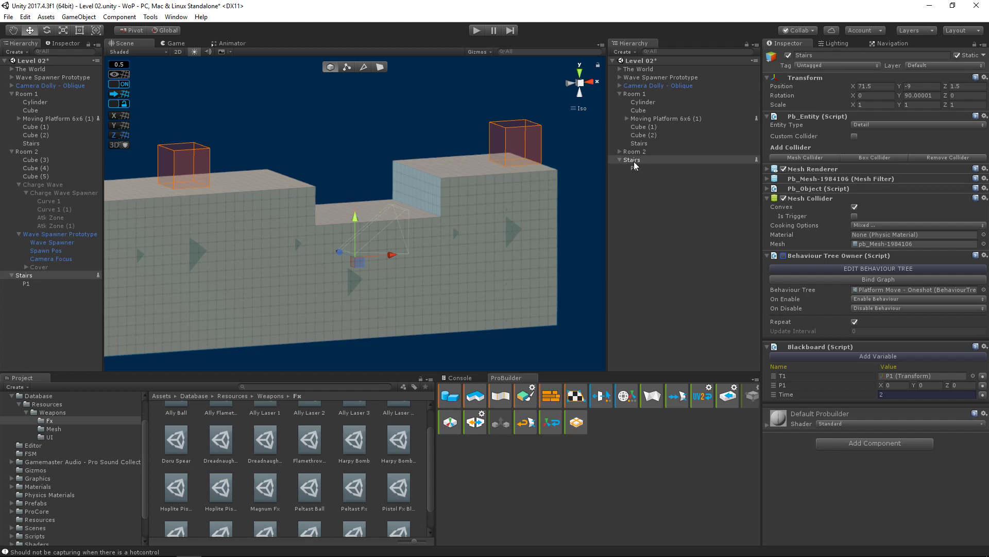
- Move Stairs into Room 2 and nest it under that room's Wave Spawner Prototype
{"action": "mouse_move", "coordinate": [635, 165]}
{"action": "left_mouse_down"}
{"action": "mouse_move", "coordinate": [652, 101]}
{"action": "mouse_move", "coordinate": [649, 152]}
{"action": "left_mouse_up"}
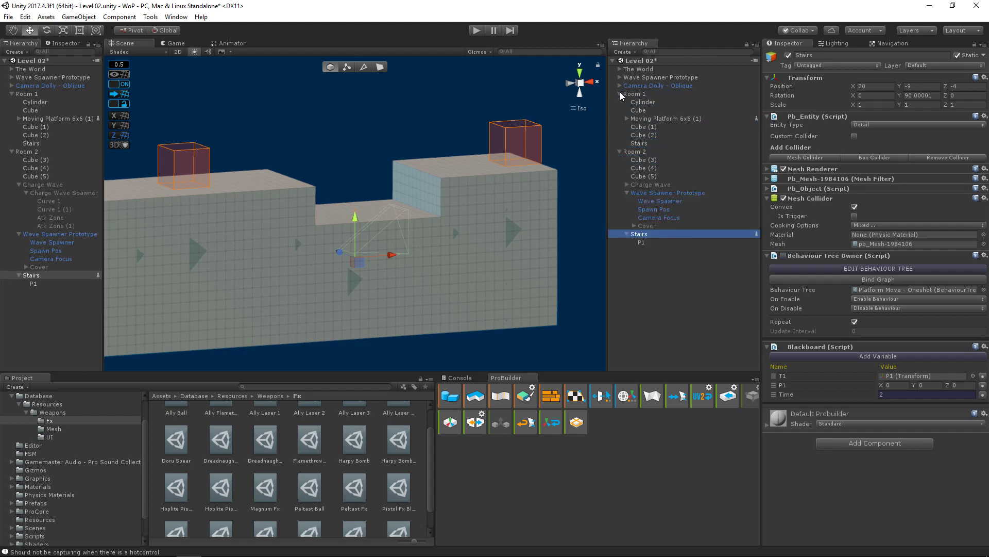
{"action": "left_click", "coordinate": [621, 94]}
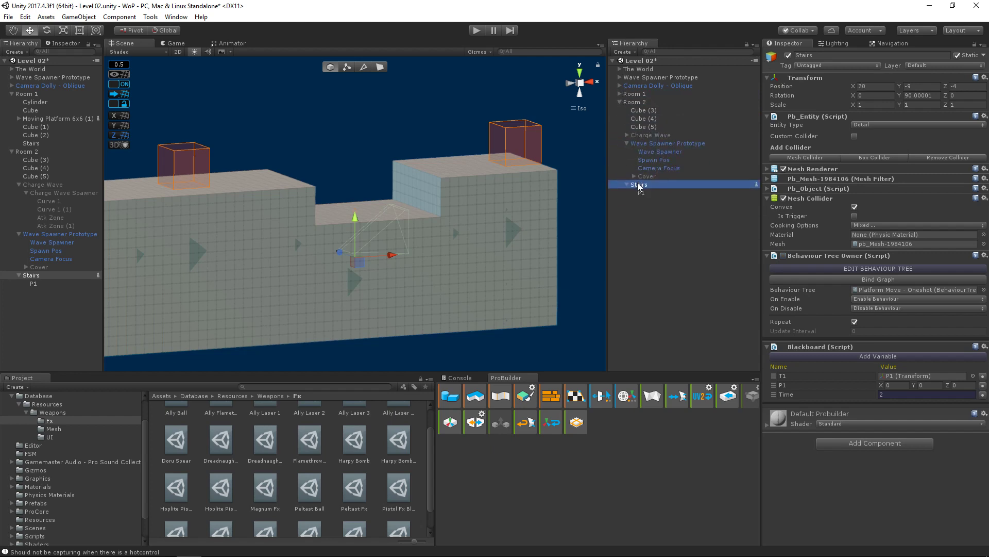
{"action": "left_click_drag", "start_coordinate": [639, 186], "coordinate": [650, 146]}
- Check the wave settings of Room 2's Wave Spawner, and reorder the collapsed Stairs object directly below Camera Focus
{"action": "left_click", "coordinate": [651, 145]}
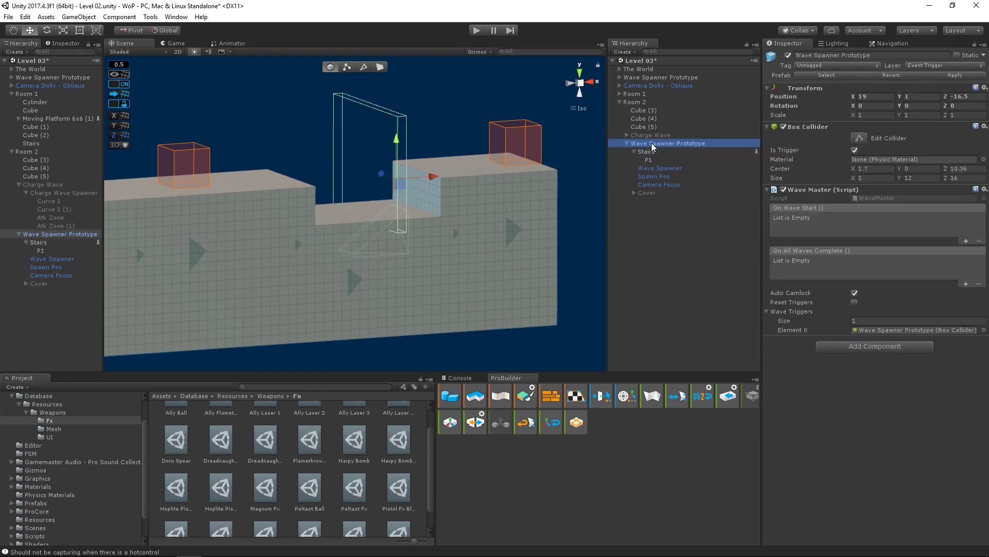
{"action": "double_click", "coordinate": [653, 146]}
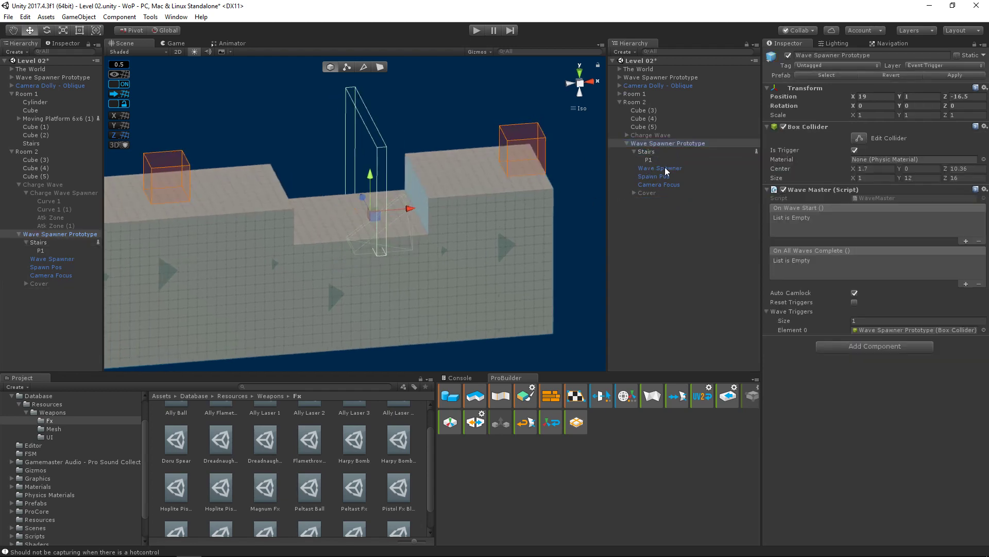
{"action": "left_click", "coordinate": [665, 168]}
{"action": "scroll", "coordinate": [800, 254], "scroll_direction": "down", "scroll_amount": 5}
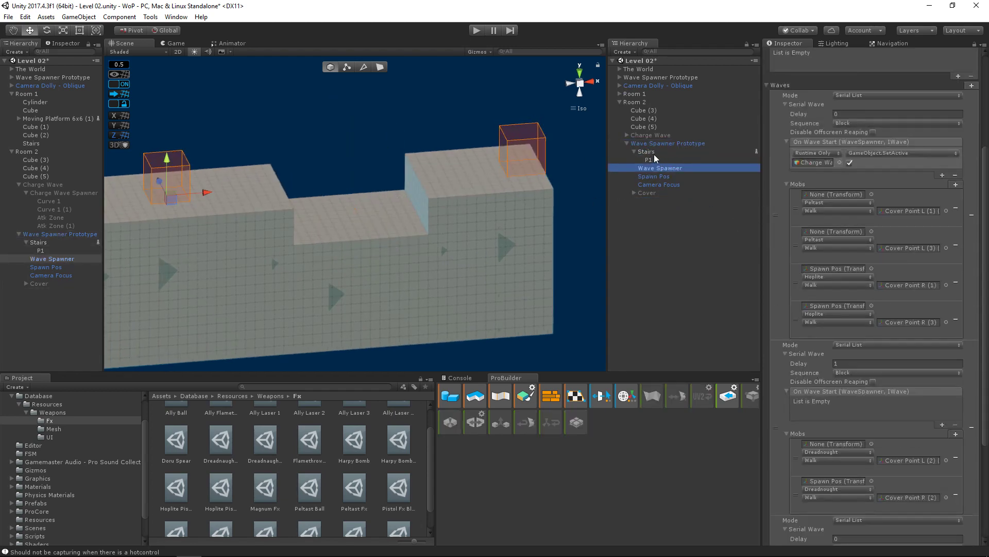
{"action": "key", "text": "Left"}
{"action": "left_click_drag", "start_coordinate": [637, 154], "coordinate": [652, 182]}
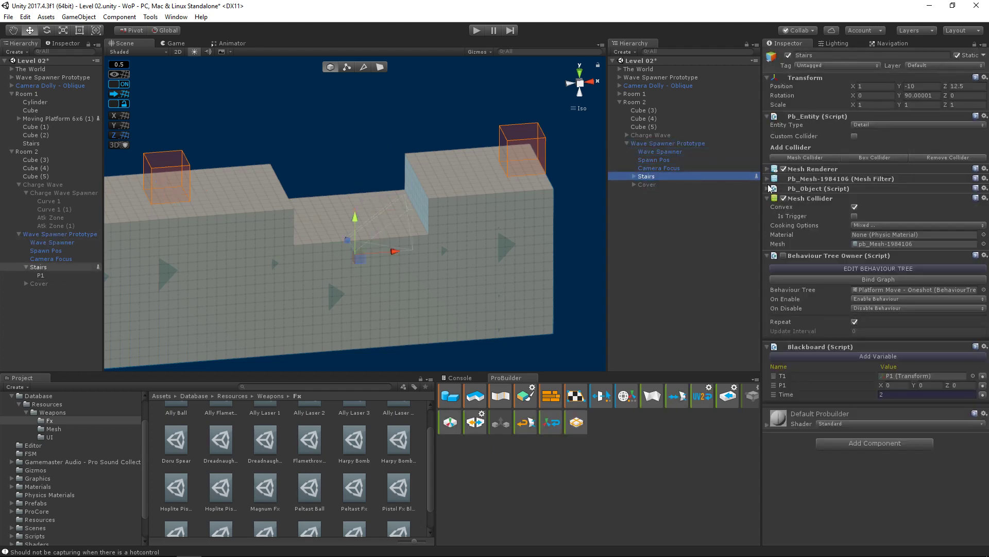
- Add an On All Waves Complete event to Wave Spawner Prototype that sets the Stairs object's BehaviourTreeOwner.enabled to true
{"action": "left_click", "coordinate": [660, 144]}
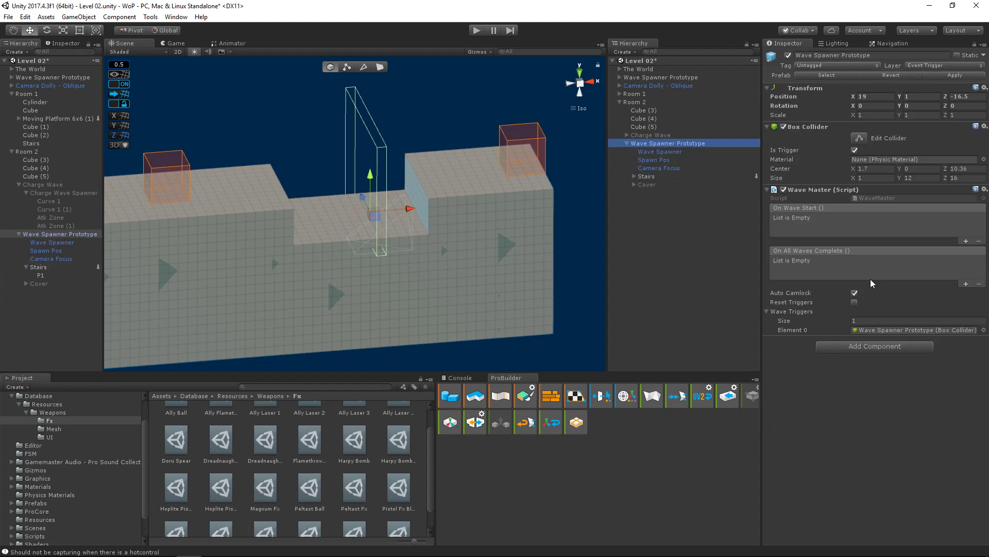
{"action": "left_click", "coordinate": [966, 284]}
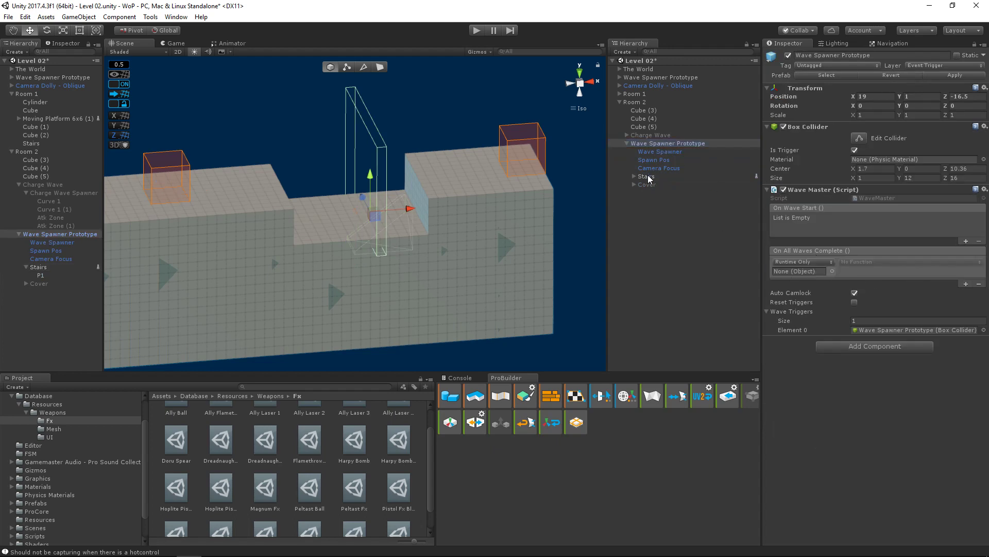
{"action": "left_click_drag", "start_coordinate": [633, 174], "coordinate": [793, 271]}
{"action": "left_click", "coordinate": [870, 262]}
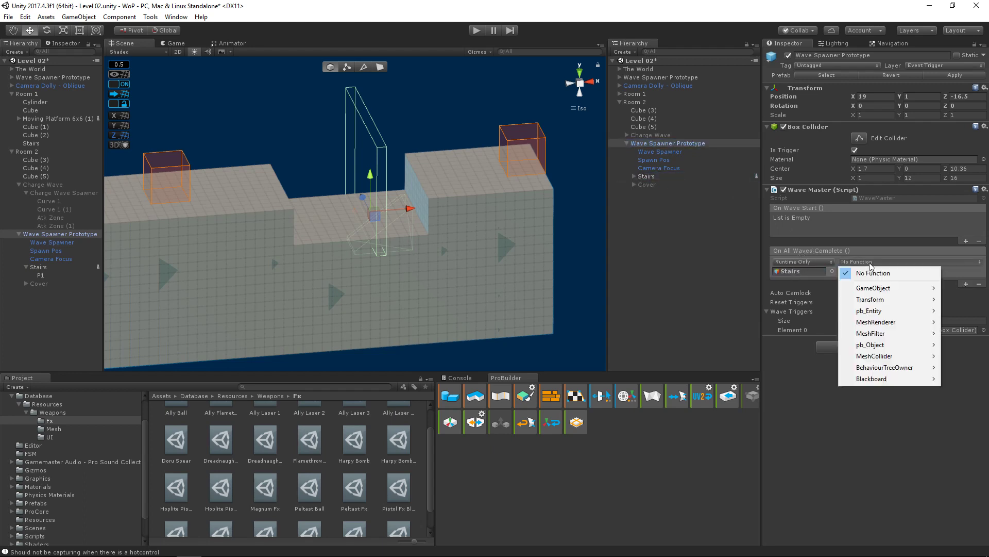
{"action": "mouse_move", "coordinate": [884, 368]}
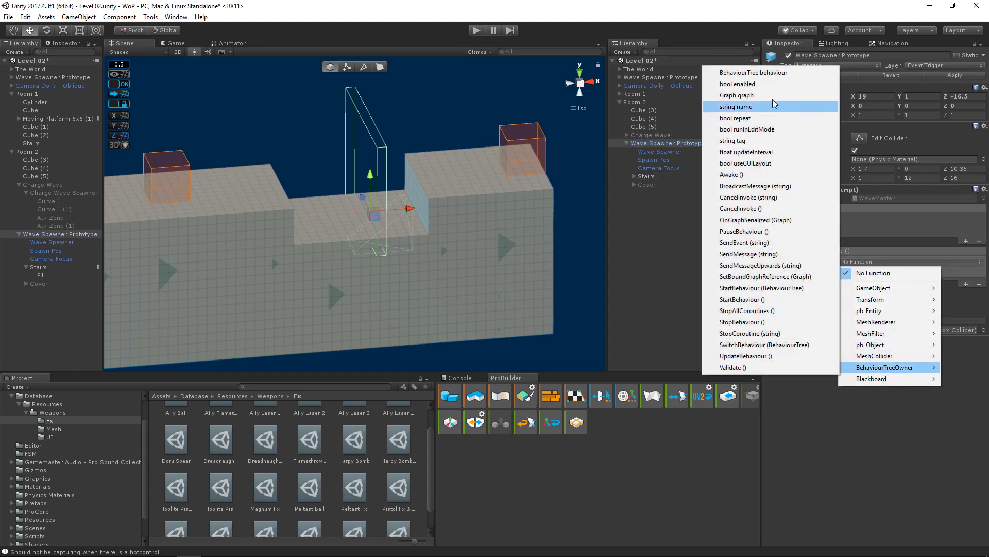
{"action": "left_click", "coordinate": [742, 84]}
{"action": "left_click", "coordinate": [842, 272]}
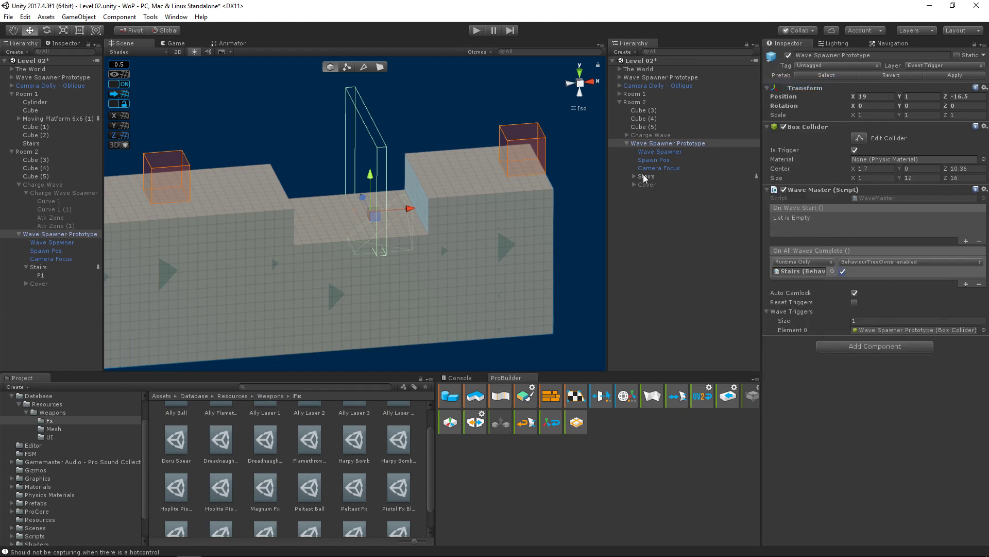
- Select Stairs and run the level in play mode to test the stairs trigger
{"action": "left_click", "coordinate": [643, 177]}
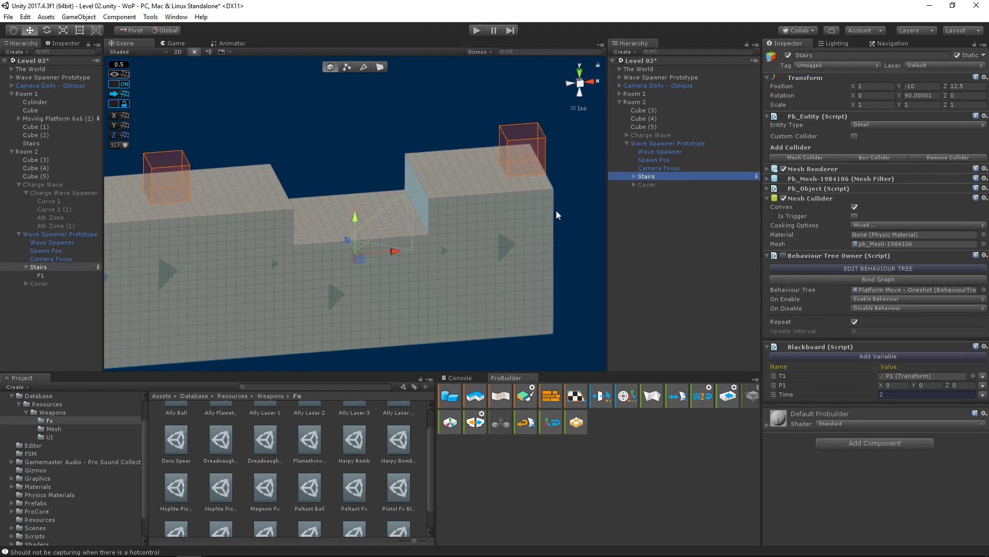
{"action": "left_click", "coordinate": [475, 29]}
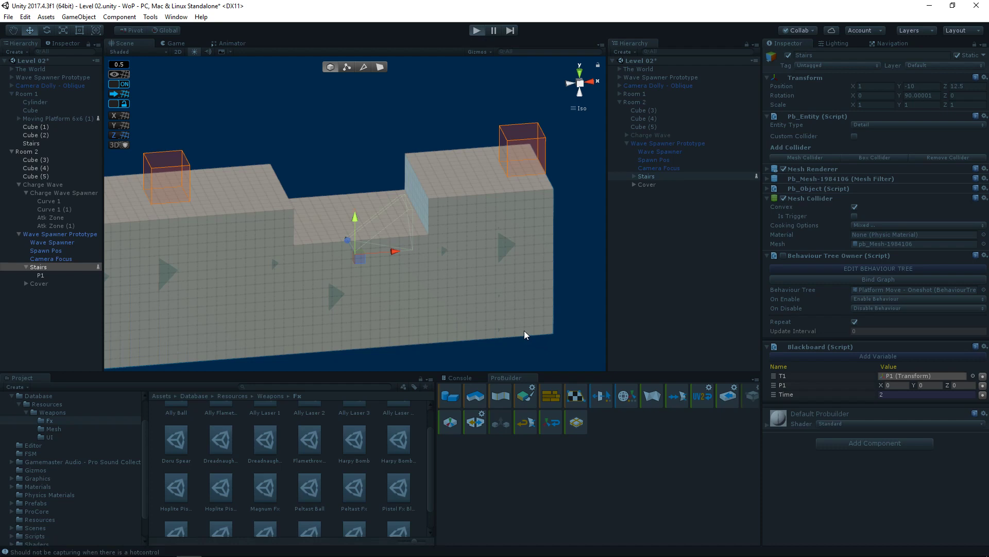
{"action": "key", "text": "ctrl+p"}
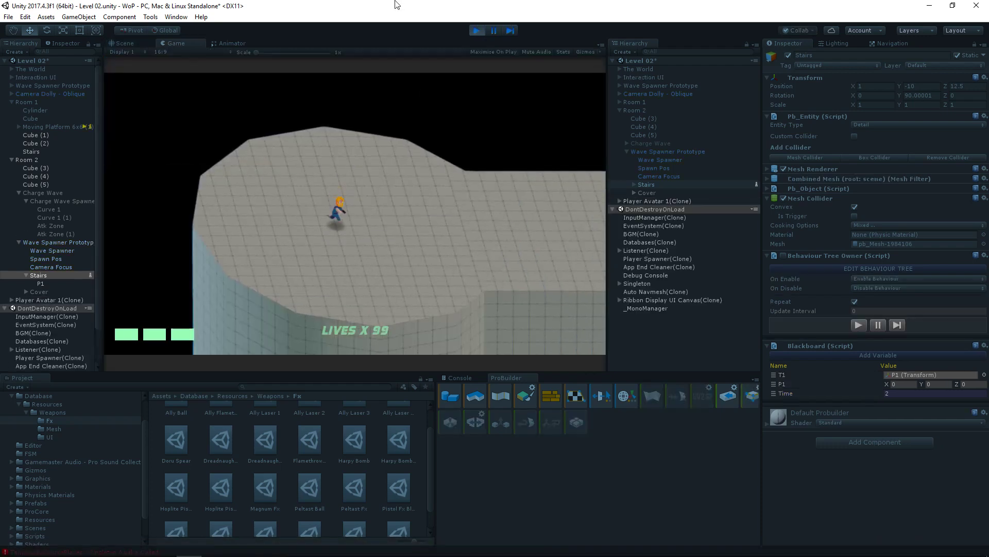
- Play through Room 1, defeat its mob, and cross the moving platform into Room 2's lowered area
{"action": "key", "text": "d"}
{"action": "key", "text": "d"}
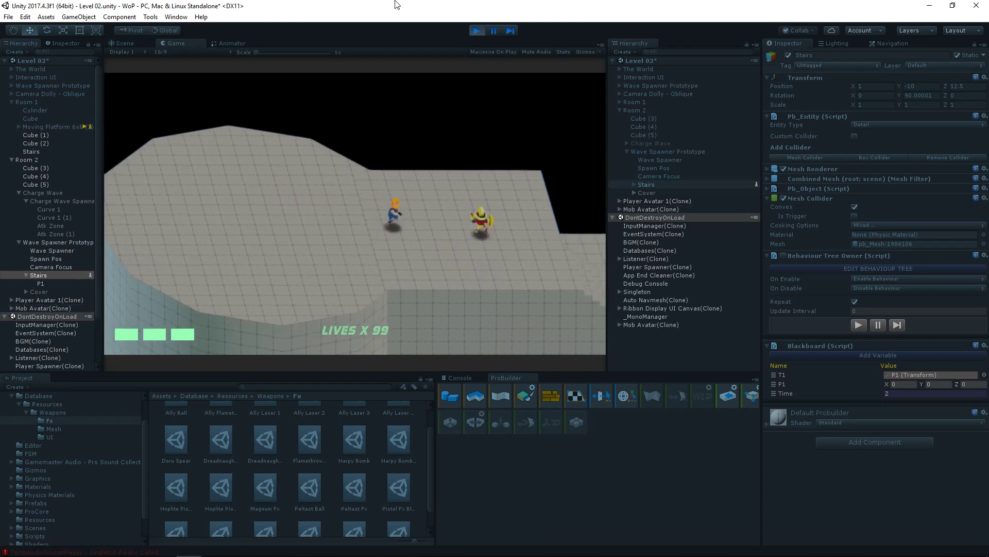
{"action": "key", "text": "d"}
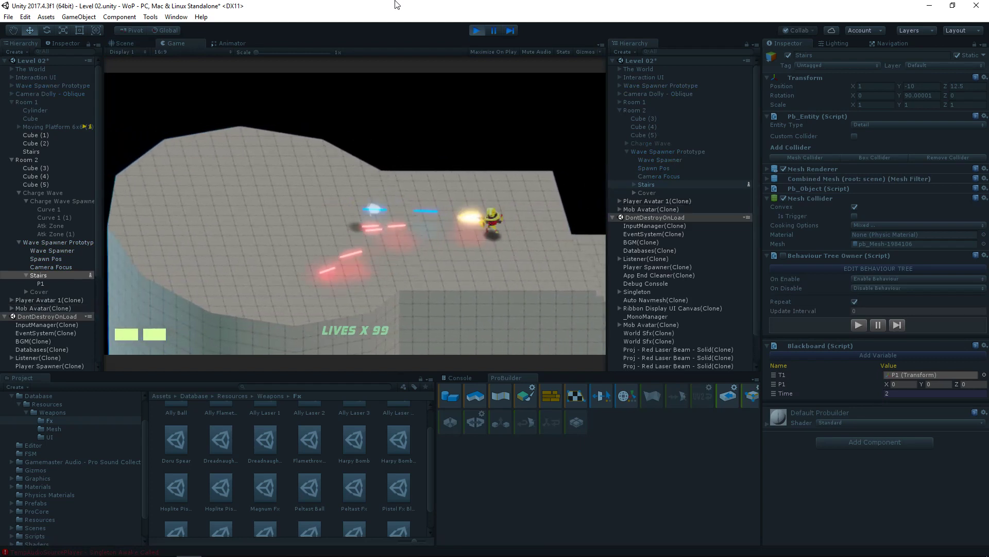
{"action": "key", "text": "d"}
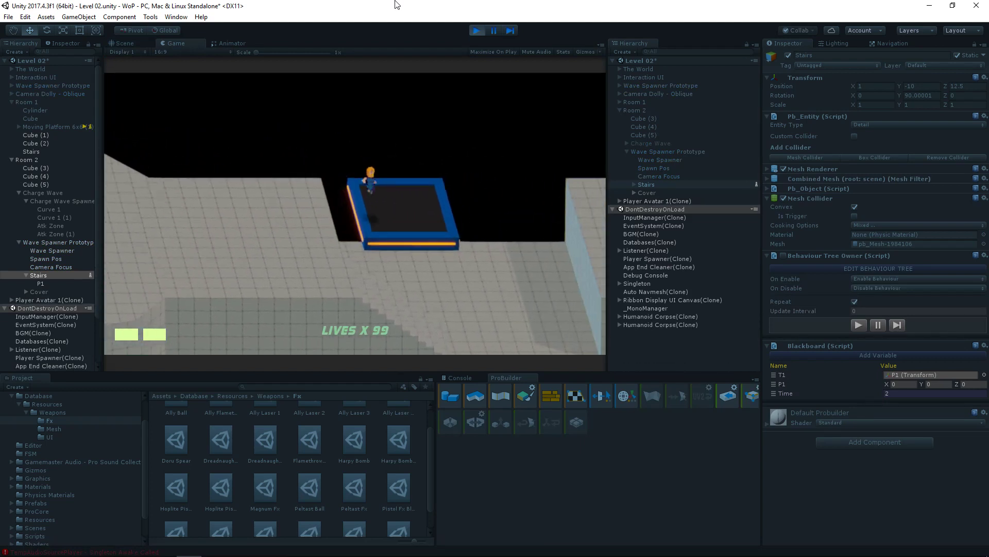
{"action": "key", "text": "d"}
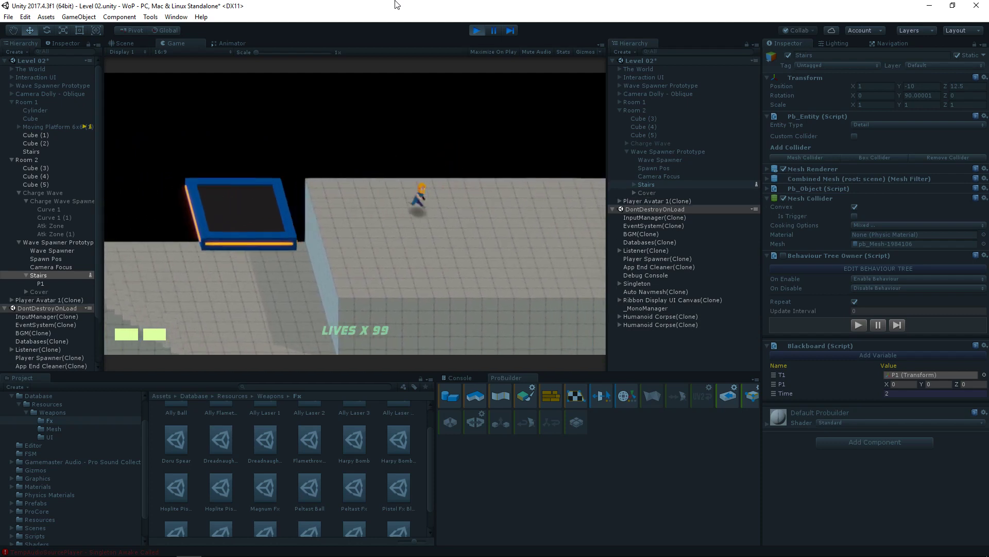
{"action": "key", "text": "d"}
{"action": "key", "text": "space"}
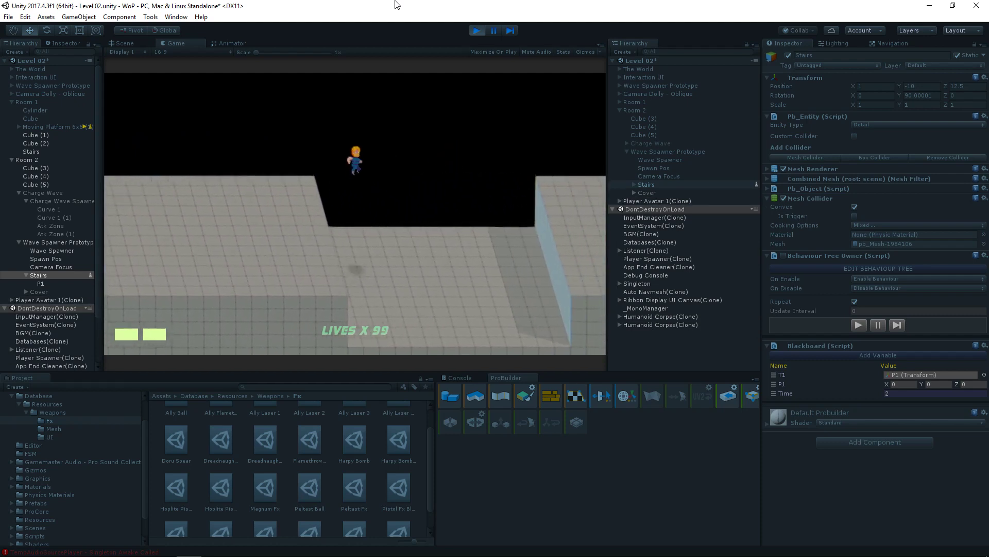
- Defeat all enemy waves in Room 2 while dodging their shots to test the stairs' completion trigger
{"action": "key", "text": "s"}
{"action": "key", "text": "a"}
{"action": "key", "text": "w"}
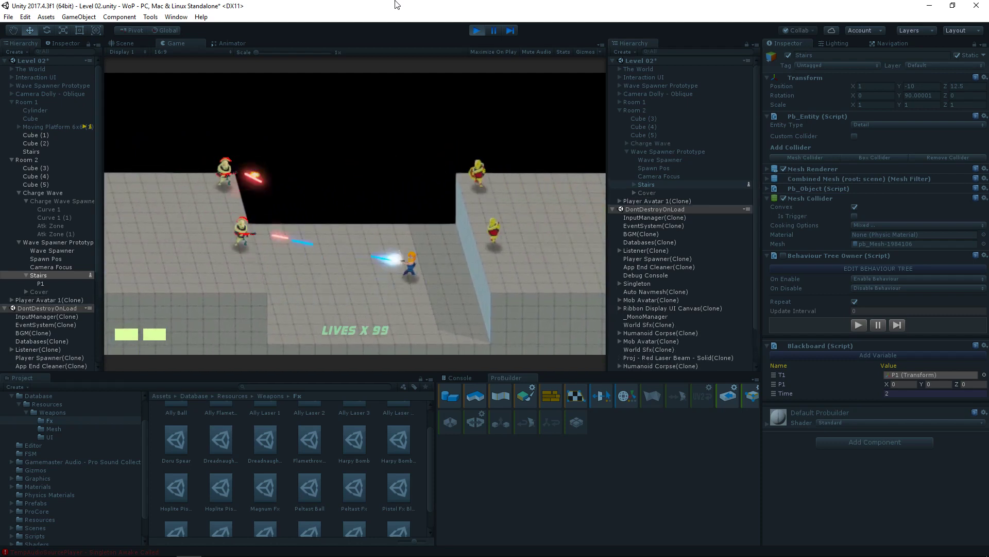
{"action": "key", "text": "space"}
{"action": "key", "text": "a"}
{"action": "key", "text": "s"}
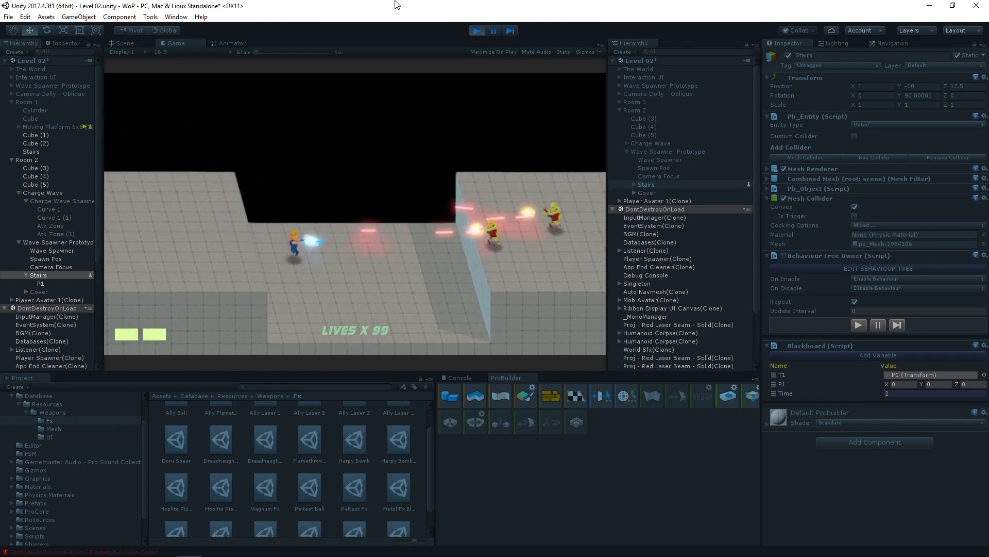
{"action": "key", "text": "d"}
{"action": "key", "text": "a"}
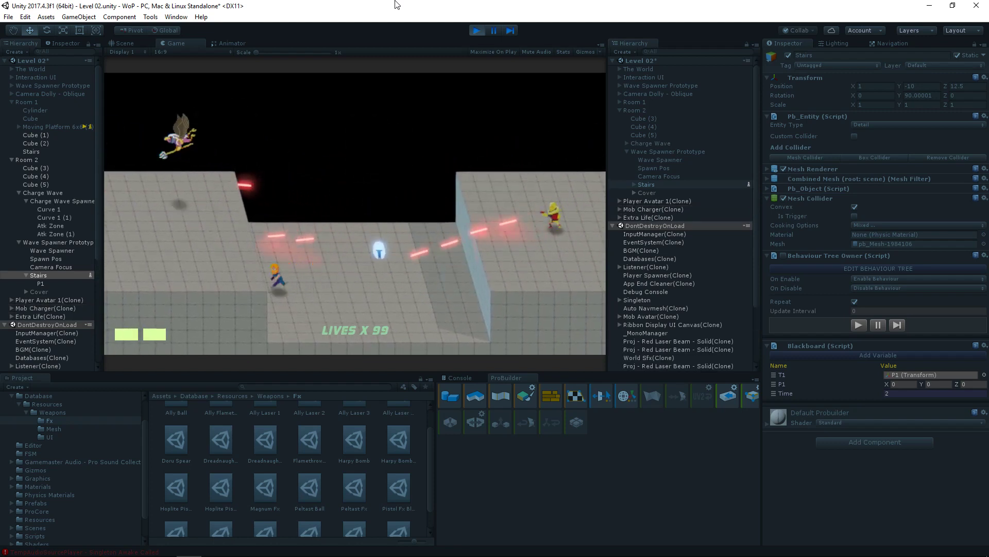
{"action": "key", "text": "d"}
{"action": "key", "text": "w"}
{"action": "key", "text": "a"}
{"action": "key", "text": "w"}
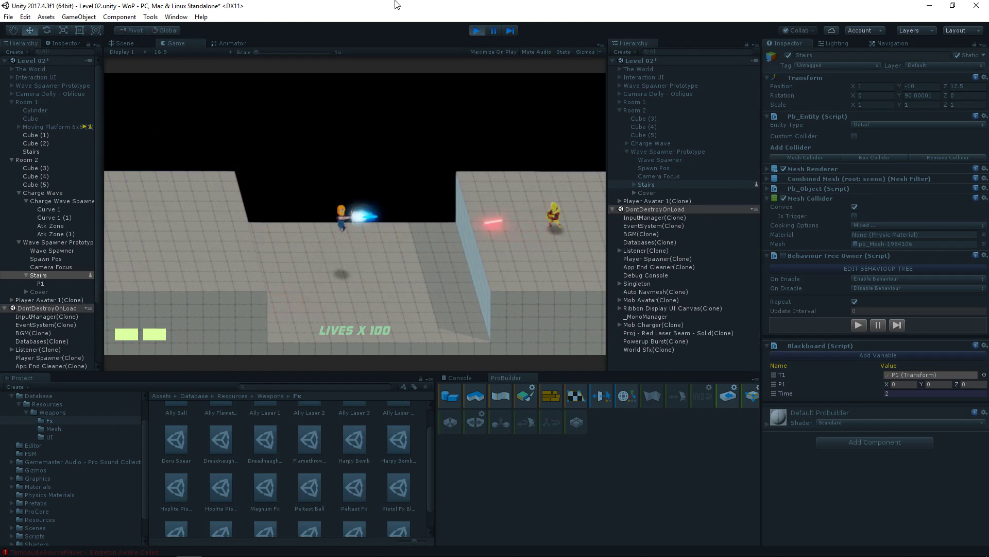
{"action": "key", "text": "s"}
{"action": "key", "text": "space"}
{"action": "key", "text": "d"}
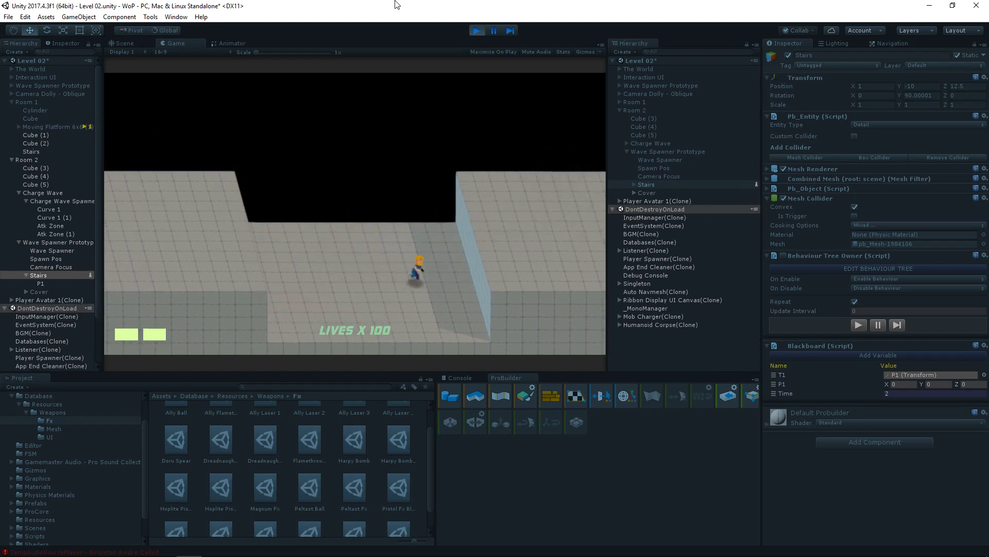
{"action": "key", "text": "w"}
{"action": "key", "text": "a"}
{"action": "key", "text": "a"}
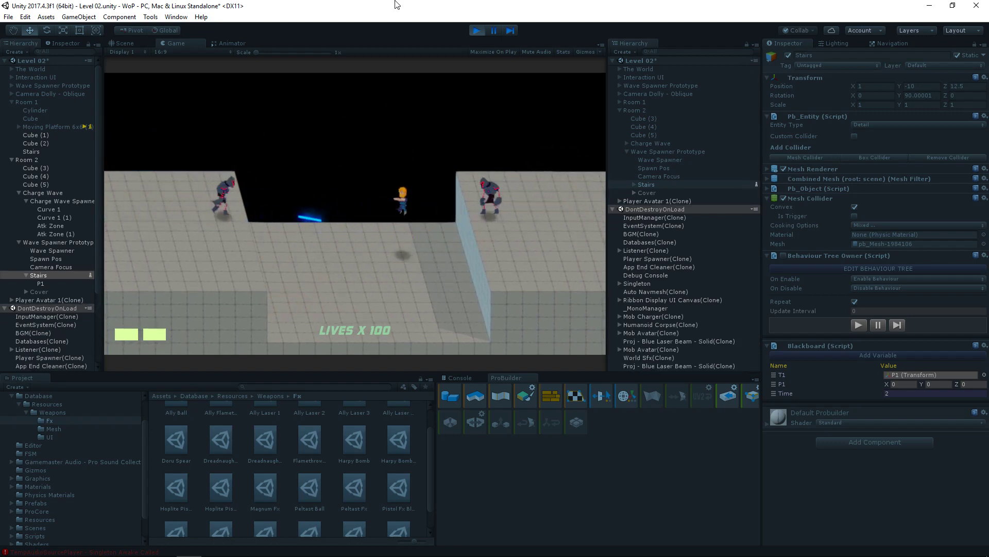
{"action": "key", "text": "a"}
{"action": "key", "text": "s"}
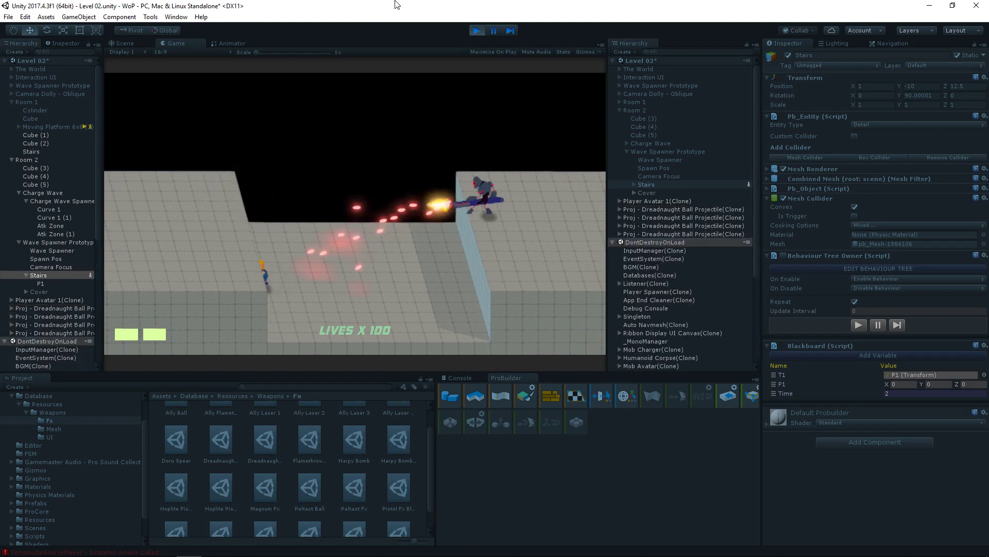
{"action": "key", "text": "d"}
{"action": "key", "text": "d"}
{"action": "key", "text": "w"}
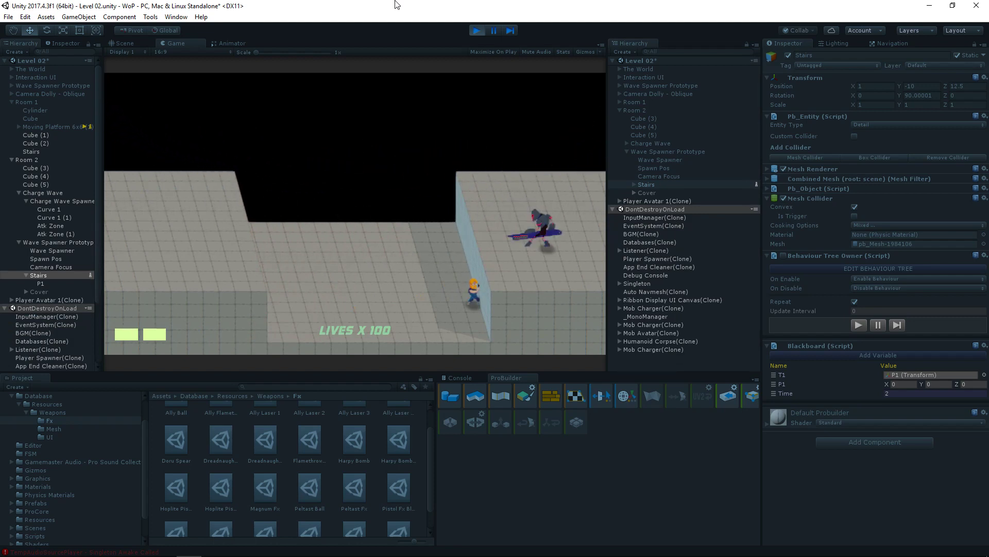
{"action": "key", "text": "a"}
{"action": "key", "text": "w"}
{"action": "key", "text": "space"}
{"action": "key", "text": "a"}
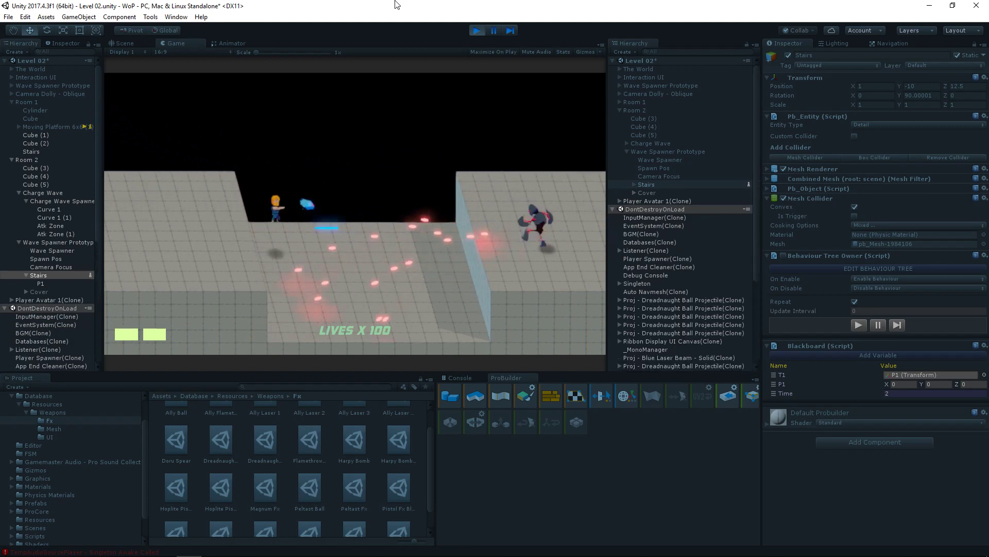
{"action": "key", "text": "d"}
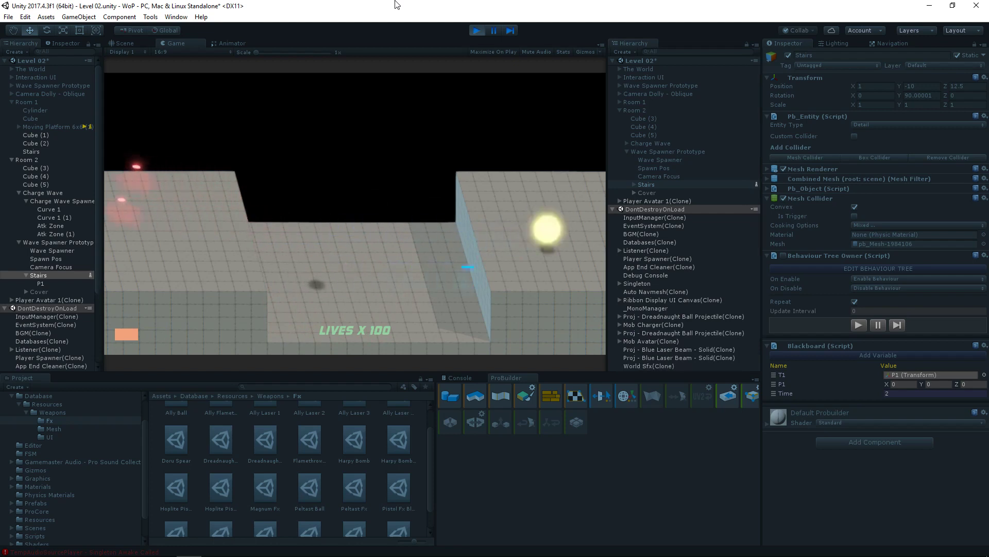
{"action": "key", "text": "space"}
{"action": "key", "text": "a"}
{"action": "key", "text": "w"}
{"action": "key", "text": "d"}
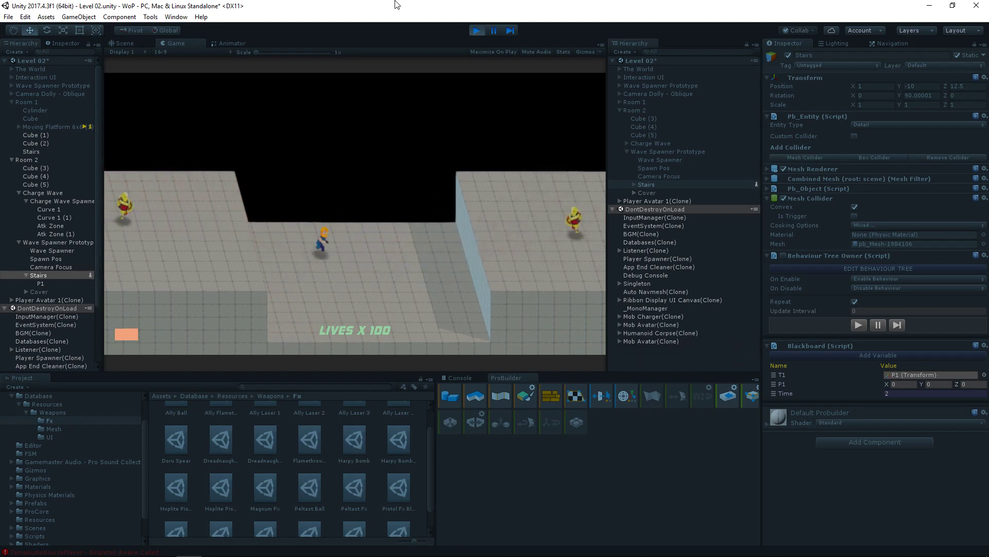
{"action": "key", "text": "s"}
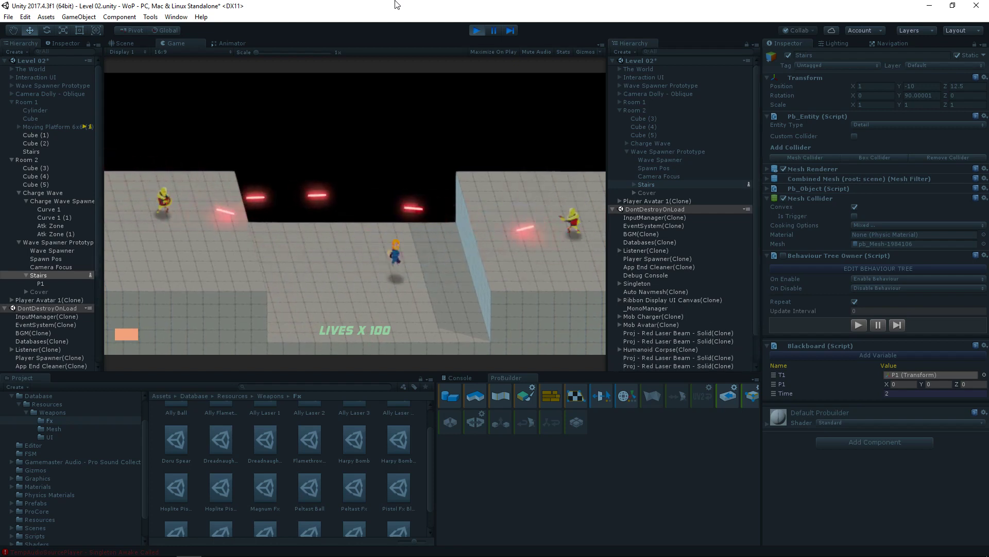
{"action": "key", "text": "a"}
{"action": "key", "text": "w"}
{"action": "key", "text": "d"}
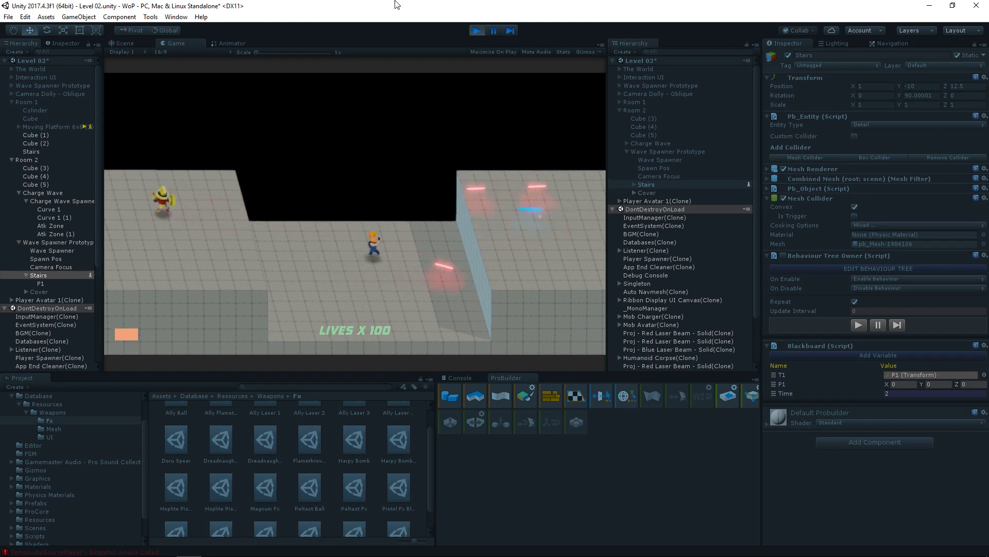
{"action": "key", "text": "space"}
{"action": "key", "text": "a"}
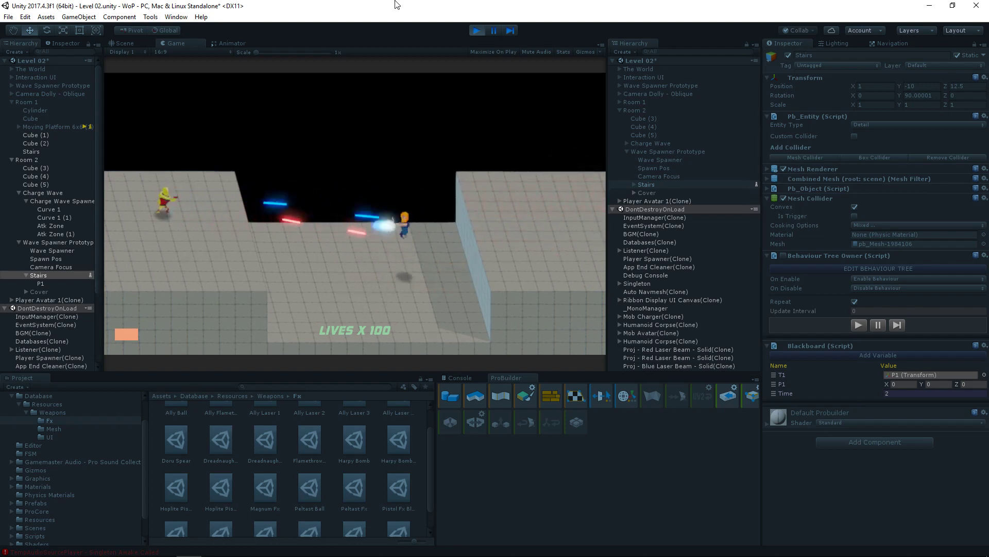
{"action": "key", "text": "s"}
{"action": "key", "text": "w"}
{"action": "key", "text": "a"}
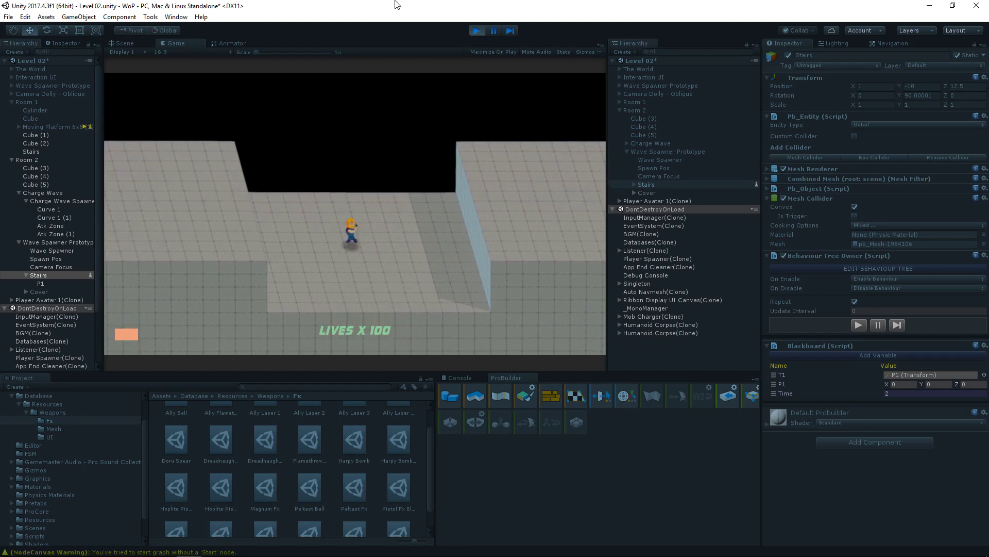
{"action": "key", "text": "d"}
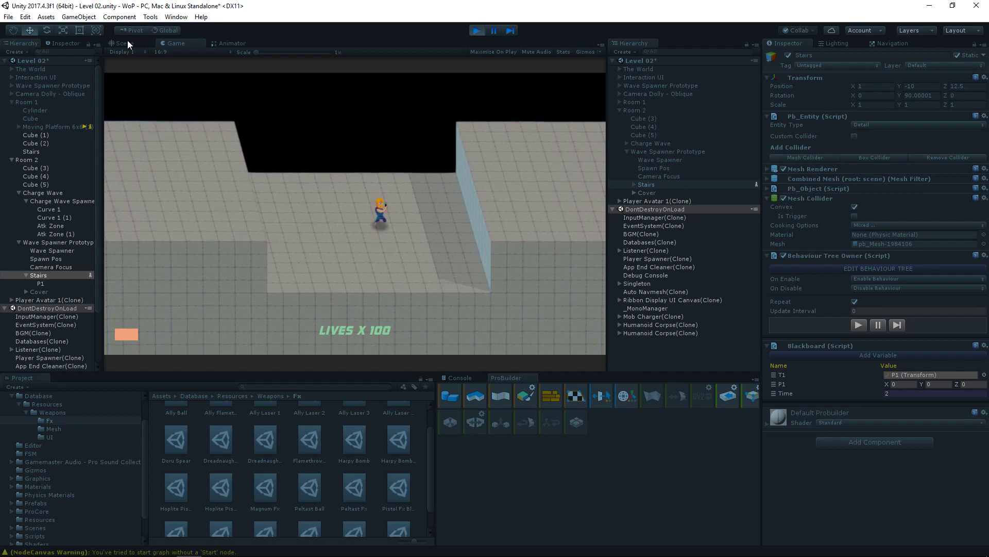
- Examine Room 2's stairs area in the Scene view during play mode, and open the Stairs object's behaviour tree
{"action": "key", "text": "ctrl+1"}
{"action": "left_click_drag", "start_coordinate": [618, 196], "coordinate": [416, 184], "text": "alt"}
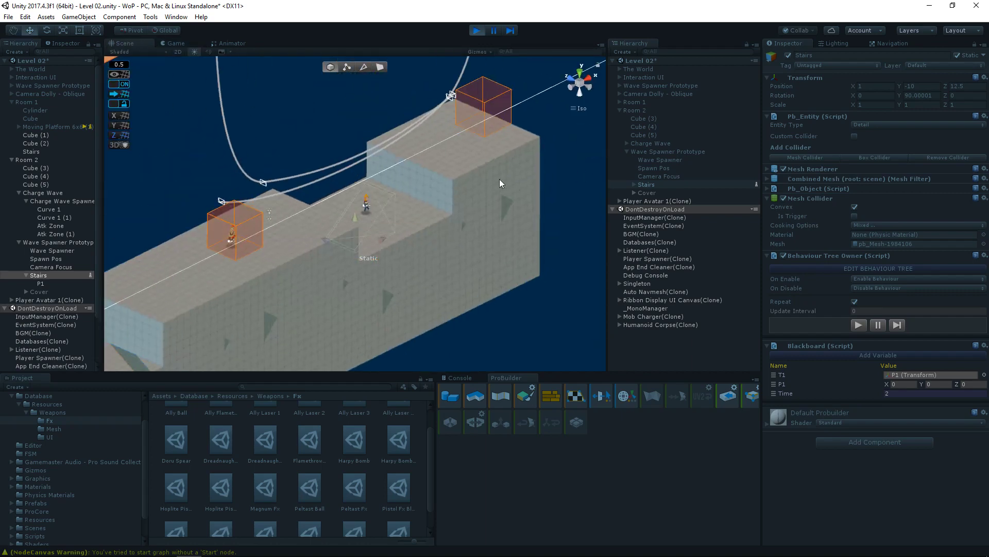
{"action": "left_click_drag", "start_coordinate": [499, 183], "coordinate": [434, 181], "text": "alt"}
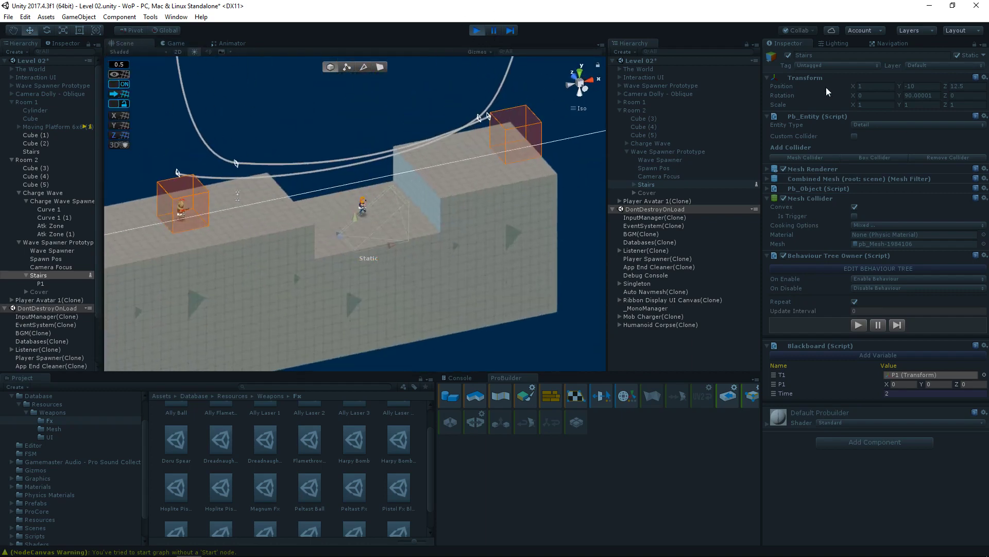
{"action": "left_click", "coordinate": [651, 185]}
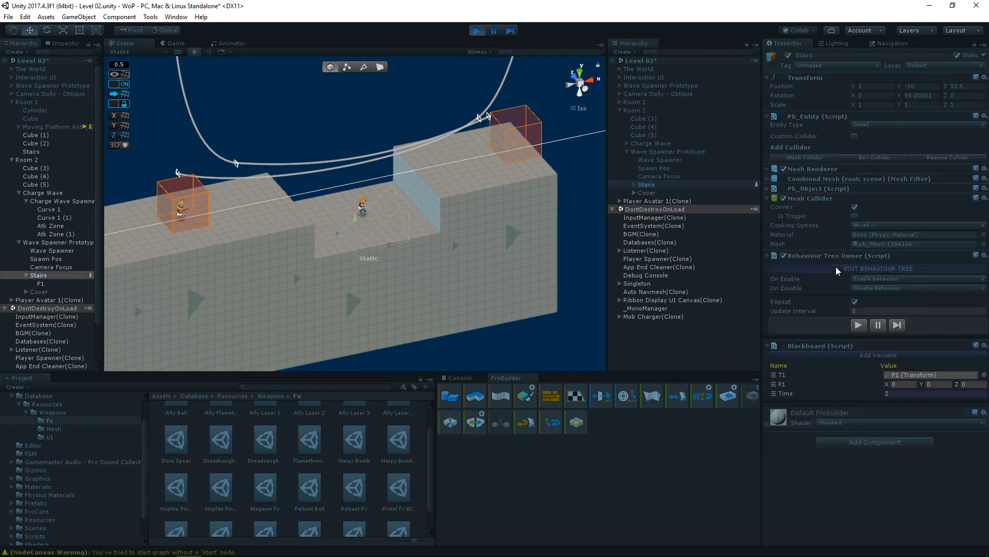
{"action": "left_click", "coordinate": [836, 268]}
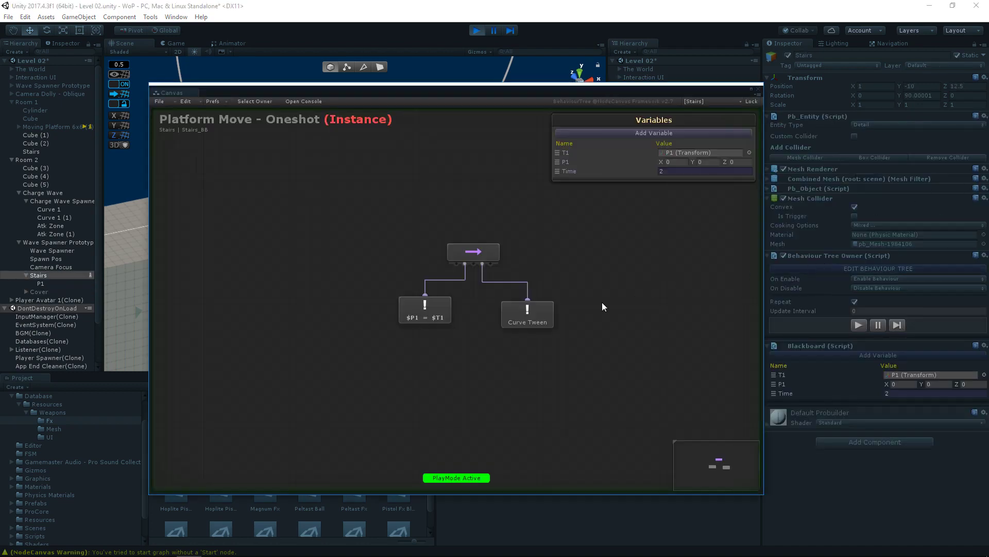
- Disable the static flag on the Stairs and their children during play mode and try starting their behaviour tree
{"action": "left_click", "coordinate": [756, 88]}
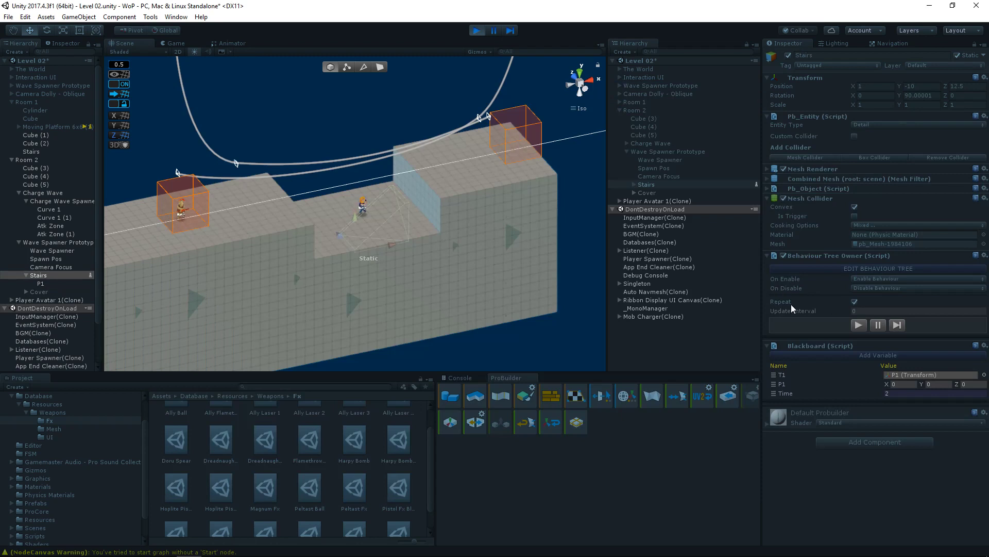
{"action": "left_click", "coordinate": [957, 55]}
{"action": "left_click", "coordinate": [456, 304]}
{"action": "left_click", "coordinate": [828, 266]}
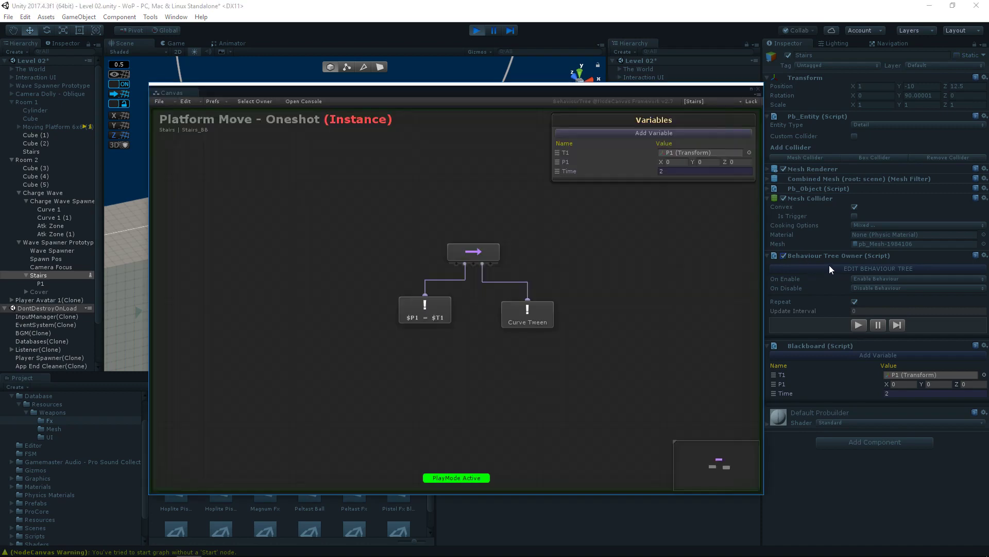
{"action": "left_click", "coordinate": [859, 326]}
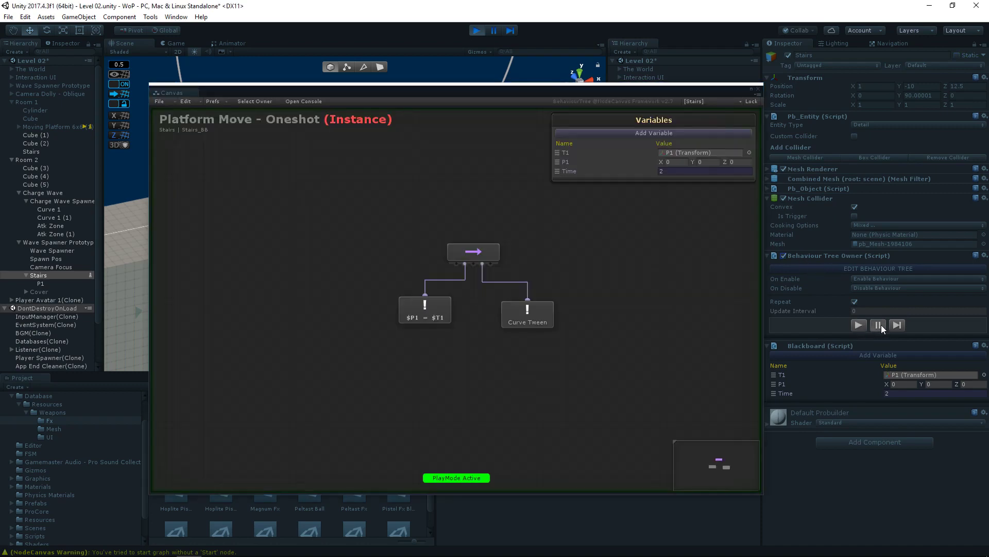
{"action": "left_click", "coordinate": [758, 89]}
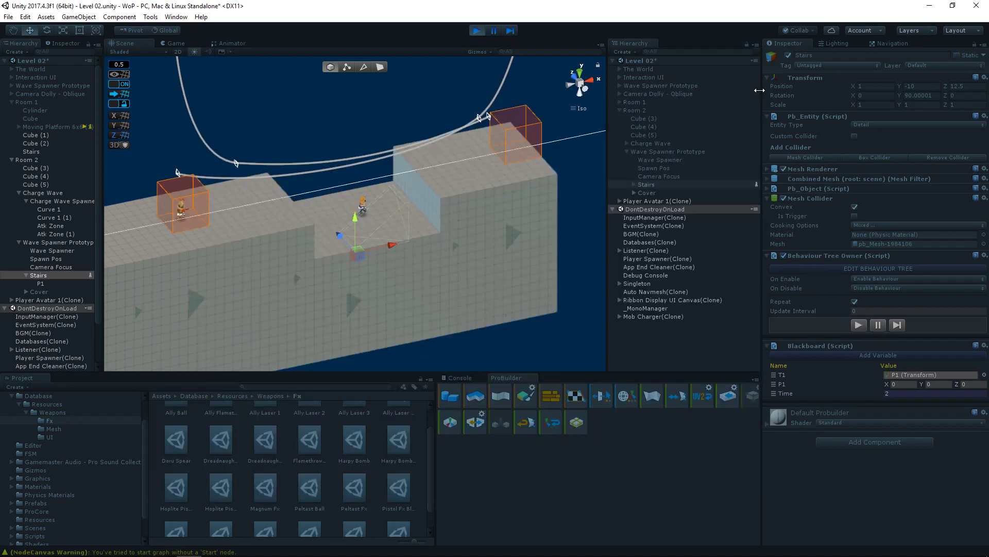
- Set the sequencer as the start node in the running Platform Move - Oneshot tree instance
{"action": "left_click", "coordinate": [884, 271]}
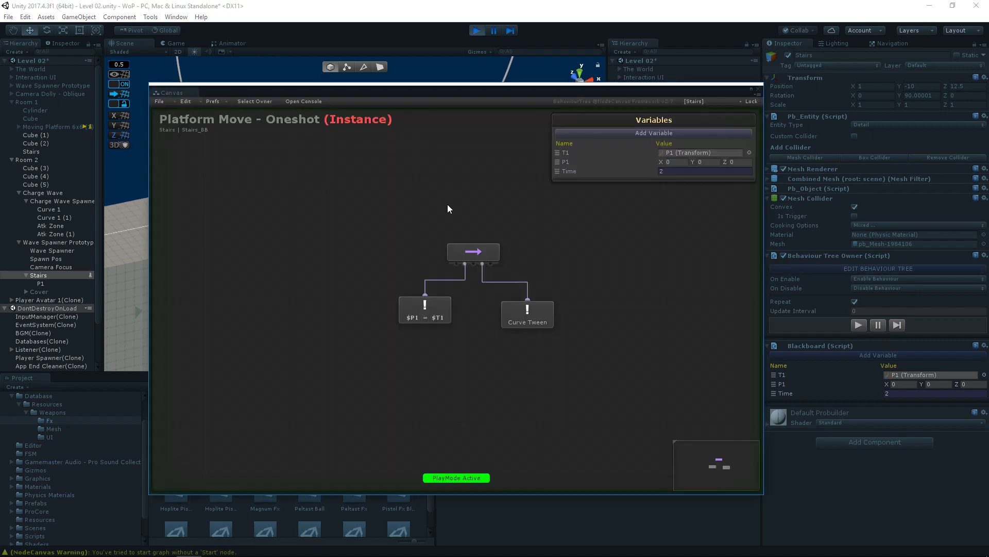
{"action": "left_click", "coordinate": [470, 255]}
{"action": "right_click", "coordinate": [482, 256]}
{"action": "left_click", "coordinate": [496, 257]}
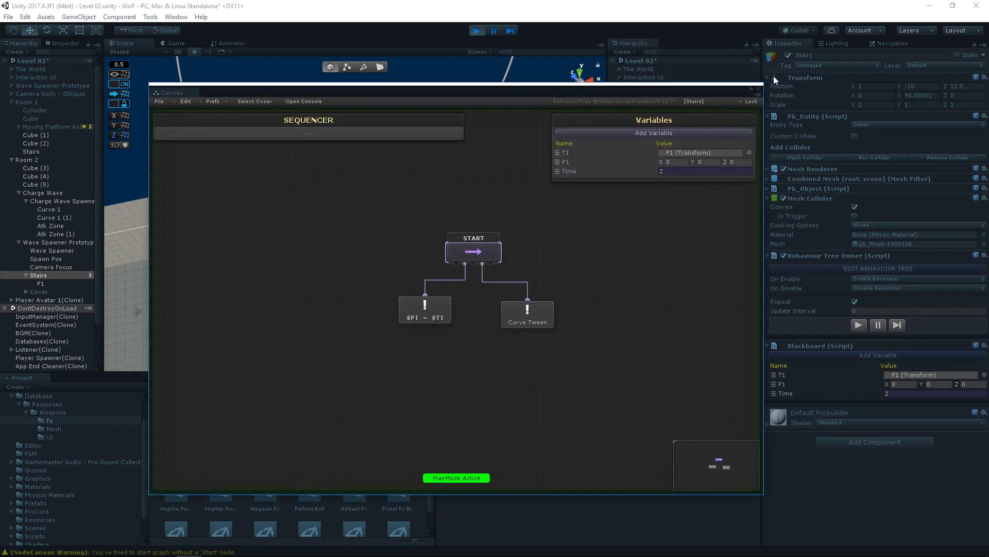
{"action": "left_click", "coordinate": [760, 89]}
- Turn off Repeat on the Stairs' behaviour tree, run it to examine the platform movement, and exit play mode
{"action": "left_click", "coordinate": [854, 302]}
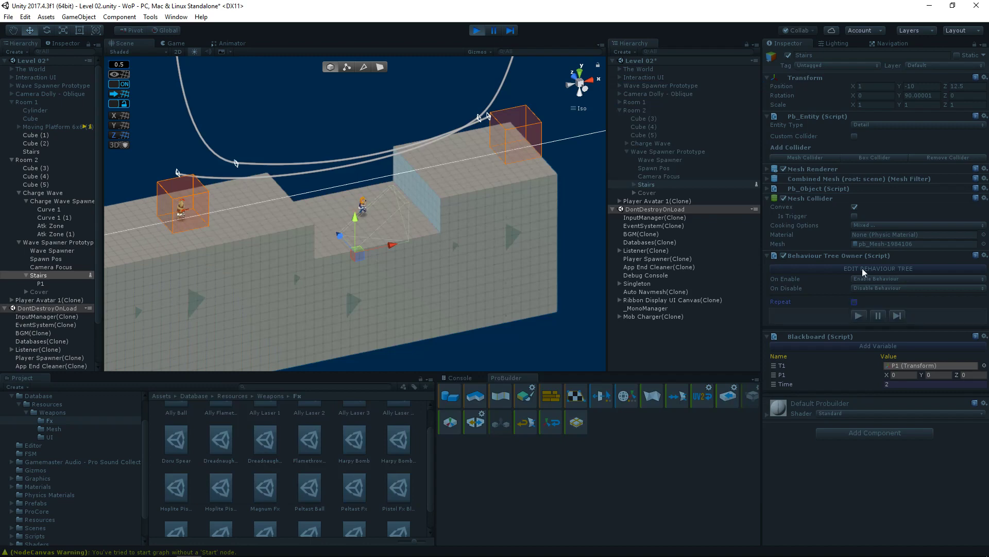
{"action": "left_click", "coordinate": [855, 310]}
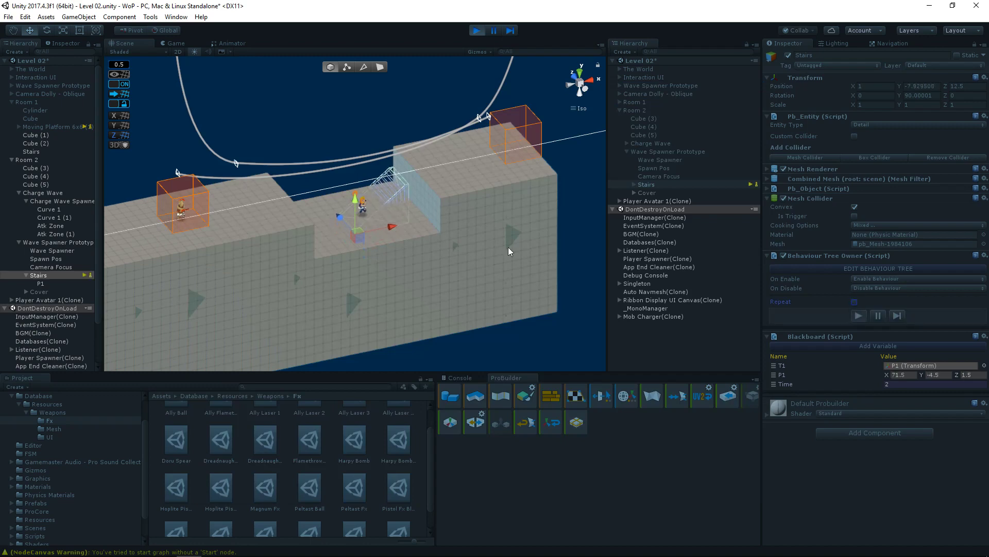
{"action": "right_click_drag", "start_coordinate": [509, 255], "coordinate": [409, 283]}
{"action": "scroll", "coordinate": [456, 240], "scroll_direction": "up", "scroll_amount": 10}
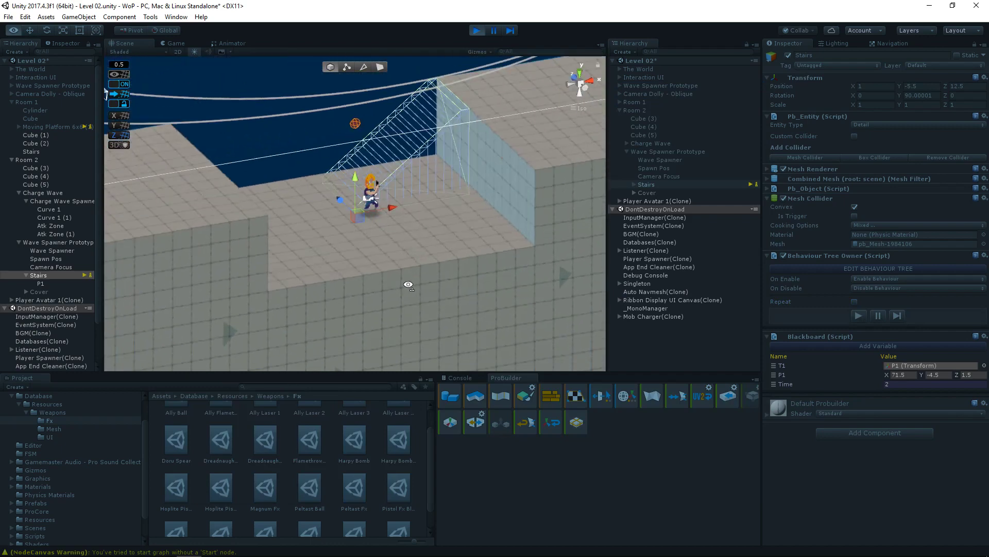
{"action": "left_click", "coordinate": [479, 29]}
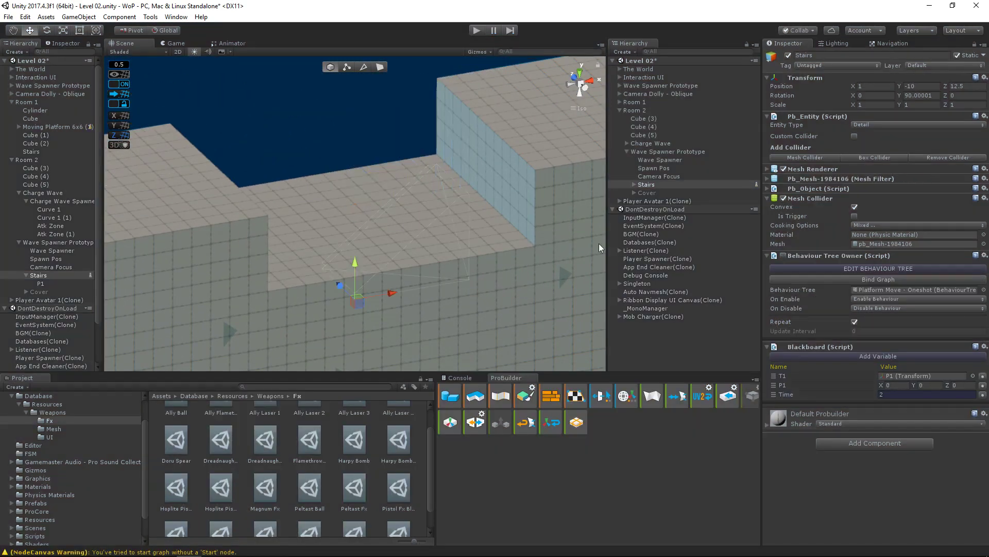
- Raise the Stairs to a Y position of -8 in the scene and undo the move
{"action": "left_click_drag", "start_coordinate": [357, 244], "coordinate": [373, 226]}
{"action": "left_click", "coordinate": [25, 16]}
{"action": "left_click", "coordinate": [37, 25]}
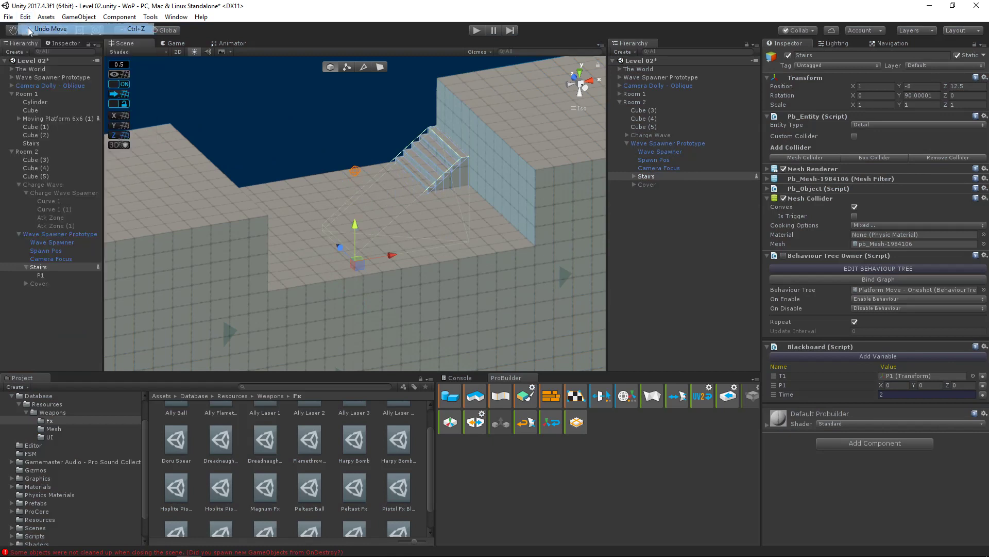
- Disable the static flag on the Stairs and all their child objects
{"action": "left_click", "coordinate": [957, 55]}
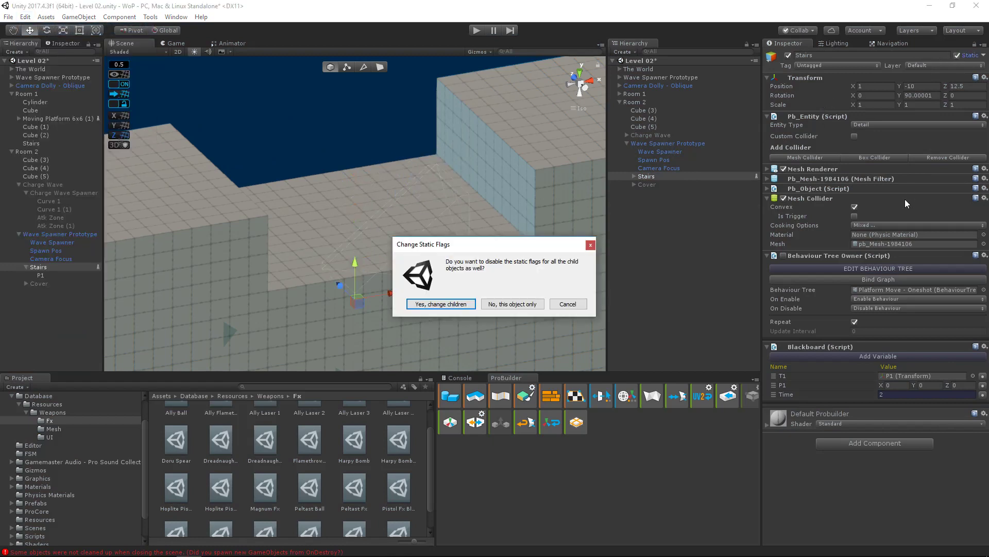
{"action": "left_click", "coordinate": [444, 304]}
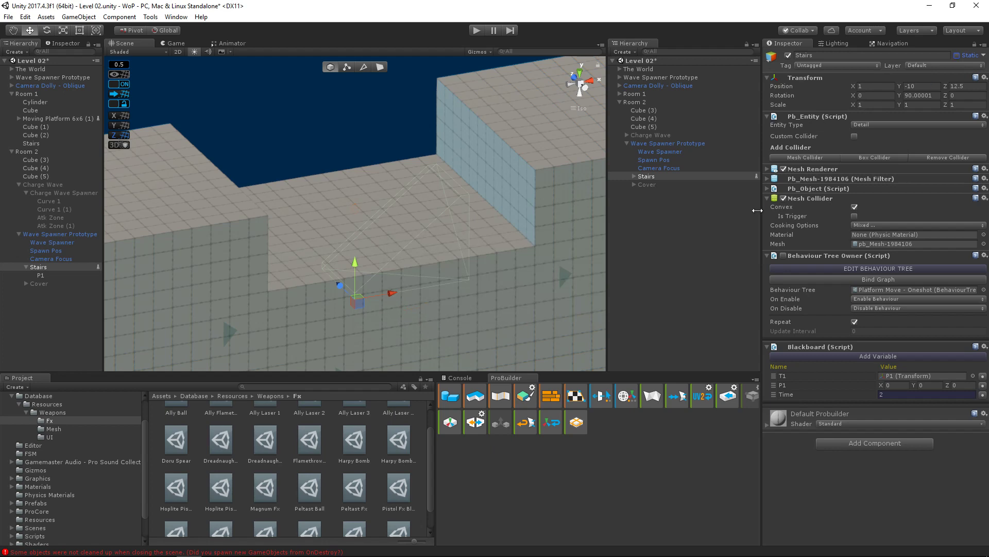
{"action": "left_click_drag", "start_coordinate": [759, 236], "coordinate": [746, 236]}
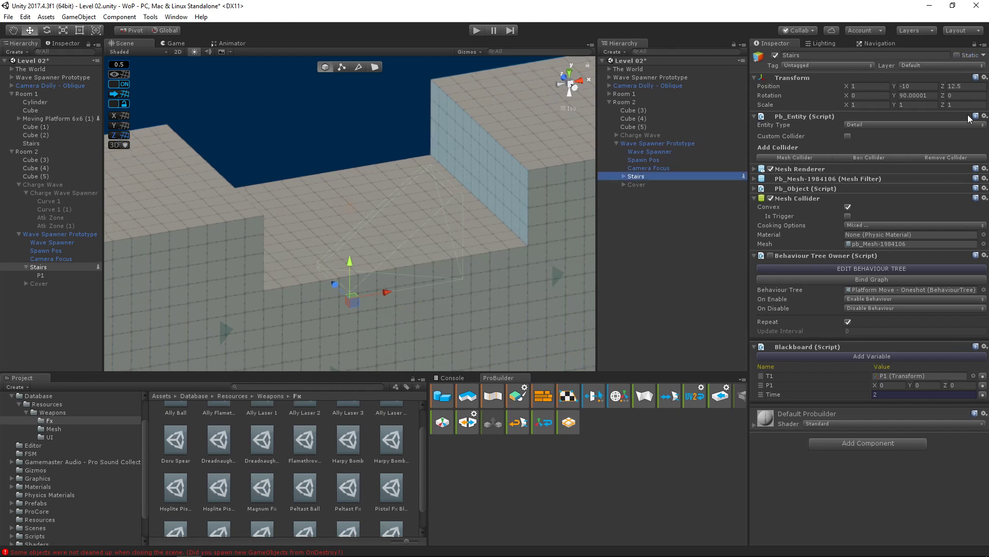
- Set the sequencer as the start node in the Platform Move - Oneshot behaviour tree asset and close the graph
{"action": "left_click", "coordinate": [853, 269]}
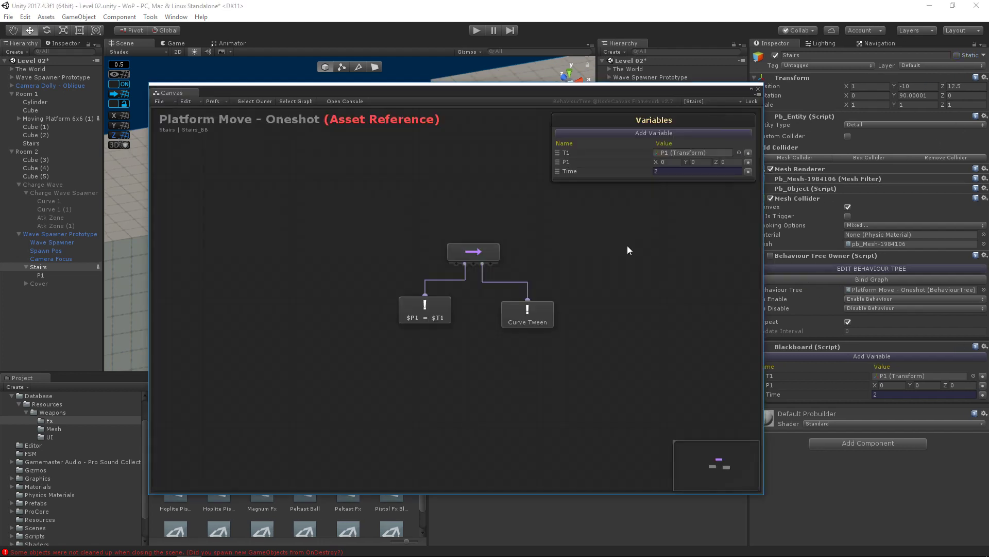
{"action": "left_click", "coordinate": [472, 251]}
{"action": "right_click", "coordinate": [469, 253]}
{"action": "left_click", "coordinate": [487, 258]}
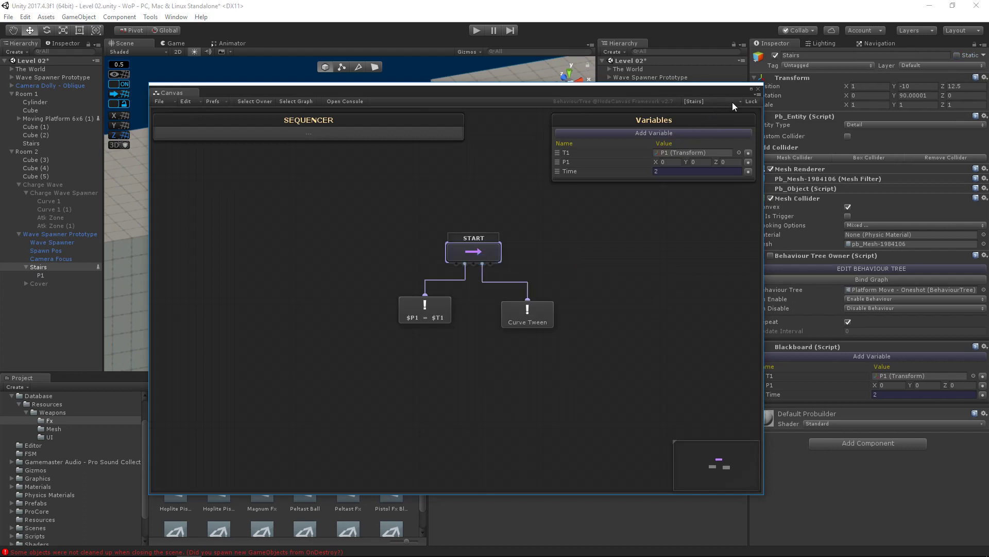
{"action": "left_click", "coordinate": [758, 91]}
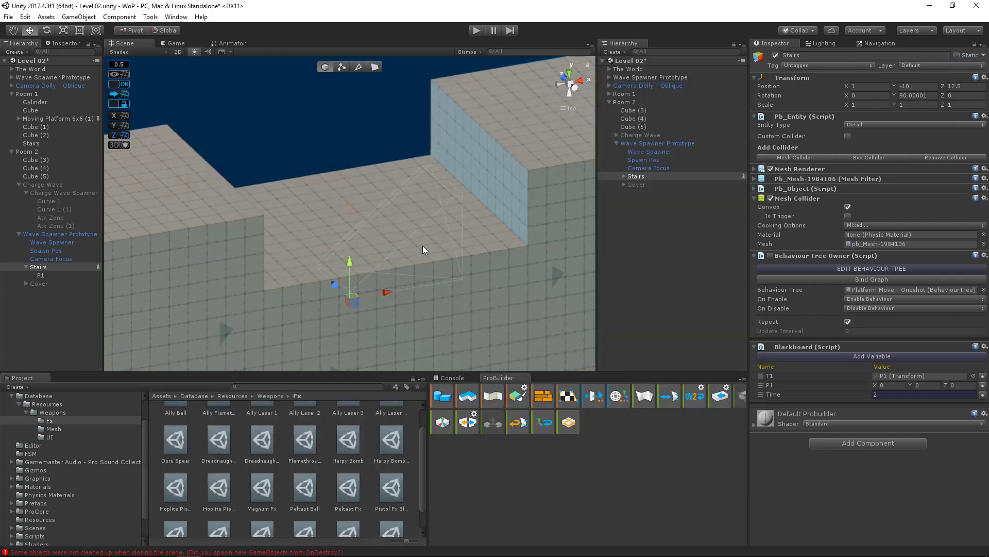
- Select the Player Start Pos object under The World and examine its placement in the scene and its spawner settings
{"action": "left_click", "coordinate": [609, 69]}
{"action": "left_click", "coordinate": [634, 85]}
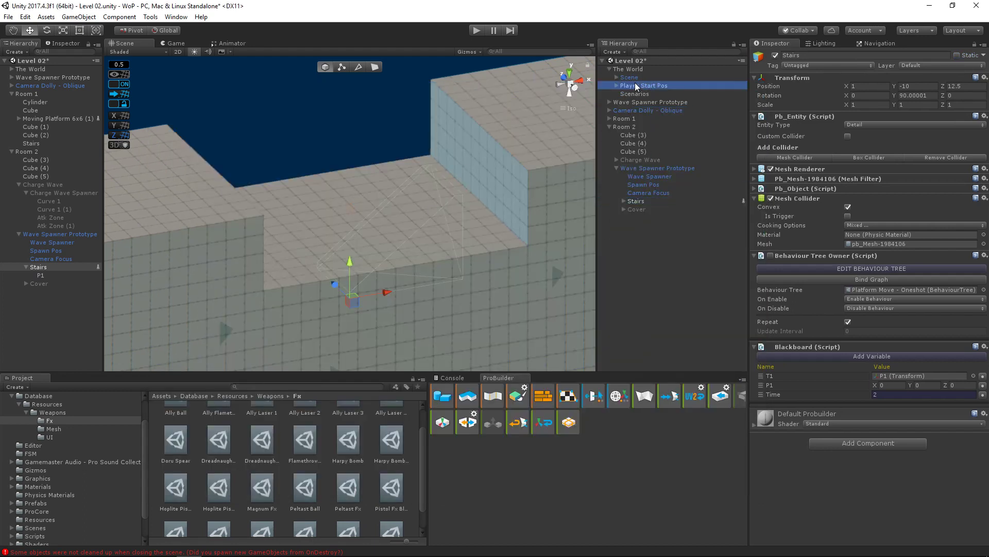
{"action": "key", "text": "f"}
{"action": "middle_click_drag", "start_coordinate": [324, 243], "coordinate": [401, 268]}
{"action": "scroll", "coordinate": [353, 292], "scroll_direction": "up", "scroll_amount": 3}
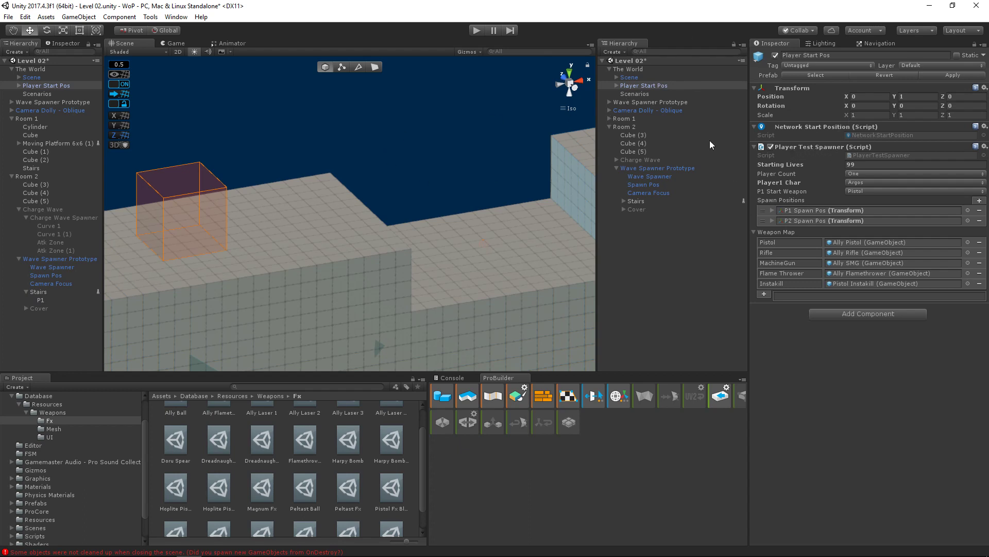
{"action": "scroll", "coordinate": [388, 229], "scroll_direction": "down", "scroll_amount": 7}
{"action": "middle_click_drag", "start_coordinate": [281, 262], "coordinate": [459, 250]}
{"action": "middle_click_drag", "start_coordinate": [219, 242], "coordinate": [459, 253]}
{"action": "middle_click_drag", "start_coordinate": [181, 279], "coordinate": [462, 249]}
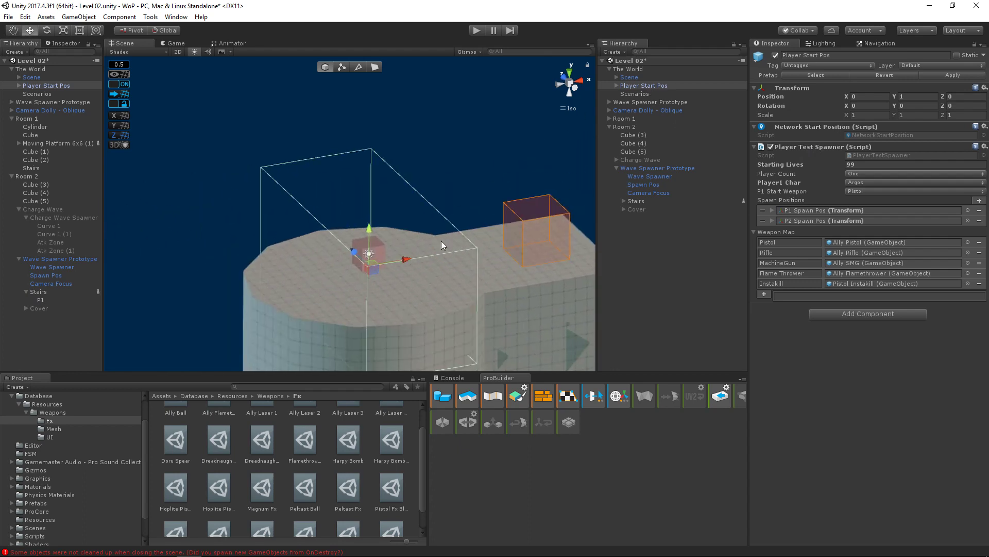
{"action": "mouse_move", "coordinate": [441, 240]}
{"action": "left_mouse_down", "text": "alt"}
{"action": "mouse_move", "coordinate": [352, 208]}
{"action": "mouse_move", "coordinate": [439, 227]}
{"action": "left_mouse_up", "text": "alt"}
{"action": "scroll", "coordinate": [439, 228], "scroll_direction": "up", "scroll_amount": 7}
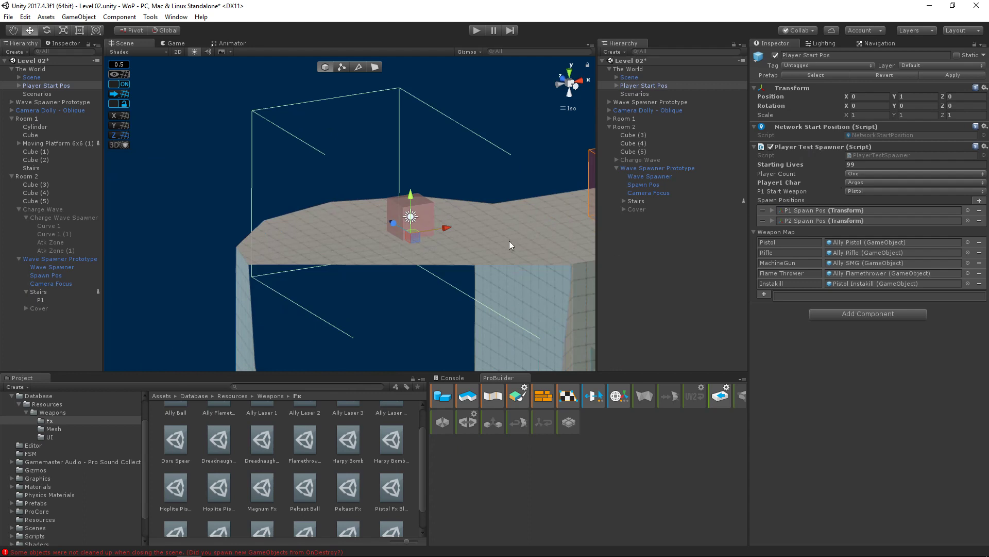
{"action": "scroll", "coordinate": [509, 244], "scroll_direction": "down", "scroll_amount": 3}
{"action": "middle_click_drag", "start_coordinate": [471, 198], "coordinate": [291, 252]}
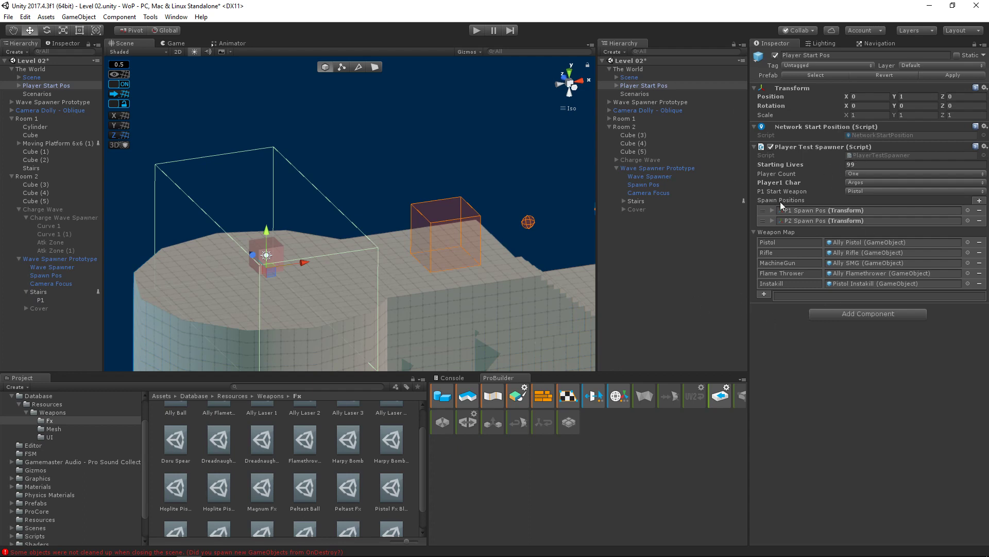
- Set the test spawner's Player1 Char to Nyx and P1 Start Weapon to Instakill
{"action": "left_click", "coordinate": [863, 183]}
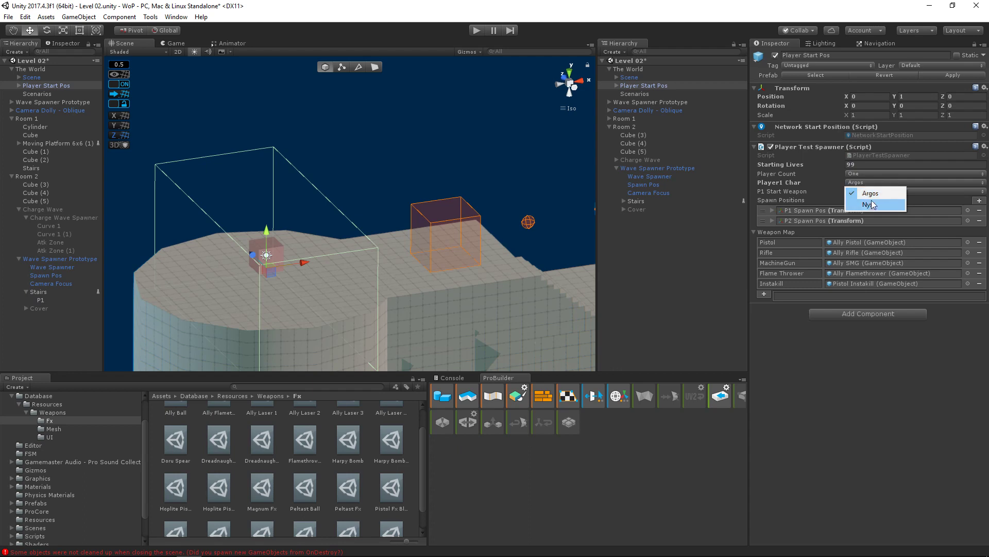
{"action": "left_click", "coordinate": [862, 203]}
{"action": "left_click", "coordinate": [868, 191]}
{"action": "left_click", "coordinate": [871, 249]}
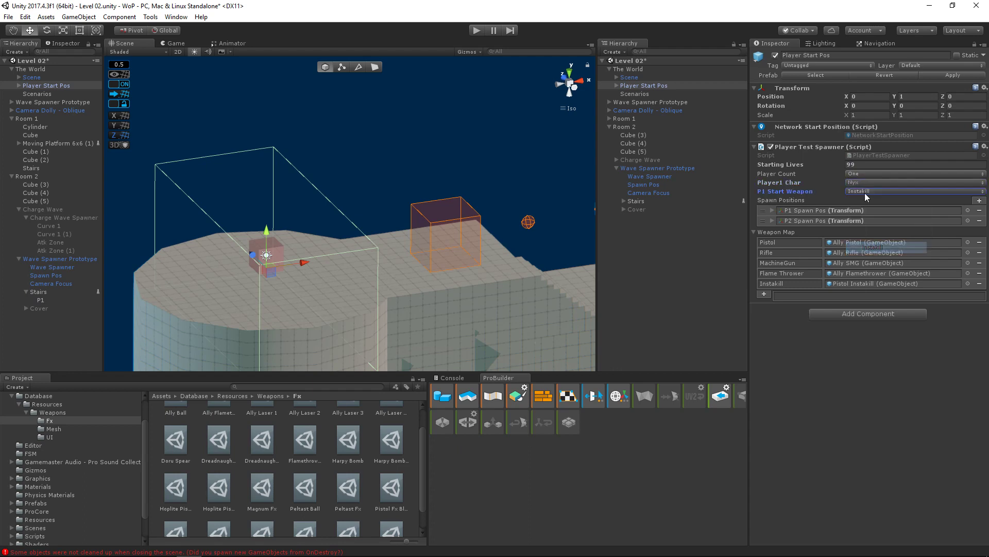
- Try a Player Count of Two on the test spawner and return it to One
{"action": "left_click", "coordinate": [858, 174]}
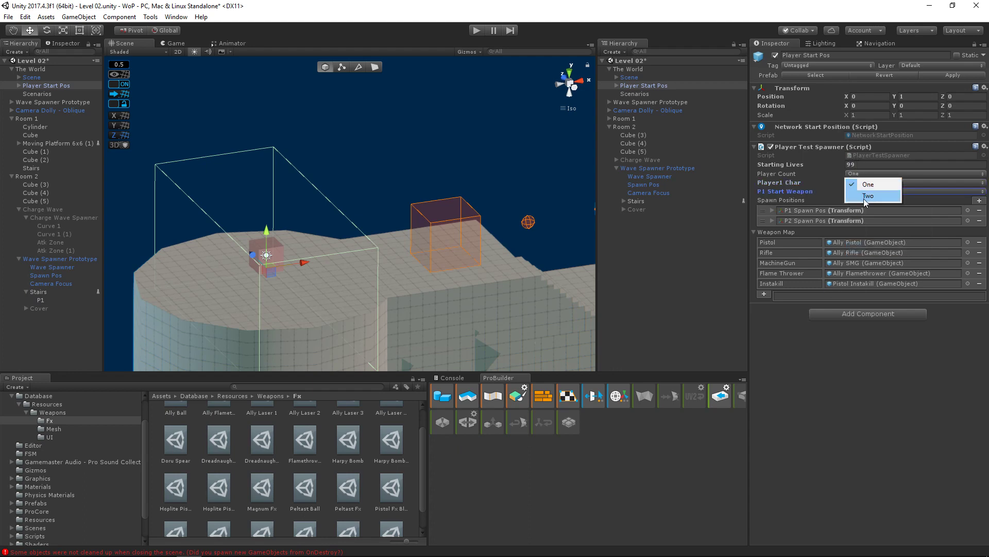
{"action": "left_click", "coordinate": [863, 199]}
{"action": "left_click", "coordinate": [859, 174]}
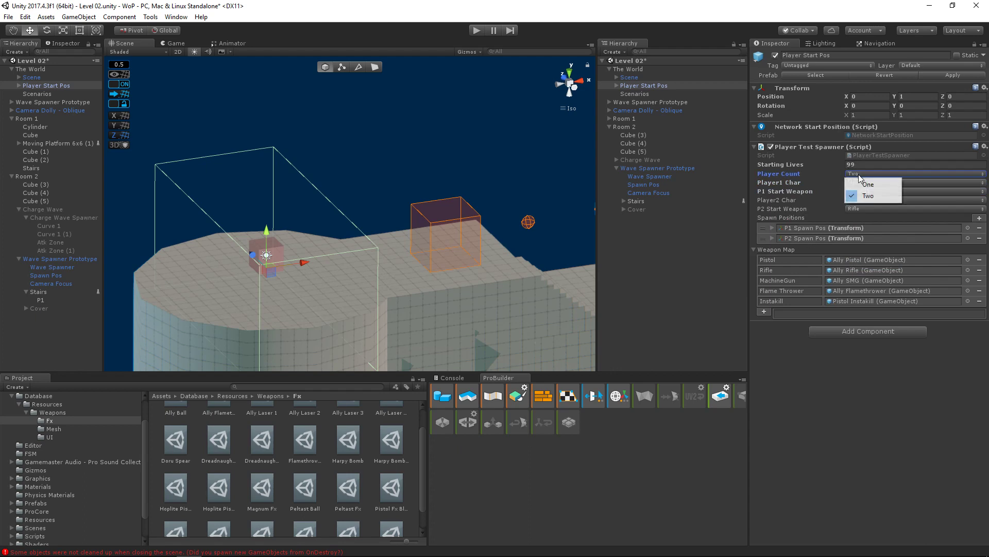
{"action": "left_click", "coordinate": [862, 190]}
- Duplicate Player Start Pos and move the copy along the X axis to 19
{"action": "scroll", "coordinate": [397, 242], "scroll_direction": "down", "scroll_amount": 3}
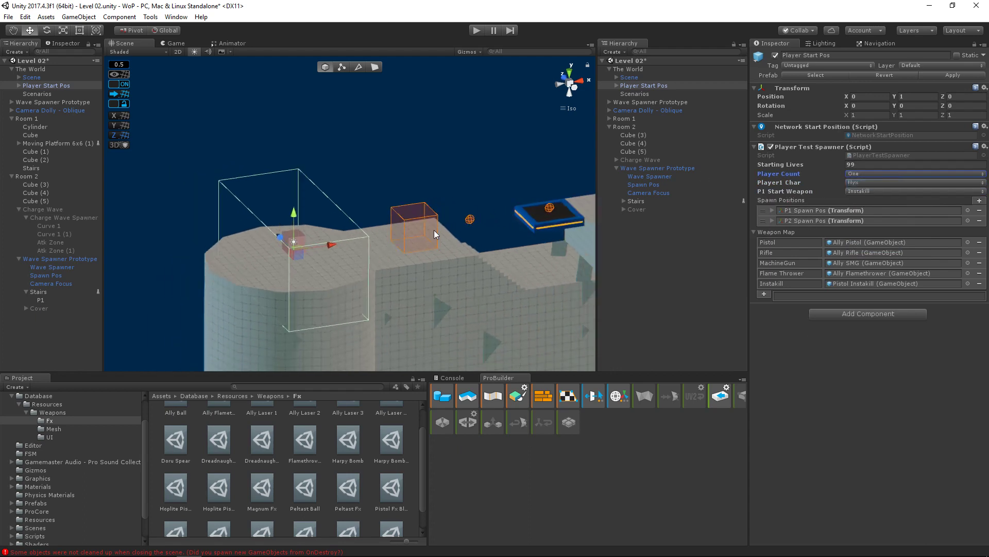
{"action": "left_click", "coordinate": [635, 86]}
{"action": "key", "text": "ctrl+d"}
{"action": "left_click_drag", "start_coordinate": [310, 242], "coordinate": [483, 236]}
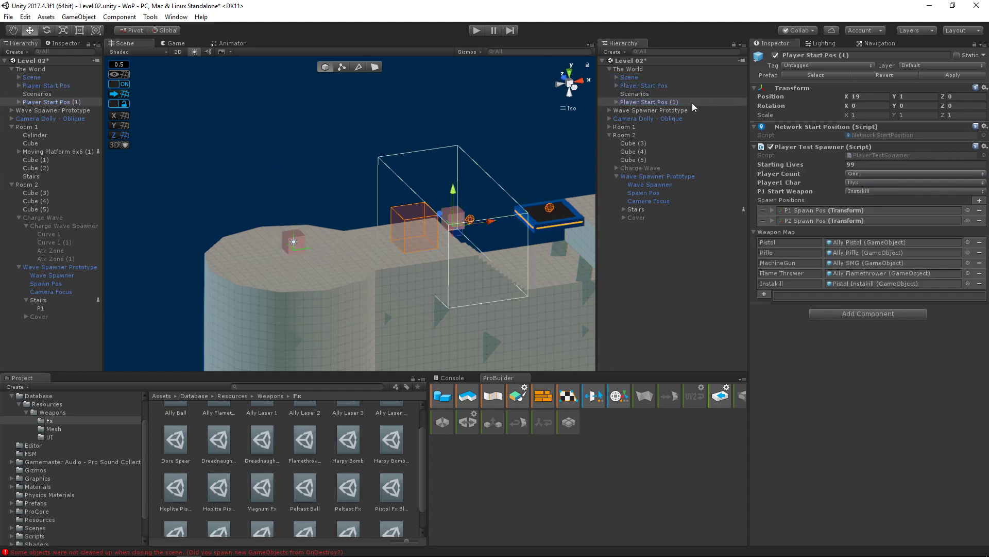
- Deactivate the original Player Start Pos and move its duplicate to an X position of 58.5, near the Room 2 gap
{"action": "left_click", "coordinate": [653, 84]}
{"action": "left_click", "coordinate": [644, 102]}
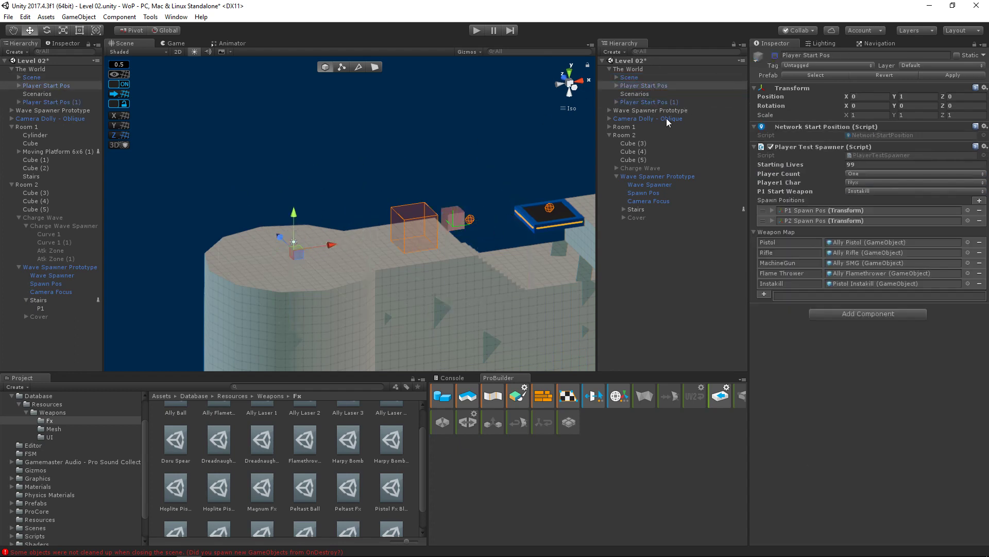
{"action": "left_click_drag", "start_coordinate": [489, 215], "coordinate": [531, 203]}
{"action": "middle_click_drag", "start_coordinate": [532, 203], "coordinate": [323, 219]}
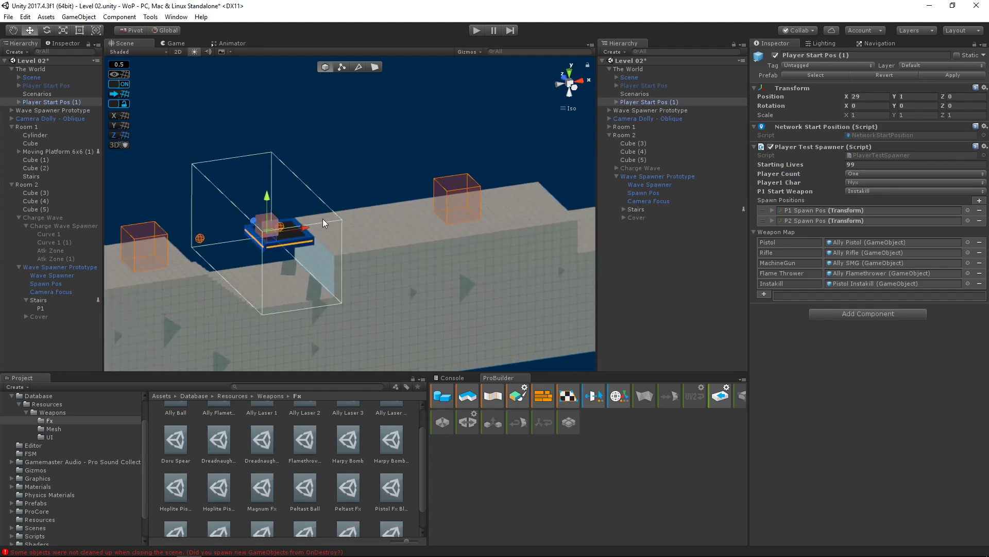
{"action": "left_click_drag", "start_coordinate": [312, 227], "coordinate": [541, 201]}
{"action": "right_click_drag", "start_coordinate": [513, 198], "coordinate": [394, 197]}
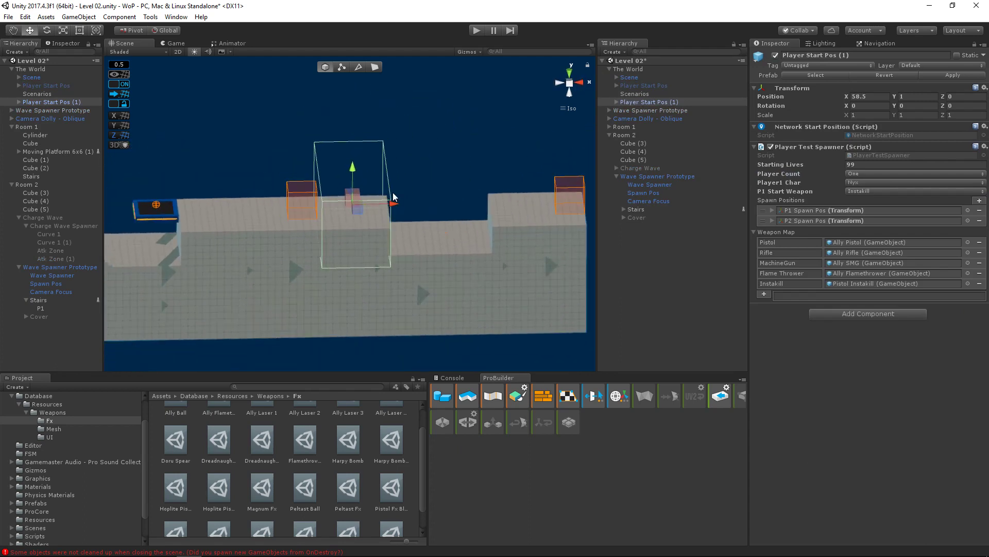
- Collapse the Room 2 hierarchy and shift the duplicated start position back to X 56
{"action": "left_click", "coordinate": [616, 176]}
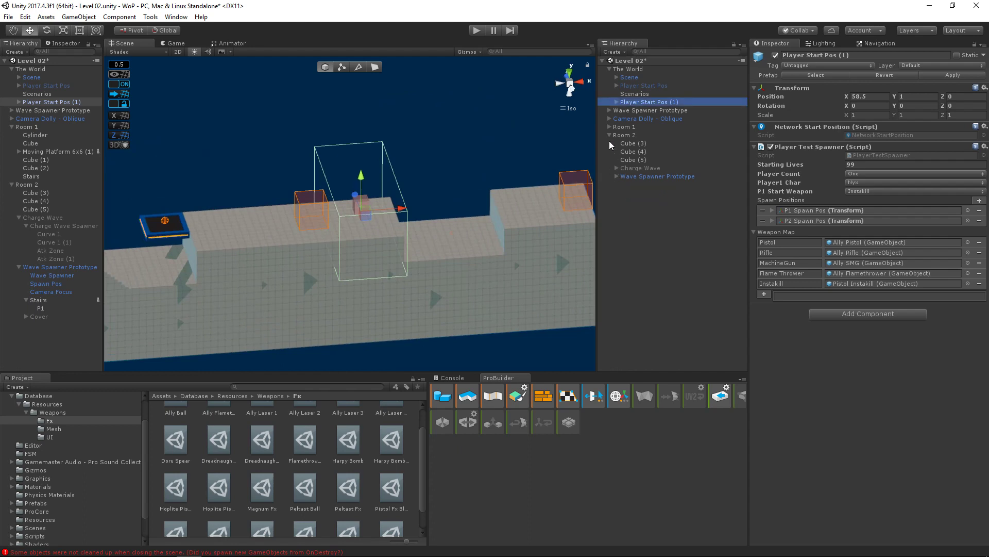
{"action": "left_click", "coordinate": [611, 135]}
{"action": "right_click_drag", "start_coordinate": [452, 228], "coordinate": [400, 209]}
{"action": "left_click_drag", "start_coordinate": [400, 209], "coordinate": [376, 209]}
- Enter play mode and run the character around the ledge before the Room 2 gap to test the new start position
{"action": "left_click", "coordinate": [477, 30]}
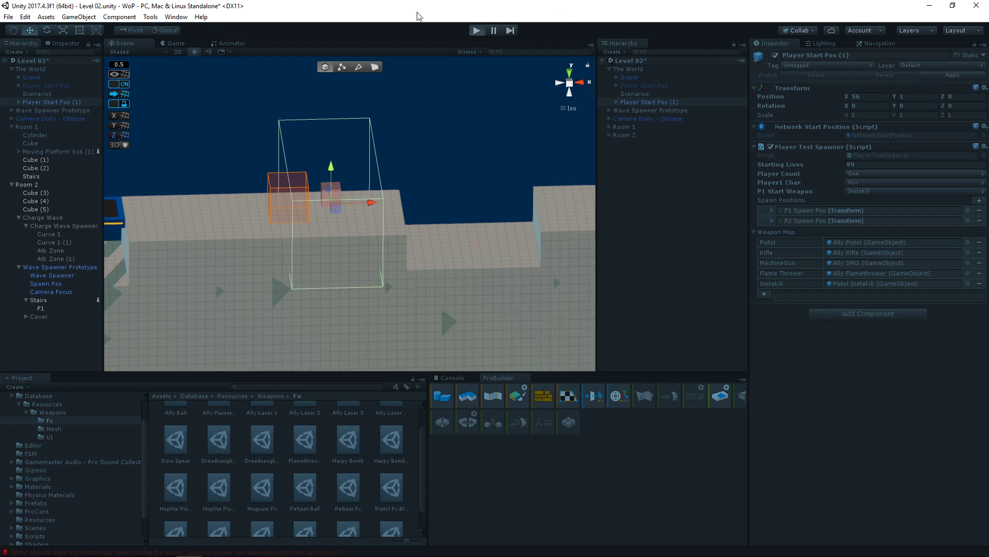
{"action": "key", "text": "ctrl+p"}
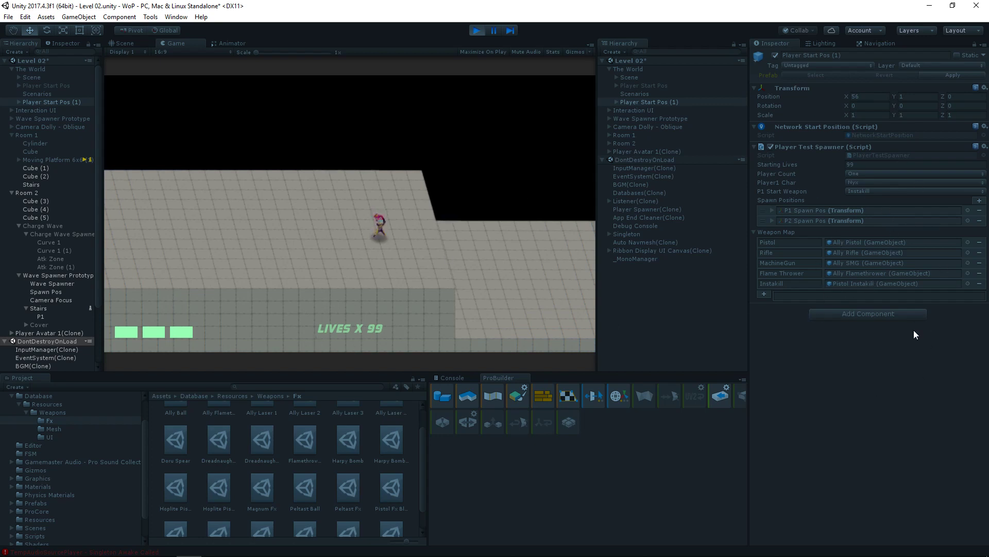
{"action": "key", "text": "a"}
{"action": "key", "text": "d"}
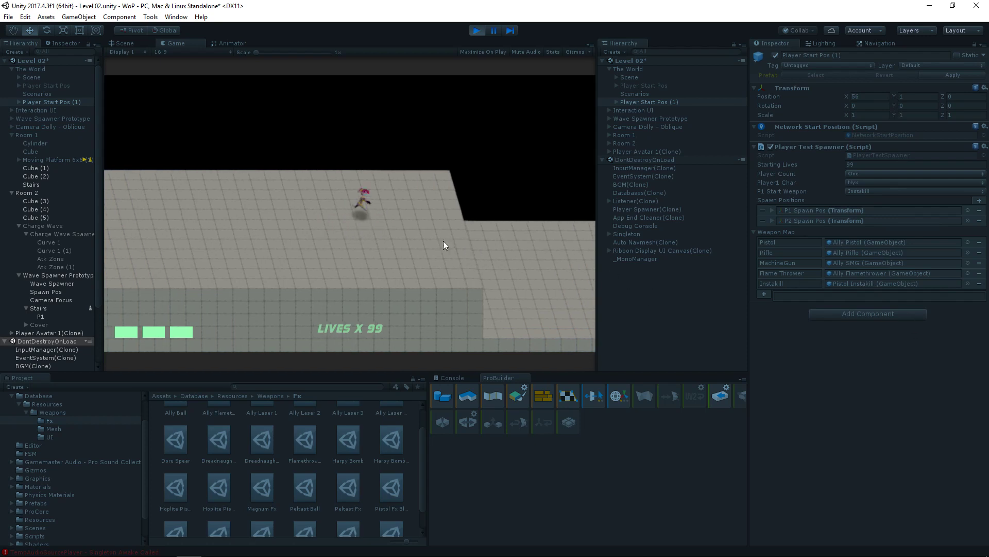
{"action": "key", "text": "a"}
{"action": "key", "text": "d"}
{"action": "key", "text": "a"}
{"action": "key", "text": "d"}
{"action": "key", "text": "s"}
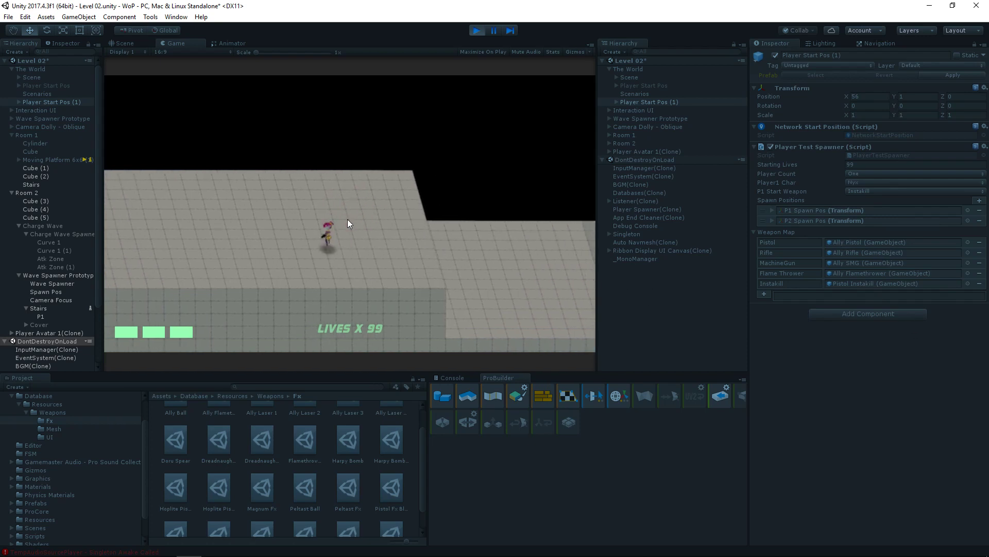
{"action": "key", "text": "w"}
{"action": "key", "text": "d"}
{"action": "key", "text": "a"}
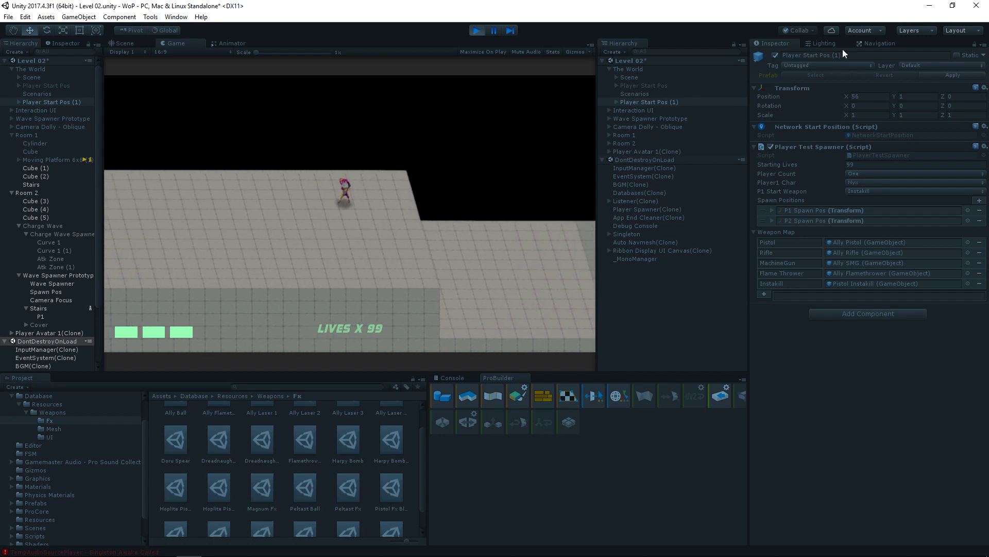
- Clear the selection, show a second Inspector in place of the duplicate Hierarchy, and narrow the original Inspector
{"action": "left_click", "coordinate": [651, 315]}
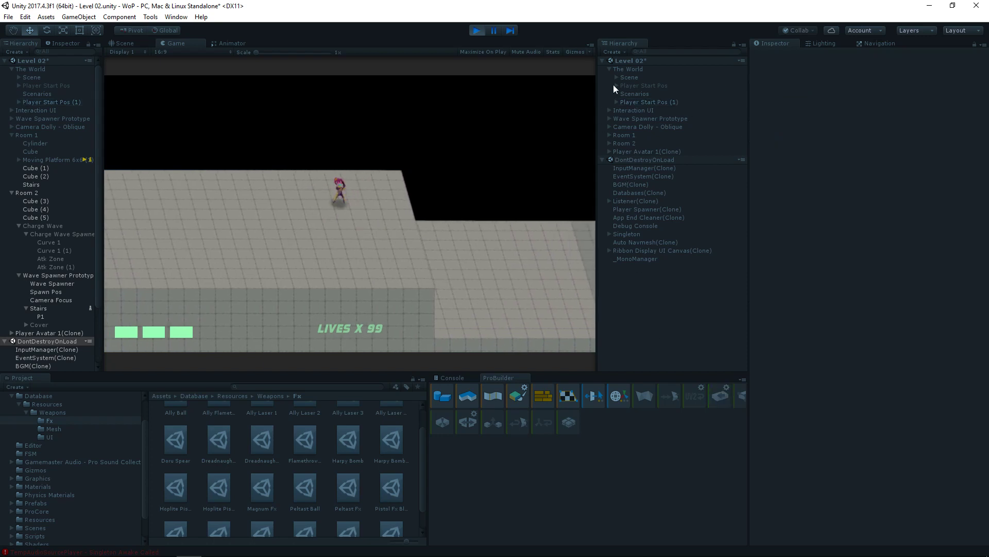
{"action": "left_click", "coordinate": [824, 45]}
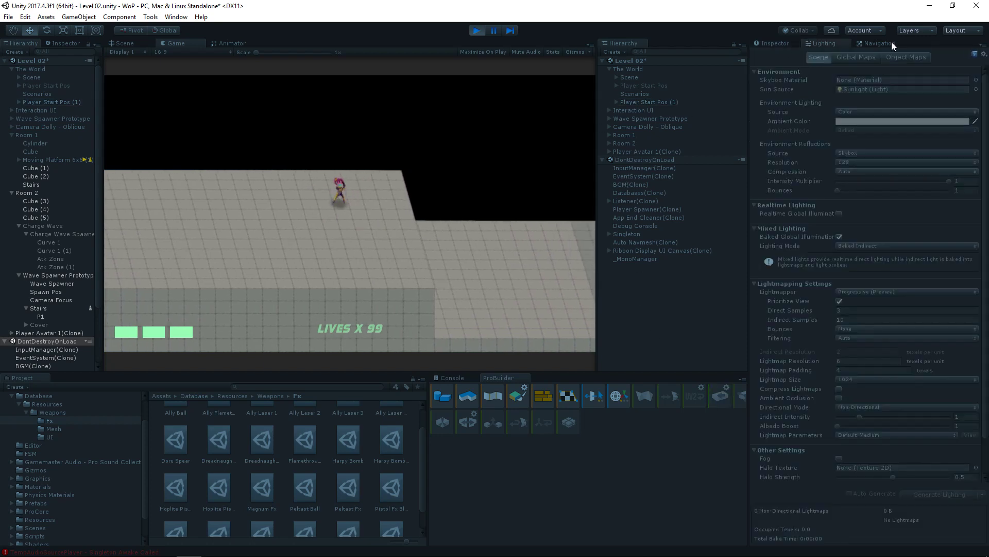
{"action": "left_click", "coordinate": [774, 43]}
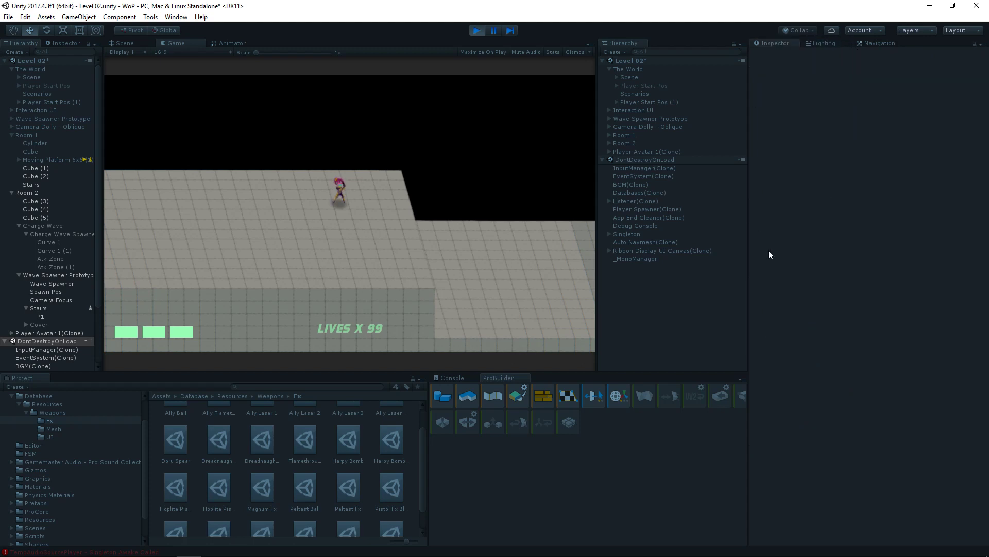
{"action": "left_click_drag", "start_coordinate": [595, 314], "coordinate": [619, 315]}
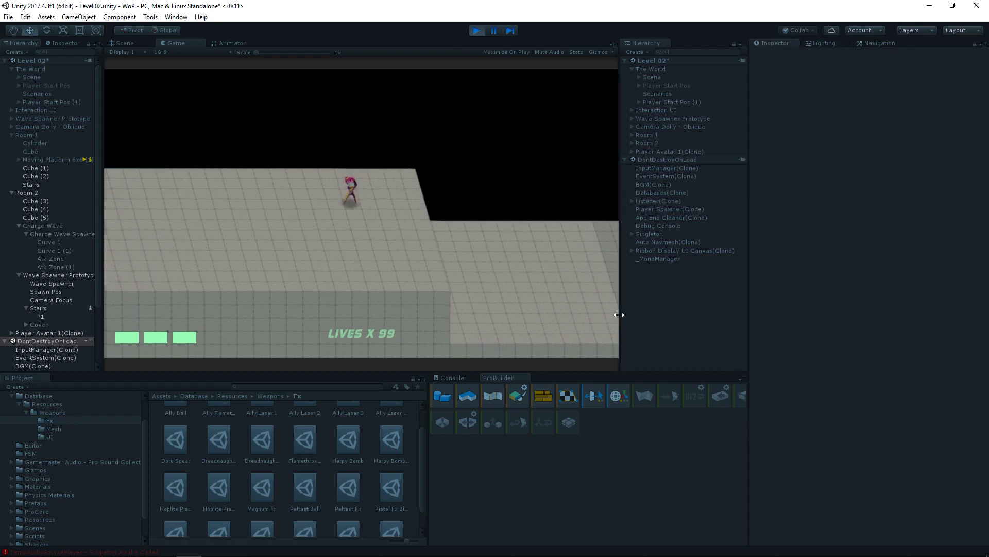
{"action": "scroll", "coordinate": [49, 309], "scroll_direction": "down", "scroll_amount": 10}
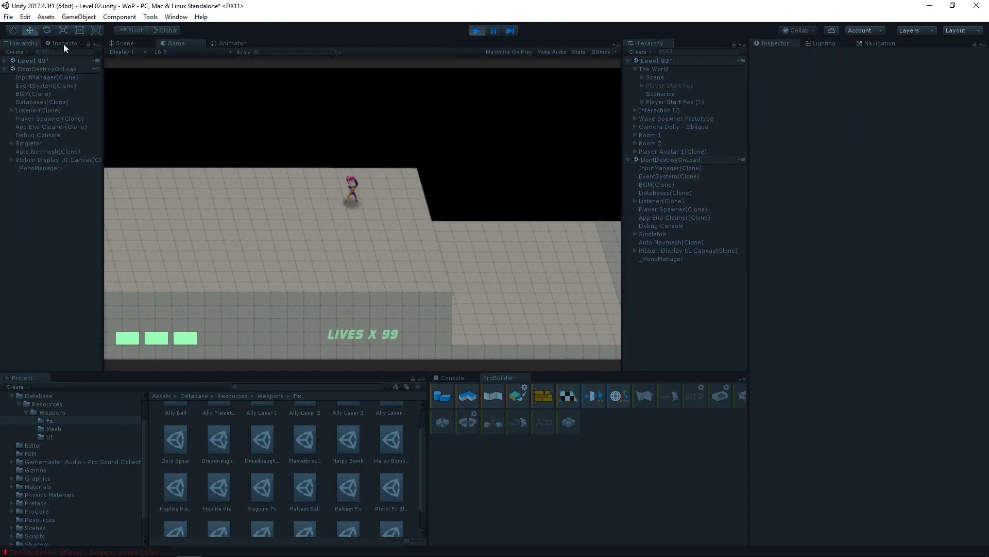
{"action": "left_click", "coordinate": [65, 44]}
{"action": "left_click_drag", "start_coordinate": [748, 297], "coordinate": [776, 296]}
- Run the character across the ledge and jump into the Room 2 gap to trigger the wave encounter
{"action": "key", "text": "s"}
{"action": "key", "text": "a"}
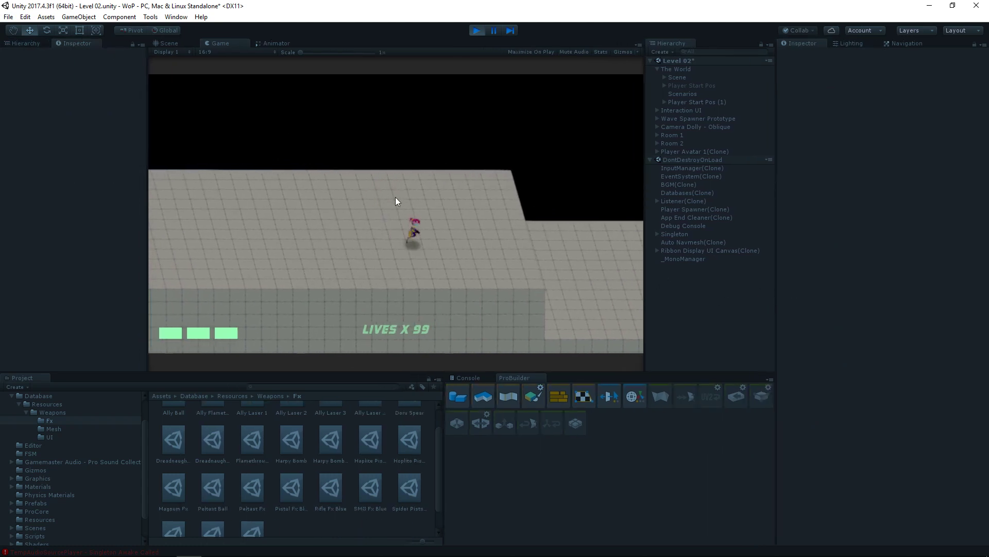
{"action": "key", "text": "w"}
{"action": "key", "text": "d"}
{"action": "key", "text": "space"}
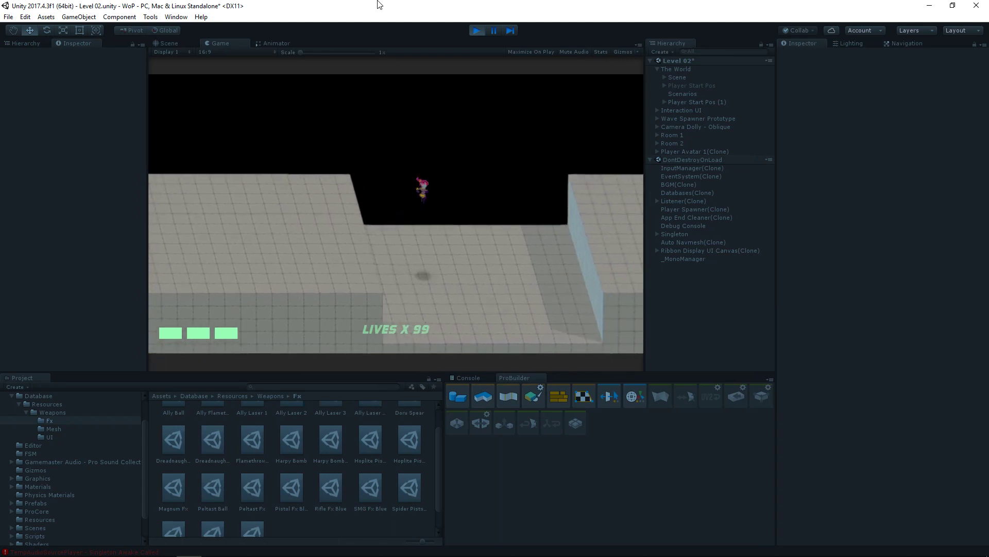
- Fight through the enemy waves from inside the Room 2 gap, moving and jumping to dodge their projectiles
{"action": "key", "text": "a"}
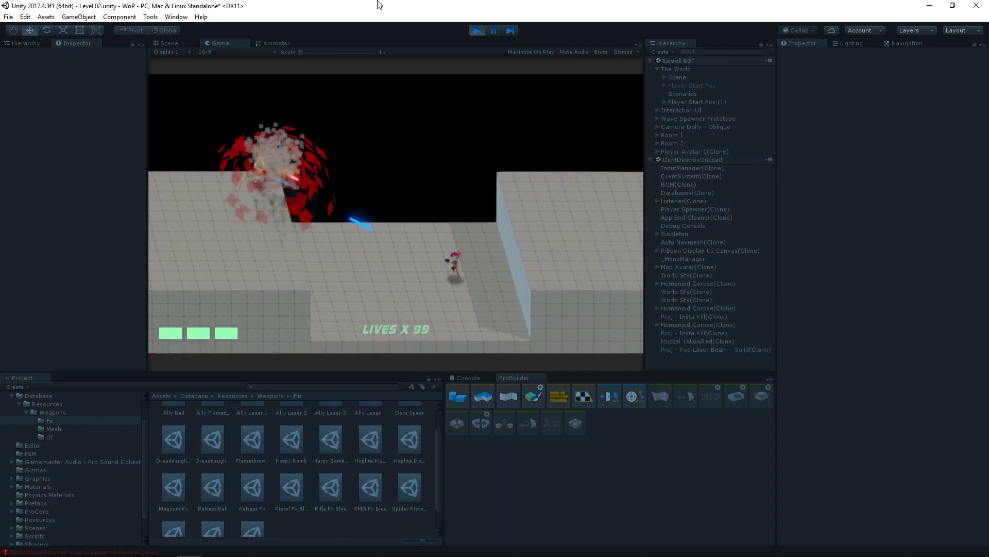
{"action": "key", "text": "w"}
{"action": "key", "text": "a"}
{"action": "key", "text": "s"}
{"action": "key", "text": "d"}
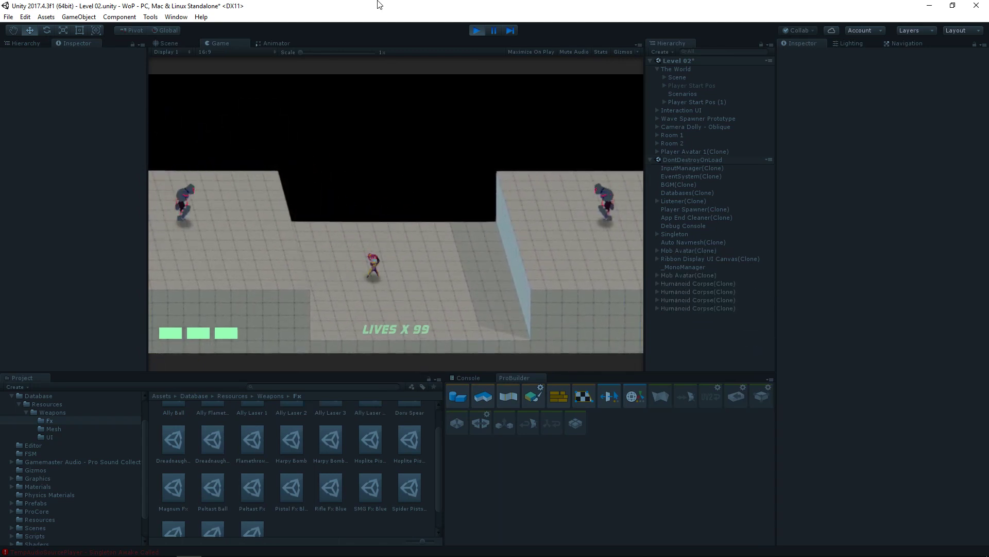
{"action": "key", "text": "space"}
{"action": "key", "text": "s"}
{"action": "key", "text": "a"}
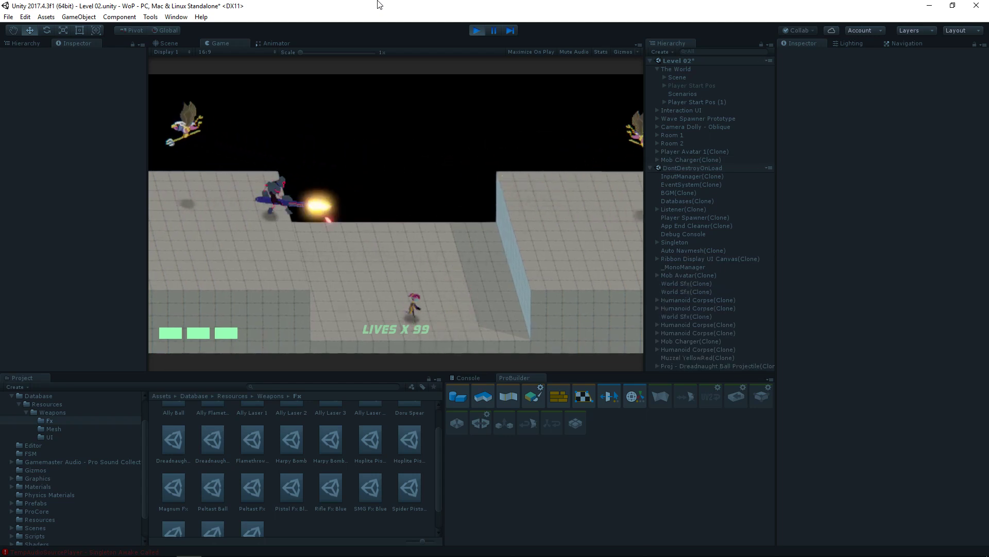
{"action": "key", "text": "w"}
{"action": "key", "text": "a"}
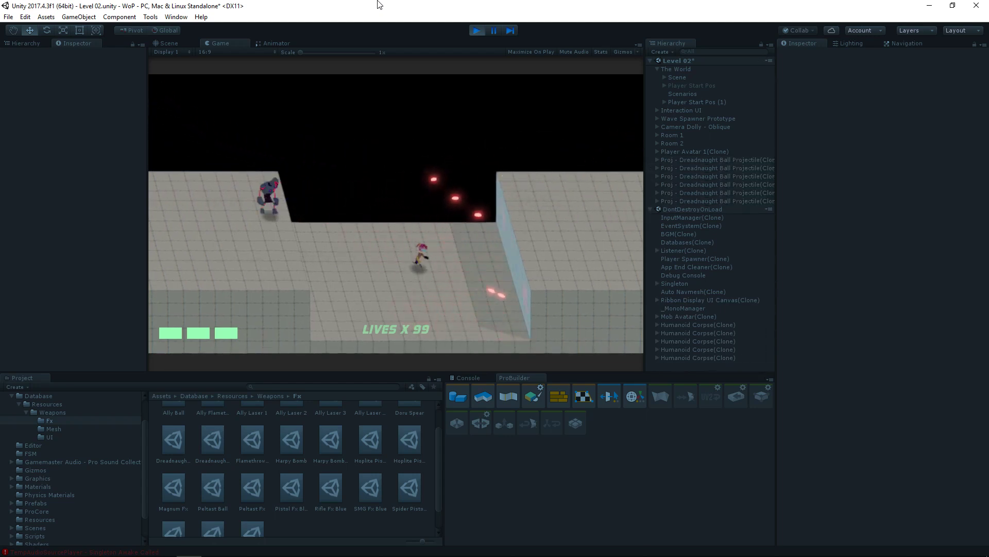
{"action": "key", "text": "space"}
{"action": "key", "text": "space"}
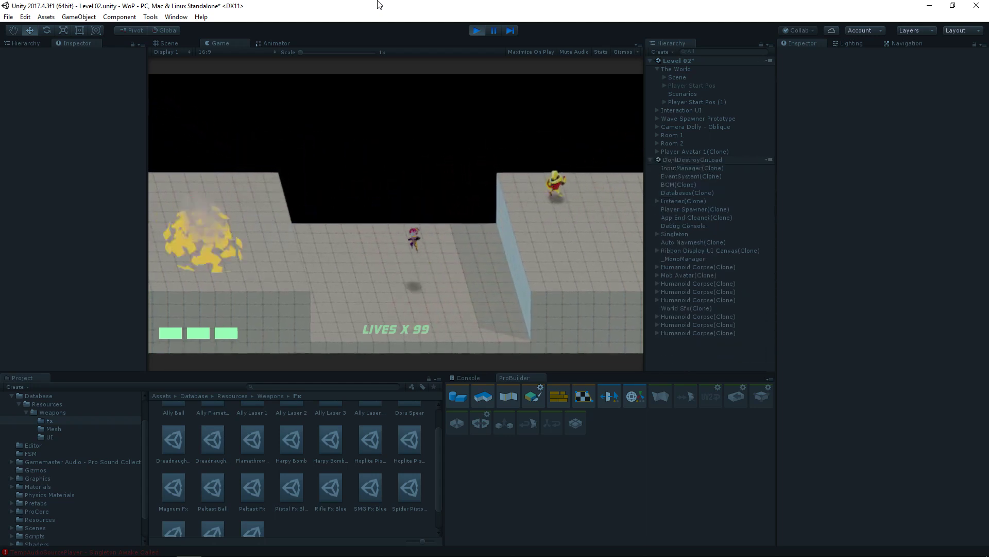
{"action": "key", "text": "a"}
{"action": "key", "text": "space"}
{"action": "key", "text": "d"}
{"action": "key", "text": "d"}
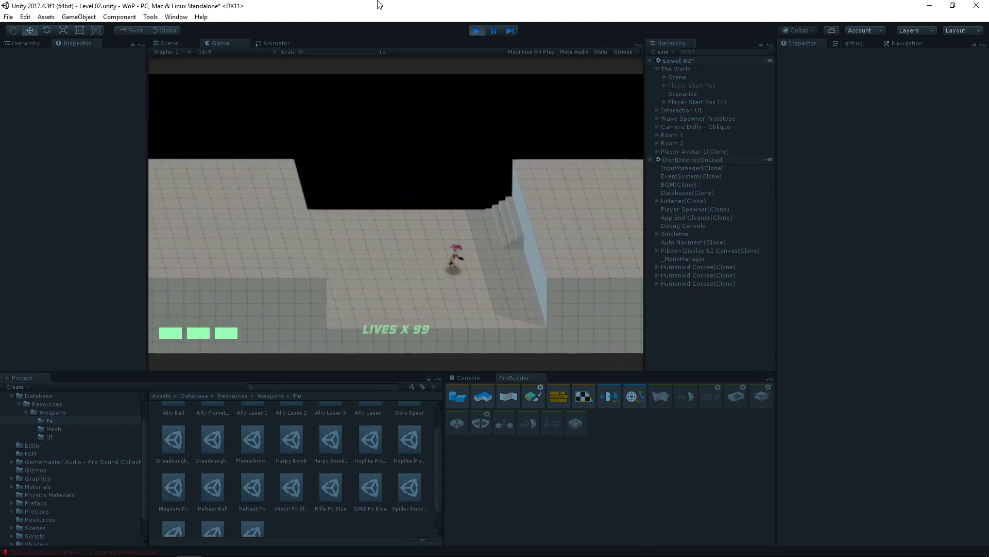
- Test the rising stairs by crossing to the far platform, drop back into the gap, and stop play mode
{"action": "key", "text": "w"}
{"action": "key", "text": "d"}
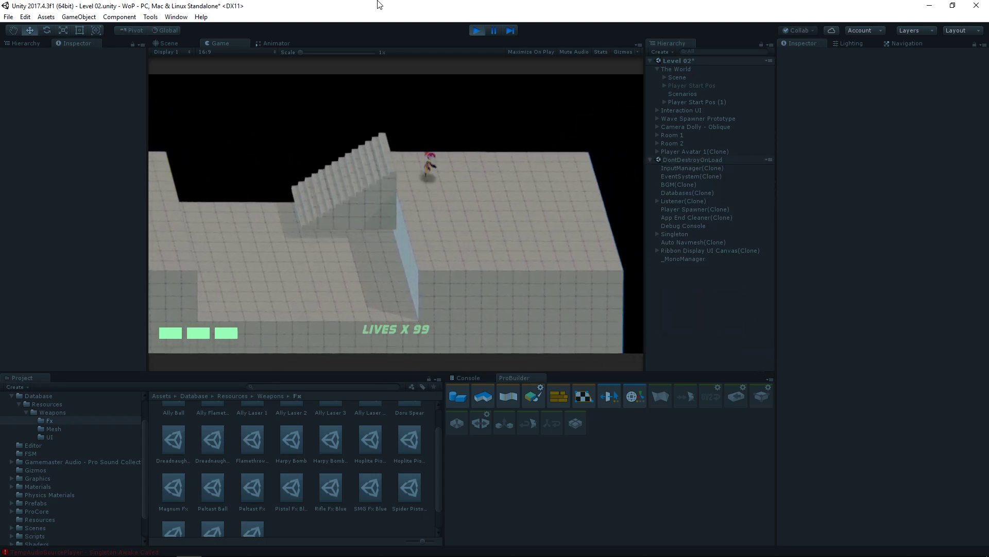
{"action": "key", "text": "space"}
{"action": "key", "text": "a"}
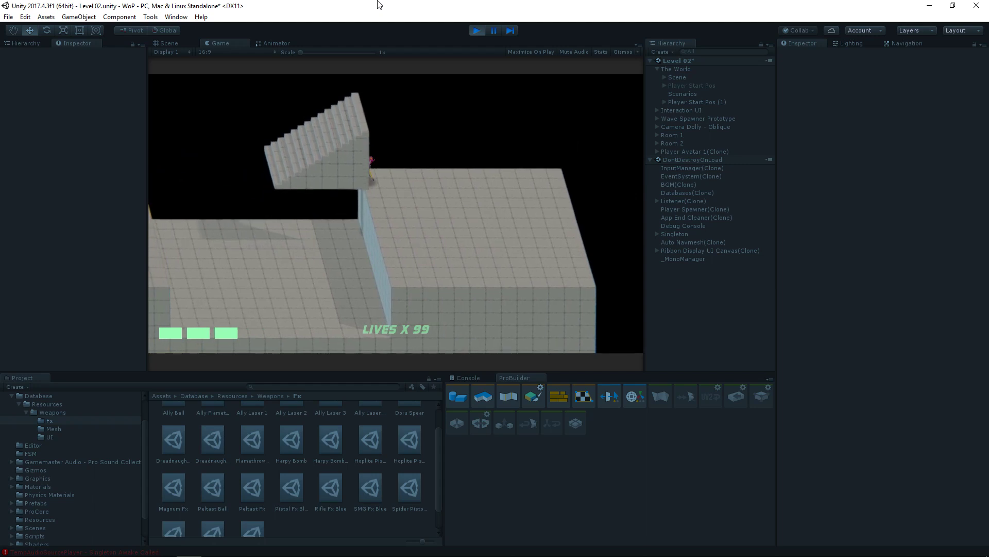
{"action": "key", "text": "s"}
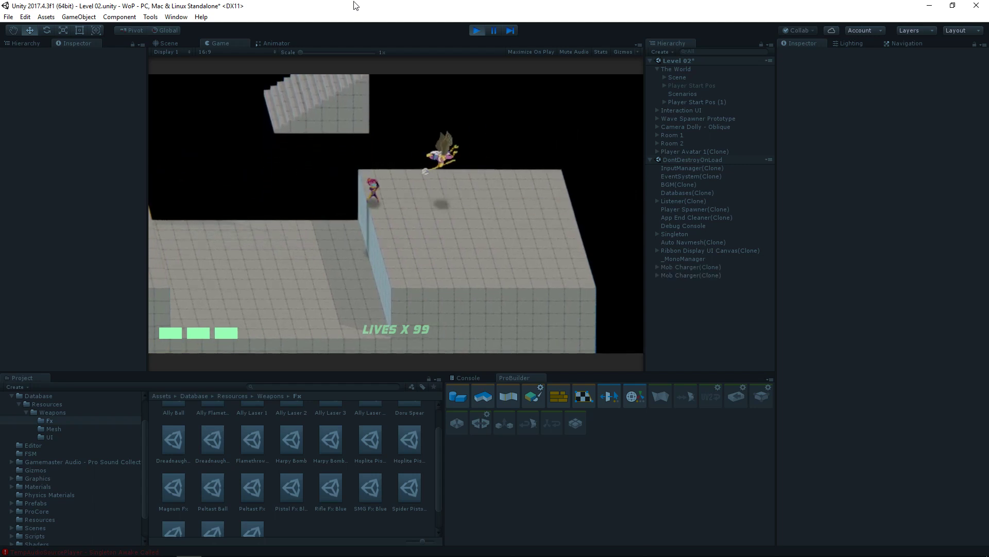
{"action": "key", "text": "s"}
{"action": "key", "text": "a"}
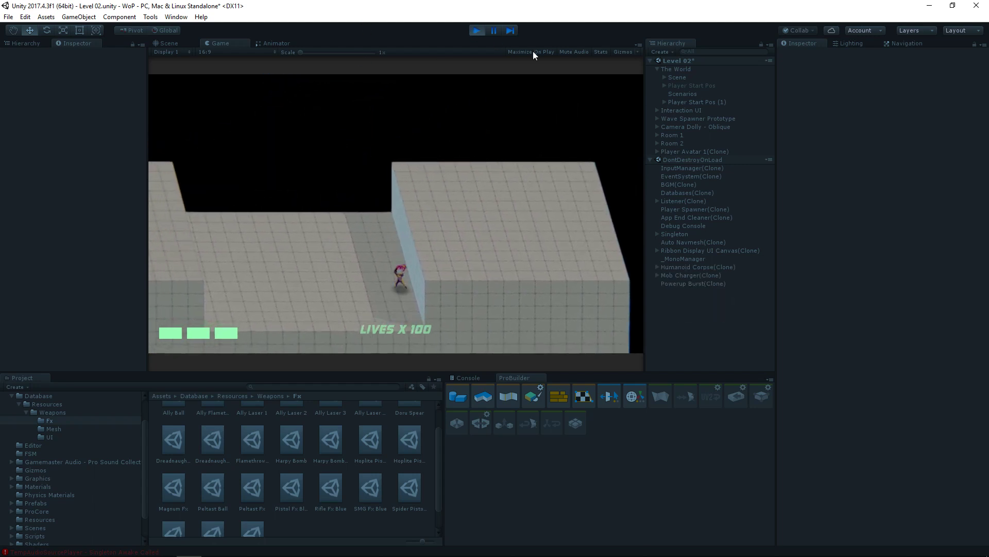
{"action": "left_click", "coordinate": [475, 30]}
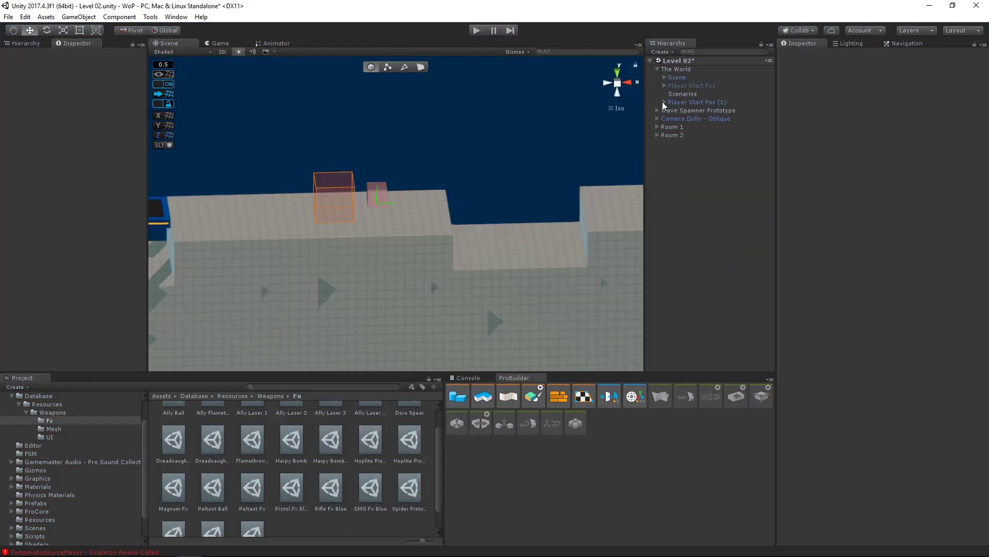
- Select Stairs under Room 2's Wave Spawner Prototype and disable Repeat on its Behaviour Tree Owner
{"action": "left_click", "coordinate": [656, 110]}
{"action": "left_click", "coordinate": [657, 110]}
{"action": "left_click", "coordinate": [657, 135]}
{"action": "left_click", "coordinate": [664, 175]}
{"action": "left_click", "coordinate": [685, 209]}
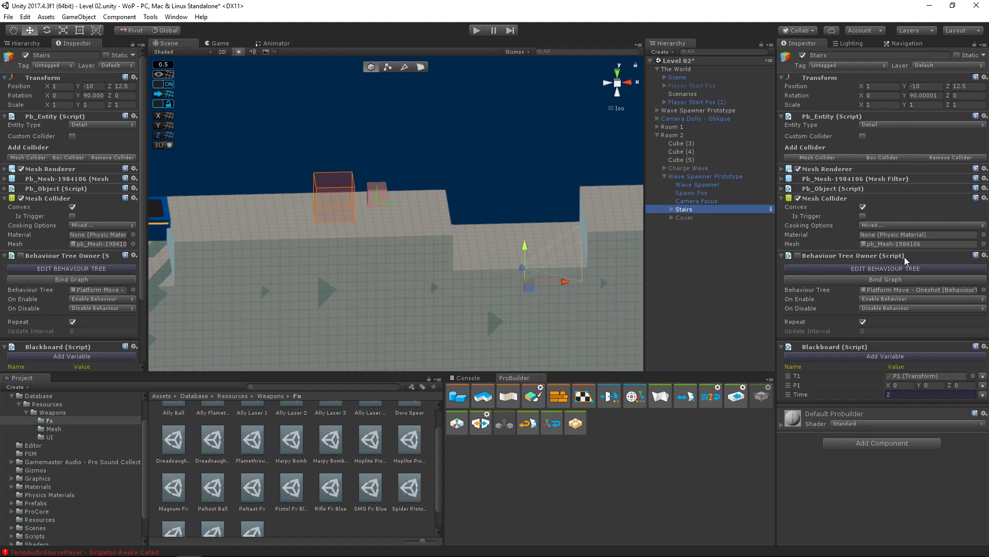
{"action": "left_click", "coordinate": [863, 321]}
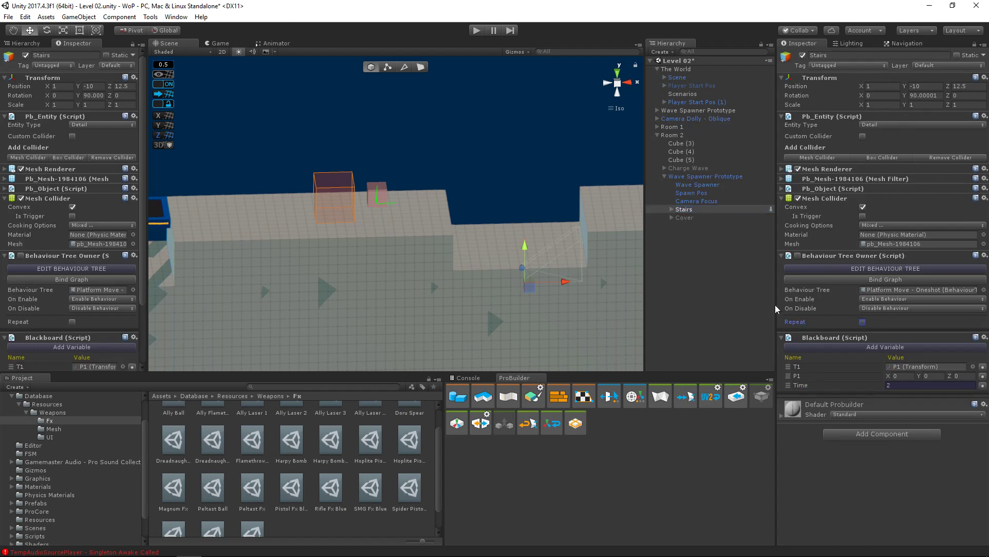
- Delete the duplicated Player Start Pos (1) from The World
{"action": "scroll", "coordinate": [361, 240], "scroll_direction": "down", "scroll_amount": 3}
{"action": "left_click_drag", "start_coordinate": [252, 238], "coordinate": [616, 217], "text": "alt"}
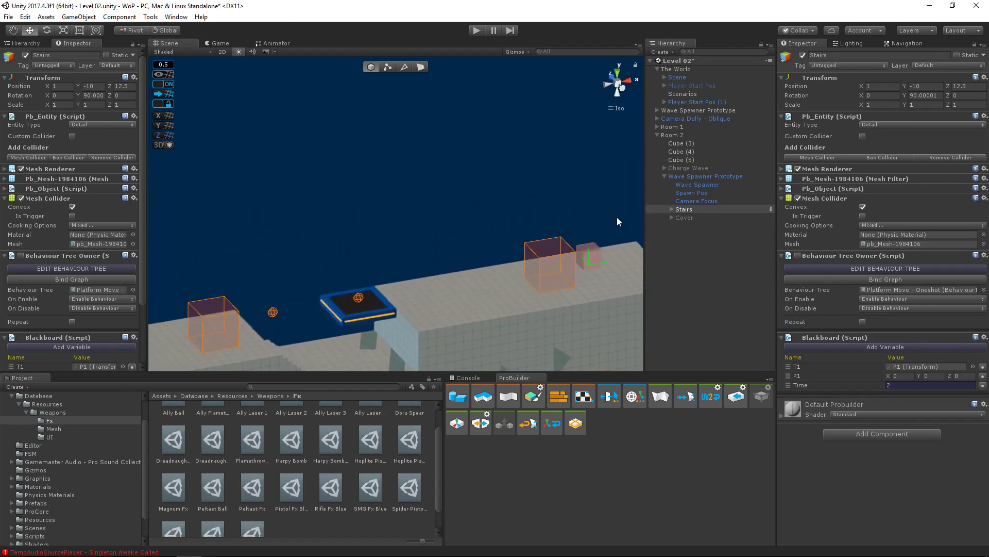
{"action": "left_click", "coordinate": [706, 102]}
{"action": "right_click", "coordinate": [706, 102]}
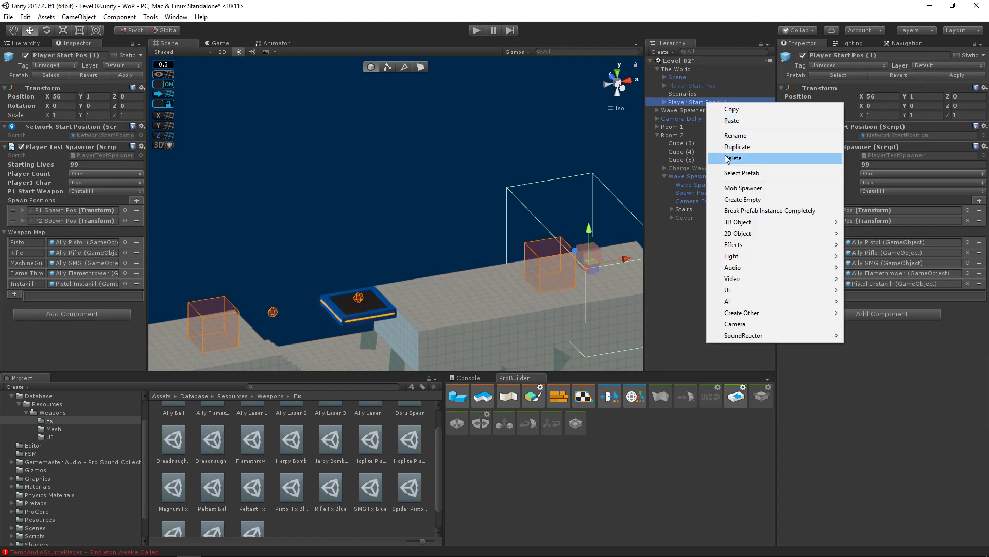
{"action": "left_click", "coordinate": [728, 158]}
- Duplicate the inactive Player Start Pos, place the copy directly below it in The World, and move it to X 80
{"action": "left_click", "coordinate": [700, 86]}
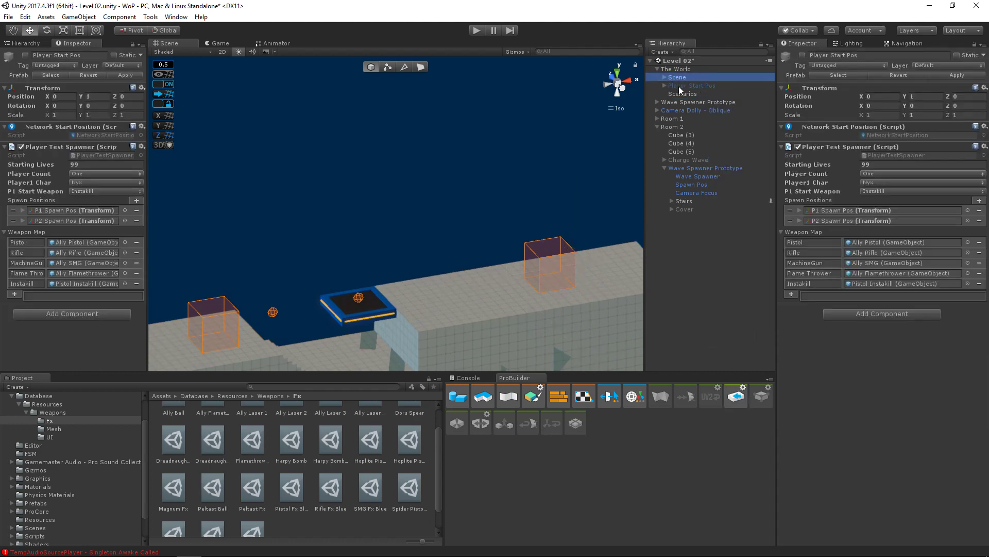
{"action": "key", "text": "ctrl+d"}
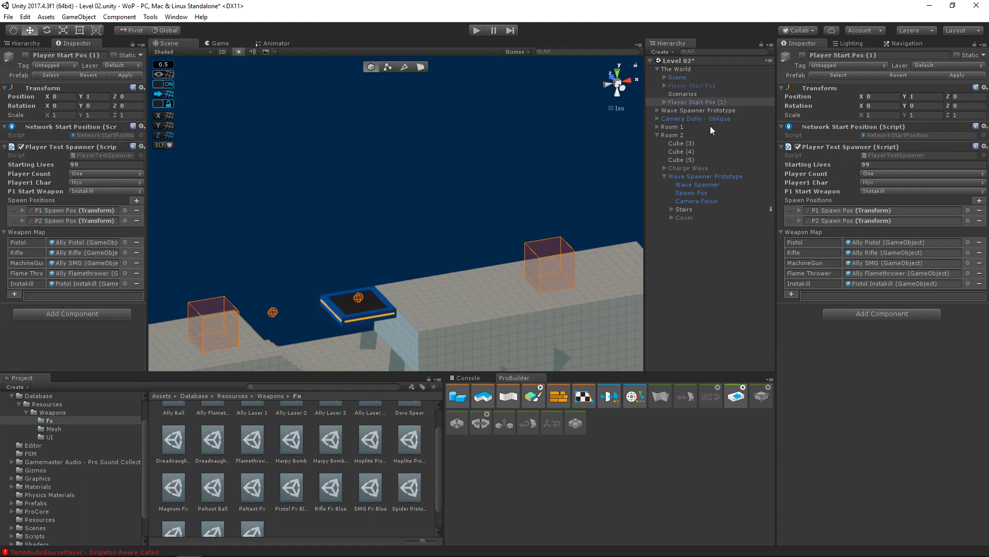
{"action": "left_click_drag", "start_coordinate": [698, 102], "coordinate": [693, 90]}
{"action": "scroll", "coordinate": [302, 280], "scroll_direction": "down", "scroll_amount": 3}
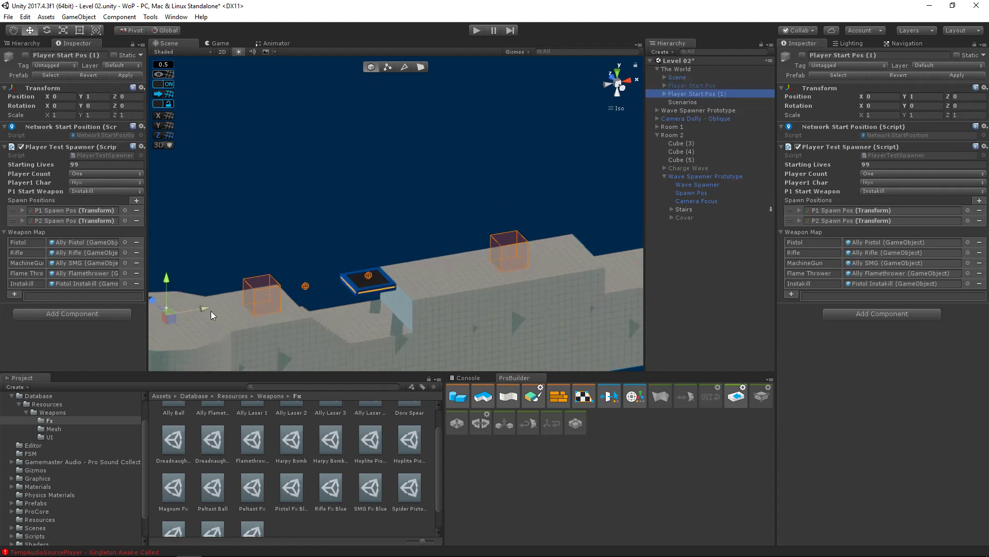
{"action": "left_click_drag", "start_coordinate": [211, 311], "coordinate": [573, 250]}
{"action": "middle_click_drag", "start_coordinate": [573, 249], "coordinate": [384, 286]}
{"action": "left_click_drag", "start_coordinate": [384, 286], "coordinate": [488, 282], "text": "alt"}
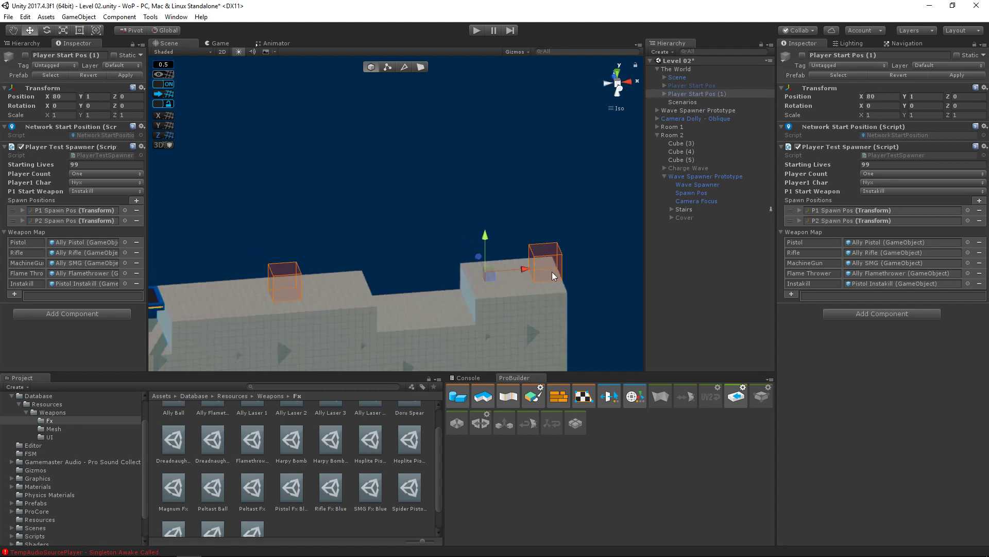
{"action": "middle_click_drag", "start_coordinate": [552, 271], "coordinate": [419, 281]}
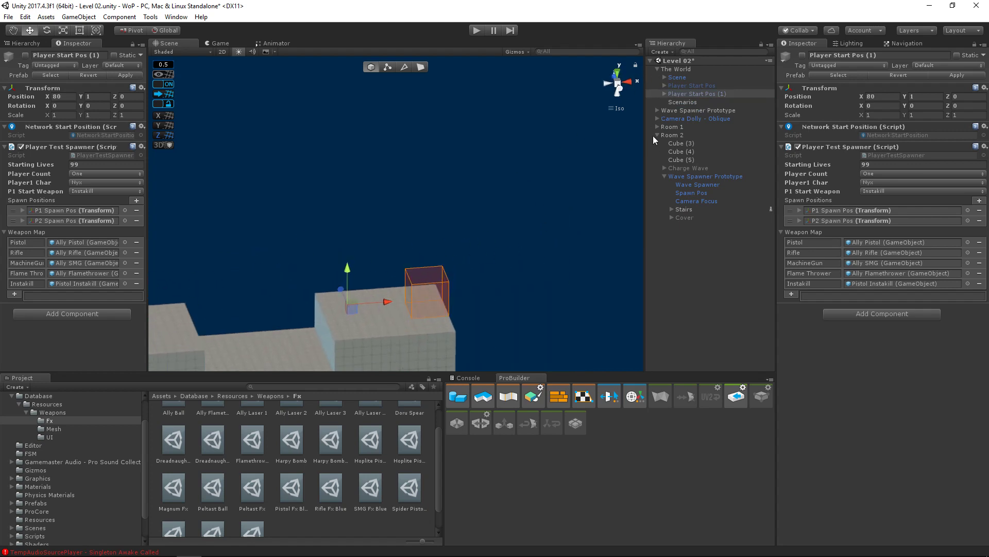
- Frame Room 2 in the Scene view and enter play mode to test the level again
{"action": "double_click", "coordinate": [665, 135]}
{"action": "left_click_drag", "start_coordinate": [497, 215], "coordinate": [335, 241], "text": "alt"}
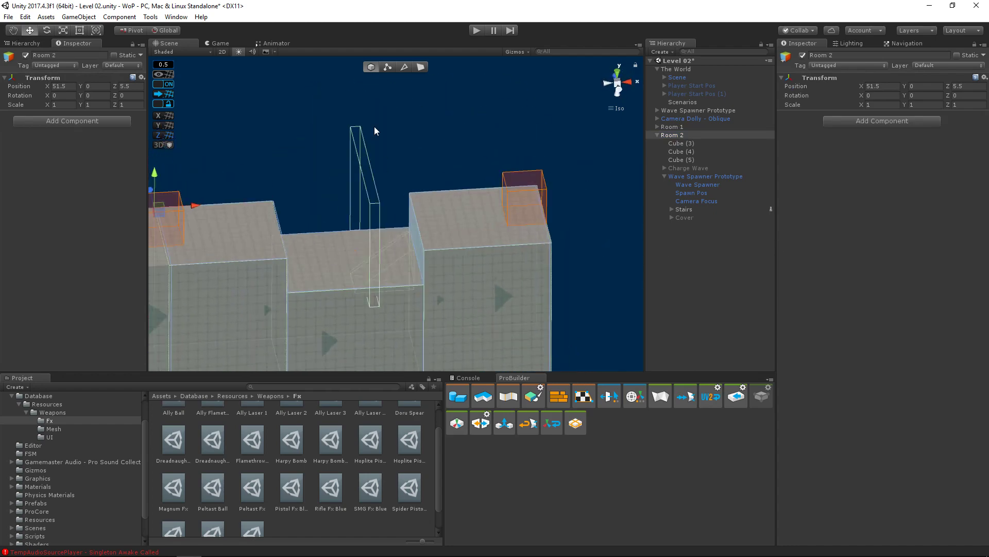
{"action": "left_click", "coordinate": [222, 52]}
{"action": "left_click", "coordinate": [223, 52]}
{"action": "left_click", "coordinate": [477, 31]}
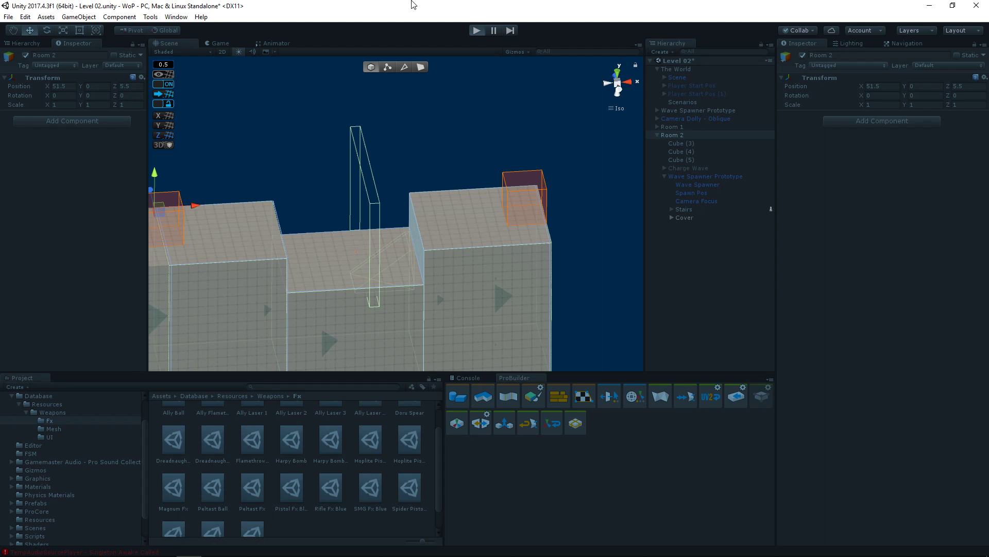
{"action": "key", "text": "ctrl+p"}
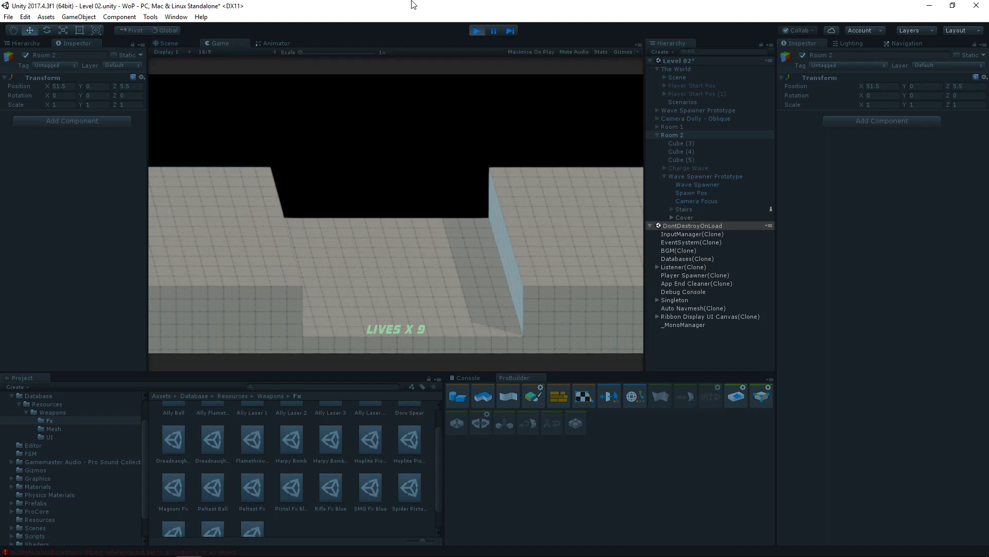
- Activate Player Start Pos (1) under The World and stop play mode
{"action": "left_click", "coordinate": [651, 226]}
{"action": "left_click", "coordinate": [662, 273]}
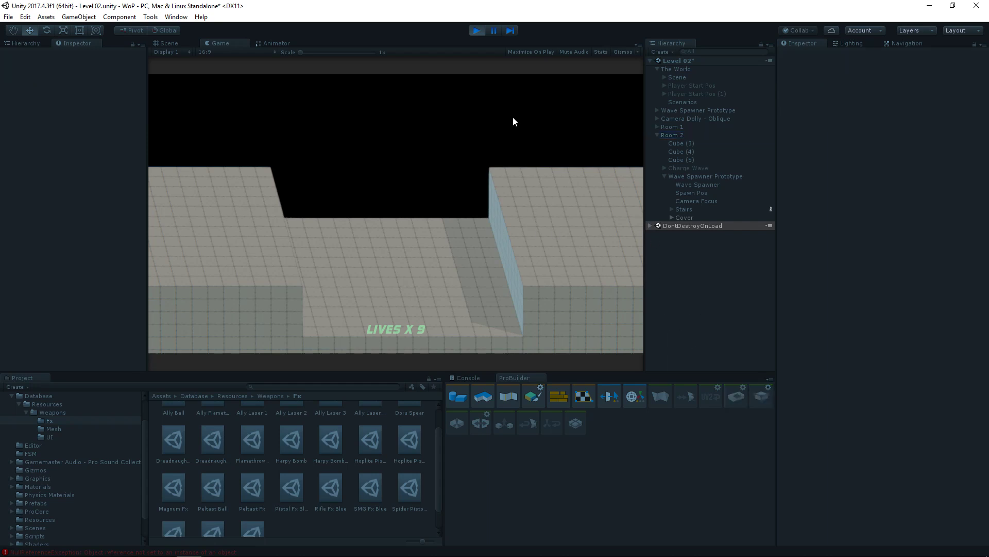
{"action": "left_click", "coordinate": [716, 93]}
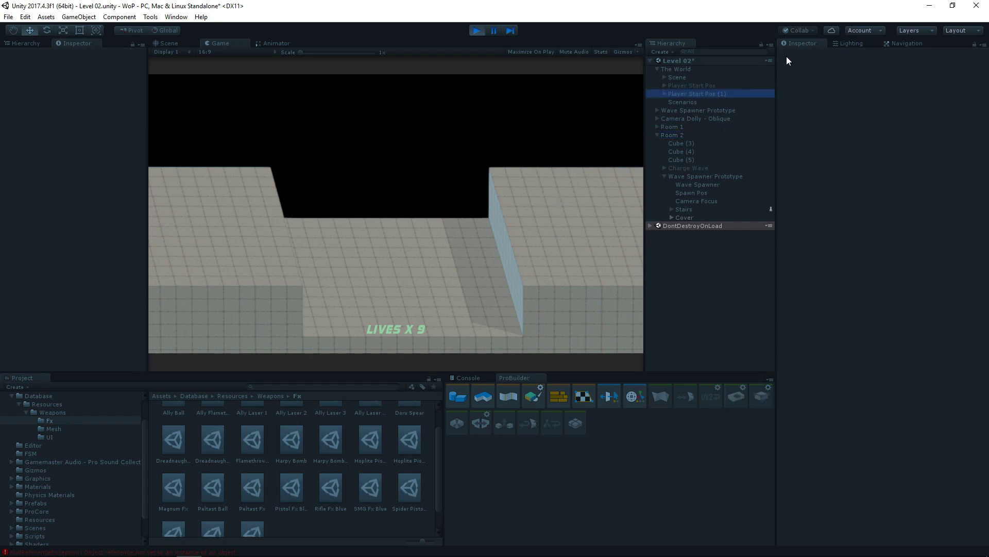
{"action": "left_click", "coordinate": [801, 55]}
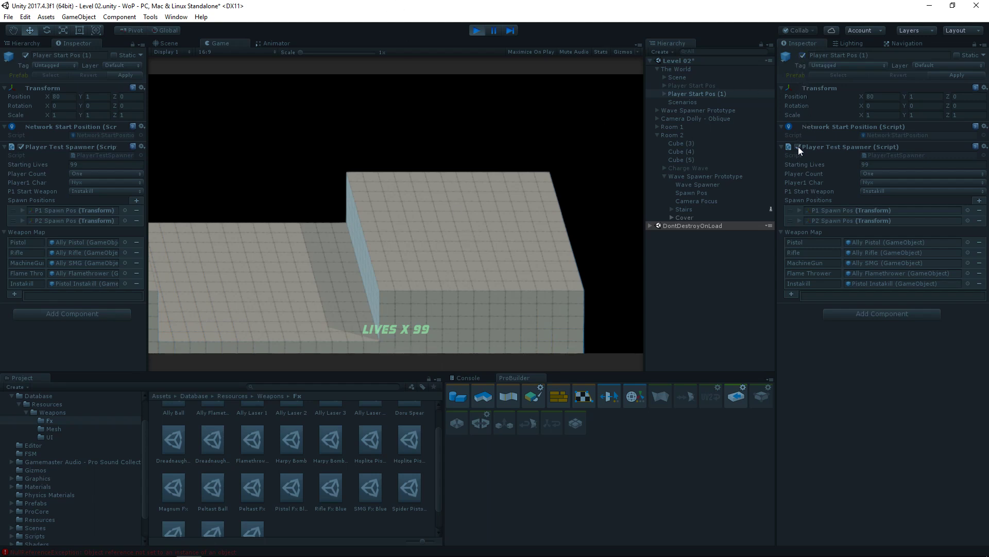
{"action": "left_click", "coordinate": [482, 31]}
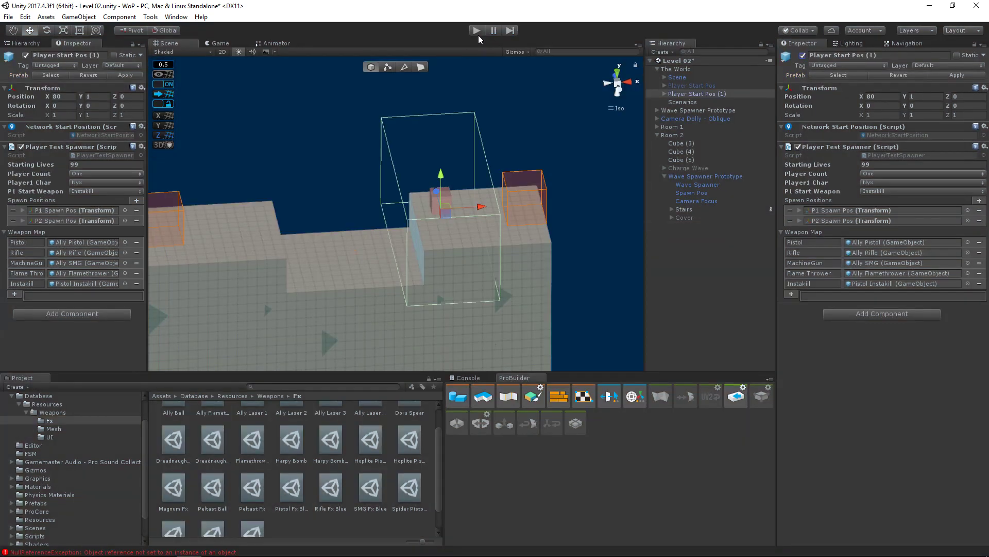
- Enter play mode and fight through Room 2's enemy waves to test the encounter and the Stairs platform
{"action": "left_click", "coordinate": [478, 30]}
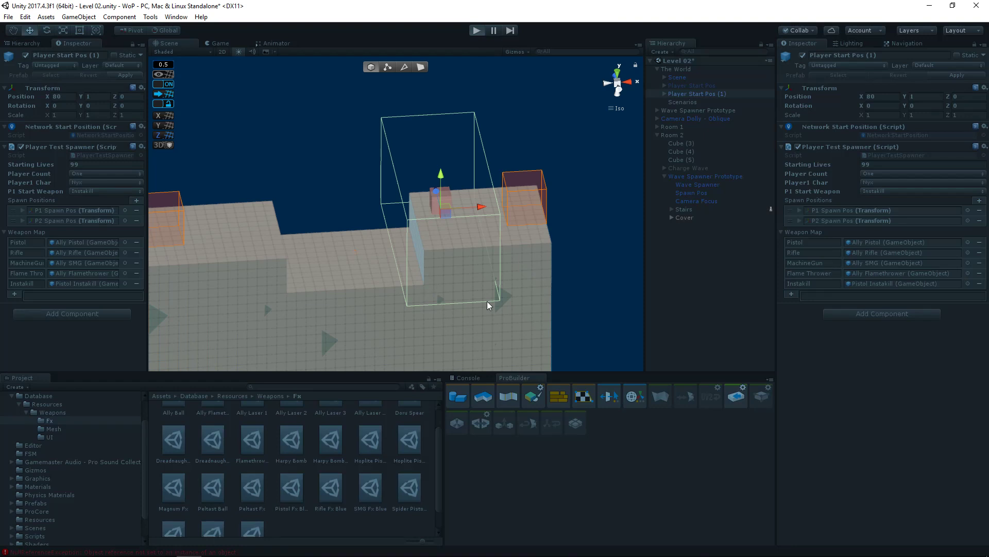
{"action": "key", "text": "ctrl+p"}
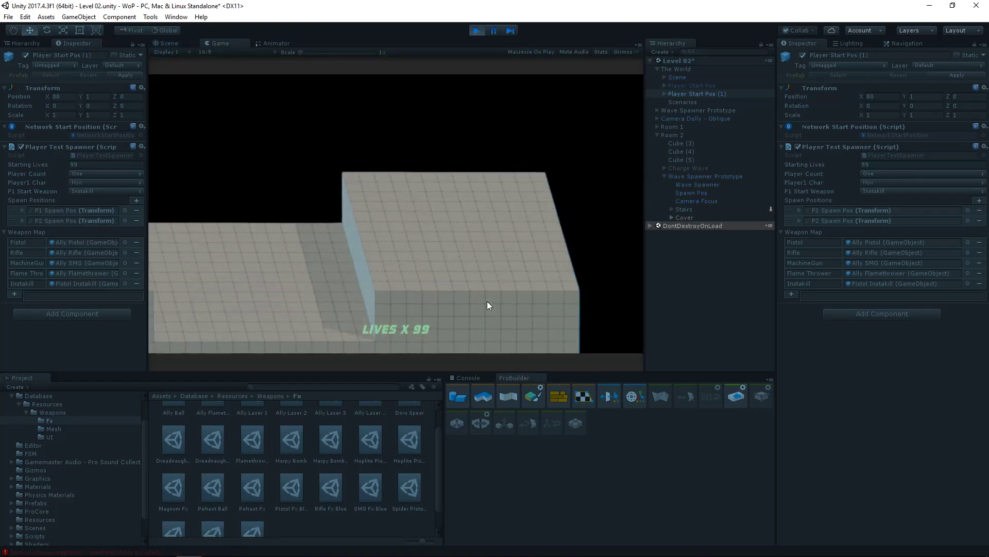
{"action": "key", "text": "a"}
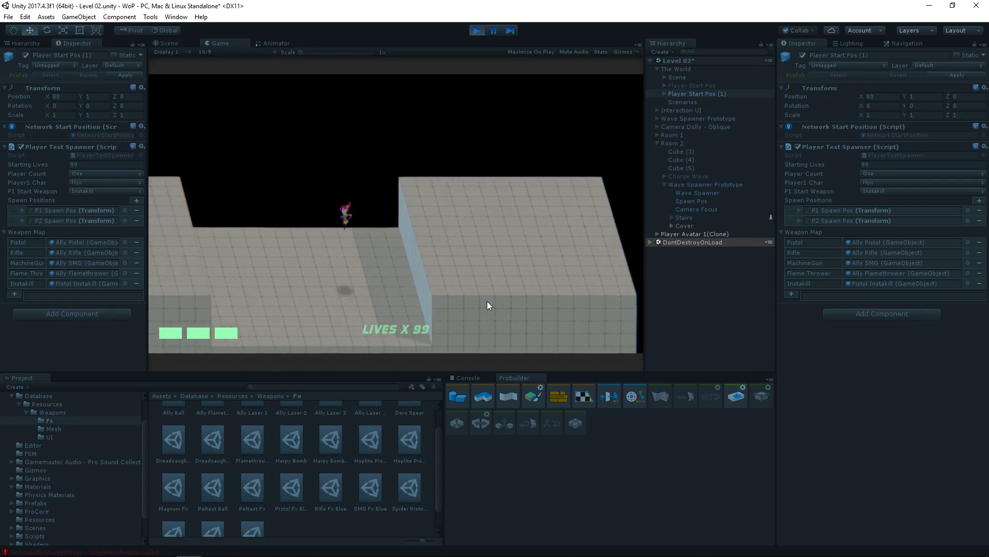
{"action": "key", "text": "space"}
{"action": "key", "text": "s"}
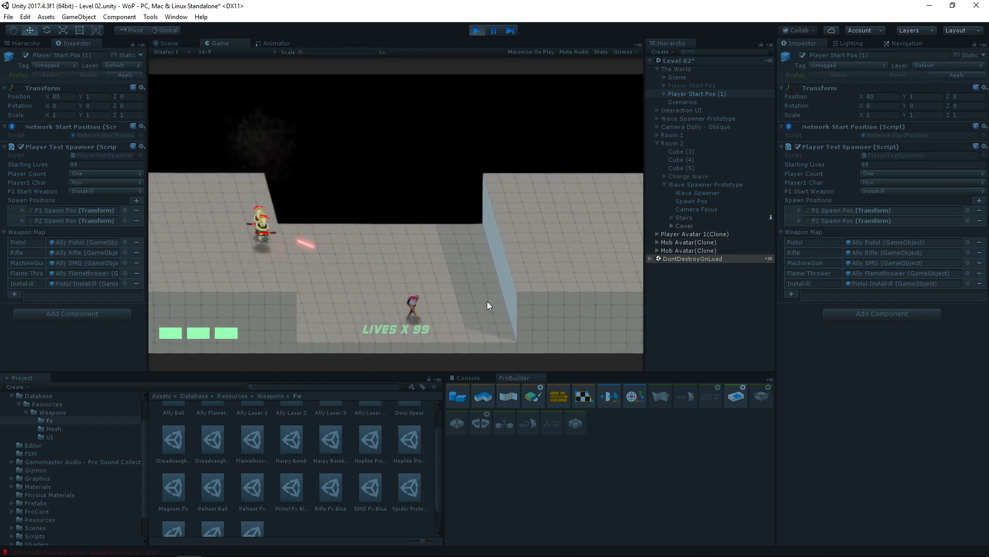
{"action": "key", "text": "w"}
{"action": "key", "text": "space"}
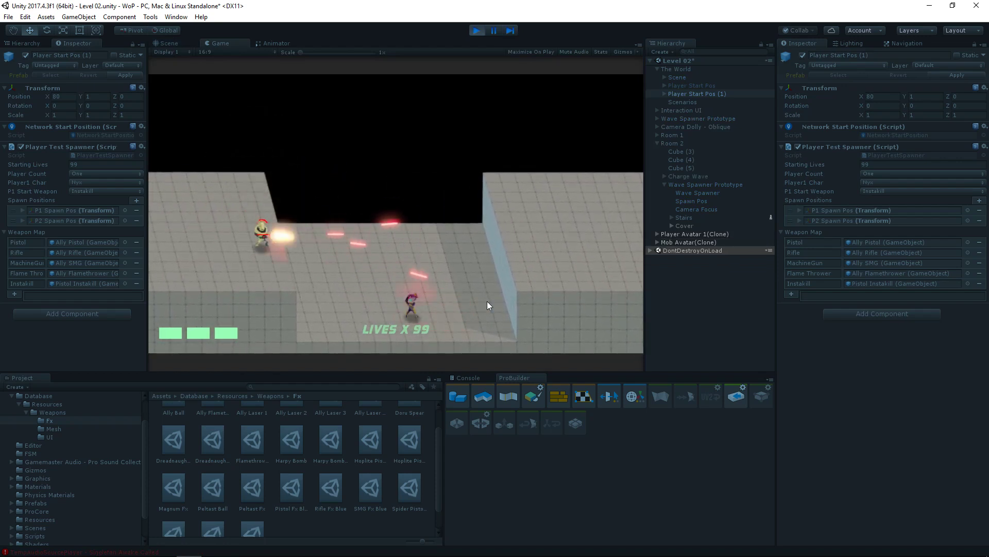
{"action": "key", "text": "d"}
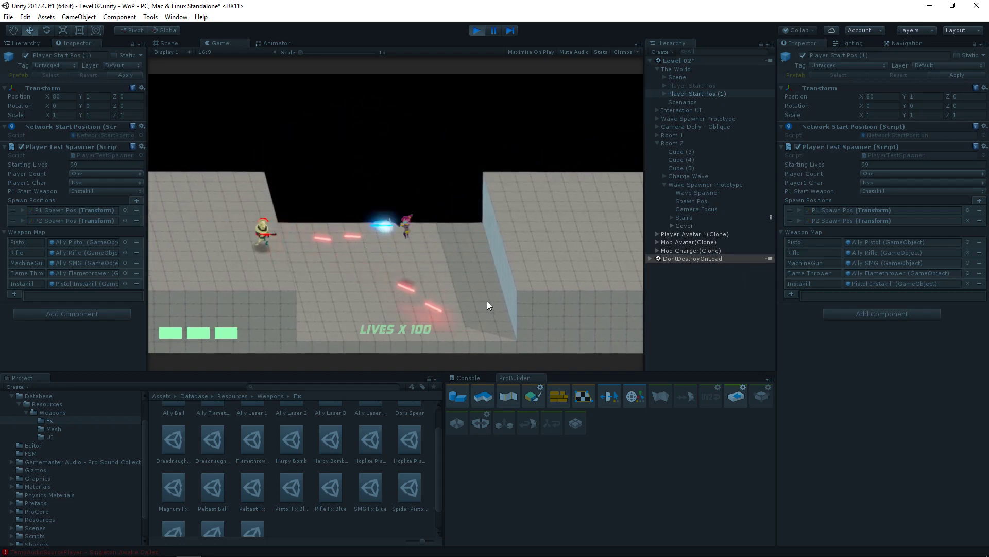
{"action": "key", "text": "a"}
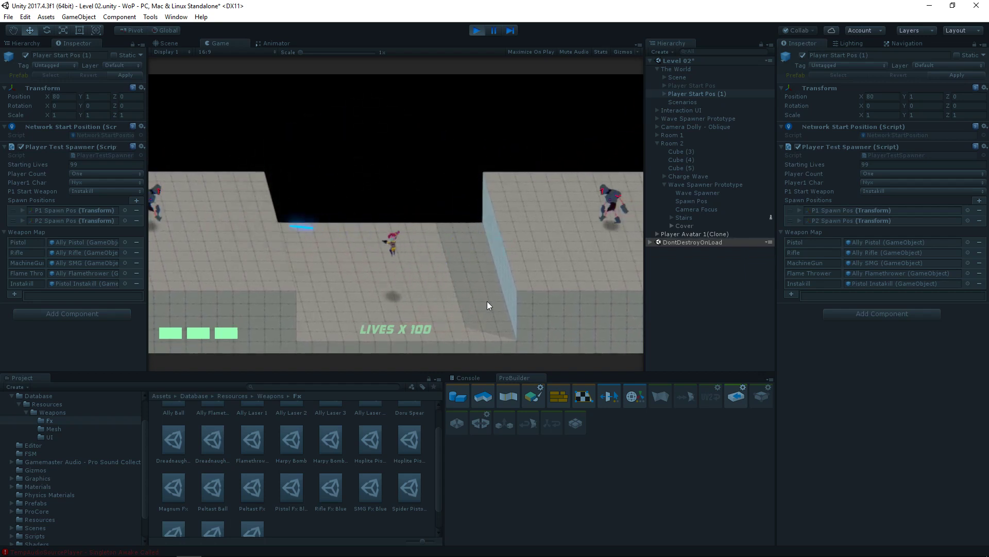
{"action": "key", "text": "d"}
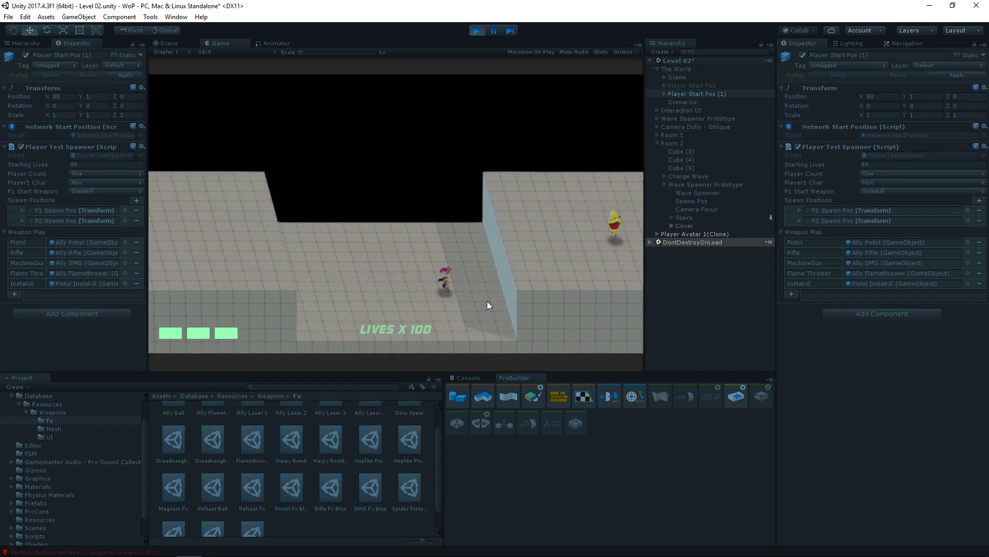
{"action": "key", "text": "a"}
{"action": "key", "text": "w"}
{"action": "key", "text": "s"}
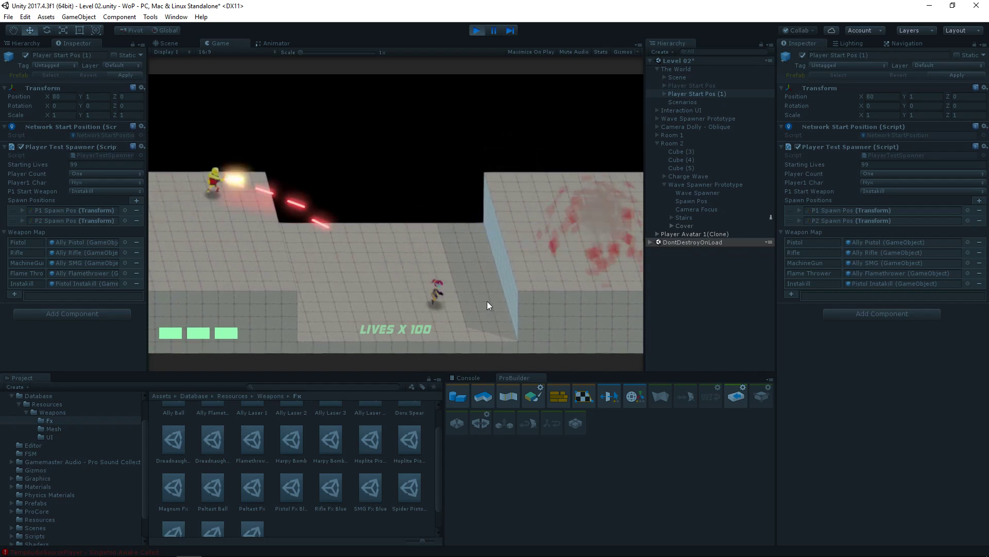
{"action": "key", "text": "d"}
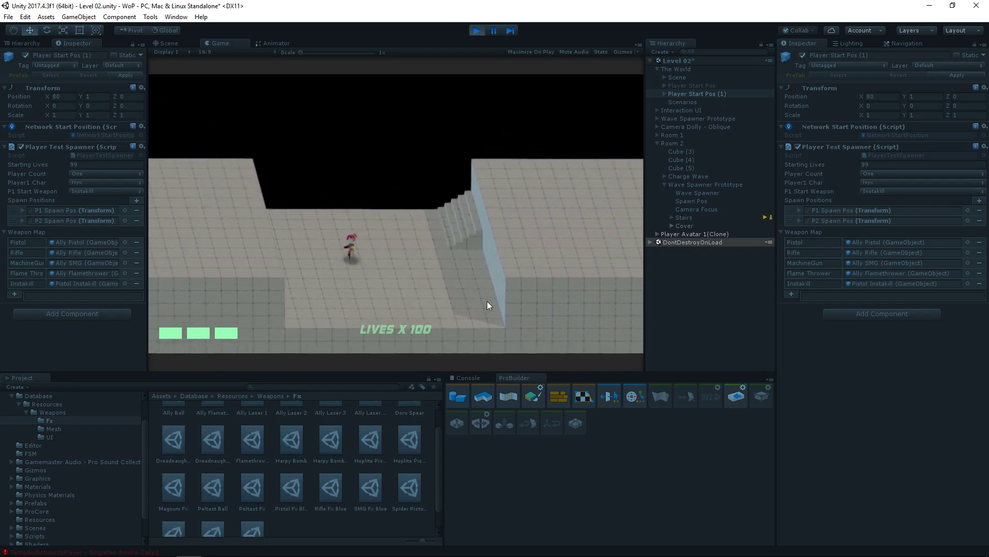
- Run the player up and down the raised stairs to check that they stay usable, and exit play mode
{"action": "key", "text": "a"}
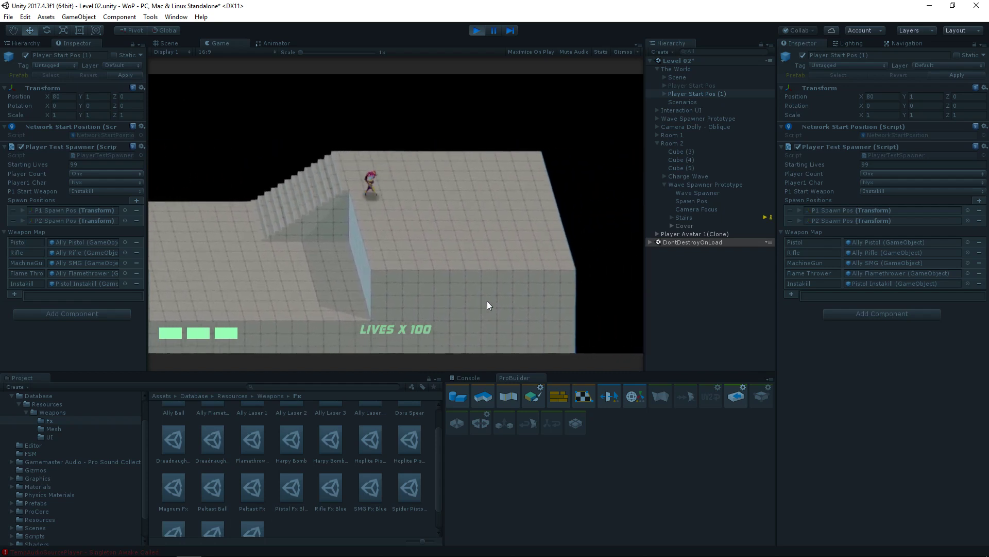
{"action": "key", "text": "a"}
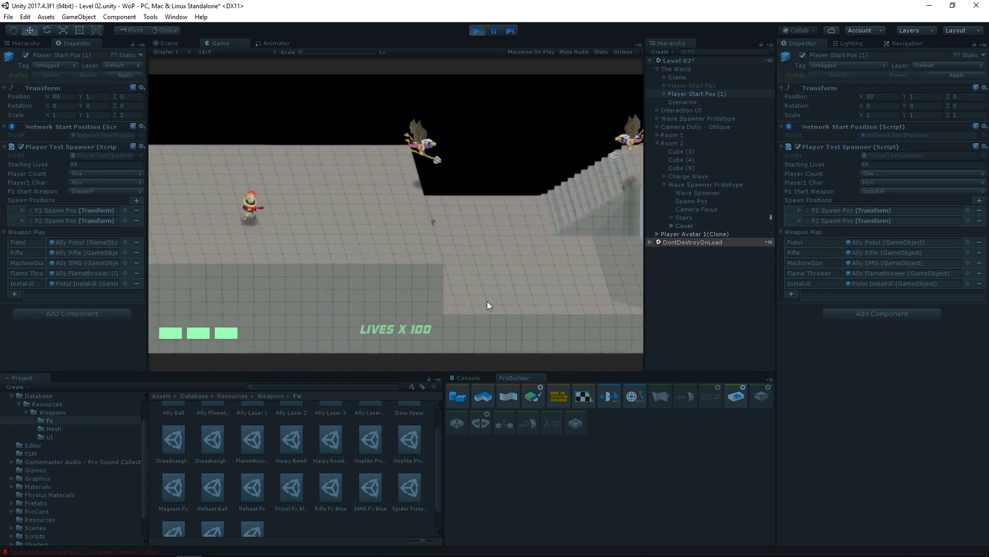
{"action": "key", "text": "d"}
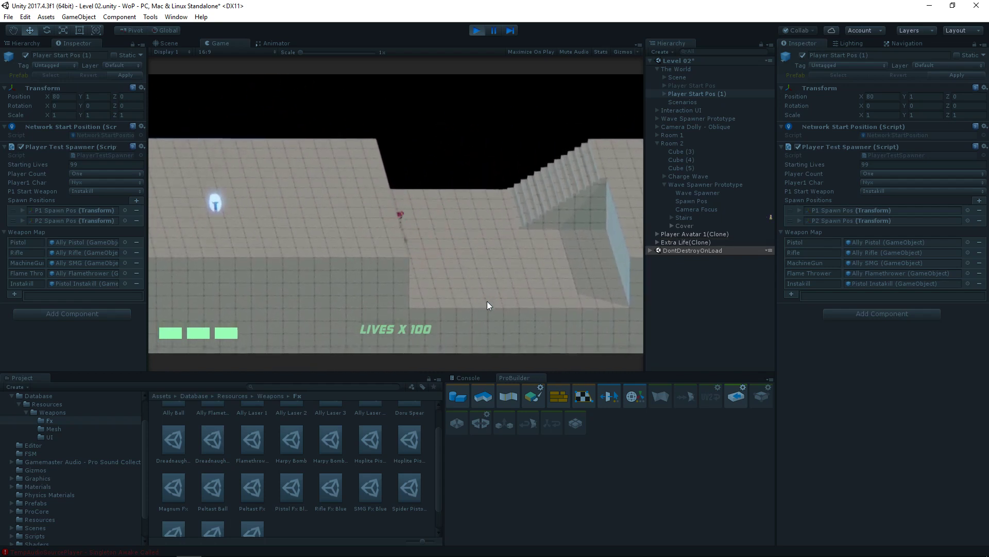
{"action": "key", "text": "a"}
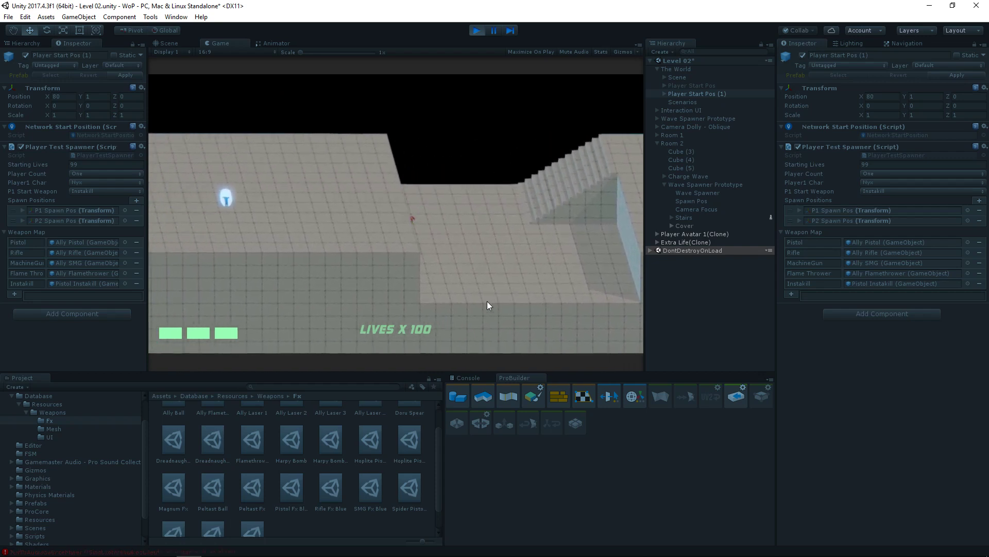
{"action": "key", "text": "d"}
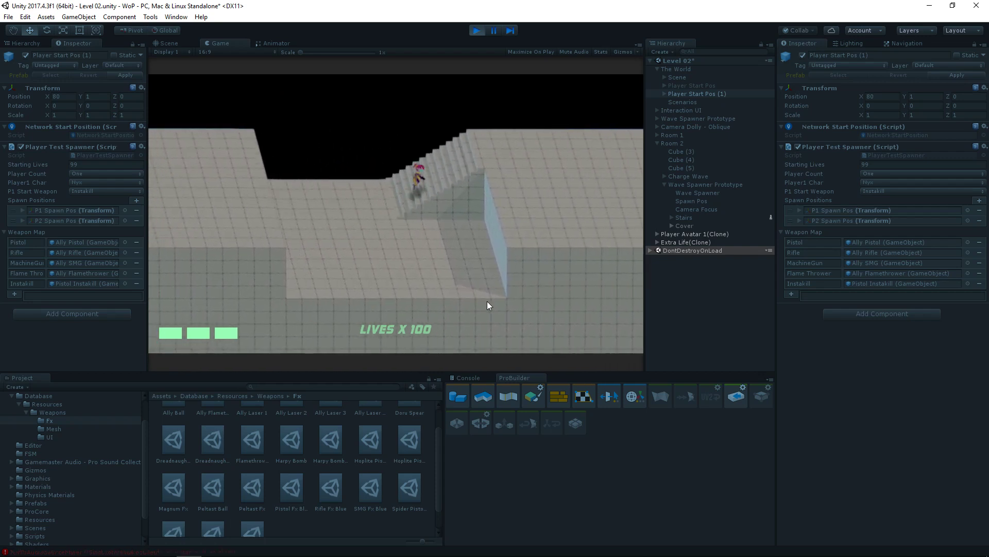
{"action": "key", "text": "s"}
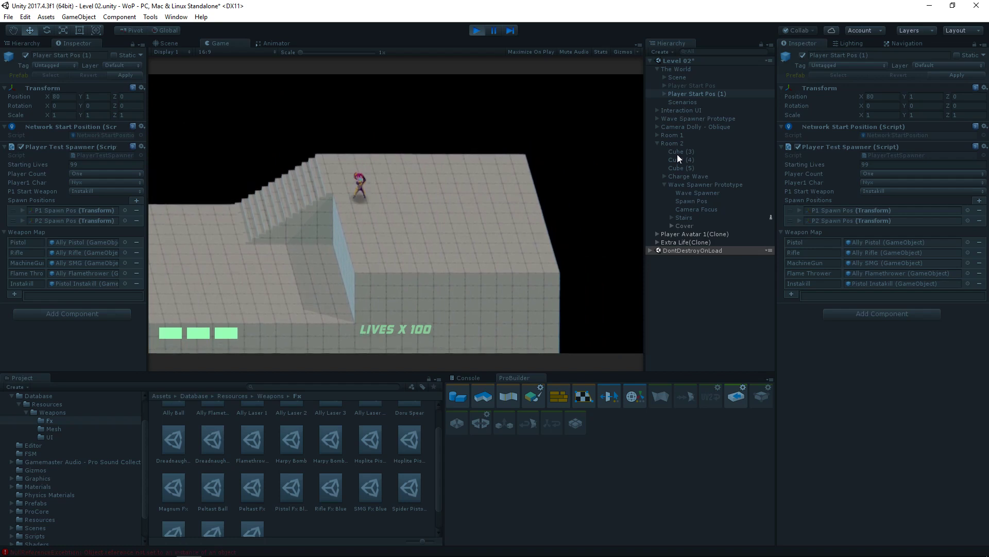
{"action": "key", "text": "w"}
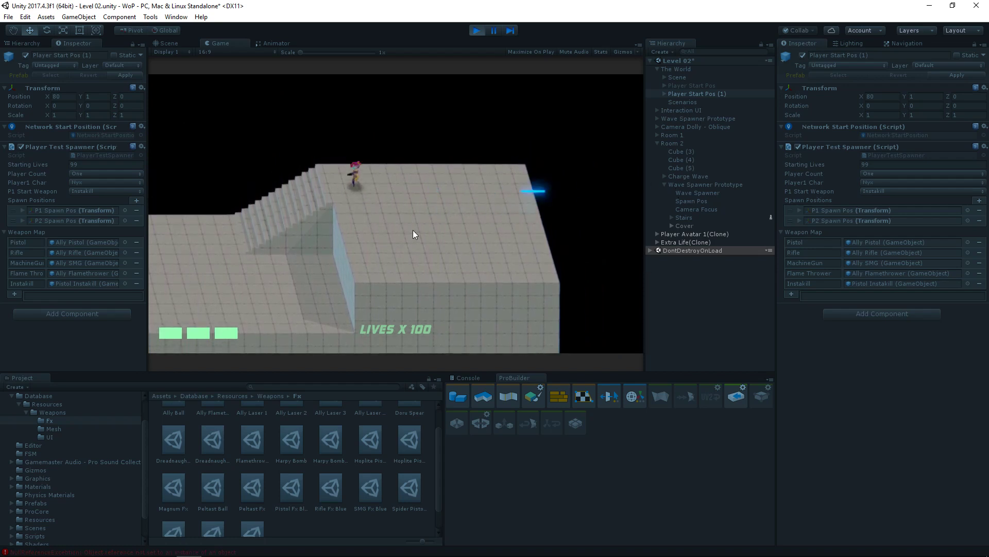
{"action": "key", "text": "d"}
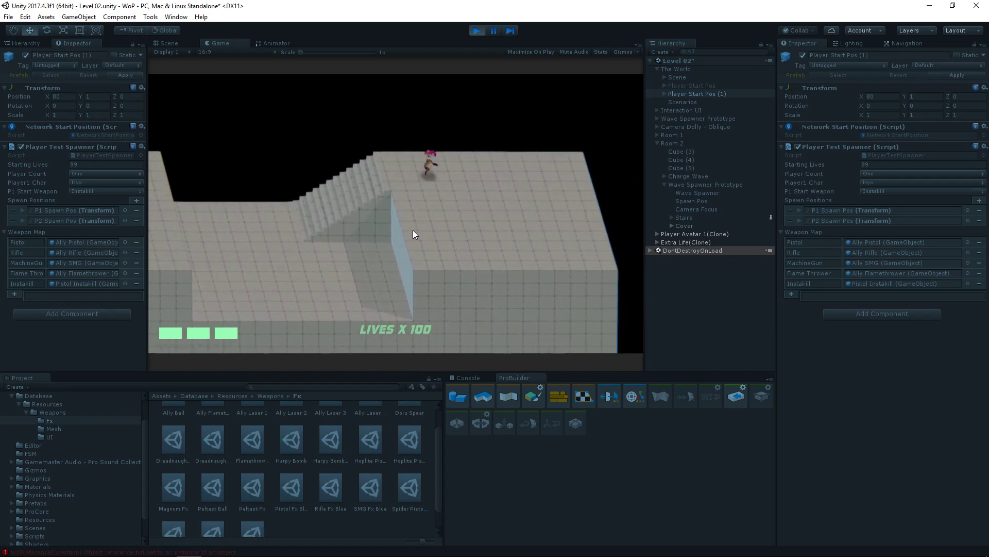
{"action": "key", "text": "d"}
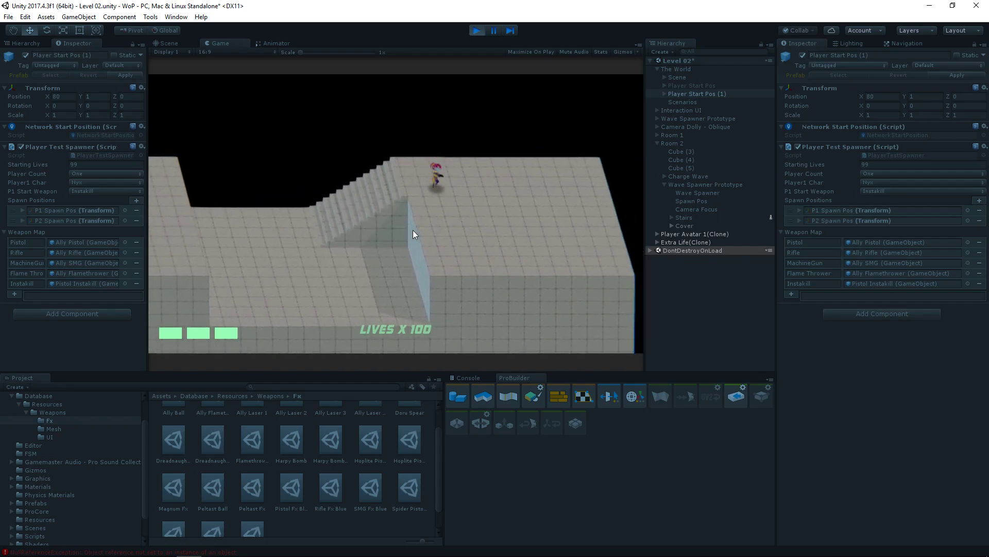
{"action": "left_click", "coordinate": [477, 30]}
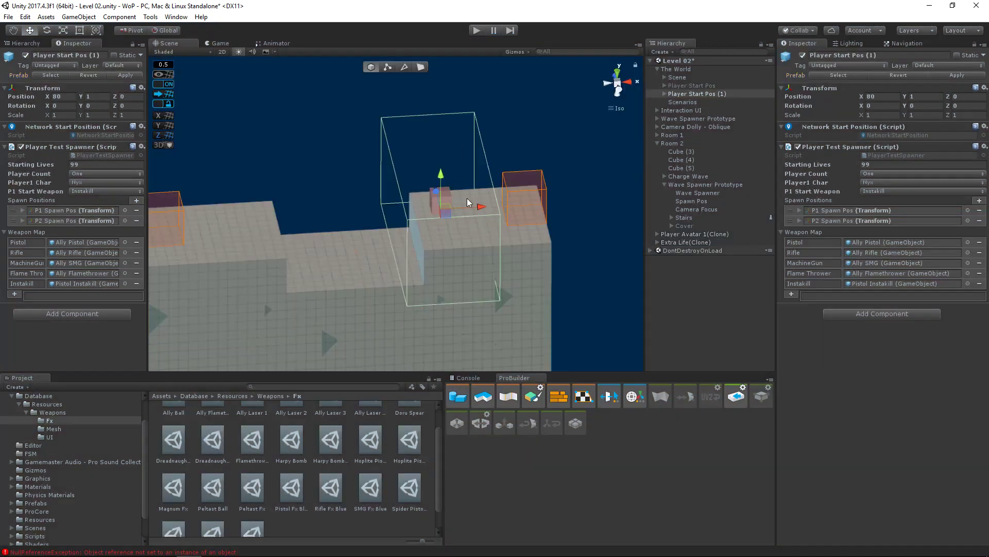
- Collapse Room 2 and The World in the hierarchy and clear the selection
{"action": "left_click", "coordinate": [658, 135]}
{"action": "left_click", "coordinate": [666, 135]}
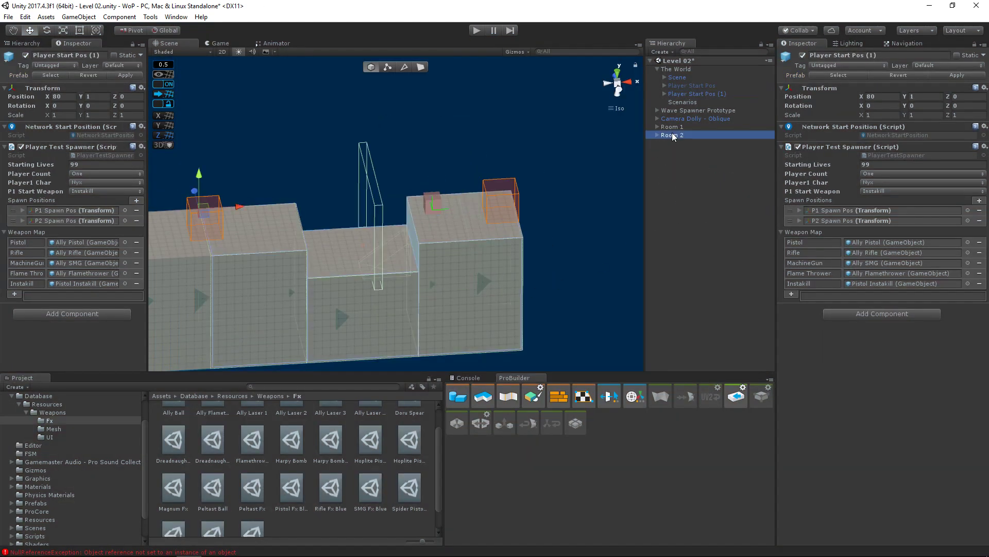
{"action": "left_click", "coordinate": [742, 228]}
{"action": "right_click", "coordinate": [691, 196]}
{"action": "left_click", "coordinate": [657, 69]}
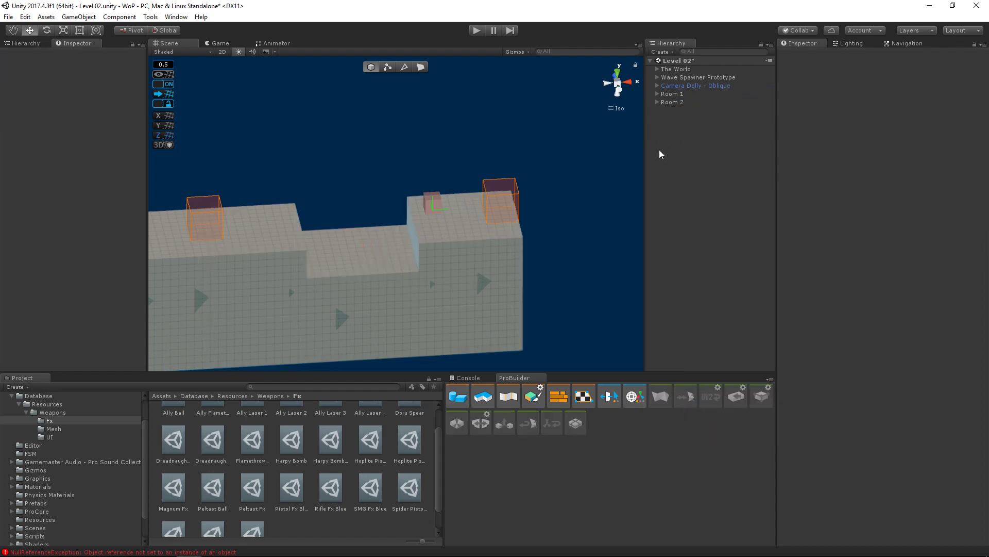
- Create an empty root object in the scene and name it Room 3
{"action": "right_click", "coordinate": [659, 150]}
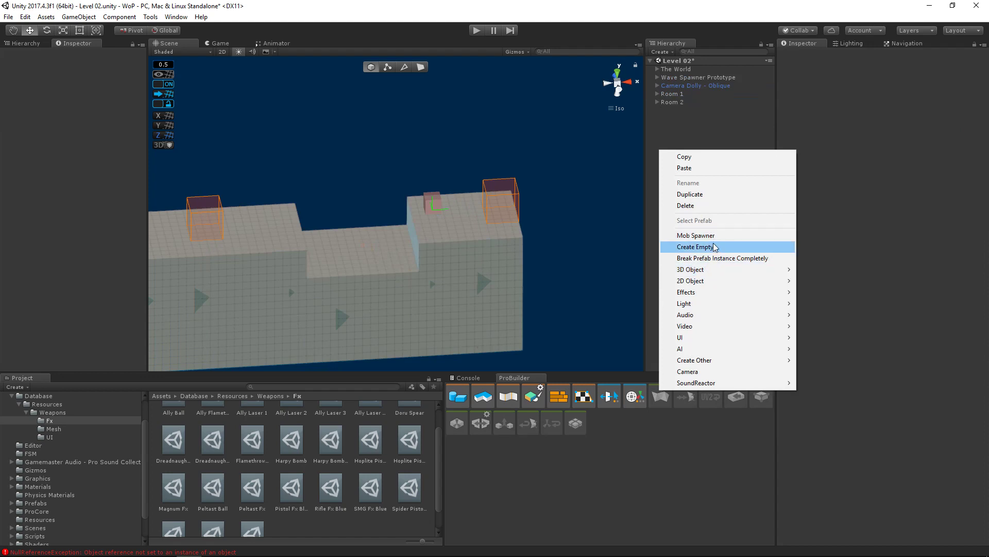
{"action": "left_click", "coordinate": [713, 247]}
{"action": "left_click", "coordinate": [879, 56]}
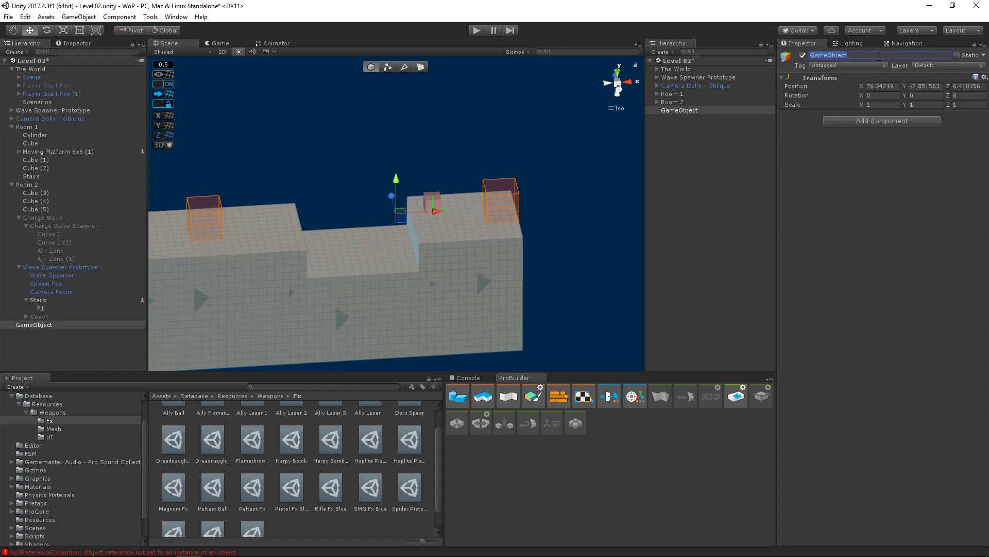
{"action": "type", "text": "Room 3"}
{"action": "key", "text": "Return"}
- Move Room 3 to X 90.5, Y 0, Z 0, at the far end of Room 2's raised floor
{"action": "left_click_drag", "start_coordinate": [542, 212], "coordinate": [237, 230], "text": "alt"}
{"action": "left_click_drag", "start_coordinate": [388, 184], "coordinate": [381, 129]}
{"action": "left_click_drag", "start_coordinate": [424, 137], "coordinate": [511, 146]}
{"action": "middle_click_drag", "start_coordinate": [513, 183], "coordinate": [391, 202]}
{"action": "left_click_drag", "start_coordinate": [346, 118], "coordinate": [347, 135]}
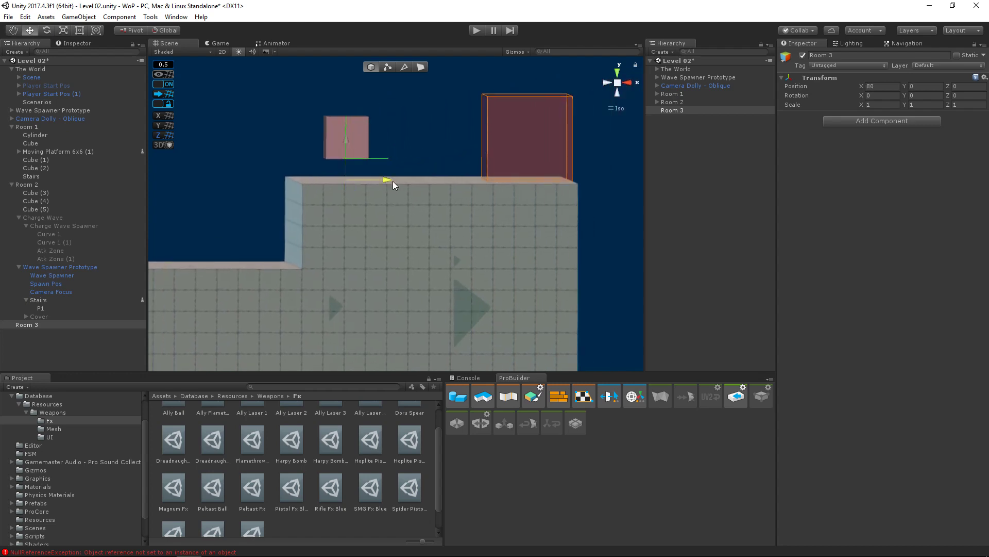
{"action": "left_click_drag", "start_coordinate": [393, 180], "coordinate": [550, 222]}
- Collapse Room 1 in the hierarchy and examine the existing rooms' layout from the end of Room 2 back to Room 1's moving platform
{"action": "middle_click_drag", "start_coordinate": [549, 222], "coordinate": [249, 242]}
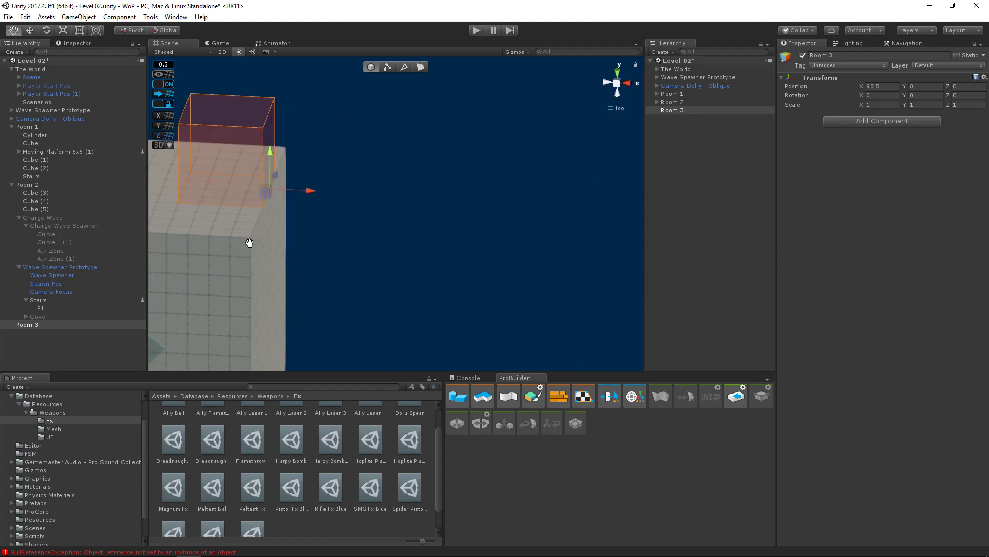
{"action": "scroll", "coordinate": [243, 246], "scroll_direction": "down", "scroll_amount": 8}
{"action": "left_click_drag", "start_coordinate": [242, 246], "coordinate": [401, 277], "text": "alt"}
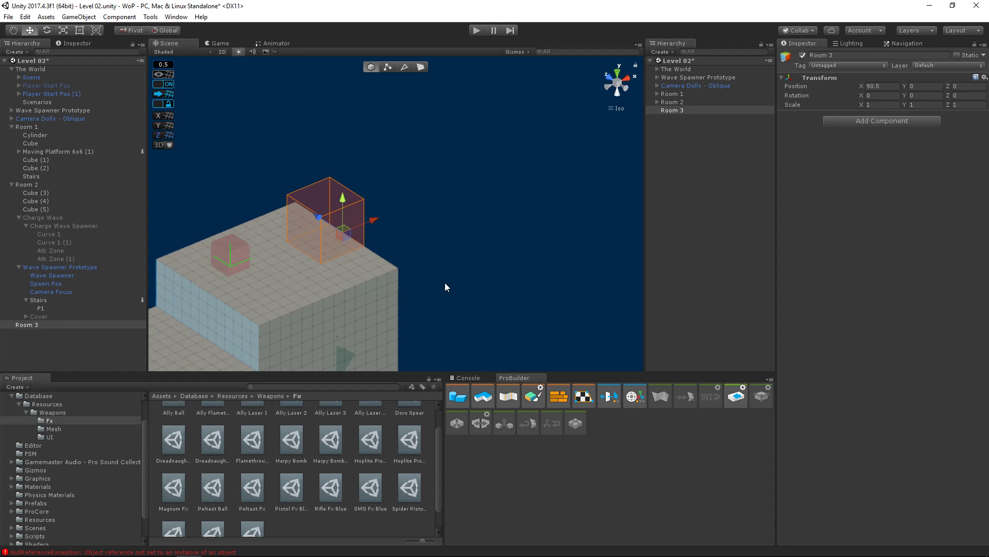
{"action": "left_click", "coordinate": [12, 127]}
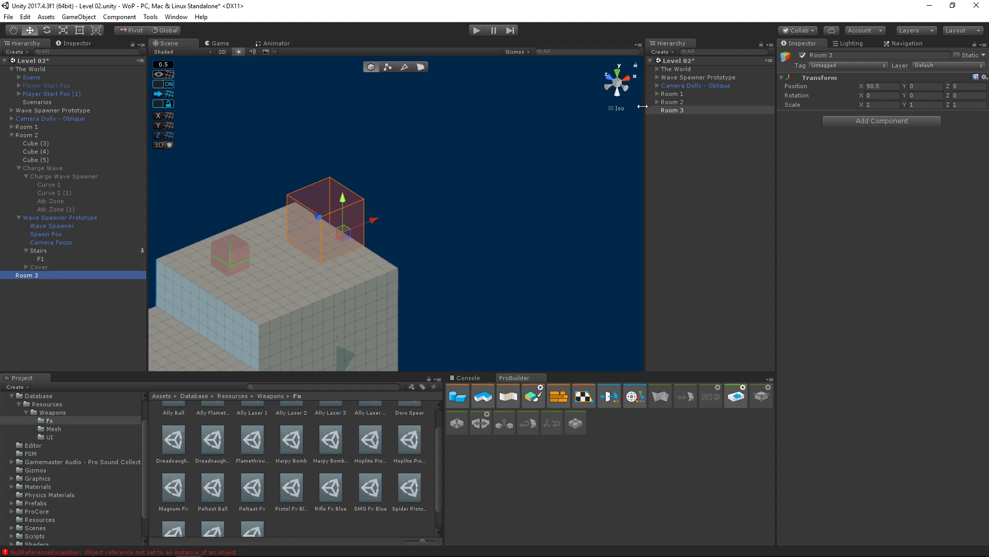
{"action": "left_click_drag", "start_coordinate": [380, 228], "coordinate": [338, 277], "text": "alt"}
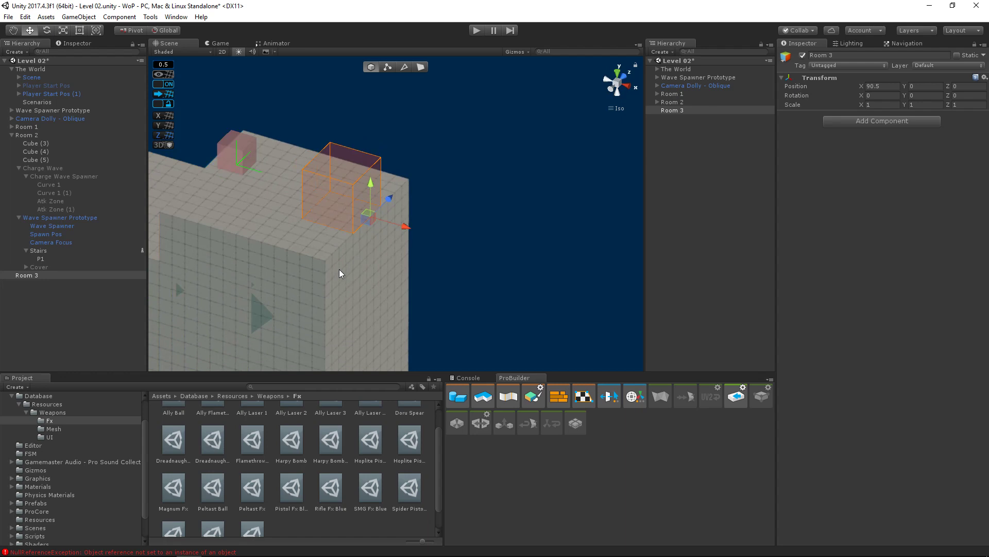
{"action": "scroll", "coordinate": [280, 173], "scroll_direction": "down", "scroll_amount": 13}
{"action": "middle_click_drag", "start_coordinate": [269, 201], "coordinate": [399, 242]}
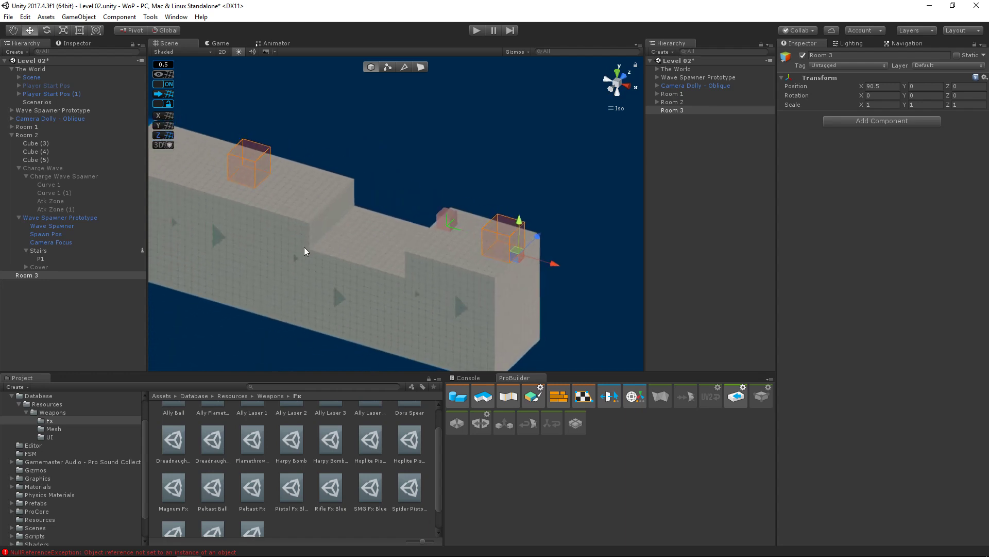
{"action": "left_click_drag", "start_coordinate": [304, 252], "coordinate": [367, 260], "text": "alt"}
{"action": "scroll", "coordinate": [282, 286], "scroll_direction": "up", "scroll_amount": 4}
{"action": "middle_click_drag", "start_coordinate": [180, 285], "coordinate": [401, 285]}
{"action": "middle_click_drag", "start_coordinate": [279, 264], "coordinate": [421, 269]}
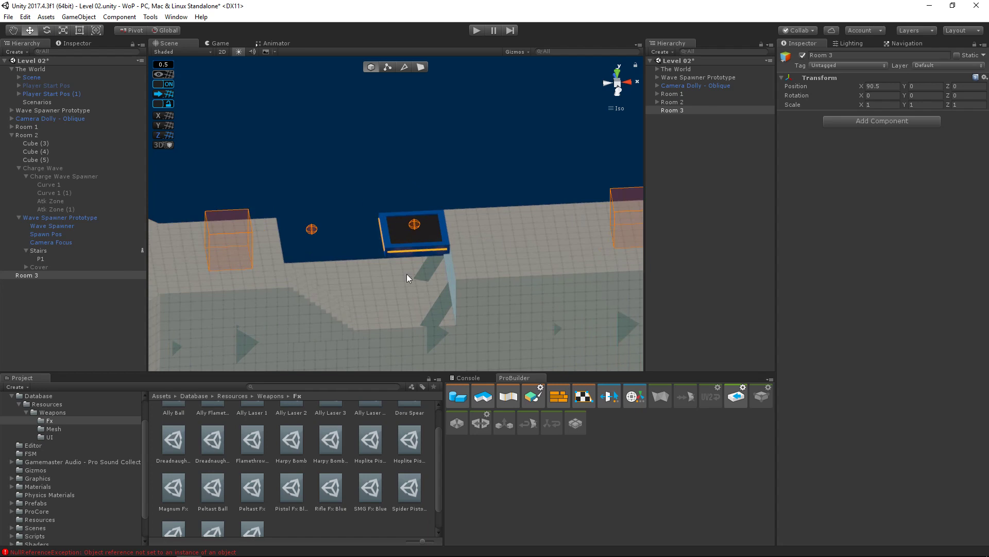
- Hide and re-enable Room 2 to check which geometry belongs to it
{"action": "middle_click_drag", "start_coordinate": [472, 228], "coordinate": [356, 230]}
{"action": "middle_click_drag", "start_coordinate": [467, 256], "coordinate": [258, 232]}
{"action": "scroll", "coordinate": [473, 237], "scroll_direction": "down", "scroll_amount": 10}
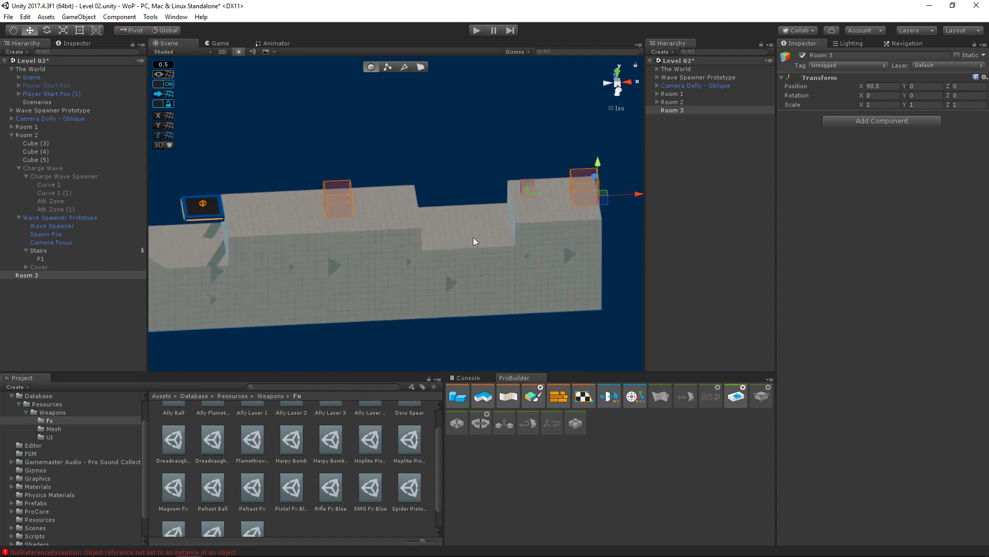
{"action": "middle_click_drag", "start_coordinate": [473, 237], "coordinate": [200, 250]}
{"action": "left_click", "coordinate": [696, 102]}
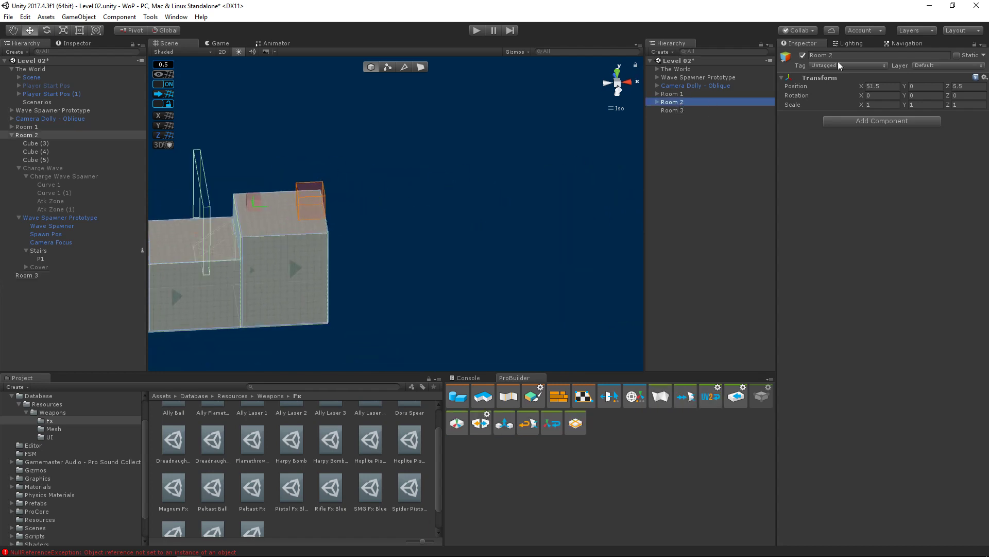
{"action": "left_click", "coordinate": [802, 55]}
{"action": "middle_click_drag", "start_coordinate": [387, 232], "coordinate": [576, 232]}
{"action": "scroll", "coordinate": [532, 241], "scroll_direction": "up", "scroll_amount": 7}
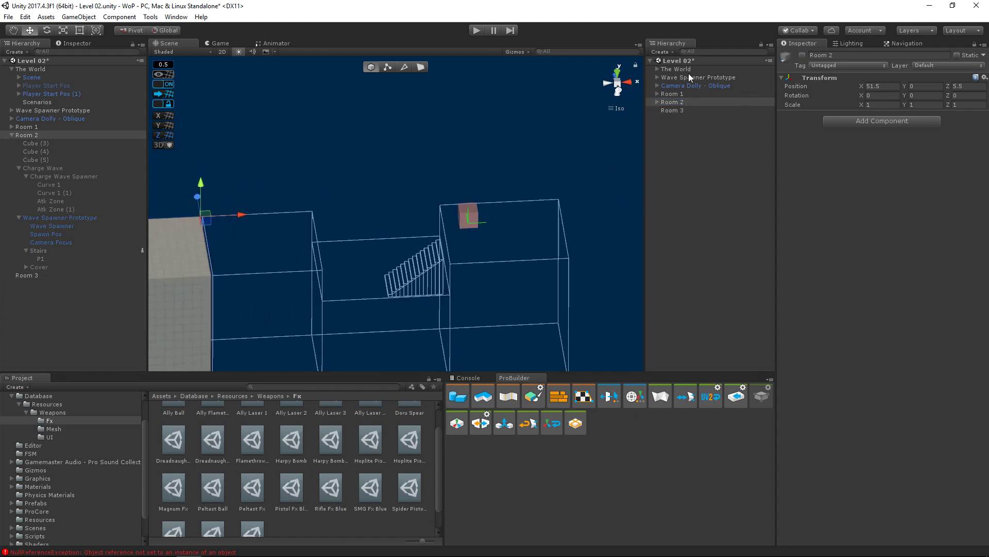
{"action": "left_click", "coordinate": [802, 55]}
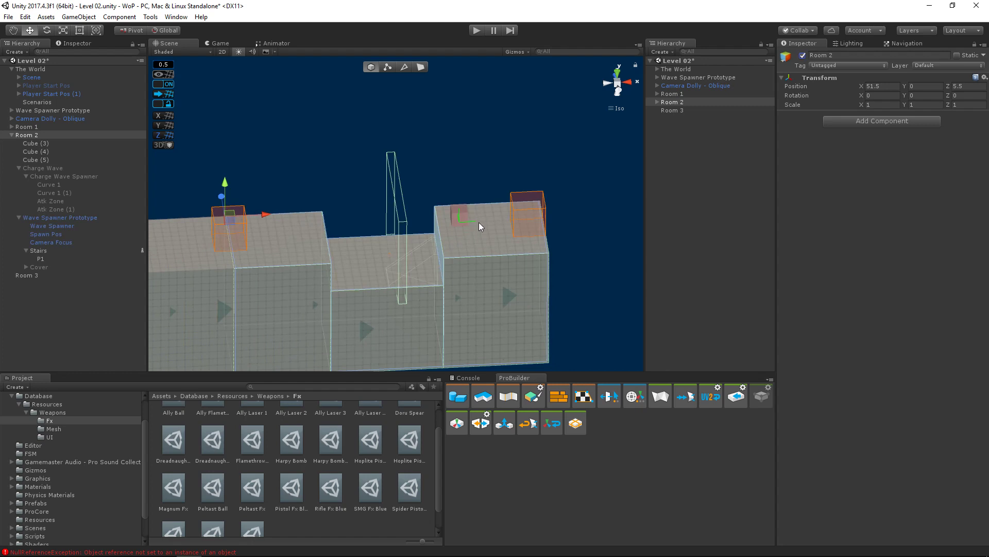
{"action": "key", "text": "f"}
- Select Room 3 and compare the empty space at its origin with the floor layout of the previous rooms
{"action": "left_click", "coordinate": [678, 110]}
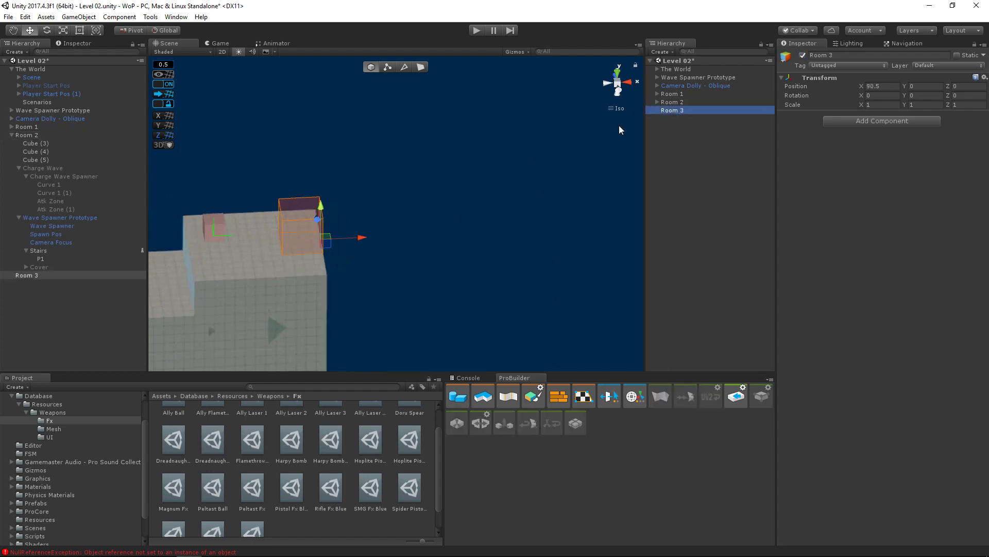
{"action": "scroll", "coordinate": [348, 282], "scroll_direction": "up", "scroll_amount": 5}
{"action": "left_click_drag", "start_coordinate": [347, 283], "coordinate": [490, 279], "text": "alt"}
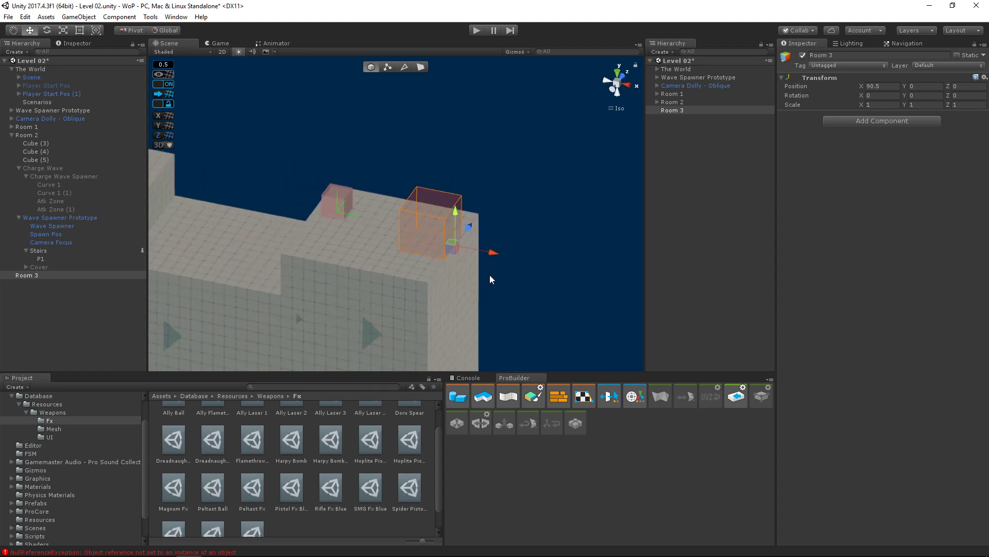
{"action": "left_click_drag", "start_coordinate": [415, 249], "coordinate": [503, 247], "text": "alt"}
{"action": "scroll", "coordinate": [360, 261], "scroll_direction": "down", "scroll_amount": 12}
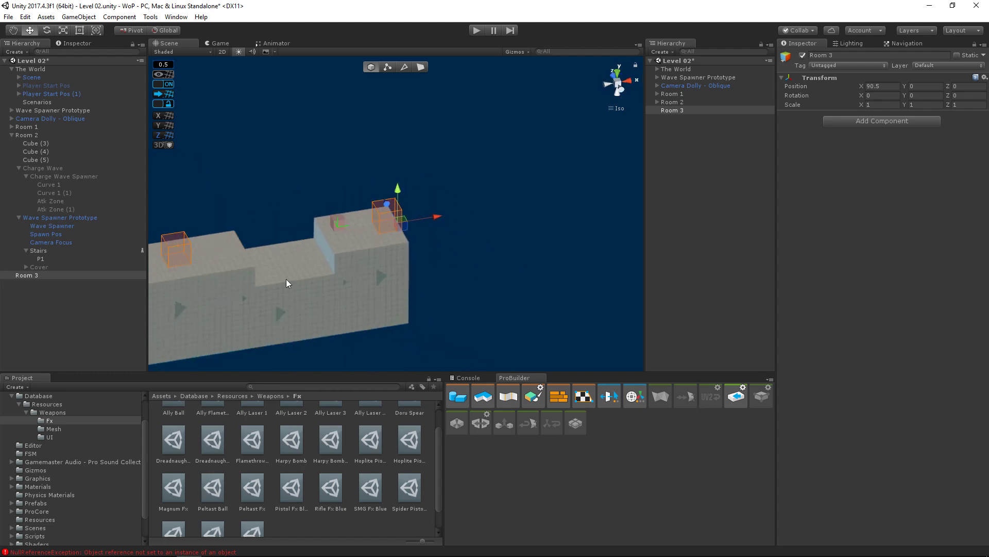
{"action": "middle_click_drag", "start_coordinate": [286, 279], "coordinate": [412, 266]}
{"action": "scroll", "coordinate": [412, 265], "scroll_direction": "down", "scroll_amount": 11}
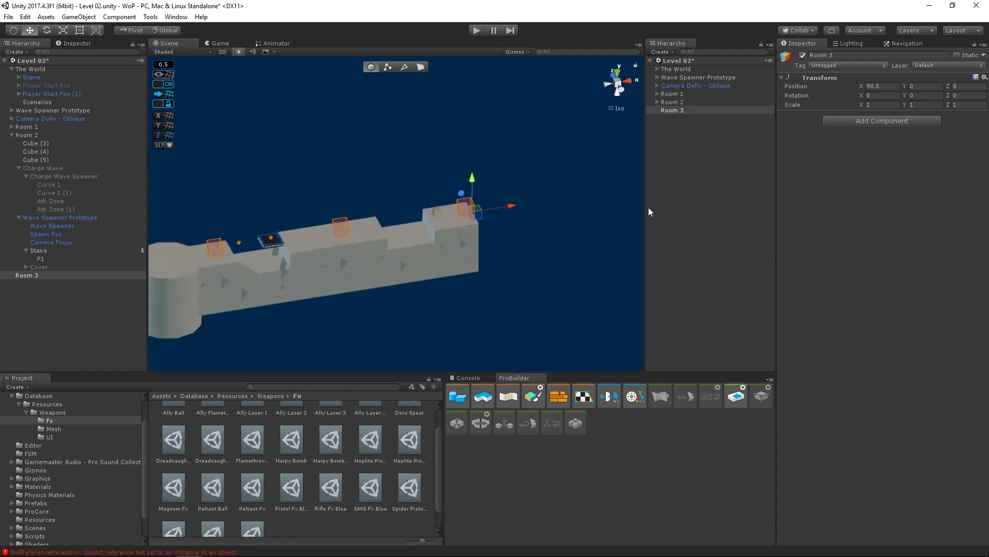
{"action": "middle_click_drag", "start_coordinate": [576, 220], "coordinate": [372, 284]}
{"action": "middle_click_drag", "start_coordinate": [386, 275], "coordinate": [424, 254]}
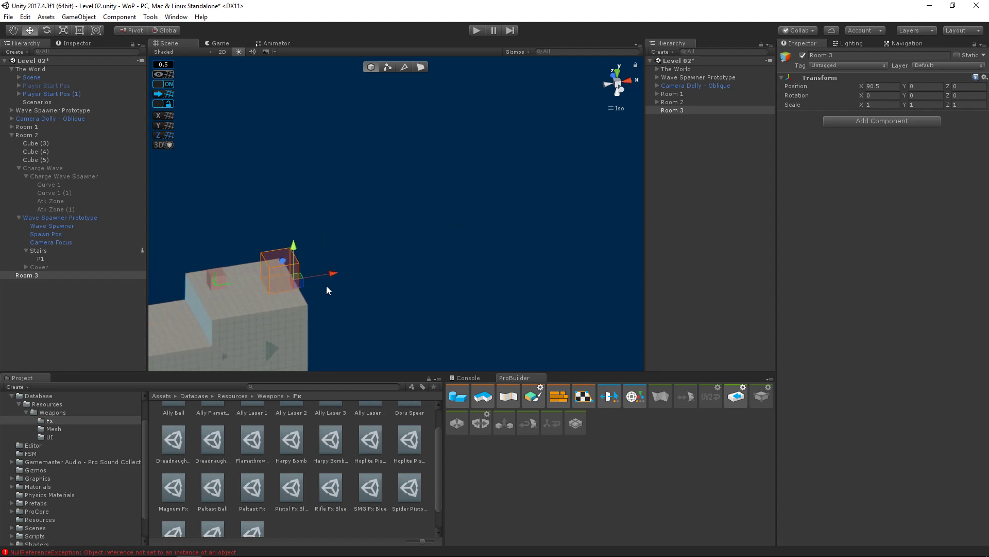
{"action": "middle_click_drag", "start_coordinate": [327, 289], "coordinate": [542, 235]}
{"action": "middle_click_drag", "start_coordinate": [371, 227], "coordinate": [517, 194]}
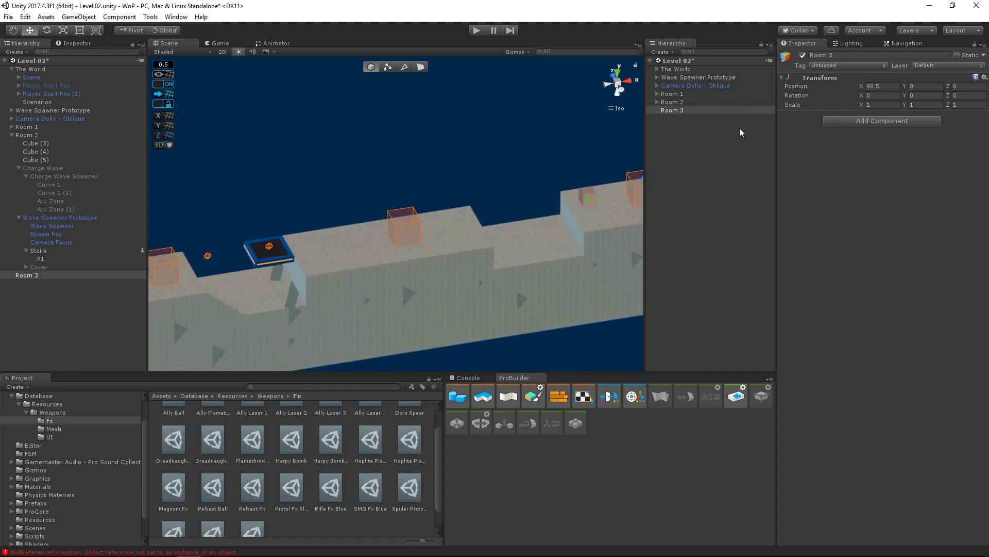
{"action": "left_click", "coordinate": [674, 111]}
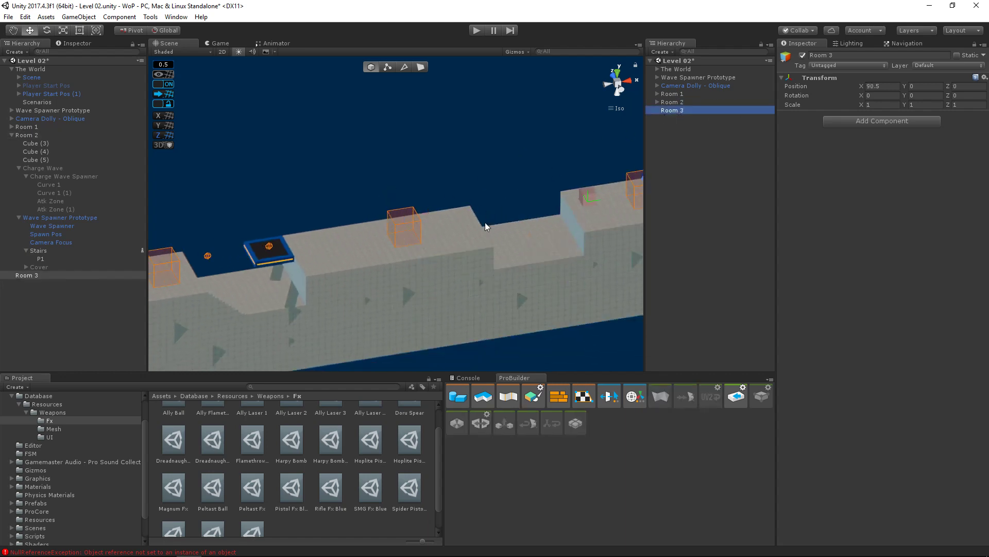
{"action": "scroll", "coordinate": [406, 259], "scroll_direction": "down", "scroll_amount": 2}
{"action": "middle_click_drag", "start_coordinate": [515, 194], "coordinate": [499, 232]}
{"action": "scroll", "coordinate": [389, 196], "scroll_direction": "up", "scroll_amount": 4}
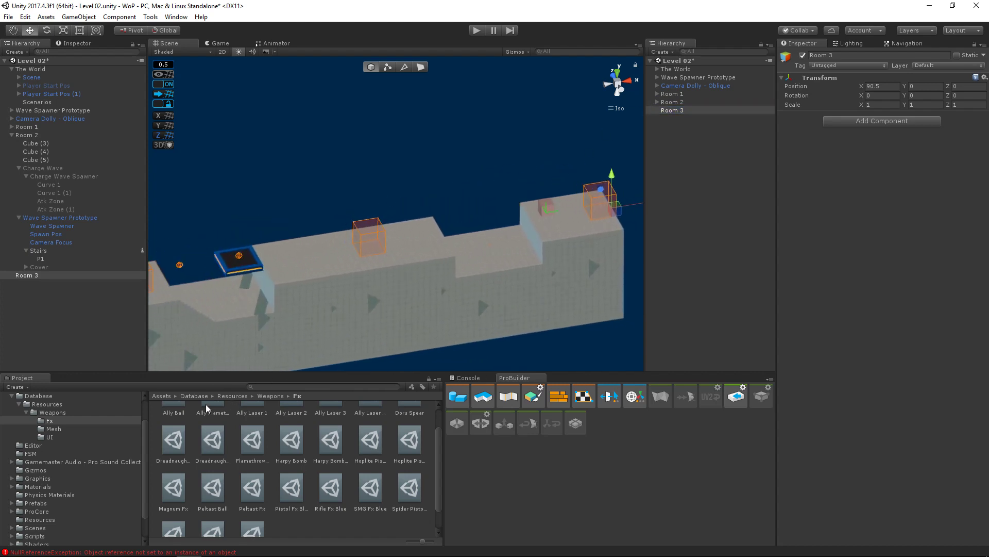
- Open the Kits folder inside Prefabs and enlarge the asset browser in height and width
{"action": "left_click", "coordinate": [12, 396]}
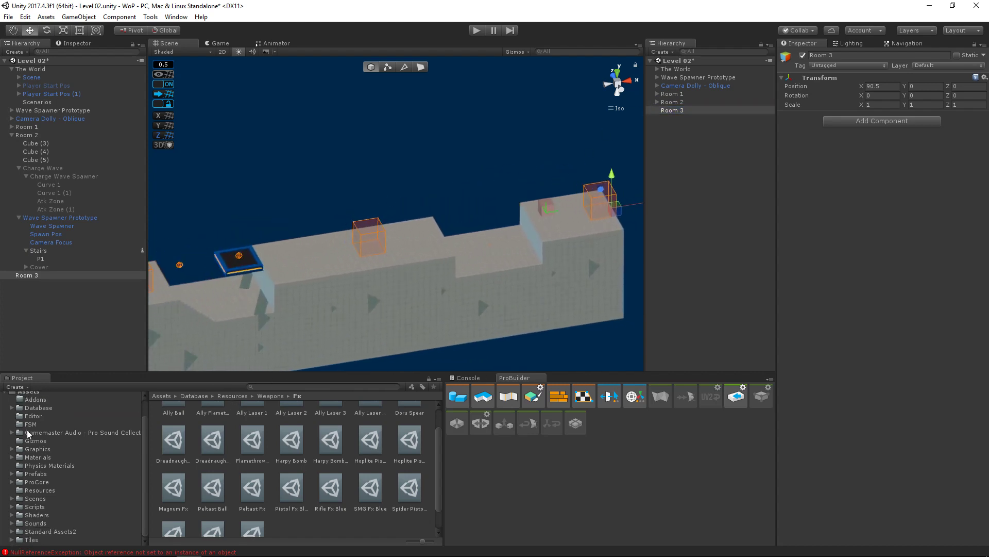
{"action": "left_click", "coordinate": [36, 474]}
{"action": "double_click", "coordinate": [261, 412]}
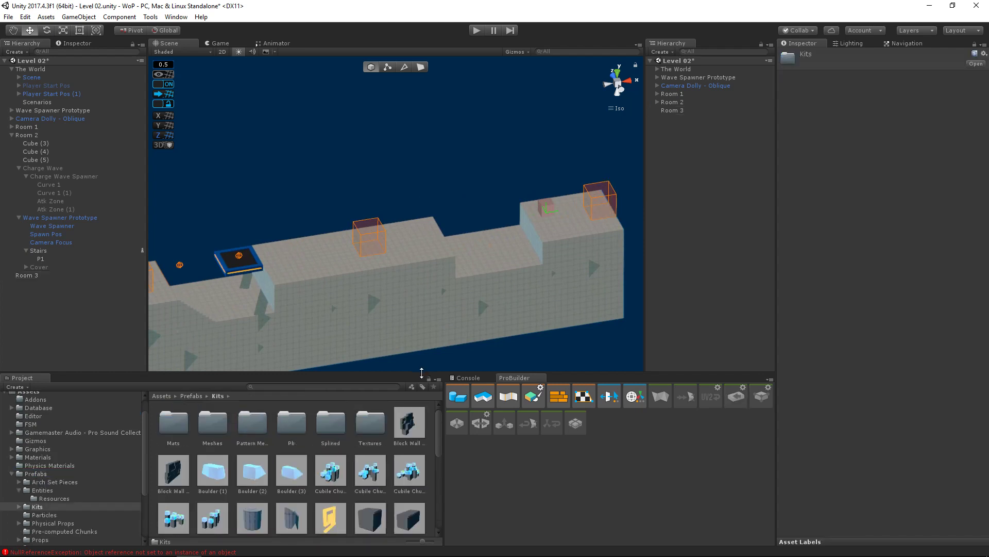
{"action": "left_click_drag", "start_coordinate": [422, 373], "coordinate": [422, 339]}
{"action": "left_click_drag", "start_coordinate": [445, 458], "coordinate": [500, 459]}
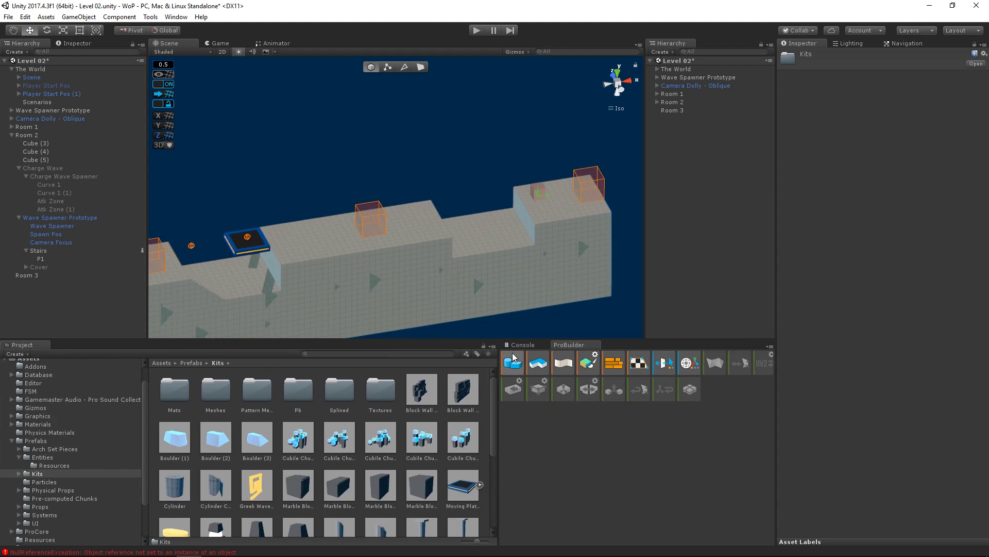
- Duplicate Room 1's last floor block and move the copy along X to 90.5, directly against the end of Room 2
{"action": "left_click", "coordinate": [488, 265]}
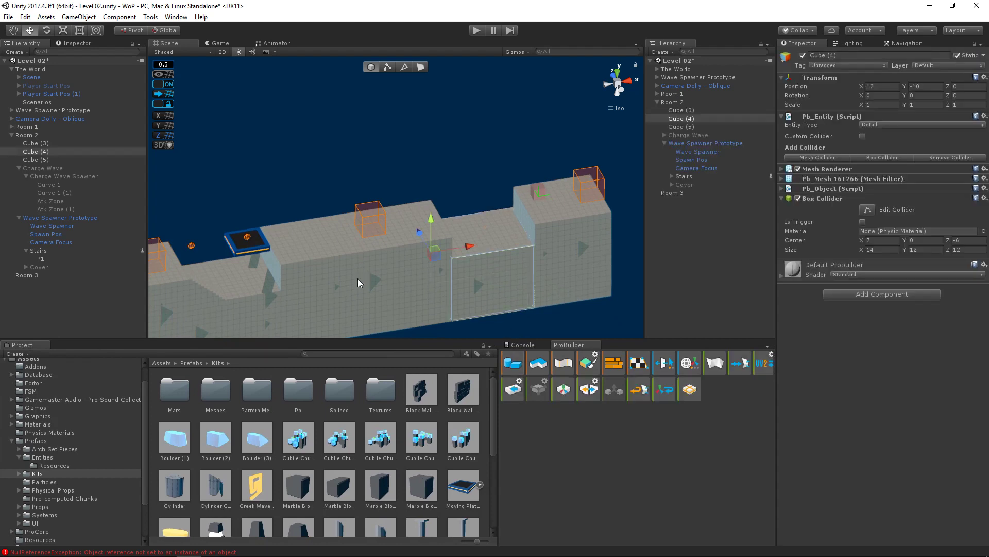
{"action": "left_click", "coordinate": [321, 283]}
{"action": "key", "text": "ctrl+d"}
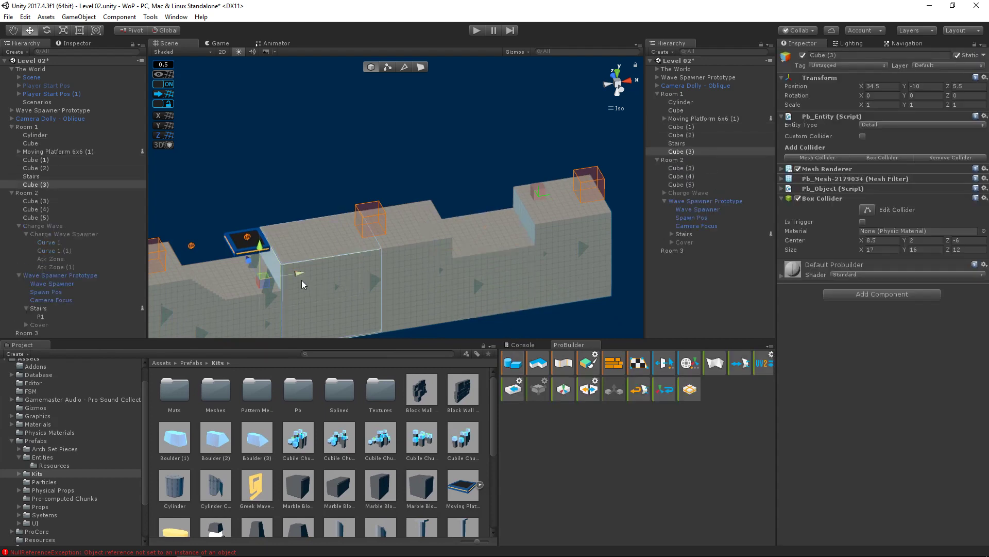
{"action": "left_click_drag", "start_coordinate": [302, 280], "coordinate": [638, 274]}
{"action": "key", "text": "f"}
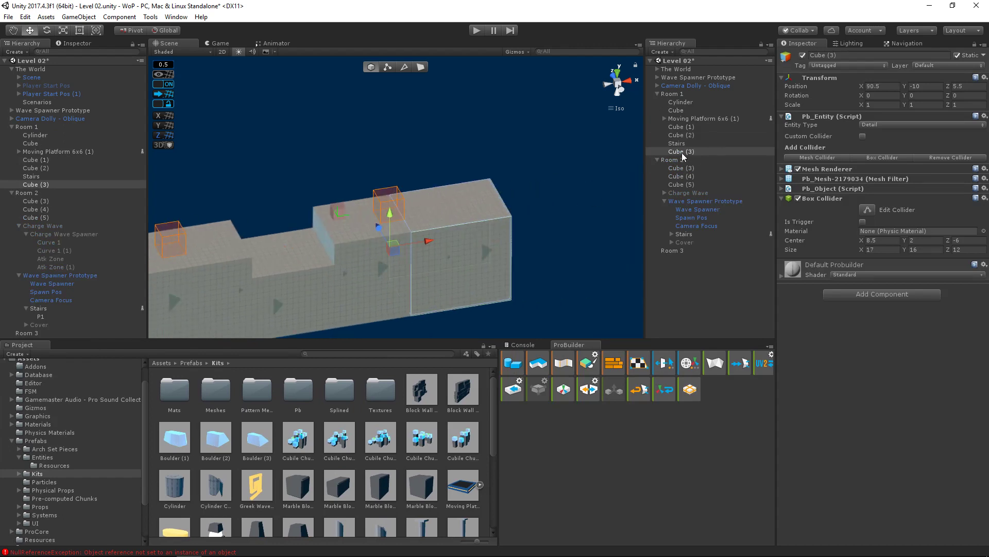
- Parent the duplicated floor block to Room 3 and collapse Room 1 and Room 2 in the hierarchy
{"action": "left_click_drag", "start_coordinate": [684, 157], "coordinate": [685, 250]}
{"action": "left_click", "coordinate": [657, 94]}
{"action": "left_click", "coordinate": [658, 101]}
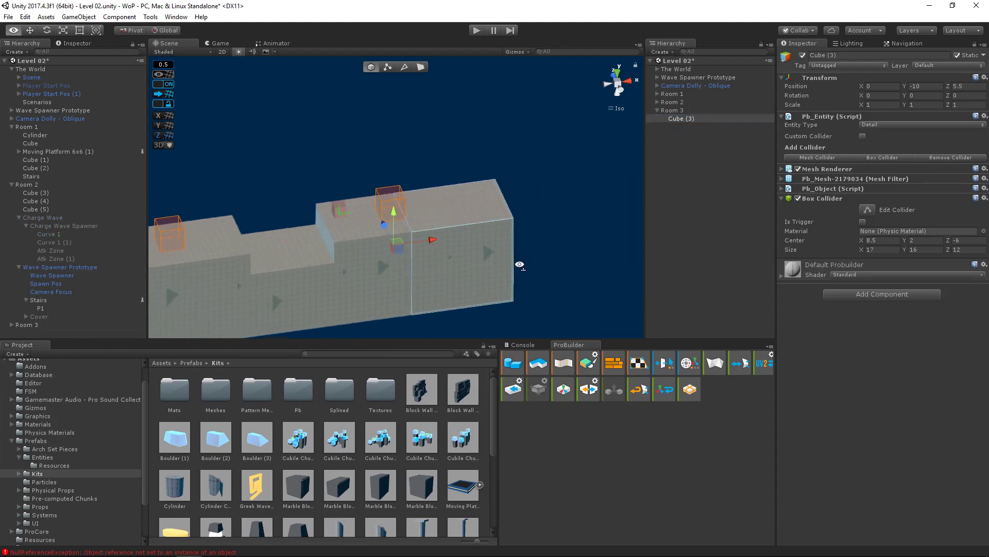
- Move Camera Dolly - Oblique to X 96.28 over Room 3's floor block while previewing the game view
{"action": "scroll", "coordinate": [505, 264], "scroll_direction": "up", "scroll_amount": 3}
{"action": "middle_click_drag", "start_coordinate": [505, 265], "coordinate": [425, 252]}
{"action": "scroll", "coordinate": [348, 253], "scroll_direction": "up", "scroll_amount": 3}
{"action": "mouse_move", "coordinate": [349, 253]}
{"action": "left_mouse_down", "text": "alt"}
{"action": "mouse_move", "coordinate": [371, 265]}
{"action": "mouse_move", "coordinate": [362, 255]}
{"action": "mouse_move", "coordinate": [339, 262]}
{"action": "left_mouse_up", "text": "alt"}
{"action": "scroll", "coordinate": [341, 257], "scroll_direction": "down", "scroll_amount": 4}
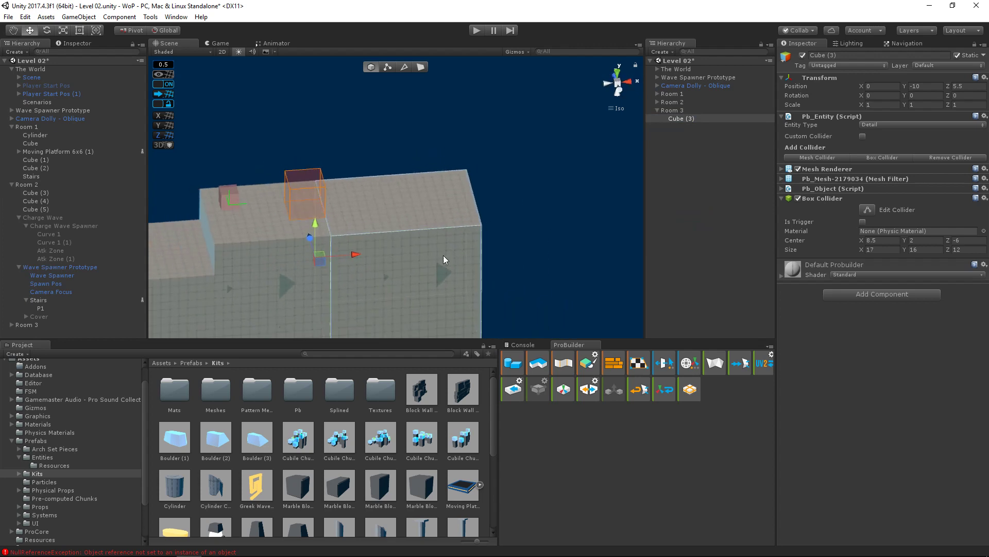
{"action": "middle_click_drag", "start_coordinate": [443, 255], "coordinate": [423, 252]}
{"action": "scroll", "coordinate": [304, 255], "scroll_direction": "down", "scroll_amount": 7}
{"action": "left_click", "coordinate": [222, 44]}
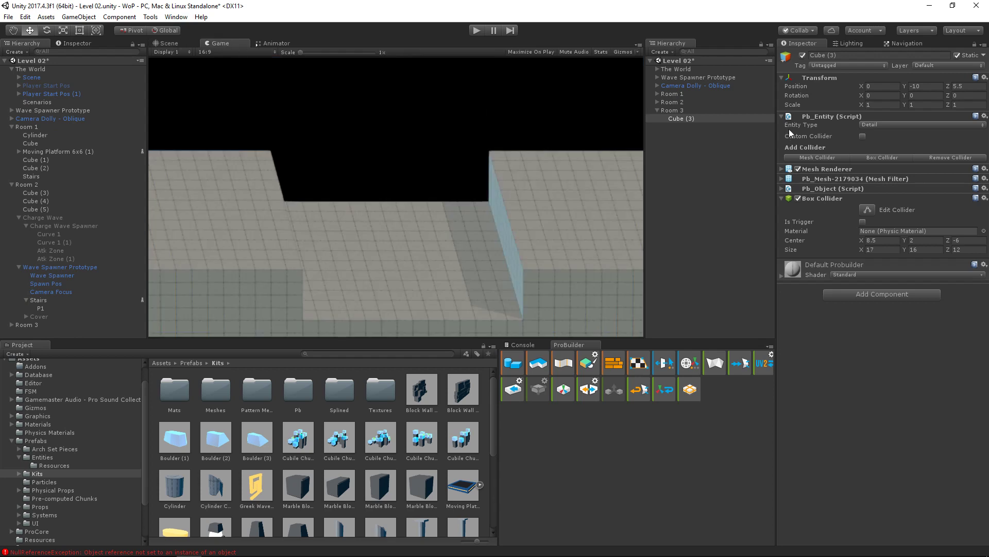
{"action": "left_click", "coordinate": [700, 85]}
{"action": "left_click_drag", "start_coordinate": [862, 97], "coordinate": [325, 143]}
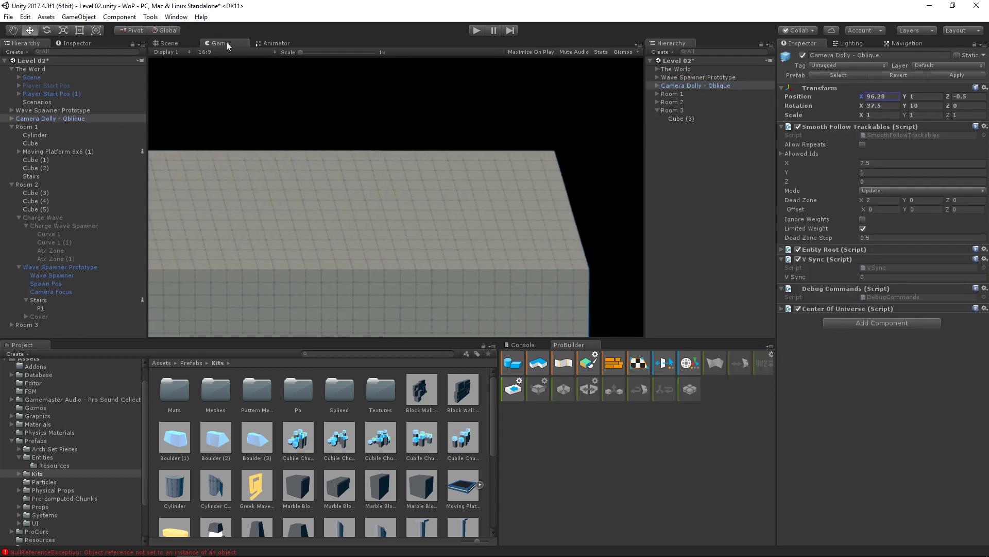
- Place a Moving Platform 6x6 prefab from the Kits folder near the end of Room 3's block, at X 103.5, Y 1, Z -1
{"action": "left_click", "coordinate": [171, 43]}
{"action": "scroll", "coordinate": [404, 213], "scroll_direction": "up", "scroll_amount": 5}
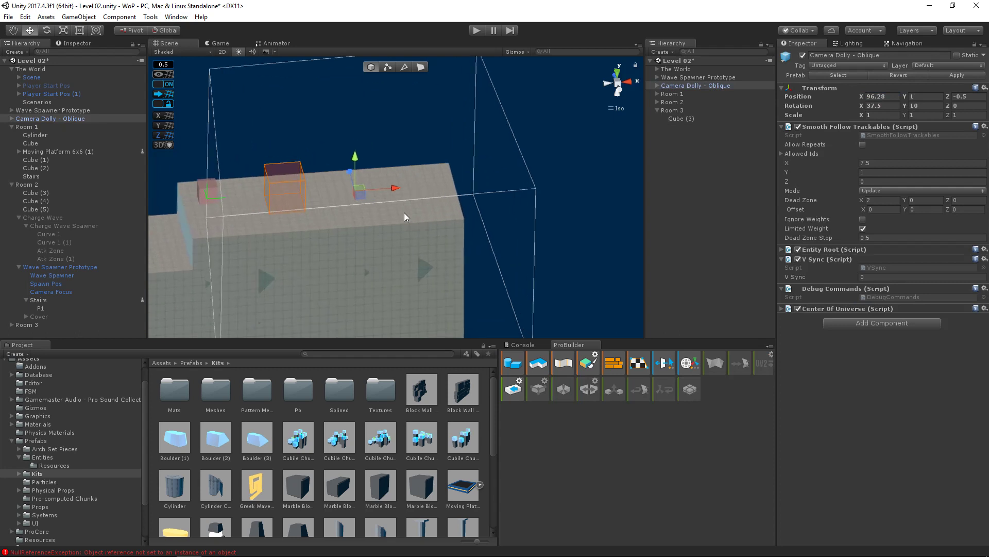
{"action": "middle_click_drag", "start_coordinate": [404, 212], "coordinate": [528, 267]}
{"action": "left_click_drag", "start_coordinate": [528, 267], "coordinate": [276, 236], "text": "alt"}
{"action": "scroll", "coordinate": [286, 434], "scroll_direction": "down", "scroll_amount": 5}
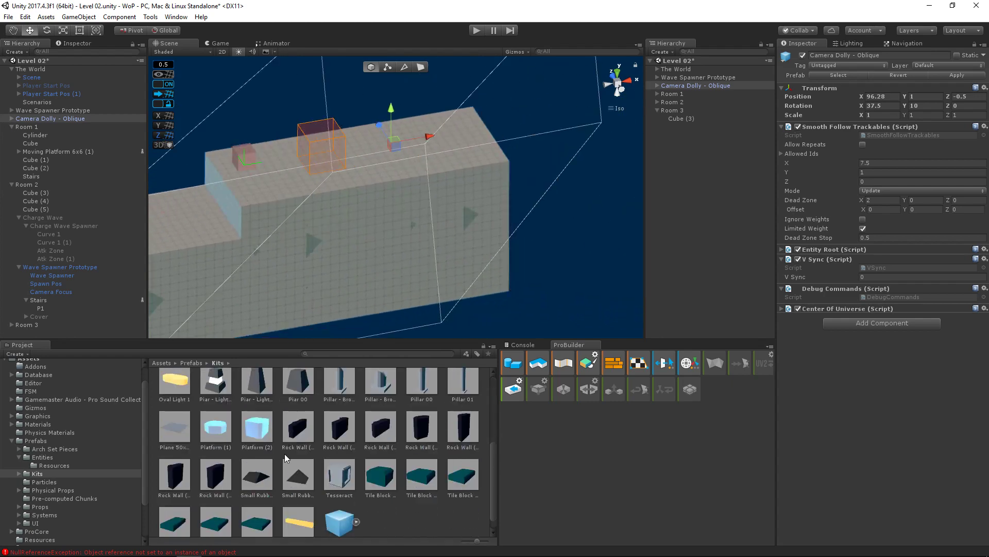
{"action": "scroll", "coordinate": [293, 457], "scroll_direction": "up", "scroll_amount": 5}
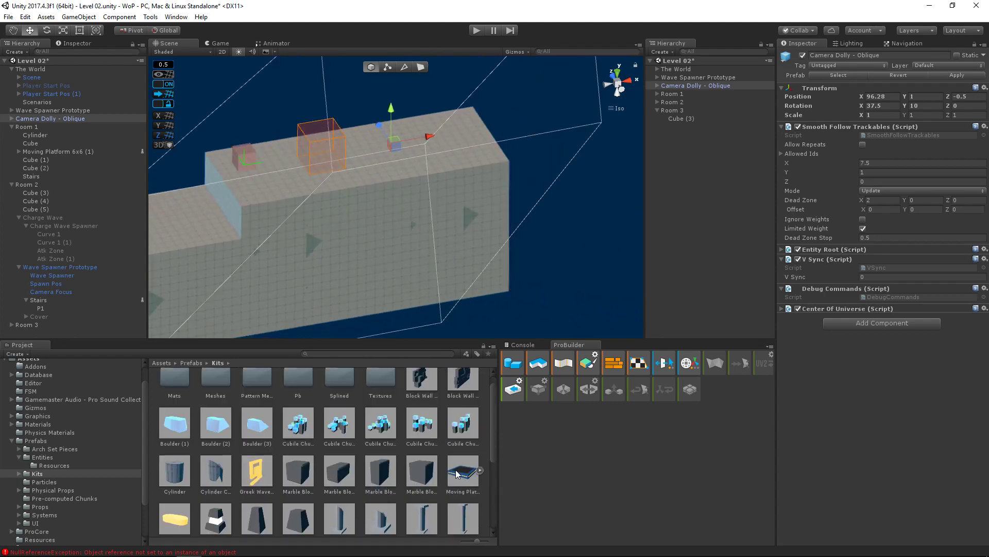
{"action": "left_click_drag", "start_coordinate": [462, 472], "coordinate": [330, 225]}
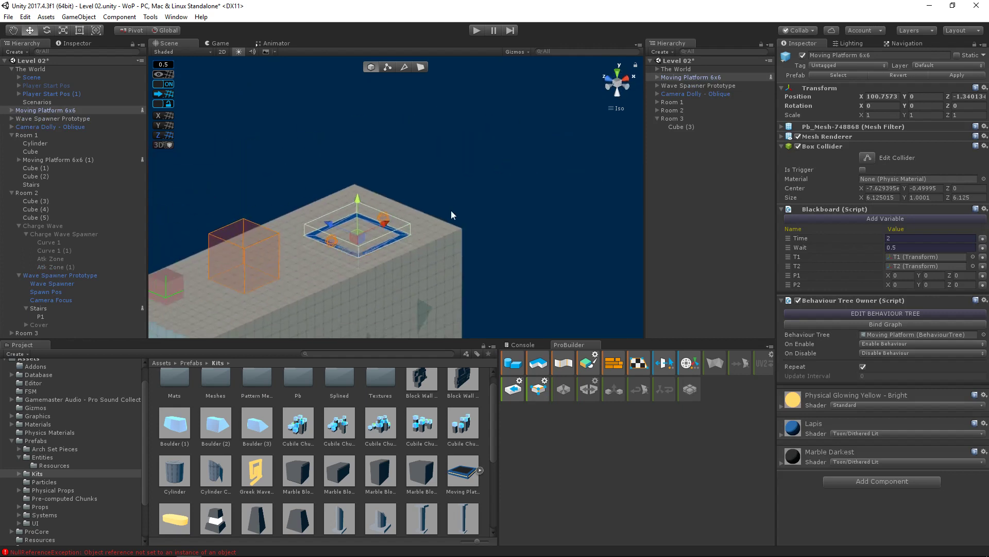
{"action": "left_click_drag", "start_coordinate": [360, 190], "coordinate": [411, 199]}
{"action": "left_click_drag", "start_coordinate": [516, 223], "coordinate": [330, 248], "text": "alt"}
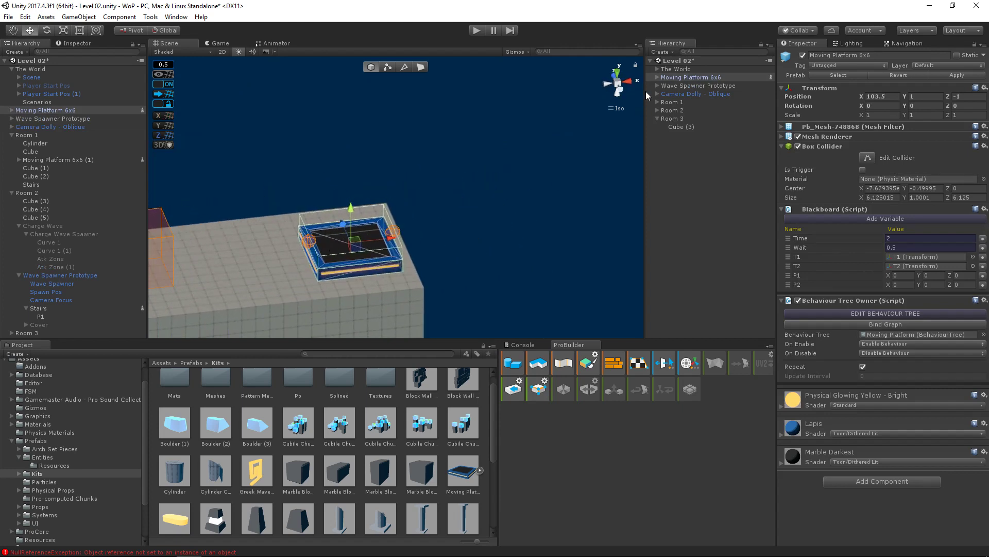
- Expand the new Moving Platform 6x6 and inspect its T1 waypoint
{"action": "left_click", "coordinate": [658, 77]}
{"action": "left_click", "coordinate": [679, 87]}
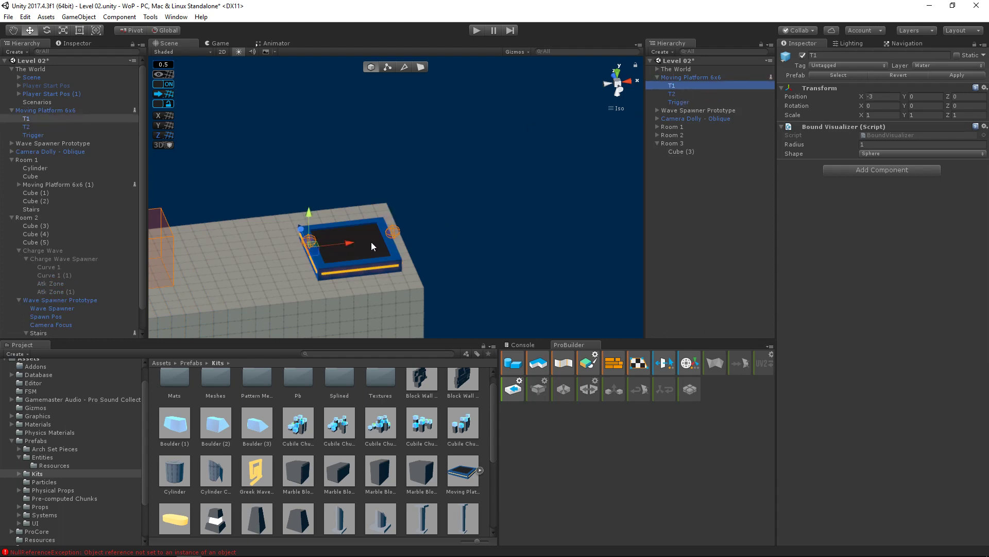
{"action": "left_click_drag", "start_coordinate": [389, 255], "coordinate": [407, 262], "text": "alt"}
{"action": "scroll", "coordinate": [407, 262], "scroll_direction": "up", "scroll_amount": 7}
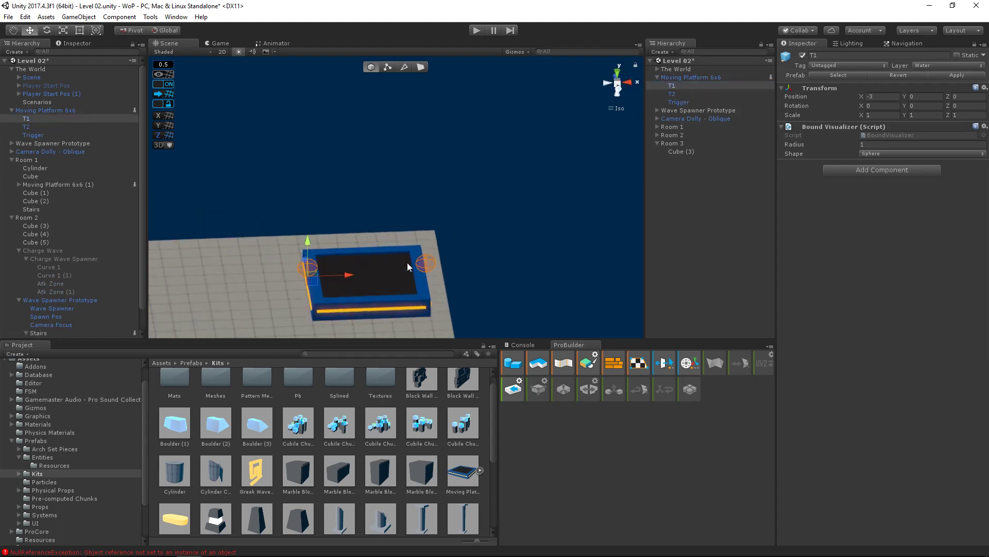
- Open the moving platform's behaviour tree and paste a copy of the "Wait $Wait sec." node beside the last Curve Tween
{"action": "left_click", "coordinate": [706, 77]}
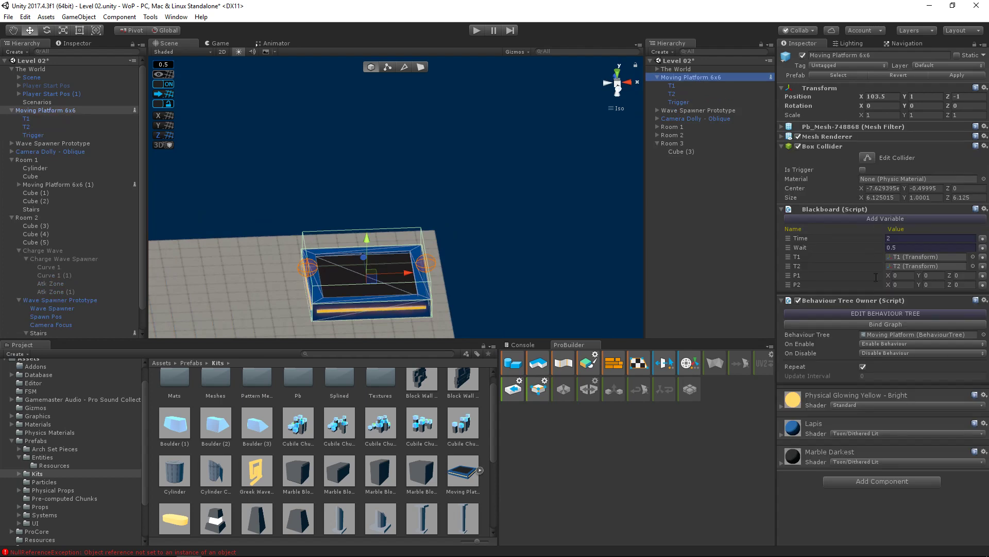
{"action": "left_click", "coordinate": [867, 314]}
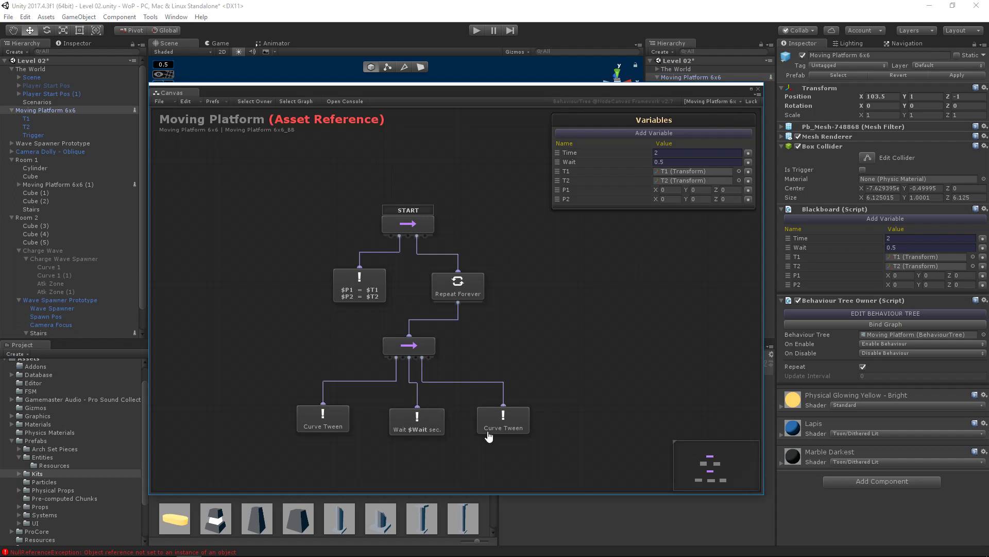
{"action": "left_click", "coordinate": [434, 430]}
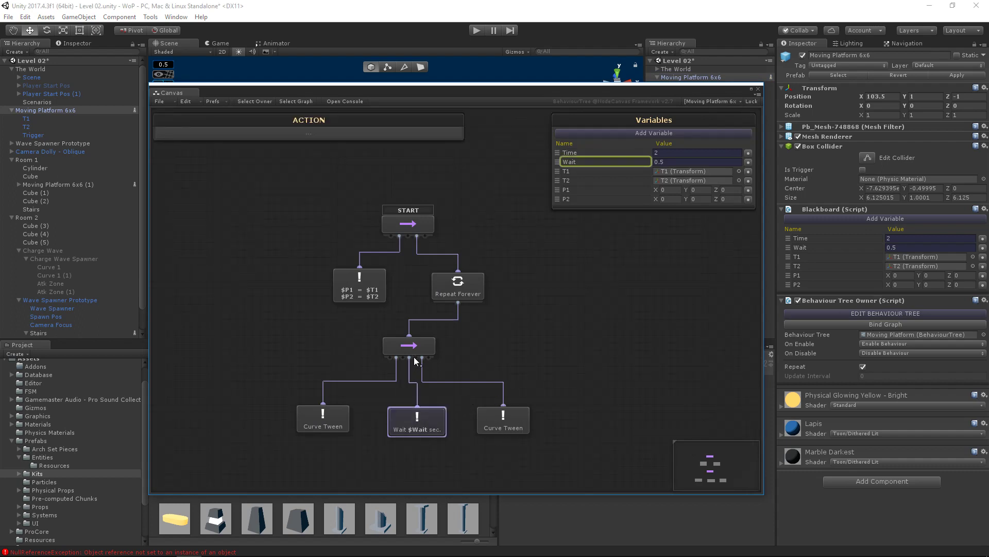
{"action": "right_click", "coordinate": [430, 426]}
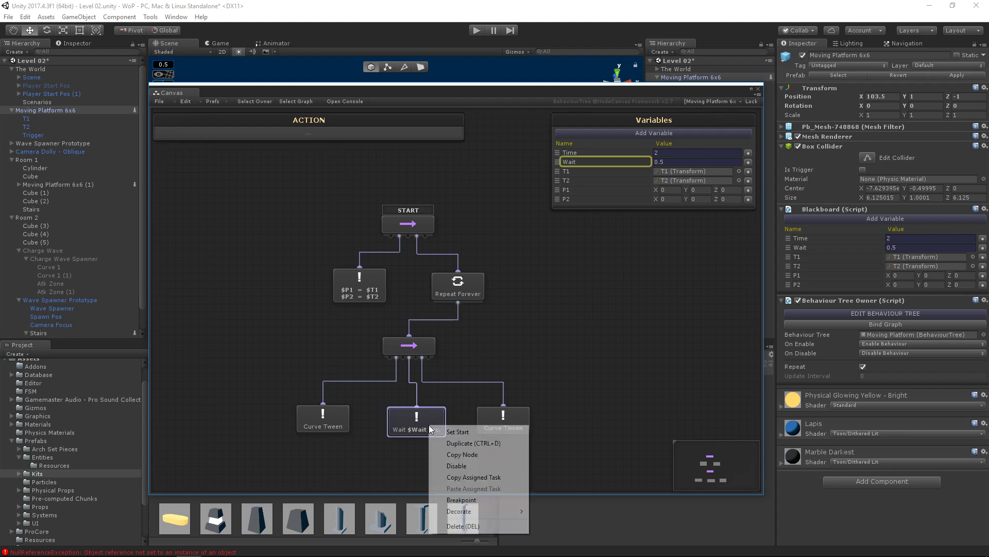
{"action": "left_click", "coordinate": [477, 454]}
{"action": "right_click", "coordinate": [610, 420]}
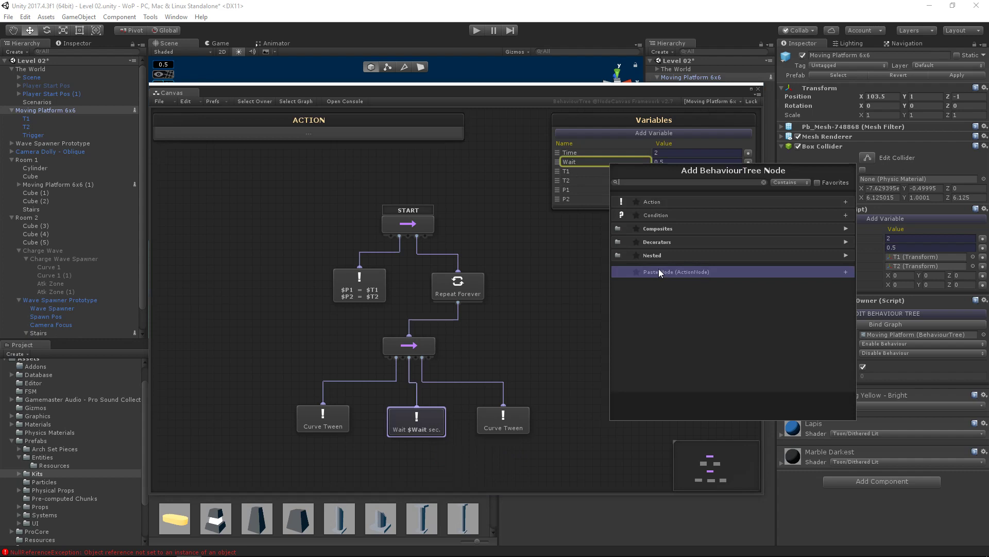
{"action": "left_click", "coordinate": [659, 272]}
- Connect the pasted Wait node as the lower sequencer's last child and space out the bottom row of nodes
{"action": "left_click_drag", "start_coordinate": [431, 359], "coordinate": [642, 439]}
{"action": "left_click_drag", "start_coordinate": [641, 445], "coordinate": [588, 424]}
{"action": "left_click_drag", "start_coordinate": [433, 426], "coordinate": [412, 426]}
{"action": "left_click_drag", "start_coordinate": [503, 418], "coordinate": [474, 418]}
{"action": "left_click_drag", "start_coordinate": [587, 426], "coordinate": [555, 425]}
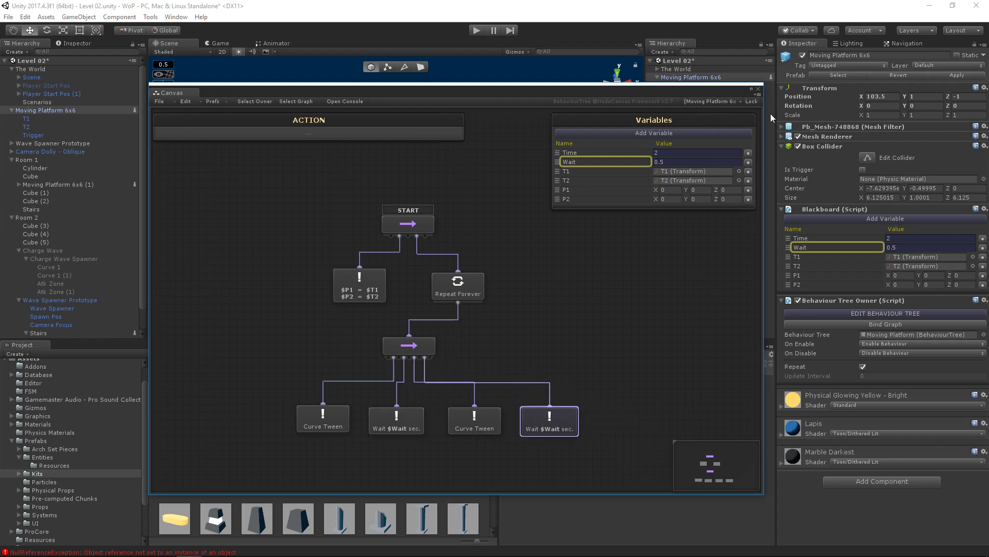
- Close the behaviour tree and move the Moving Platform 6x6 off the end of Room 3's block to X 110.5, Y 0, Z -1
{"action": "left_click", "coordinate": [758, 89]}
{"action": "scroll", "coordinate": [472, 253], "scroll_direction": "down", "scroll_amount": 6}
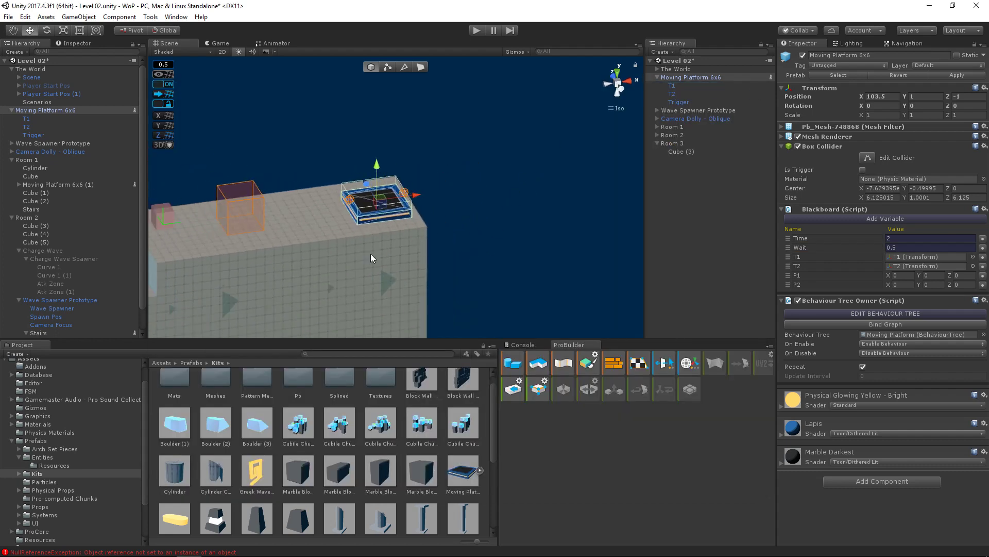
{"action": "left_click_drag", "start_coordinate": [370, 253], "coordinate": [321, 266], "text": "alt"}
{"action": "scroll", "coordinate": [325, 263], "scroll_direction": "down", "scroll_amount": 5}
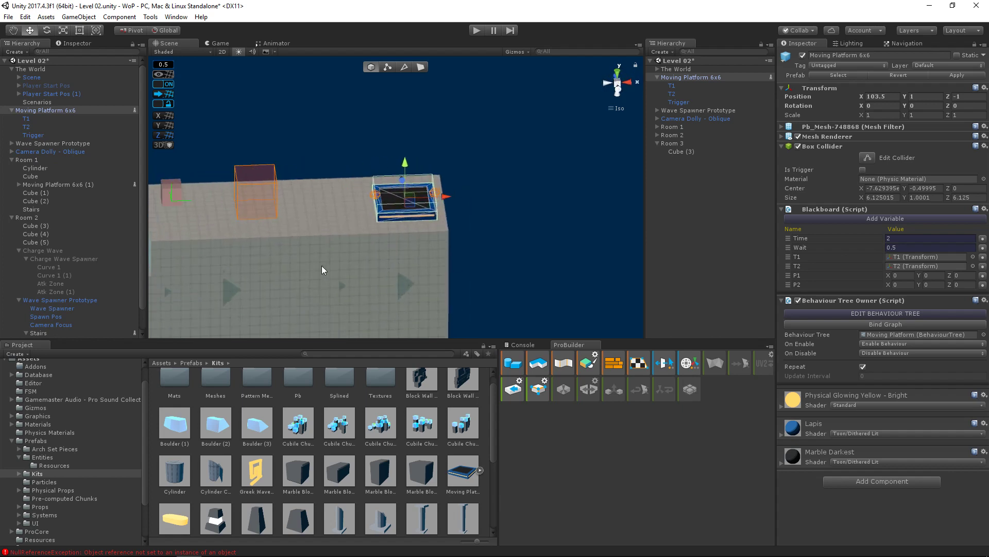
{"action": "scroll", "coordinate": [389, 245], "scroll_direction": "up", "scroll_amount": 3}
{"action": "left_click_drag", "start_coordinate": [408, 156], "coordinate": [412, 175]}
{"action": "left_click_drag", "start_coordinate": [442, 209], "coordinate": [540, 212]}
{"action": "middle_click_drag", "start_coordinate": [540, 212], "coordinate": [472, 239]}
{"action": "mouse_move", "coordinate": [471, 240]}
{"action": "left_mouse_down", "text": "alt"}
{"action": "mouse_move", "coordinate": [441, 221]}
{"action": "mouse_move", "coordinate": [419, 283]}
{"action": "mouse_move", "coordinate": [442, 243]}
{"action": "mouse_move", "coordinate": [456, 241]}
{"action": "left_mouse_up", "text": "alt"}
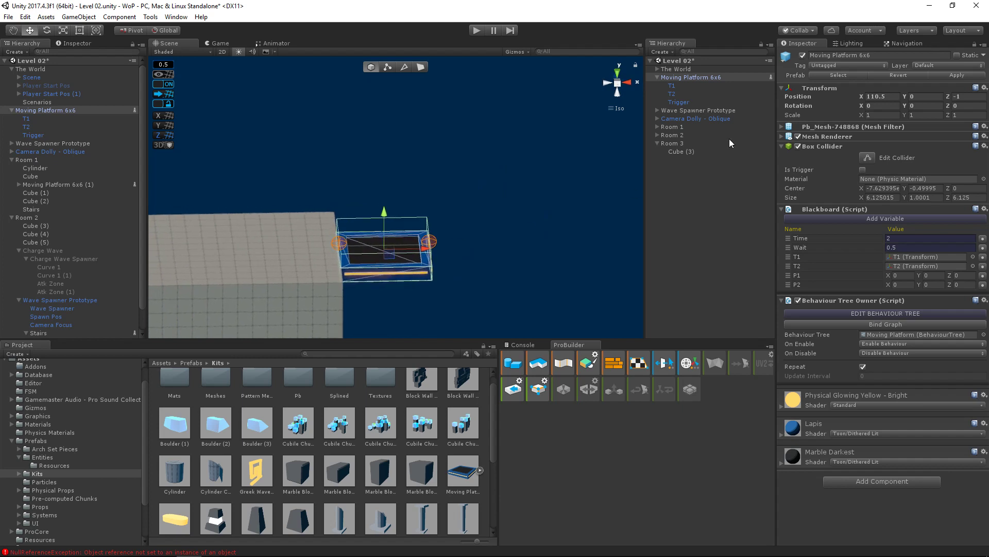
- Reorder Moving Platform 6x6 below Room 3 and unparent its T1 and T2 waypoints to the scene root
{"action": "left_click", "coordinate": [672, 86]}
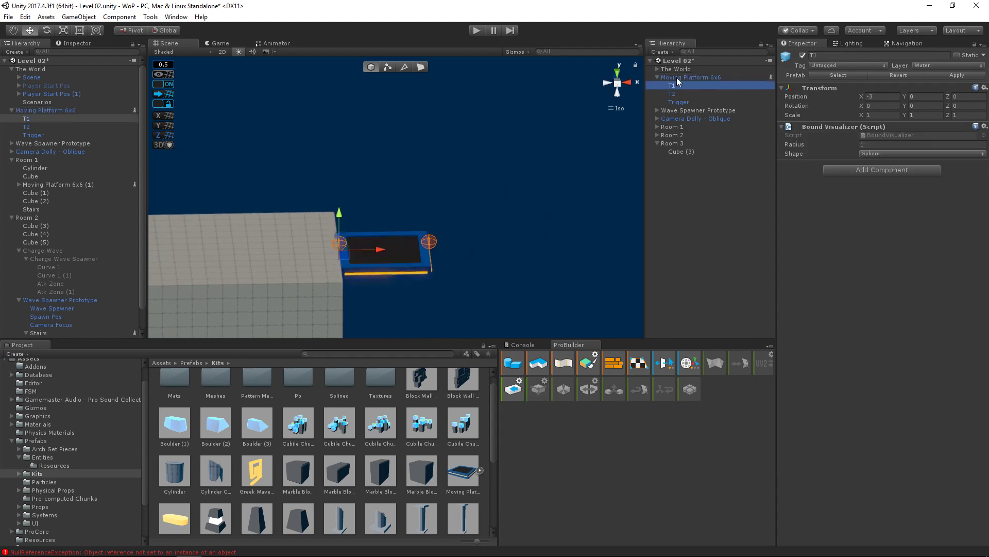
{"action": "left_click_drag", "start_coordinate": [676, 77], "coordinate": [688, 162]}
{"action": "left_click", "coordinate": [672, 135]}
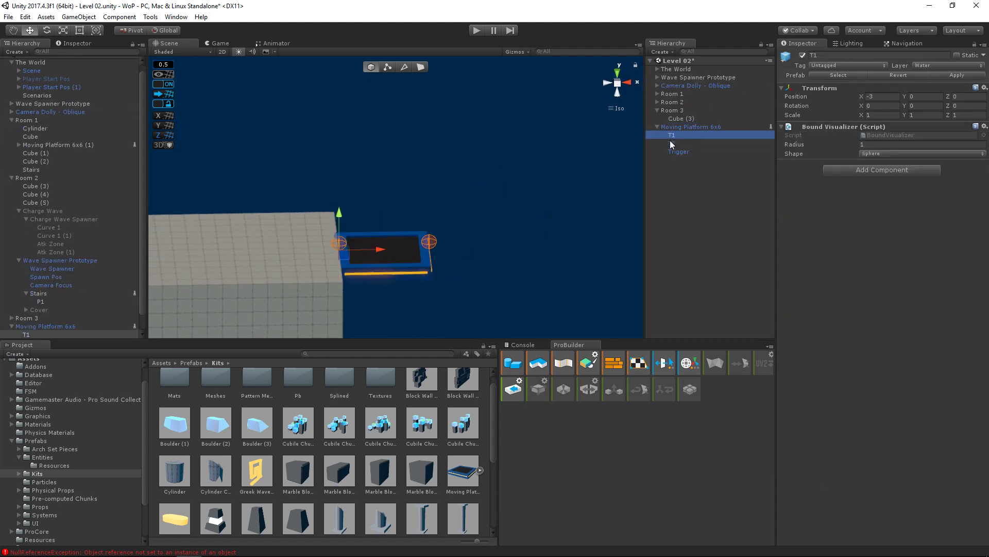
{"action": "left_click", "coordinate": [672, 143], "text": "shift"}
{"action": "key", "text": "Delete"}
{"action": "left_click", "coordinate": [522, 303]}
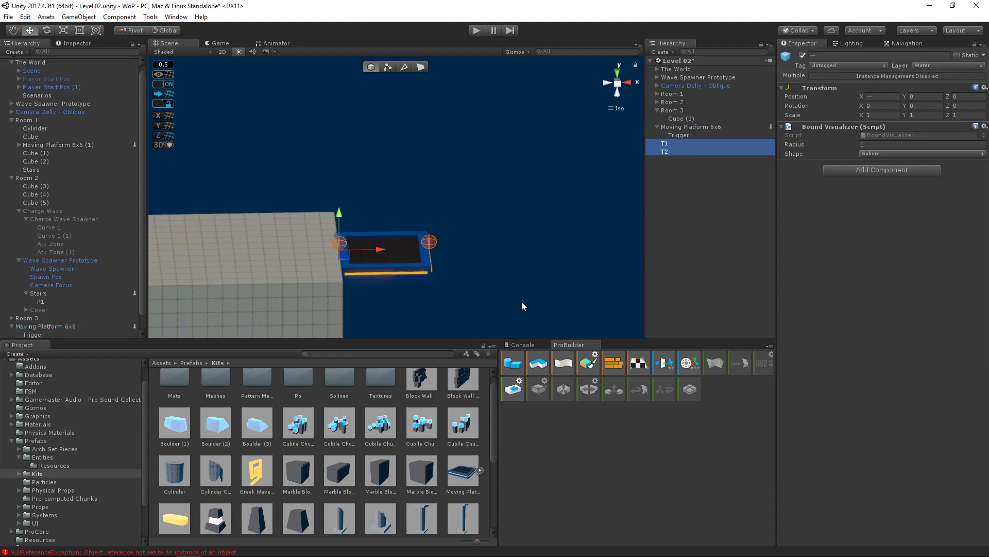
- Move the T1 waypoint to the platform's centre and the T2 waypoint across the gap to X 120, Y 0, Z -1
{"action": "left_click", "coordinate": [675, 127]}
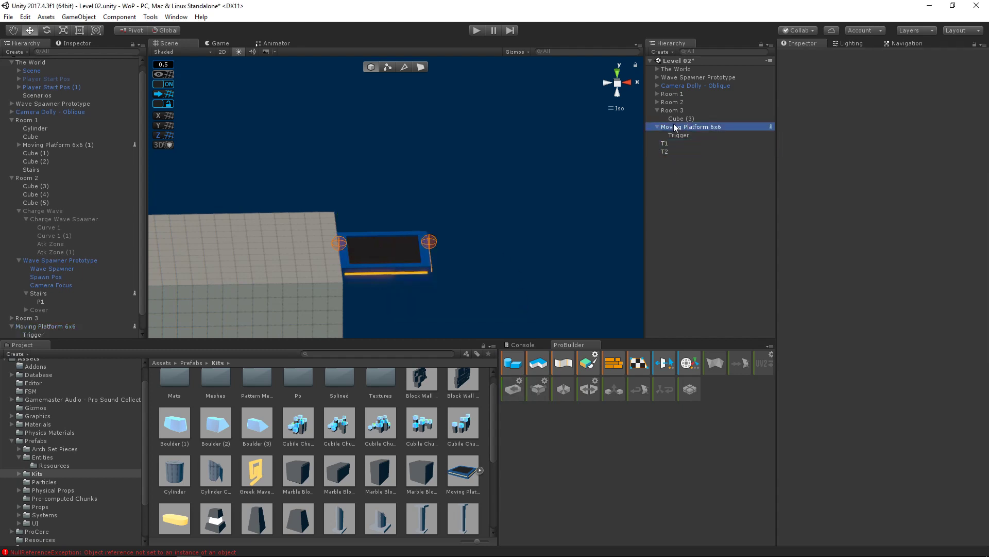
{"action": "left_click", "coordinate": [666, 143]}
{"action": "left_click_drag", "start_coordinate": [376, 248], "coordinate": [569, 248]}
{"action": "left_click", "coordinate": [666, 152]}
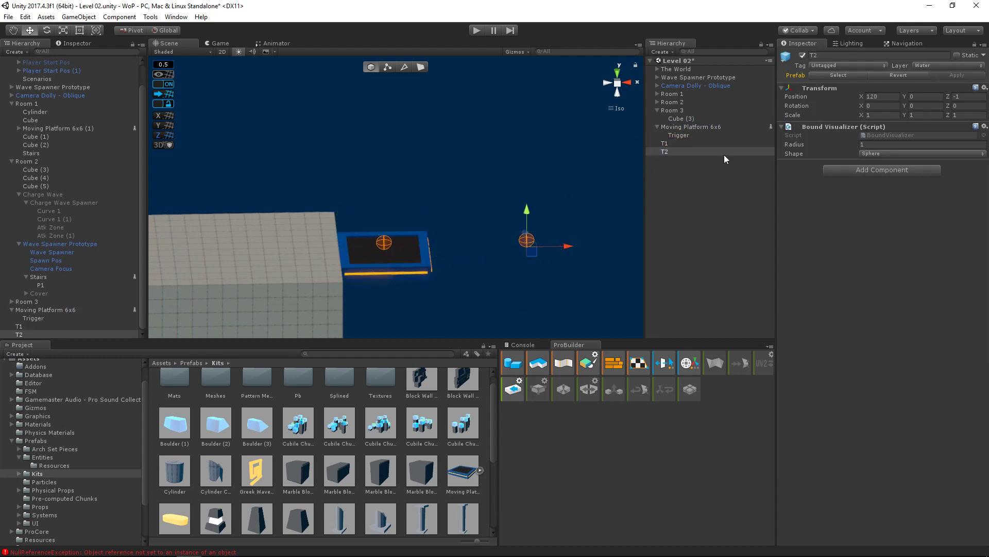
- Move the Moving Platform 6x6 onto the T2 waypoint at X 120, Y 0, Z -1, and collapse its hierarchy entry
{"action": "left_click", "coordinate": [688, 129]}
{"action": "left_click_drag", "start_coordinate": [422, 248], "coordinate": [551, 235]}
{"action": "middle_click_drag", "start_coordinate": [550, 234], "coordinate": [393, 254]}
{"action": "scroll", "coordinate": [483, 246], "scroll_direction": "up", "scroll_amount": 10}
{"action": "scroll", "coordinate": [392, 255], "scroll_direction": "up", "scroll_amount": 2}
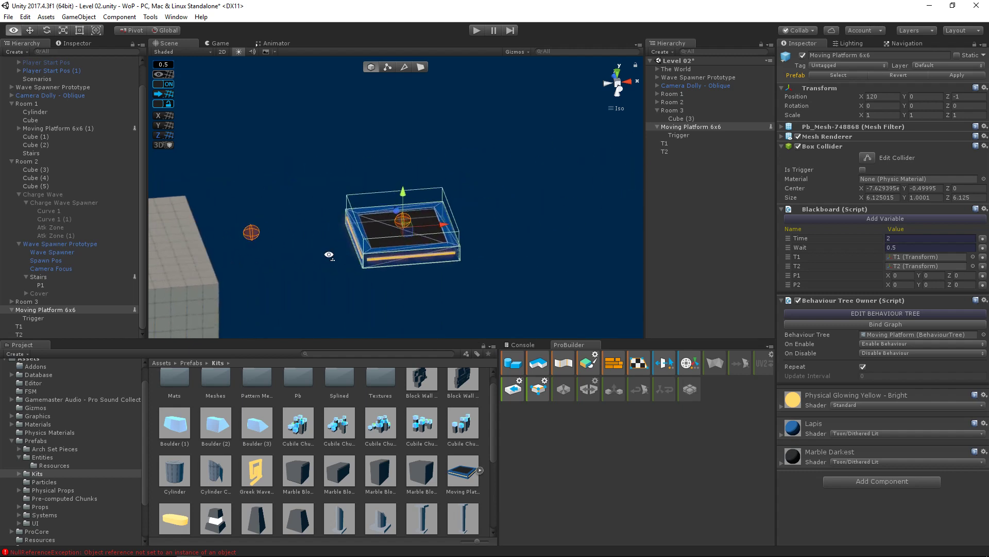
{"action": "mouse_move", "coordinate": [329, 253]}
{"action": "left_mouse_down", "text": "alt"}
{"action": "mouse_move", "coordinate": [258, 248]}
{"action": "mouse_move", "coordinate": [320, 268]}
{"action": "left_mouse_up", "text": "alt"}
{"action": "scroll", "coordinate": [320, 268], "scroll_direction": "down", "scroll_amount": 8}
{"action": "middle_click_drag", "start_coordinate": [320, 268], "coordinate": [458, 274]}
{"action": "left_click_drag", "start_coordinate": [346, 266], "coordinate": [409, 251], "text": "alt"}
{"action": "scroll", "coordinate": [410, 251], "scroll_direction": "down", "scroll_amount": 2}
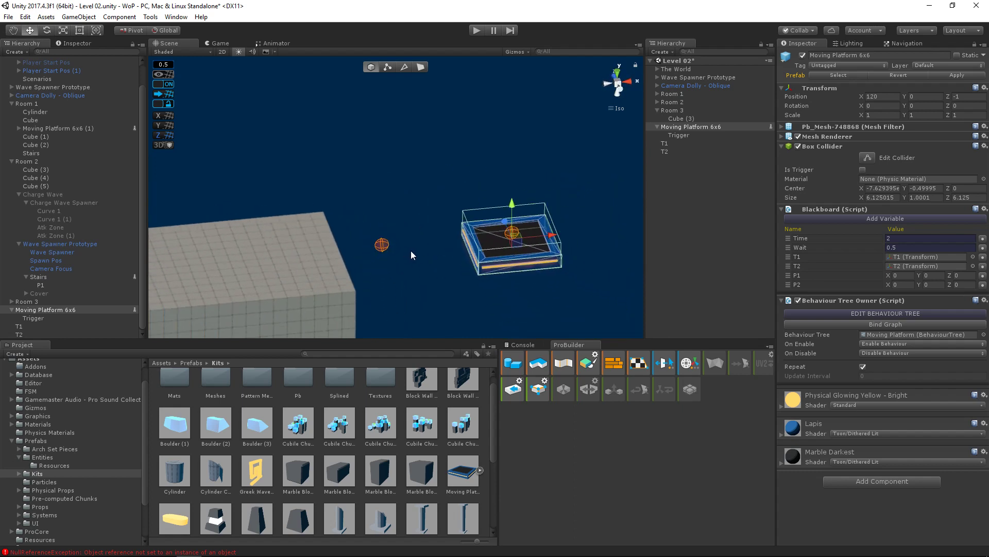
{"action": "scroll", "coordinate": [412, 251], "scroll_direction": "down", "scroll_amount": 2}
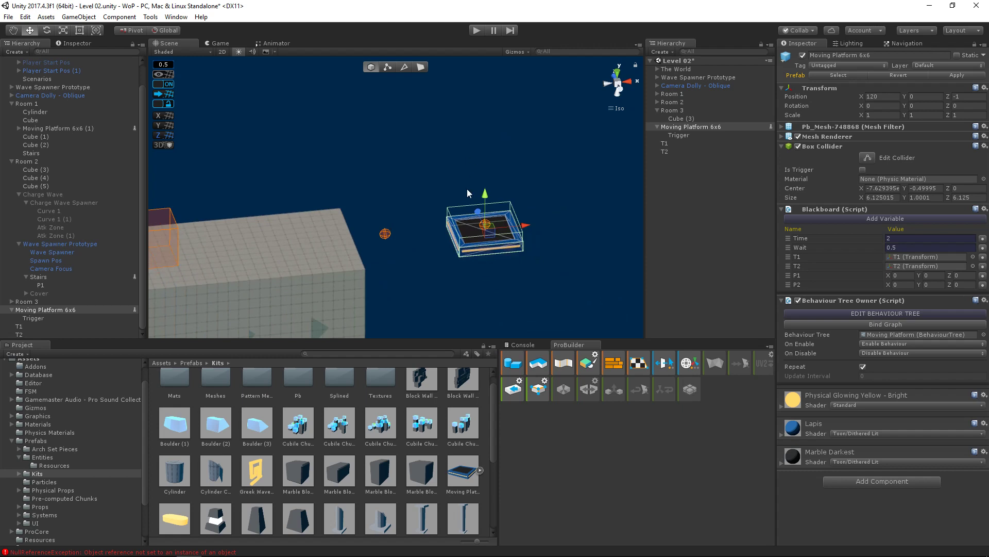
{"action": "left_click", "coordinate": [657, 127]}
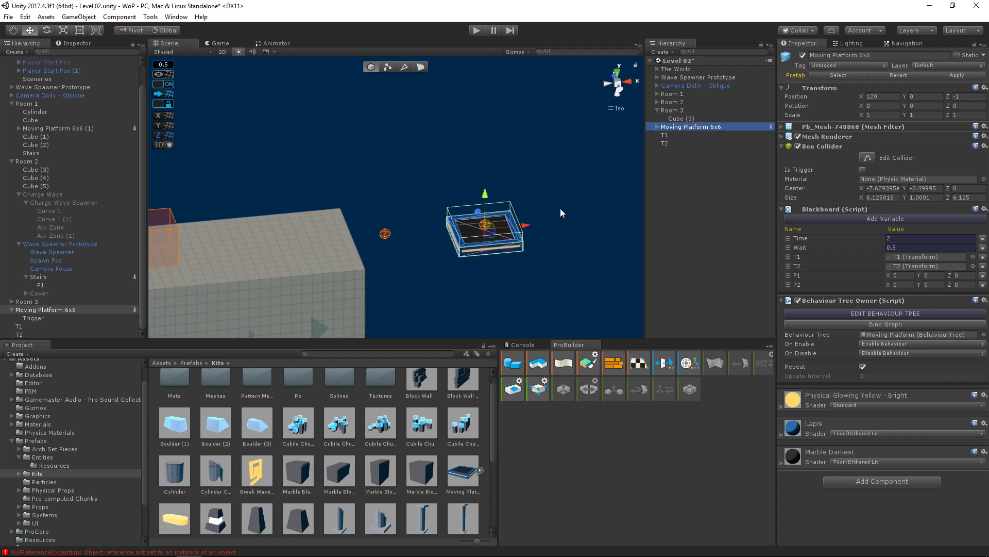
- Duplicate Room 3's Cube (3) block and place the copy across the gap, just beyond the moving platform
{"action": "scroll", "coordinate": [490, 258], "scroll_direction": "down", "scroll_amount": 6}
{"action": "left_click", "coordinate": [350, 262]}
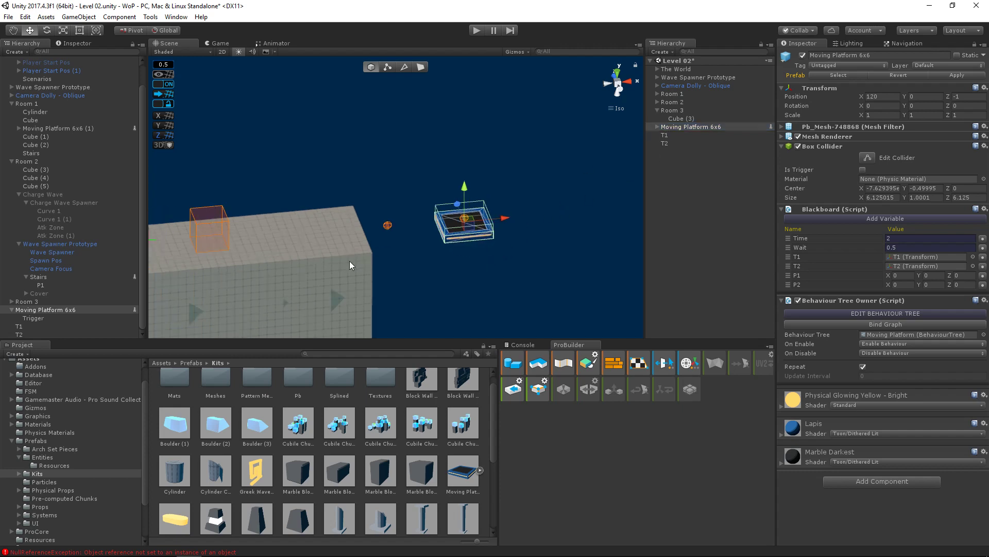
{"action": "mouse_move", "coordinate": [426, 69]}
{"action": "middle_mouse_down"}
{"action": "mouse_move", "coordinate": [490, 104]}
{"action": "mouse_move", "coordinate": [462, 119]}
{"action": "mouse_move", "coordinate": [418, 74]}
{"action": "middle_mouse_up"}
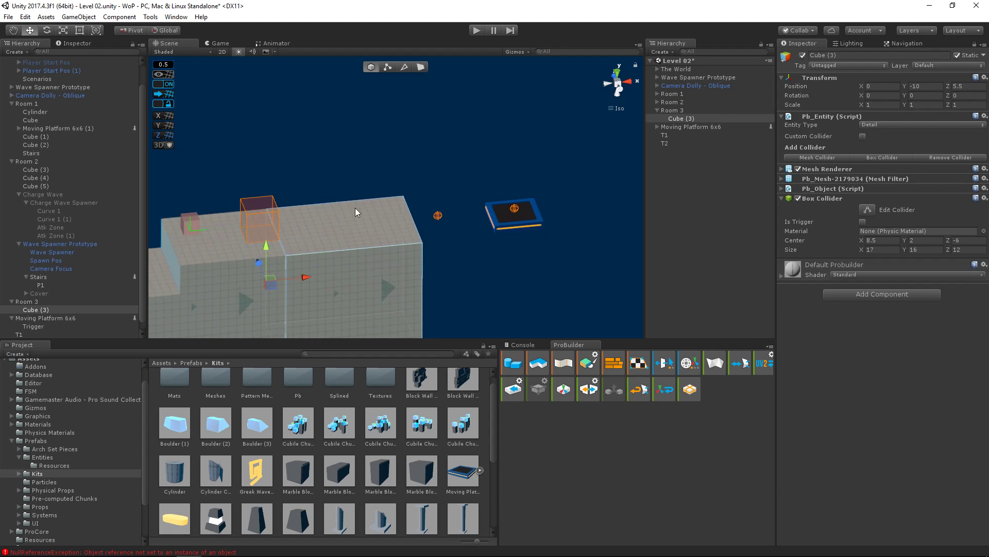
{"action": "key", "text": "ctrl+d"}
{"action": "left_click_drag", "start_coordinate": [307, 279], "coordinate": [571, 255]}
{"action": "middle_click_drag", "start_coordinate": [534, 244], "coordinate": [408, 283]}
{"action": "scroll", "coordinate": [429, 196], "scroll_direction": "up", "scroll_amount": 3}
- Parent T1 and T2 back under Moving Platform 6x6 and place the platform inside the Room 3 group
{"action": "left_click", "coordinate": [663, 151]}
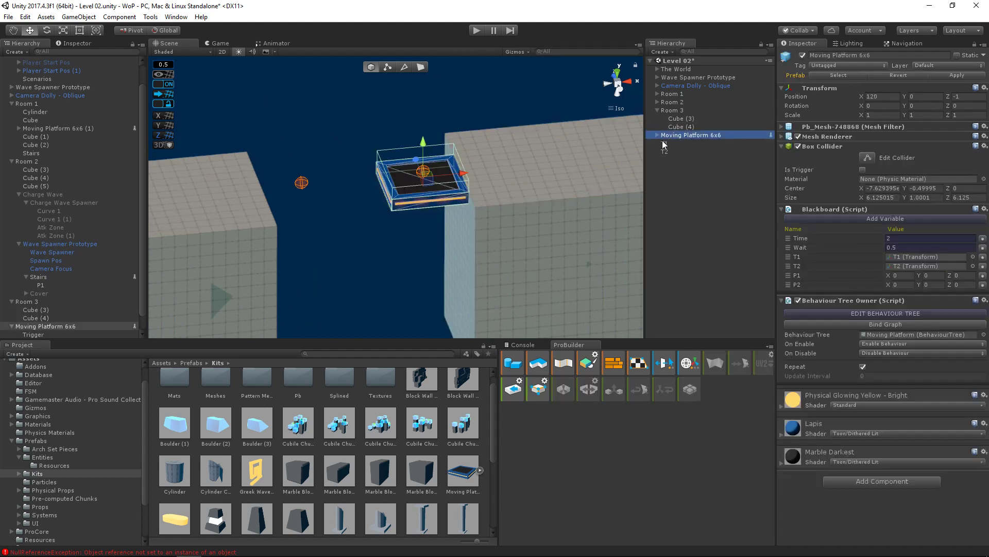
{"action": "left_click", "coordinate": [666, 144], "text": "shift"}
{"action": "left_click_drag", "start_coordinate": [670, 144], "coordinate": [681, 118]}
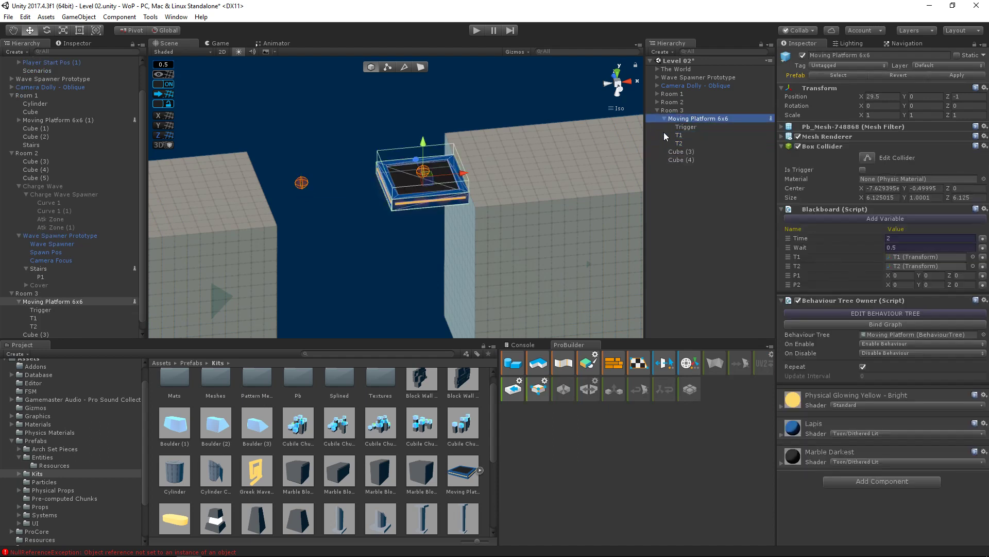
{"action": "left_click", "coordinate": [664, 118]}
{"action": "scroll", "coordinate": [476, 228], "scroll_direction": "up", "scroll_amount": 7}
{"action": "scroll", "coordinate": [476, 228], "scroll_direction": "down", "scroll_amount": 10}
{"action": "middle_click_drag", "start_coordinate": [476, 227], "coordinate": [472, 231]}
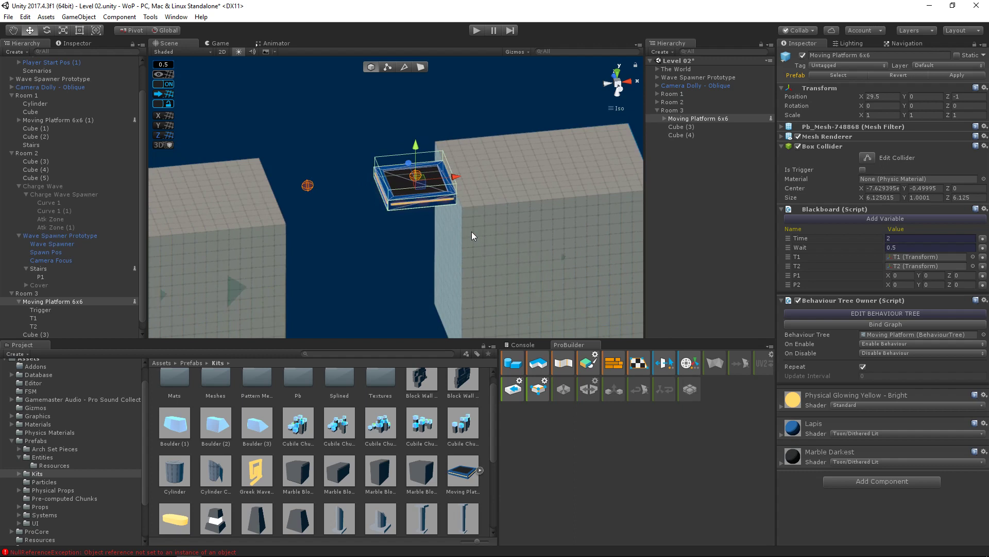
- Open the Moving Platform script attached to the platform's Trigger object for editing in Visual Studio
{"action": "left_click", "coordinate": [664, 119]}
{"action": "left_click", "coordinate": [688, 128]}
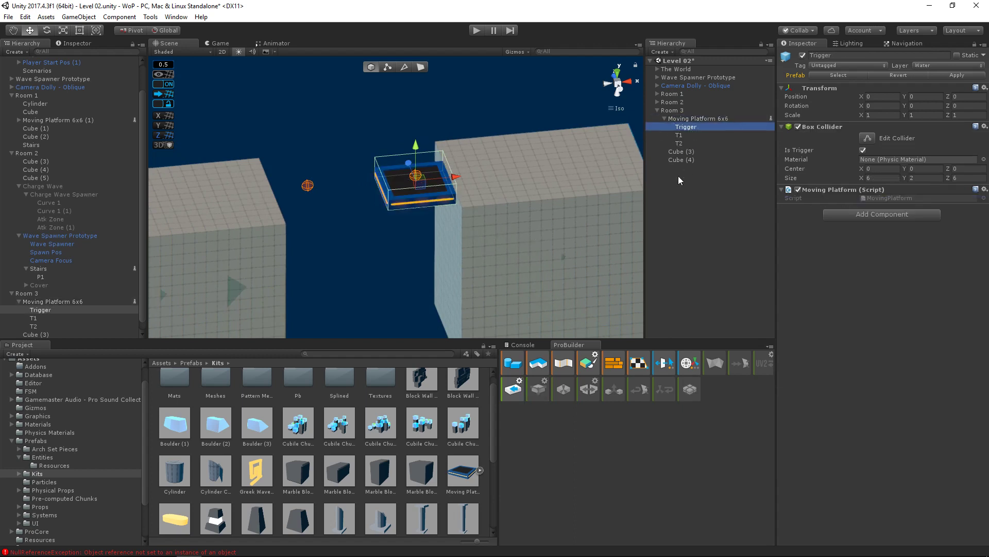
{"action": "left_click", "coordinate": [983, 190]}
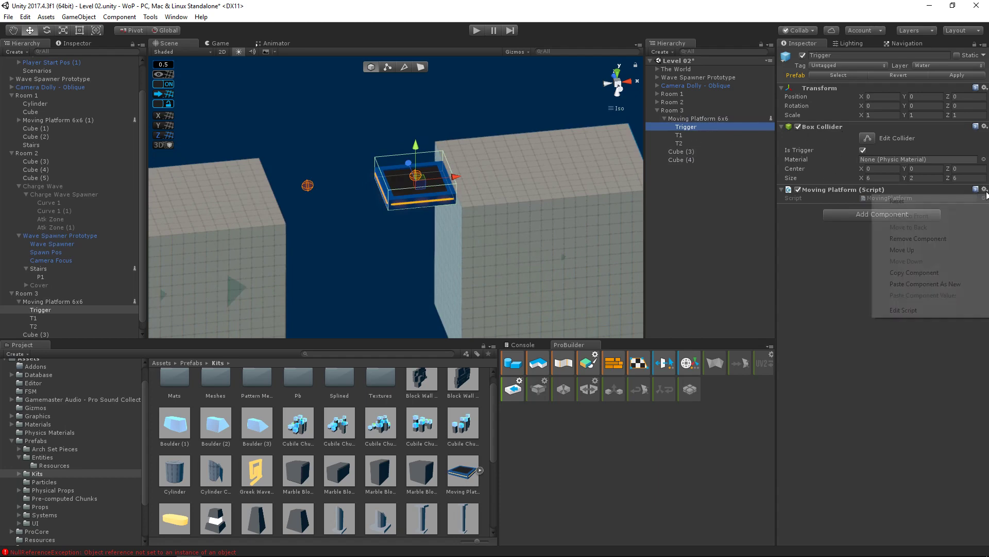
{"action": "left_click", "coordinate": [914, 311]}
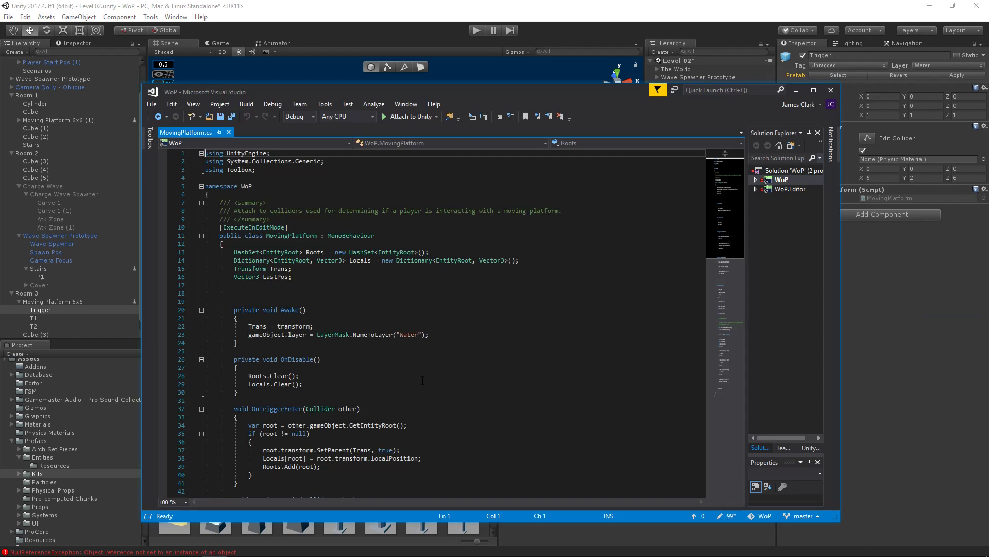
- Examine how MovingPlatform.cs parents and unparents entities on trigger enter and exit and updates them in LateUpdate, and return to Unity
{"action": "scroll", "coordinate": [422, 381], "scroll_direction": "down", "scroll_amount": 6}
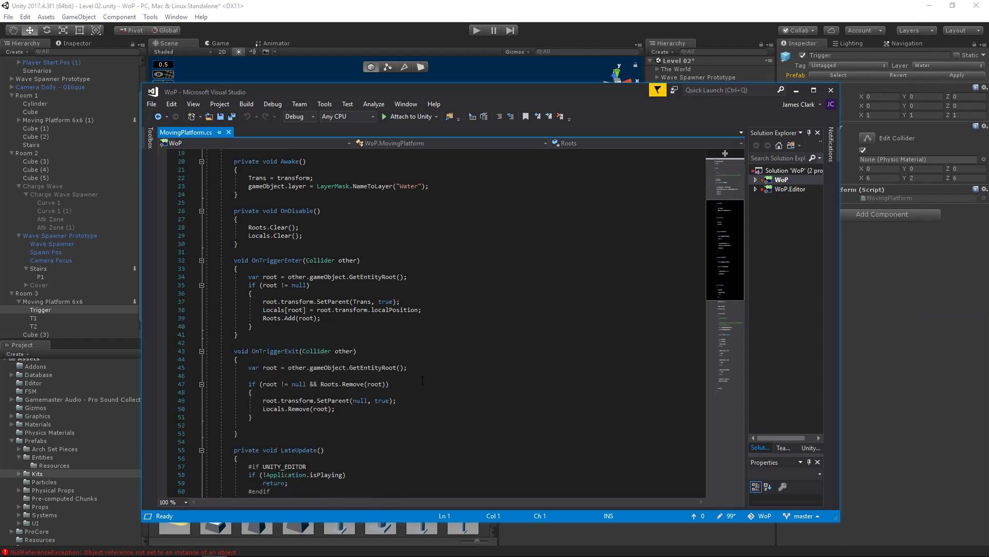
{"action": "scroll", "coordinate": [423, 381], "scroll_direction": "down", "scroll_amount": 4}
{"action": "scroll", "coordinate": [422, 380], "scroll_direction": "down", "scroll_amount": 10}
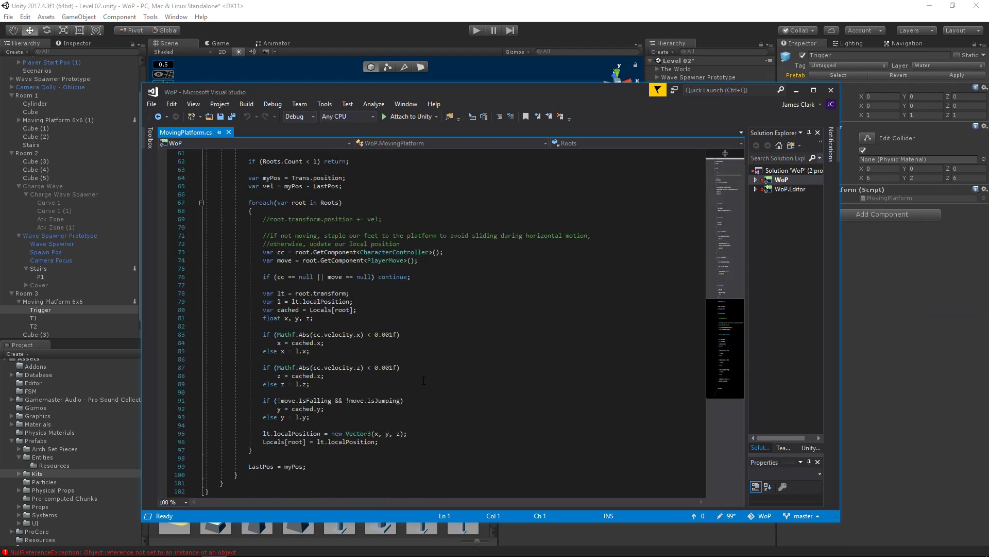
{"action": "scroll", "coordinate": [425, 380], "scroll_direction": "up", "scroll_amount": 7}
{"action": "scroll", "coordinate": [425, 380], "scroll_direction": "down", "scroll_amount": 4}
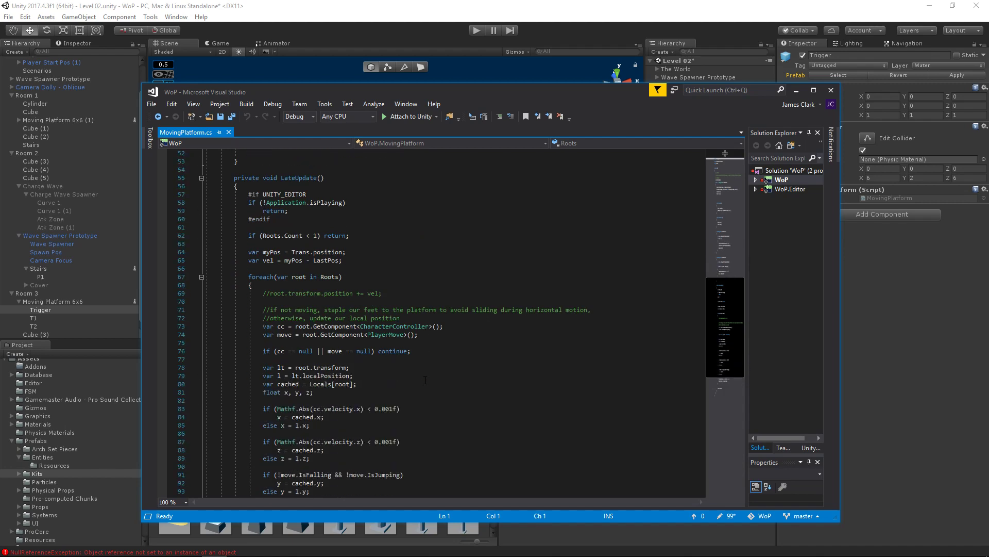
{"action": "scroll", "coordinate": [425, 380], "scroll_direction": "down", "scroll_amount": 5}
{"action": "scroll", "coordinate": [425, 380], "scroll_direction": "up", "scroll_amount": 19}
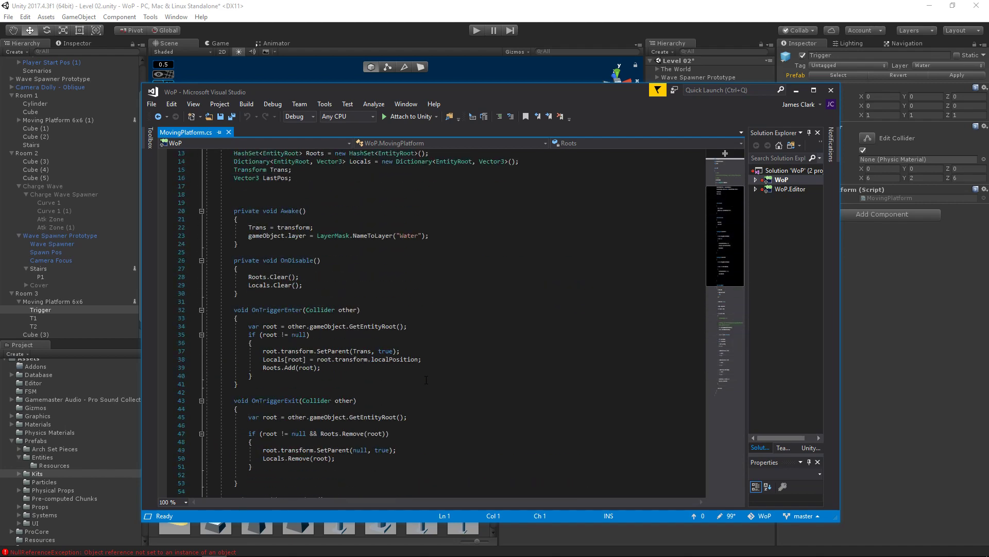
{"action": "scroll", "coordinate": [427, 380], "scroll_direction": "down", "scroll_amount": 3}
{"action": "scroll", "coordinate": [404, 378], "scroll_direction": "down", "scroll_amount": 1}
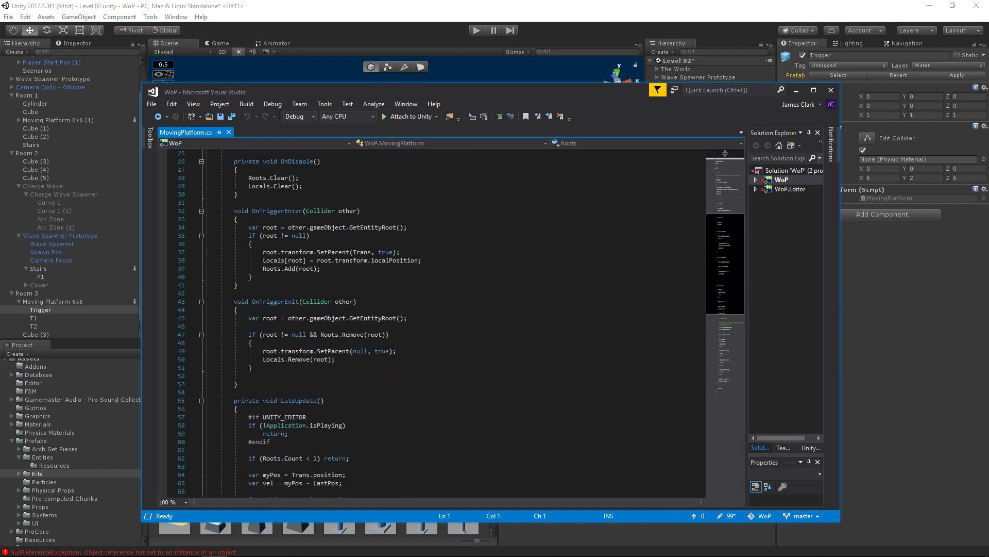
{"action": "left_click_drag", "start_coordinate": [262, 351], "coordinate": [466, 353]}
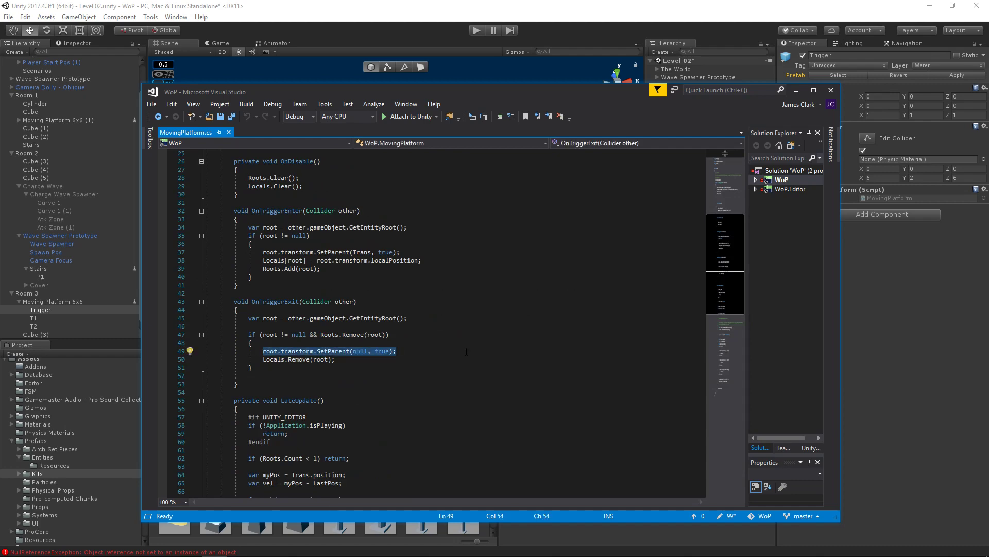
{"action": "left_click", "coordinate": [652, 39]}
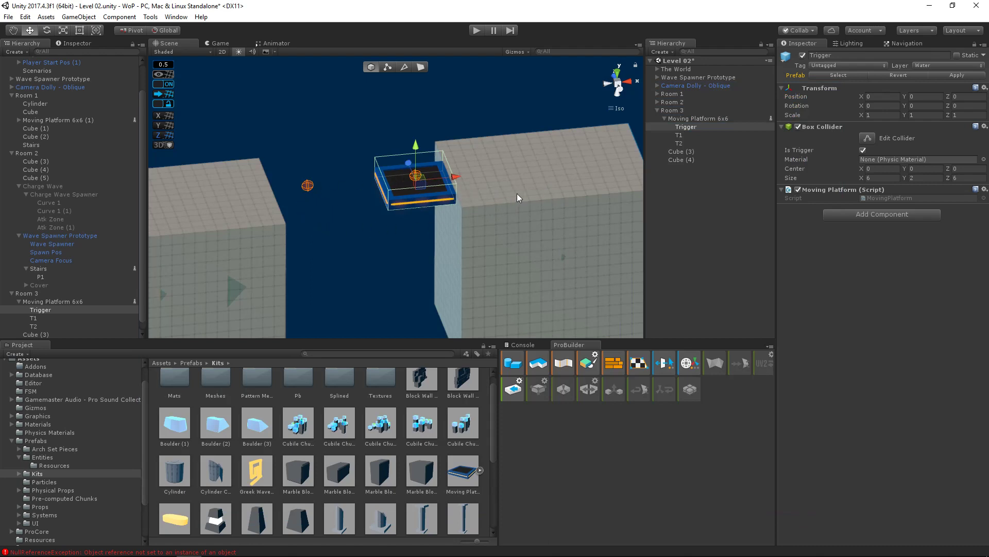
- Add a Rigidbody component to Room 3's Moving Platform 6x6
{"action": "left_click", "coordinate": [710, 118]}
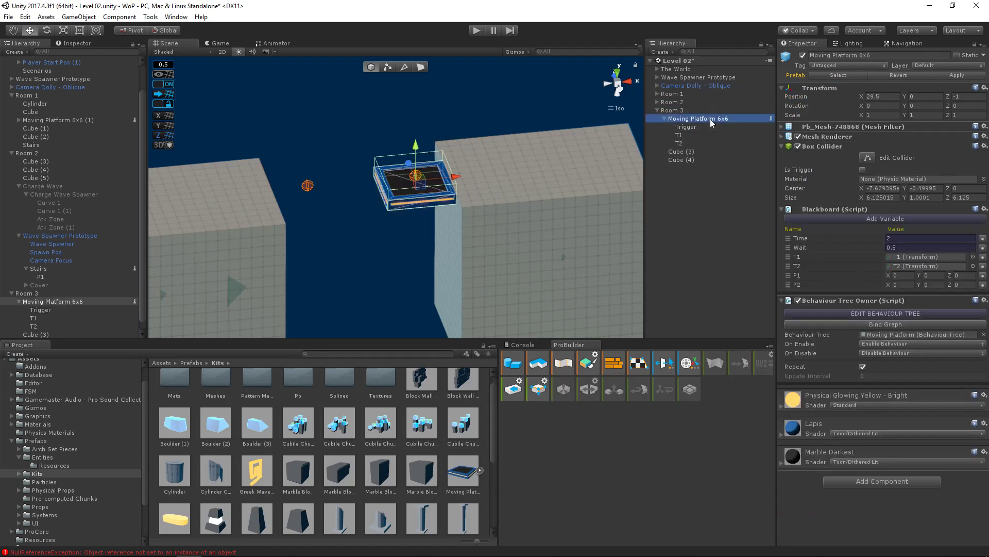
{"action": "left_click", "coordinate": [868, 481]}
{"action": "type", "text": "rigi"}
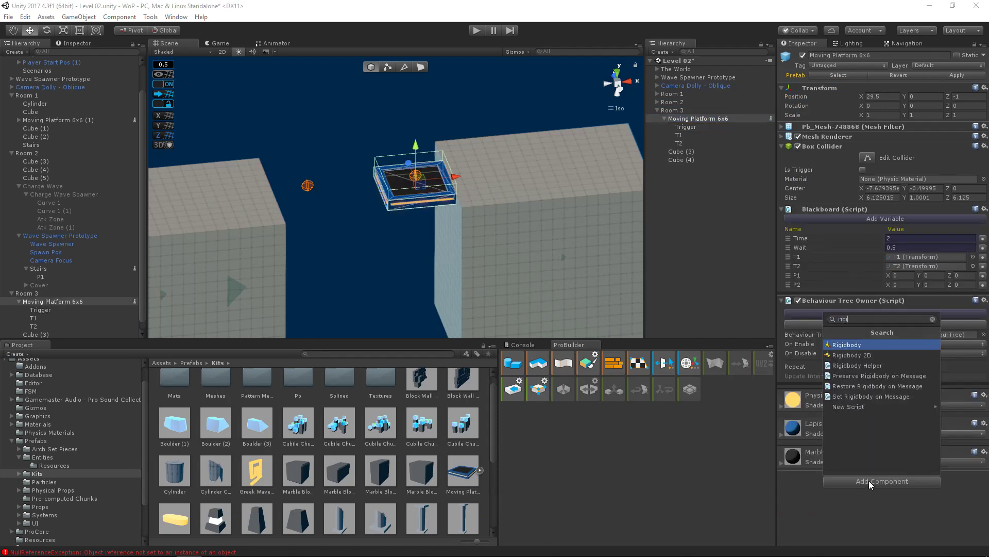
{"action": "key", "text": "Return"}
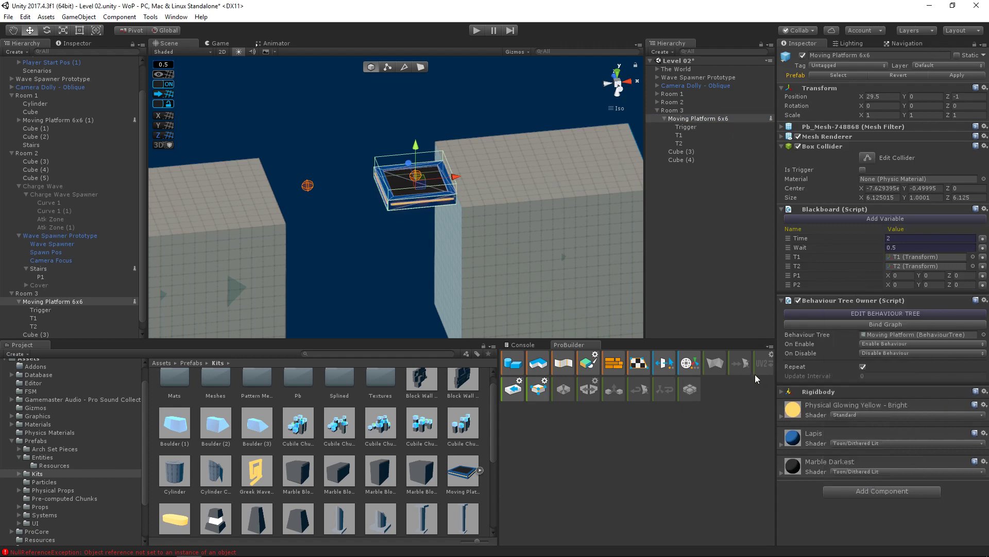
- Turn off Use Gravity and turn on Is Kinematic for the platform's Rigidbody, and apply the changes to the prefab
{"action": "left_click", "coordinate": [781, 392]}
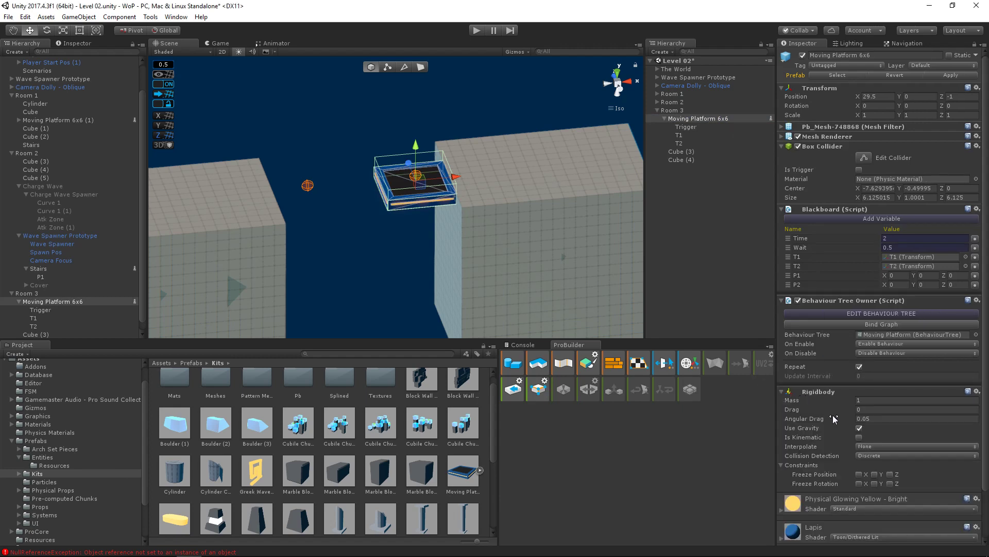
{"action": "left_click", "coordinate": [859, 428]}
{"action": "left_click", "coordinate": [859, 437]}
{"action": "left_click", "coordinate": [952, 76]}
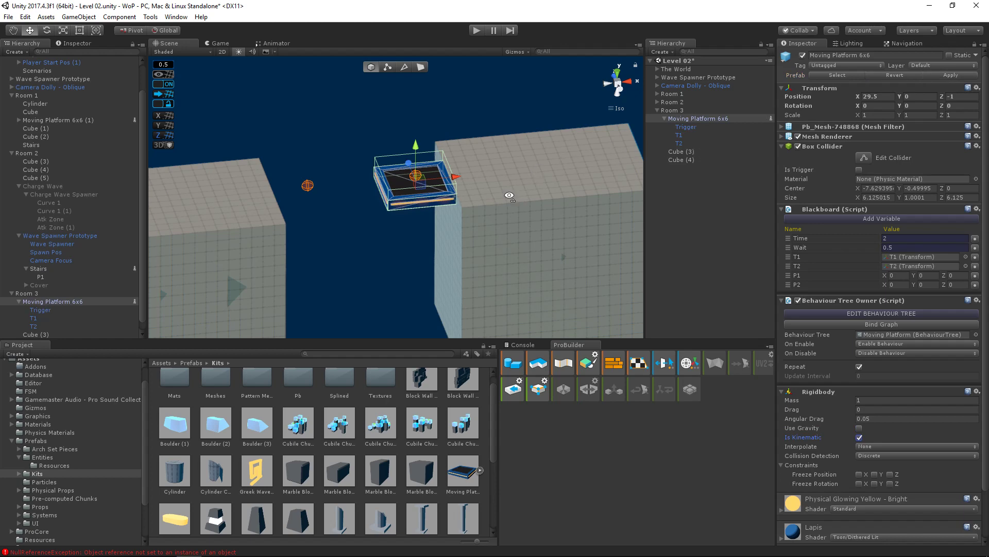
- Freeze the platform Rigidbody's rotation on X, Y and Z, apply it to the prefab, and collapse the platform in the hierarchy
{"action": "mouse_move", "coordinate": [508, 196]}
{"action": "left_mouse_down", "text": "alt"}
{"action": "mouse_move", "coordinate": [342, 172]}
{"action": "mouse_move", "coordinate": [522, 196]}
{"action": "left_mouse_up", "text": "alt"}
{"action": "scroll", "coordinate": [486, 206], "scroll_direction": "up", "scroll_amount": 3}
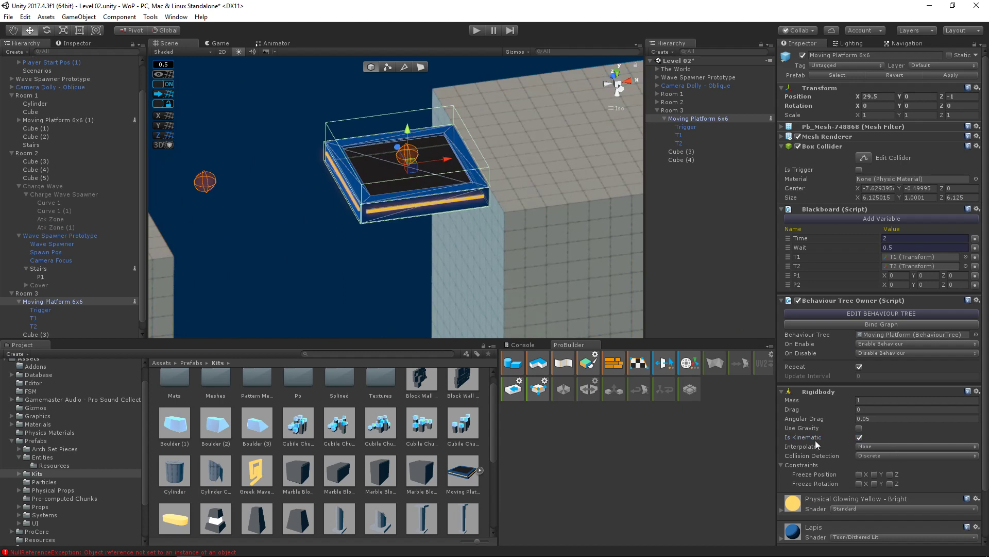
{"action": "left_click", "coordinate": [858, 437]}
{"action": "left_click", "coordinate": [954, 75]}
{"action": "scroll", "coordinate": [400, 196], "scroll_direction": "down", "scroll_amount": 10}
{"action": "mouse_move", "coordinate": [347, 223]}
{"action": "middle_mouse_down"}
{"action": "mouse_move", "coordinate": [469, 222]}
{"action": "mouse_move", "coordinate": [360, 227]}
{"action": "middle_mouse_up"}
{"action": "scroll", "coordinate": [468, 222], "scroll_direction": "down", "scroll_amount": 4}
{"action": "scroll", "coordinate": [475, 220], "scroll_direction": "up", "scroll_amount": 4}
{"action": "scroll", "coordinate": [359, 228], "scroll_direction": "down", "scroll_amount": 8}
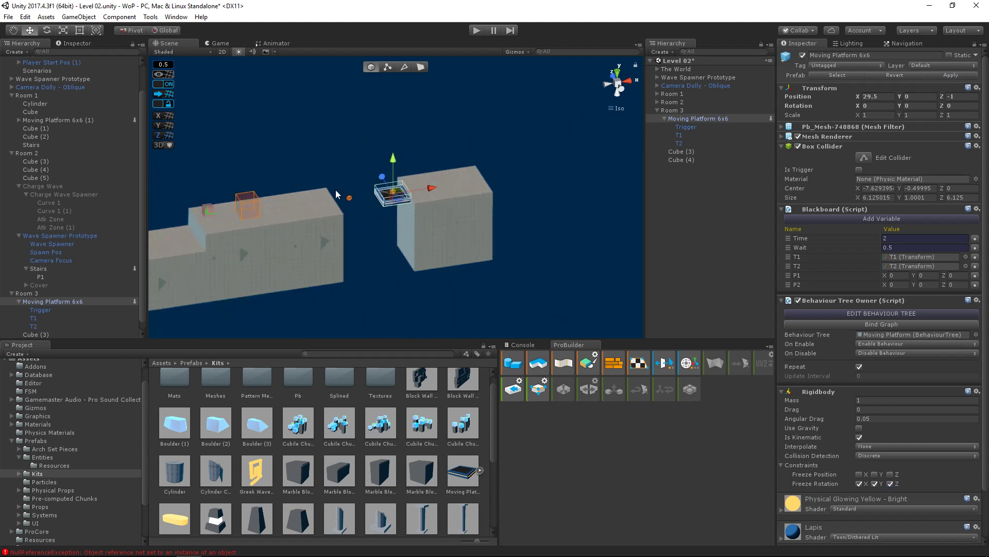
{"action": "left_click", "coordinate": [665, 118]}
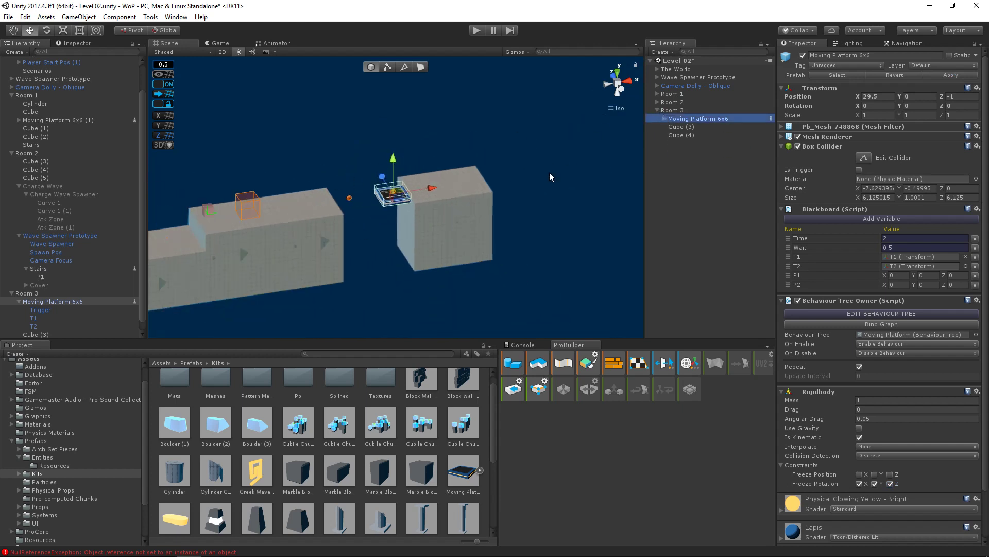
- Move the far end face of Cube (4) inward along X, narrowing the block to about 4.5 units
{"action": "left_click", "coordinate": [421, 67]}
{"action": "scroll", "coordinate": [520, 174], "scroll_direction": "up", "scroll_amount": 6}
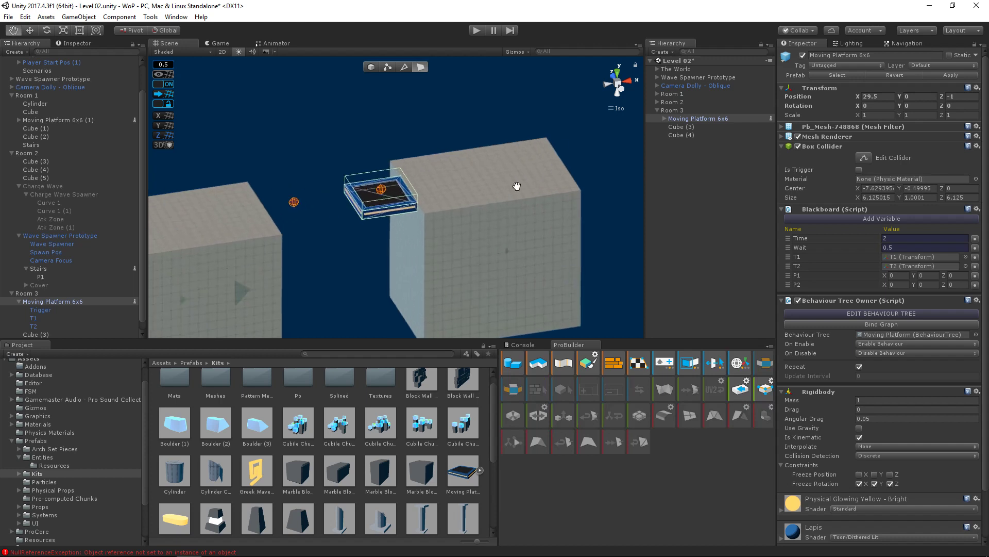
{"action": "middle_click_drag", "start_coordinate": [517, 186], "coordinate": [492, 202]}
{"action": "left_click_drag", "start_coordinate": [492, 202], "coordinate": [322, 199], "text": "alt"}
{"action": "left_click", "coordinate": [583, 303]}
{"action": "middle_click_drag", "start_coordinate": [556, 264], "coordinate": [463, 202]}
{"action": "left_click", "coordinate": [516, 243]}
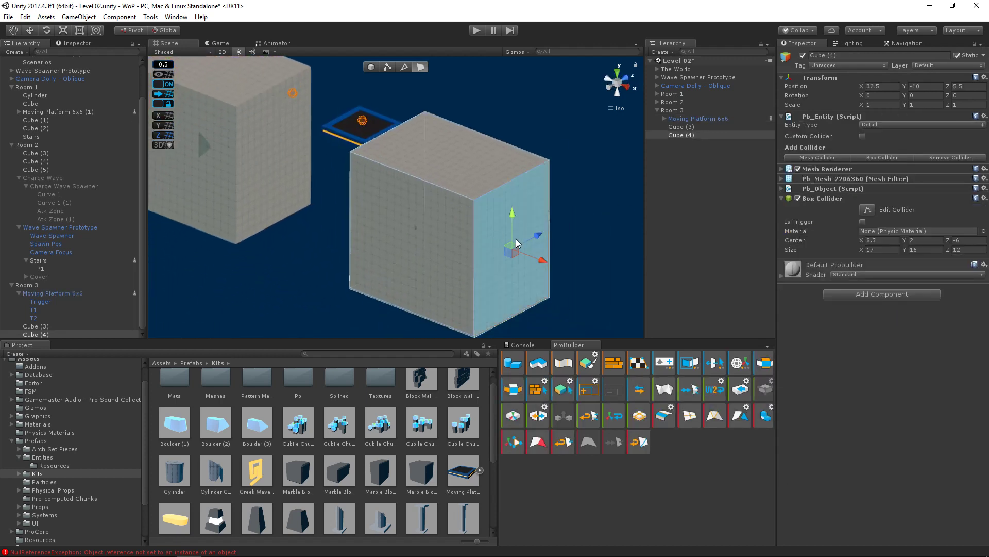
{"action": "left_click_drag", "start_coordinate": [545, 261], "coordinate": [528, 237]}
- Move the same end face of Cube (4) outward along X to make the block 6 units wide
{"action": "scroll", "coordinate": [338, 203], "scroll_direction": "up", "scroll_amount": 5}
{"action": "middle_click_drag", "start_coordinate": [338, 203], "coordinate": [486, 240]}
{"action": "left_click_drag", "start_coordinate": [487, 240], "coordinate": [452, 267], "text": "alt"}
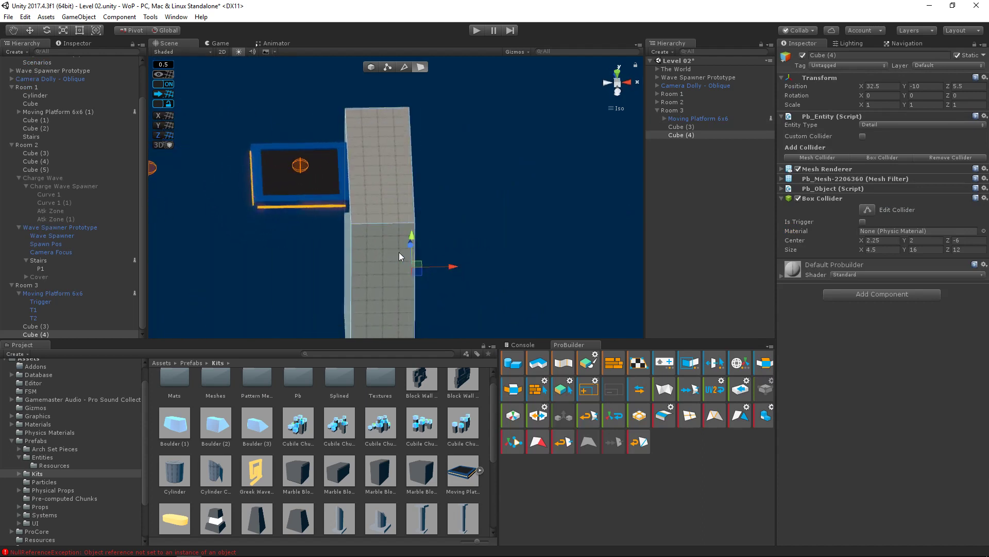
{"action": "left_click_drag", "start_coordinate": [497, 216], "coordinate": [453, 224], "text": "alt"}
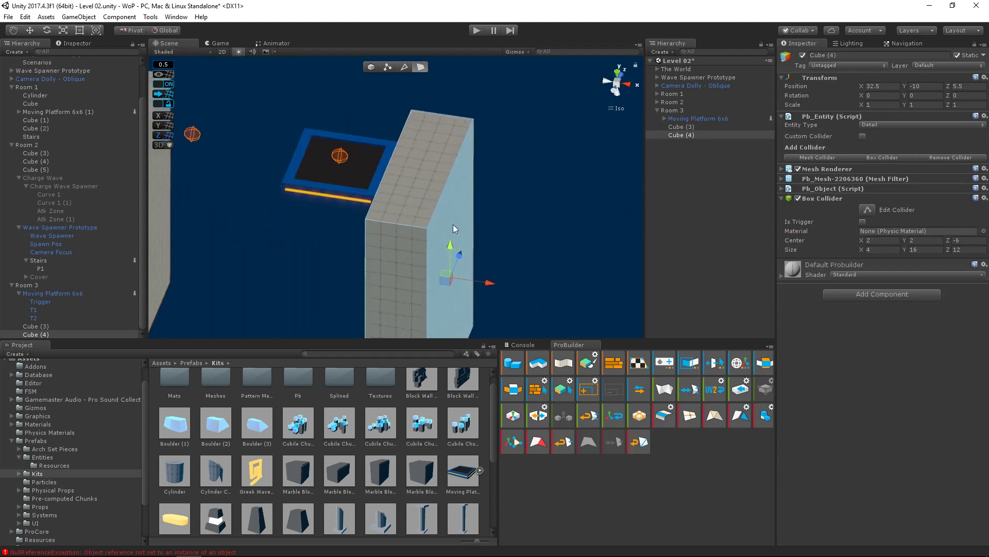
{"action": "left_click_drag", "start_coordinate": [489, 284], "coordinate": [525, 291]}
{"action": "left_click_drag", "start_coordinate": [443, 276], "coordinate": [495, 276], "text": "alt"}
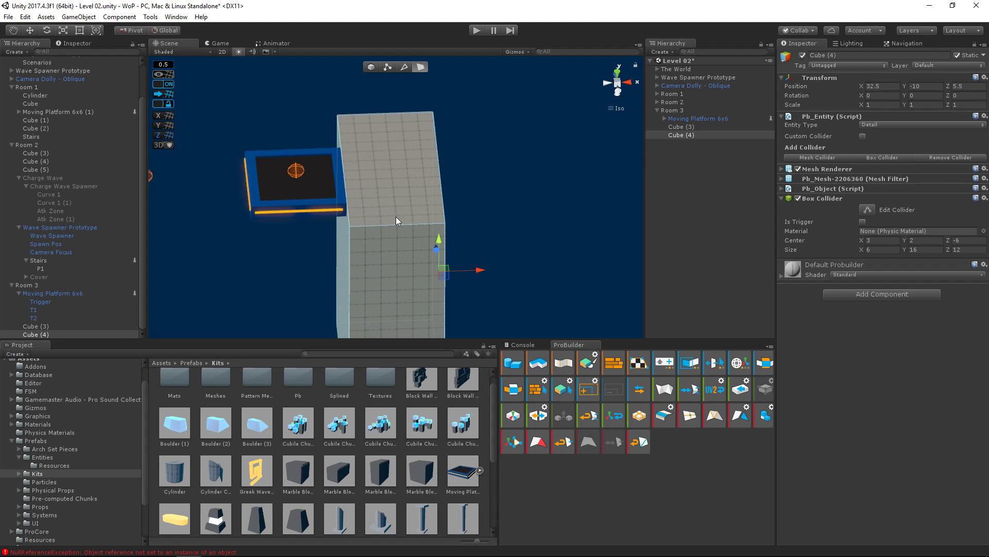
- Examine the narrowed block, the moving platform and the gap between Room 3's blocks from several angles
{"action": "left_click_drag", "start_coordinate": [382, 227], "coordinate": [356, 232], "text": "alt"}
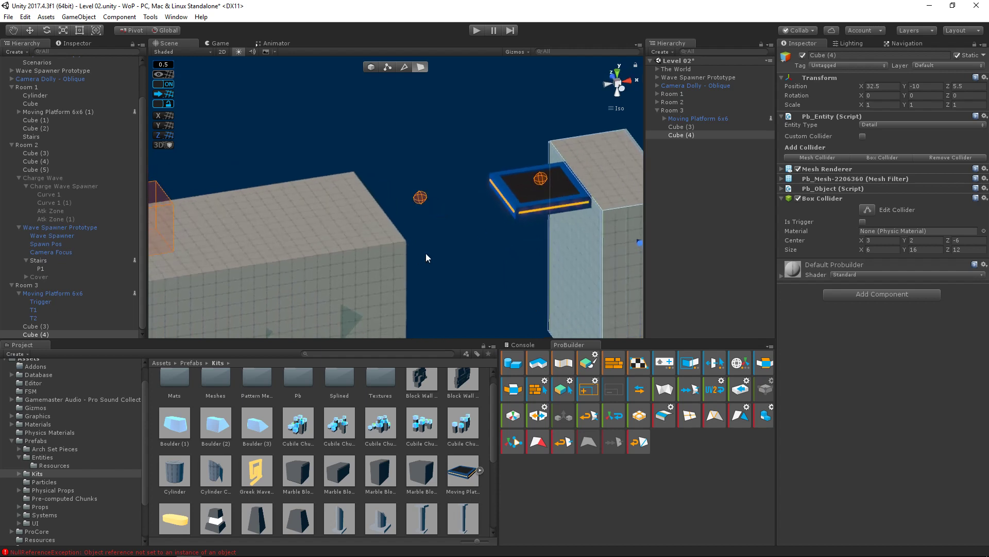
{"action": "middle_click_drag", "start_coordinate": [474, 297], "coordinate": [394, 245]}
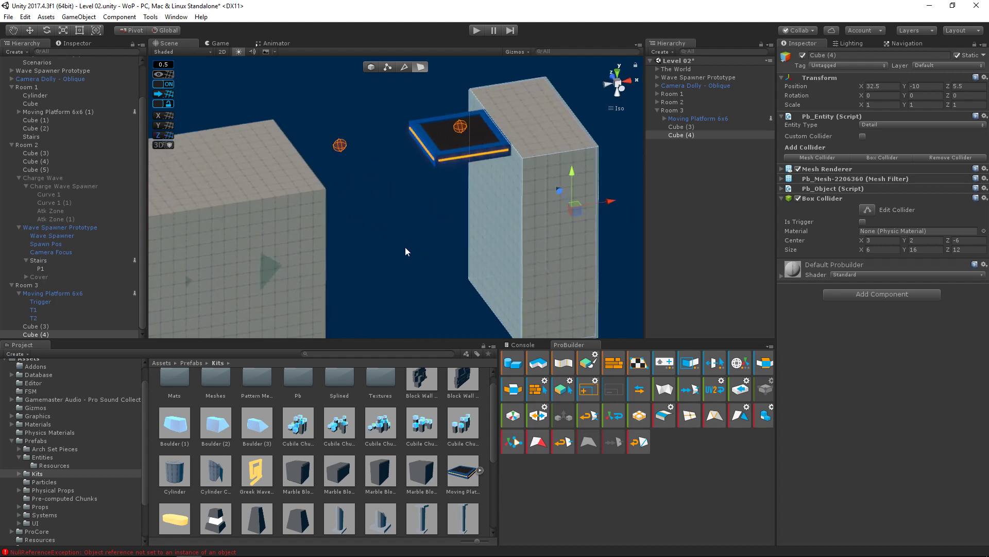
{"action": "scroll", "coordinate": [463, 221], "scroll_direction": "down", "scroll_amount": 4}
{"action": "middle_click_drag", "start_coordinate": [462, 222], "coordinate": [422, 253]}
{"action": "scroll", "coordinate": [424, 251], "scroll_direction": "up", "scroll_amount": 8}
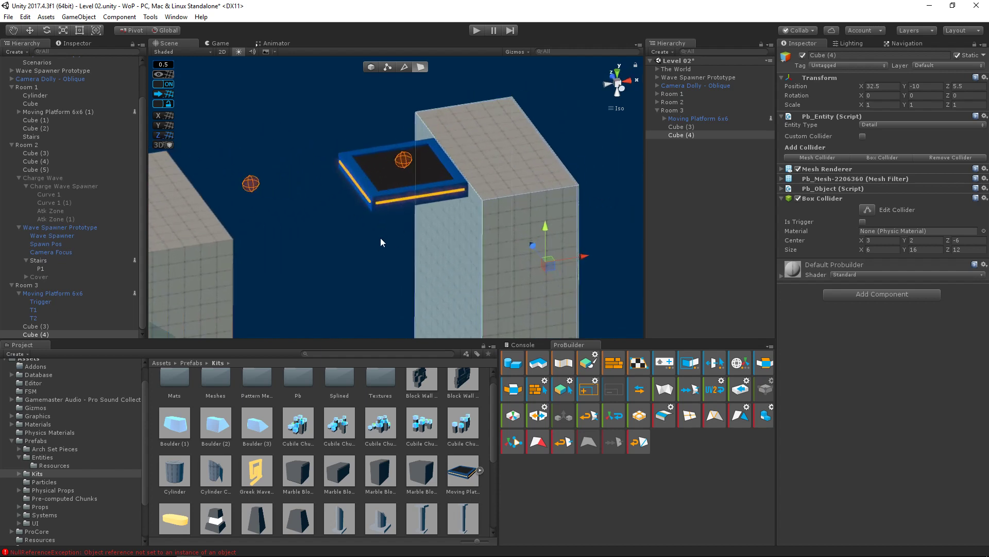
{"action": "mouse_move", "coordinate": [381, 237]}
{"action": "left_mouse_down", "text": "alt"}
{"action": "mouse_move", "coordinate": [357, 250]}
{"action": "mouse_move", "coordinate": [388, 250]}
{"action": "left_mouse_up", "text": "alt"}
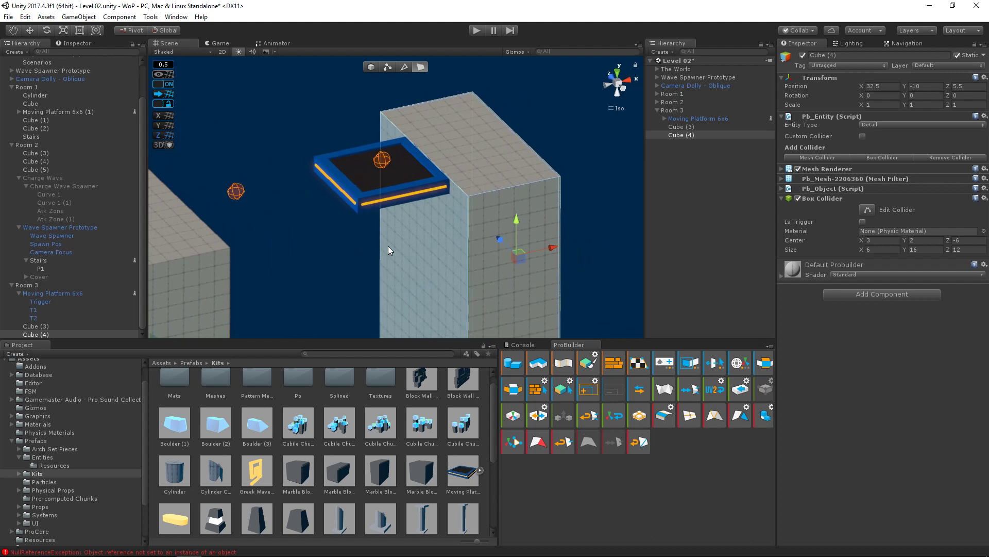
{"action": "middle_click_drag", "start_coordinate": [351, 258], "coordinate": [463, 239]}
{"action": "scroll", "coordinate": [391, 267], "scroll_direction": "down", "scroll_amount": 10}
{"action": "scroll", "coordinate": [458, 241], "scroll_direction": "up", "scroll_amount": 4}
{"action": "middle_click_drag", "start_coordinate": [343, 261], "coordinate": [441, 246]}
{"action": "left_click_drag", "start_coordinate": [440, 246], "coordinate": [395, 197], "text": "alt"}
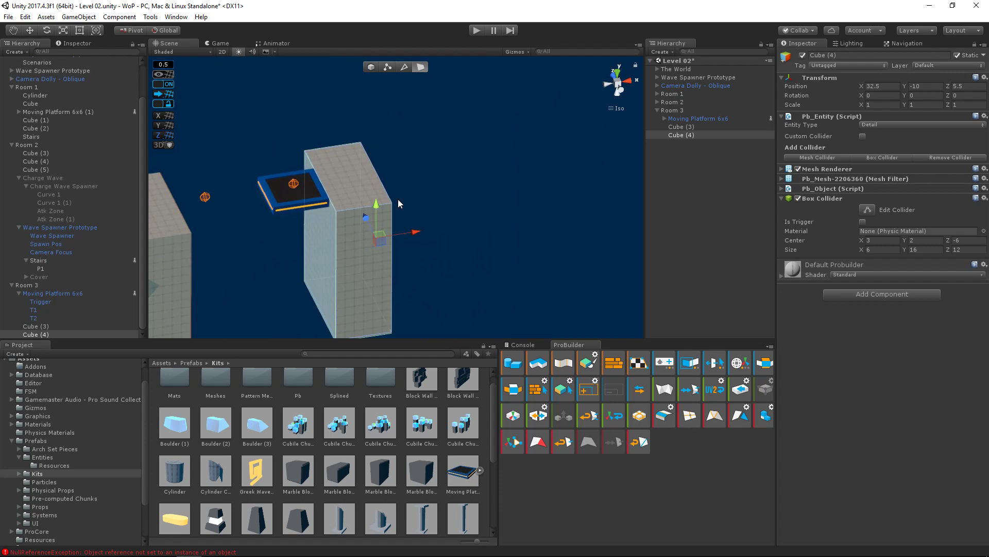
{"action": "scroll", "coordinate": [398, 213], "scroll_direction": "up", "scroll_amount": 3}
{"action": "middle_click_drag", "start_coordinate": [399, 214], "coordinate": [425, 227]}
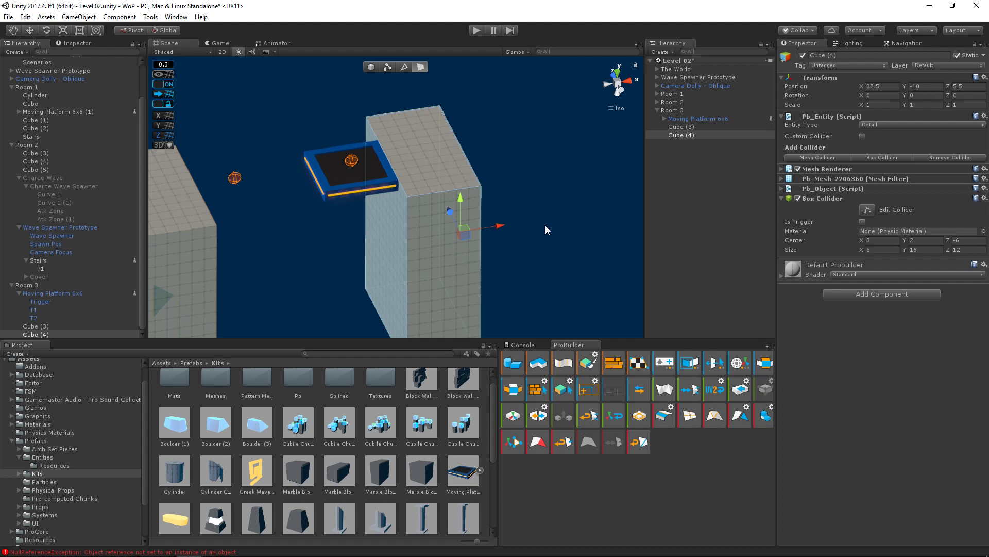
{"action": "mouse_move", "coordinate": [518, 239]}
{"action": "left_mouse_down", "text": "alt"}
{"action": "mouse_move", "coordinate": [503, 259]}
{"action": "mouse_move", "coordinate": [452, 261]}
{"action": "mouse_move", "coordinate": [494, 268]}
{"action": "mouse_move", "coordinate": [481, 255]}
{"action": "mouse_move", "coordinate": [544, 236]}
{"action": "mouse_move", "coordinate": [511, 222]}
{"action": "left_mouse_up", "text": "alt"}
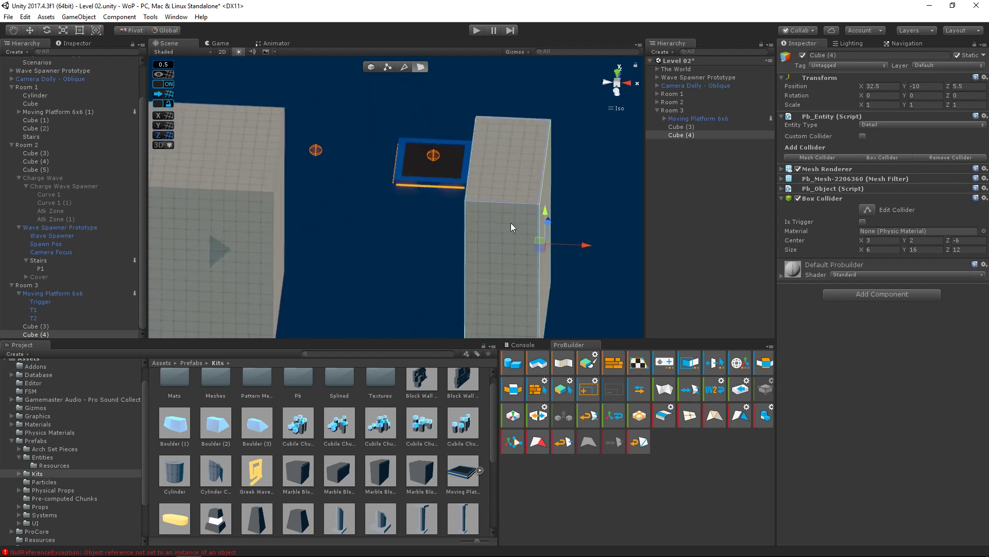
- Duplicate Room 3's Moving Platform 6x6 and move the copy past the narrow block to X 50.5
{"action": "left_click", "coordinate": [682, 120]}
{"action": "left_click", "coordinate": [676, 135]}
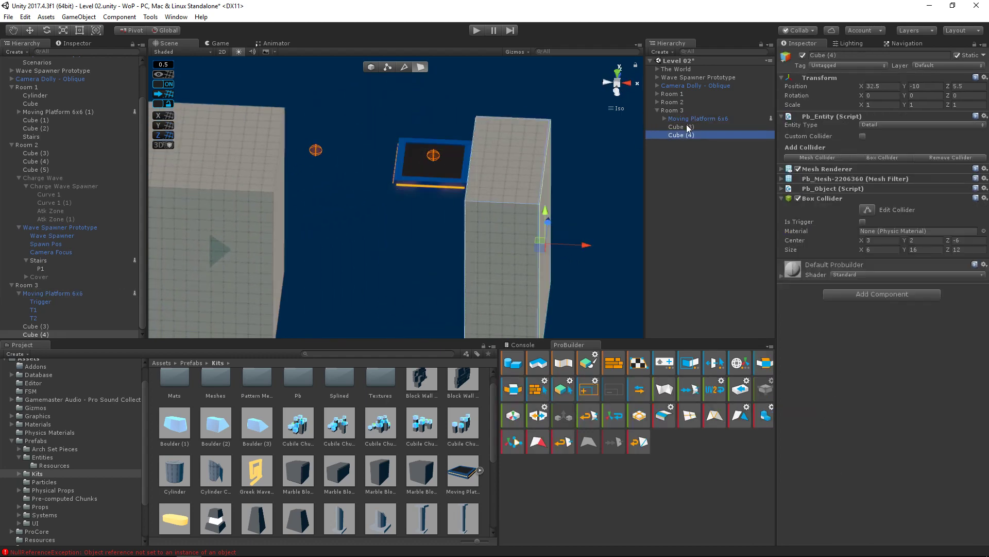
{"action": "left_click", "coordinate": [684, 122]}
{"action": "key", "text": "ctrl+d"}
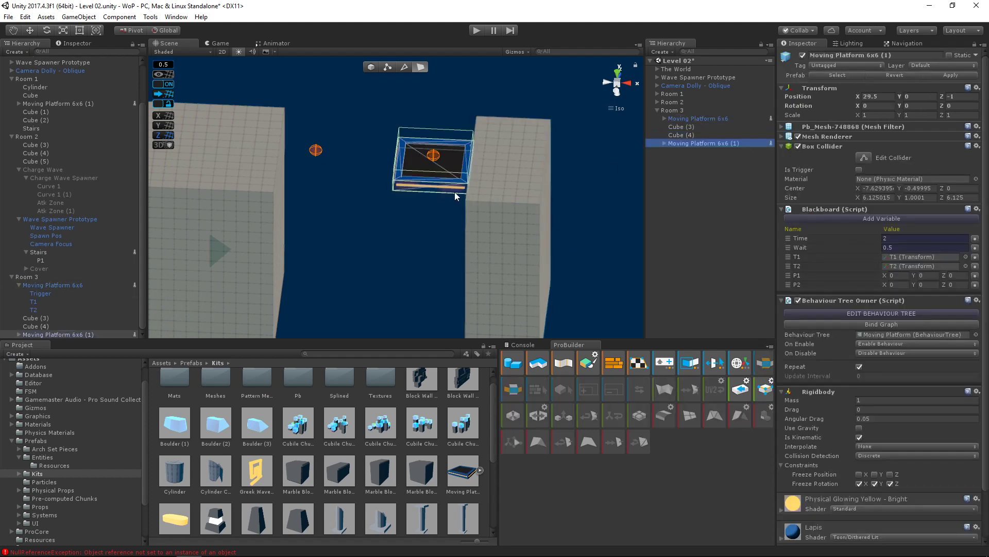
{"action": "left_click", "coordinate": [371, 68]}
{"action": "middle_click_drag", "start_coordinate": [470, 176], "coordinate": [320, 171]}
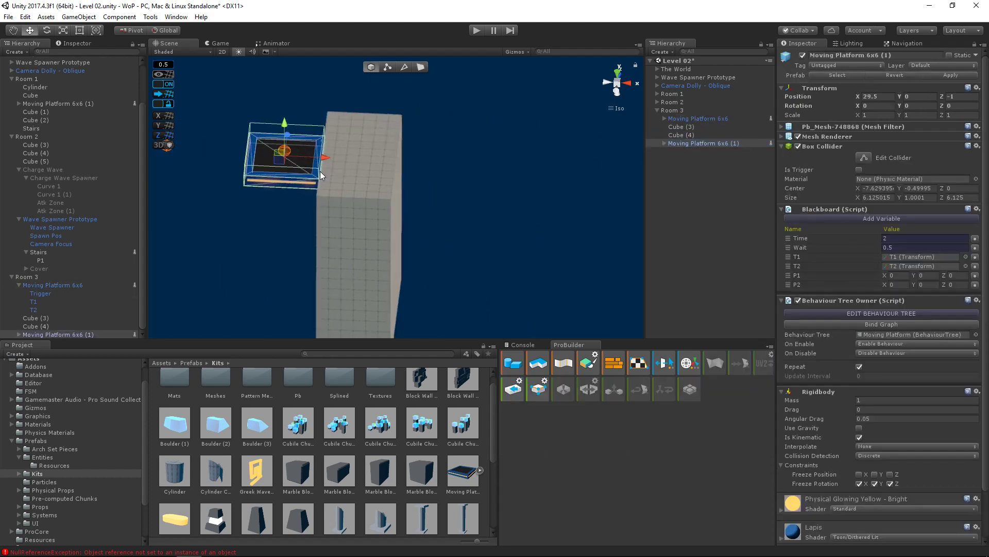
{"action": "left_click_drag", "start_coordinate": [332, 159], "coordinate": [589, 179]}
{"action": "scroll", "coordinate": [546, 206], "scroll_direction": "down", "scroll_amount": 2}
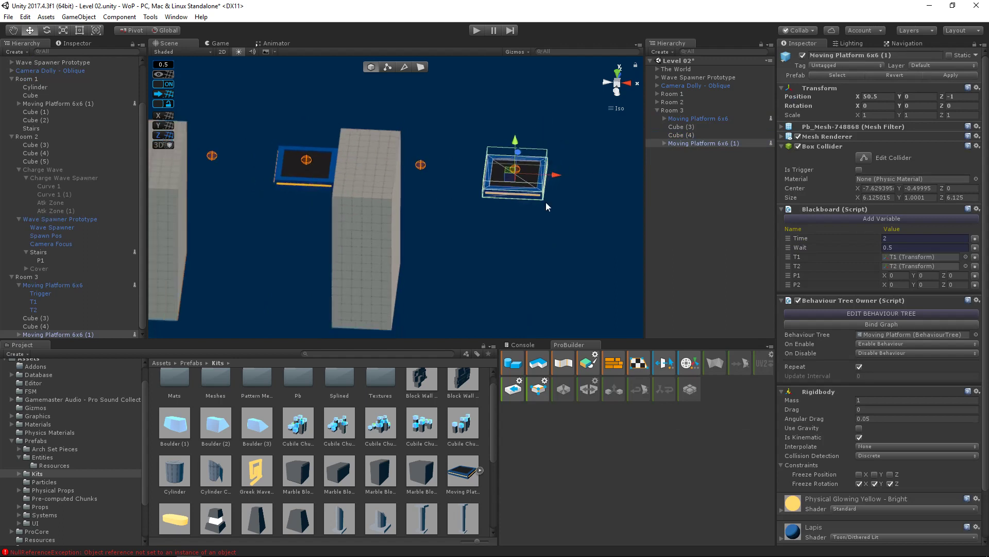
- Unparent T1 from the copied platform, breaking the prefab link, and move the platform to X 41 beside the narrow block
{"action": "left_click", "coordinate": [683, 144]}
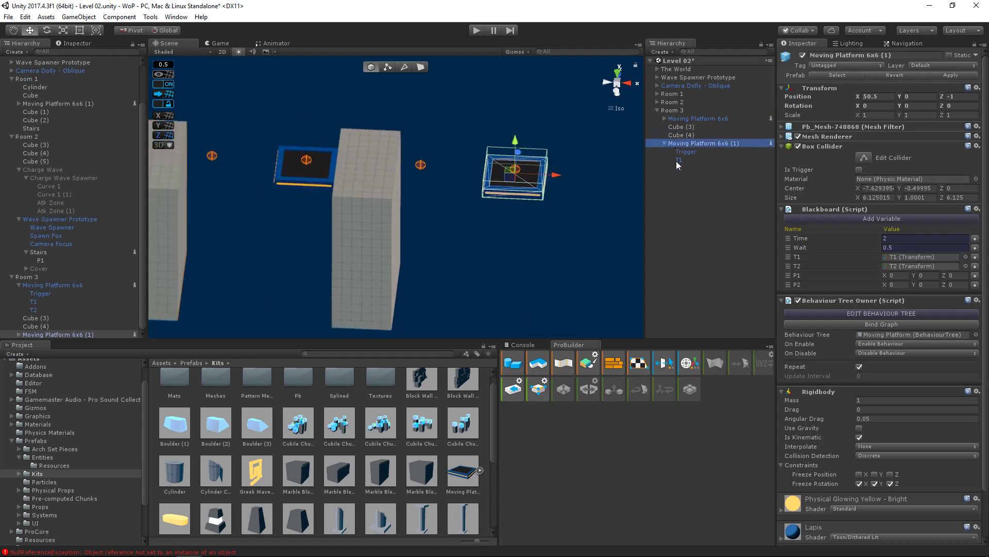
{"action": "left_click_drag", "start_coordinate": [677, 164], "coordinate": [678, 212]}
{"action": "left_click", "coordinate": [567, 303]}
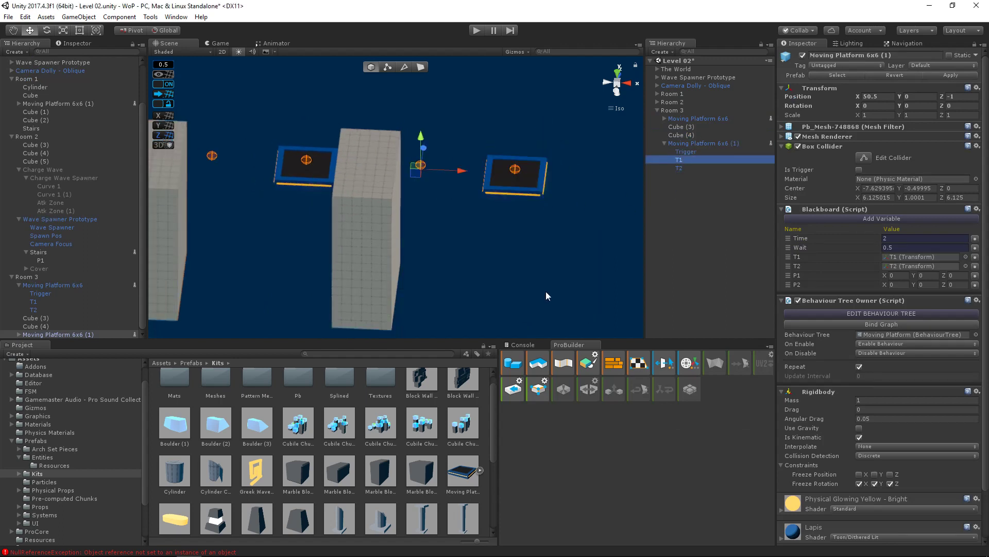
{"action": "left_click", "coordinate": [710, 143]}
{"action": "left_click_drag", "start_coordinate": [552, 171], "coordinate": [459, 175]}
{"action": "middle_click_drag", "start_coordinate": [459, 175], "coordinate": [455, 184]}
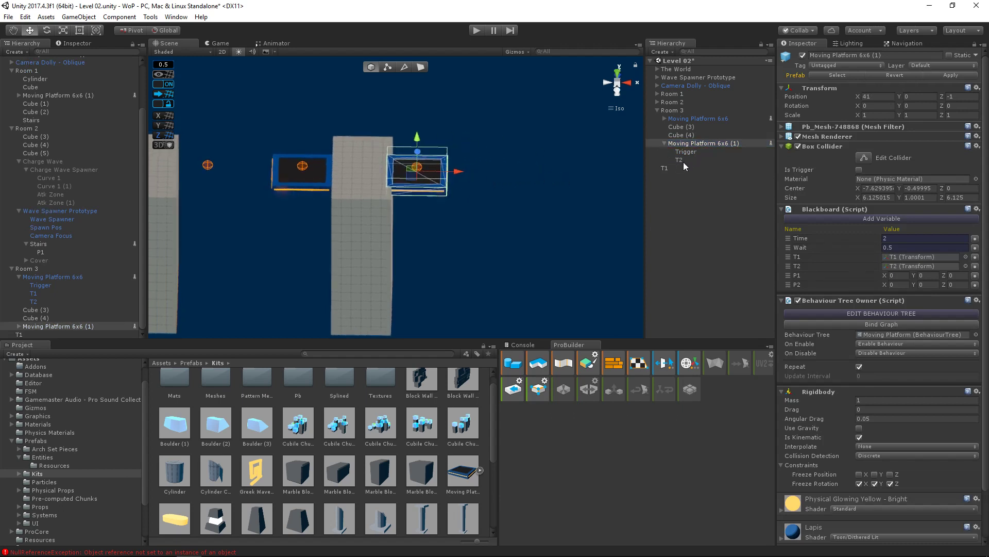
- Align the copied platform with T1 at X 41.5 and parent T1 back under it
{"action": "left_click", "coordinate": [671, 167]}
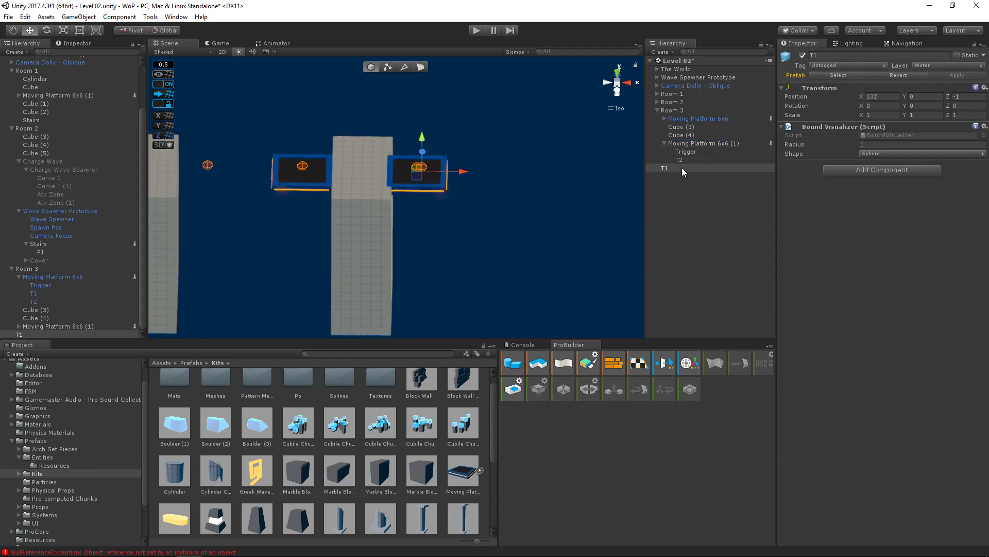
{"action": "mouse_move", "coordinate": [681, 168]}
{"action": "left_mouse_down"}
{"action": "mouse_move", "coordinate": [701, 144]}
{"action": "mouse_move", "coordinate": [675, 159]}
{"action": "mouse_move", "coordinate": [693, 145]}
{"action": "mouse_move", "coordinate": [683, 156]}
{"action": "left_mouse_up"}
{"action": "left_click", "coordinate": [700, 143]}
{"action": "left_click", "coordinate": [459, 173]}
{"action": "left_click", "coordinate": [690, 143]}
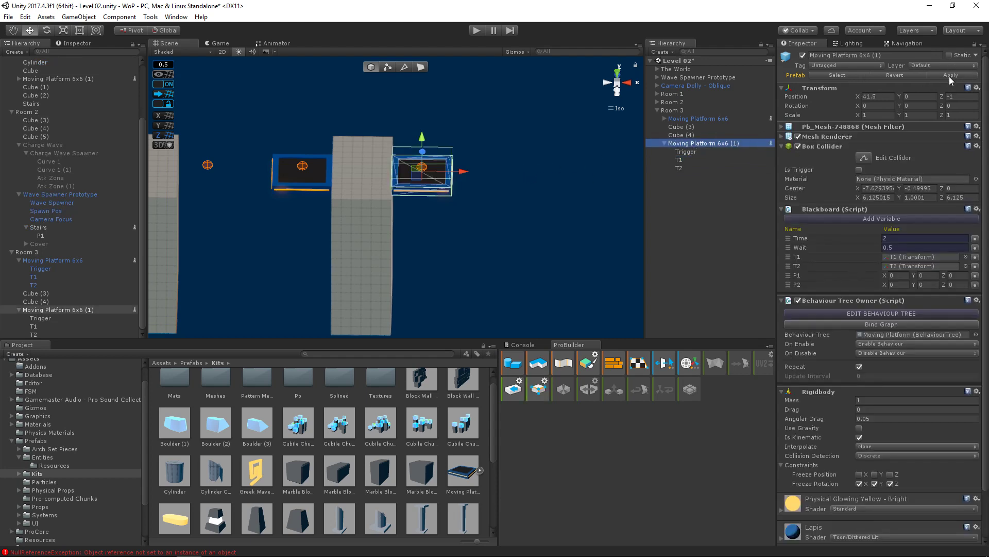
- Unparent T1 from the copied platform again and move the platform away along X to 51
{"action": "left_click", "coordinate": [679, 164]}
{"action": "left_click_drag", "start_coordinate": [668, 178], "coordinate": [667, 178]}
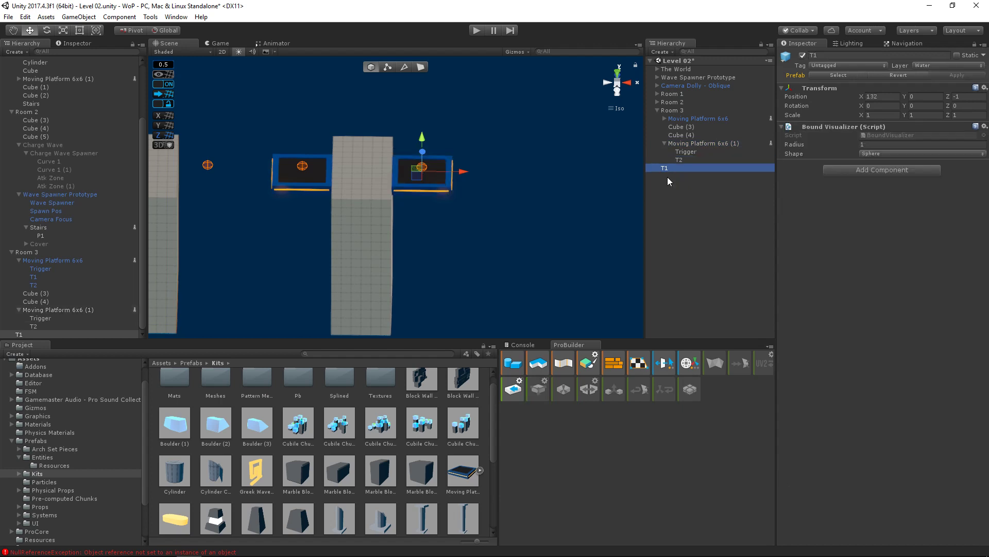
{"action": "left_click_drag", "start_coordinate": [471, 173], "coordinate": [524, 174]}
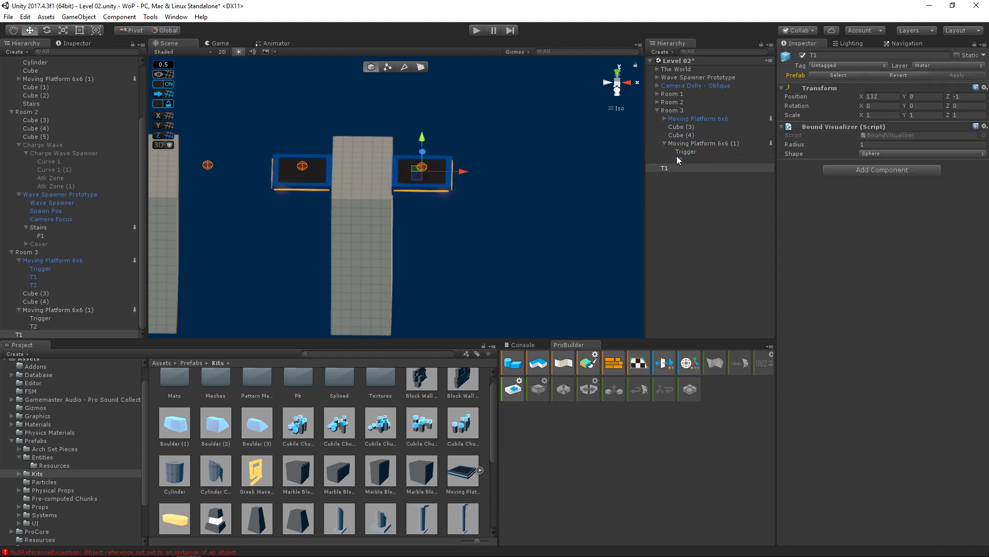
{"action": "left_click", "coordinate": [681, 135]}
{"action": "left_click", "coordinate": [688, 145]}
{"action": "left_click_drag", "start_coordinate": [464, 173], "coordinate": [561, 178]}
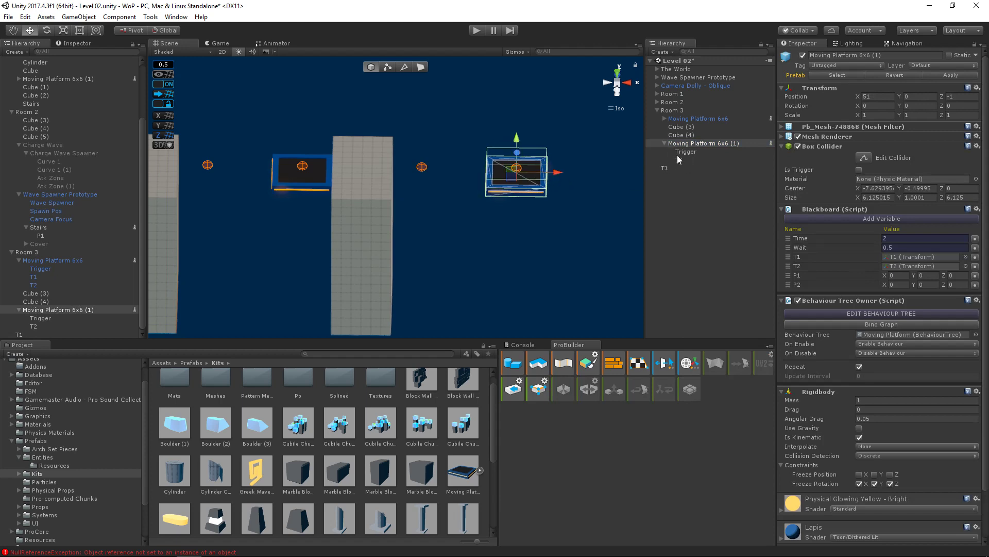
- Delete the copied platform and the loose T1 waypoint, and undo the deletion of T1
{"action": "left_click", "coordinate": [690, 151]}
{"action": "left_click", "coordinate": [691, 145]}
{"action": "key", "text": "Delete"}
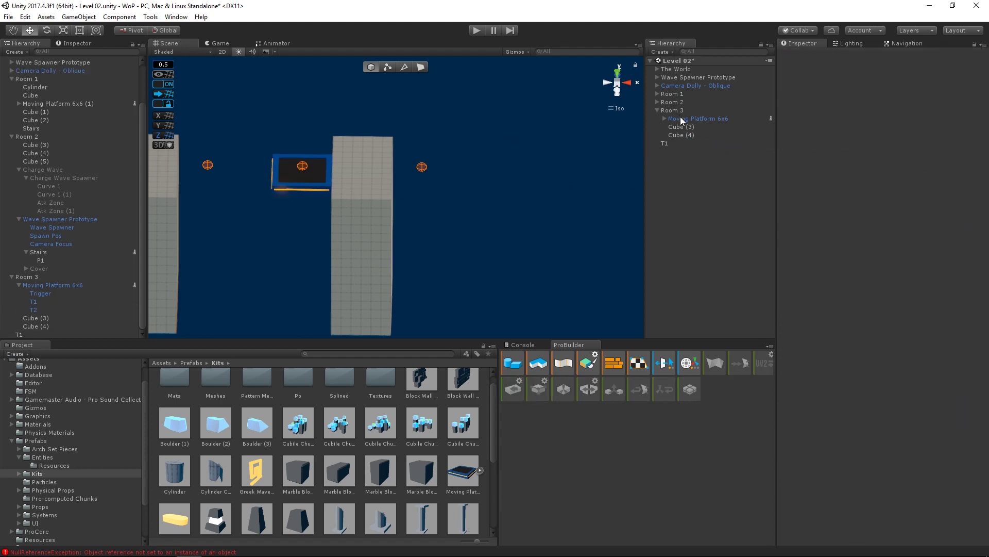
{"action": "left_click", "coordinate": [666, 144]}
{"action": "key", "text": "Delete"}
{"action": "key", "text": "ctrl+z"}
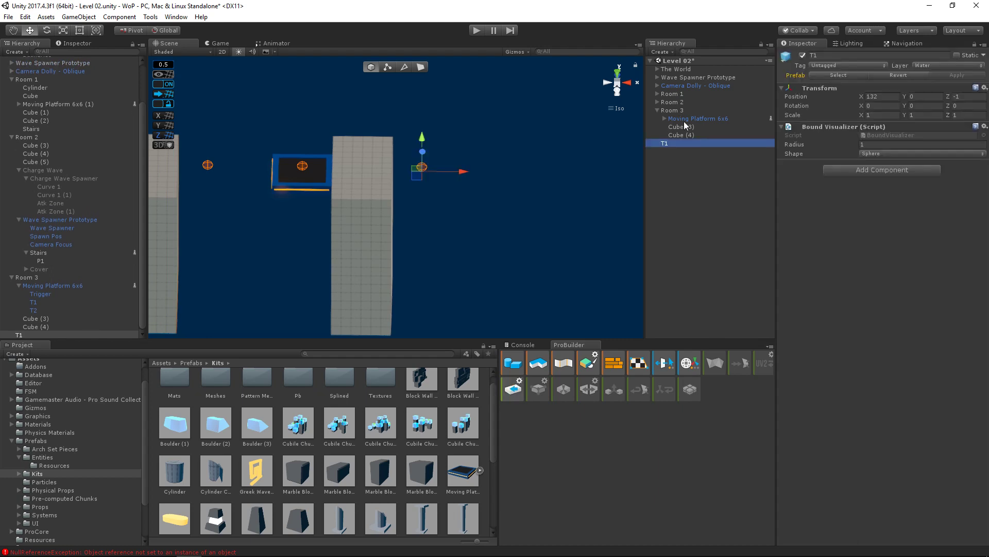
- Duplicate Moving Platform 6x6 again, move the copy to X 51 using the loose T1 as alignment guide, and delete that T1
{"action": "key", "text": "ctrl+z"}
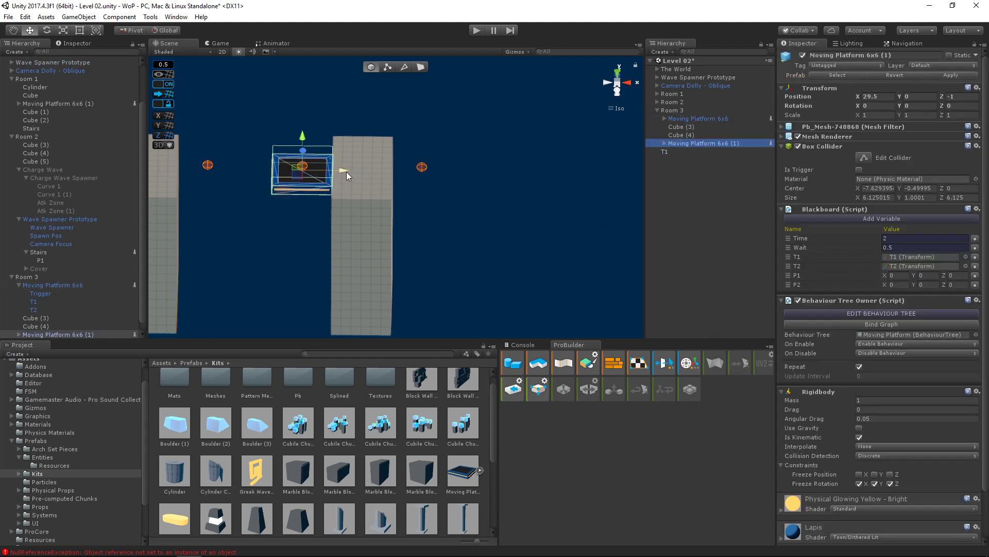
{"action": "left_click_drag", "start_coordinate": [346, 171], "coordinate": [559, 183]}
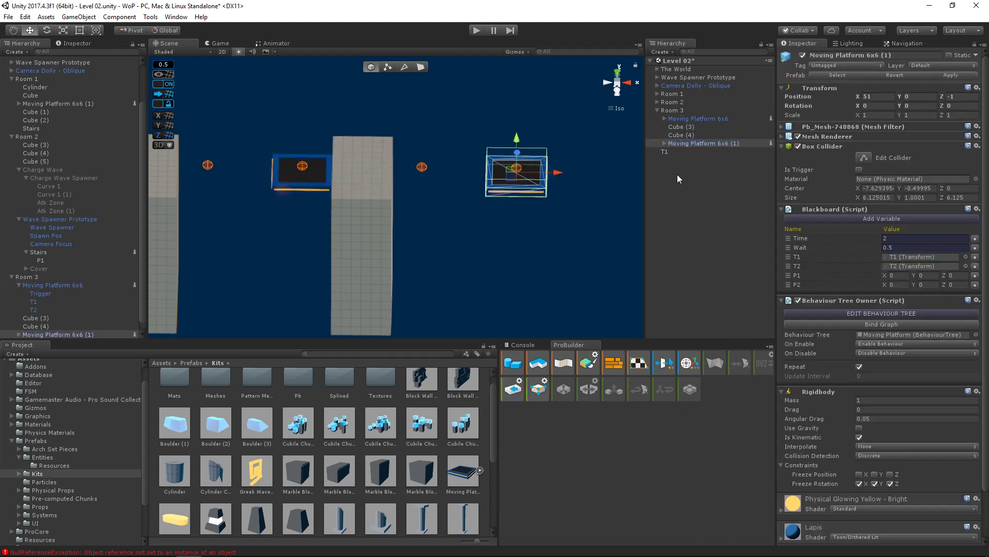
{"action": "left_click", "coordinate": [665, 153]}
{"action": "key", "text": "Delete"}
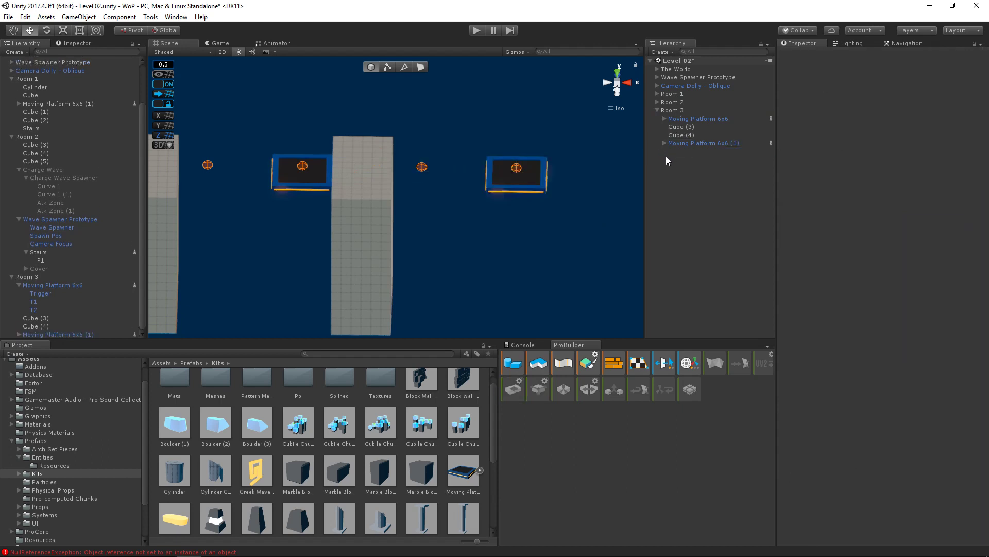
- Duplicate the wide floor block Cube (3) and move the copy to X 54, against the second platform
{"action": "scroll", "coordinate": [359, 233], "scroll_direction": "down", "scroll_amount": 3}
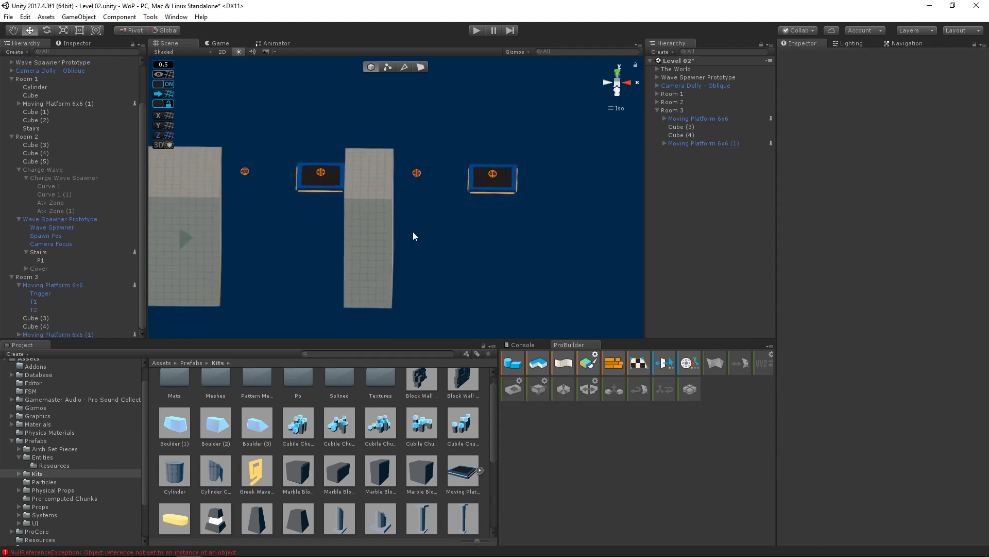
{"action": "left_click", "coordinate": [381, 235]}
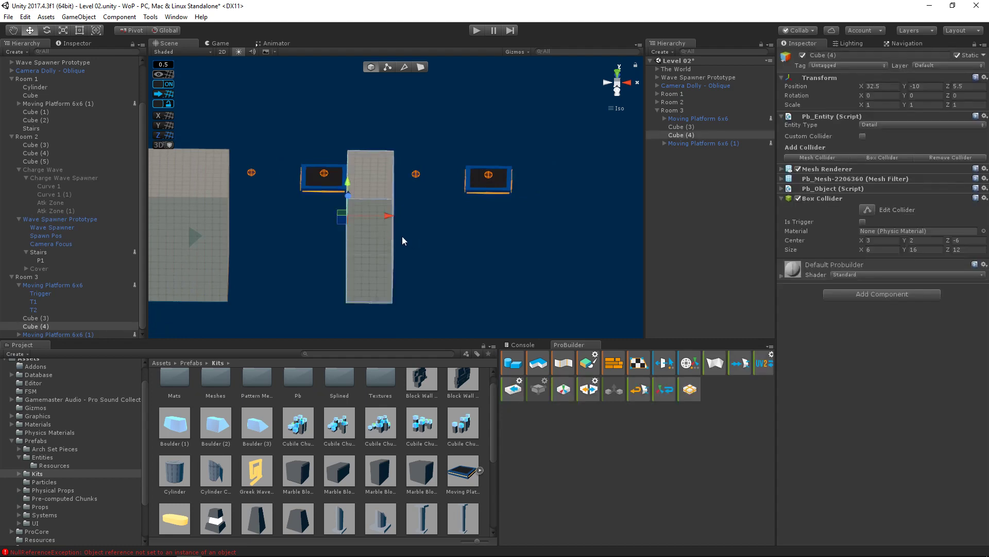
{"action": "left_click", "coordinate": [194, 234]}
{"action": "key", "text": "ctrl+d"}
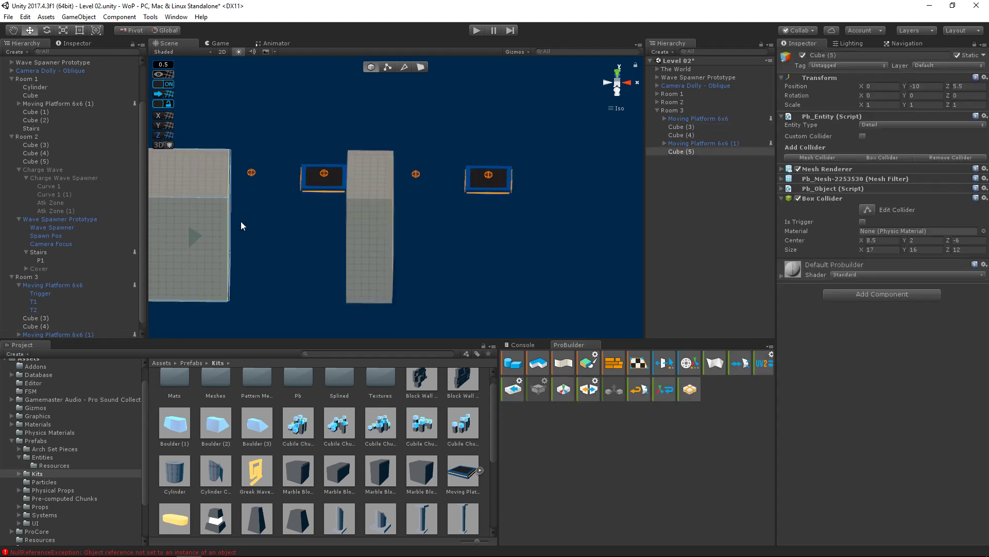
{"action": "key", "text": "f"}
{"action": "left_click_drag", "start_coordinate": [221, 206], "coordinate": [509, 215]}
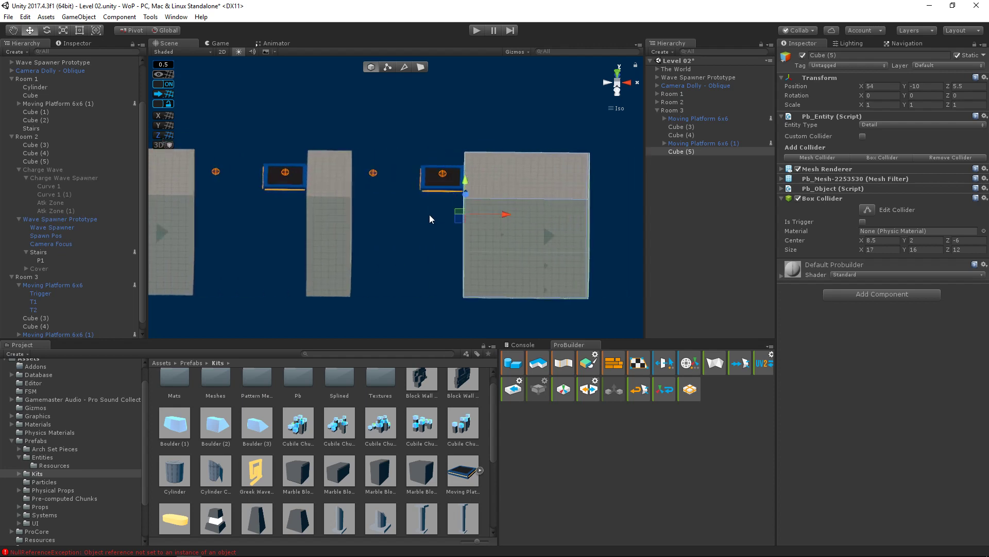
- Duplicate the narrow block Cube (4) and move the copy to X 44.5, Z 20, behind the gap
{"action": "left_click_drag", "start_coordinate": [429, 214], "coordinate": [519, 196], "text": "alt"}
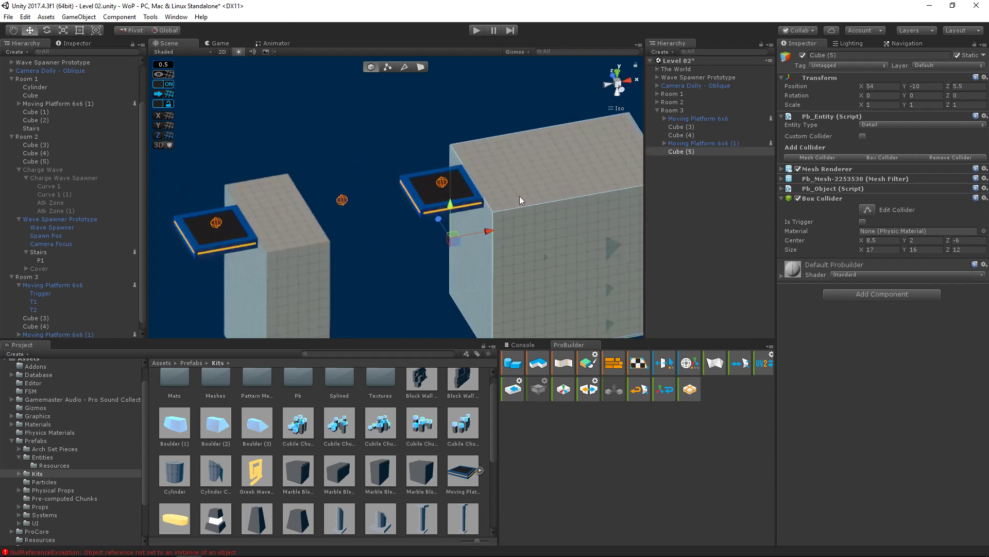
{"action": "left_click", "coordinate": [286, 250]}
{"action": "key", "text": "ctrl+d"}
{"action": "left_click_drag", "start_coordinate": [216, 258], "coordinate": [235, 103]}
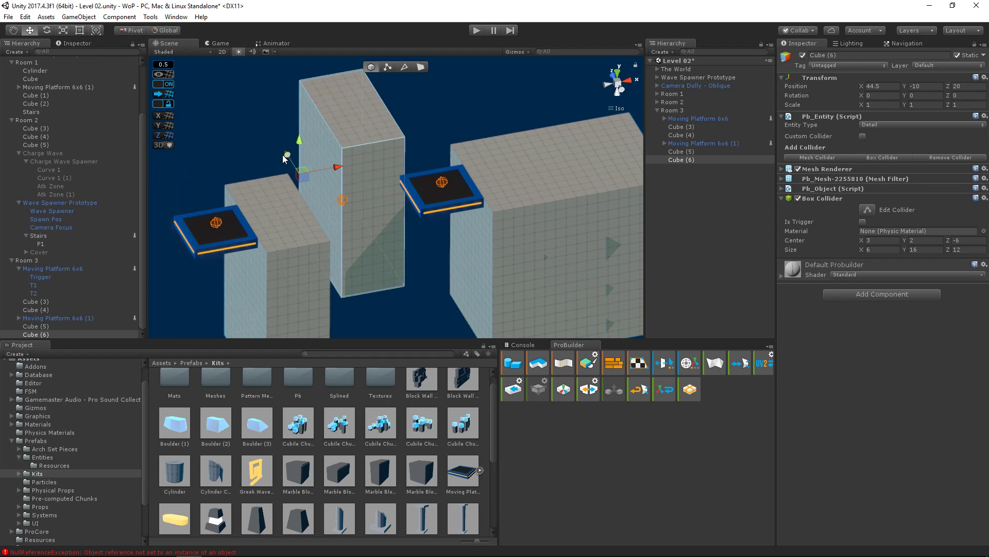
- Move Cube (6) back to Z 25 and shift Camera Dolly - Oblique to X 133.7 to frame the gap in the game view
{"action": "left_click_drag", "start_coordinate": [284, 158], "coordinate": [258, 117]}
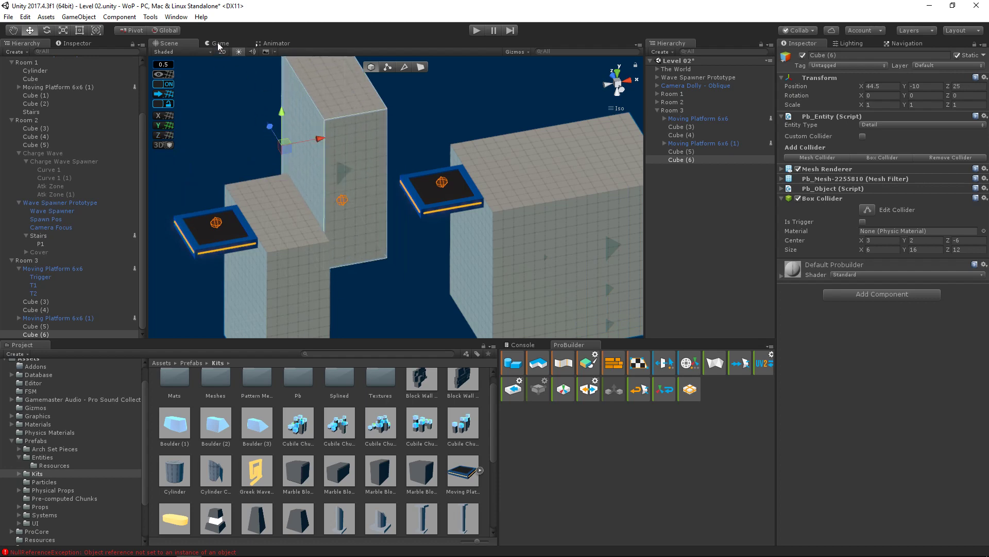
{"action": "left_click", "coordinate": [219, 44]}
{"action": "left_click", "coordinate": [706, 85]}
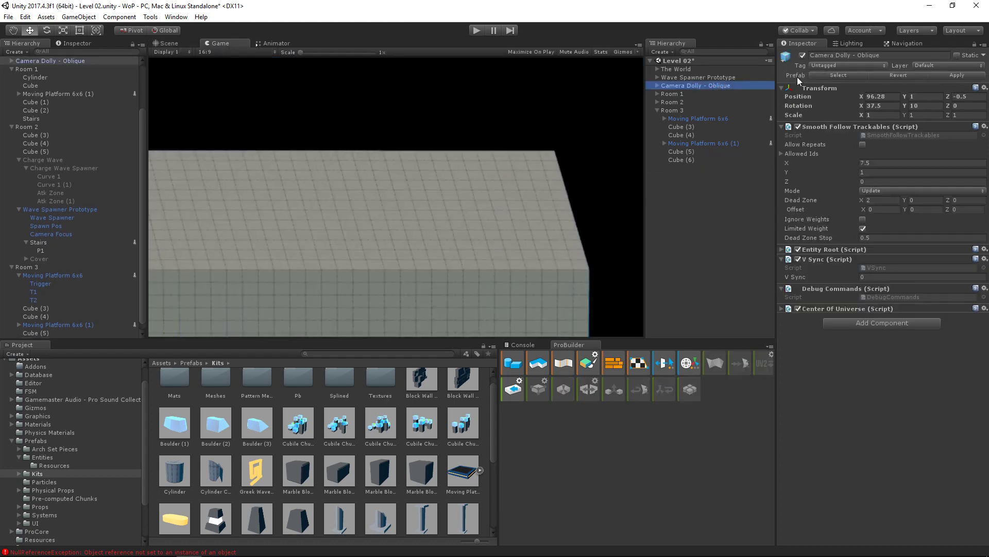
{"action": "left_click_drag", "start_coordinate": [860, 95], "coordinate": [937, 100]}
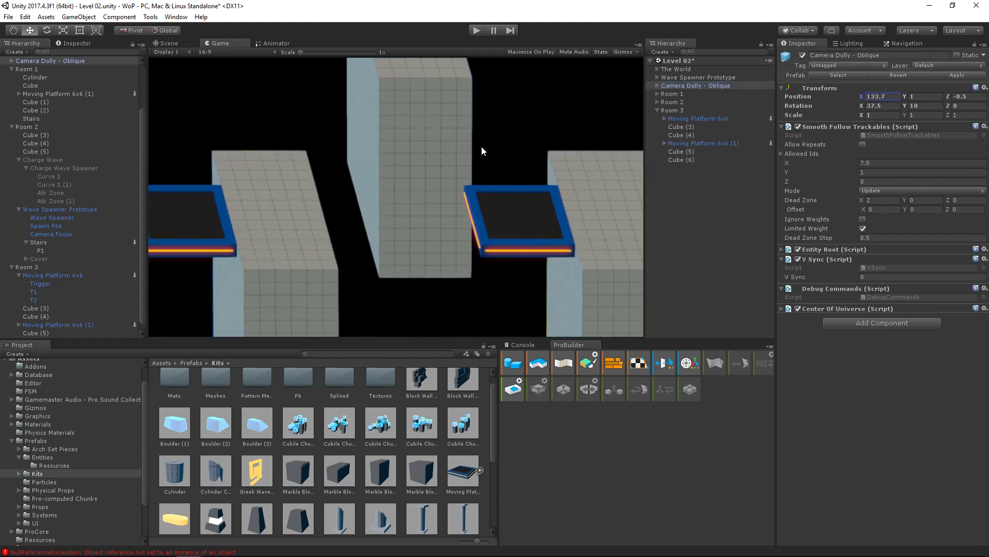
{"action": "left_click", "coordinate": [170, 43]}
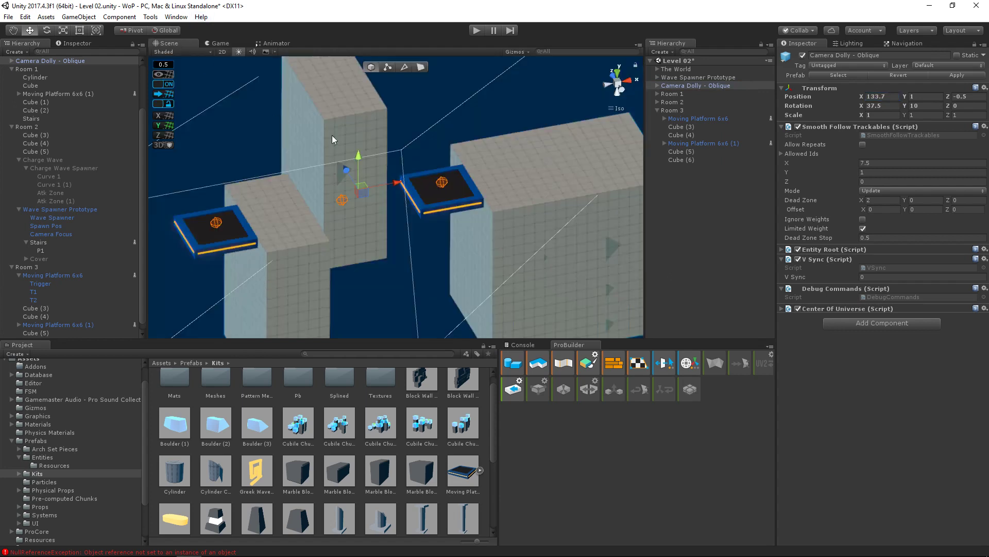
- Compare Cube (6) and the gap between the platforms from several scene angles and through the game camera
{"action": "left_click", "coordinate": [221, 43]}
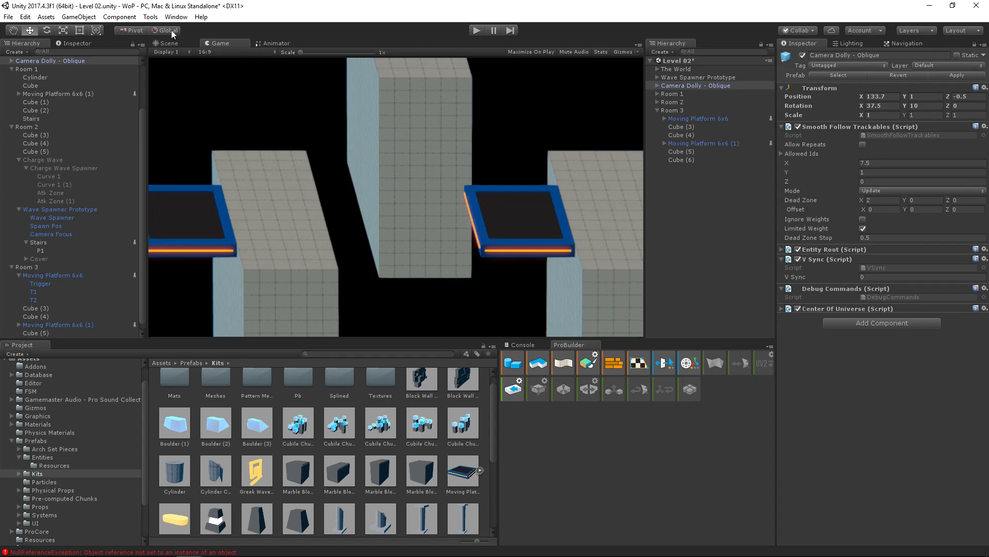
{"action": "left_click", "coordinate": [168, 45]}
{"action": "left_click_drag", "start_coordinate": [287, 146], "coordinate": [440, 165], "text": "alt"}
{"action": "left_click", "coordinate": [227, 43]}
{"action": "left_click", "coordinate": [176, 42]}
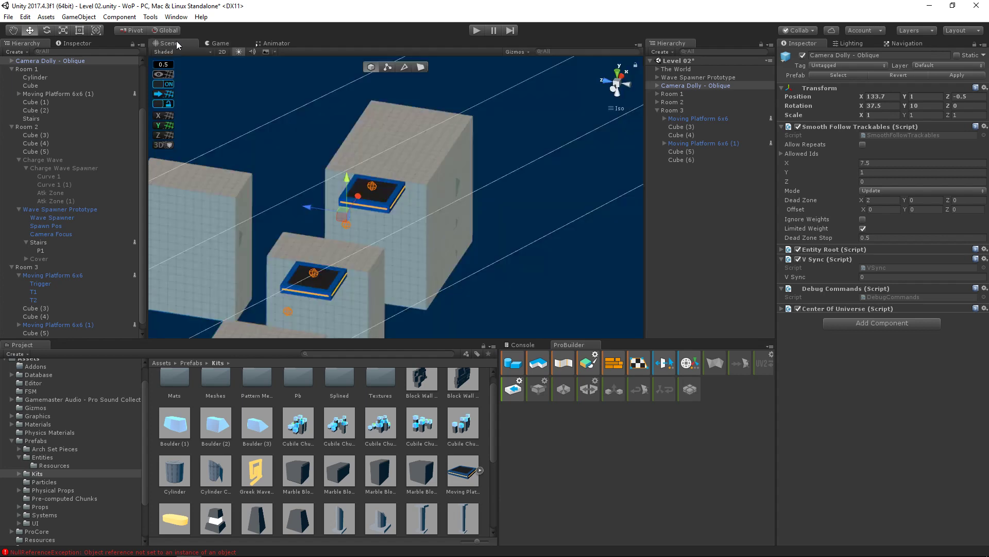
{"action": "left_click", "coordinate": [237, 209]}
{"action": "middle_click_drag", "start_coordinate": [237, 209], "coordinate": [389, 205]}
{"action": "left_click", "coordinate": [217, 44]}
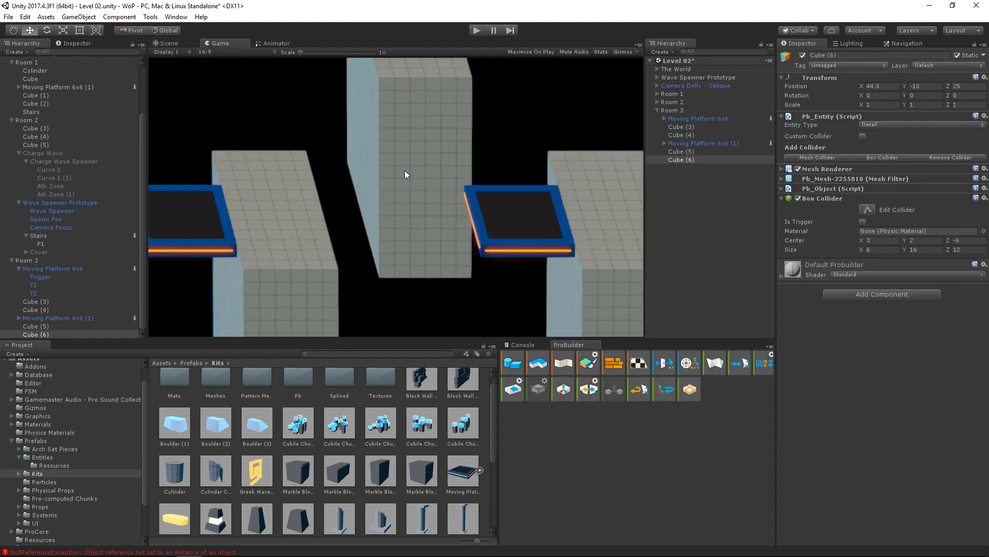
{"action": "left_click", "coordinate": [168, 44]}
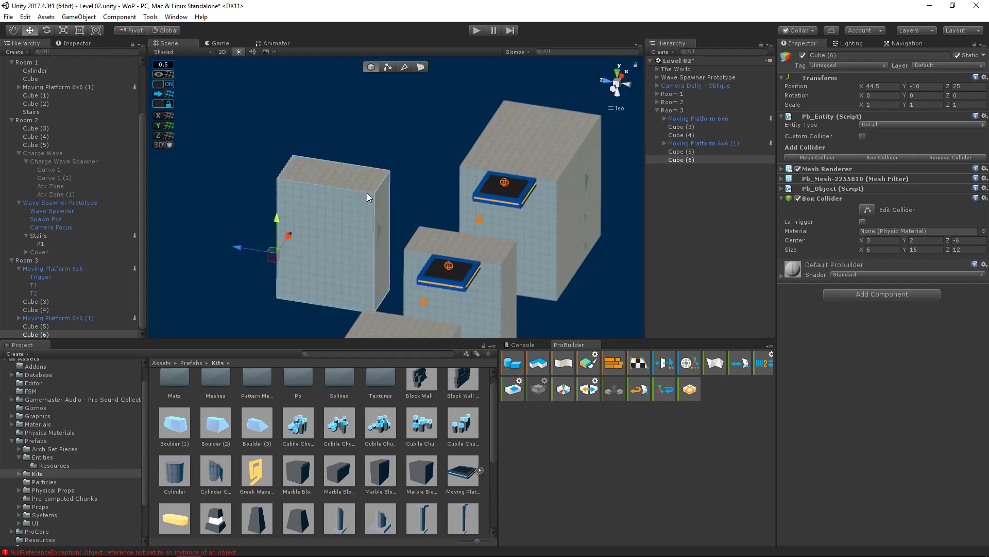
{"action": "left_click_drag", "start_coordinate": [412, 297], "coordinate": [295, 287], "text": "alt"}
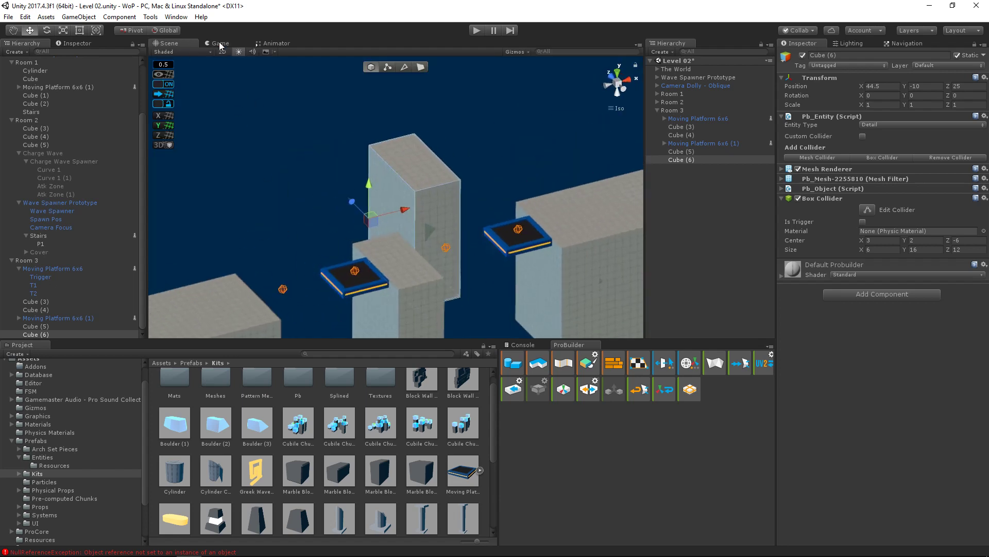
{"action": "left_click", "coordinate": [219, 44]}
{"action": "left_click", "coordinate": [166, 44]}
- Move Cube (6) to X 39, Z 18, behind the narrow block Cube (4), and preview it through the game camera
{"action": "left_click_drag", "start_coordinate": [327, 254], "coordinate": [416, 298], "text": "alt"}
{"action": "left_click_drag", "start_coordinate": [416, 298], "coordinate": [358, 350], "text": "alt"}
{"action": "middle_click_drag", "start_coordinate": [408, 285], "coordinate": [394, 208]}
{"action": "scroll", "coordinate": [394, 209], "scroll_direction": "up", "scroll_amount": 1}
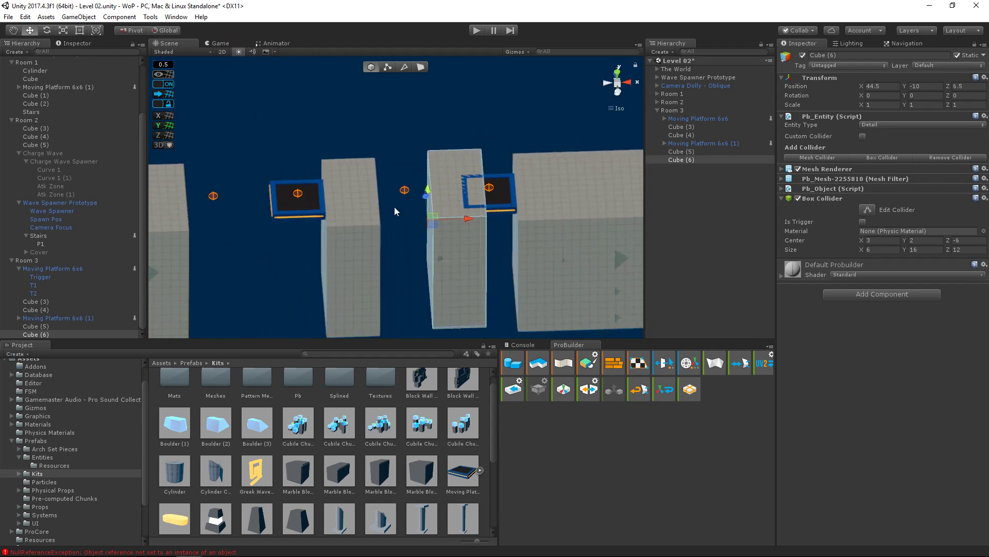
{"action": "left_click_drag", "start_coordinate": [394, 208], "coordinate": [333, 137], "text": "alt"}
{"action": "left_click", "coordinate": [221, 43]}
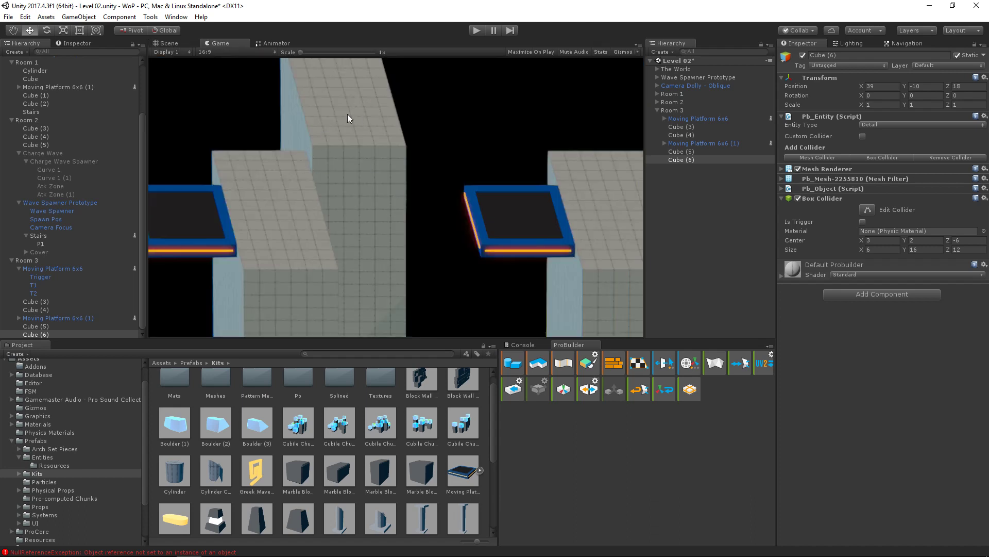
- Try Cube (6) at Z 12.5 and at Z 18.5, checking each placement through the game camera
{"action": "left_click", "coordinate": [169, 43]}
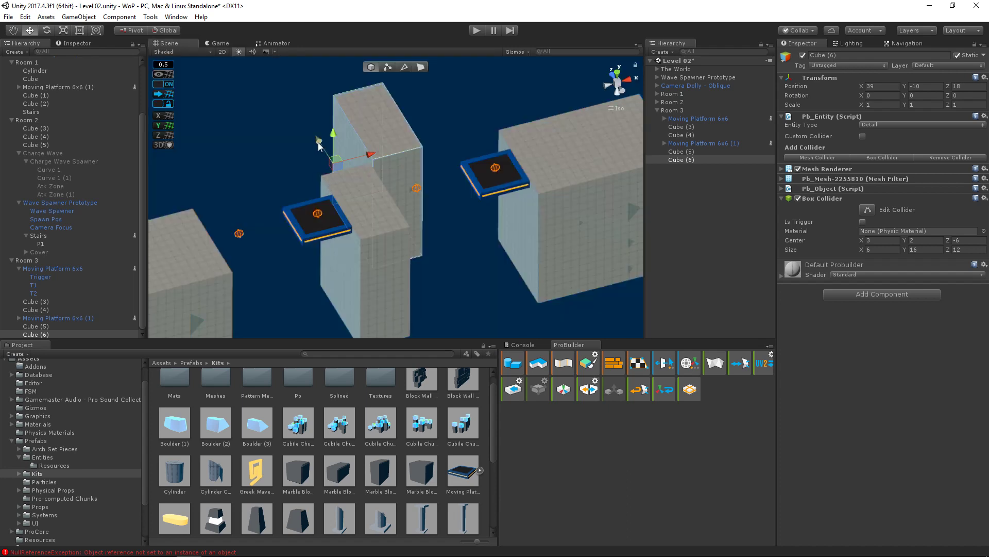
{"action": "left_click_drag", "start_coordinate": [320, 139], "coordinate": [338, 170]}
{"action": "left_click", "coordinate": [221, 43]}
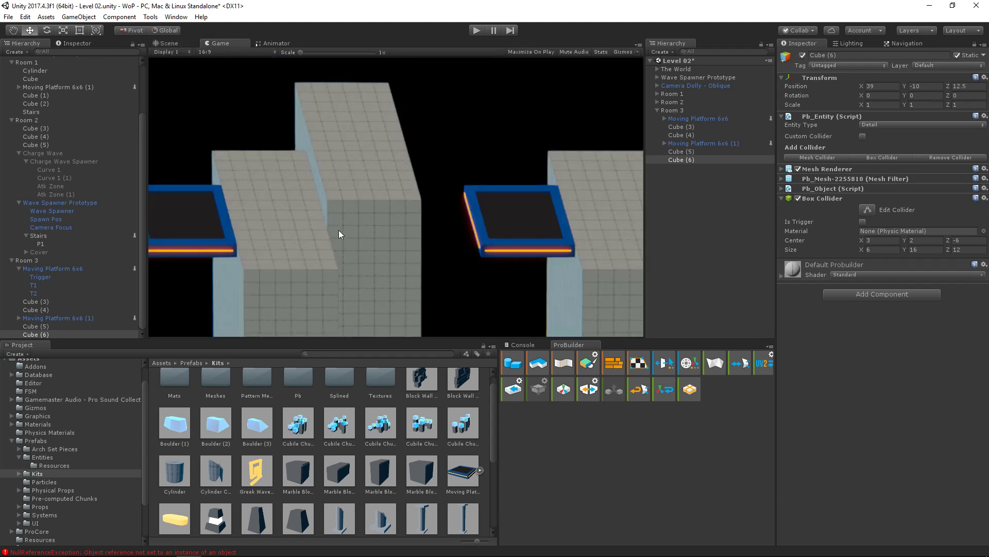
{"action": "left_click", "coordinate": [177, 44]}
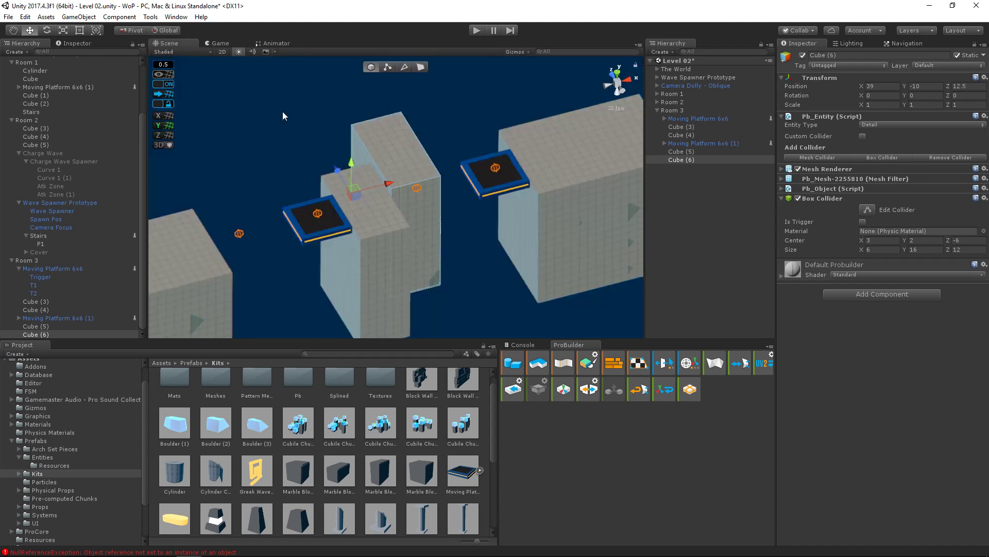
{"action": "left_click_drag", "start_coordinate": [329, 175], "coordinate": [308, 142]}
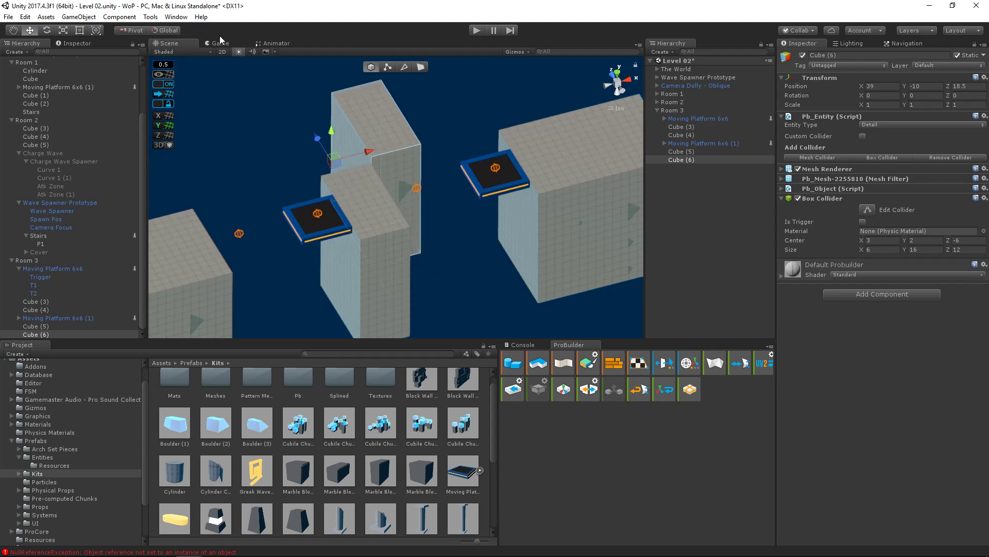
{"action": "left_click", "coordinate": [221, 41]}
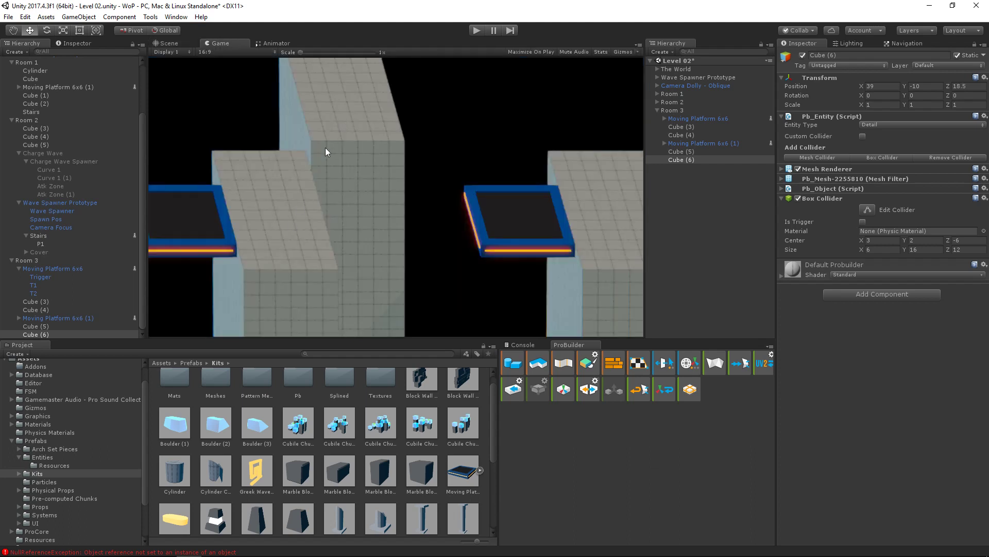
{"action": "left_click", "coordinate": [168, 44]}
{"action": "left_click_drag", "start_coordinate": [301, 194], "coordinate": [487, 207], "text": "alt"}
{"action": "left_click_drag", "start_coordinate": [356, 147], "coordinate": [288, 108], "text": "alt"}
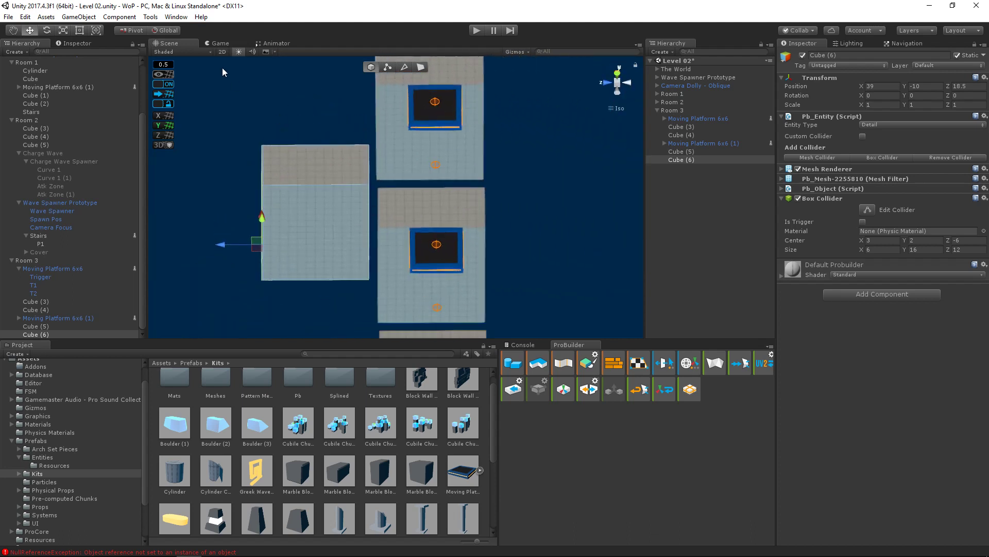
{"action": "left_click", "coordinate": [220, 43]}
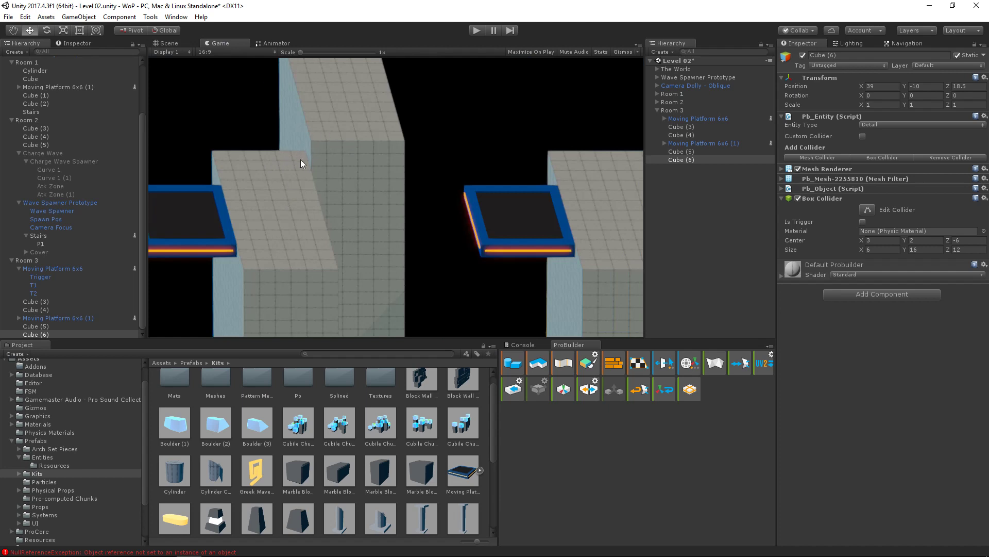
{"action": "left_click", "coordinate": [189, 43]}
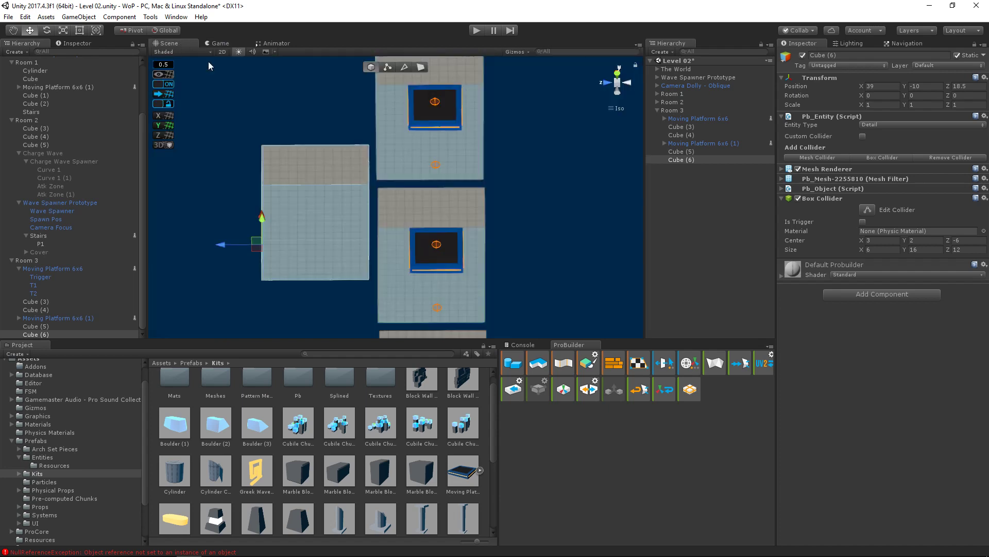
- Try moving the narrow block Cube (4) back to Z 18.5, level with Cube (6), and undo the moves
{"action": "left_click_drag", "start_coordinate": [319, 242], "coordinate": [473, 223], "text": "alt"}
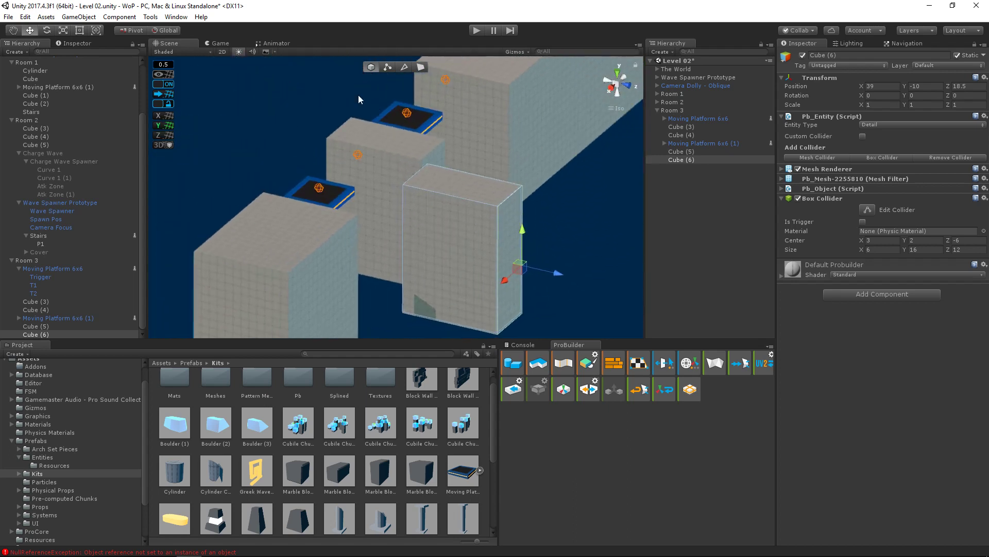
{"action": "left_click_drag", "start_coordinate": [400, 167], "coordinate": [422, 156], "text": "alt"}
{"action": "left_click", "coordinate": [403, 186]}
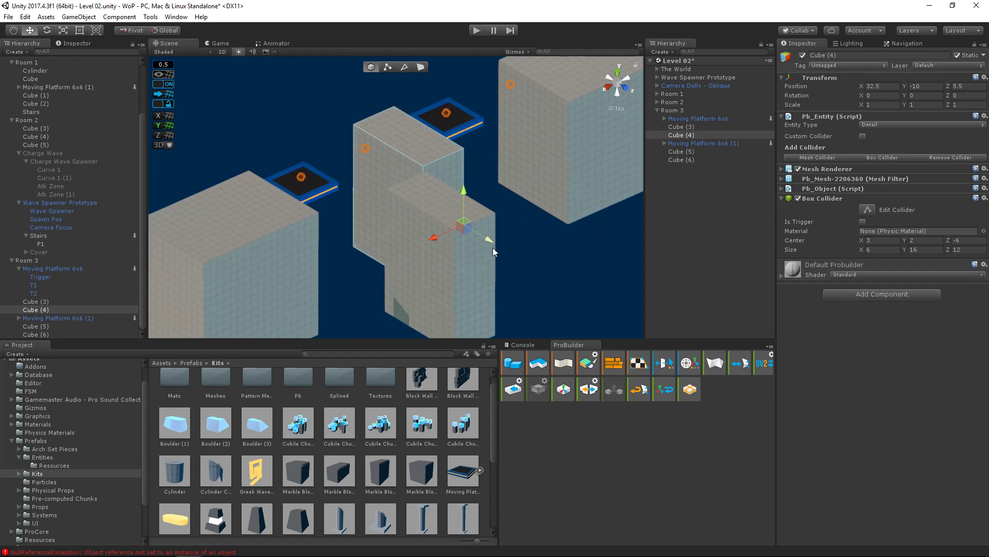
{"action": "left_click_drag", "start_coordinate": [492, 247], "coordinate": [510, 272], "text": "alt"}
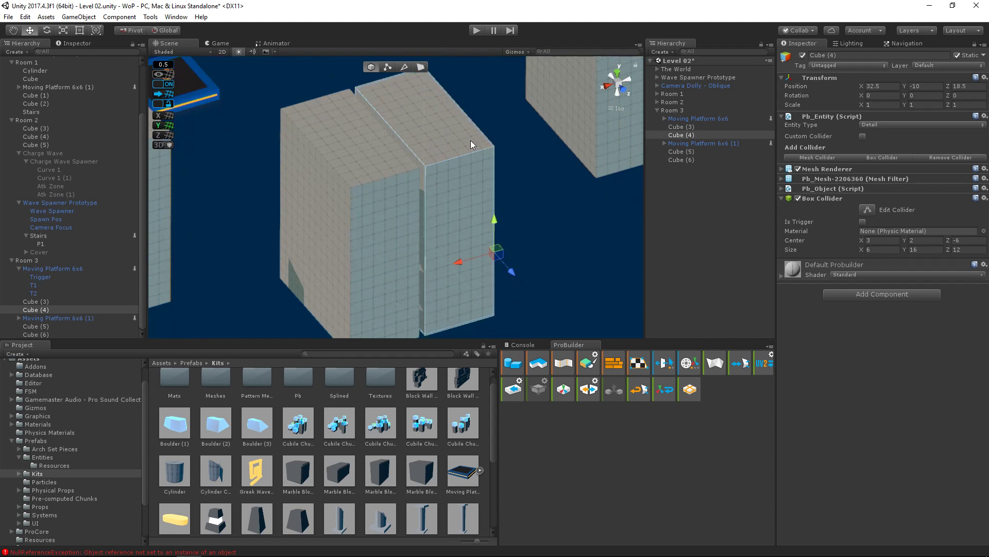
{"action": "left_click", "coordinate": [225, 45]}
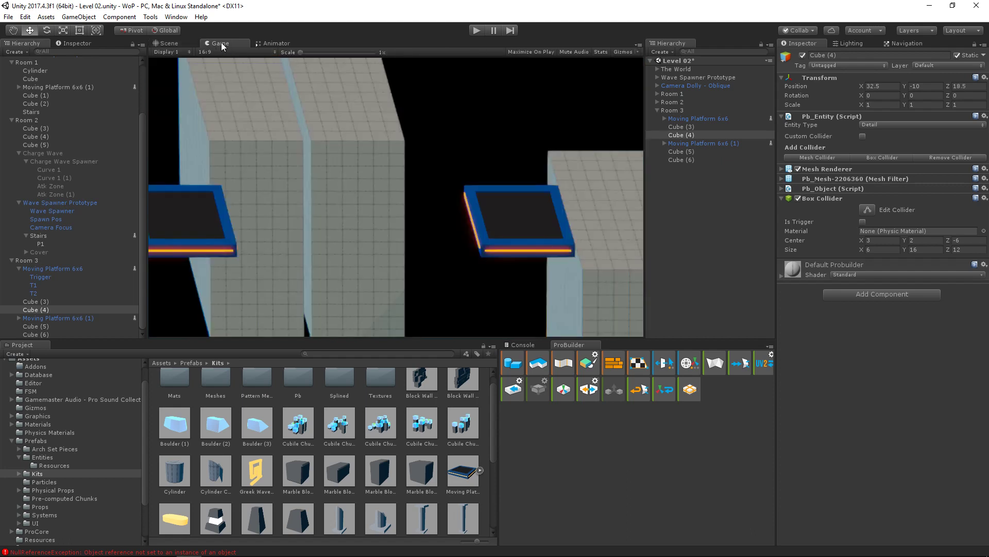
{"action": "left_click", "coordinate": [174, 45]}
{"action": "left_click", "coordinate": [221, 46]}
{"action": "left_click", "coordinate": [169, 43]}
{"action": "key", "text": "ctrl+z"}
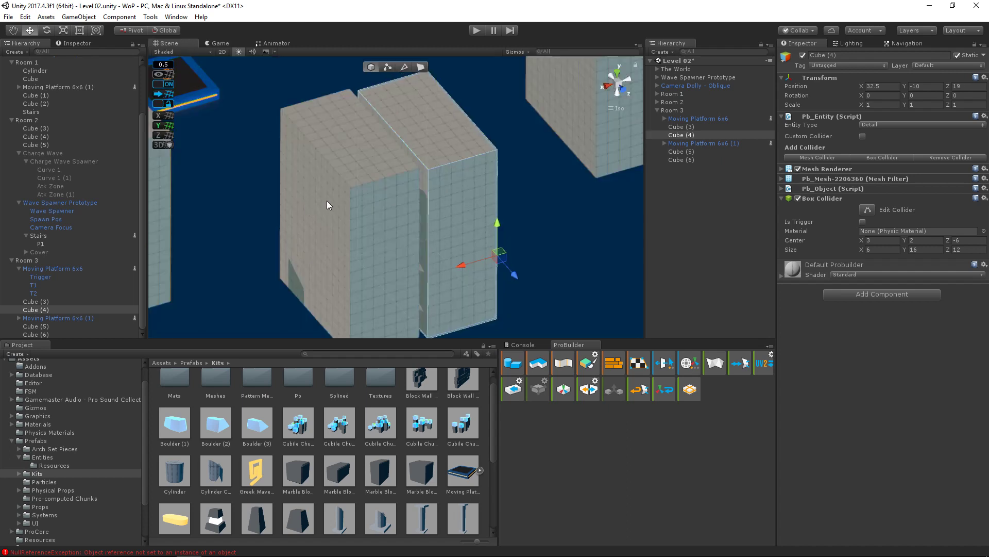
{"action": "key", "text": "ctrl+z"}
- Bring Cube (6) forward to X 38.5, Z 5.5, directly beside the narrow block Cube (4)
{"action": "left_click_drag", "start_coordinate": [409, 277], "coordinate": [277, 192]}
{"action": "right_click_drag", "start_coordinate": [278, 192], "coordinate": [357, 68]}
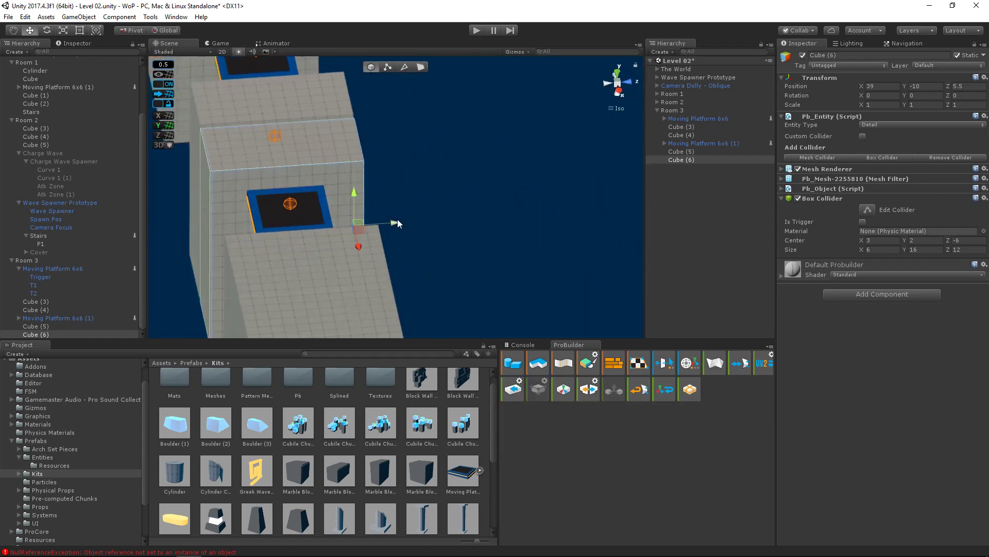
{"action": "mouse_move", "coordinate": [397, 222]}
{"action": "left_mouse_down"}
{"action": "mouse_move", "coordinate": [453, 227]}
{"action": "mouse_move", "coordinate": [407, 227]}
{"action": "left_mouse_up"}
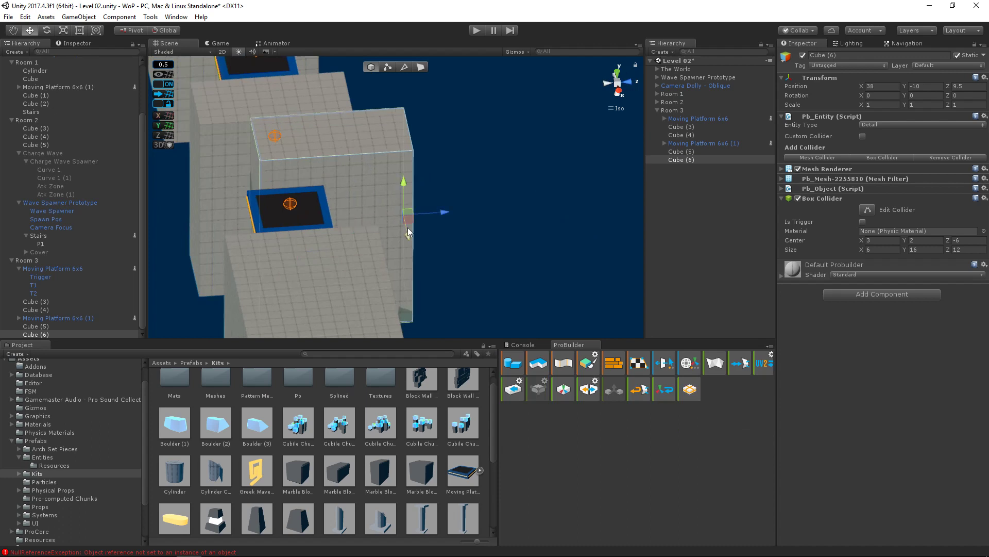
{"action": "left_click", "coordinate": [221, 43]}
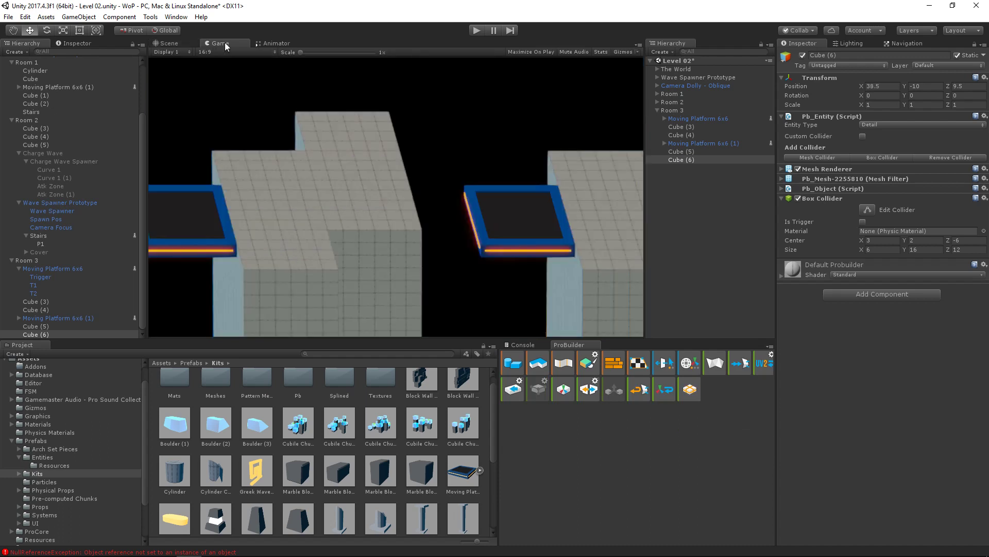
{"action": "left_click", "coordinate": [171, 44]}
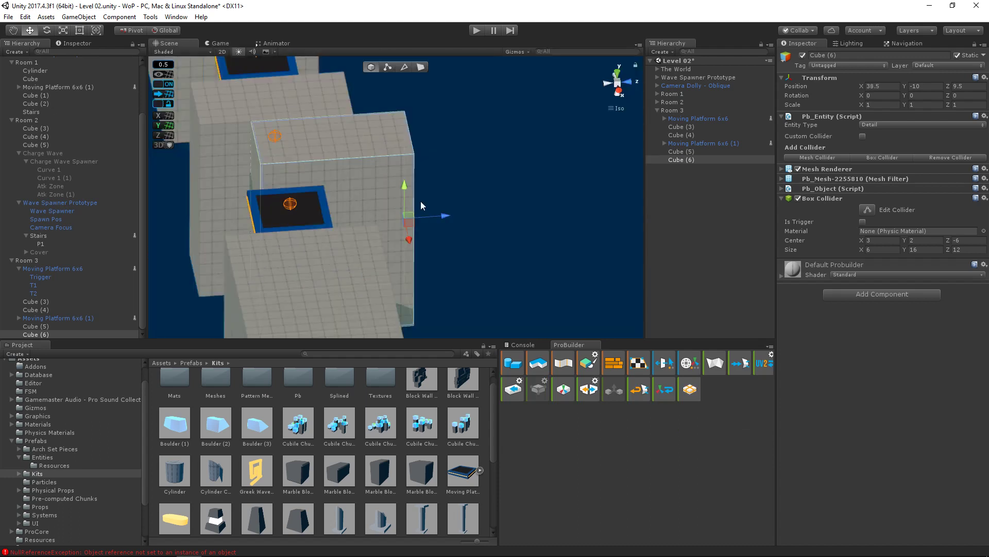
{"action": "left_click_drag", "start_coordinate": [444, 216], "coordinate": [400, 219]}
- Push in the front face of Cube (6) to make it 4.5 deep and move the block to X 41 in the gap
{"action": "scroll", "coordinate": [400, 221], "scroll_direction": "down", "scroll_amount": 3}
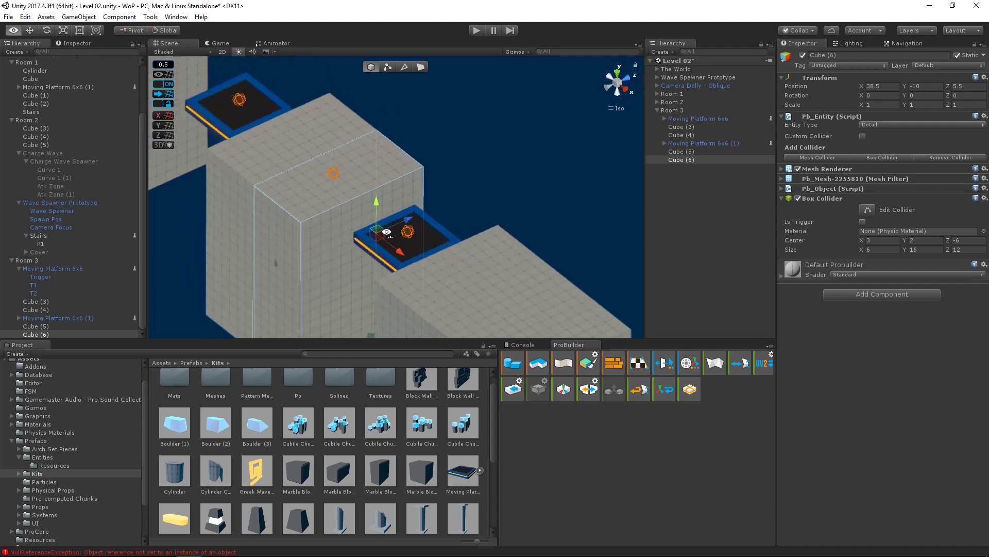
{"action": "left_click", "coordinate": [421, 67]}
{"action": "left_click", "coordinate": [313, 255]}
{"action": "left_click_drag", "start_coordinate": [313, 255], "coordinate": [480, 260]}
{"action": "left_click", "coordinate": [371, 67]}
{"action": "scroll", "coordinate": [450, 238], "scroll_direction": "up", "scroll_amount": 2}
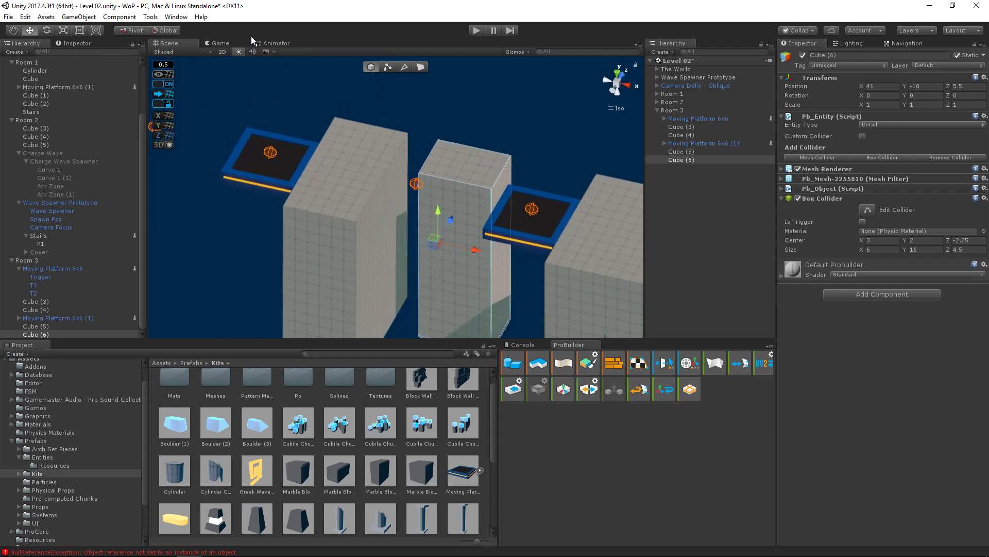
{"action": "left_click", "coordinate": [225, 43]}
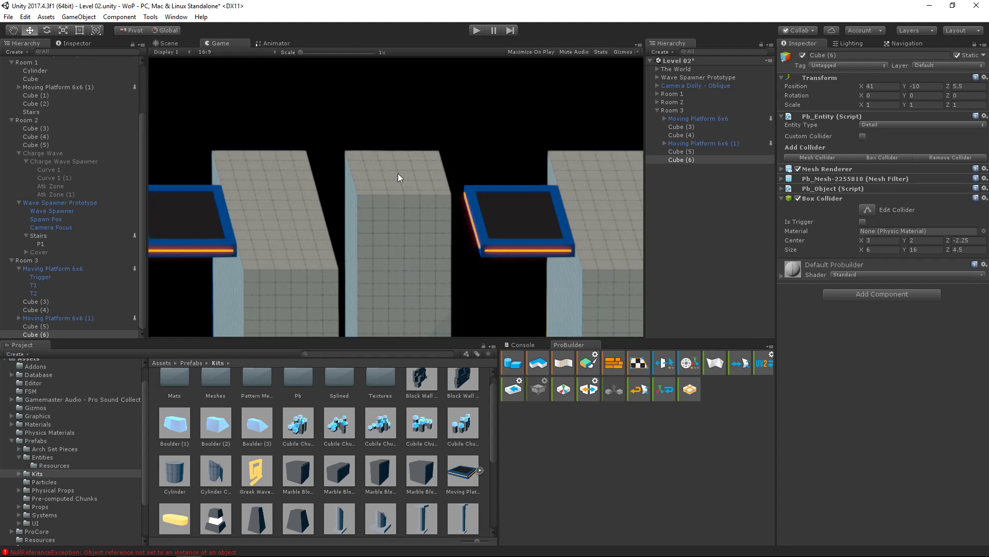
{"action": "left_click", "coordinate": [179, 44]}
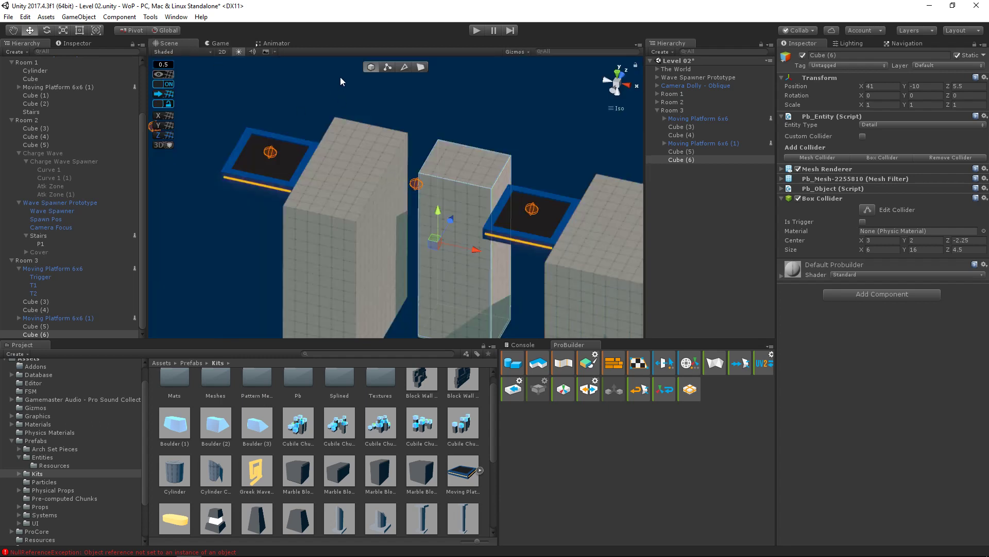
- Pull the front face of Cube (6) outward to make the block 5 units deep
{"action": "left_click_drag", "start_coordinate": [340, 76], "coordinate": [401, 61], "text": "alt"}
{"action": "left_click", "coordinate": [421, 67]}
{"action": "left_click", "coordinate": [500, 221]}
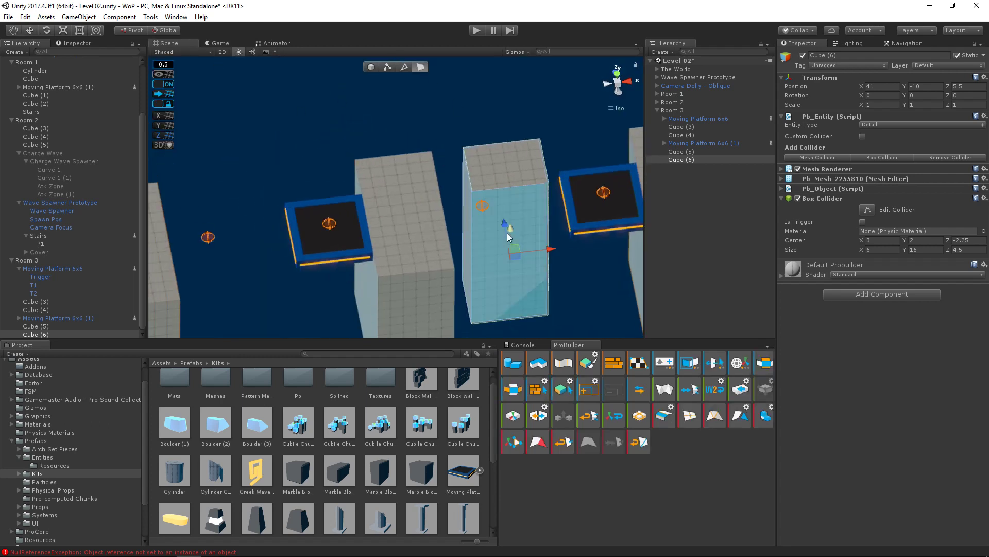
{"action": "left_click_drag", "start_coordinate": [504, 233], "coordinate": [484, 177]}
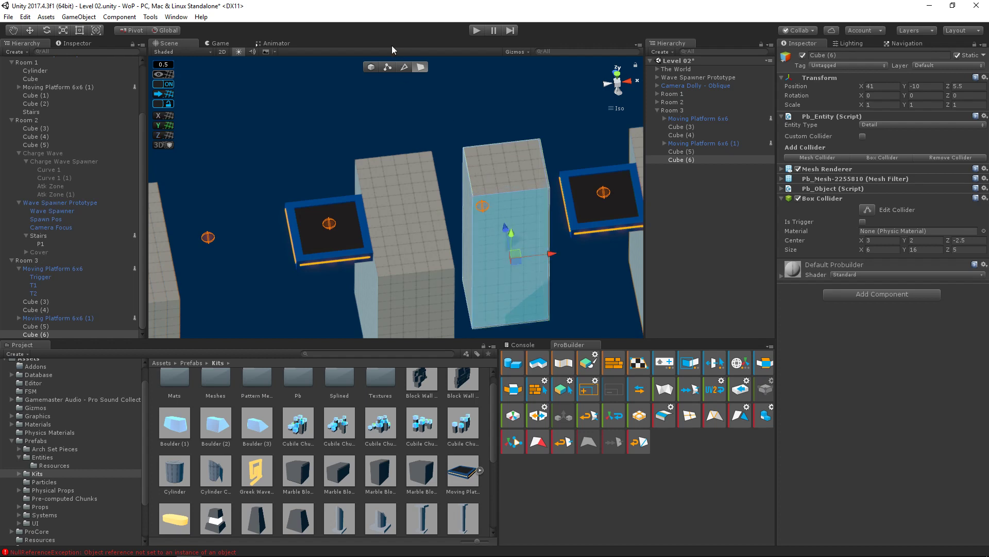
{"action": "left_click", "coordinate": [371, 68]}
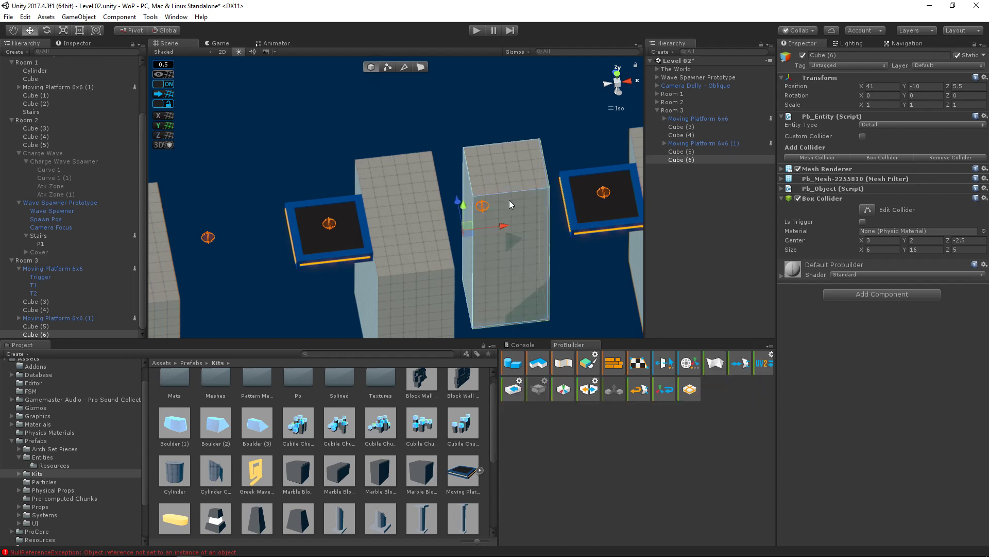
- Duplicate Cube (6), placing the copy at X 38.5 against the narrow block Cube (4) and the original at X 46
{"action": "key", "text": "ctrl+d"}
{"action": "left_click_drag", "start_coordinate": [505, 227], "coordinate": [569, 229]}
{"action": "left_click", "coordinate": [534, 190]}
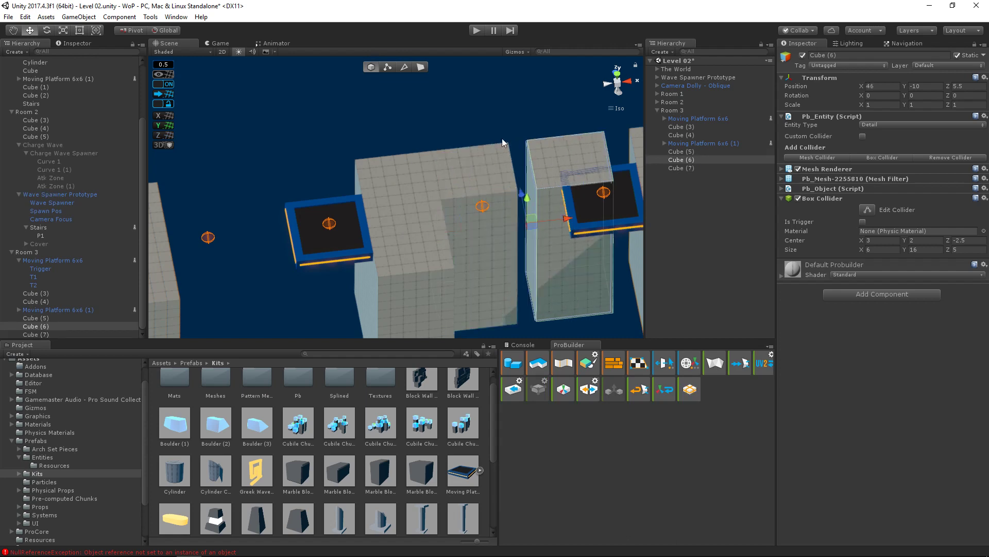
- Push in the side face of the duplicated block Cube (7) to make it 1 unit wide
{"action": "left_click", "coordinate": [421, 67]}
{"action": "left_click_drag", "start_coordinate": [516, 141], "coordinate": [434, 212], "text": "alt"}
{"action": "left_click", "coordinate": [442, 217]}
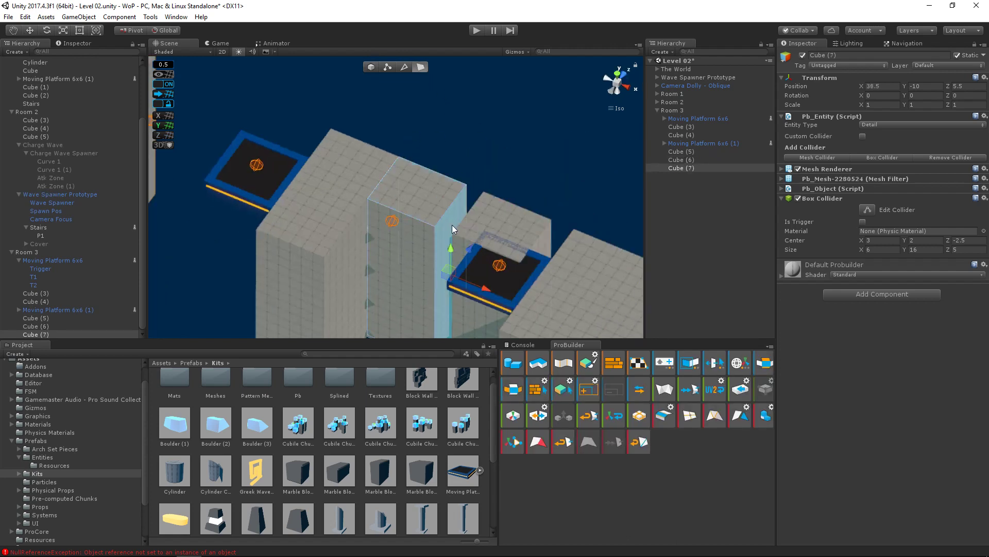
{"action": "left_click_drag", "start_coordinate": [481, 284], "coordinate": [422, 260]}
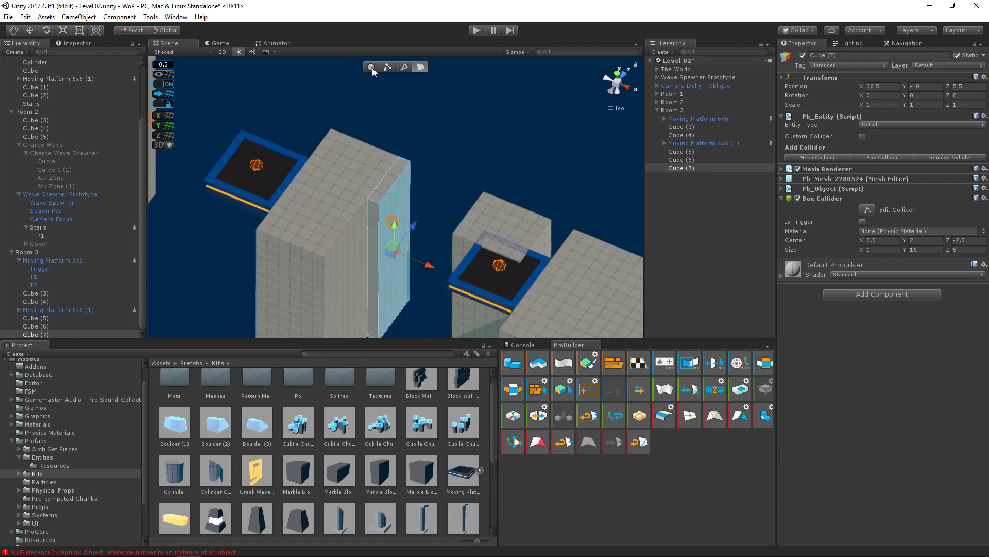
{"action": "left_click", "coordinate": [371, 67]}
- Move Cube (6) back to X 41.5 in the gap and check its spacing through the game camera
{"action": "left_click_drag", "start_coordinate": [364, 169], "coordinate": [485, 203], "text": "alt"}
{"action": "left_click", "coordinate": [530, 143]}
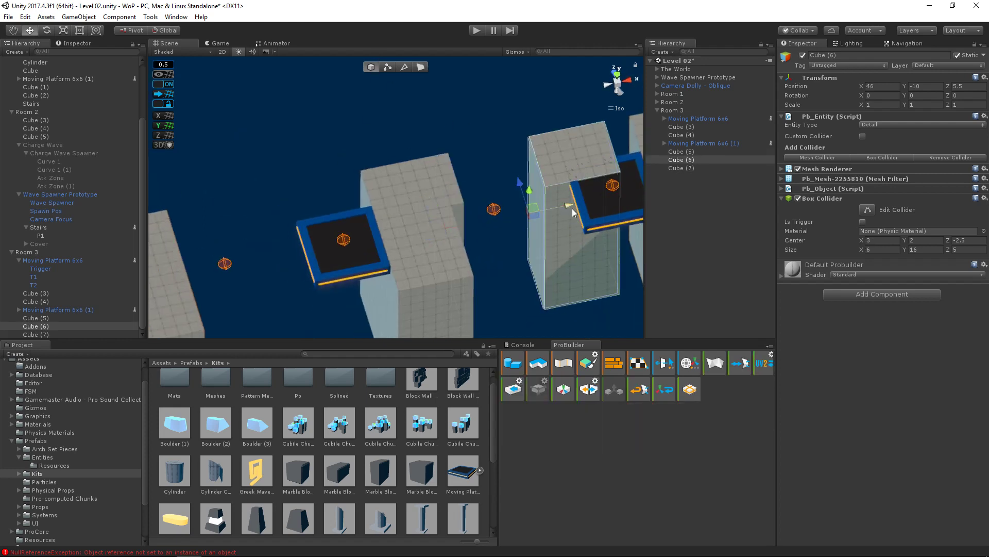
{"action": "left_click_drag", "start_coordinate": [572, 217], "coordinate": [518, 211]}
{"action": "left_click", "coordinate": [227, 44]}
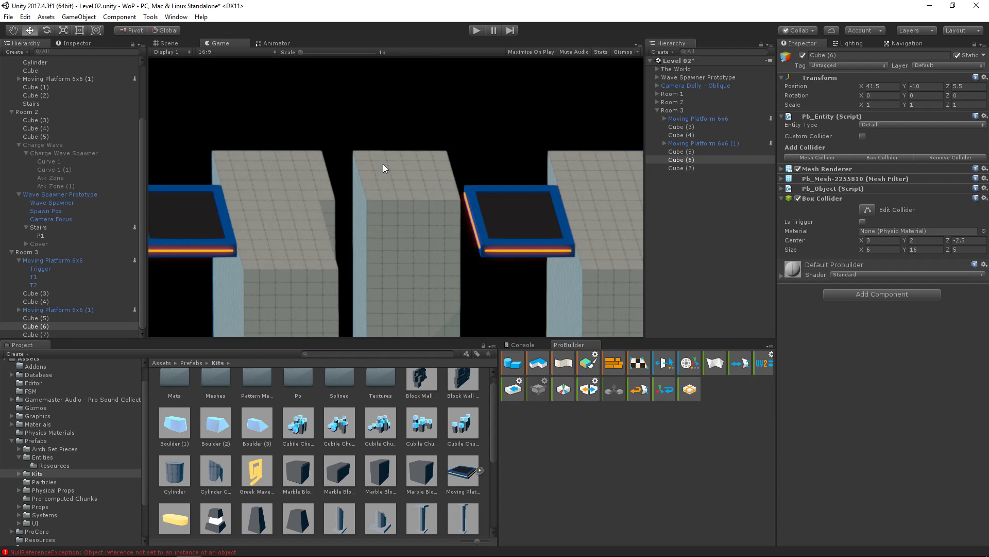
{"action": "left_click", "coordinate": [175, 44]}
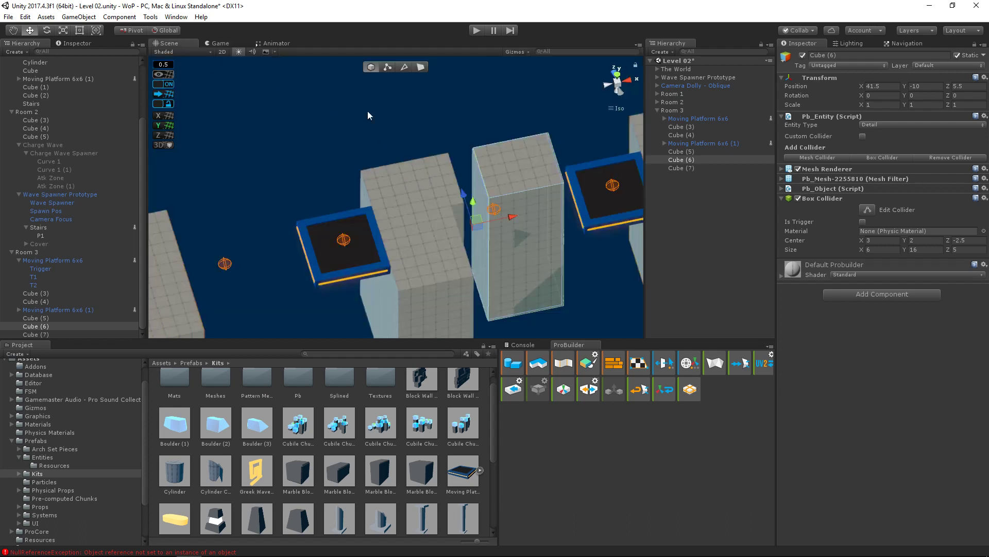
- Bring Cube (6) and Cube (7) forward together to Z -1.5 and check them through the game camera
{"action": "left_click", "coordinate": [453, 181], "text": "shift"}
{"action": "left_click_drag", "start_coordinate": [456, 200], "coordinate": [503, 256]}
{"action": "left_click", "coordinate": [227, 44]}
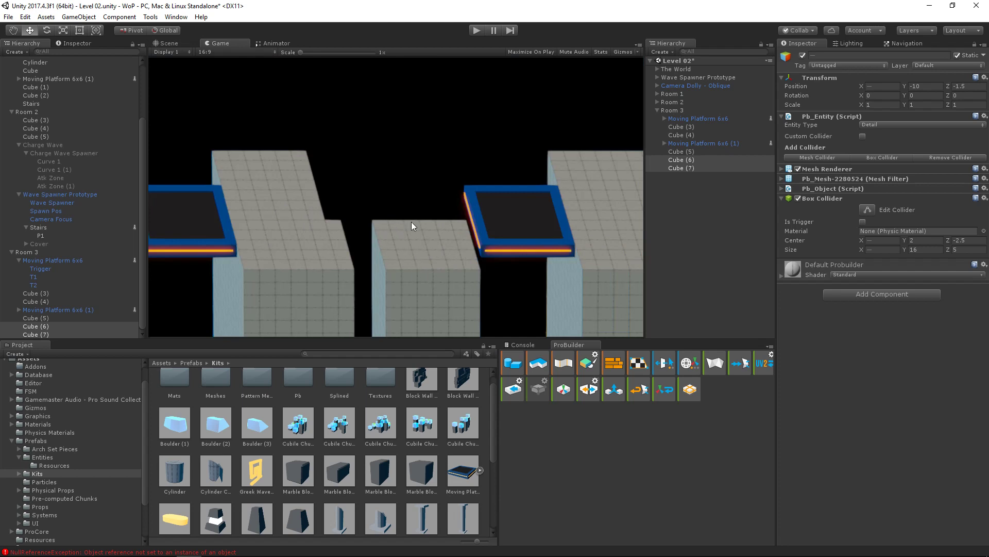
{"action": "left_click", "coordinate": [167, 43]}
- Try raising Cube (6) to Y -7.5 and shifting it to X 39.5, checking both placements through the game camera
{"action": "left_click", "coordinate": [543, 248]}
{"action": "left_click_drag", "start_coordinate": [518, 238], "coordinate": [495, 241], "text": "alt"}
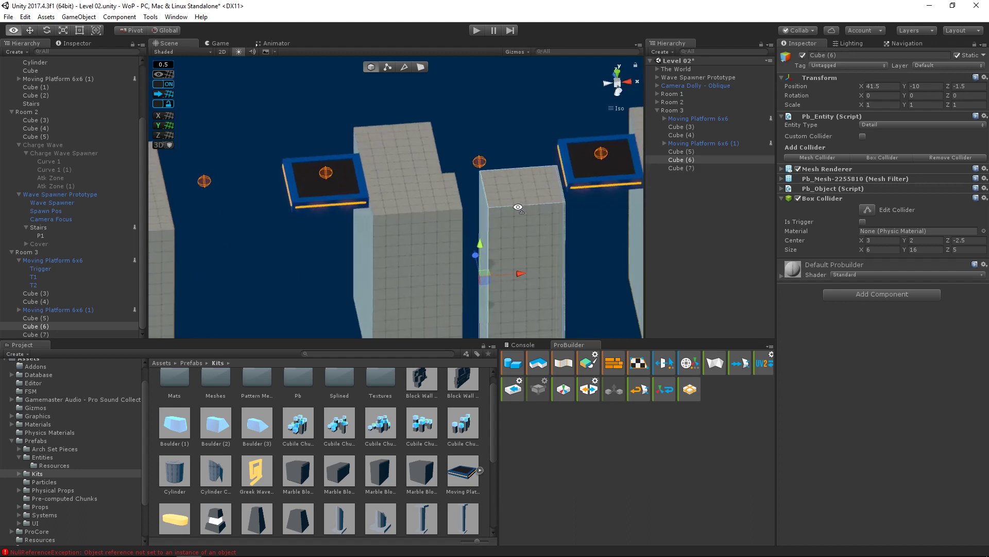
{"action": "left_click", "coordinate": [218, 43]}
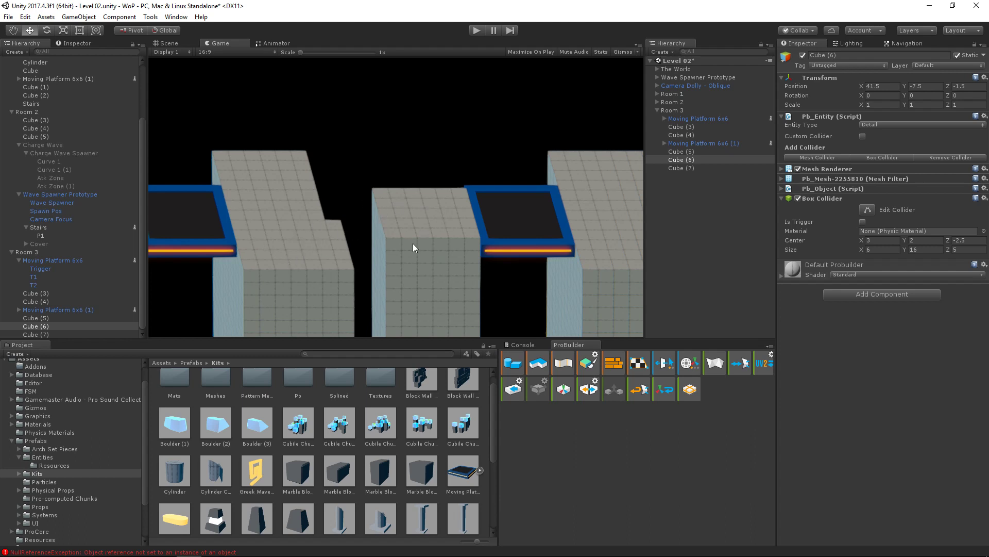
{"action": "left_click", "coordinate": [168, 43]}
{"action": "left_click_drag", "start_coordinate": [463, 228], "coordinate": [512, 241], "text": "alt"}
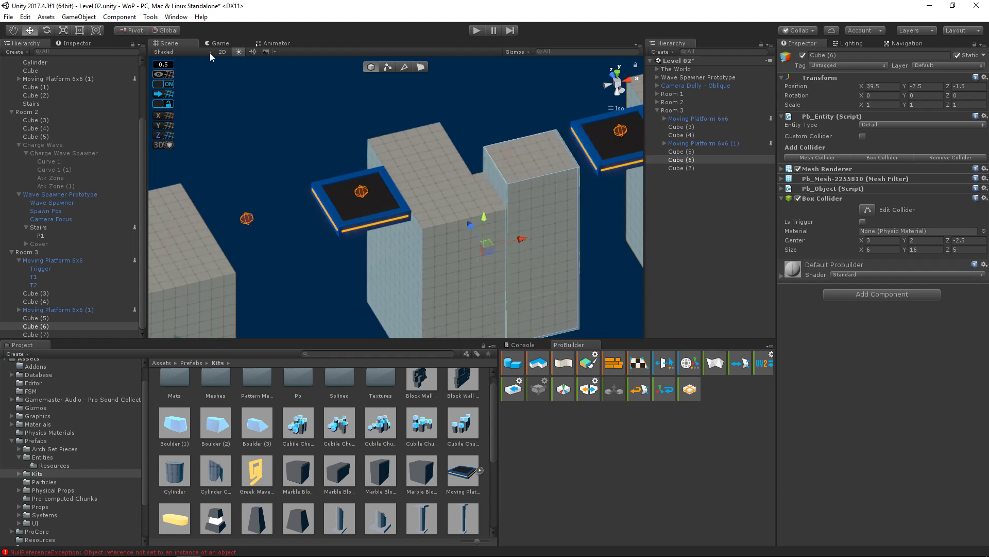
{"action": "left_click", "coordinate": [219, 44]}
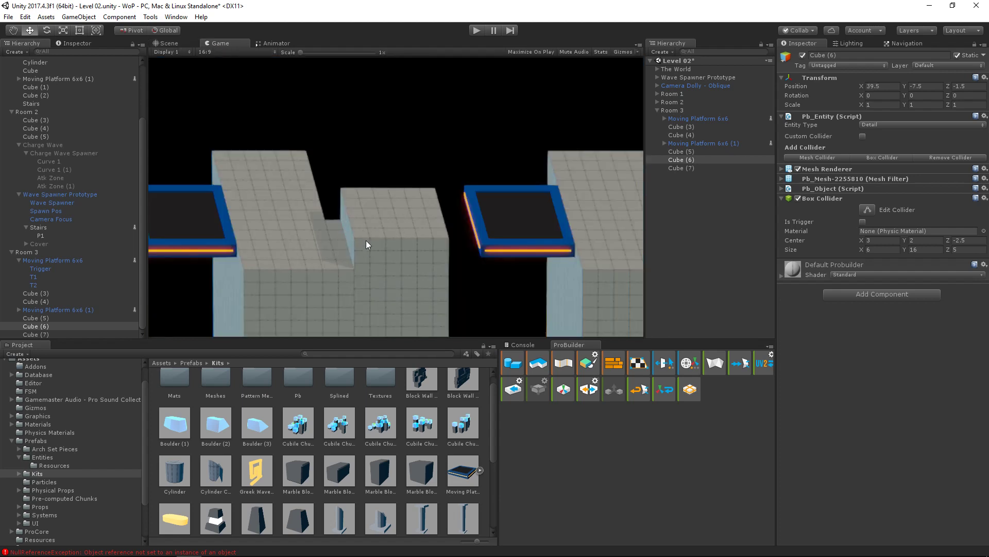
{"action": "left_click", "coordinate": [158, 44]}
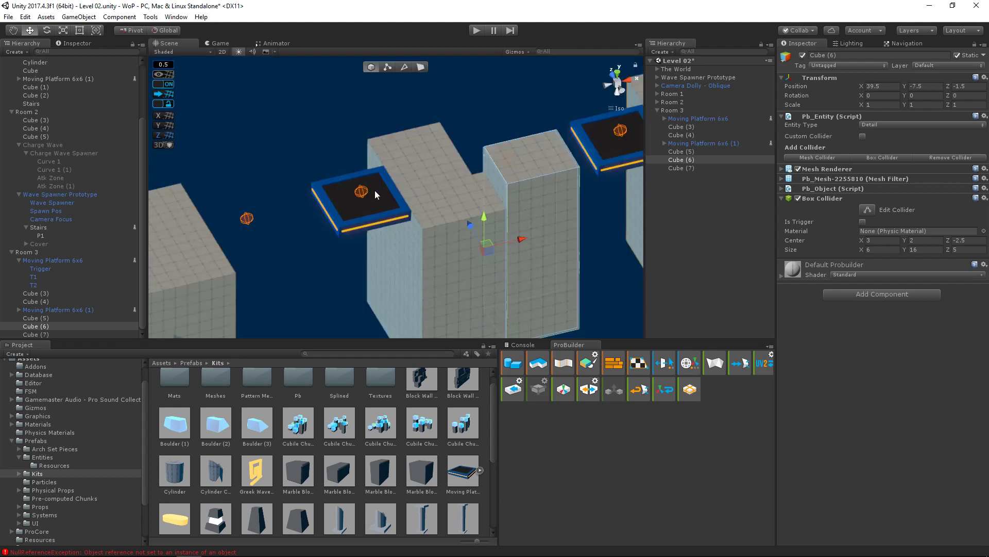
- Move Cube (6) to X 40.5 and lower it to Y -10, checking the gap through the game camera
{"action": "left_click_drag", "start_coordinate": [454, 199], "coordinate": [420, 205], "text": "alt"}
{"action": "middle_click_drag", "start_coordinate": [433, 225], "coordinate": [337, 198]}
{"action": "left_click_drag", "start_coordinate": [338, 199], "coordinate": [371, 193], "text": "alt"}
{"action": "left_click_drag", "start_coordinate": [411, 236], "coordinate": [420, 237]}
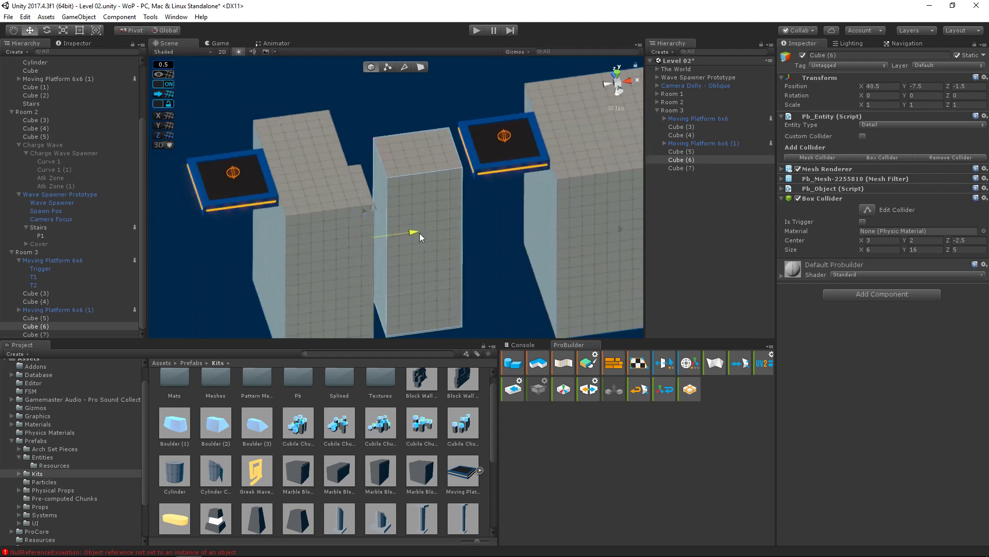
{"action": "left_click_drag", "start_coordinate": [373, 211], "coordinate": [214, 46]}
{"action": "left_click", "coordinate": [221, 43]}
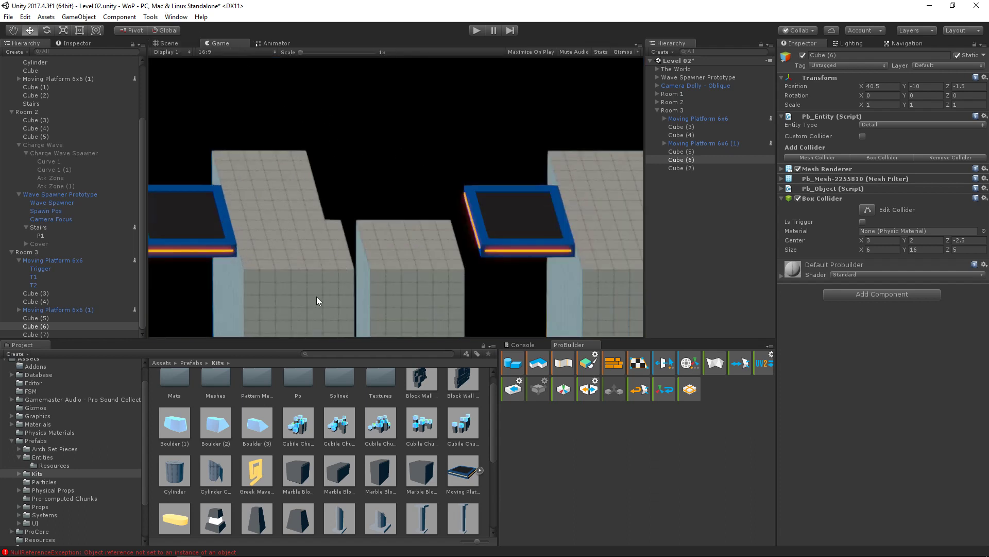
{"action": "left_click", "coordinate": [169, 43]}
- Apply the Solid Black material to the front faces of Cubes (4), (5), (6) and (7) and check them through the game camera
{"action": "left_click", "coordinate": [421, 67]}
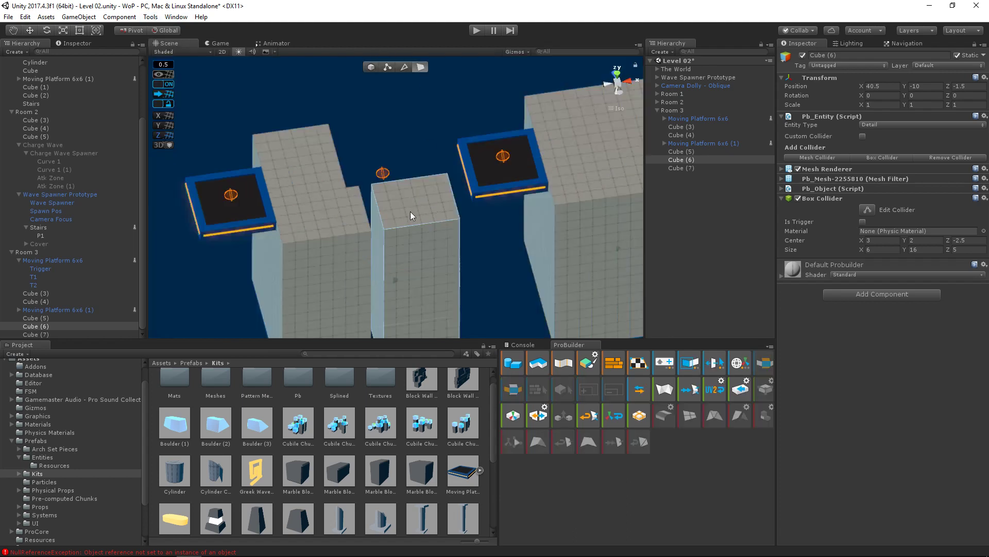
{"action": "left_click", "coordinate": [434, 250]}
{"action": "left_click", "coordinate": [337, 255], "text": "shift"}
{"action": "key", "text": "f"}
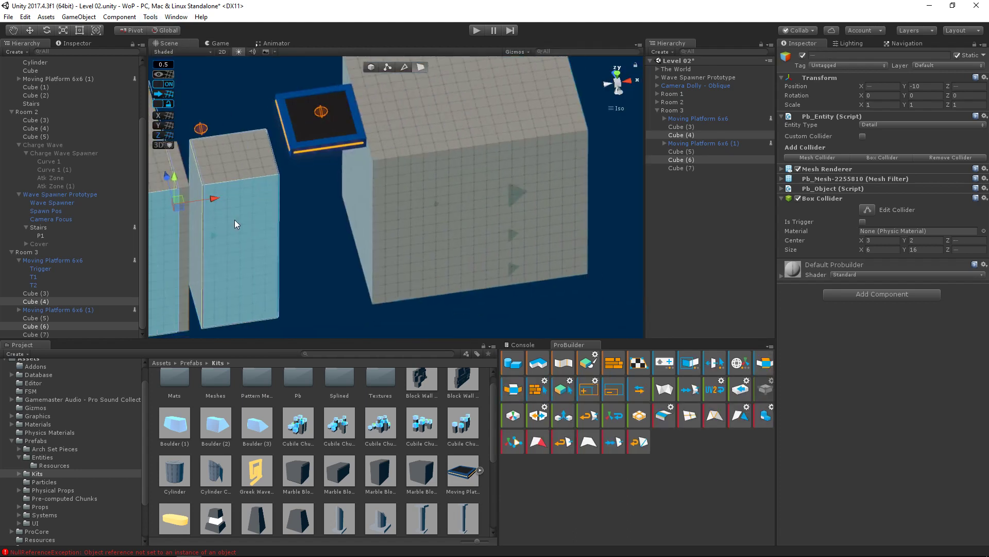
{"action": "left_click", "coordinate": [188, 242], "text": "shift"}
{"action": "left_click", "coordinate": [459, 236], "text": "shift"}
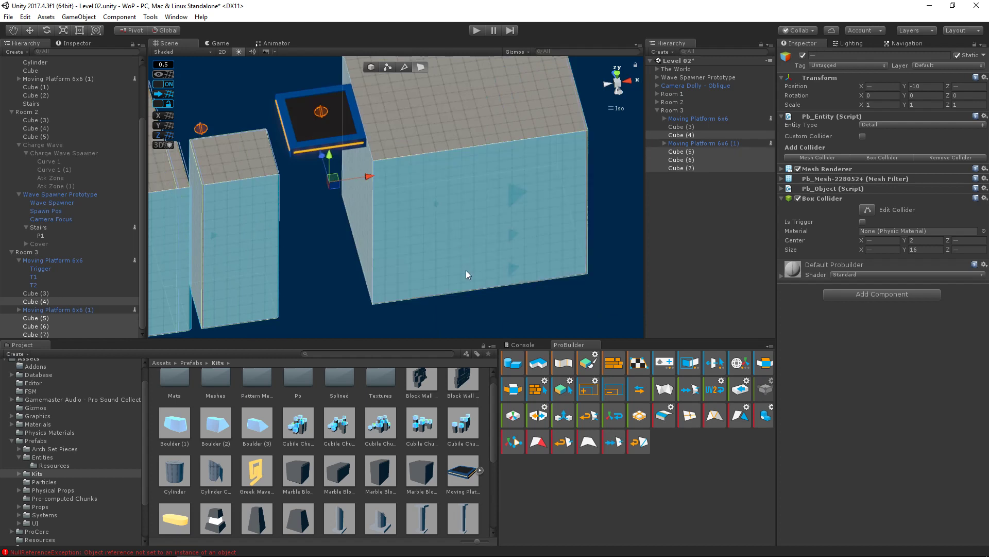
{"action": "left_click", "coordinate": [615, 365]}
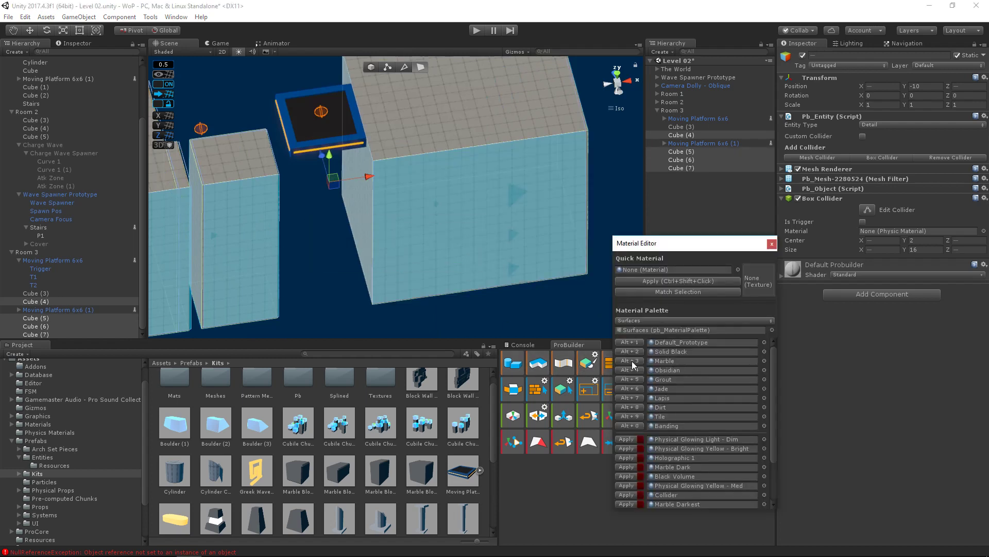
{"action": "left_click", "coordinate": [635, 351]}
{"action": "left_click", "coordinate": [772, 244]}
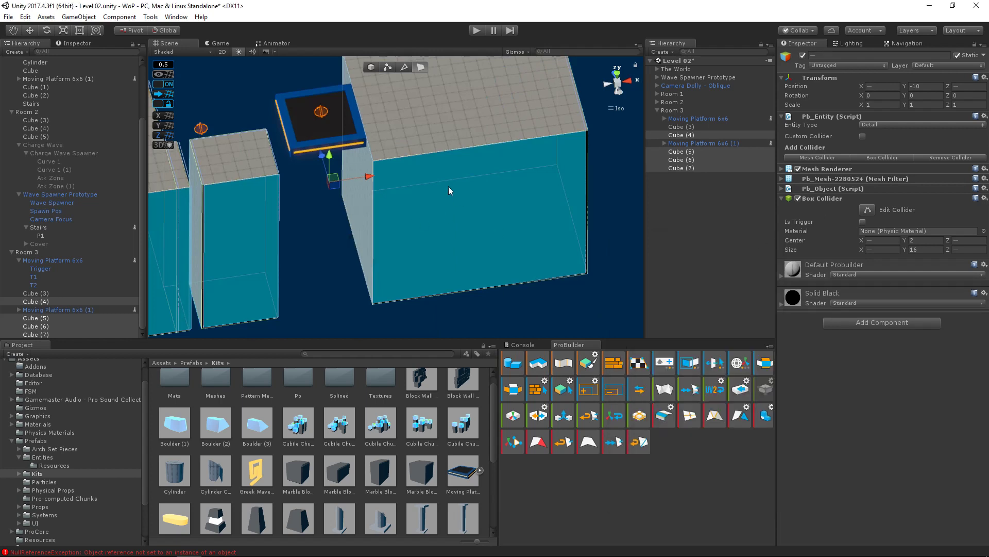
{"action": "left_click", "coordinate": [391, 294]}
{"action": "middle_click_drag", "start_coordinate": [264, 240], "coordinate": [277, 242]}
{"action": "left_click", "coordinate": [220, 44]}
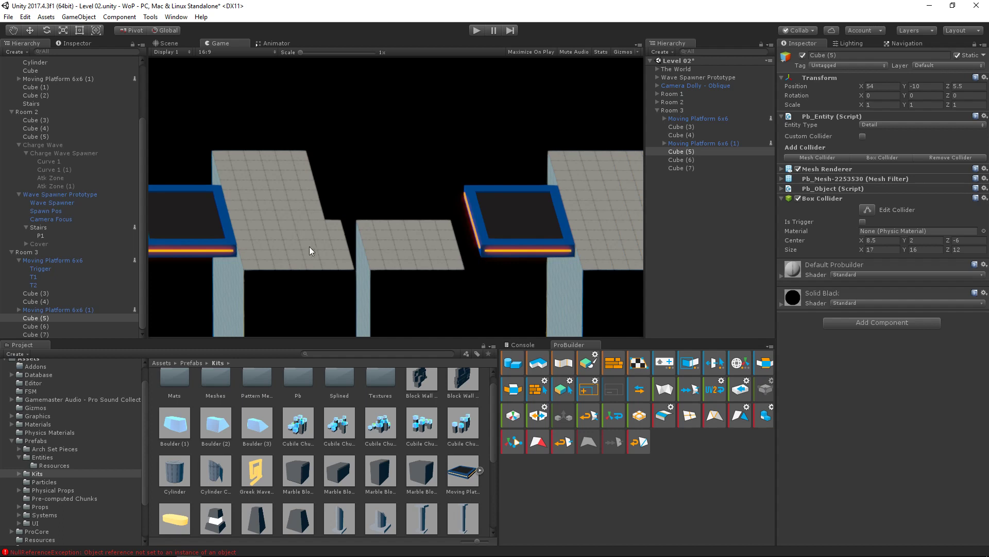
{"action": "left_click", "coordinate": [166, 44]}
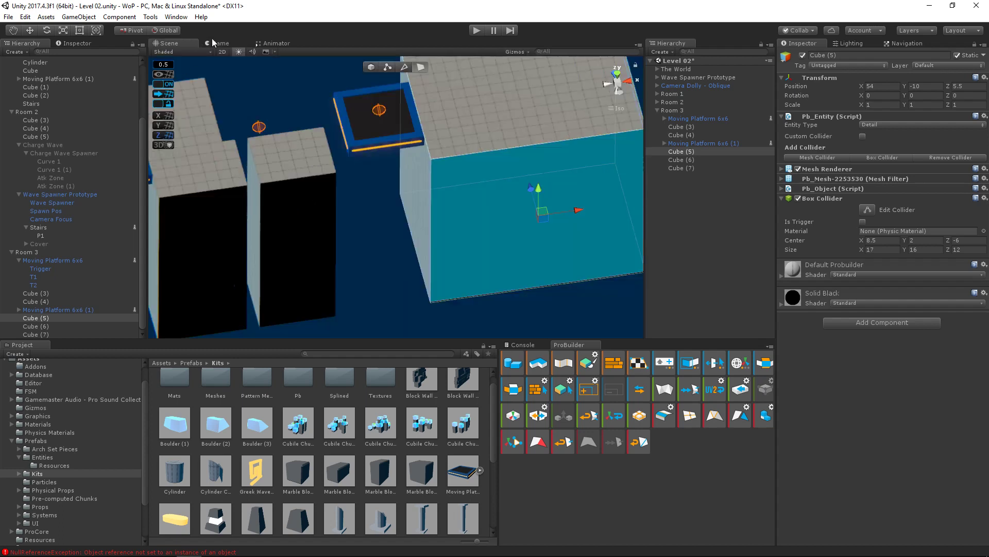
- Place a Boulder (1) prefab from the Kits folder at the front edge of the block beside the first moving platform
{"action": "left_click_drag", "start_coordinate": [274, 213], "coordinate": [216, 175], "text": "alt"}
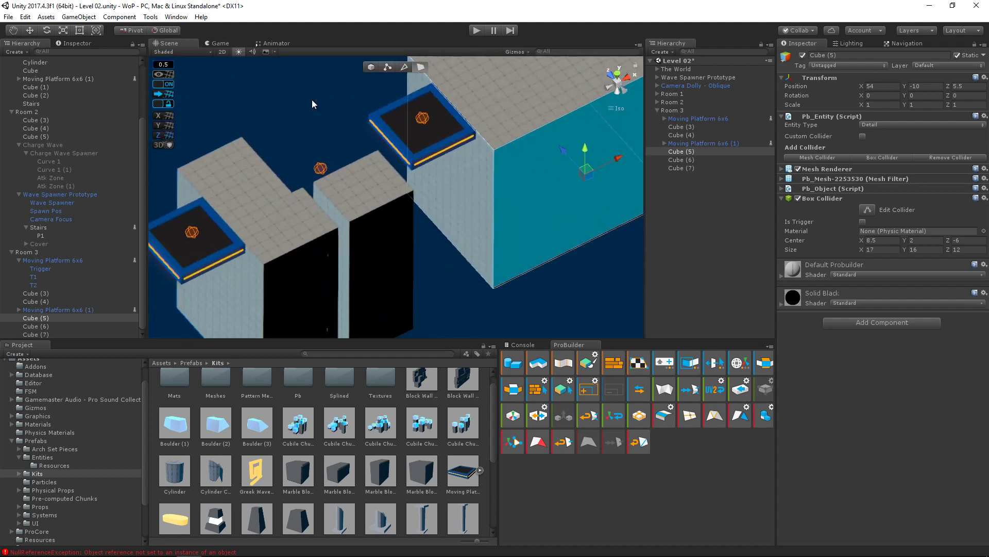
{"action": "left_click", "coordinate": [512, 363]}
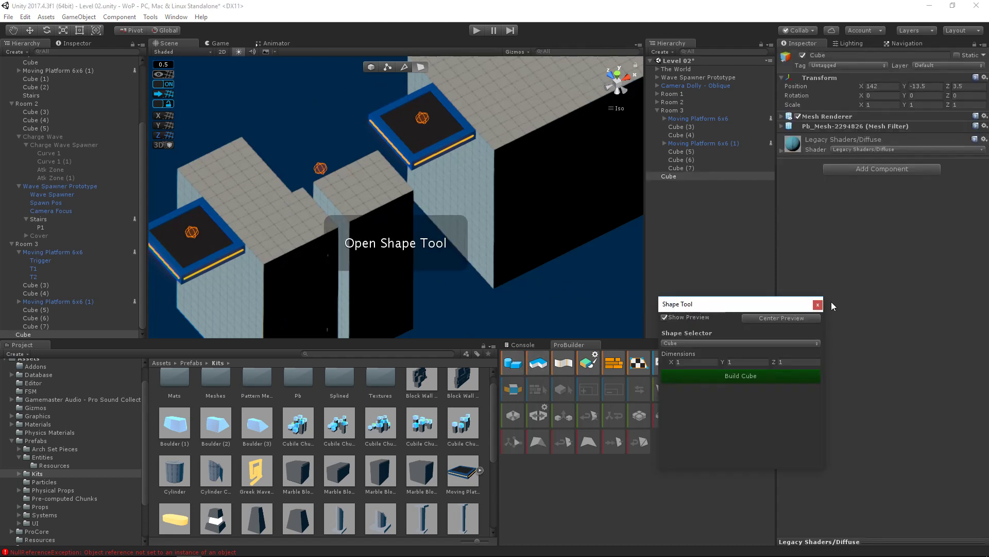
{"action": "left_click", "coordinate": [818, 305]}
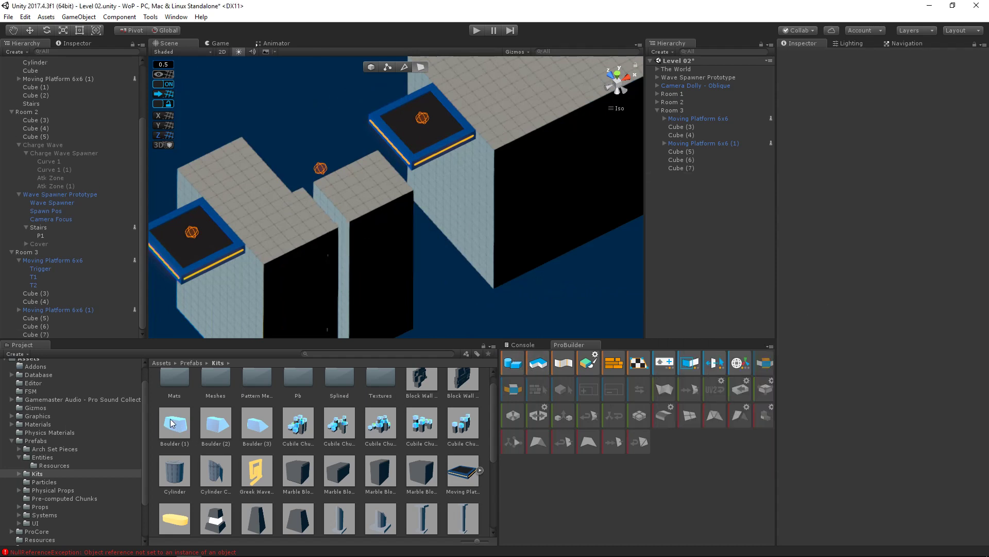
{"action": "left_click_drag", "start_coordinate": [171, 423], "coordinate": [289, 268]}
{"action": "key", "text": "e"}
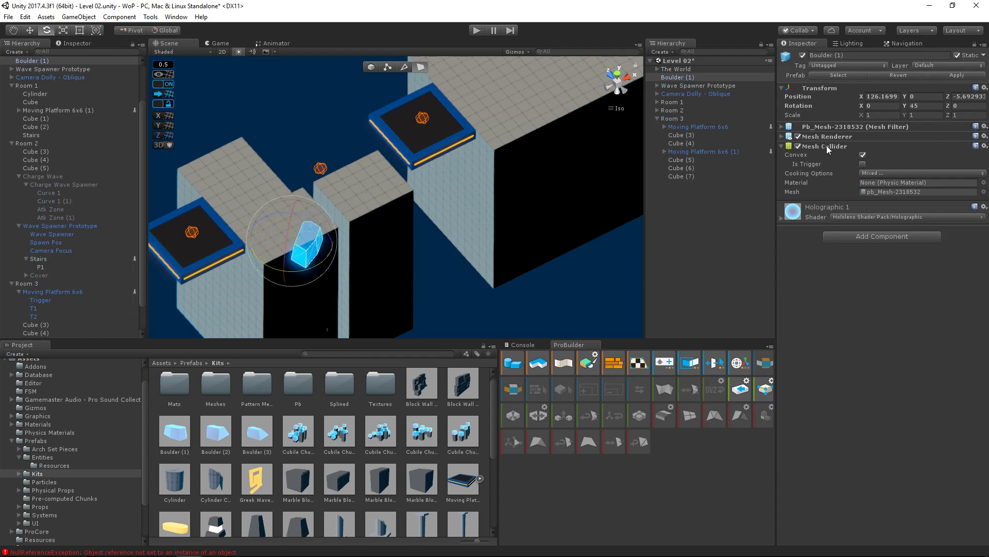
- Replace the boulder's Mesh Renderer material with Solid Black
{"action": "left_click", "coordinate": [782, 136]}
{"action": "left_click", "coordinate": [782, 136]}
{"action": "left_click", "coordinate": [783, 136]}
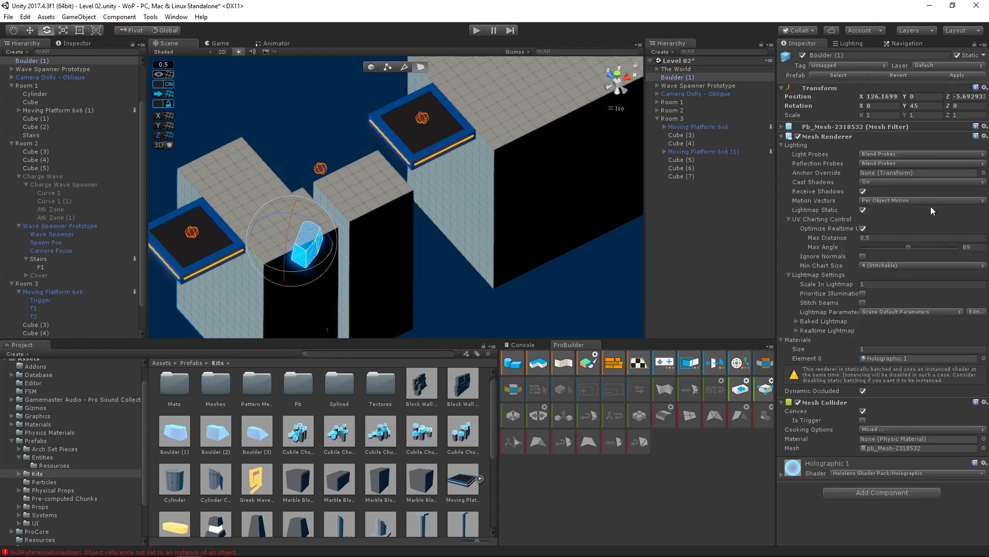
{"action": "left_click", "coordinate": [984, 358]}
{"action": "type", "text": "b"}
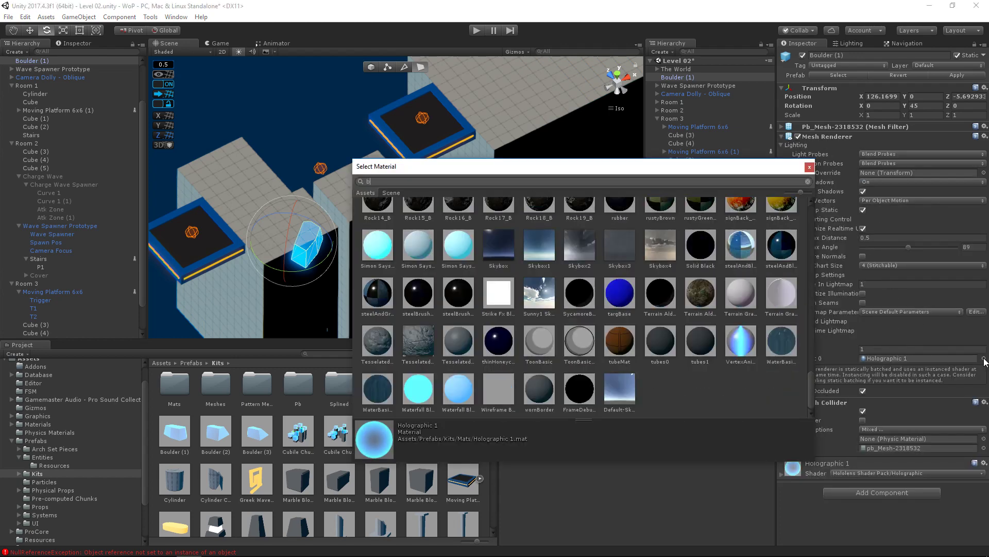
{"action": "type", "text": "lack"}
{"action": "left_click", "coordinate": [578, 218]}
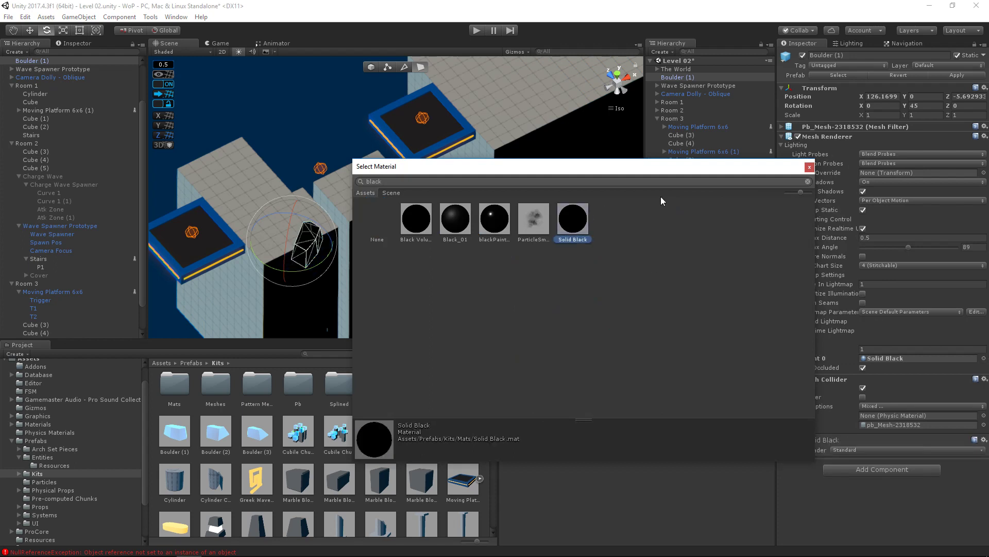
{"action": "left_click", "coordinate": [809, 166]}
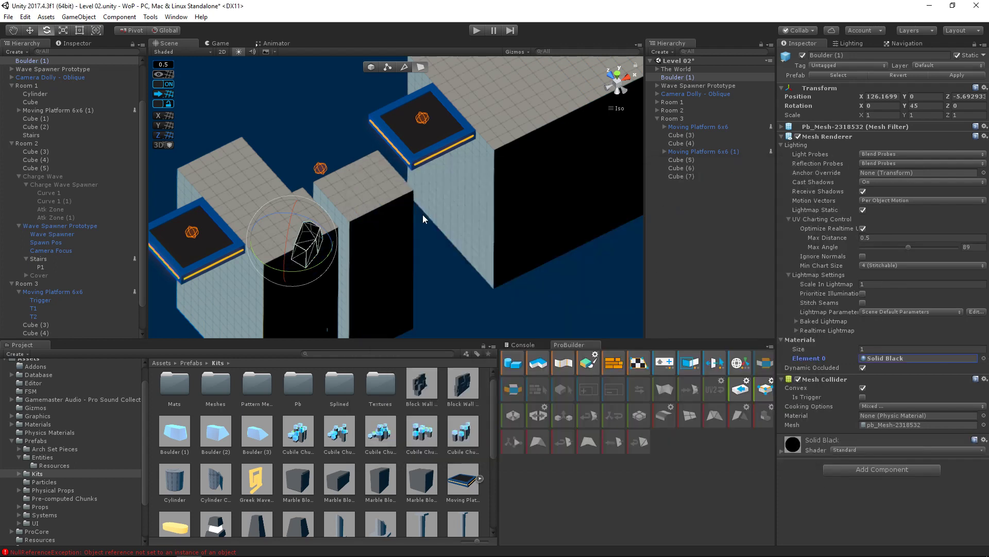
- Snap Boulder (1) to X 126, Z -7 on the block's front edge, check it through the game camera and rotate it to Y 60
{"action": "left_click_drag", "start_coordinate": [550, 183], "coordinate": [489, 188], "text": "alt"}
{"action": "key", "text": "w"}
{"action": "left_click_drag", "start_coordinate": [246, 164], "coordinate": [227, 157], "text": "ctrl"}
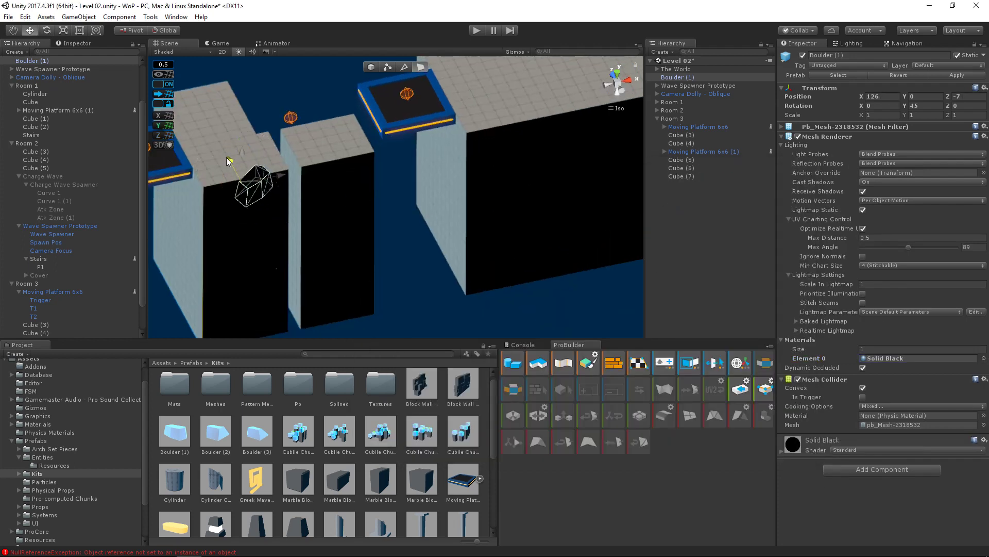
{"action": "left_click", "coordinate": [221, 43]}
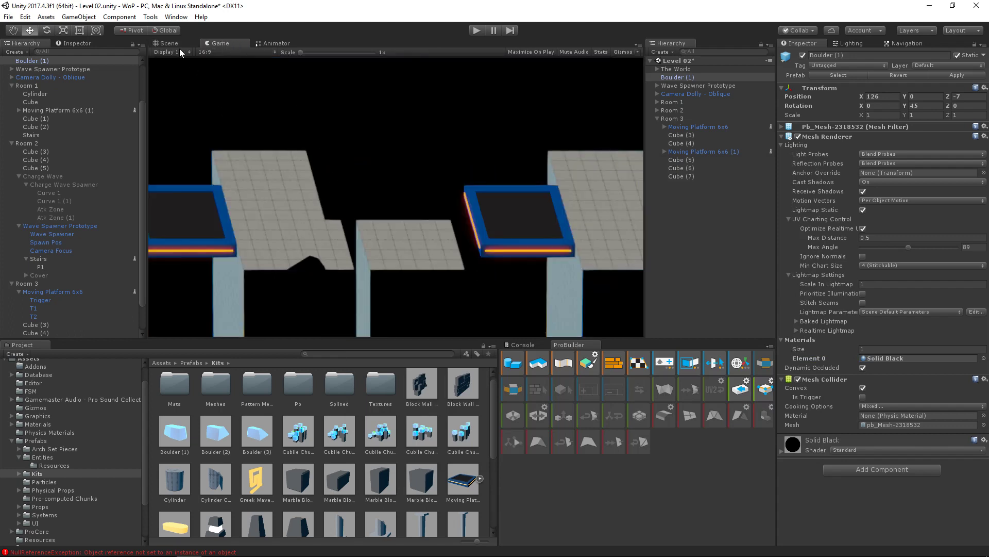
{"action": "left_click", "coordinate": [172, 44]}
{"action": "key", "text": "e"}
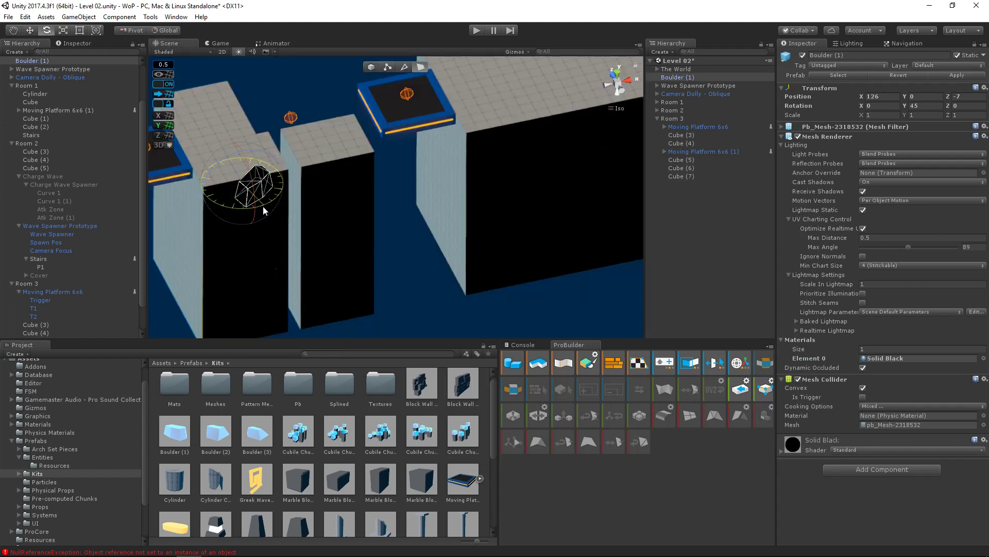
{"action": "left_click_drag", "start_coordinate": [264, 211], "coordinate": [305, 175], "text": "ctrl"}
- Duplicate the boulder to X 128, scale the copy to Y 1.46 and Z 0.45, and check the edge through the game camera
{"action": "key", "text": "w"}
{"action": "key", "text": "ctrl+d"}
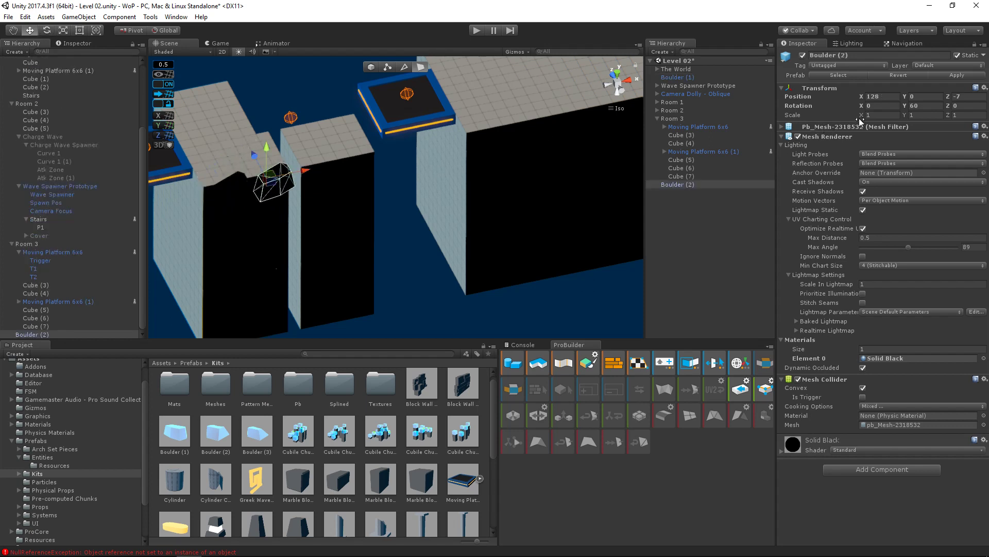
{"action": "mouse_move", "coordinate": [861, 114]}
{"action": "left_mouse_down"}
{"action": "mouse_move", "coordinate": [849, 114]}
{"action": "mouse_move", "coordinate": [860, 115]}
{"action": "left_mouse_up"}
{"action": "left_click_drag", "start_coordinate": [946, 118], "coordinate": [922, 116]}
{"action": "left_click", "coordinate": [219, 44]}
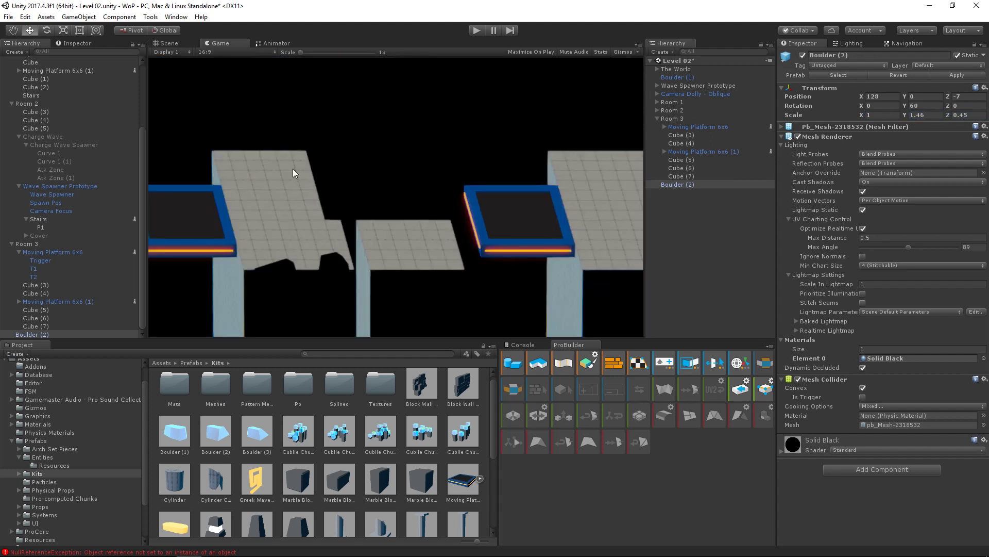
{"action": "left_click", "coordinate": [169, 43]}
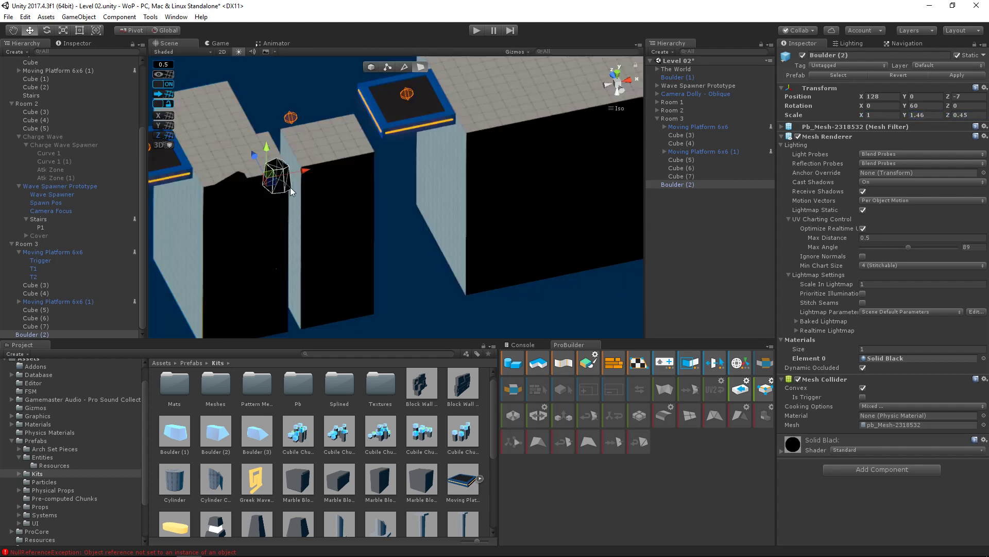
- Move Boulder (1) to X 124.5, Z -5.5 on the block's front edge and check it through the game camera
{"action": "left_click", "coordinate": [231, 184]}
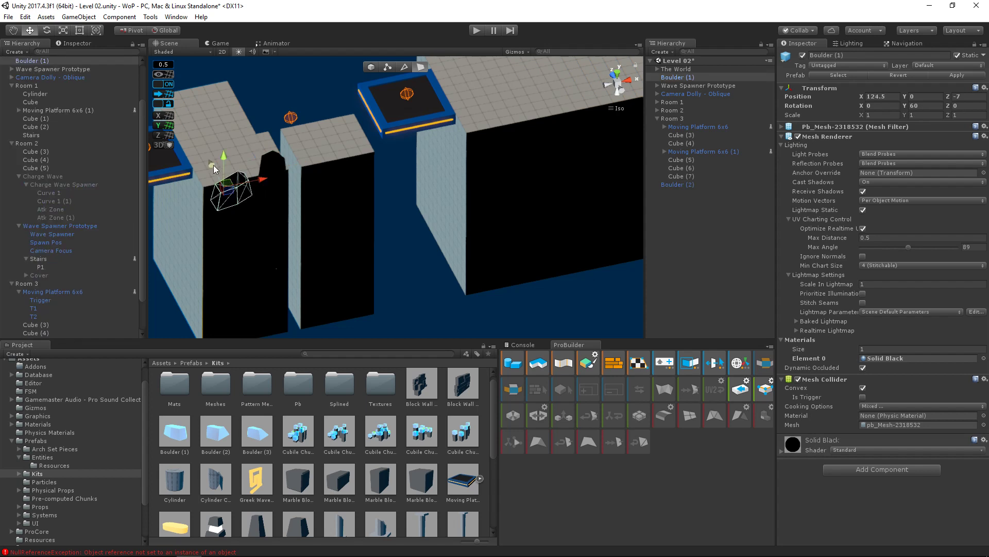
{"action": "left_click_drag", "start_coordinate": [212, 160], "coordinate": [200, 143]}
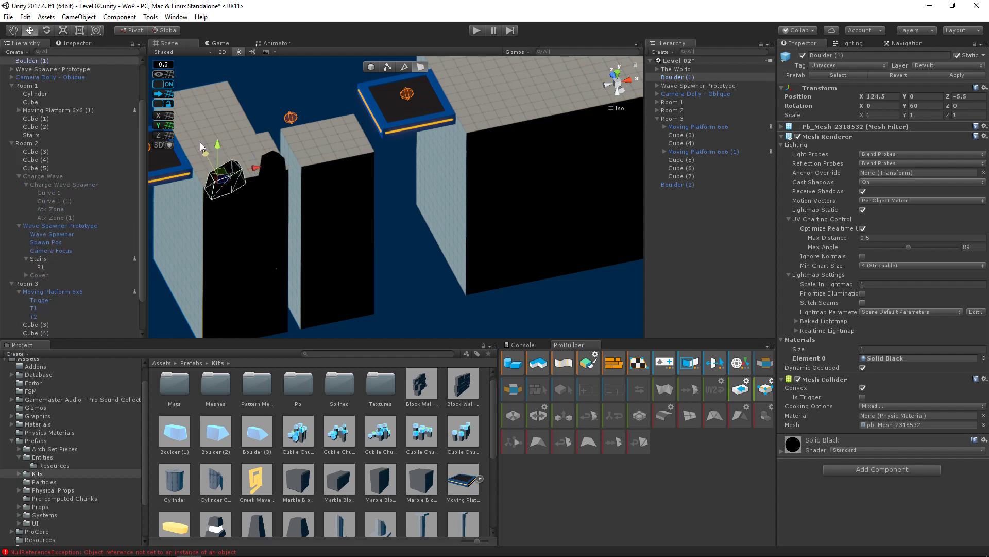
{"action": "left_click", "coordinate": [220, 43]}
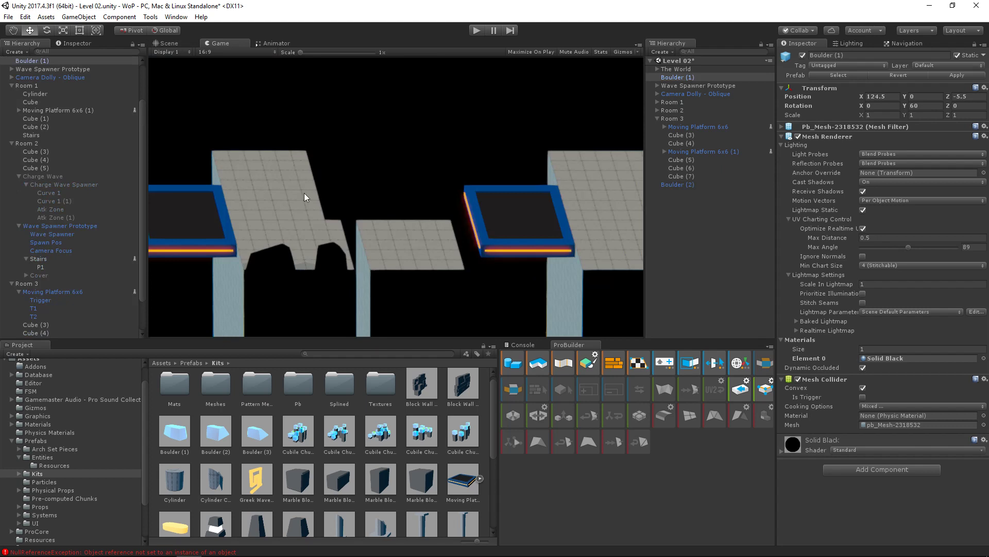
{"action": "left_click", "coordinate": [173, 42]}
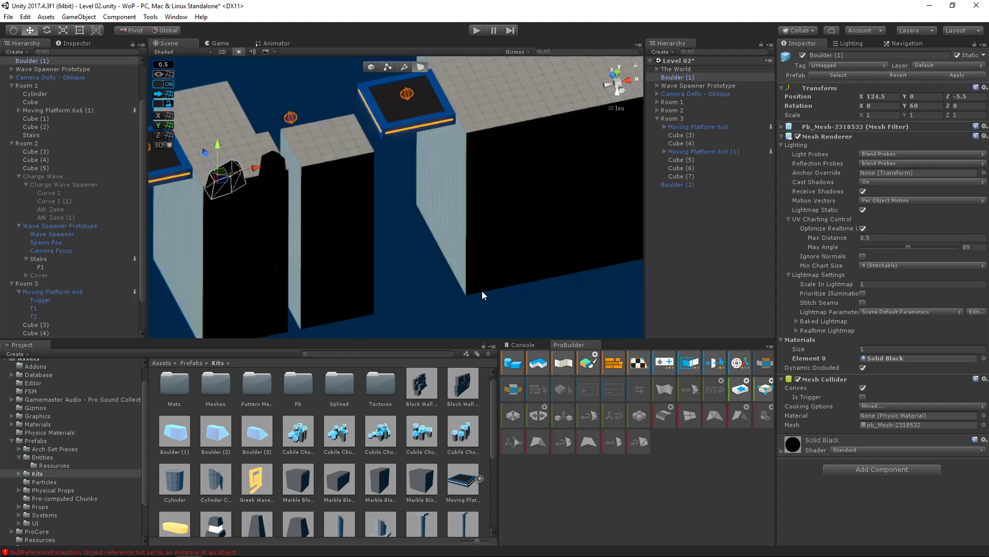
- Try a Boulder (3) prefab from the Kits folder on the block beside the first moving platform and remove it
{"action": "scroll", "coordinate": [483, 294], "scroll_direction": "down", "scroll_amount": 2}
{"action": "left_click_drag", "start_coordinate": [339, 215], "coordinate": [318, 201]}
{"action": "key", "text": "Delete"}
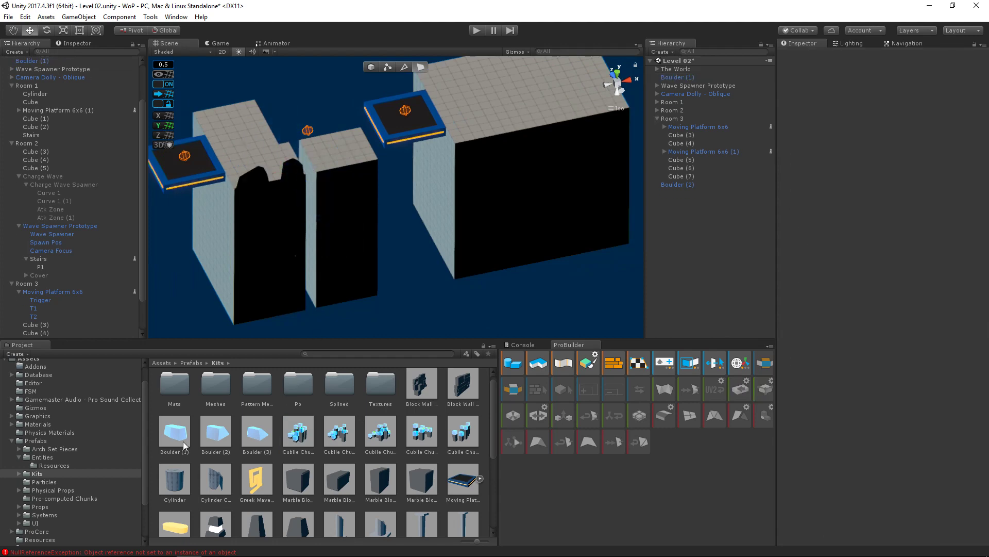
{"action": "left_click_drag", "start_coordinate": [257, 432], "coordinate": [190, 173]}
{"action": "key", "text": "e"}
{"action": "left_click", "coordinate": [220, 44]}
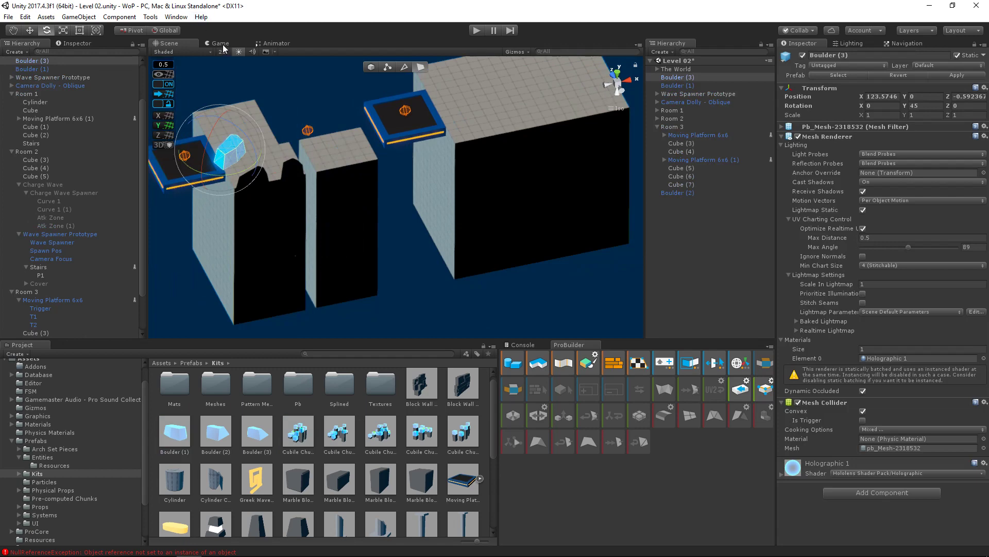
{"action": "left_click", "coordinate": [176, 44]}
{"action": "key", "text": "Delete"}
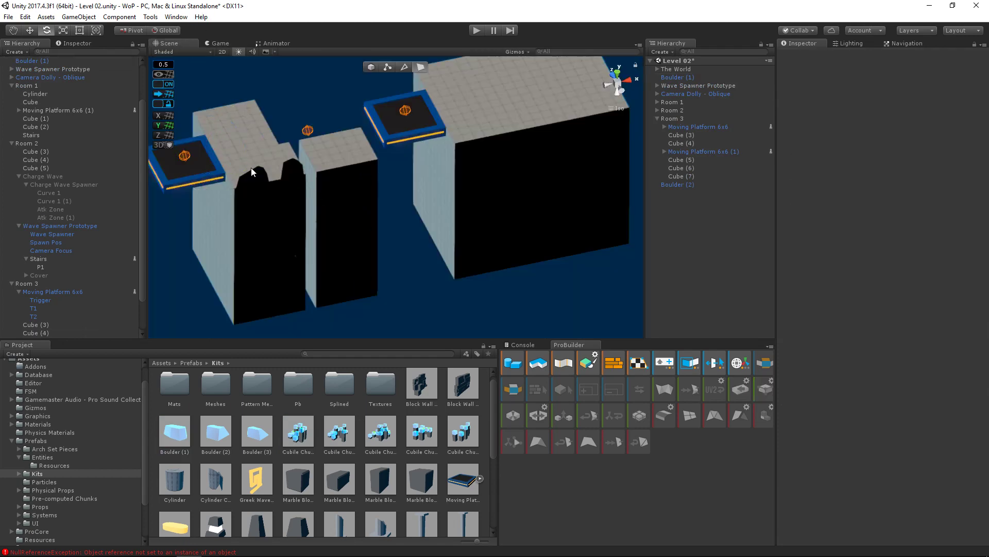
- Delete both black boulders from the block's front edge
{"action": "left_click", "coordinate": [252, 173]}
{"action": "key", "text": "Delete"}
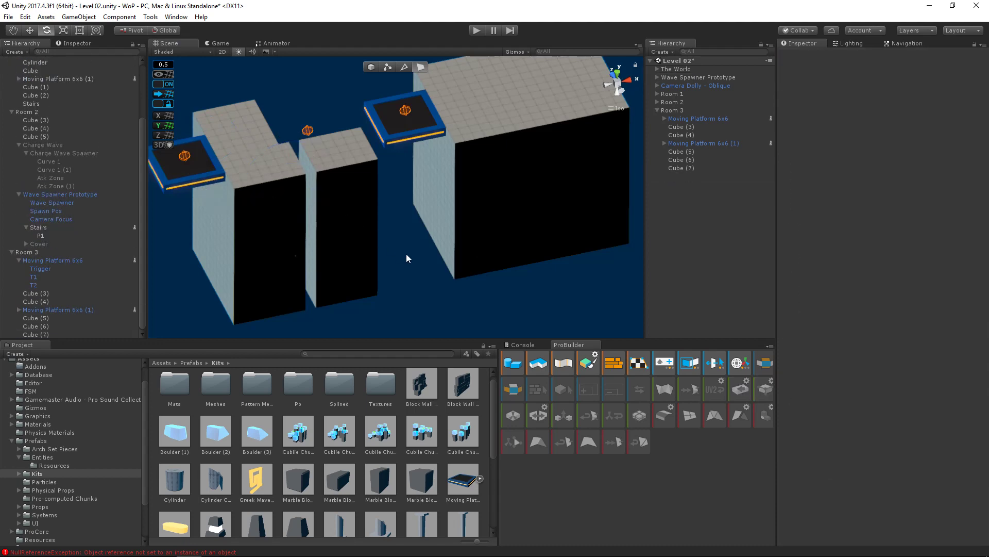
- Try deleting the Cube (6) and Cube (7) blocks from Room 3 and undo the deletions
{"action": "left_click", "coordinate": [351, 167]}
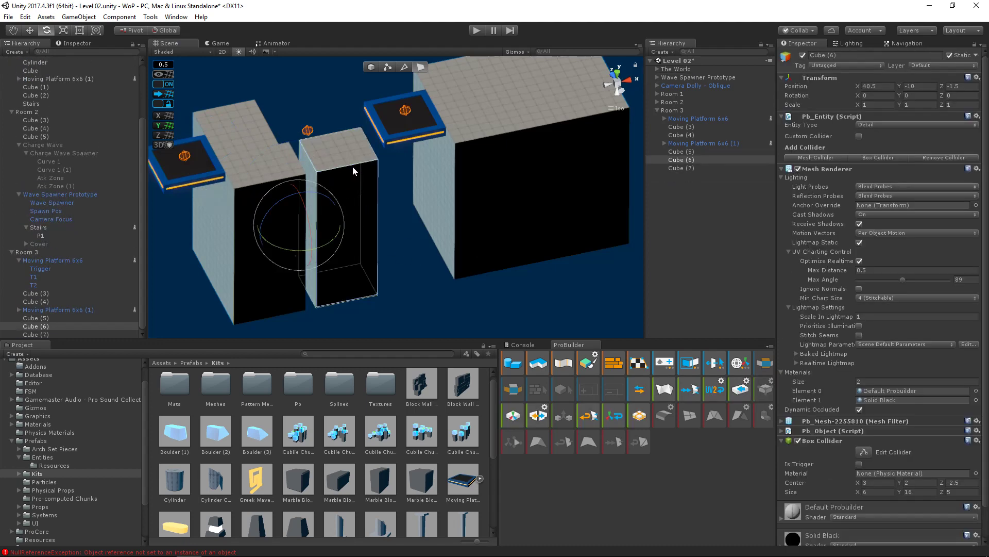
{"action": "key", "text": "Delete"}
{"action": "left_click", "coordinate": [288, 161]}
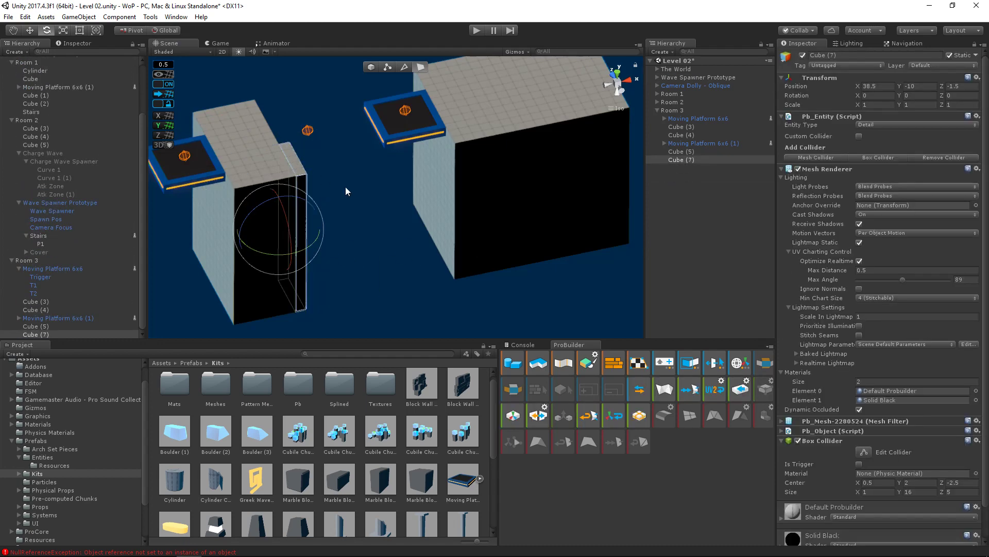
{"action": "key", "text": "Delete"}
{"action": "left_click_drag", "start_coordinate": [378, 211], "coordinate": [445, 275], "text": "alt"}
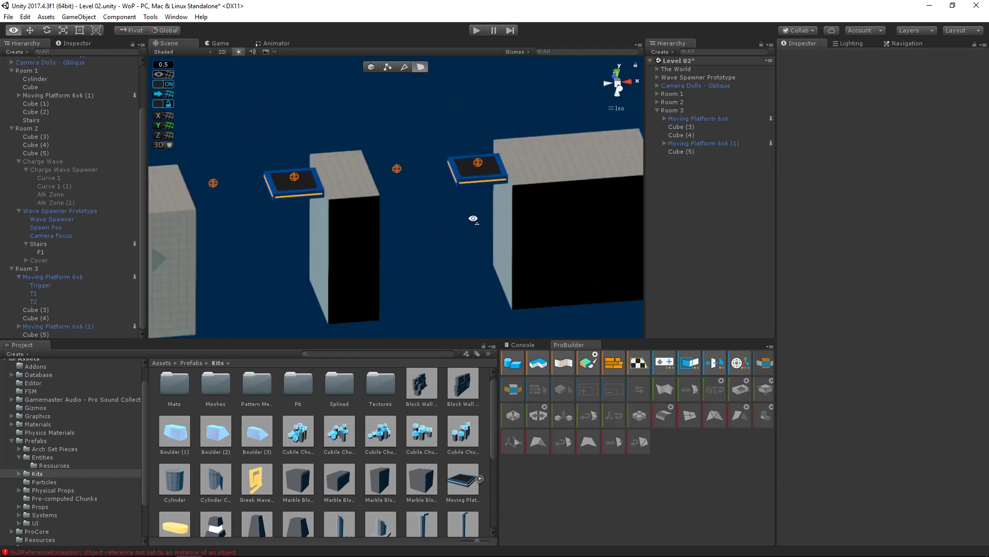
{"action": "key", "text": "ctrl+z"}
{"action": "key", "text": "ctrl+z"}
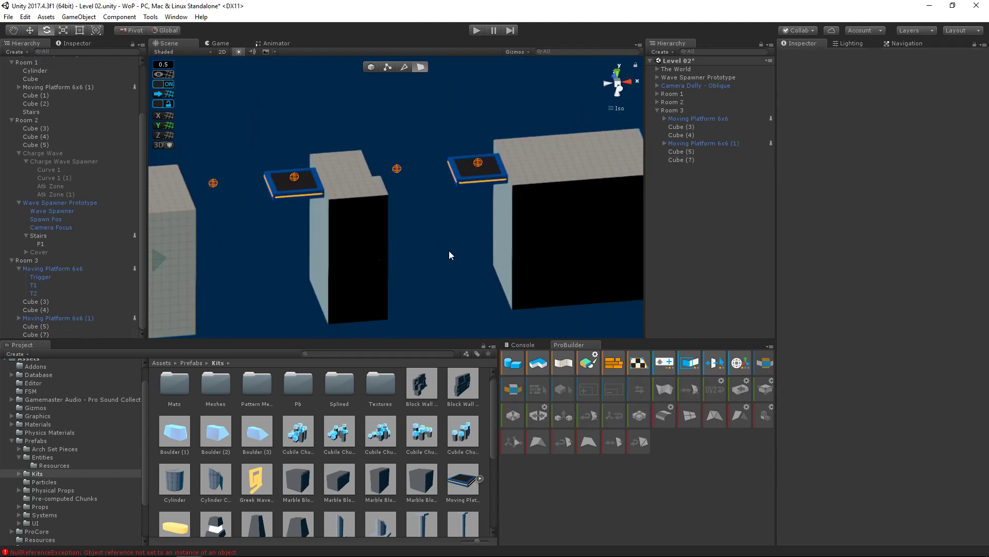
{"action": "key", "text": "ctrl+z"}
- Move Cube (6) along the X axis to X 43, toward the second moving platform
{"action": "left_click_drag", "start_coordinate": [445, 254], "coordinate": [456, 215], "text": "alt"}
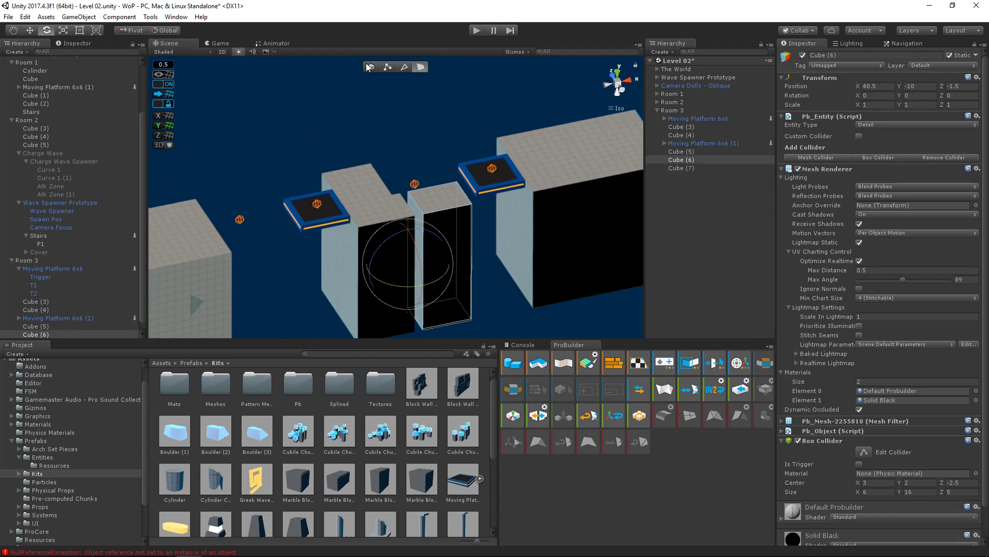
{"action": "key", "text": "w"}
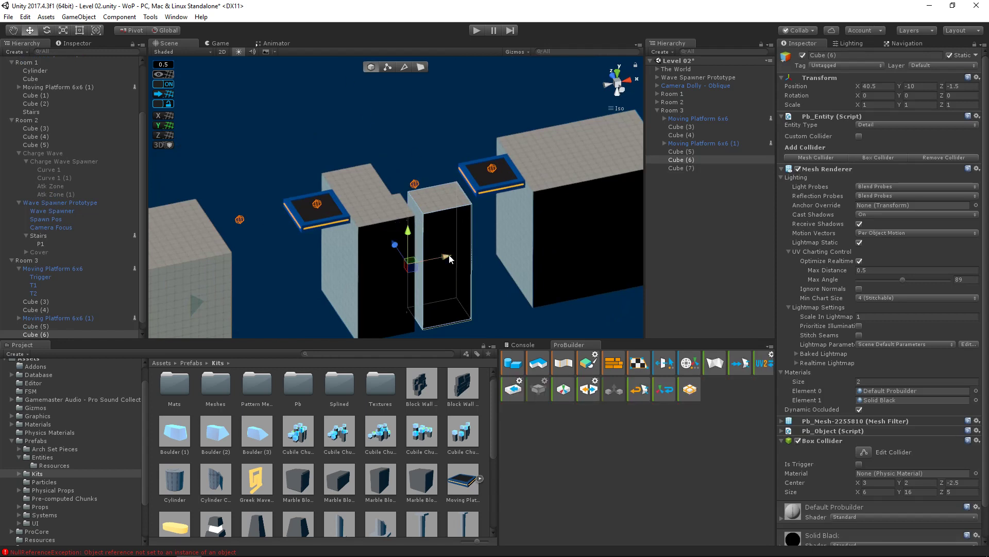
{"action": "left_click_drag", "start_coordinate": [448, 259], "coordinate": [469, 252]}
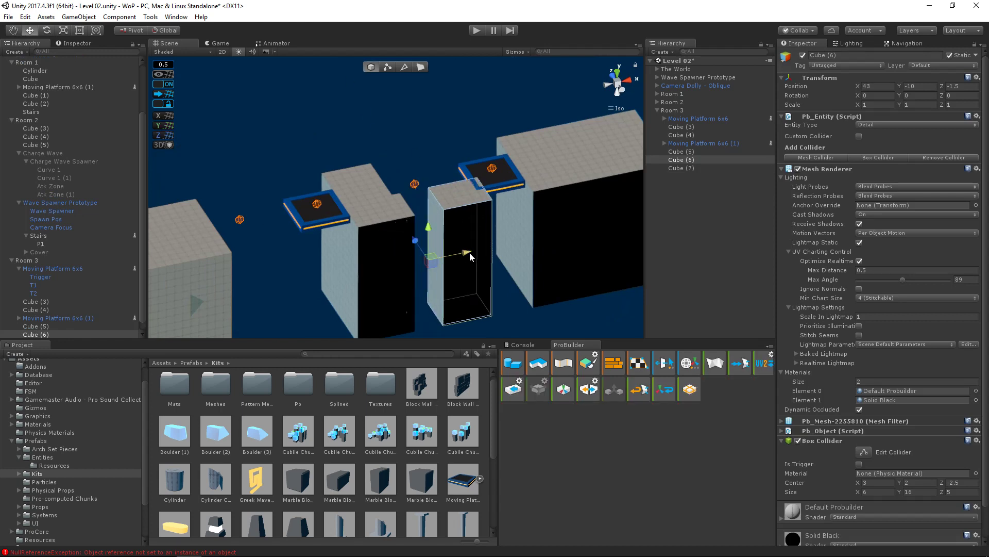
- Place a Water Simple prefab from the Prefabs folder among the Room 3 blocks at X 136, Y -3.5, Z -6.5 and check it through the game camera
{"action": "left_click", "coordinate": [51, 442]}
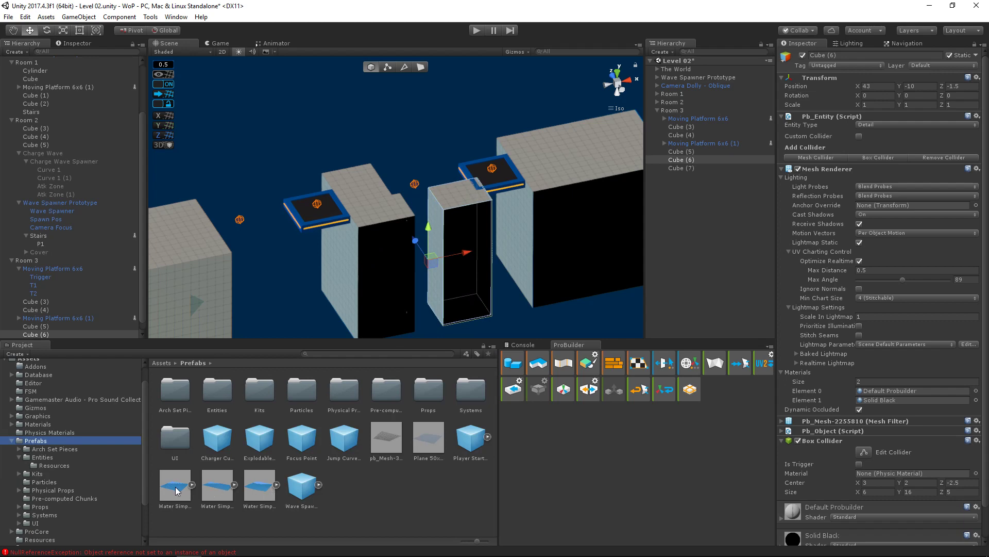
{"action": "left_click_drag", "start_coordinate": [178, 490], "coordinate": [475, 195]}
{"action": "left_click", "coordinate": [222, 43]}
{"action": "left_click", "coordinate": [166, 43]}
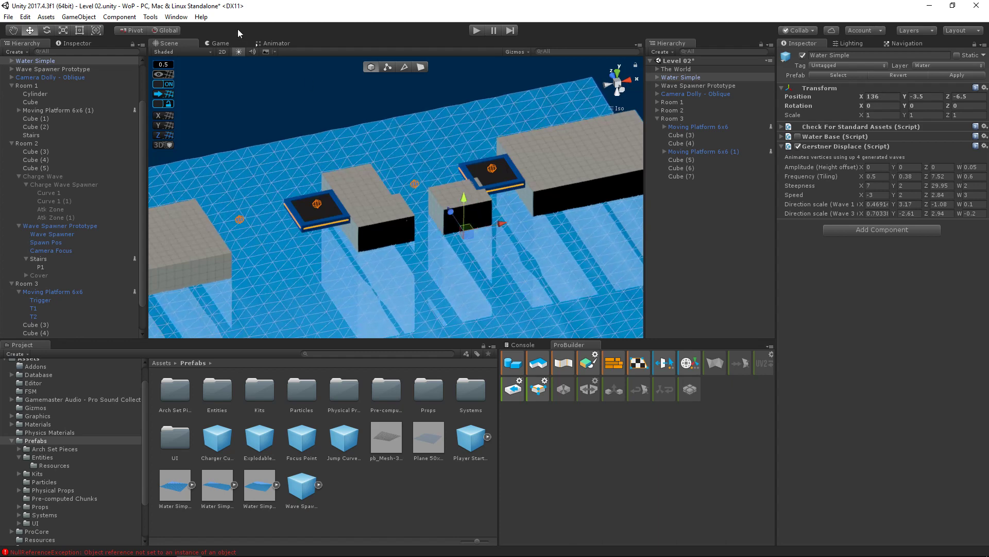
{"action": "left_click", "coordinate": [213, 44]}
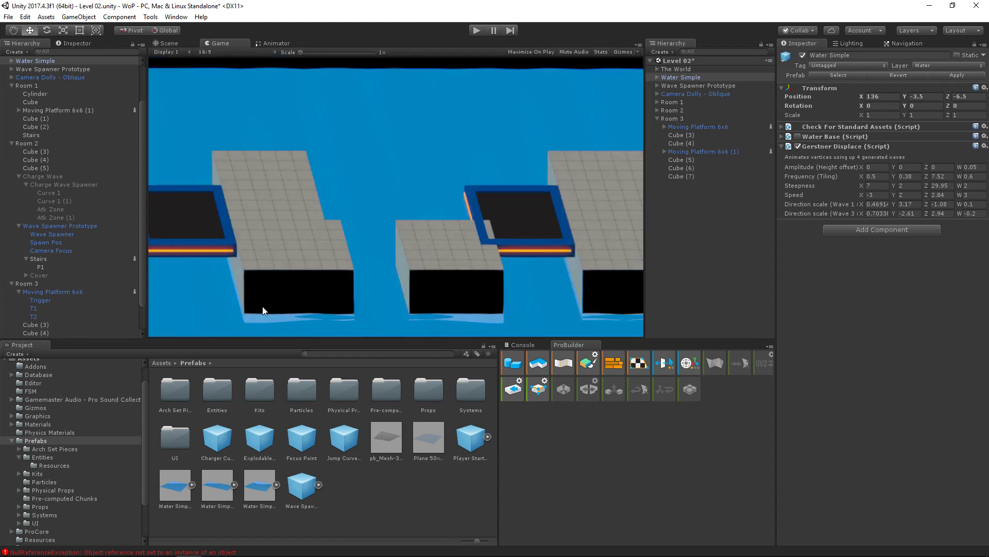
{"action": "left_click", "coordinate": [174, 44]}
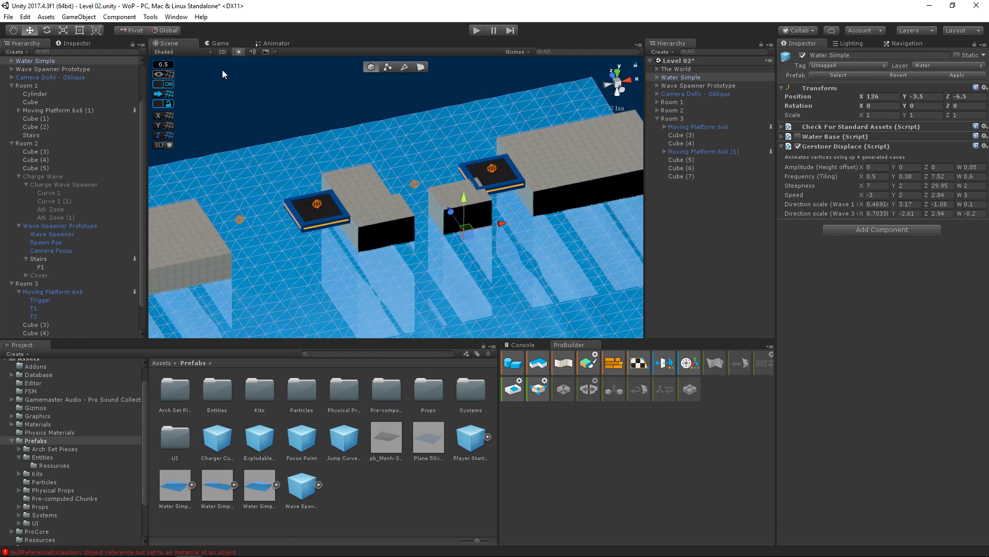
{"action": "left_click", "coordinate": [220, 43]}
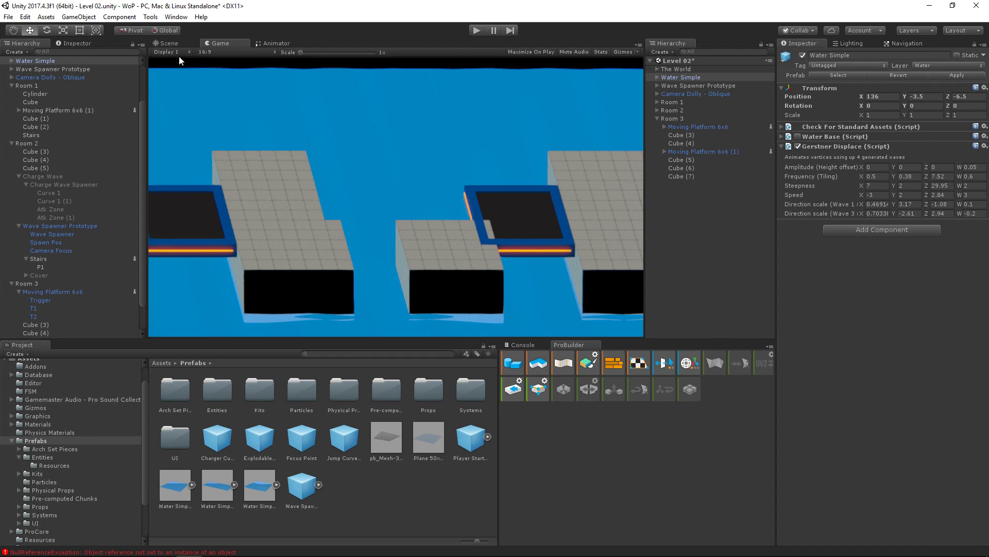
{"action": "left_click", "coordinate": [170, 43]}
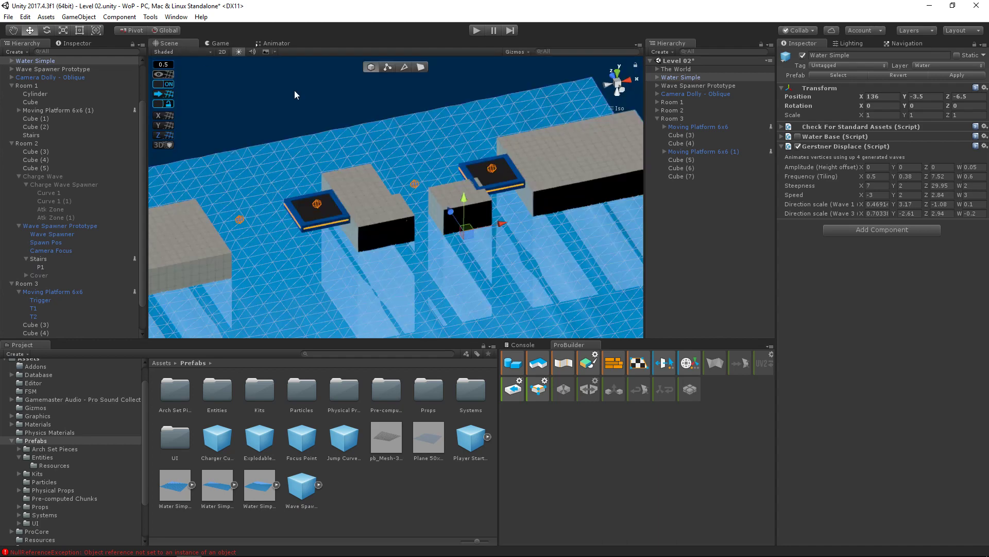
- Move Cube (6) back to Z 17.5 behind the other blocks and deactivate the Water Simple object
{"action": "left_click", "coordinate": [448, 196]}
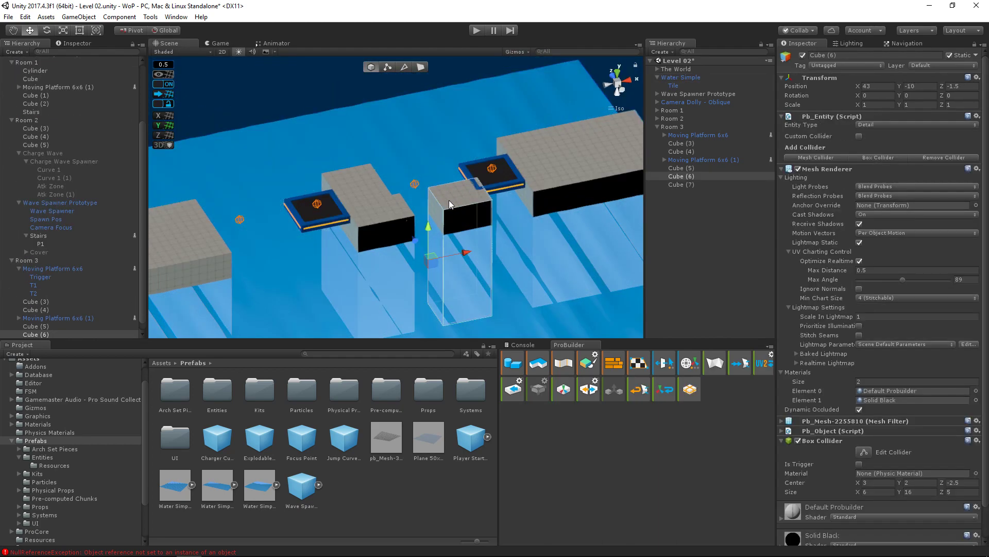
{"action": "left_click_drag", "start_coordinate": [427, 247], "coordinate": [361, 152]}
{"action": "left_click", "coordinate": [681, 77]}
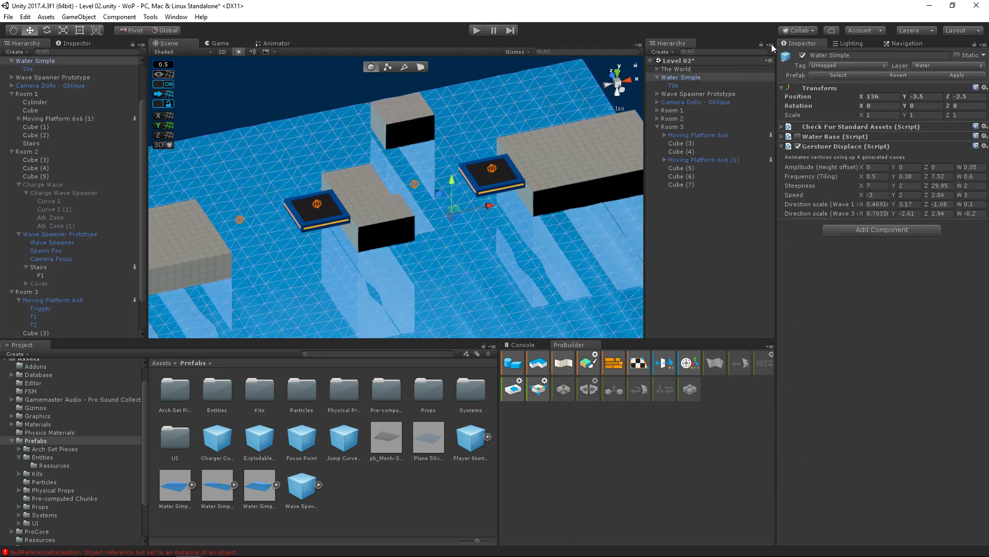
{"action": "left_click", "coordinate": [802, 55]}
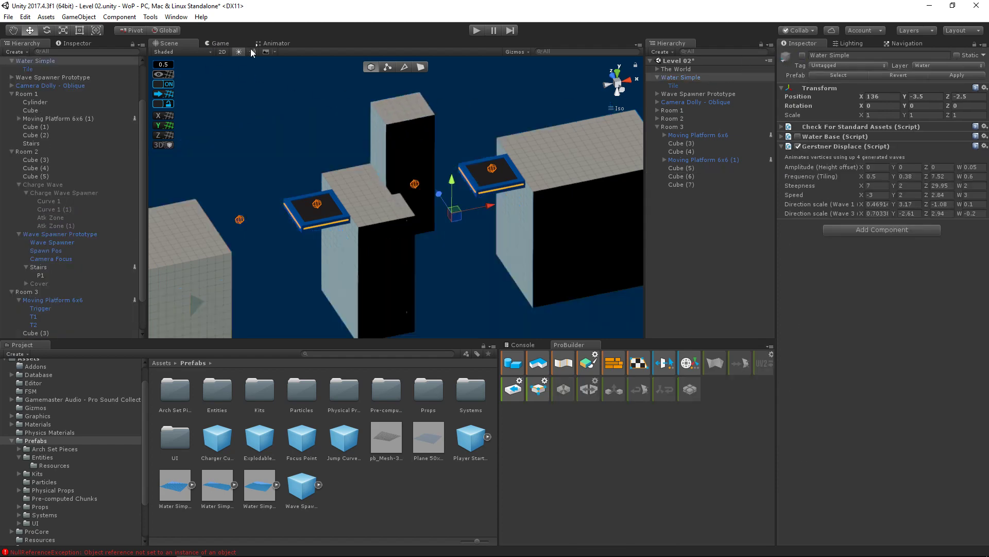
- Apply the Default_Prototype material to all of Cube (6) from the Surfaces material palette
{"action": "left_click", "coordinate": [413, 143]}
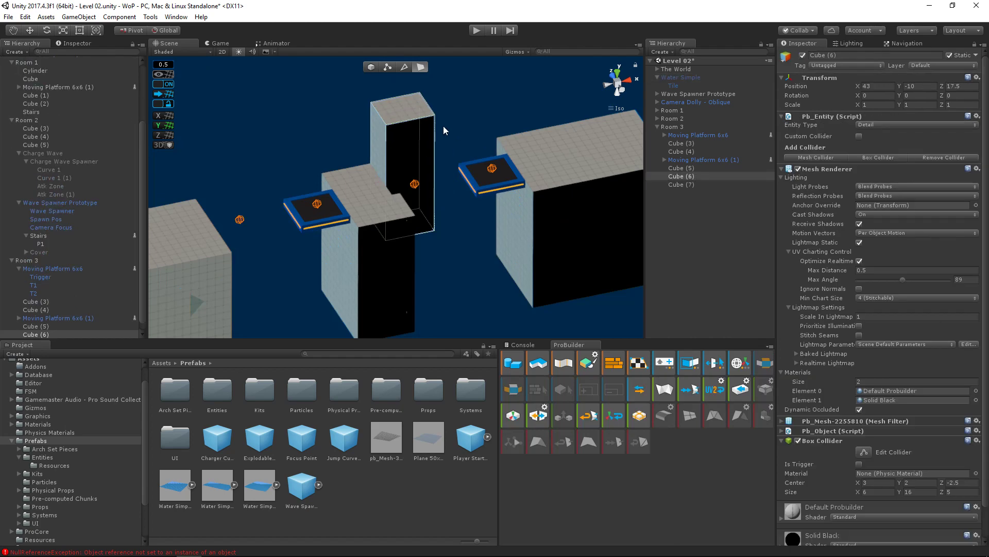
{"action": "left_click", "coordinate": [370, 69]}
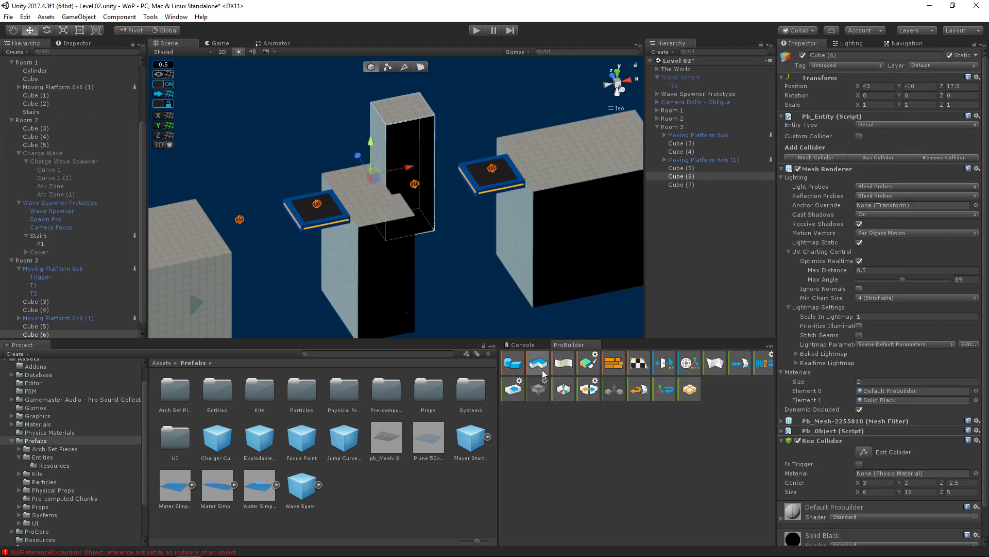
{"action": "left_click", "coordinate": [612, 365]}
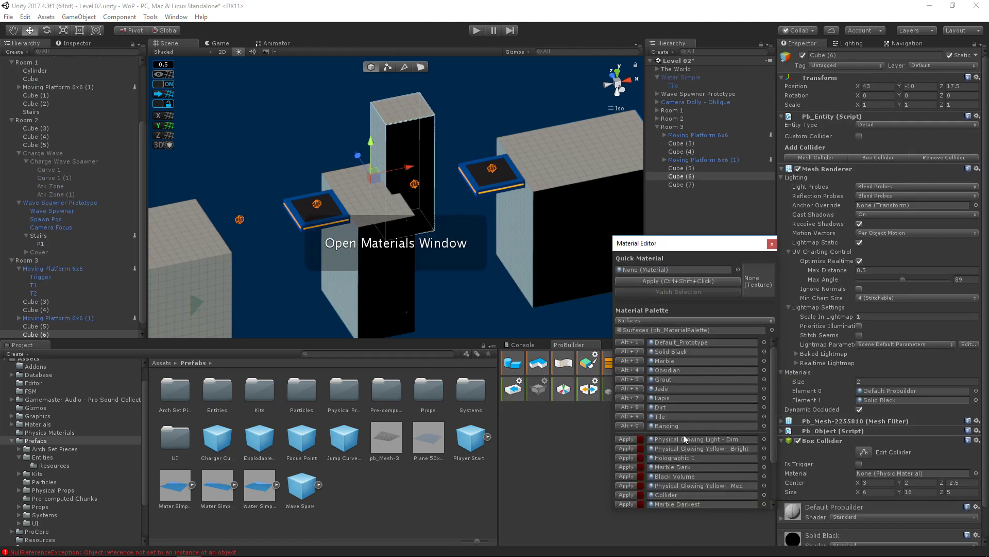
{"action": "left_click", "coordinate": [632, 343]}
{"action": "left_click", "coordinate": [772, 243]}
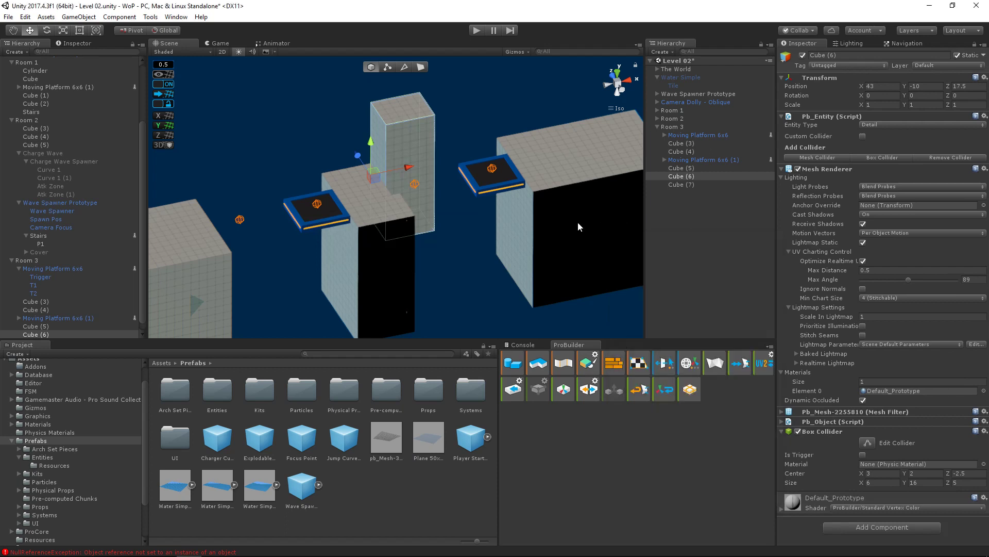
- Apply the Default_Prototype material to Cube (4) and Cube (5) together
{"action": "left_click", "coordinate": [577, 222]}
{"action": "left_click", "coordinate": [378, 273], "text": "shift"}
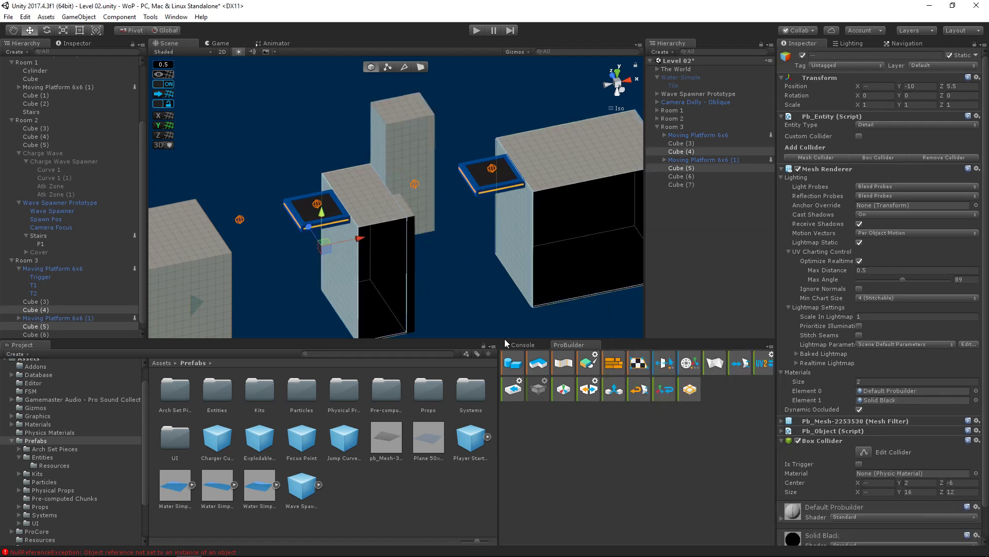
{"action": "left_click", "coordinate": [613, 363]}
{"action": "left_click", "coordinate": [629, 343]}
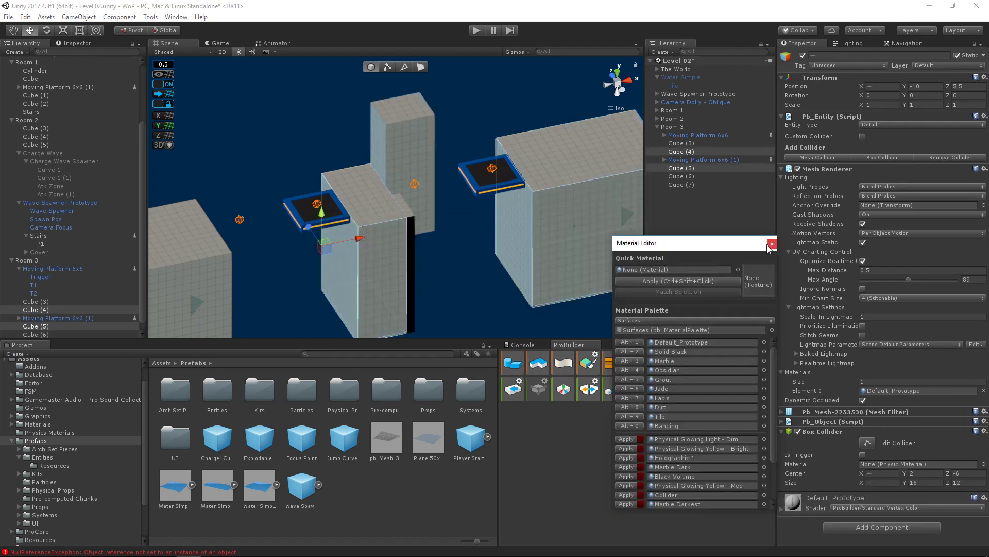
{"action": "left_click", "coordinate": [770, 244]}
- Delete the narrow Cube (7) strip with the black front beside the first moving platform's block
{"action": "left_click_drag", "start_coordinate": [577, 248], "coordinate": [372, 242], "text": "alt"}
{"action": "left_click", "coordinate": [365, 246]}
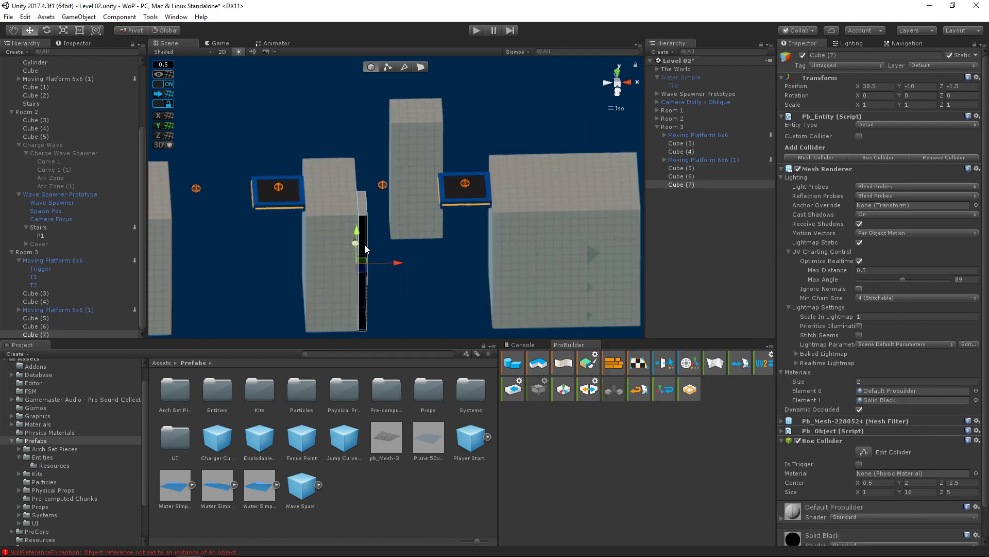
{"action": "key", "text": "Delete"}
- Pull Cube (6)'s bottom face down until the block is 39 units tall, checking the block through the game camera
{"action": "left_click", "coordinate": [227, 44]}
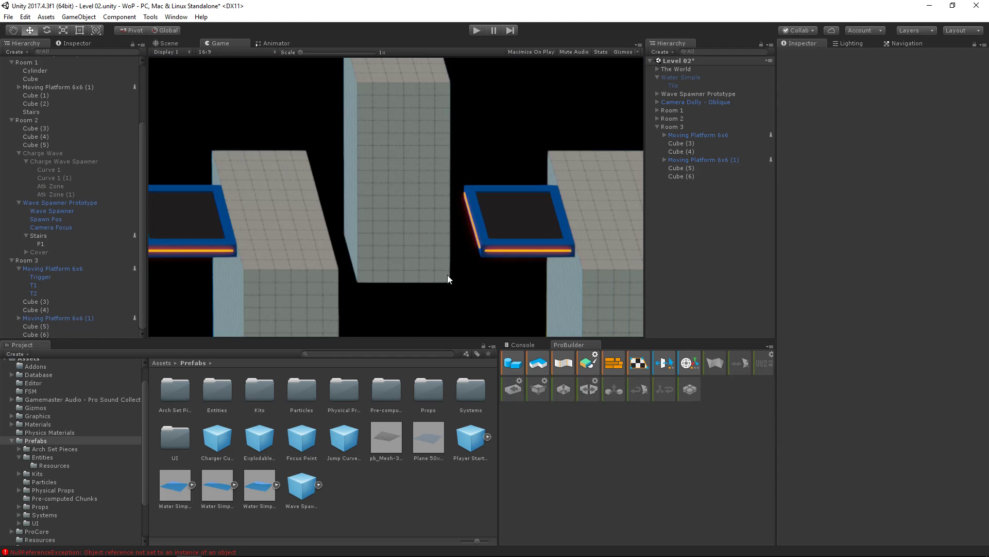
{"action": "left_click", "coordinate": [170, 44]}
{"action": "left_click_drag", "start_coordinate": [391, 170], "coordinate": [455, 142], "text": "alt"}
{"action": "left_click", "coordinate": [410, 260]}
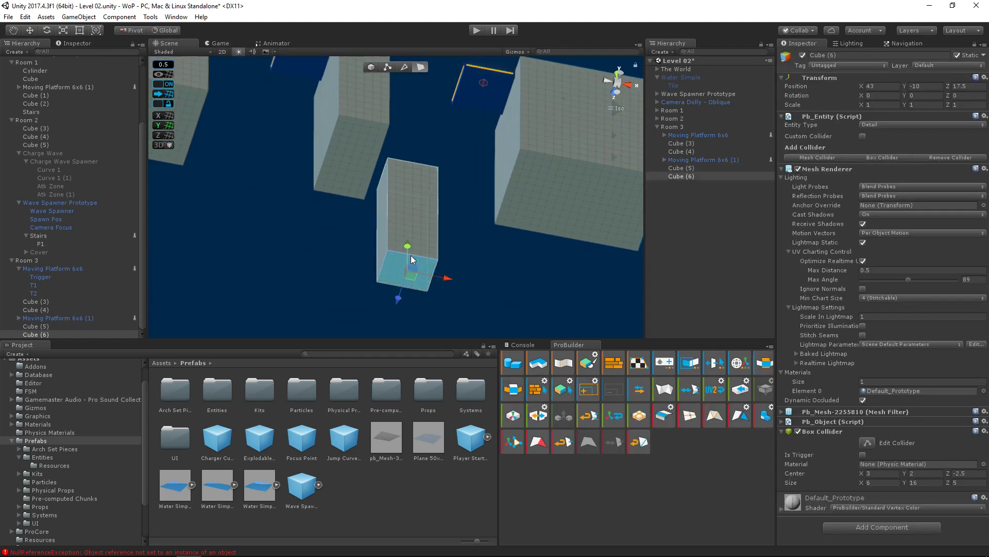
{"action": "left_click_drag", "start_coordinate": [411, 255], "coordinate": [422, 342]}
{"action": "left_click", "coordinate": [225, 44]}
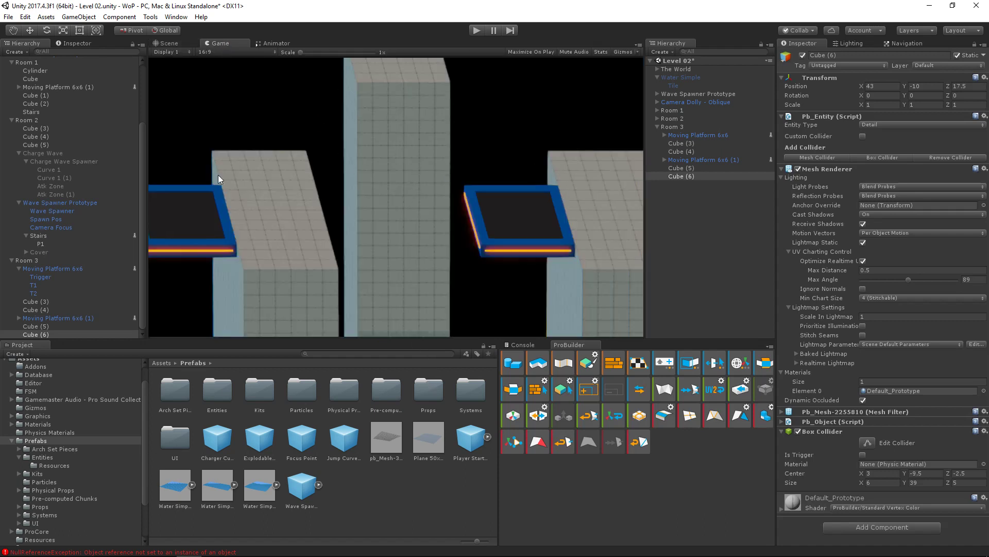
- Activate the Water Simple object and check the water around the Room 3 blocks in the scene and game camera
{"action": "left_click", "coordinate": [676, 78]}
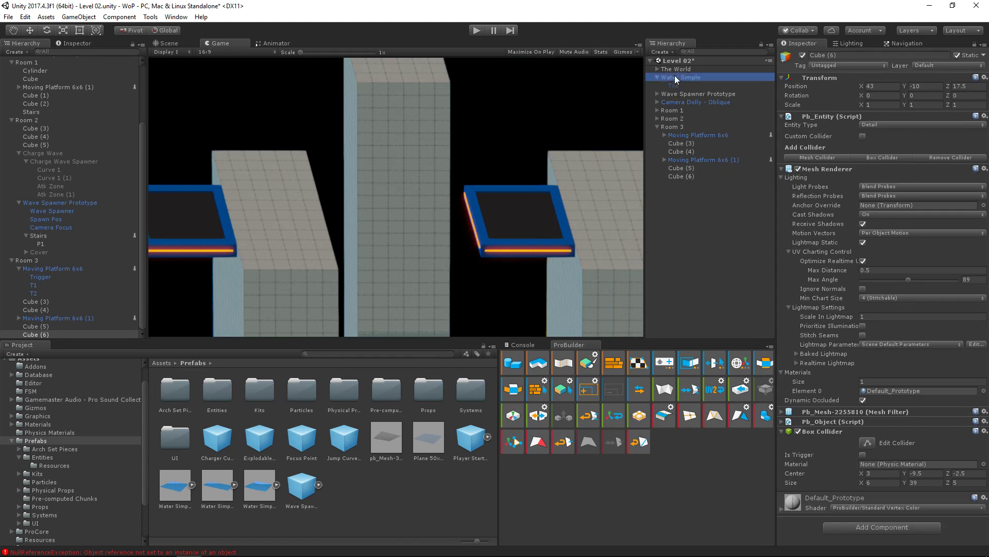
{"action": "left_click", "coordinate": [803, 55]}
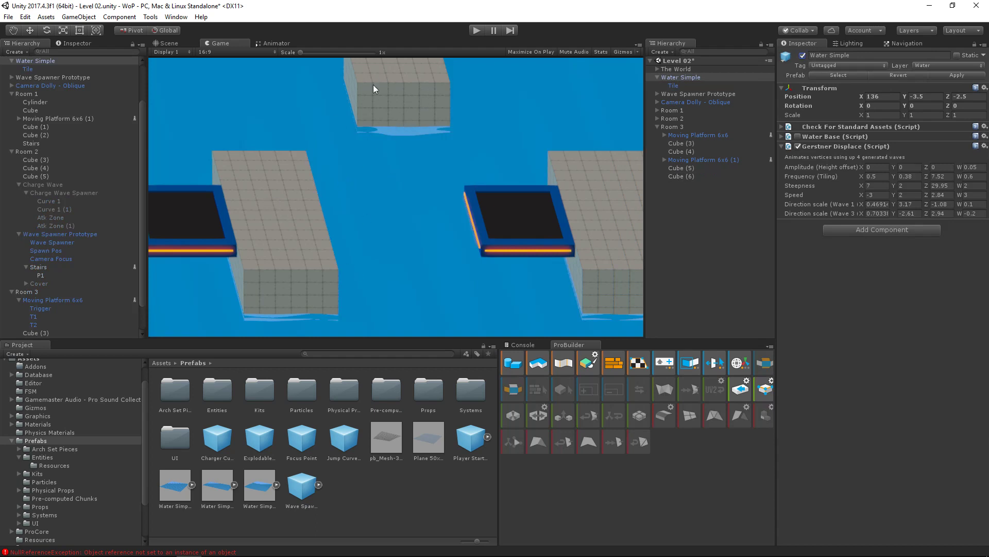
{"action": "left_click", "coordinate": [168, 43]}
{"action": "scroll", "coordinate": [329, 174], "scroll_direction": "down", "scroll_amount": 3}
{"action": "right_click_drag", "start_coordinate": [338, 172], "coordinate": [244, 59]}
{"action": "left_click", "coordinate": [221, 44]}
- Toggle the Water Simple object off and on repeatedly to compare the blocks with and without water in the game camera
{"action": "left_click", "coordinate": [803, 55]}
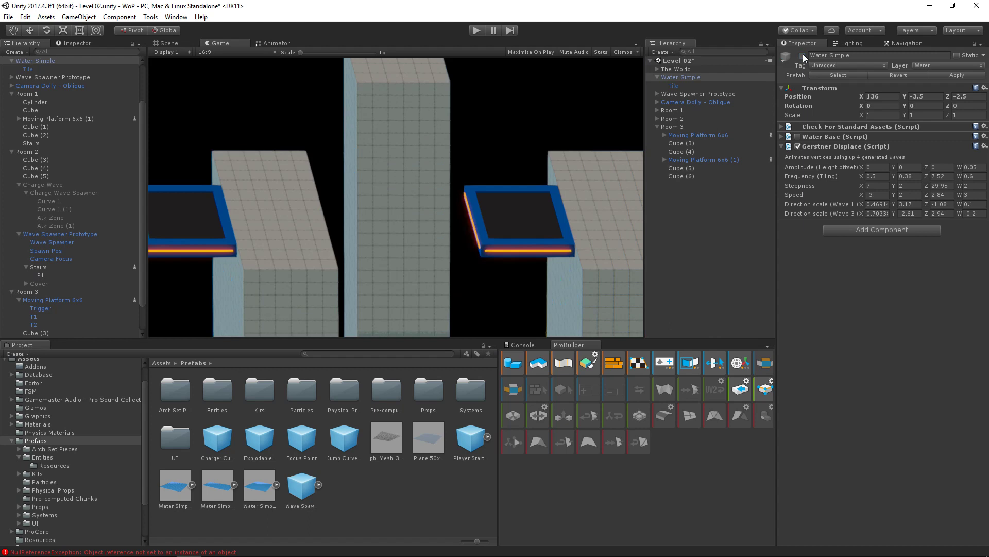
{"action": "left_click", "coordinate": [802, 55]}
{"action": "left_click", "coordinate": [802, 55]}
{"action": "left_click", "coordinate": [803, 55]}
{"action": "left_click", "coordinate": [803, 56]}
{"action": "left_click", "coordinate": [803, 55]}
- Try the Water Simple - Indoor prefab in open space beyond Room 3's last block, and delete it from the scene
{"action": "left_click", "coordinate": [168, 43]}
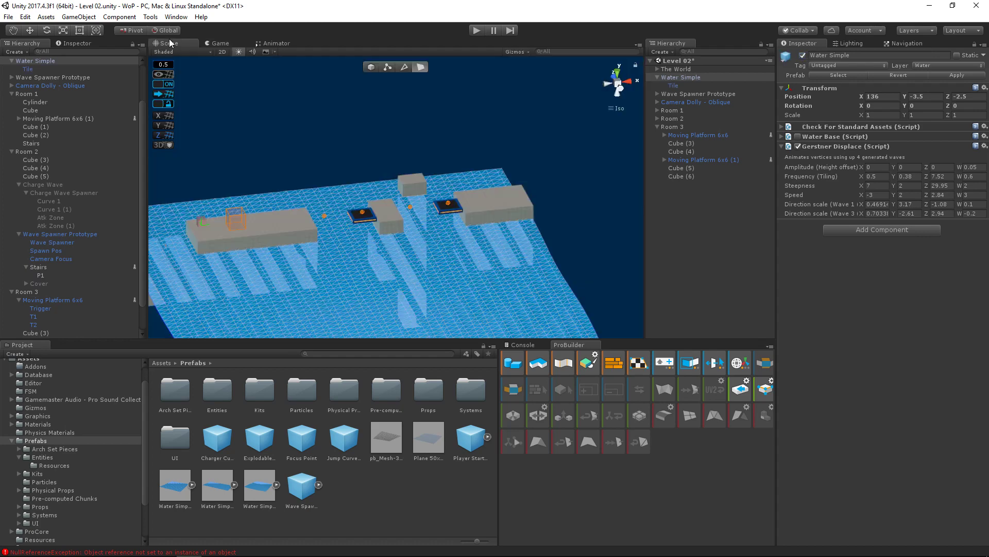
{"action": "scroll", "coordinate": [293, 260], "scroll_direction": "down", "scroll_amount": 5}
{"action": "scroll", "coordinate": [335, 259], "scroll_direction": "up", "scroll_amount": 8}
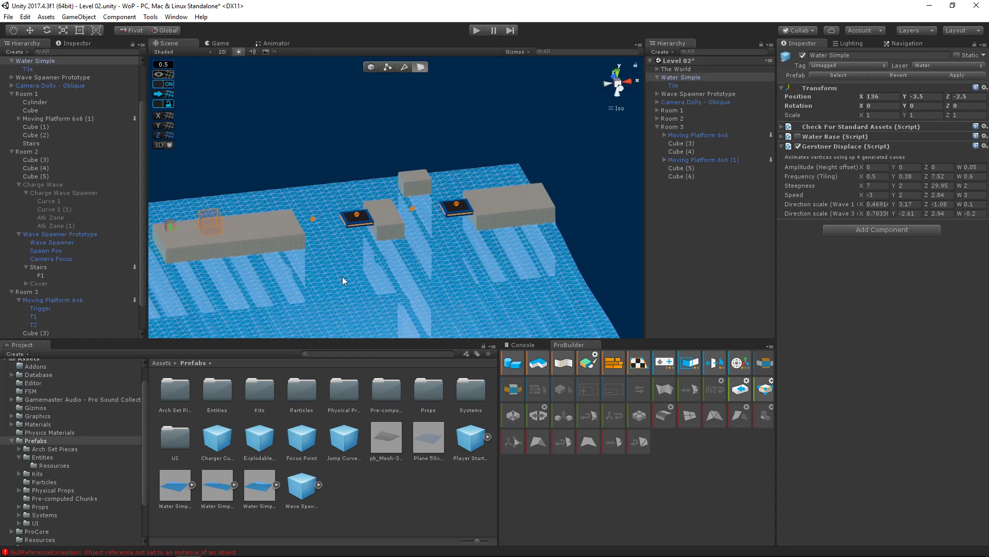
{"action": "left_click_drag", "start_coordinate": [259, 486], "coordinate": [604, 240]}
{"action": "scroll", "coordinate": [604, 239], "scroll_direction": "up", "scroll_amount": 8}
{"action": "middle_click_drag", "start_coordinate": [567, 268], "coordinate": [292, 249]}
{"action": "scroll", "coordinate": [330, 247], "scroll_direction": "up", "scroll_amount": 4}
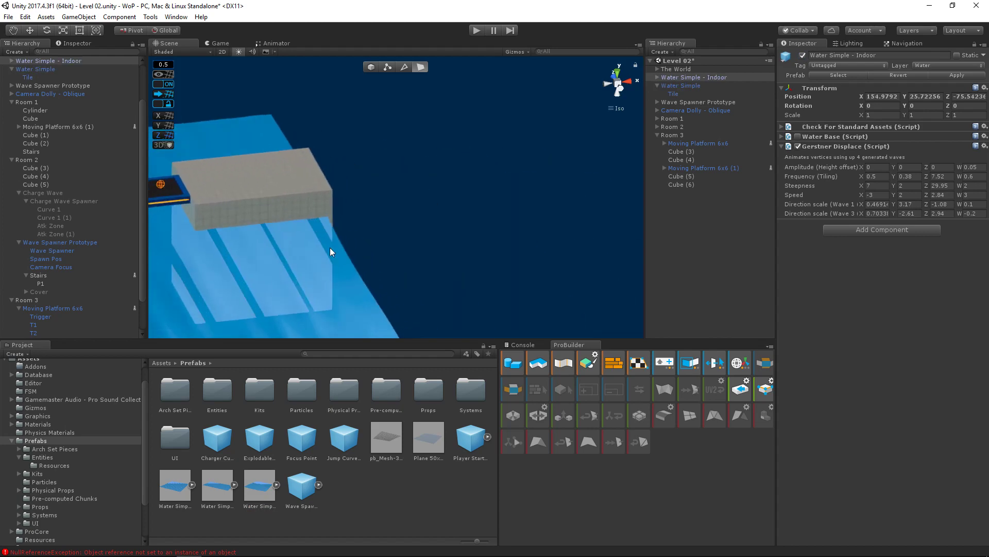
{"action": "scroll", "coordinate": [330, 247], "scroll_direction": "down", "scroll_amount": 7}
{"action": "left_click", "coordinate": [259, 485]}
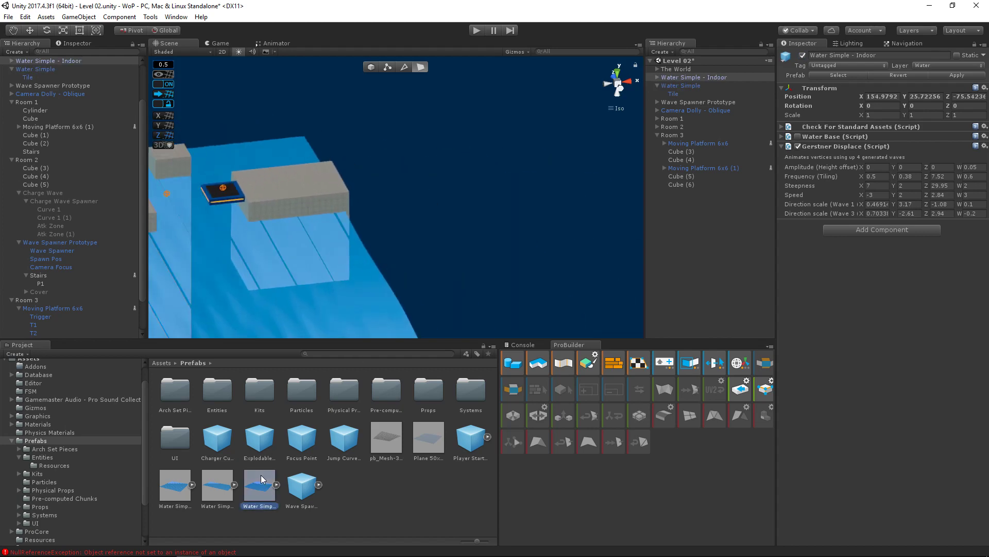
{"action": "left_click", "coordinate": [698, 78]}
{"action": "key", "text": "f"}
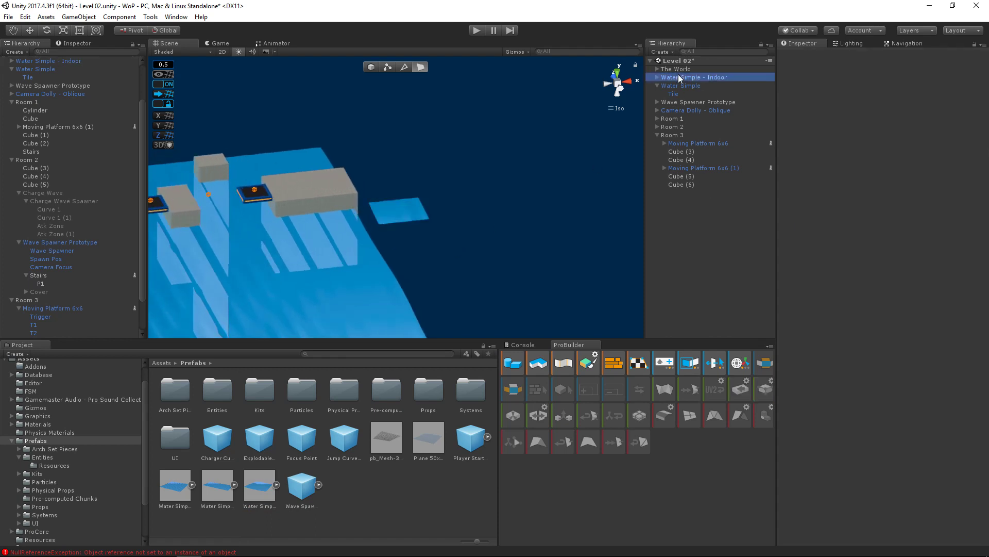
{"action": "key", "text": "Delete"}
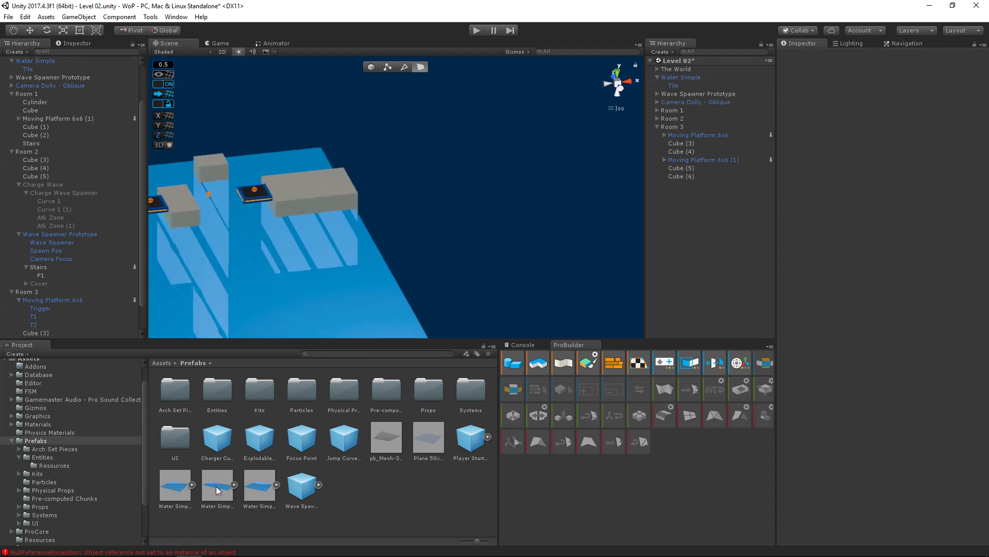
- Try the larger water prefab beyond Room 3 with its Tile's Z scale set to 1, and delete it from the scene
{"action": "left_click_drag", "start_coordinate": [215, 491], "coordinate": [510, 280]}
{"action": "scroll", "coordinate": [461, 266], "scroll_direction": "down", "scroll_amount": 7}
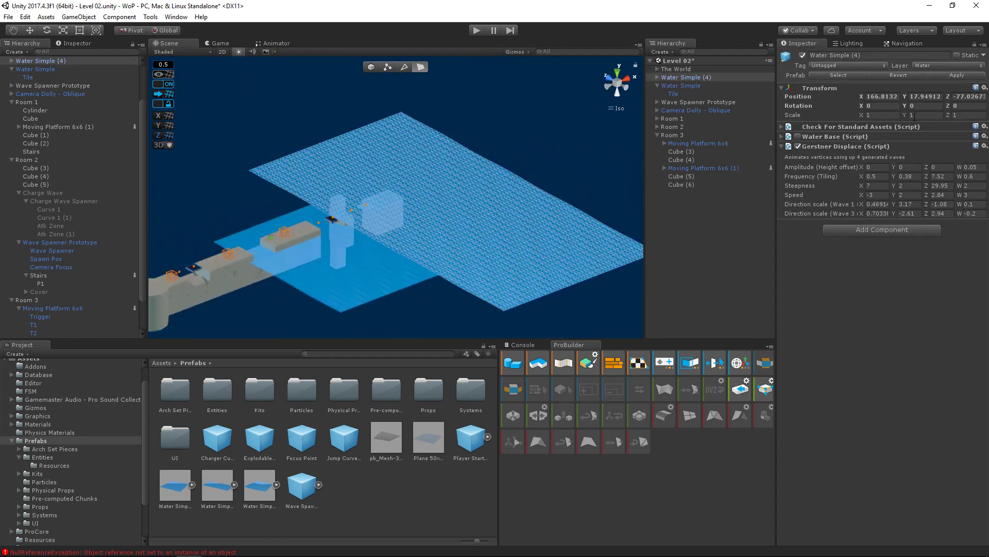
{"action": "left_click", "coordinate": [657, 77]}
{"action": "left_click", "coordinate": [676, 85]}
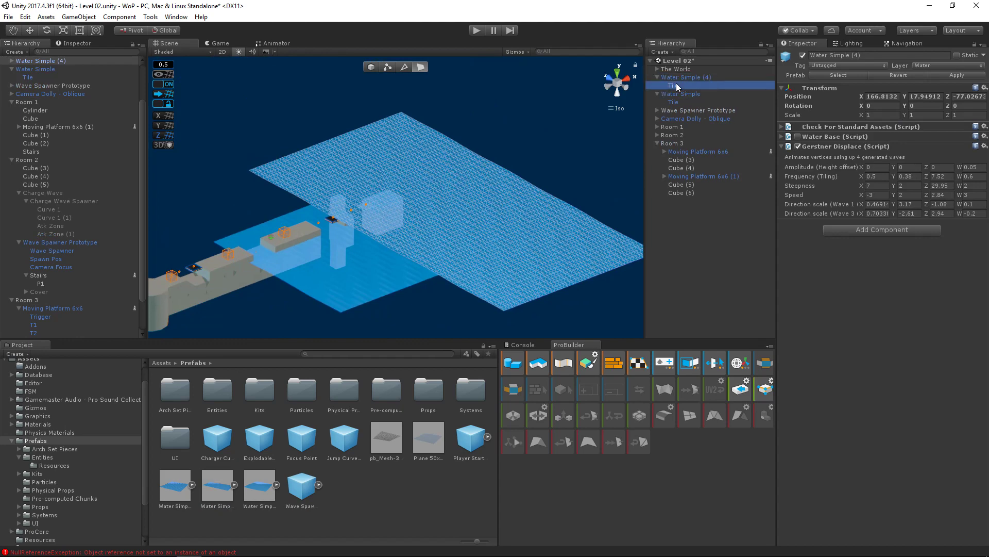
{"action": "left_click", "coordinate": [961, 115]}
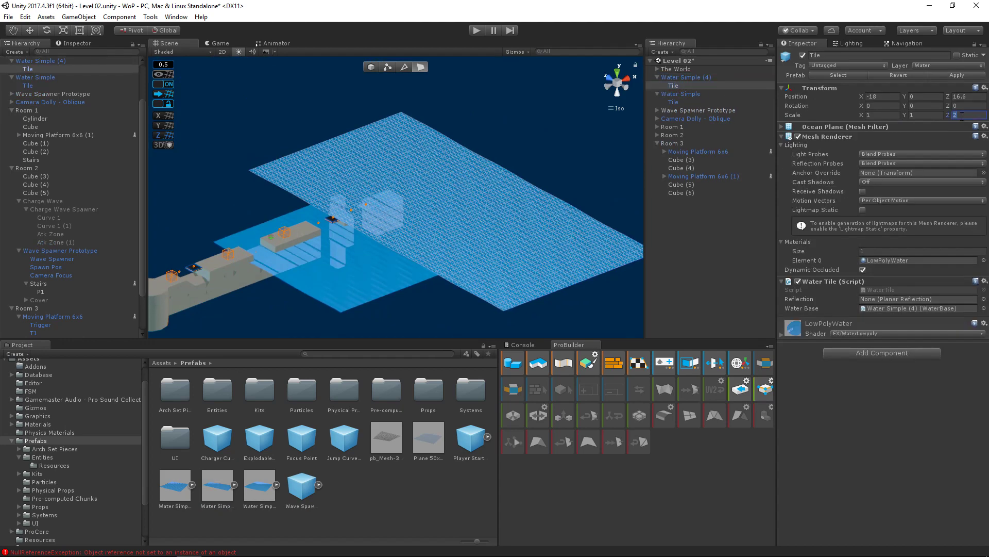
{"action": "type", "text": "1"}
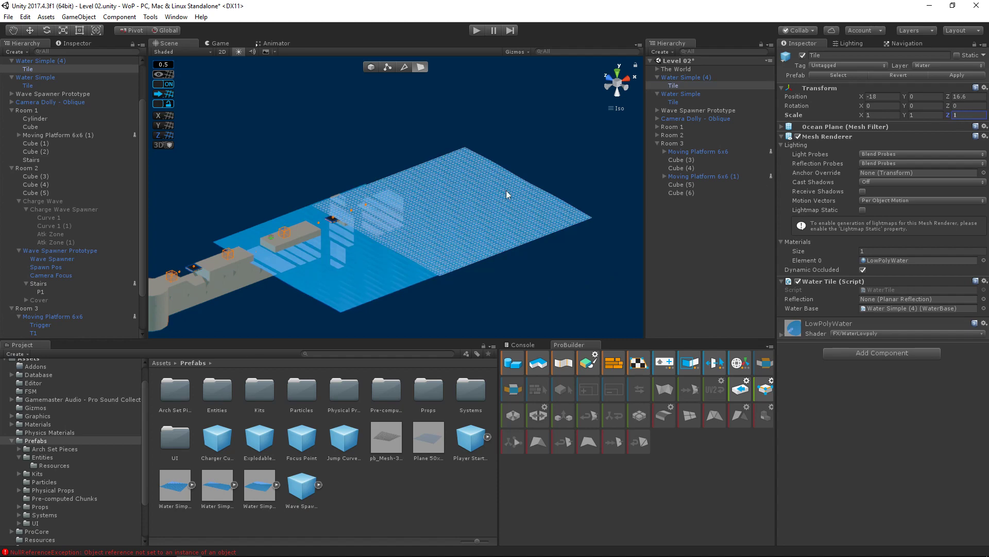
{"action": "mouse_move", "coordinate": [507, 192]}
{"action": "left_mouse_down", "text": "alt"}
{"action": "mouse_move", "coordinate": [453, 239]}
{"action": "mouse_move", "coordinate": [494, 170]}
{"action": "mouse_move", "coordinate": [511, 190]}
{"action": "left_mouse_up", "text": "alt"}
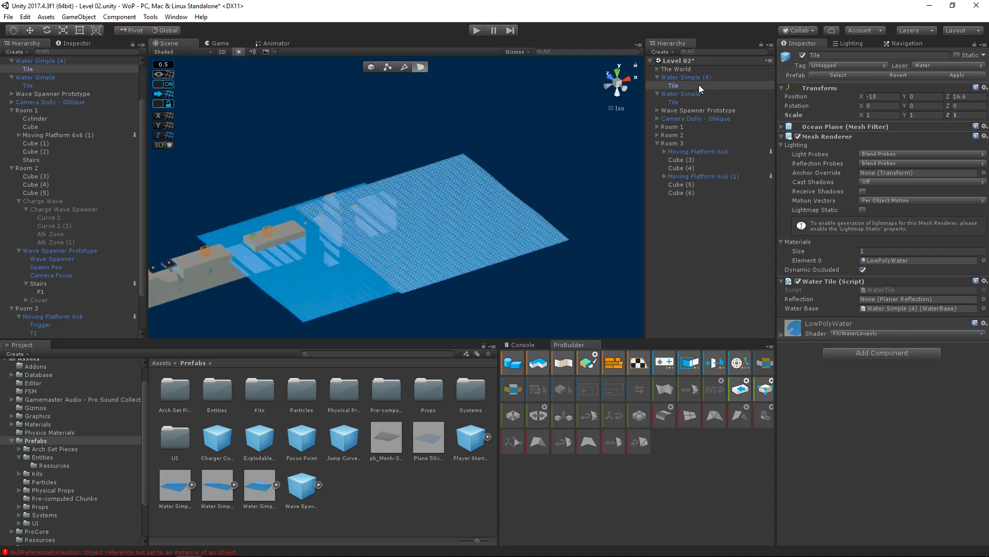
{"action": "left_click", "coordinate": [688, 77]}
{"action": "key", "text": "Delete"}
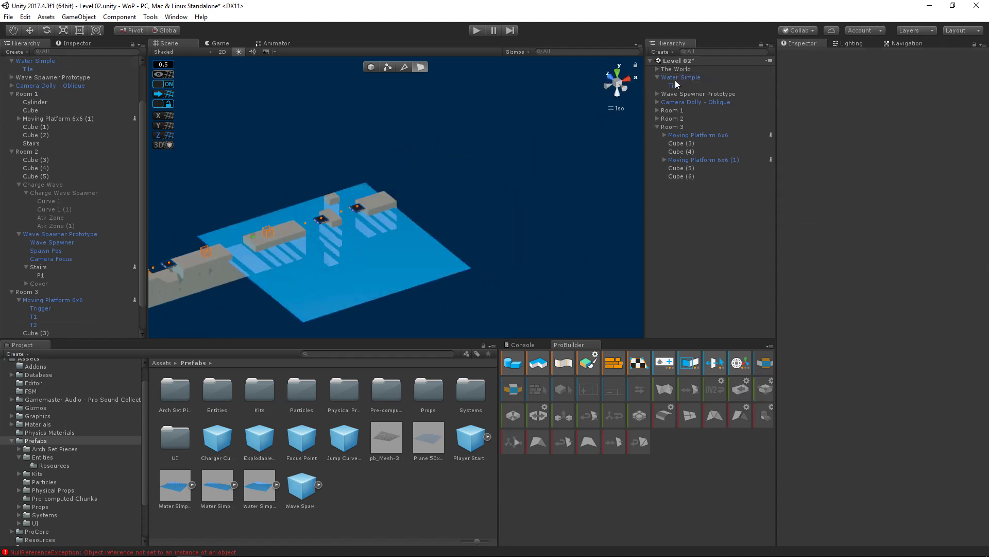
- Move the original Water Simple plane along the X axis to position 158.5 in object mode
{"action": "left_click", "coordinate": [675, 78]}
{"action": "mouse_move", "coordinate": [427, 208]}
{"action": "left_mouse_down", "text": "alt"}
{"action": "mouse_move", "coordinate": [484, 166]}
{"action": "mouse_move", "coordinate": [444, 210]}
{"action": "mouse_move", "coordinate": [428, 208]}
{"action": "left_mouse_up", "text": "alt"}
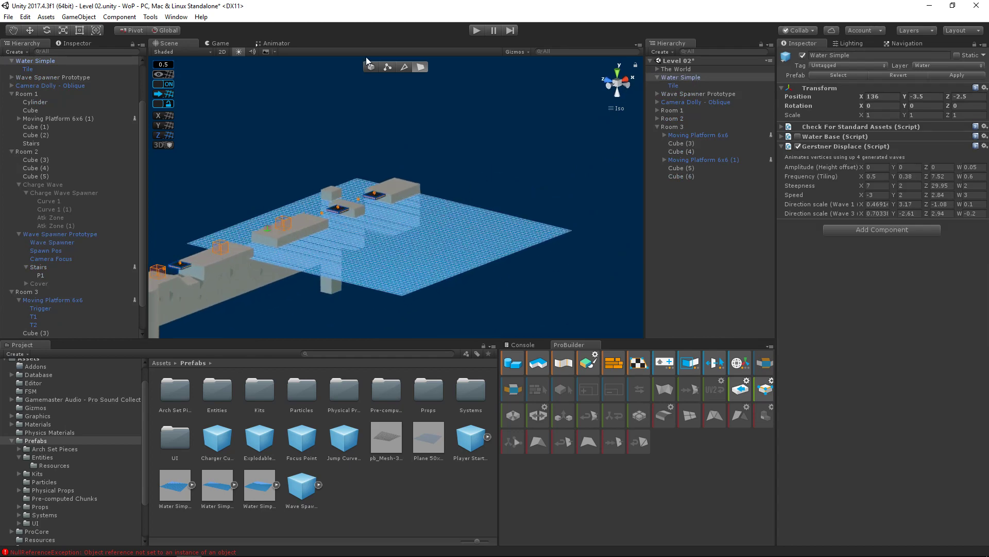
{"action": "left_click", "coordinate": [371, 67]}
{"action": "scroll", "coordinate": [414, 109], "scroll_direction": "up", "scroll_amount": 3}
{"action": "left_click_drag", "start_coordinate": [341, 215], "coordinate": [409, 211]}
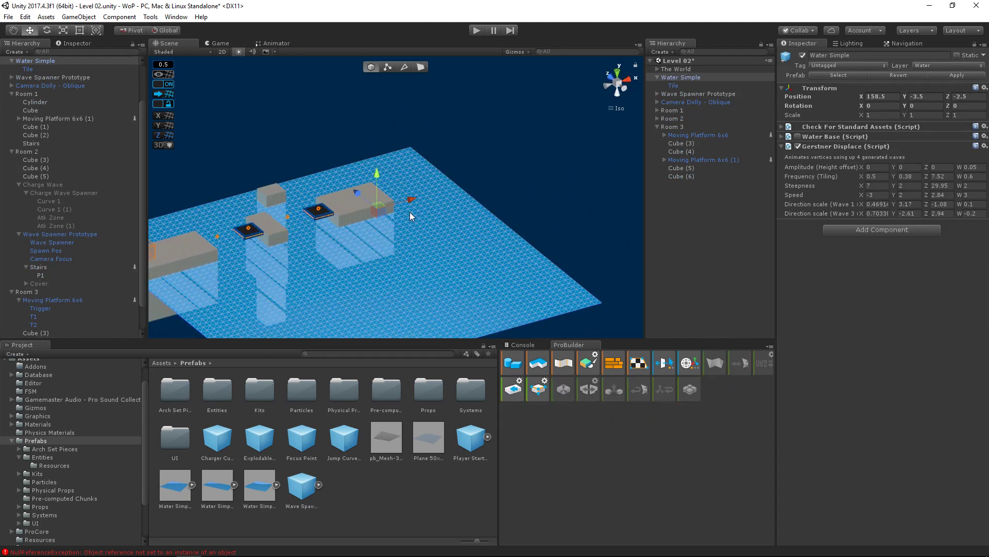
- Slide the Water Simple plane along Z to position 68.5, checking its near edge against the blocks in the game camera
{"action": "middle_click_drag", "start_coordinate": [274, 225], "coordinate": [476, 203]}
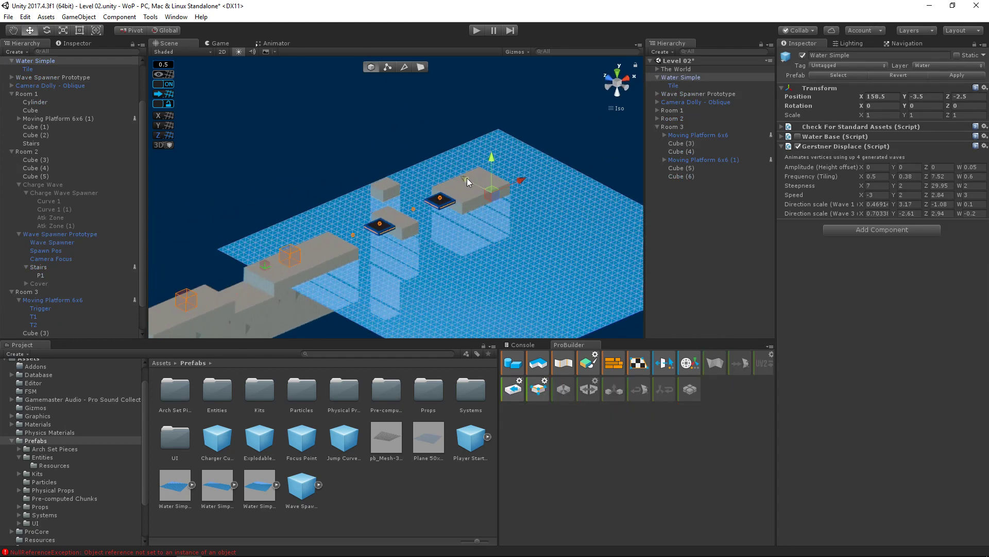
{"action": "left_click_drag", "start_coordinate": [467, 178], "coordinate": [279, 100]}
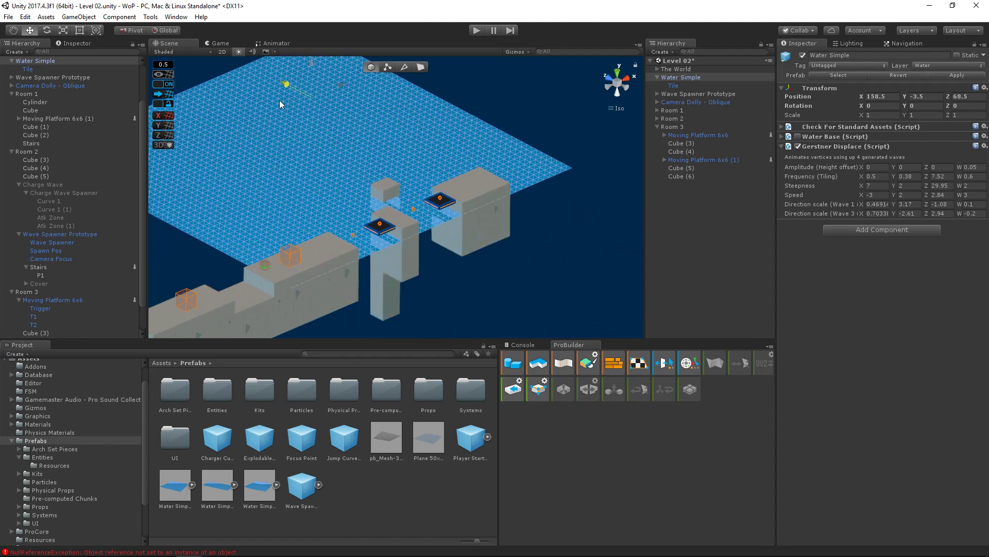
{"action": "left_click", "coordinate": [221, 43]}
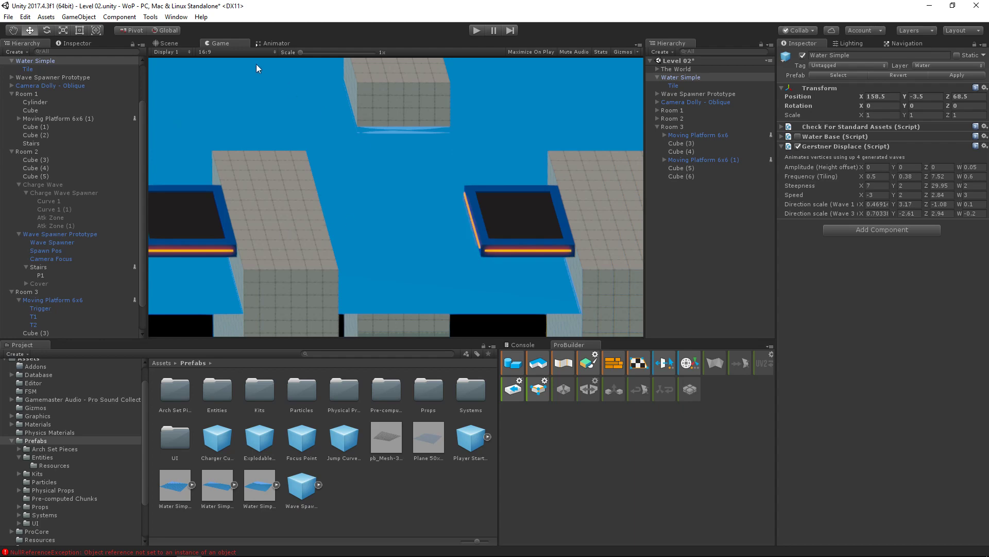
{"action": "left_click", "coordinate": [167, 44]}
{"action": "scroll", "coordinate": [317, 230], "scroll_direction": "up", "scroll_amount": 3}
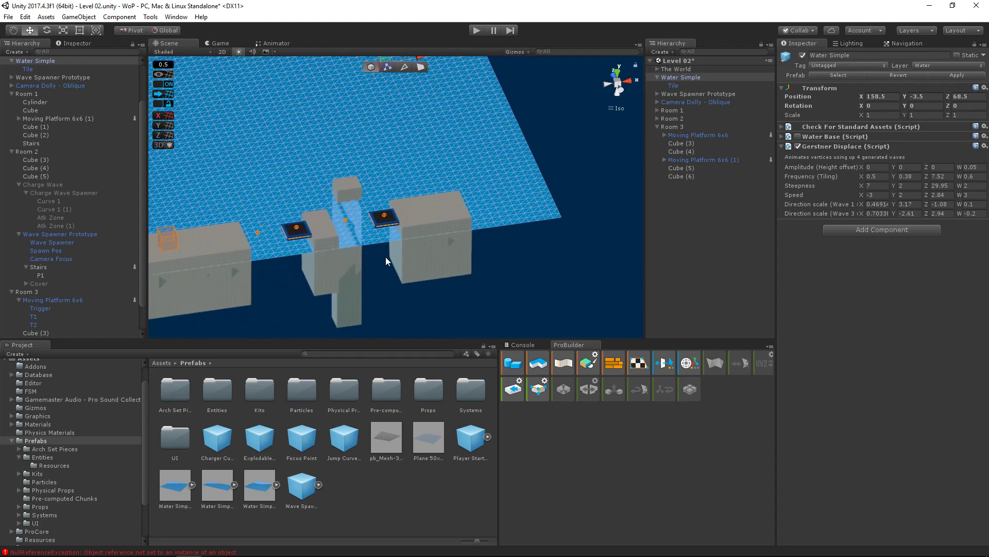
{"action": "middle_click_drag", "start_coordinate": [425, 252], "coordinate": [548, 251]}
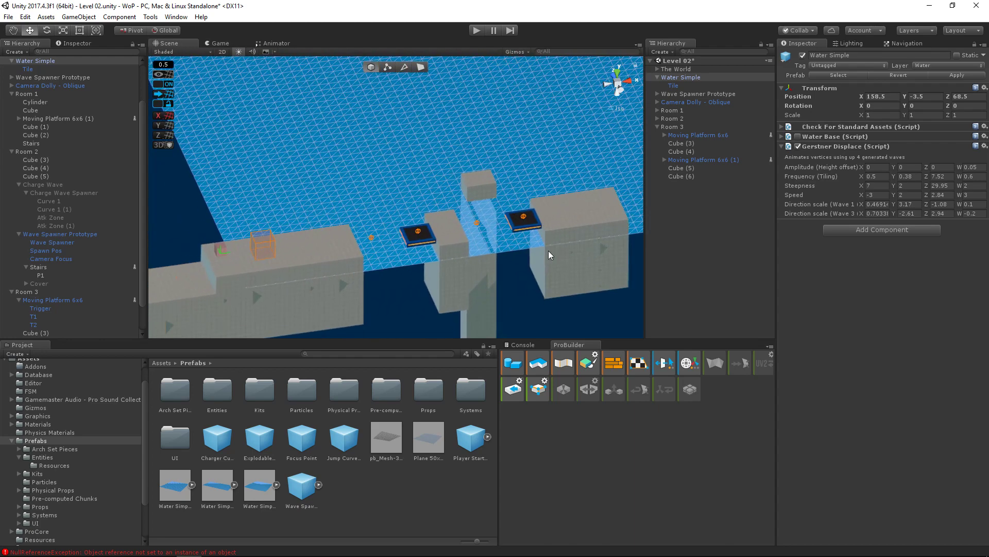
{"action": "left_click", "coordinate": [228, 44]}
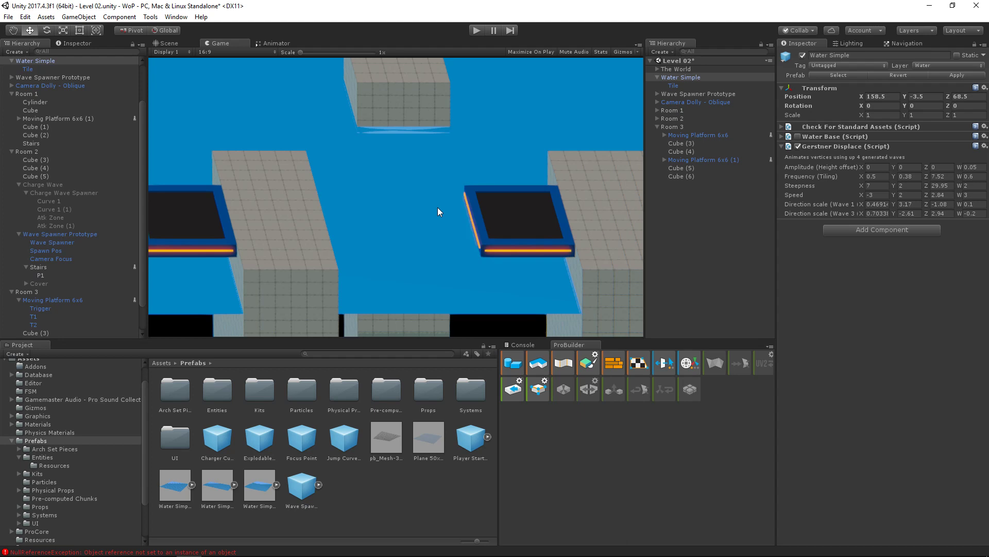
{"action": "left_click", "coordinate": [175, 46]}
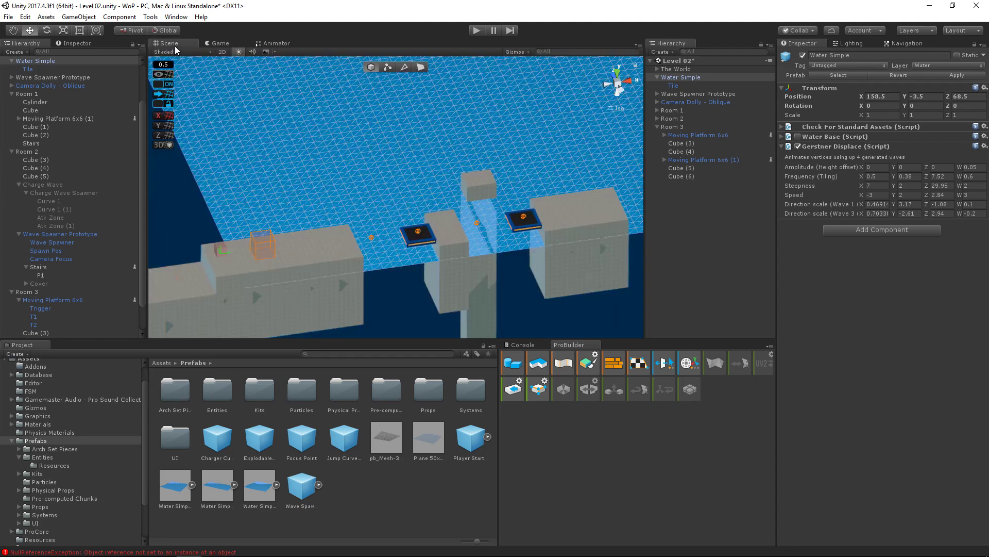
{"action": "key", "text": "f"}
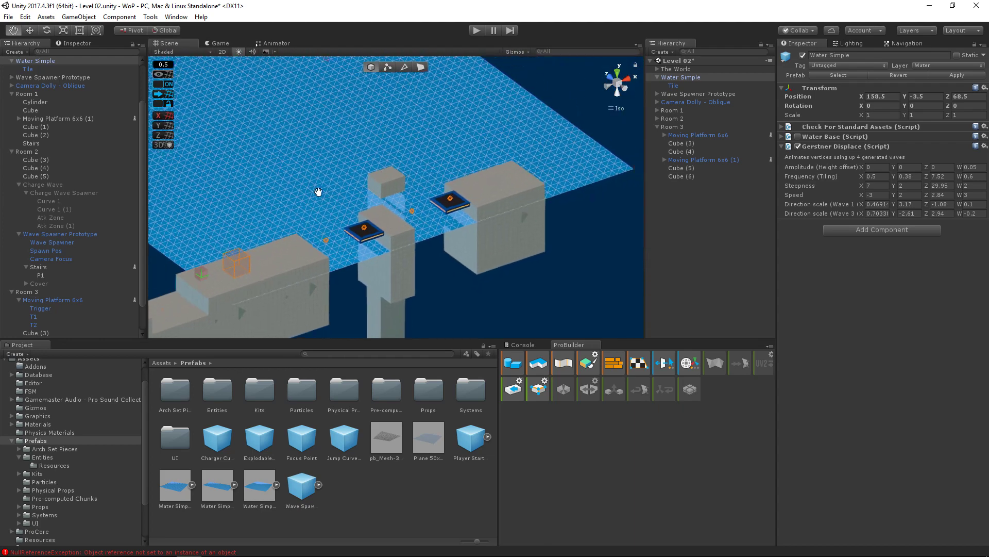
- Move the Water Simple plane along Z to 40.5 and check its coverage in the game view
{"action": "left_click_drag", "start_coordinate": [332, 100], "coordinate": [376, 152]}
{"action": "left_click", "coordinate": [222, 44]}
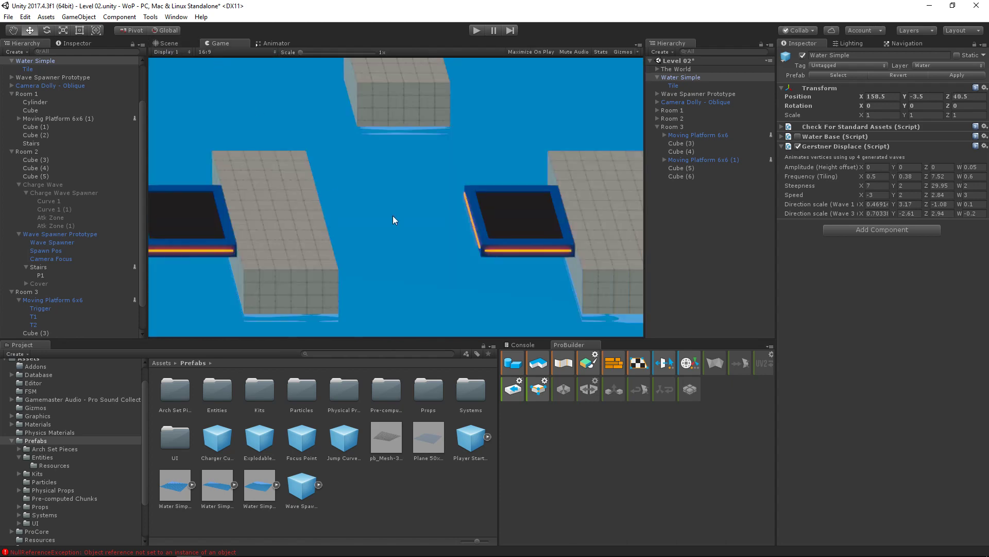
{"action": "left_click", "coordinate": [168, 46]}
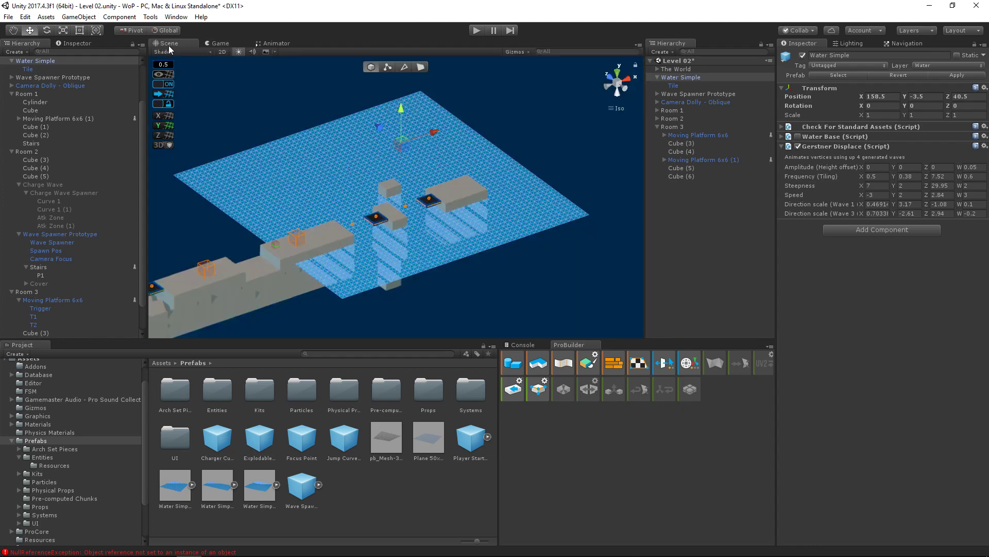
{"action": "mouse_move", "coordinate": [274, 161]}
{"action": "left_mouse_down", "text": "alt"}
{"action": "mouse_move", "coordinate": [333, 176]}
{"action": "mouse_move", "coordinate": [257, 168]}
{"action": "left_mouse_up", "text": "alt"}
{"action": "scroll", "coordinate": [376, 193], "scroll_direction": "up", "scroll_amount": 6}
{"action": "left_click", "coordinate": [219, 43]}
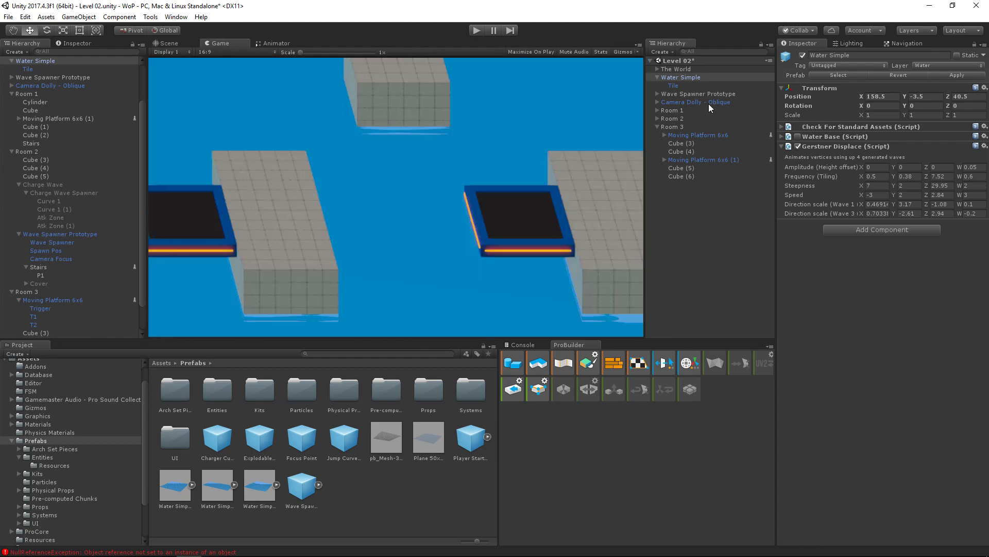
- Collapse the Water Simple and Room 3 groups and move Camera Dolly - Oblique to about X 88.35
{"action": "left_click", "coordinate": [657, 77]}
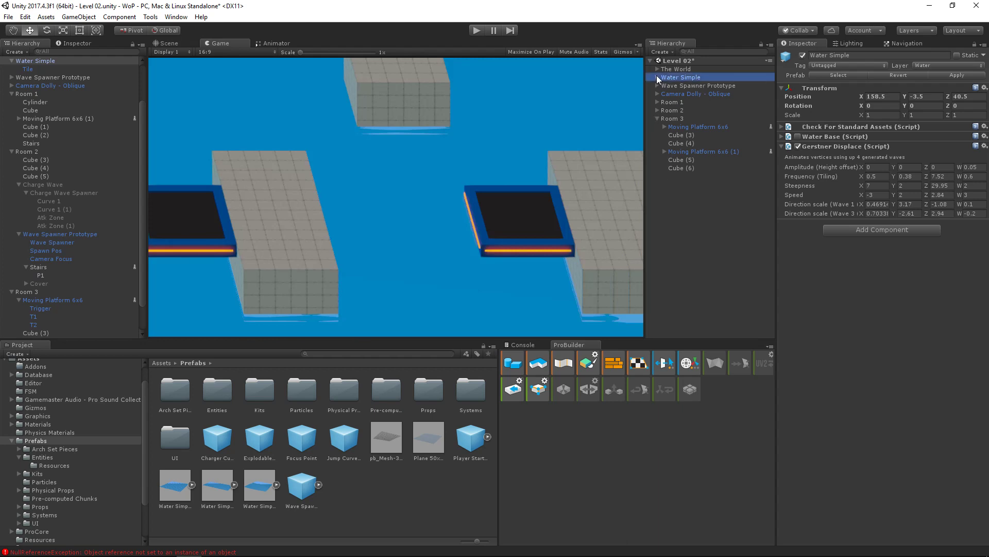
{"action": "left_click", "coordinate": [659, 118]}
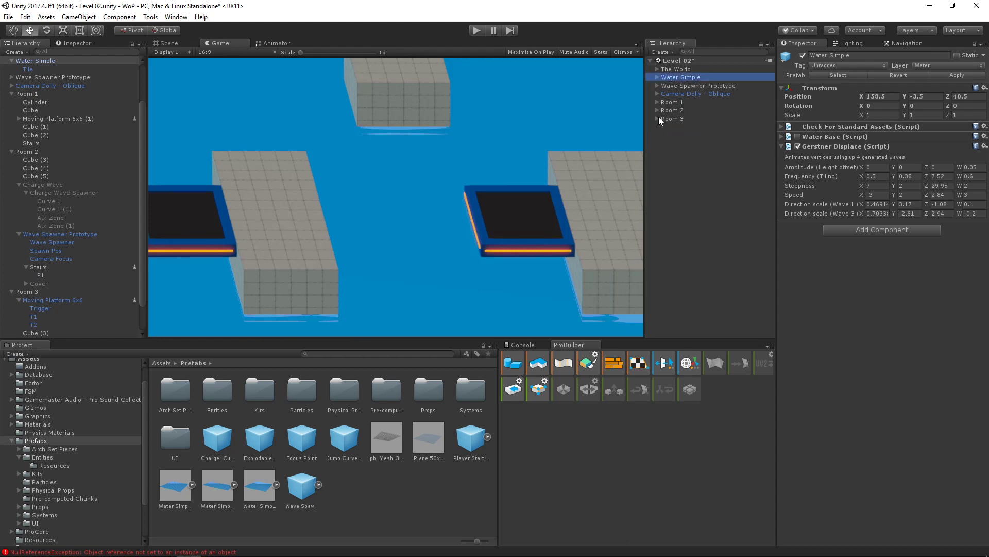
{"action": "left_click", "coordinate": [690, 94]}
{"action": "left_click_drag", "start_coordinate": [859, 98], "coordinate": [287, 192]}
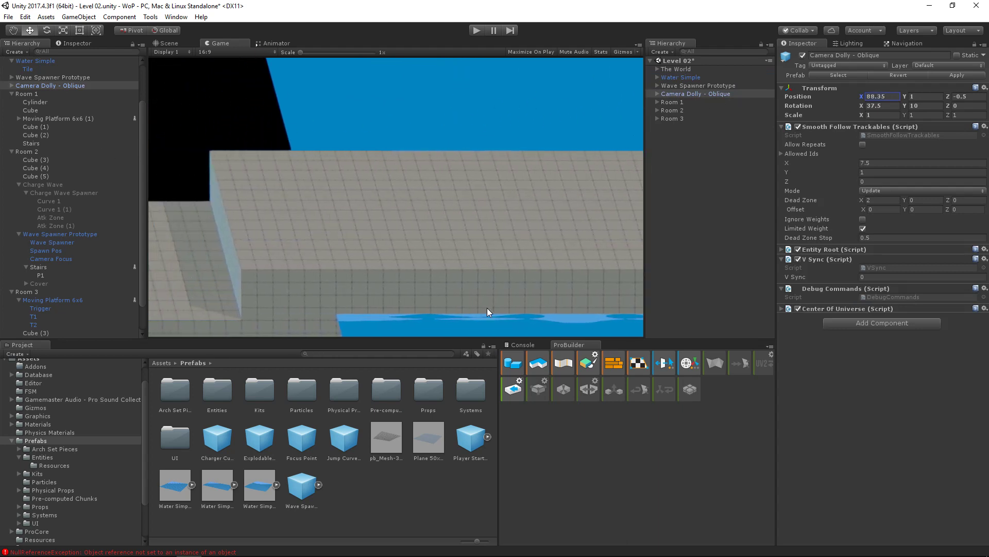
- Place a Block Wall 02 prefab from the Kits folder behind the walkway at about X 84.7, Y 0, Z 4.8
{"action": "left_click", "coordinate": [37, 474]}
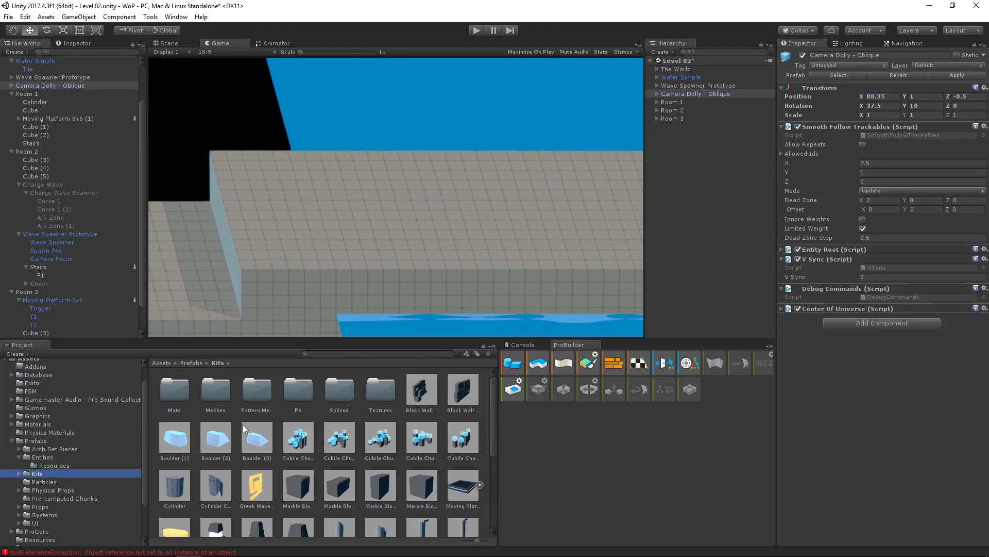
{"action": "left_click", "coordinate": [164, 45]}
{"action": "left_click_drag", "start_coordinate": [462, 390], "coordinate": [214, 248]}
{"action": "left_click", "coordinate": [219, 43]}
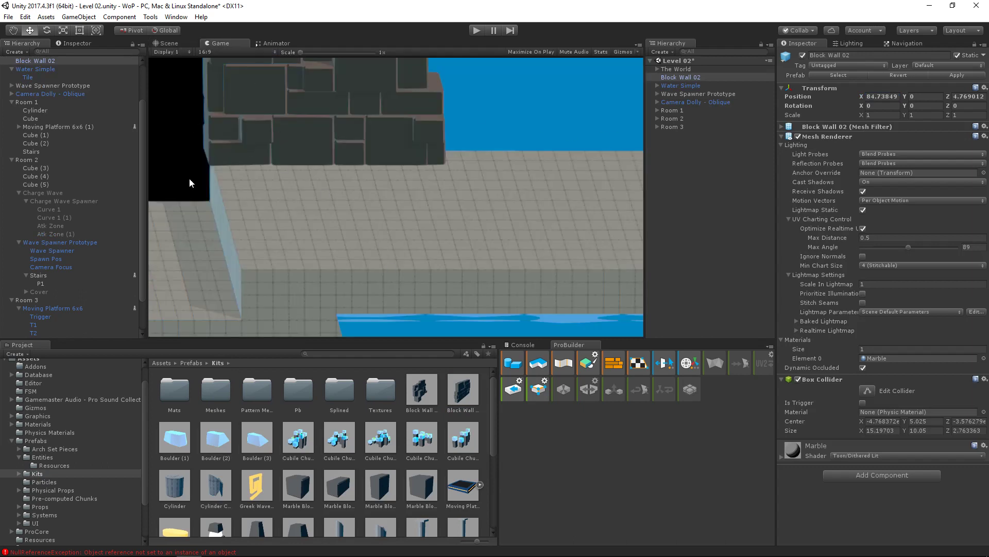
- Place a second Block Wall 02 beside the first at about X 70.6, Y -4, Z 5.3 and check the game view
{"action": "left_click", "coordinate": [172, 43]}
{"action": "middle_click_drag", "start_coordinate": [294, 209], "coordinate": [345, 200]}
{"action": "key", "text": "f"}
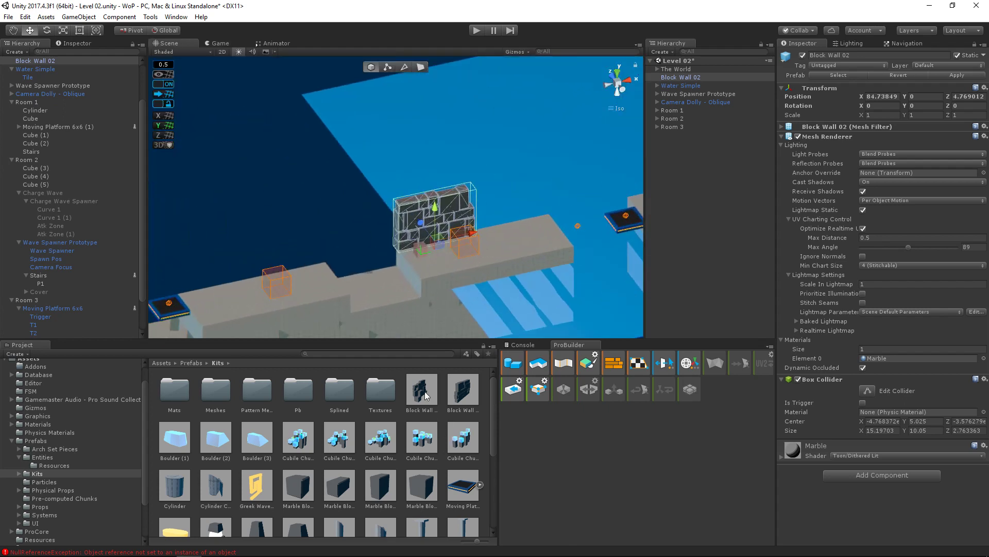
{"action": "left_click_drag", "start_coordinate": [458, 392], "coordinate": [357, 273]}
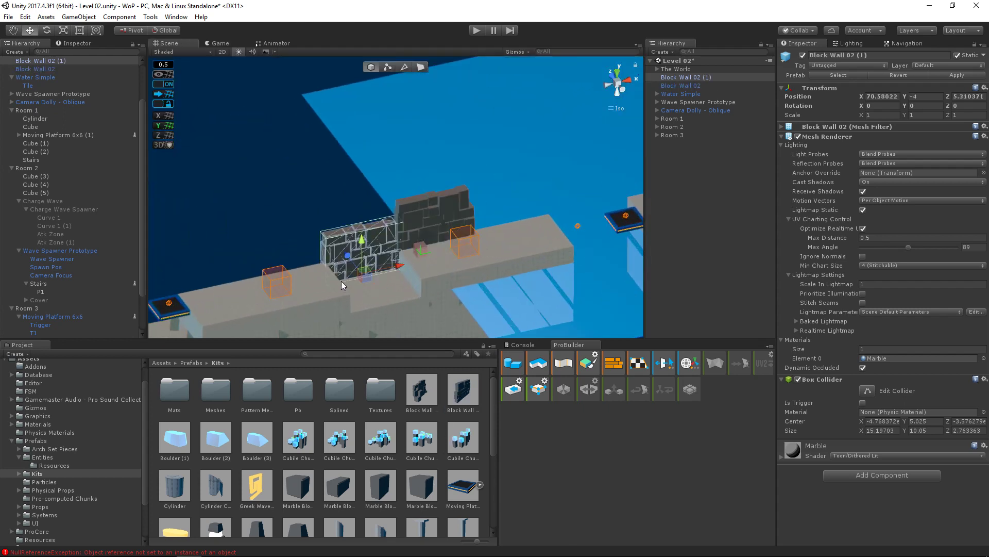
{"action": "left_click", "coordinate": [220, 43]}
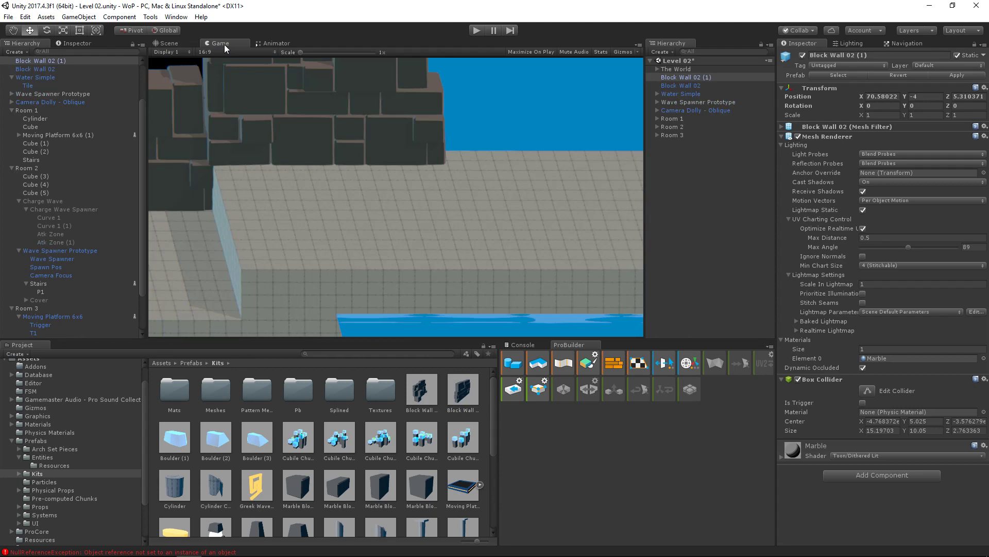
{"action": "left_click", "coordinate": [166, 44]}
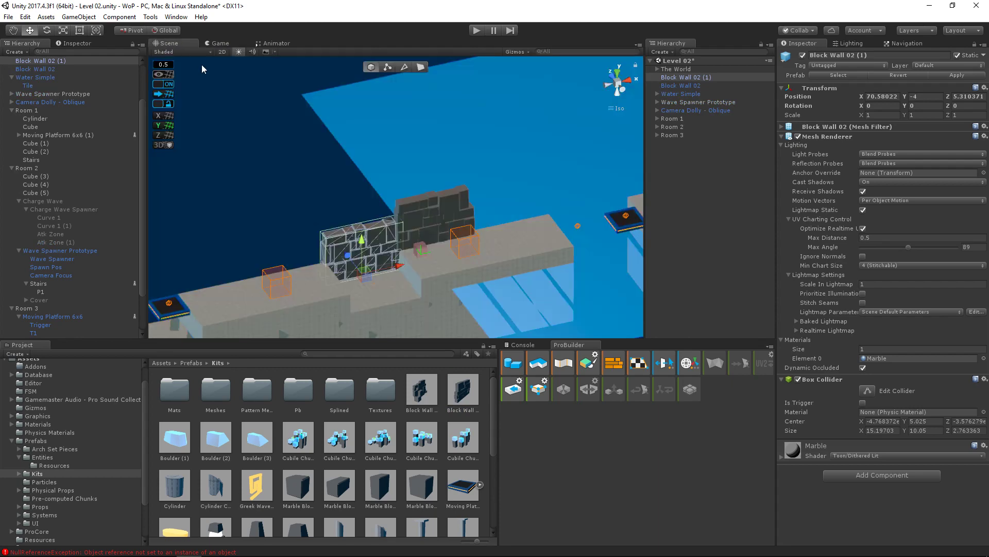
- Duplicate the lower block wall and stack the copy above it at X 70.5, Y 6, Z 5.5
{"action": "key", "text": "ctrl+d"}
{"action": "left_click_drag", "start_coordinate": [365, 234], "coordinate": [366, 208]}
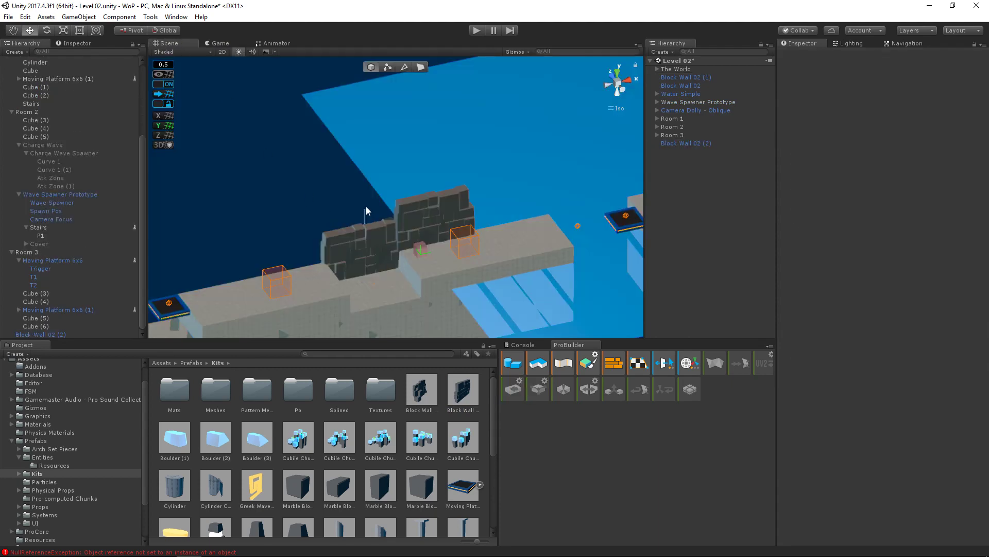
{"action": "left_click", "coordinate": [367, 244]}
{"action": "left_click_drag", "start_coordinate": [368, 243], "coordinate": [327, 148]}
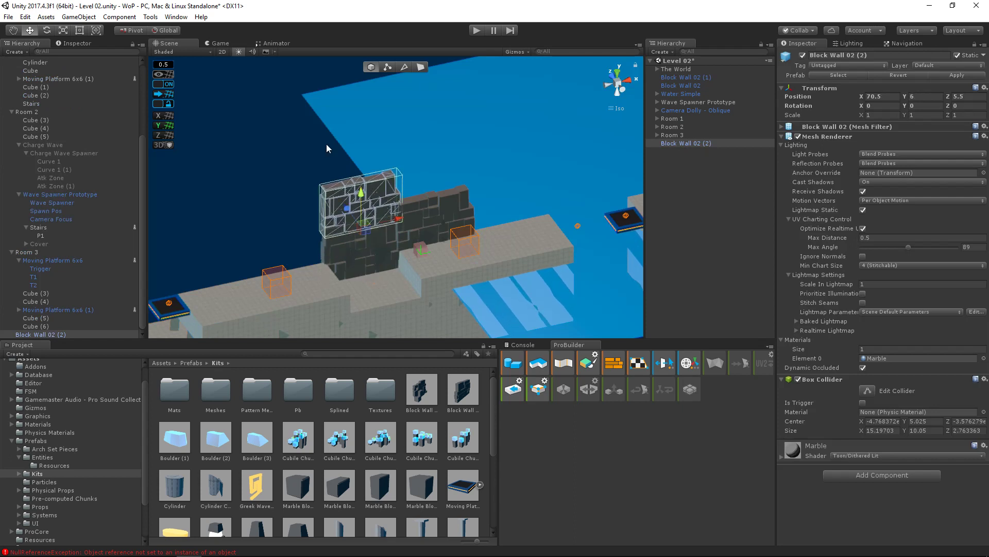
{"action": "left_click", "coordinate": [221, 43]}
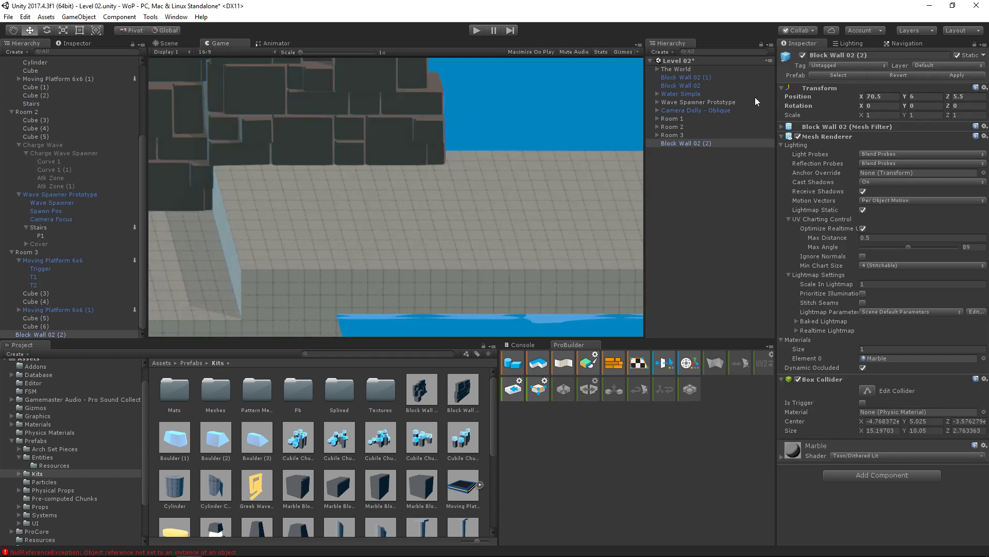
{"action": "left_click_drag", "start_coordinate": [861, 95], "coordinate": [809, 100]}
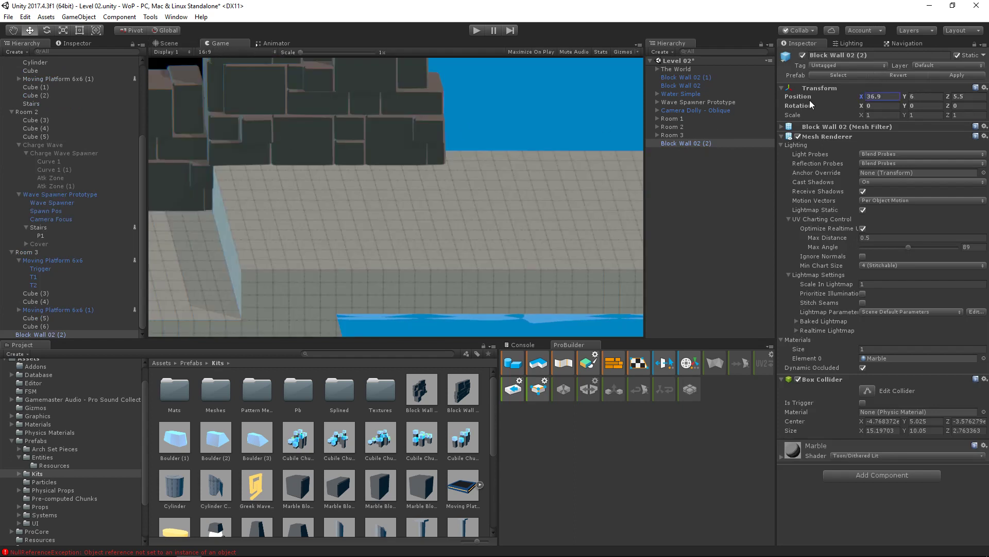
- Shift Camera Dolly - Oblique along X to about 90.4
{"action": "left_click", "coordinate": [698, 110]}
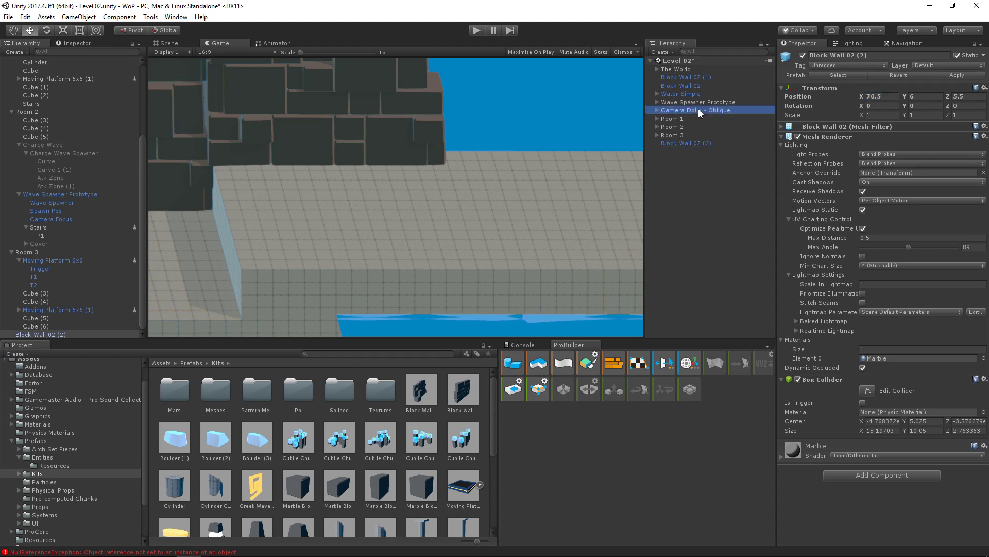
{"action": "left_click", "coordinate": [855, 95]}
{"action": "mouse_move", "coordinate": [855, 96]}
{"action": "left_mouse_down"}
{"action": "mouse_move", "coordinate": [807, 99]}
{"action": "mouse_move", "coordinate": [912, 105]}
{"action": "mouse_move", "coordinate": [840, 98]}
{"action": "mouse_move", "coordinate": [868, 98]}
{"action": "mouse_move", "coordinate": [856, 98]}
{"action": "left_mouse_up"}
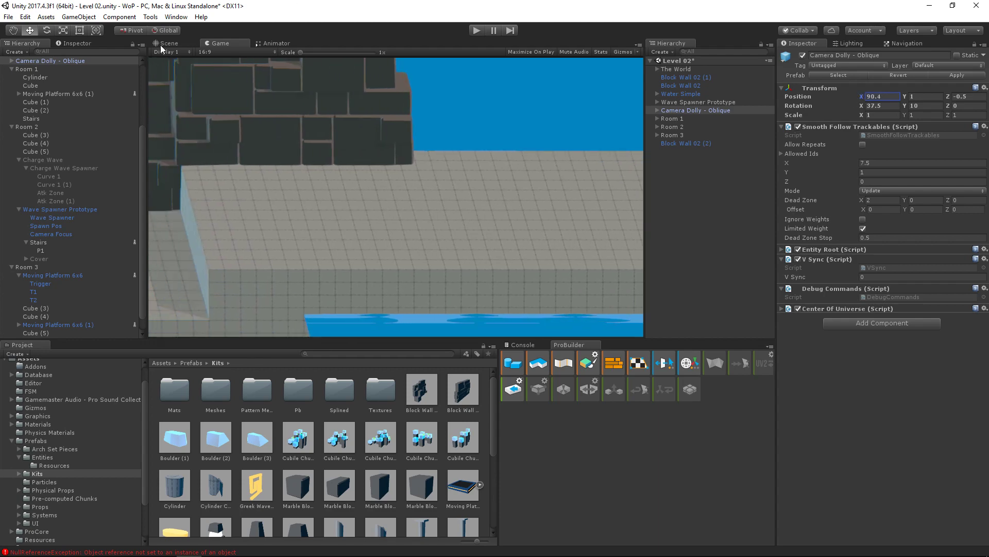
- Apply the Solid Black material to the front faces of Room 2's Cube (5) and the two adjoining blocks
{"action": "left_click", "coordinate": [168, 43]}
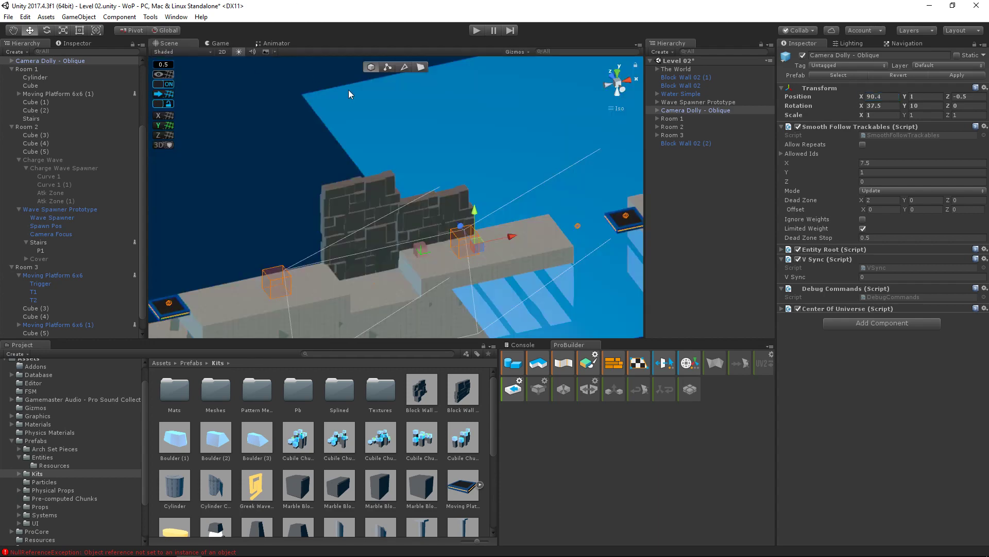
{"action": "left_click", "coordinate": [420, 67]}
{"action": "scroll", "coordinate": [407, 221], "scroll_direction": "up", "scroll_amount": 5}
{"action": "left_click", "coordinate": [414, 233]}
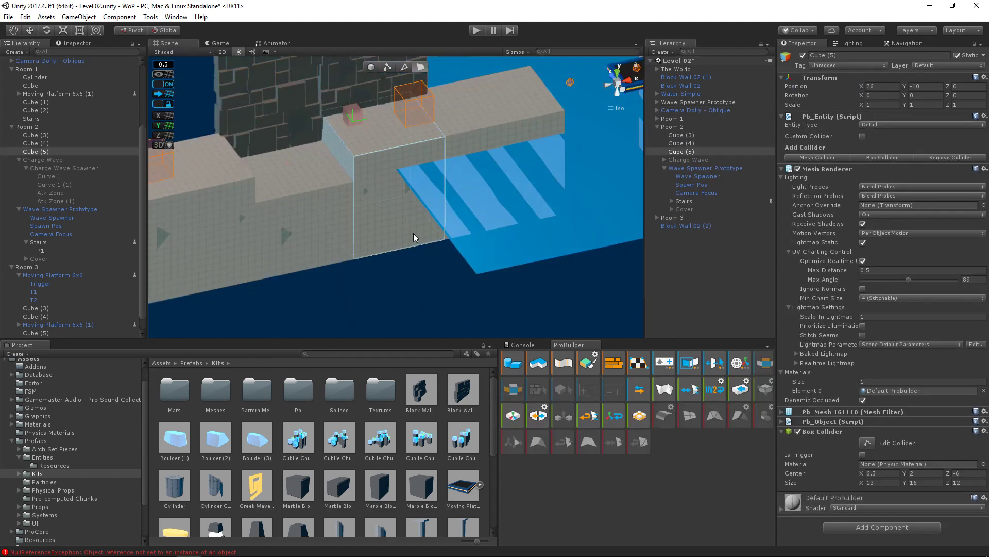
{"action": "left_click", "coordinate": [484, 150], "text": "shift"}
{"action": "left_click", "coordinate": [310, 236], "text": "shift"}
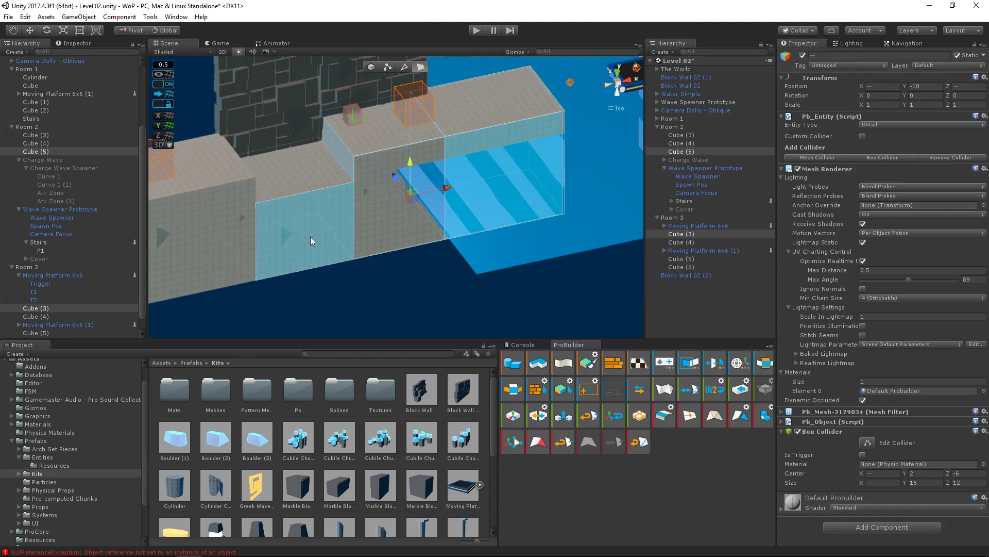
{"action": "left_click", "coordinate": [613, 369]}
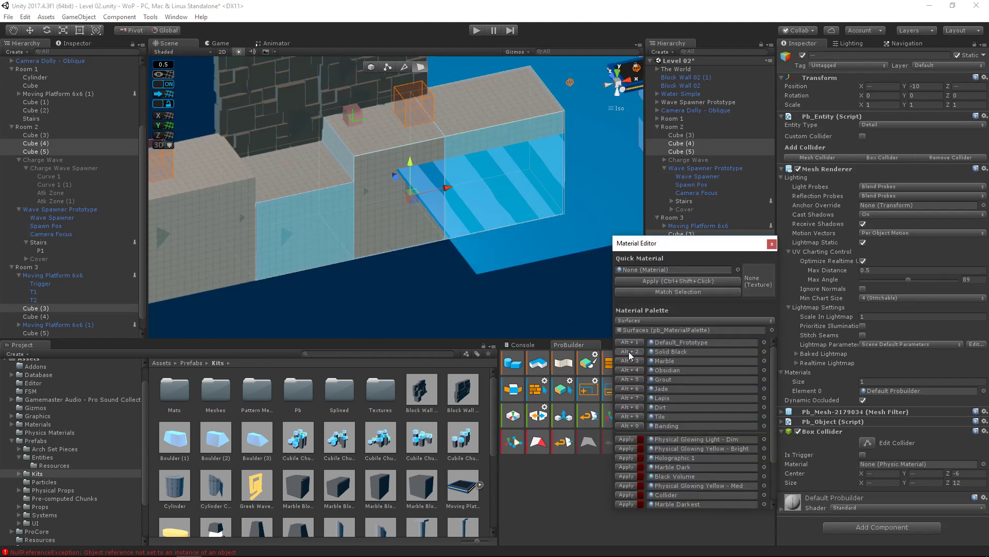
{"action": "left_click", "coordinate": [628, 351]}
{"action": "left_click", "coordinate": [220, 44]}
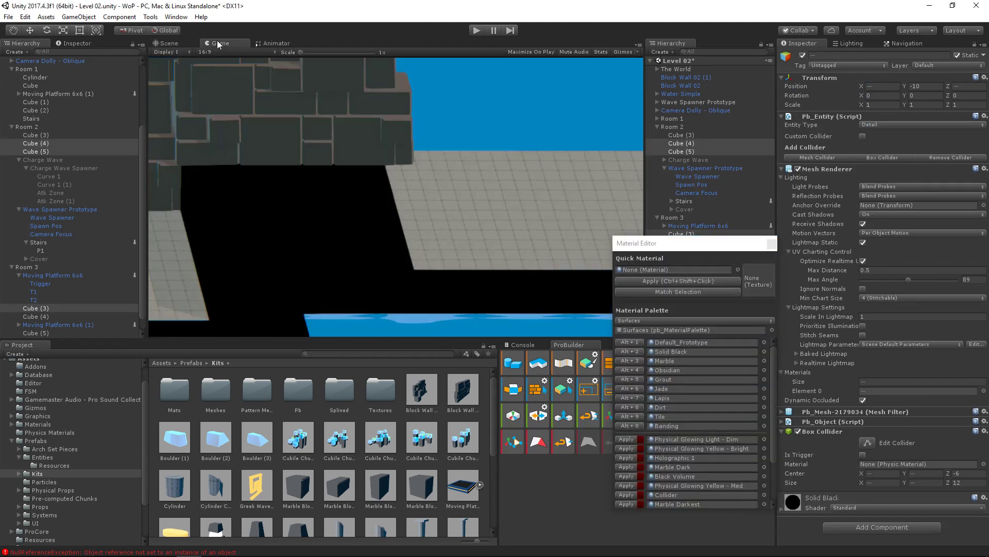
{"action": "left_click", "coordinate": [170, 43]}
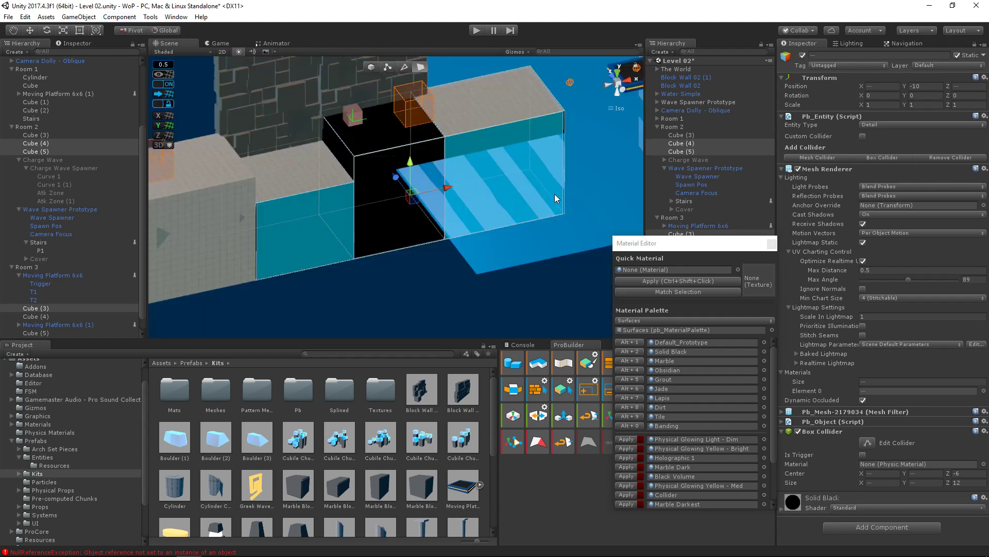
- Restore the Default_Prototype material on the whole of Room 2's Cube (5)
{"action": "left_click", "coordinate": [411, 269]}
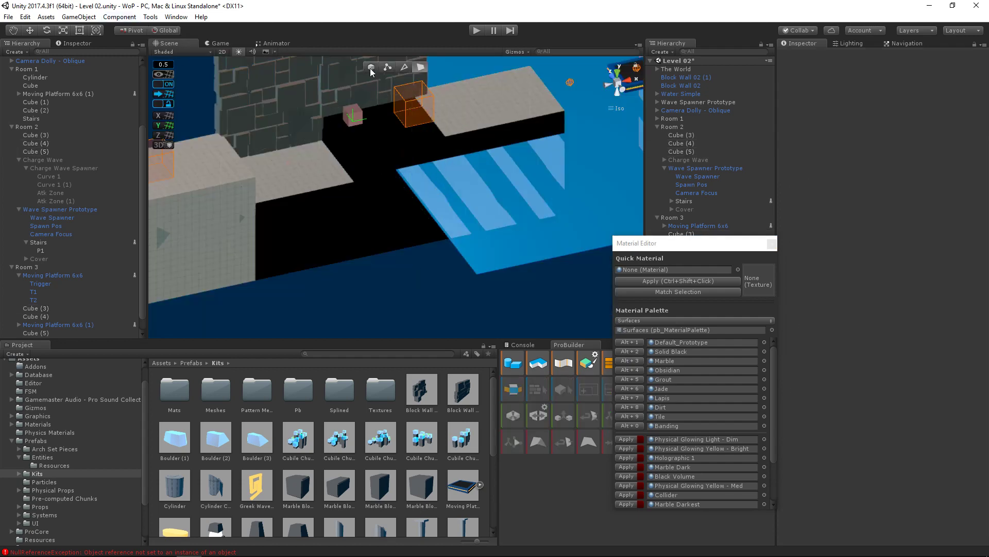
{"action": "left_click", "coordinate": [360, 170]}
{"action": "left_click", "coordinate": [632, 342]}
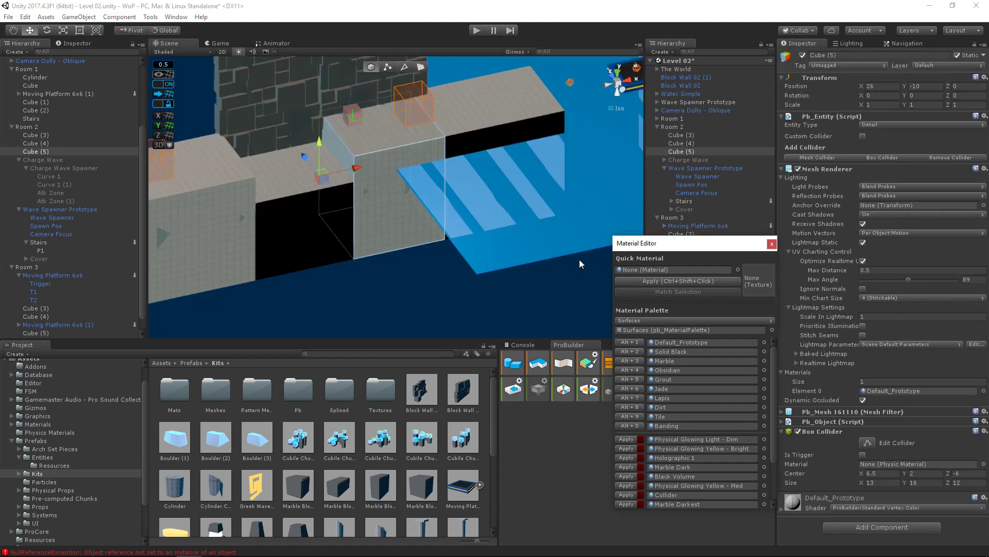
- Apply Solid Black to only the front face of Cube (5) and check it in the game view
{"action": "left_click", "coordinate": [420, 67]}
{"action": "left_click", "coordinate": [379, 214]}
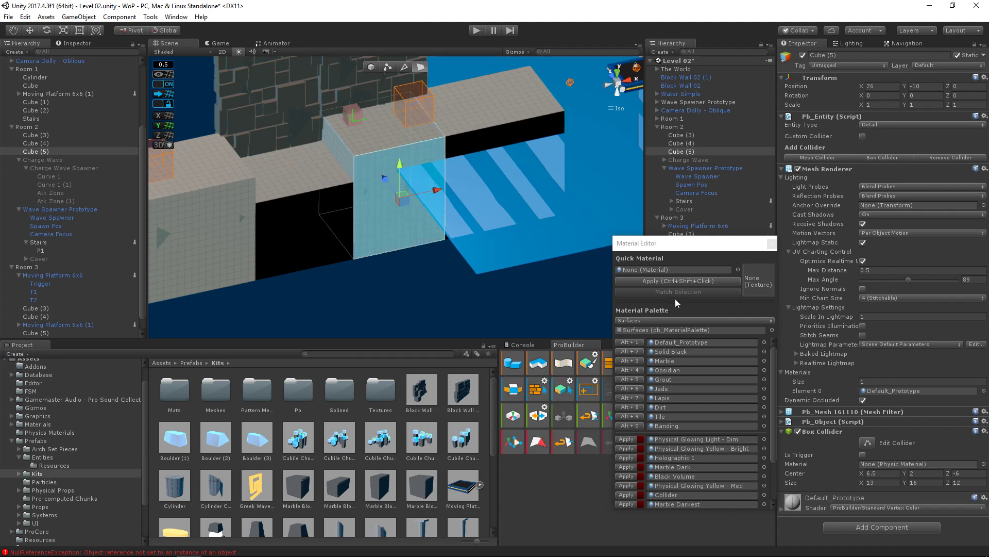
{"action": "left_click", "coordinate": [629, 351]}
{"action": "left_click", "coordinate": [215, 43]}
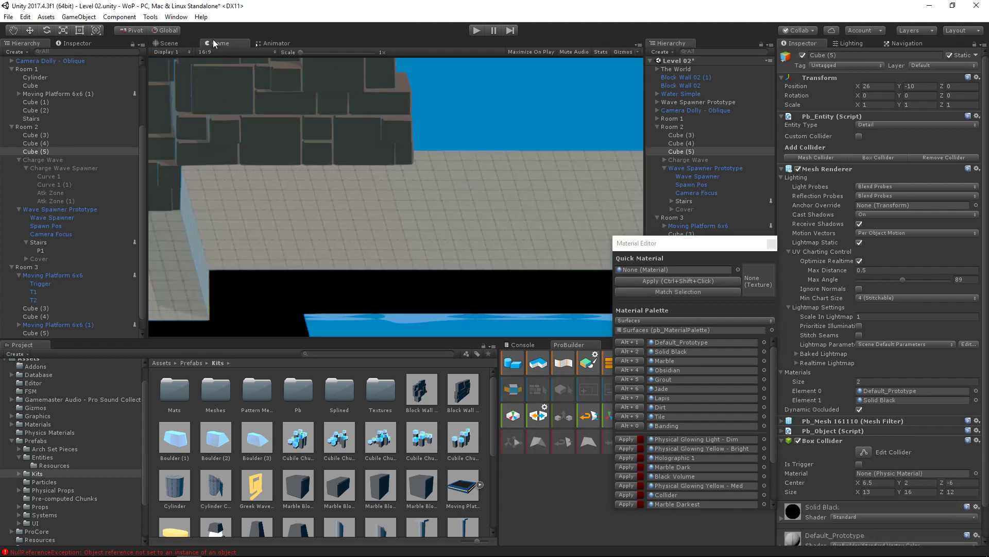
{"action": "left_click", "coordinate": [168, 44]}
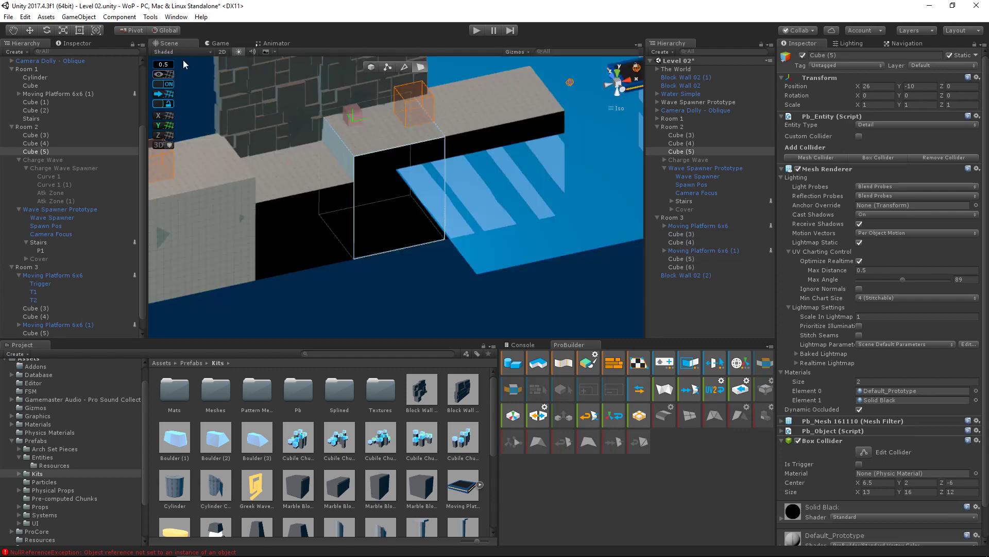
- Build a new ProBuilder cube with dimensions X 10, Y 2, Z 10
{"action": "left_click", "coordinate": [513, 362]}
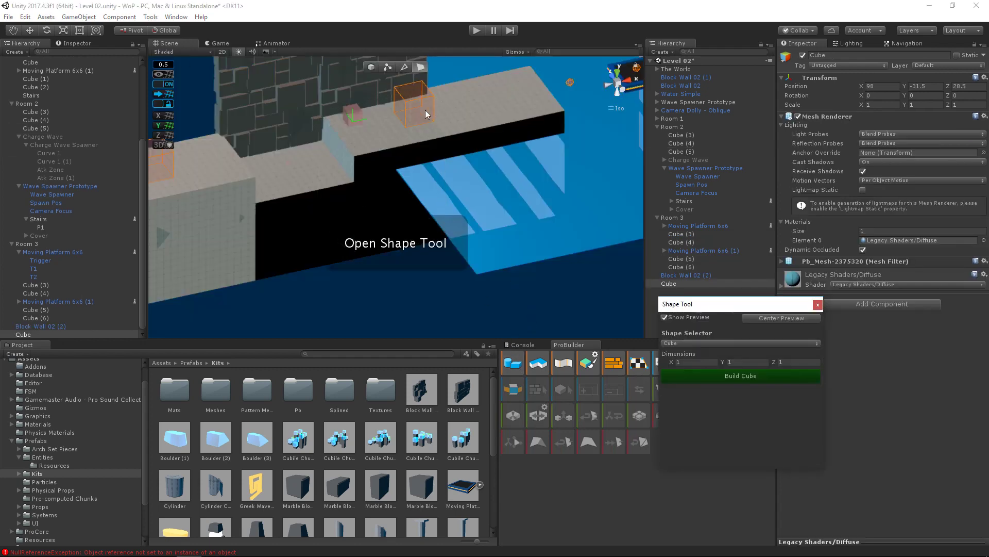
{"action": "left_click", "coordinate": [698, 364]}
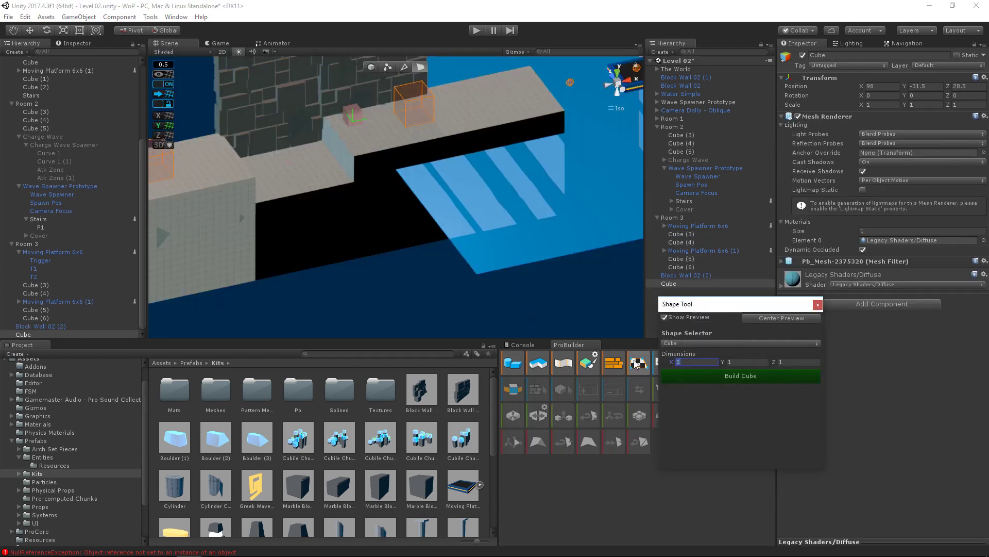
{"action": "type", "text": "10"}
{"action": "key", "text": "Tab"}
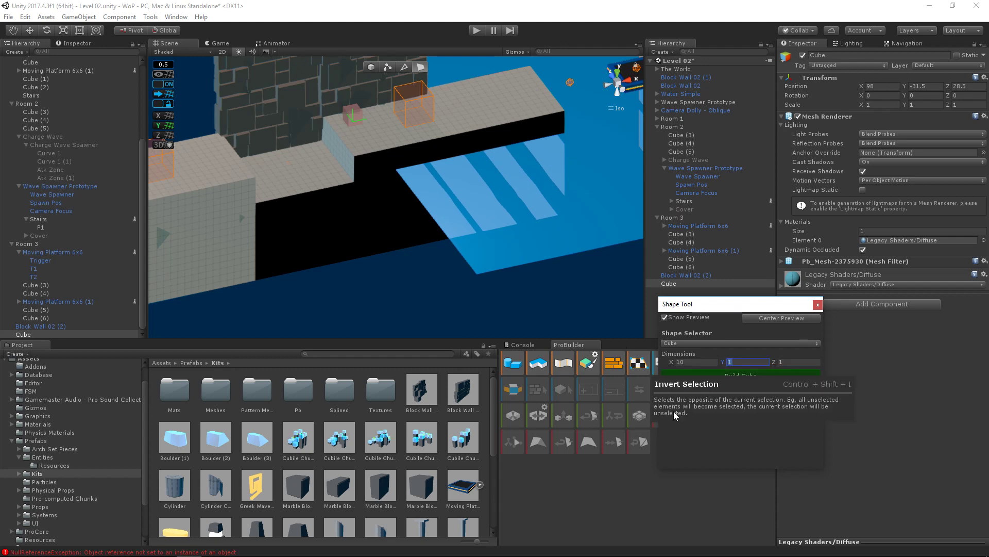
{"action": "type", "text": "2"}
{"action": "key", "text": "Tab"}
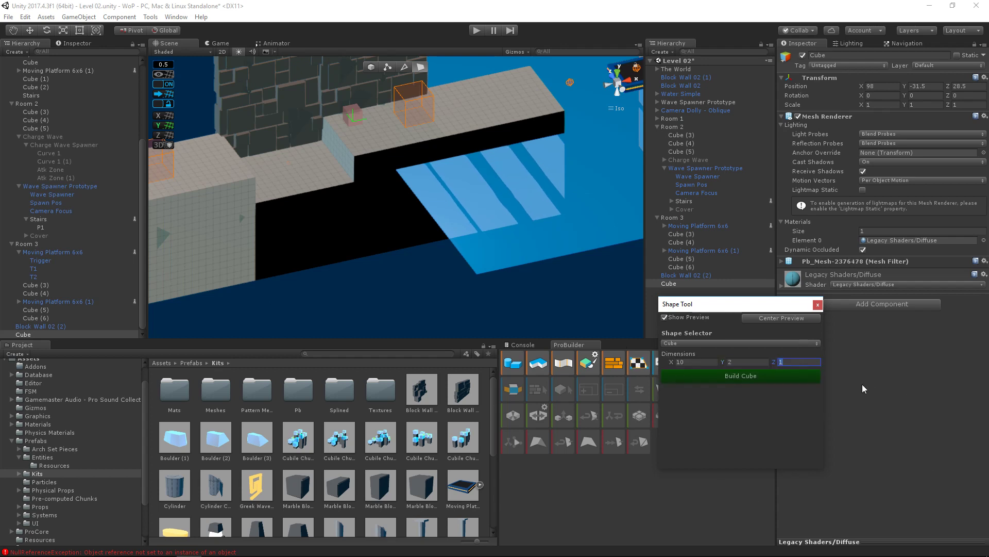
{"action": "type", "text": "10"}
{"action": "key", "text": "Return"}
{"action": "left_click", "coordinate": [817, 304]}
- Move the new cube to X 98, Y -2, Z -6, against the far front end of Room 2's last block
{"action": "left_click_drag", "start_coordinate": [485, 224], "coordinate": [527, 149], "text": "alt"}
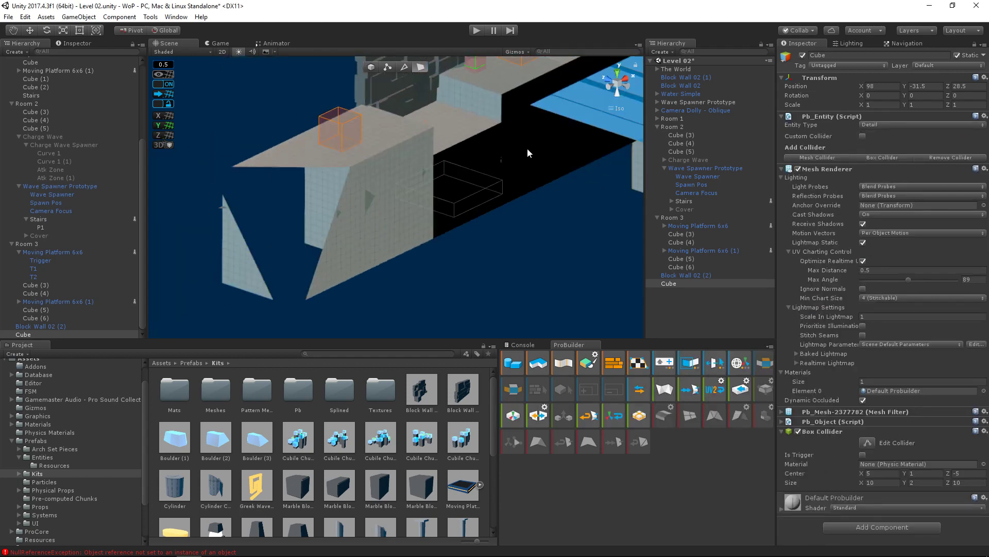
{"action": "left_click", "coordinate": [371, 67]}
{"action": "left_click_drag", "start_coordinate": [396, 144], "coordinate": [501, 173]}
{"action": "middle_click_drag", "start_coordinate": [534, 193], "coordinate": [375, 297]}
{"action": "left_click", "coordinate": [367, 222]}
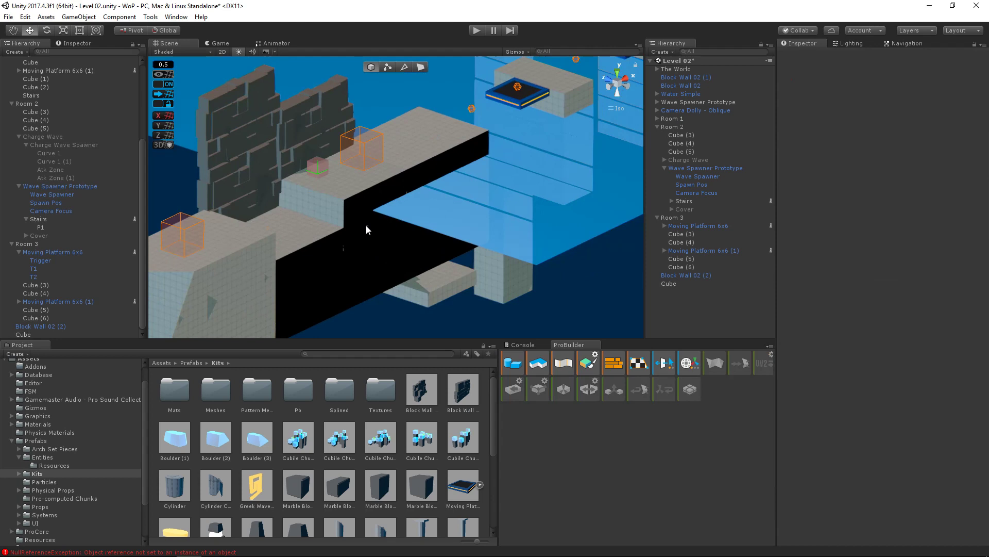
{"action": "left_click", "coordinate": [425, 280]}
{"action": "left_click_drag", "start_coordinate": [368, 190], "coordinate": [400, 187]}
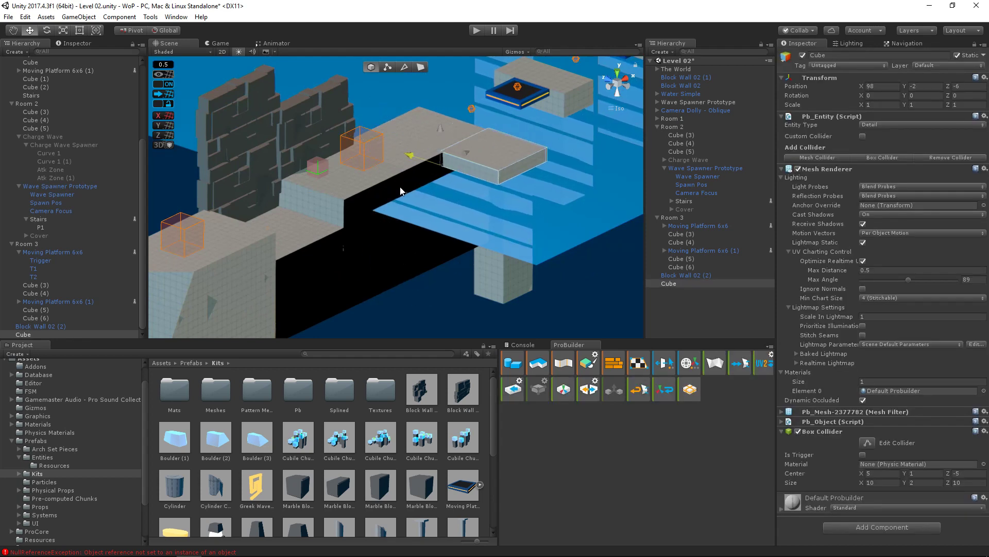
- Check the cube's placement in perspective, then shift it to X 97.5, Y -5, Z -6.5 in front of the block's black face
{"action": "left_click", "coordinate": [618, 108]}
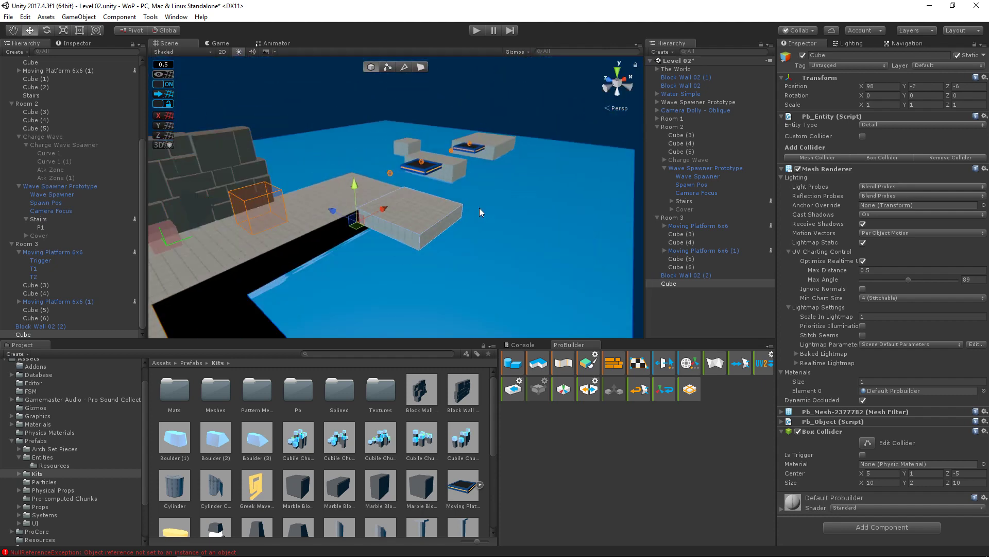
{"action": "right_click_drag", "start_coordinate": [480, 209], "coordinate": [405, 218]}
{"action": "middle_click_drag", "start_coordinate": [405, 218], "coordinate": [490, 170]}
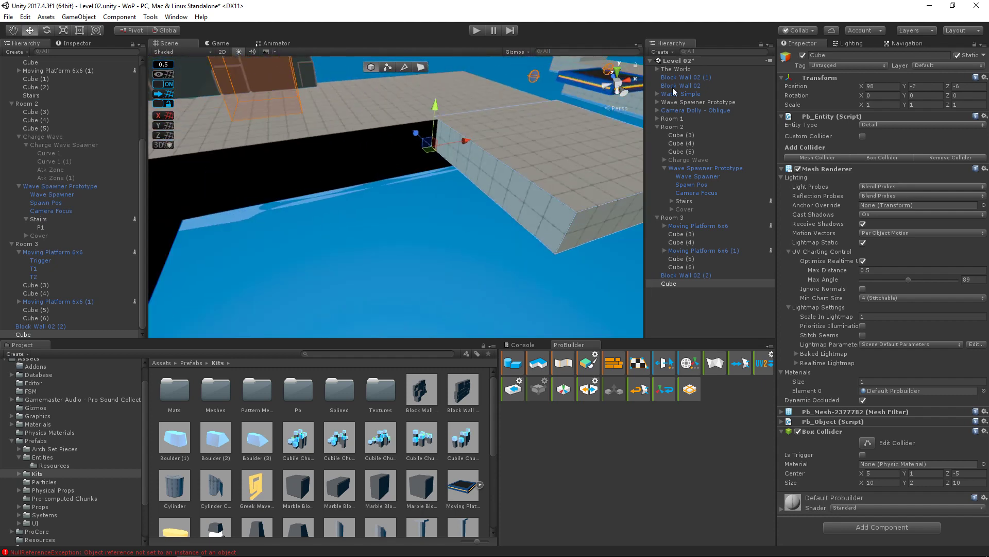
{"action": "left_click", "coordinate": [619, 110]}
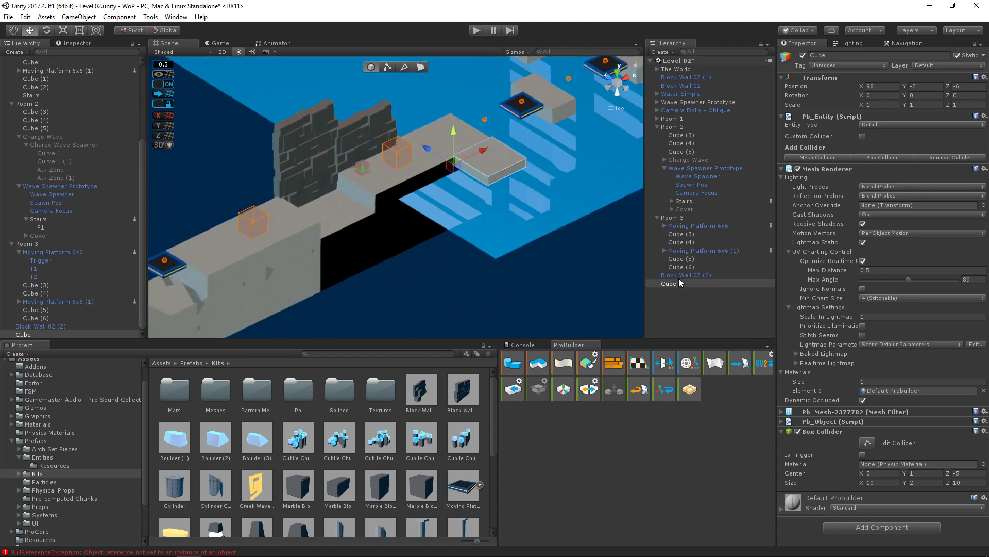
{"action": "left_click", "coordinate": [669, 284]}
{"action": "double_click", "coordinate": [669, 283]}
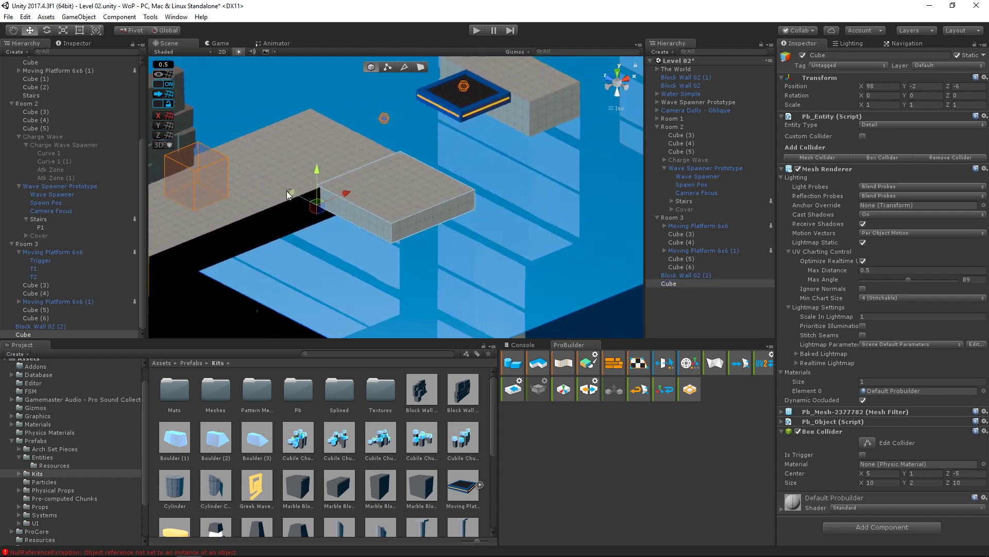
{"action": "left_click_drag", "start_coordinate": [289, 193], "coordinate": [343, 249]}
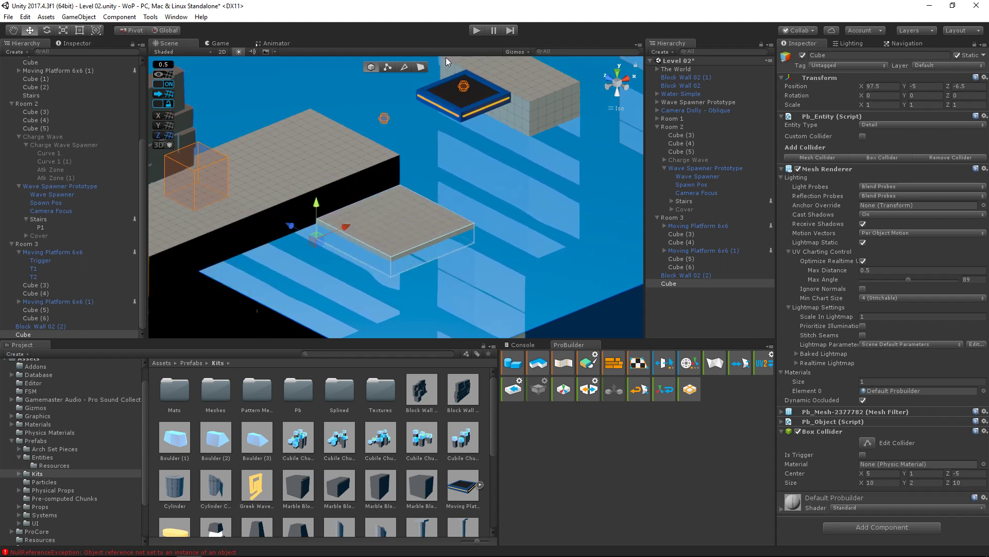
- Raise the cube's top face and extend its side face along the platform to a size of X 24.5, Y 5, Z 10, checking the game view
{"action": "left_click", "coordinate": [421, 67]}
{"action": "left_click", "coordinate": [405, 184]}
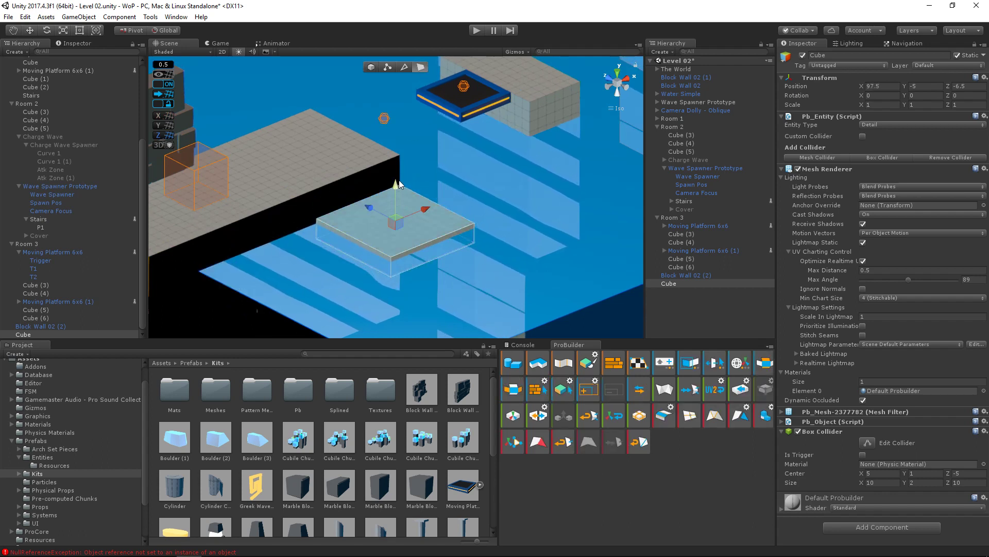
{"action": "left_click_drag", "start_coordinate": [397, 187], "coordinate": [394, 157]}
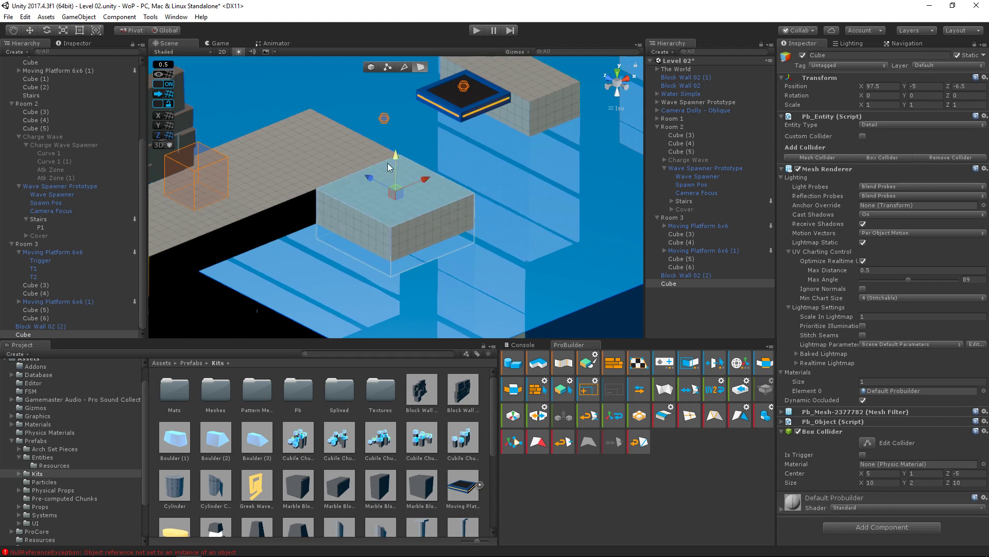
{"action": "left_click", "coordinate": [358, 214]}
{"action": "left_click_drag", "start_coordinate": [382, 223], "coordinate": [231, 282]}
{"action": "left_click", "coordinate": [226, 45]}
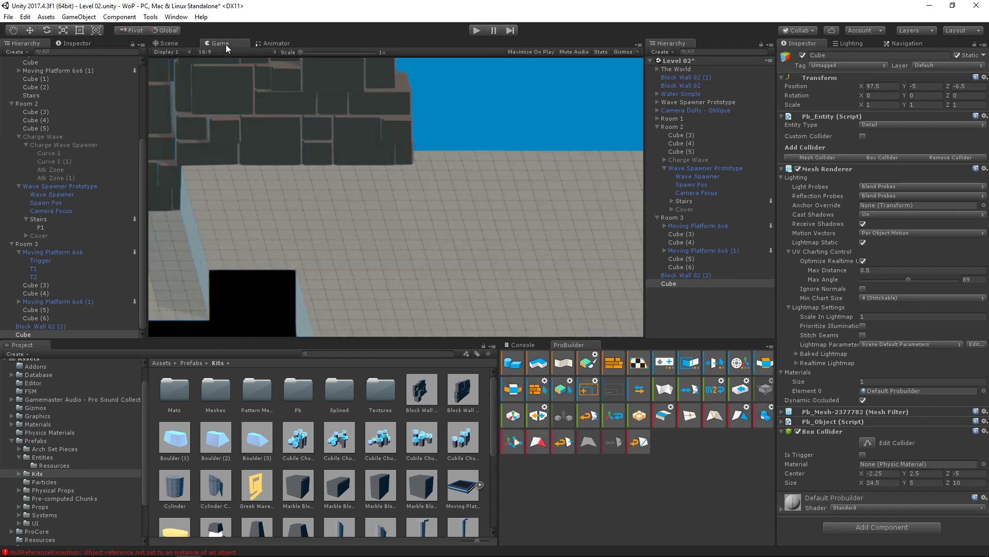
{"action": "left_click", "coordinate": [170, 44]}
- Apply the Solid Black material to the whole extended cube and check it in the game view
{"action": "left_click", "coordinate": [370, 68]}
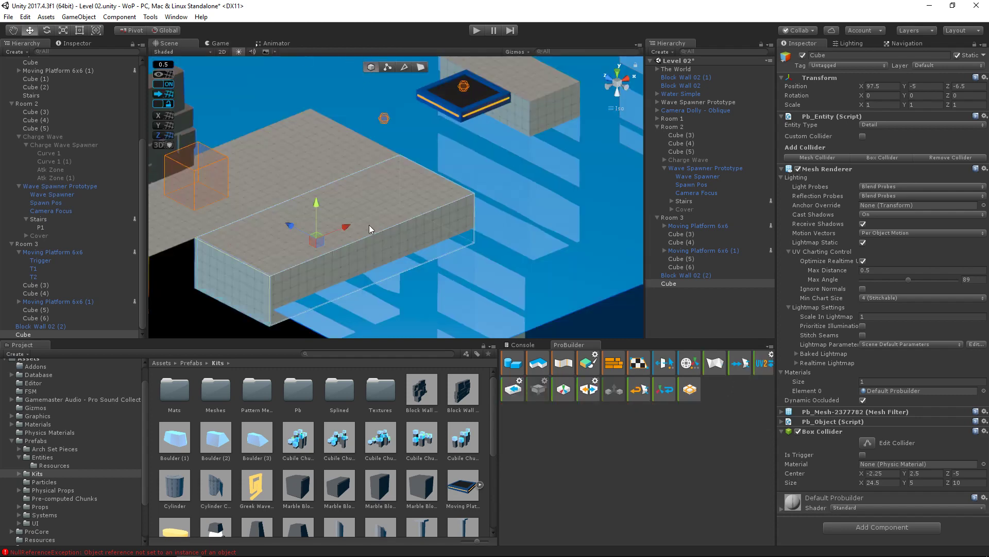
{"action": "left_click", "coordinate": [613, 363]}
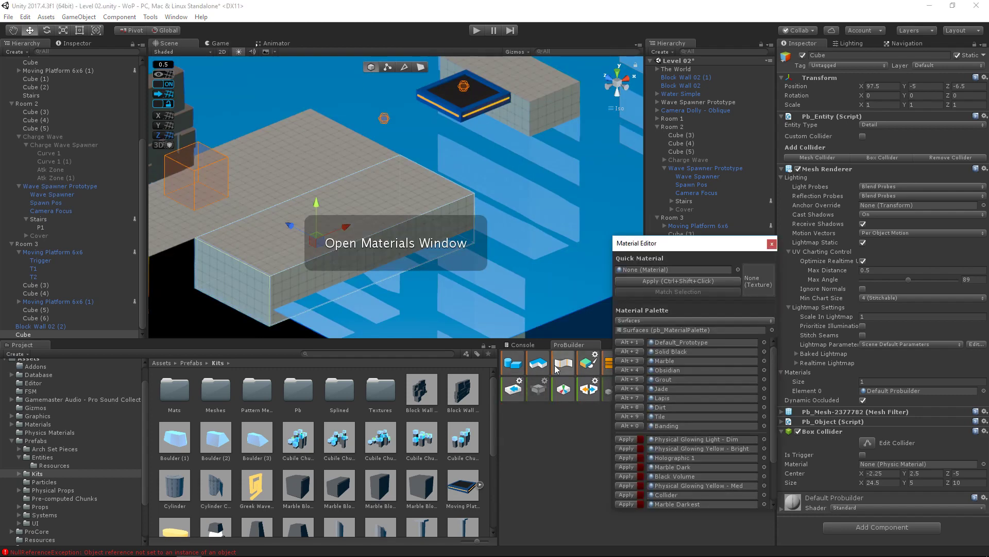
{"action": "left_click", "coordinate": [630, 352]}
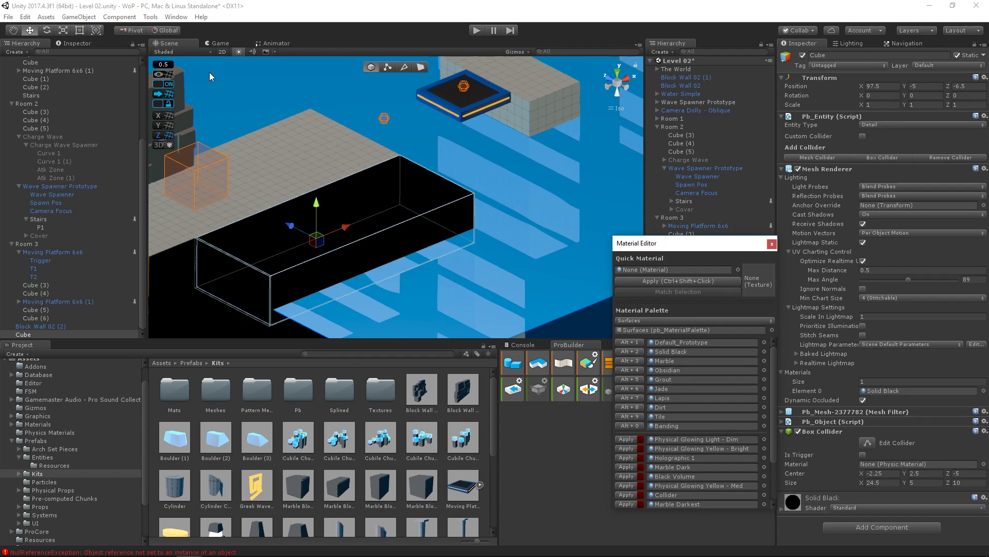
{"action": "left_click", "coordinate": [217, 44]}
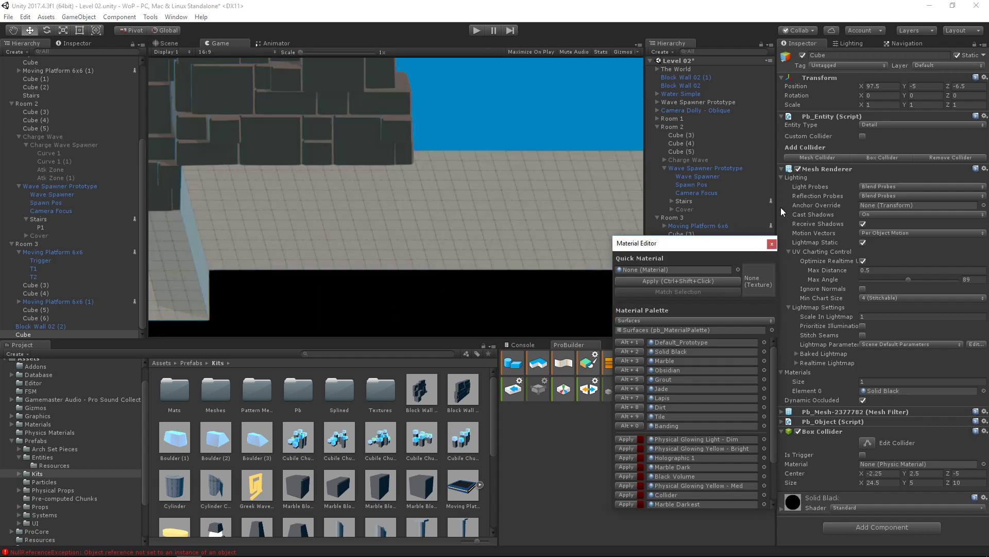
{"action": "left_click", "coordinate": [771, 243]}
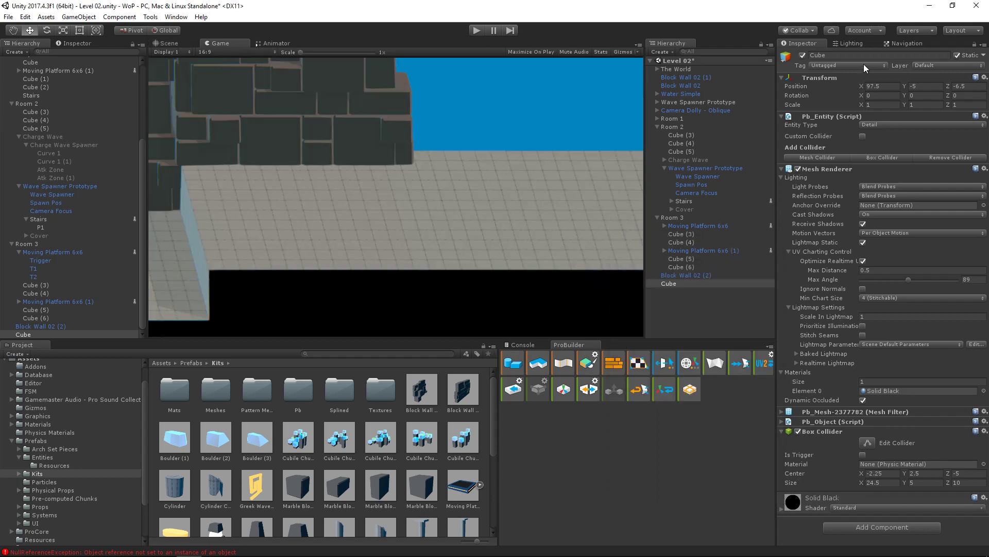
- Set the Camera Dolly - Oblique's X position to 111 to frame the platform's far end
{"action": "left_click", "coordinate": [711, 111]}
{"action": "left_click_drag", "start_coordinate": [862, 96], "coordinate": [901, 101]}
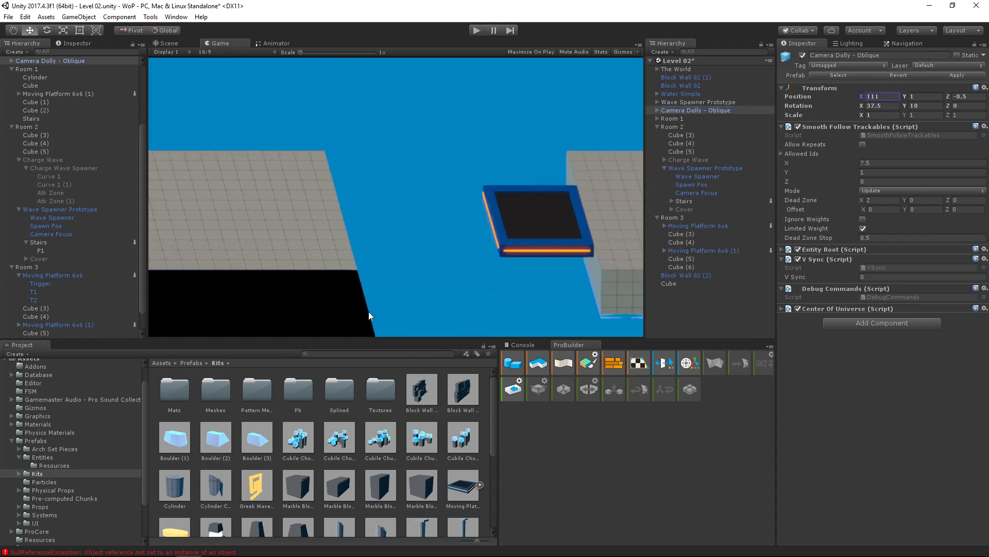
{"action": "left_click", "coordinate": [168, 47]}
- Slide the black cube's vertical front corner edge inward along X and compare it with the platform's end in the game view
{"action": "left_click_drag", "start_coordinate": [435, 203], "coordinate": [406, 227], "text": "alt"}
{"action": "left_click", "coordinate": [422, 68]}
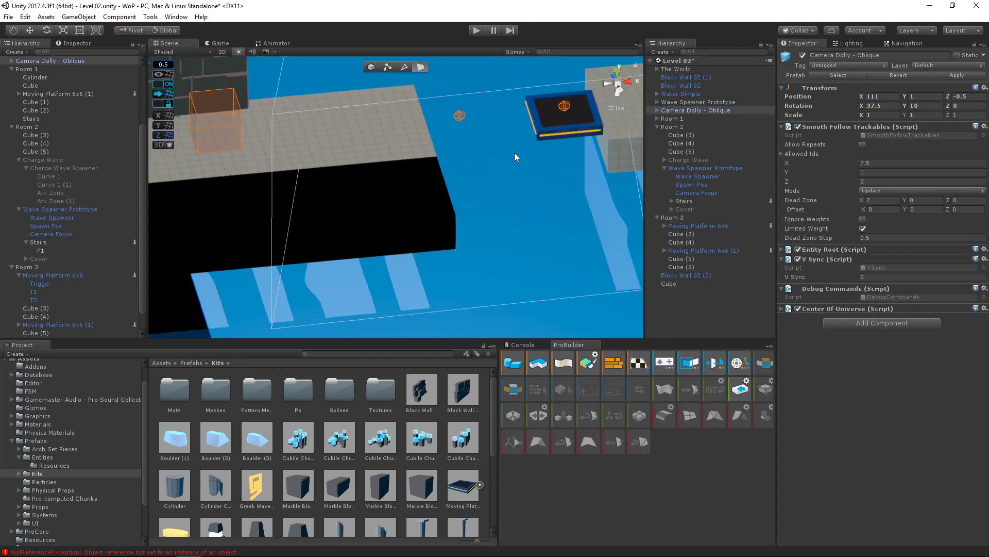
{"action": "left_click_drag", "start_coordinate": [514, 152], "coordinate": [419, 208], "text": "alt"}
{"action": "left_click", "coordinate": [433, 231]}
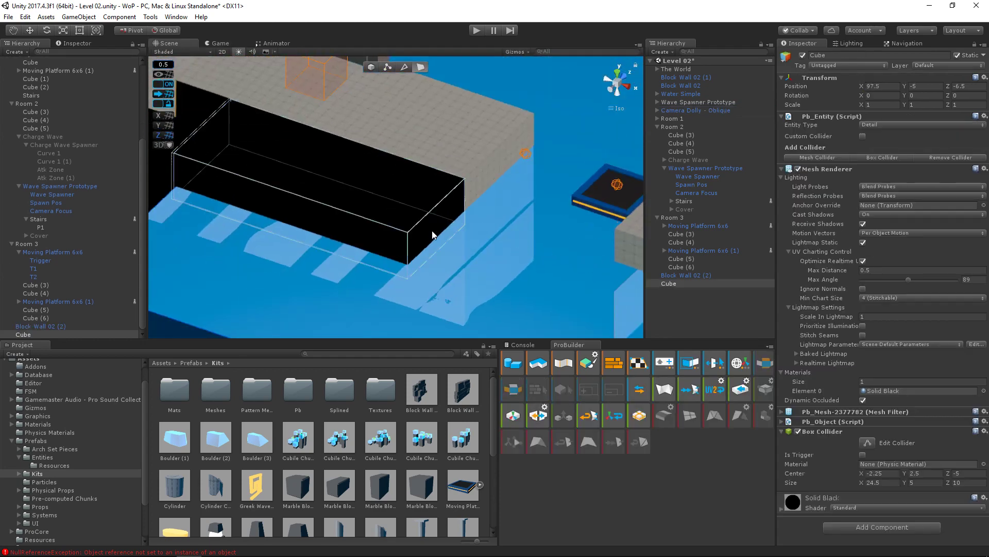
{"action": "left_click", "coordinate": [406, 68]}
{"action": "left_click", "coordinate": [411, 256]}
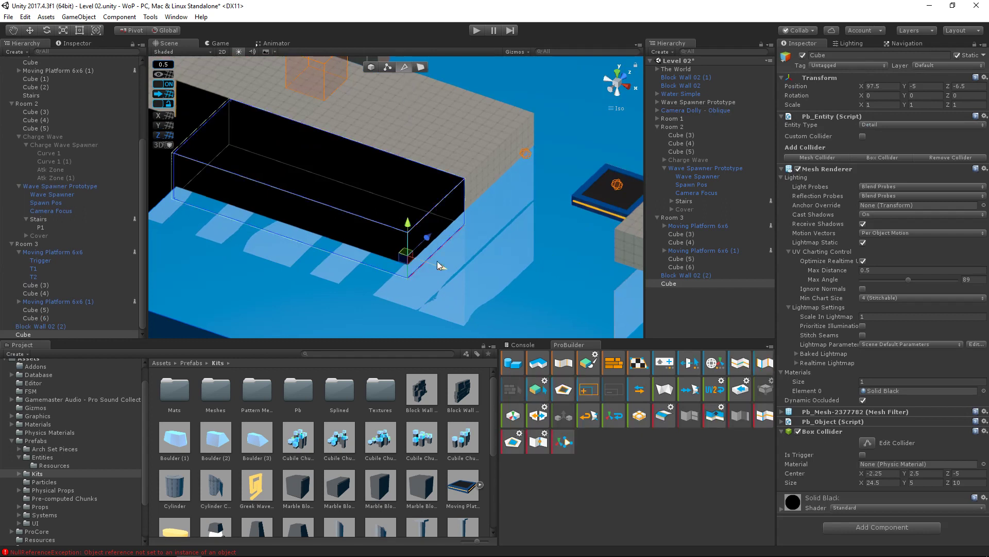
{"action": "left_click", "coordinate": [220, 43]}
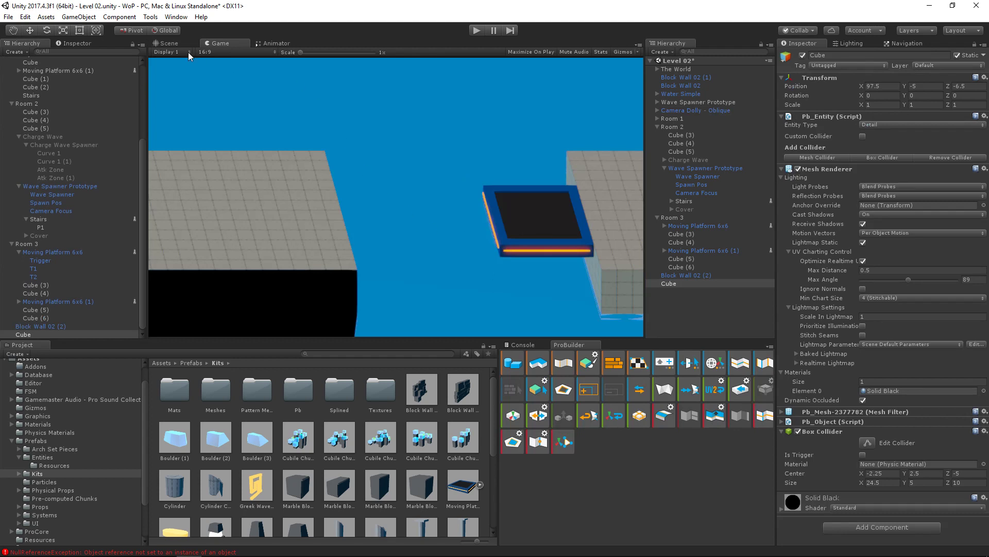
- Readjust the black cube's front corner edge in snapped increments along X, checking each position through the game camera
{"action": "left_click", "coordinate": [170, 44]}
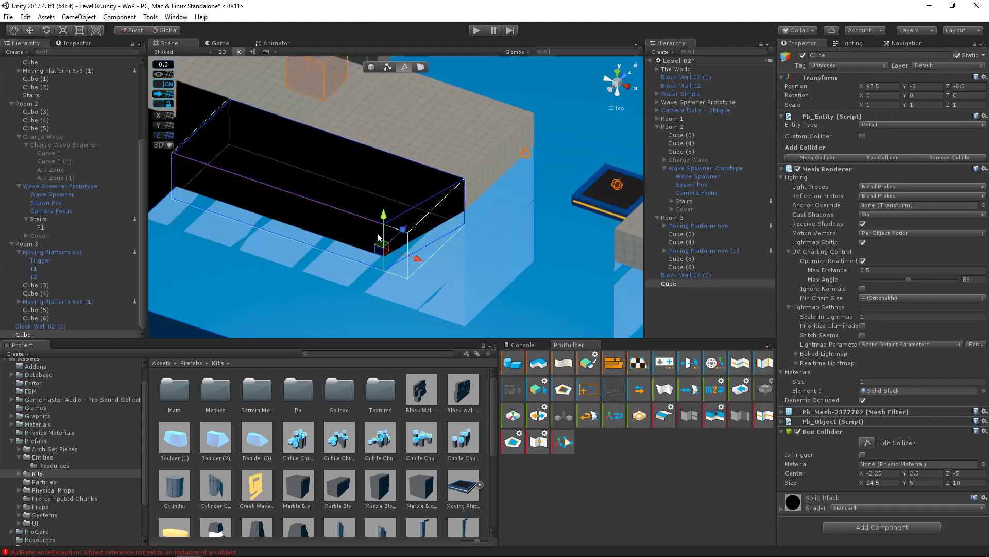
{"action": "left_click", "coordinate": [221, 43]}
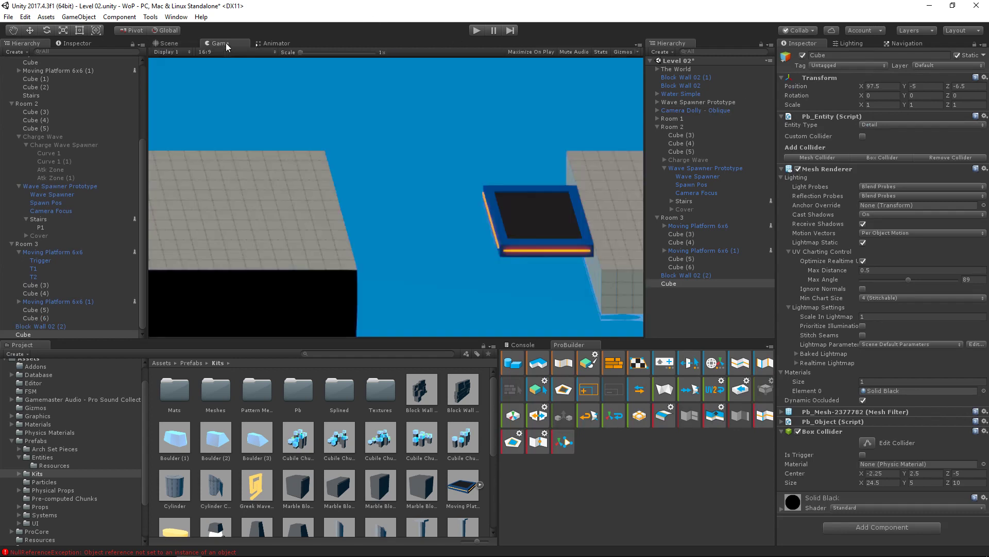
{"action": "left_click", "coordinate": [170, 44]}
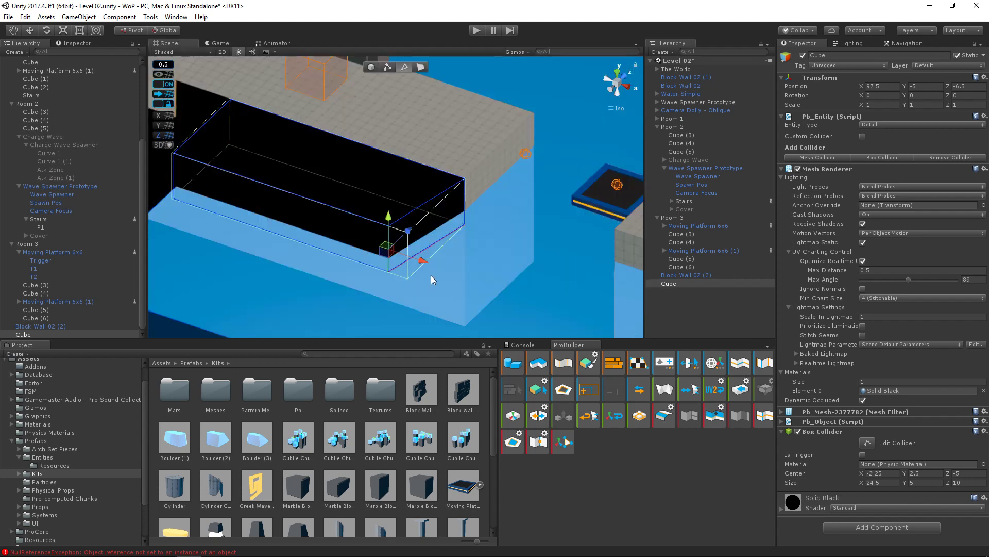
{"action": "left_click", "coordinate": [222, 44]}
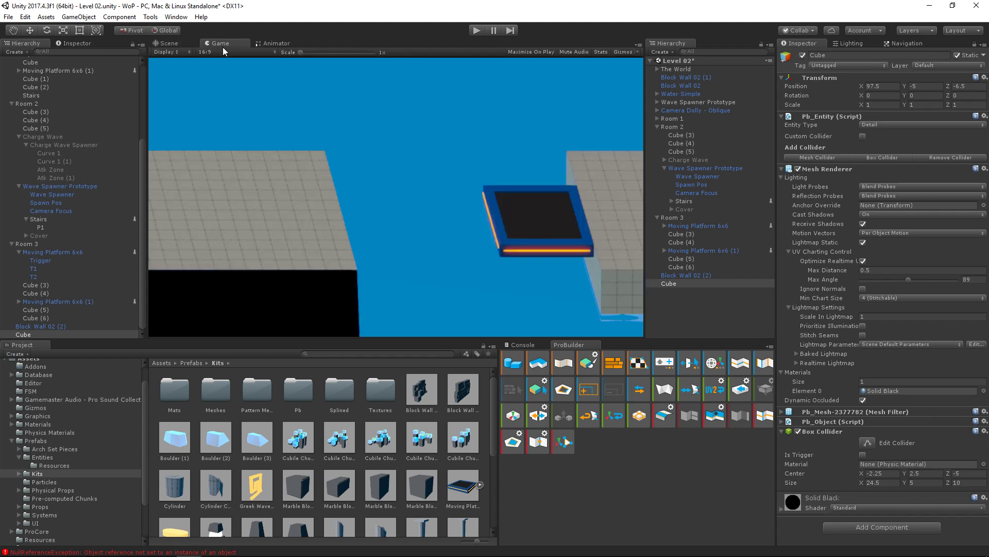
- Turn off ProBuilder grid snapping and fine-tune the black cube's front corner edge along X to look vertical in the game view
{"action": "left_click", "coordinate": [175, 44]}
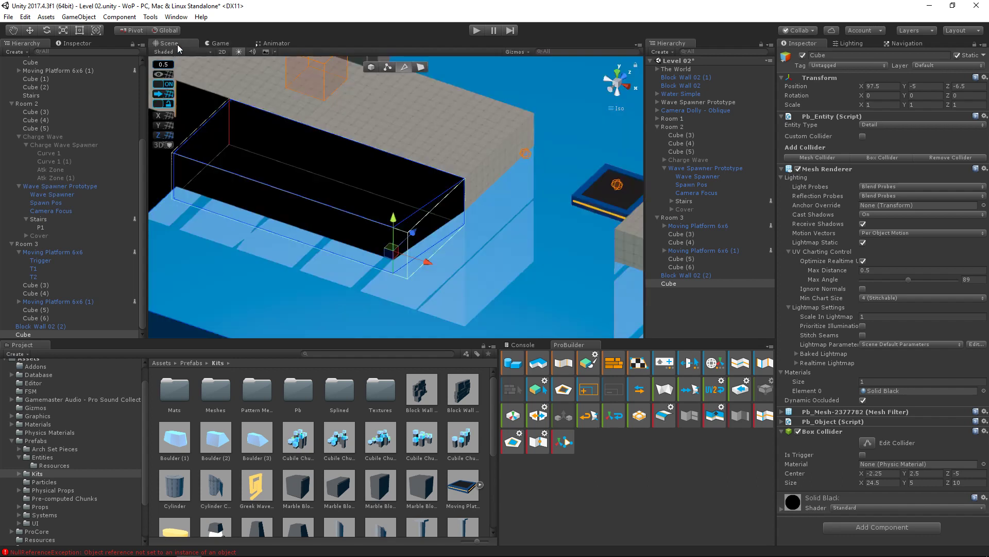
{"action": "left_click", "coordinate": [168, 86]}
{"action": "left_click_drag", "start_coordinate": [426, 264], "coordinate": [424, 262]}
{"action": "left_click", "coordinate": [219, 43]}
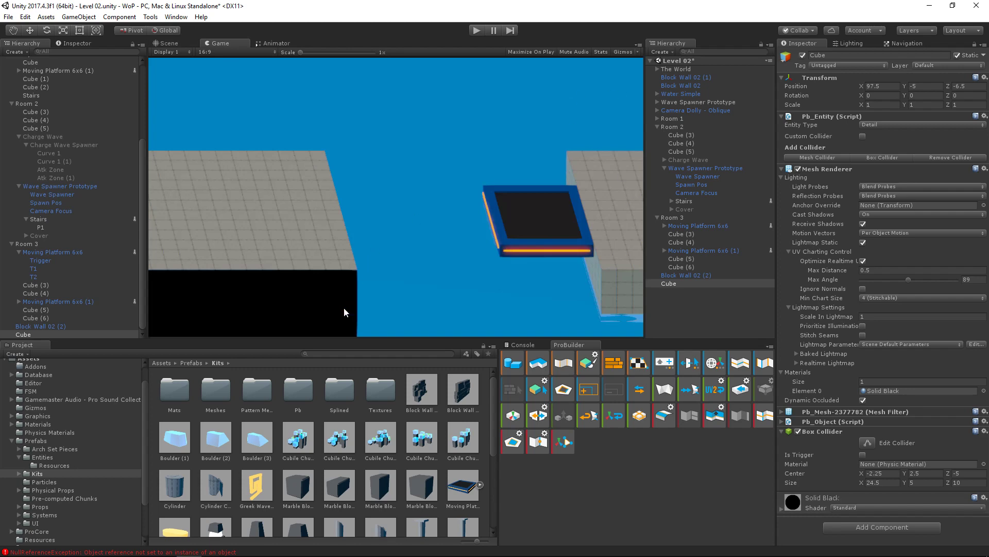
- Run the level in Play mode and collapse Room 3 in the hierarchy
{"action": "left_click", "coordinate": [170, 43]}
{"action": "scroll", "coordinate": [281, 170], "scroll_direction": "down", "scroll_amount": 3}
{"action": "middle_click_drag", "start_coordinate": [278, 177], "coordinate": [398, 190]}
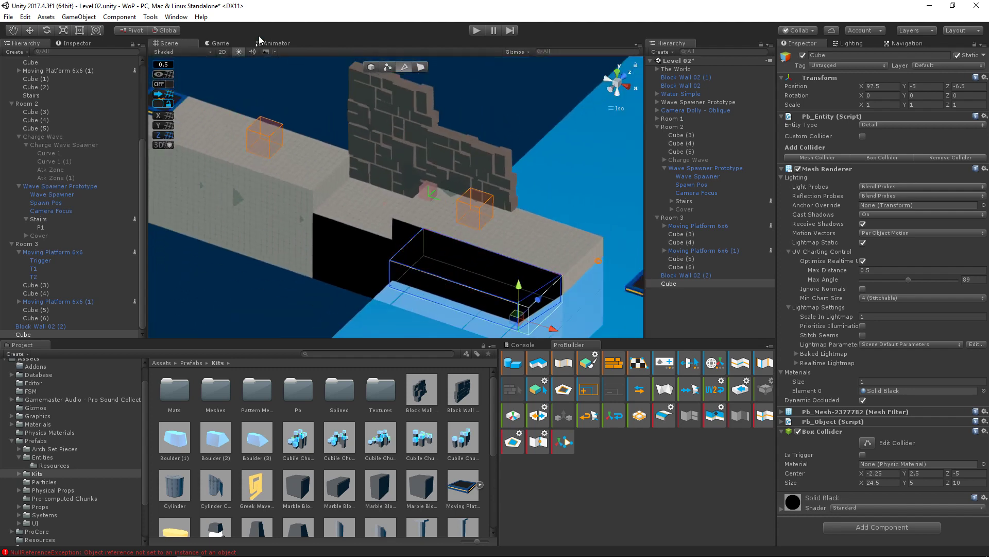
{"action": "left_click", "coordinate": [475, 31]}
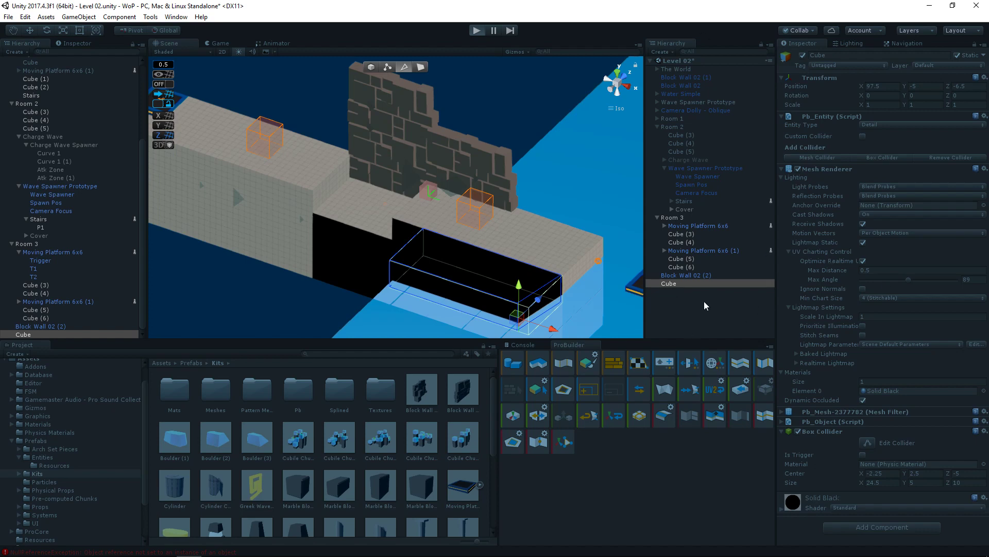
{"action": "key", "text": "ctrl+p"}
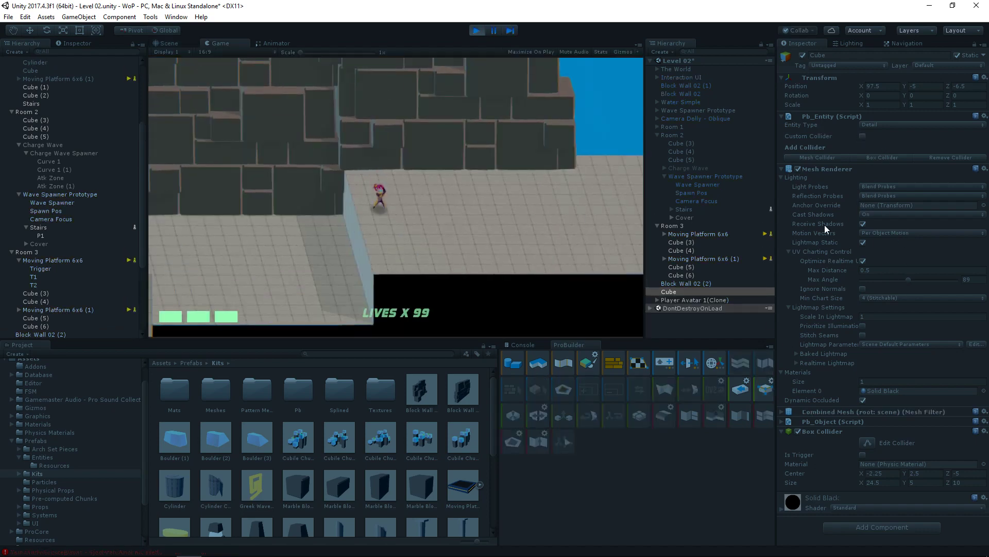
{"action": "left_click", "coordinate": [705, 330]}
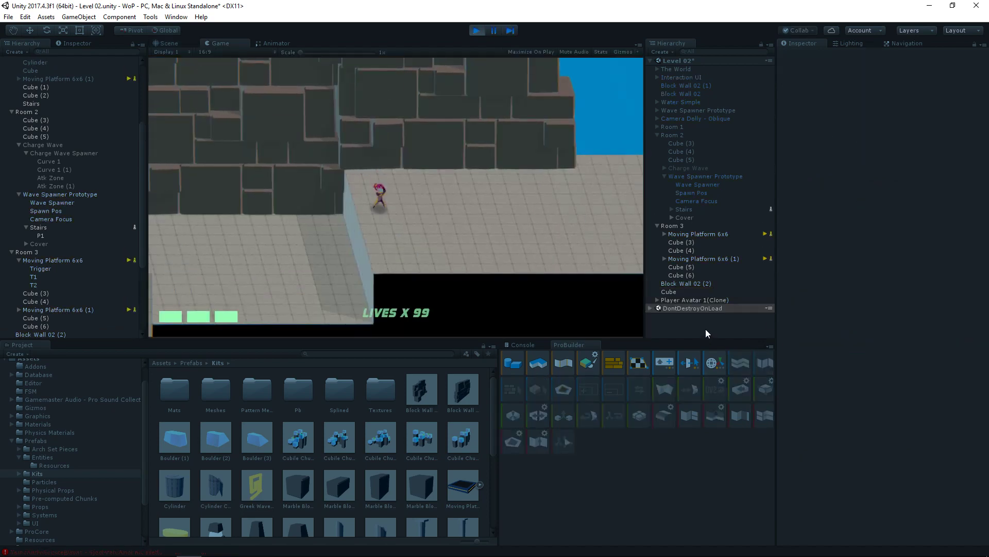
{"action": "left_click", "coordinate": [658, 226]}
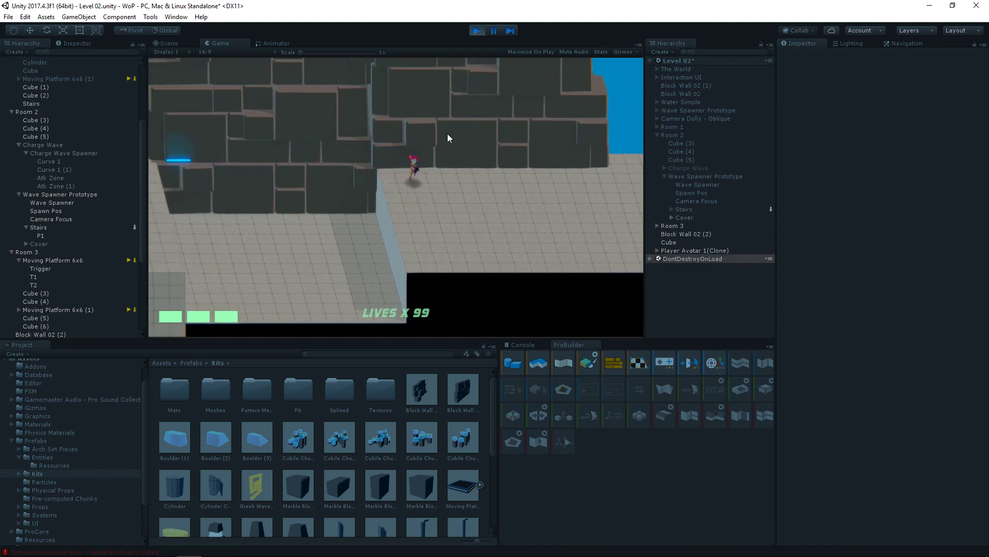
- Play-test the platform by jumping and walking the character around and down to its black front edge
{"action": "key", "text": "space"}
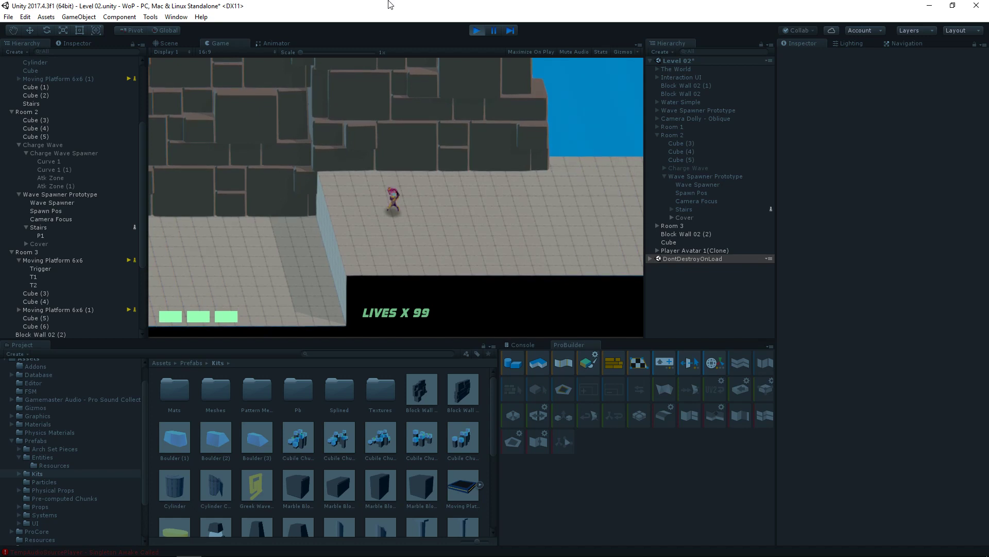
{"action": "key", "text": "s"}
{"action": "key", "text": "w"}
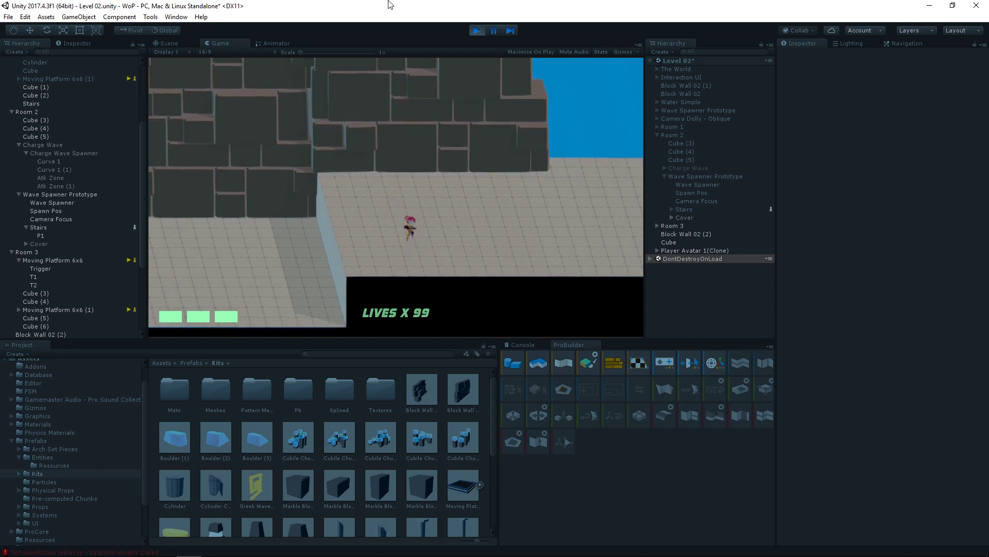
{"action": "key", "text": "s"}
{"action": "key", "text": "d"}
{"action": "key", "text": "w"}
{"action": "key", "text": "s"}
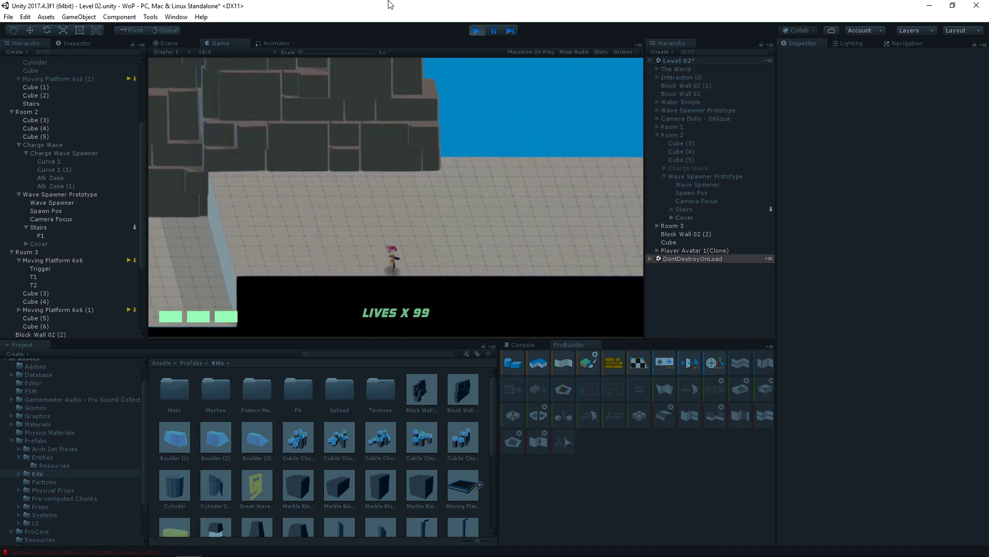
- Walk and jump the character around the platform near the block wall and its black front edge
{"action": "key", "text": "w"}
{"action": "key", "text": "a"}
{"action": "key", "text": "w"}
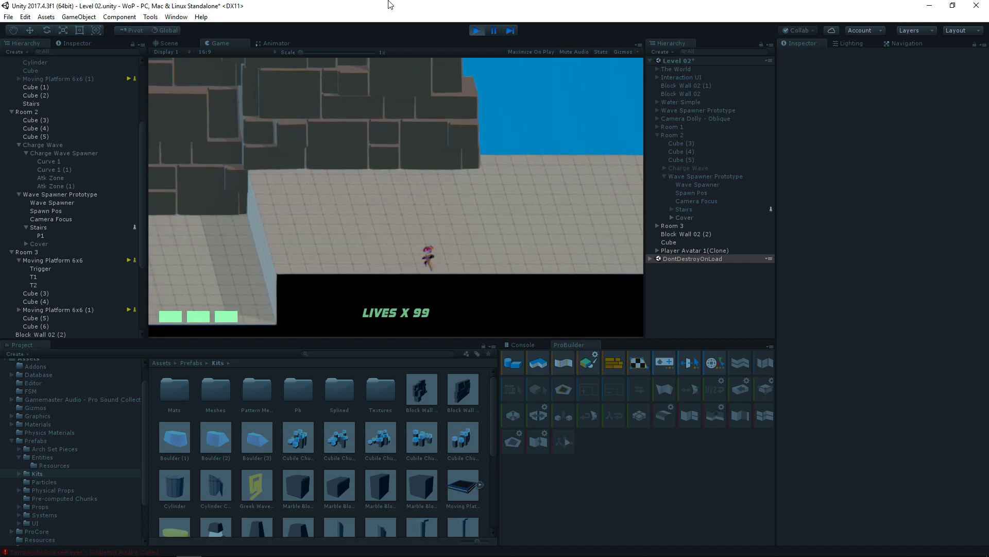
{"action": "key", "text": "a"}
{"action": "key", "text": "s"}
{"action": "key", "text": "space"}
{"action": "key", "text": "d"}
{"action": "key", "text": "w"}
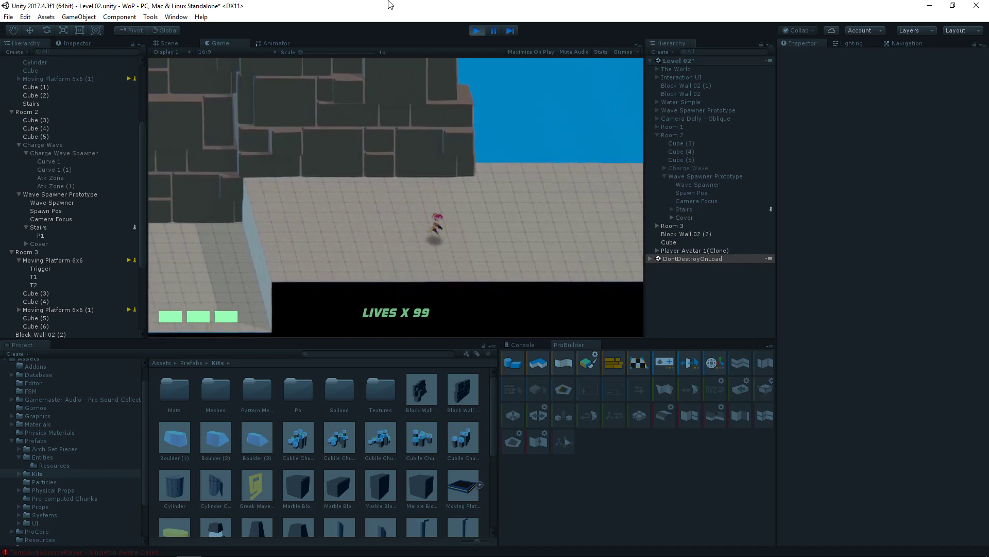
- Run the character to the platform's far end, test jumps at the edge, and jump onto the moving platform
{"action": "key", "text": "d"}
{"action": "key", "text": "space"}
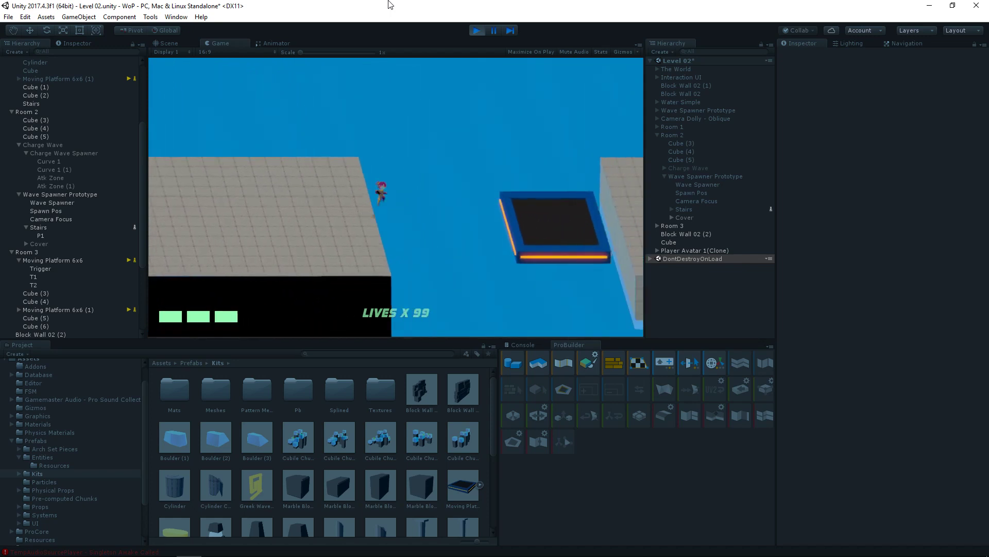
{"action": "key", "text": "a"}
{"action": "key", "text": "a"}
{"action": "key", "text": "d"}
{"action": "key", "text": "space"}
{"action": "key", "text": "a"}
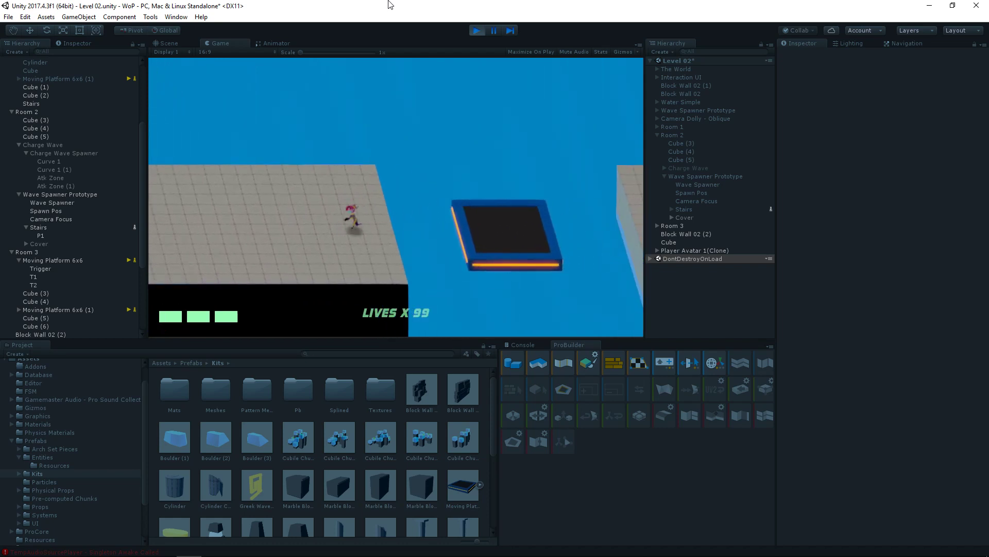
{"action": "key", "text": "d"}
{"action": "key", "text": "space"}
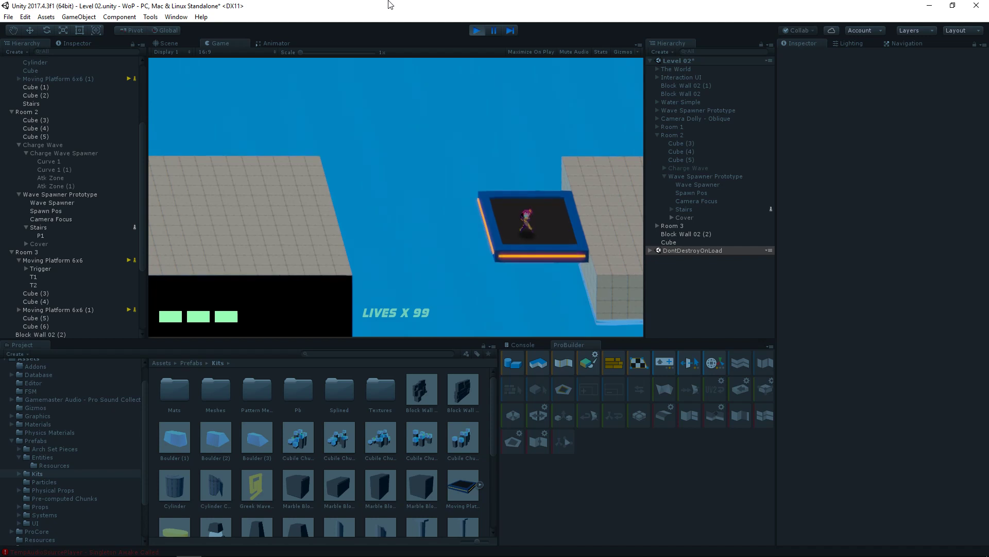
- Play-test riding the moving platform back and forth across the gap, and stop Play mode
{"action": "key", "text": "a"}
{"action": "key", "text": "space"}
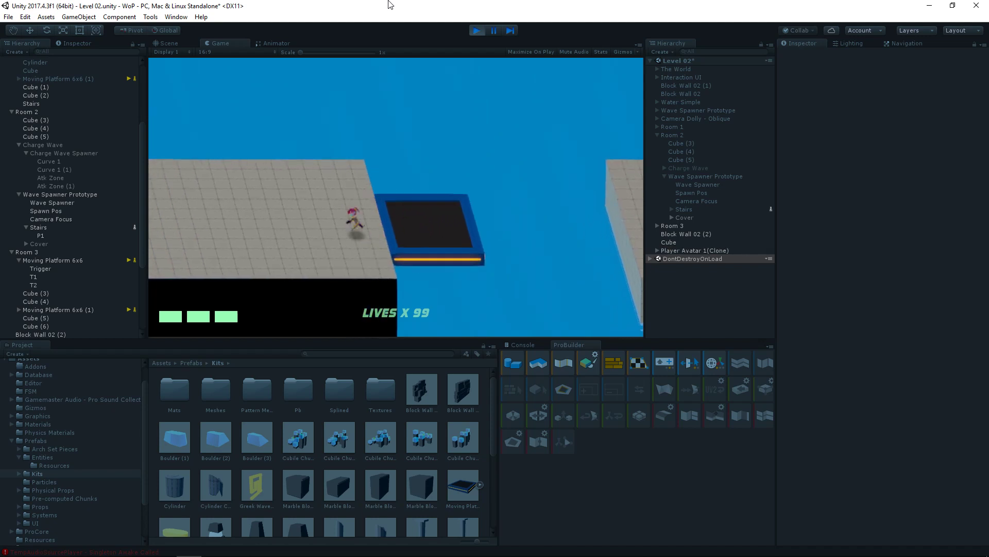
{"action": "key", "text": "d"}
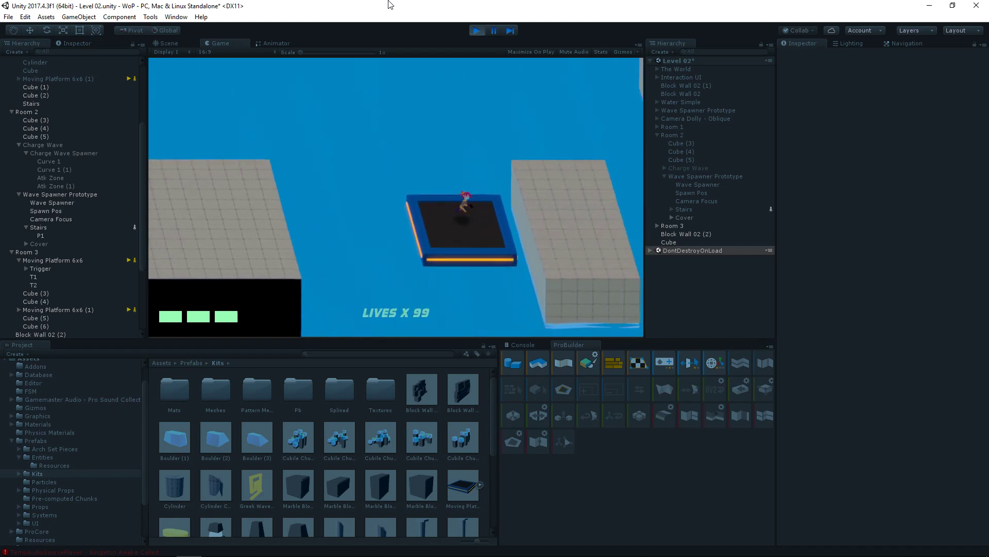
{"action": "key", "text": "d"}
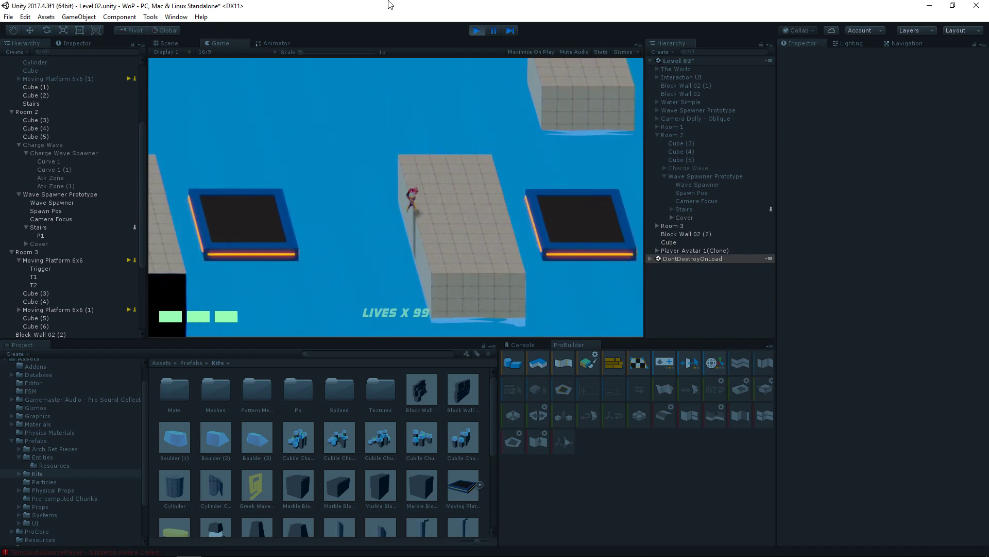
{"action": "key", "text": "a"}
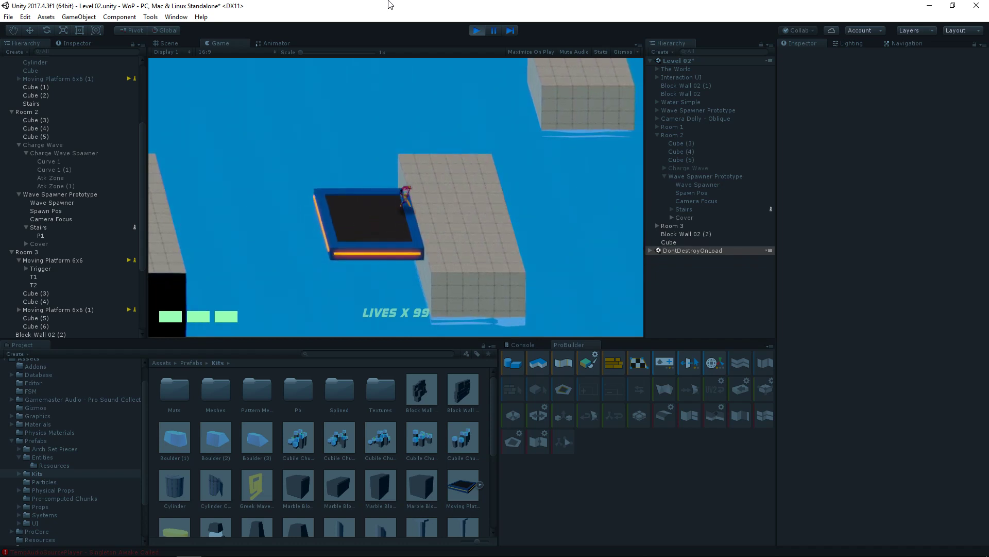
{"action": "key", "text": "a"}
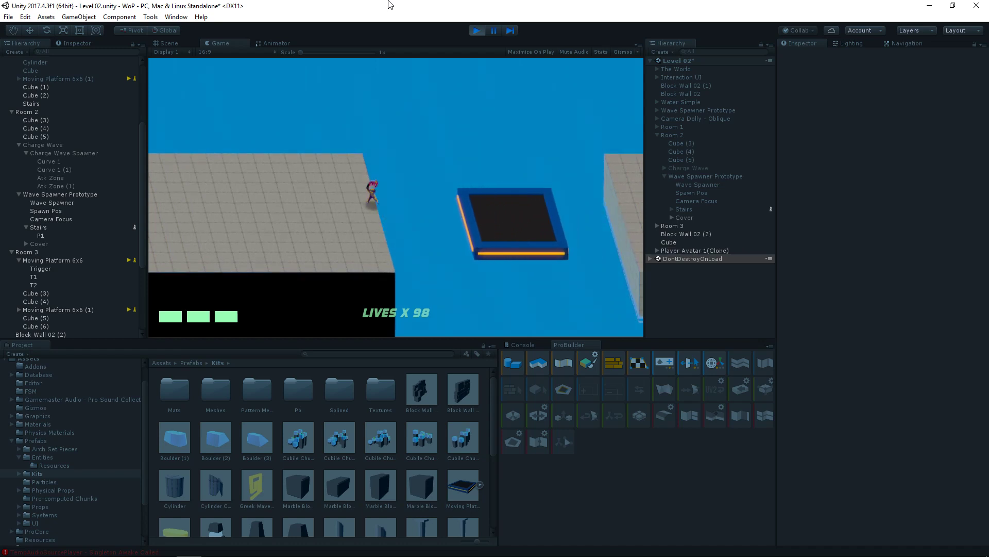
{"action": "key", "text": "d"}
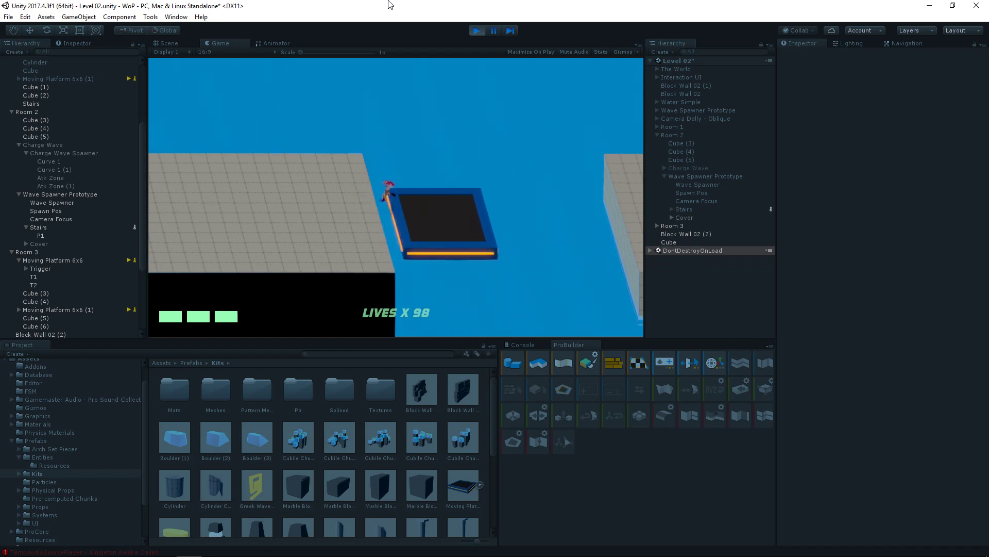
{"action": "left_click", "coordinate": [475, 31]}
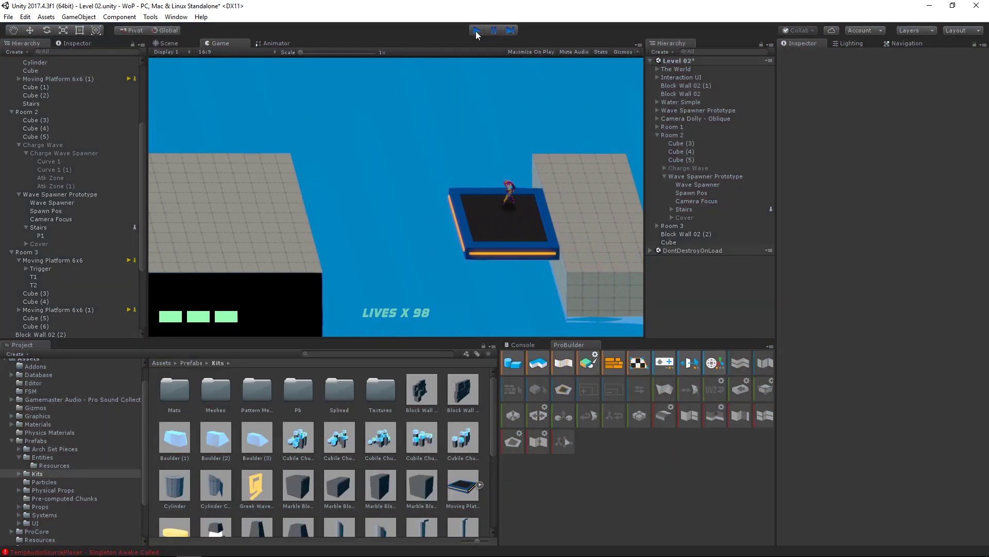
- Select the end face of Room 3's Cube (3) facing the moving platform and turn ProBuilder grid snapping on
{"action": "middle_click_drag", "start_coordinate": [506, 127], "coordinate": [254, 205]}
{"action": "left_click_drag", "start_coordinate": [254, 205], "coordinate": [357, 213], "text": "alt"}
{"action": "left_click", "coordinate": [348, 240]}
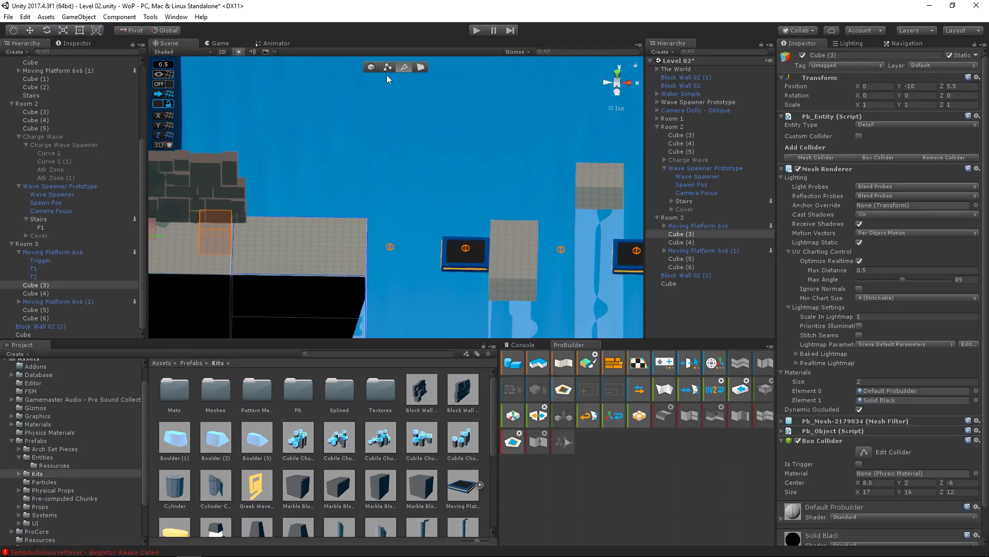
{"action": "left_click", "coordinate": [421, 67]}
{"action": "left_click_drag", "start_coordinate": [412, 128], "coordinate": [374, 257], "text": "alt"}
{"action": "left_click", "coordinate": [373, 256]}
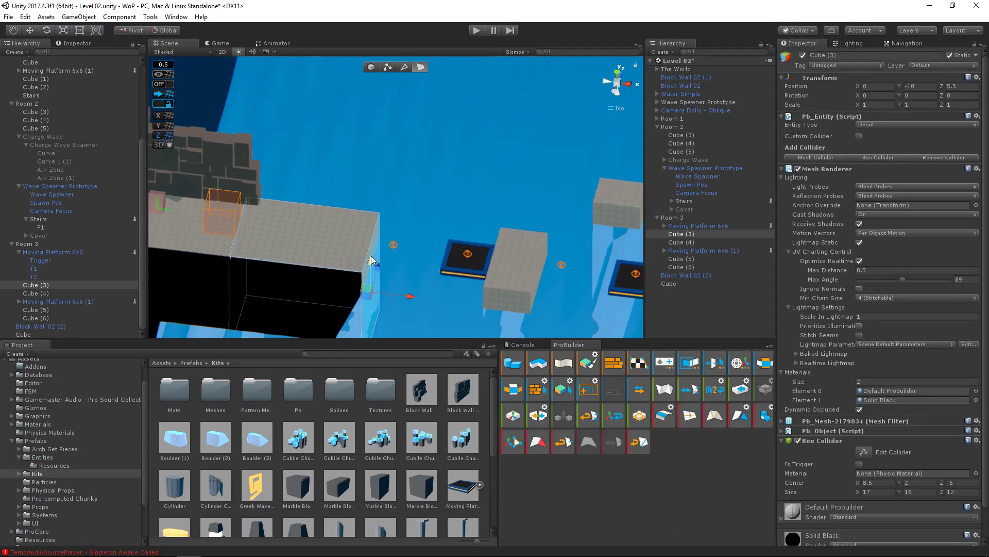
{"action": "left_click_drag", "start_coordinate": [410, 298], "coordinate": [407, 299]}
{"action": "left_click", "coordinate": [163, 83]}
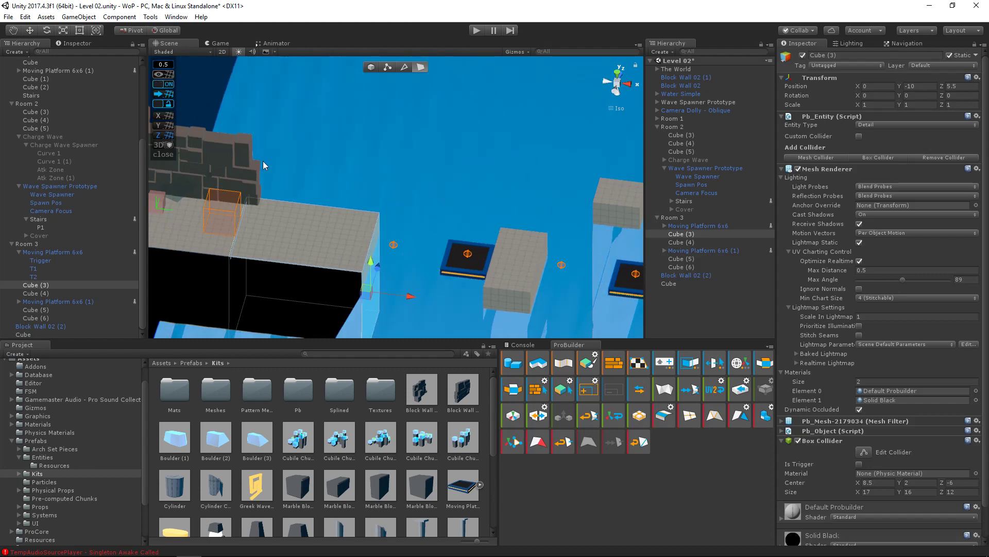
- Extrude the selected end face of Cube (3) along X to form a narrow end section
{"action": "scroll", "coordinate": [349, 164], "scroll_direction": "up", "scroll_amount": 3}
{"action": "left_click_drag", "start_coordinate": [349, 165], "coordinate": [406, 198], "text": "alt"}
{"action": "scroll", "coordinate": [394, 212], "scroll_direction": "up", "scroll_amount": 2}
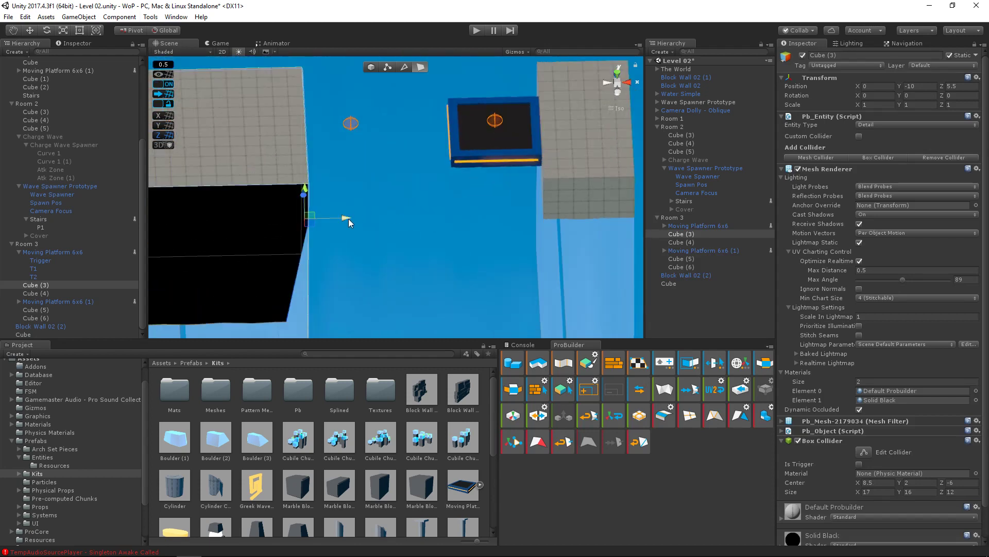
{"action": "left_click_drag", "start_coordinate": [348, 219], "coordinate": [309, 181]}
- Move the front and rear vertical edges of Cube (3)'s end inward to give the platform angled corners
{"action": "left_click", "coordinate": [405, 67]}
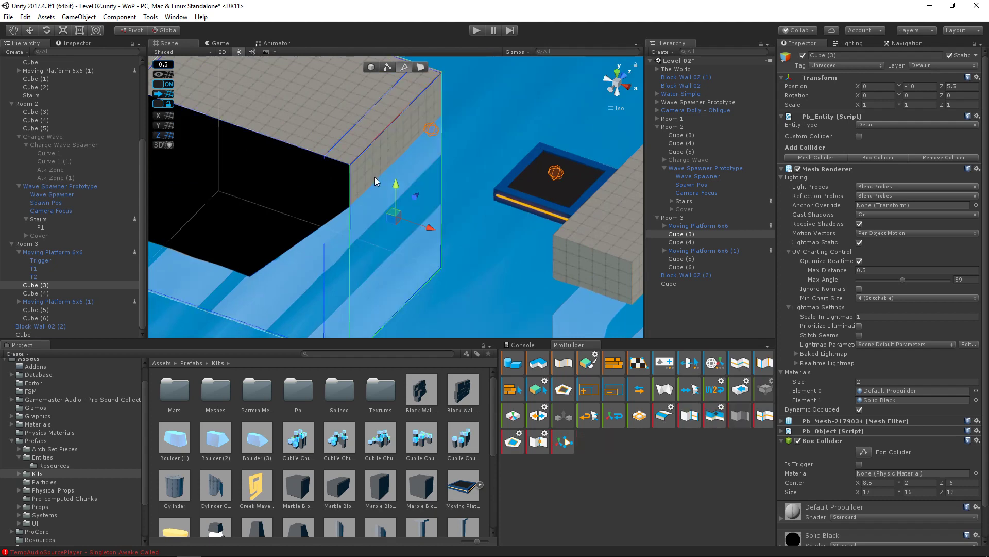
{"action": "left_click", "coordinate": [357, 187]}
{"action": "left_click_drag", "start_coordinate": [372, 232], "coordinate": [387, 234]}
{"action": "left_click_drag", "start_coordinate": [436, 190], "coordinate": [378, 162], "text": "alt"}
{"action": "left_click", "coordinate": [392, 163]}
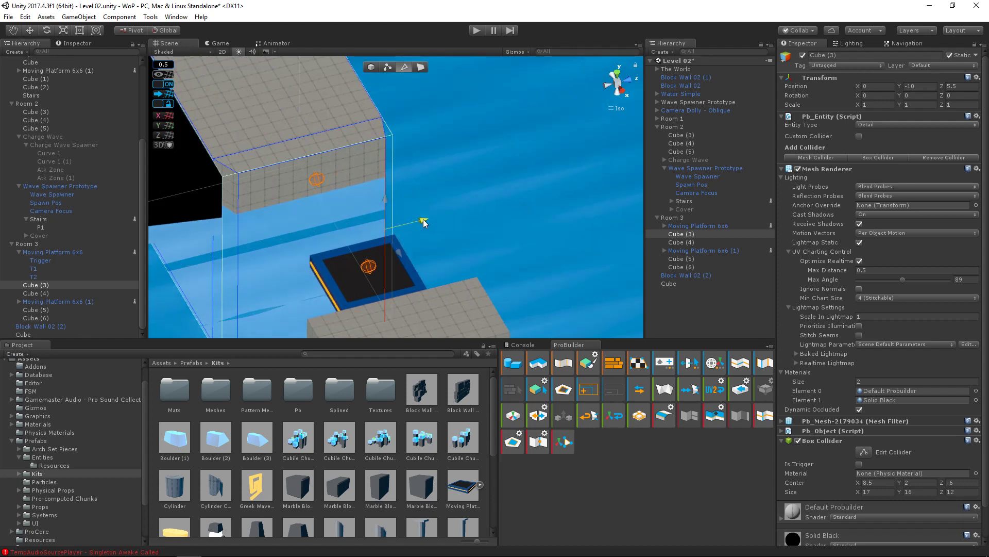
{"action": "left_click_drag", "start_coordinate": [420, 219], "coordinate": [420, 72], "text": "alt"}
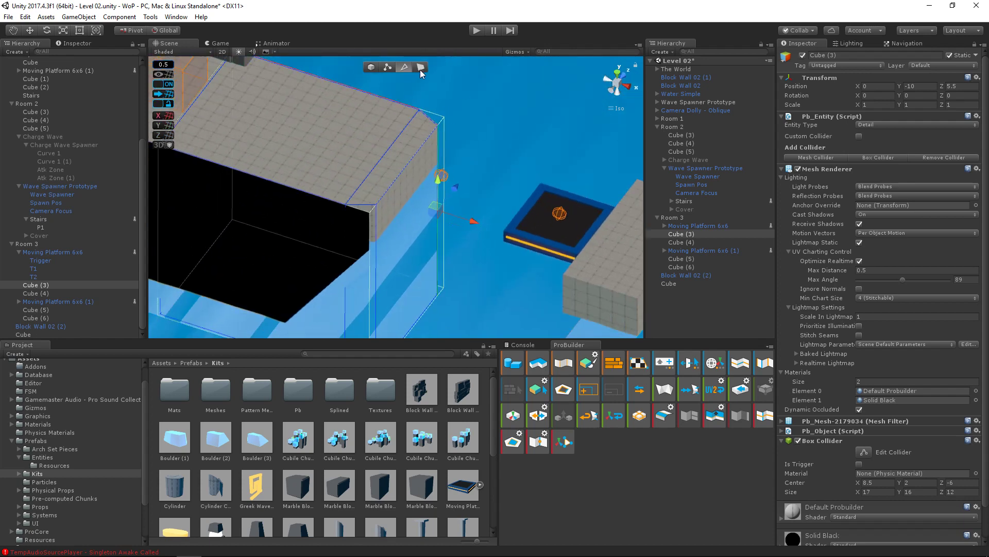
- Pull the black cube's end face back along X to the start of the angled corner and check it through the game camera
{"action": "left_click", "coordinate": [420, 67]}
{"action": "left_click", "coordinate": [324, 250]}
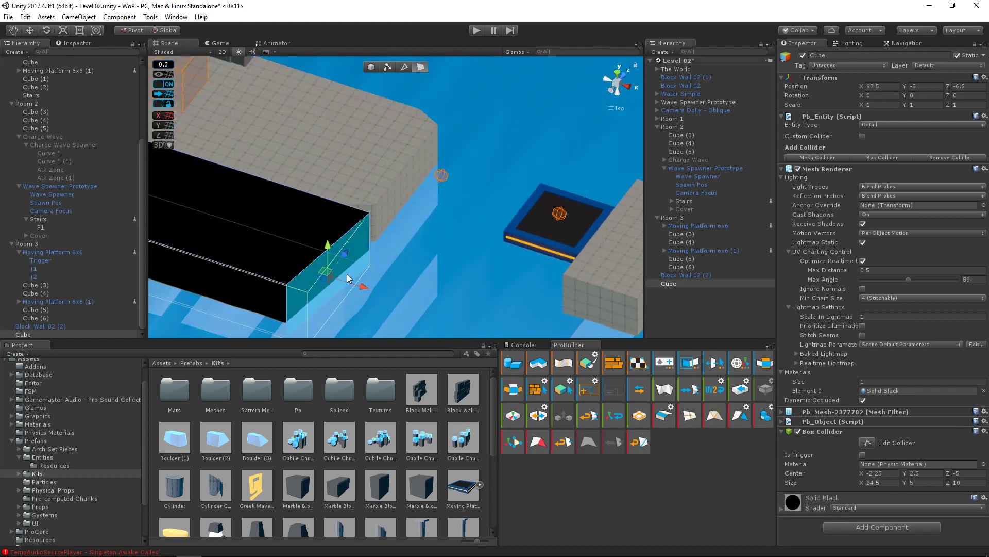
{"action": "left_click_drag", "start_coordinate": [363, 289], "coordinate": [336, 277]}
{"action": "left_click", "coordinate": [228, 42]}
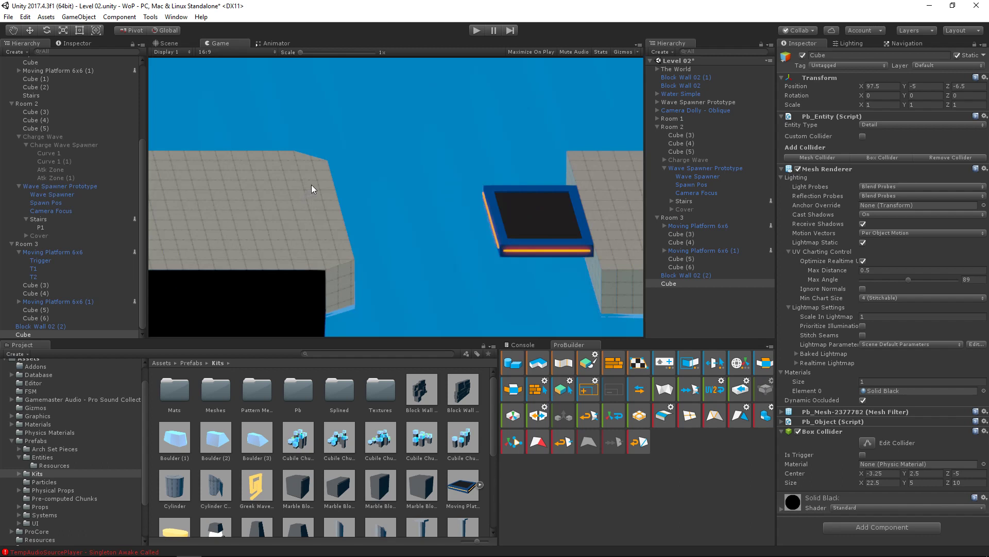
- Place the Boulder (1) prefab from the Kits folder at the platform's angled front corner
{"action": "scroll", "coordinate": [275, 418], "scroll_direction": "down", "scroll_amount": 3}
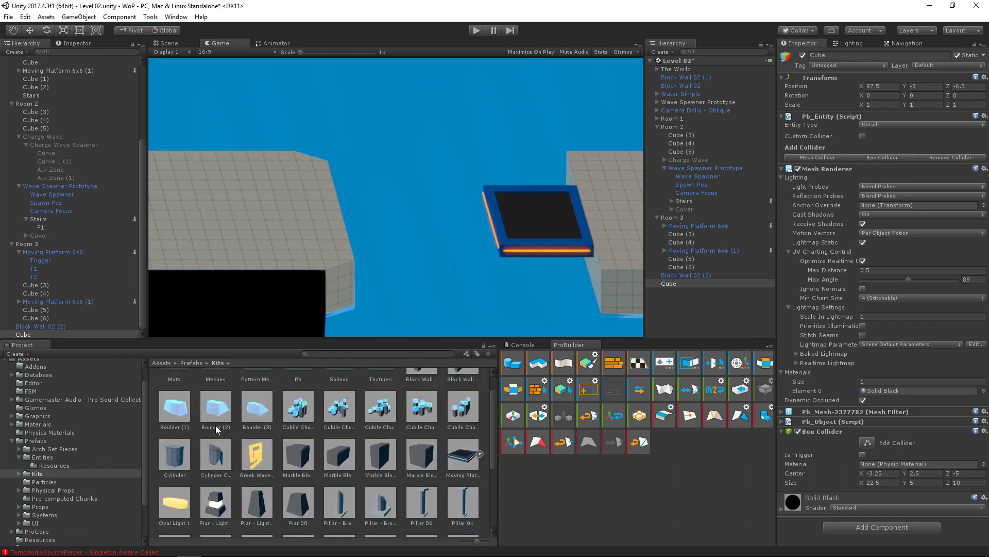
{"action": "scroll", "coordinate": [277, 460], "scroll_direction": "up", "scroll_amount": 3}
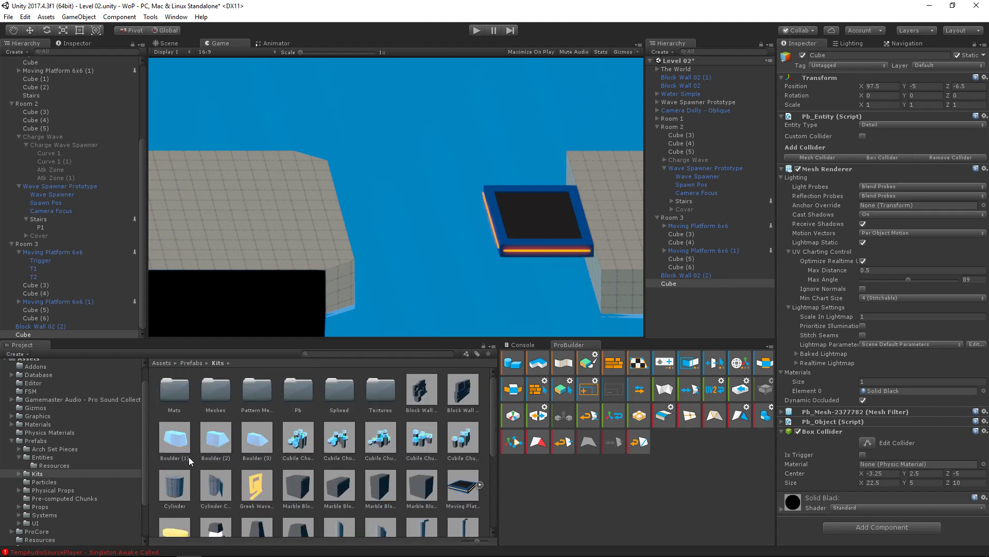
{"action": "left_click", "coordinate": [176, 44]}
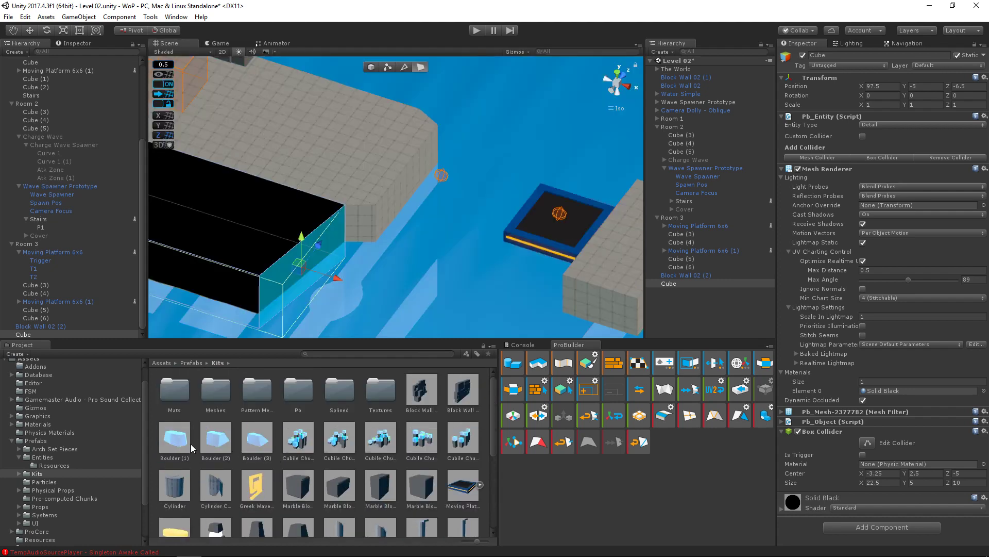
{"action": "left_click_drag", "start_coordinate": [175, 438], "coordinate": [378, 183]}
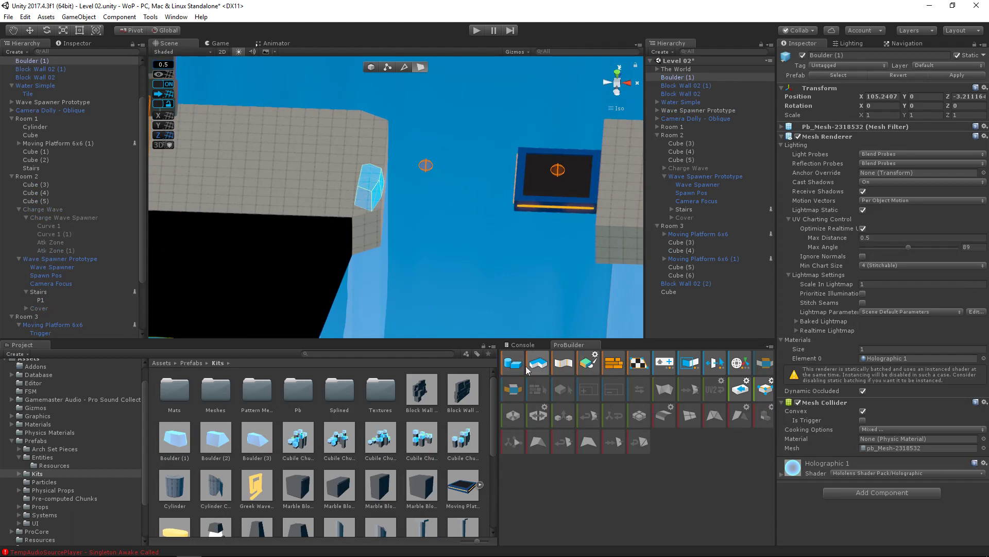
- Switch ProBuilder to object mode and assign the Solid Black material to Boulder (1)
{"action": "left_click", "coordinate": [610, 370]}
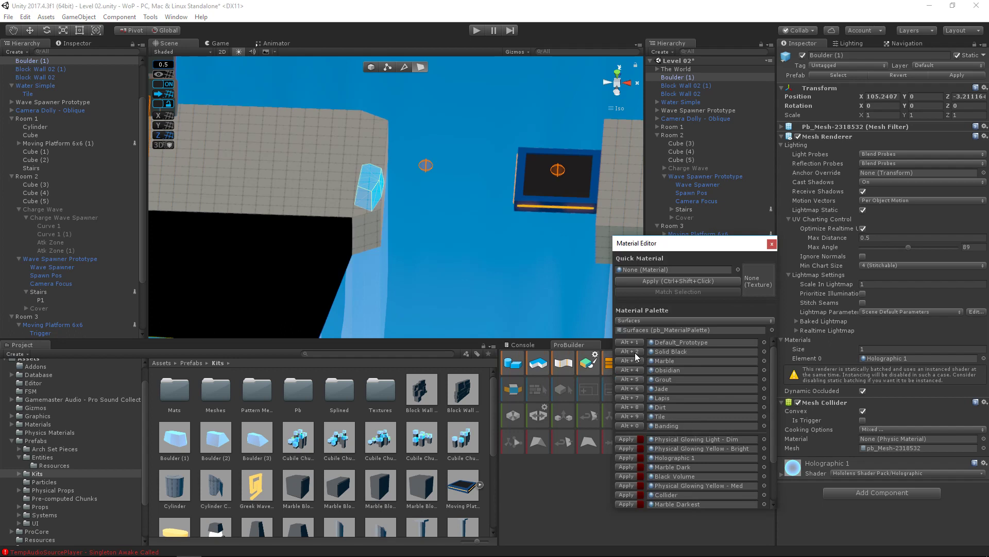
{"action": "left_click", "coordinate": [771, 243]}
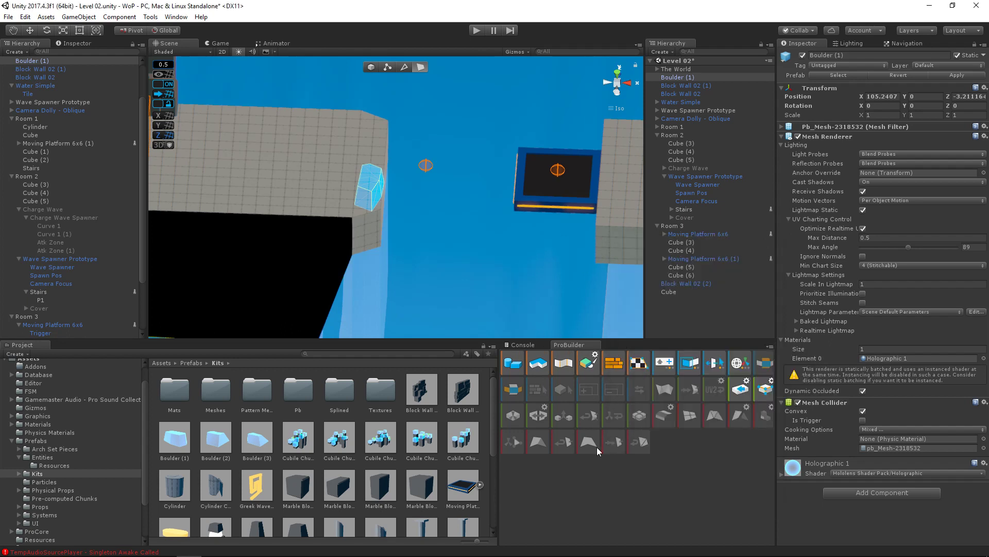
{"action": "left_click", "coordinate": [372, 67]}
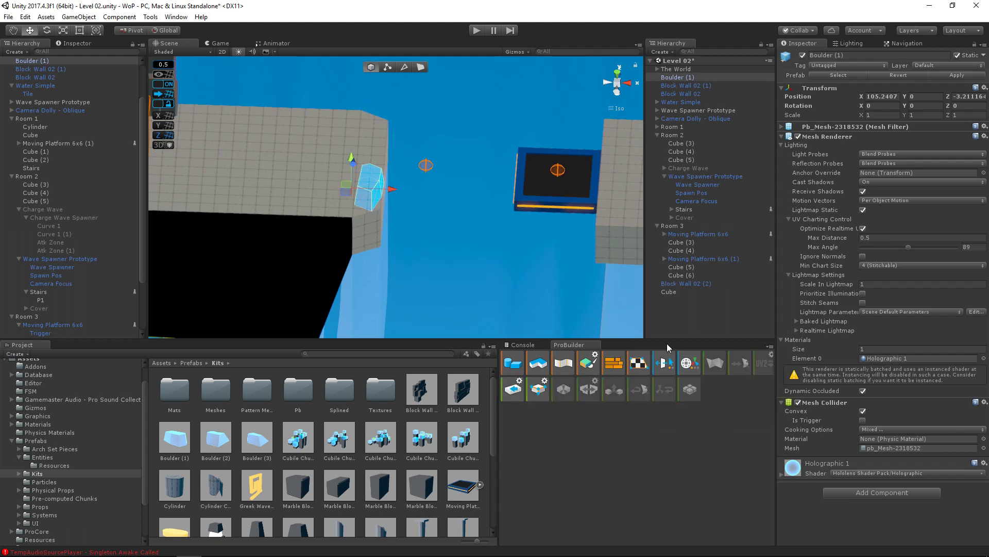
{"action": "left_click", "coordinate": [640, 364]}
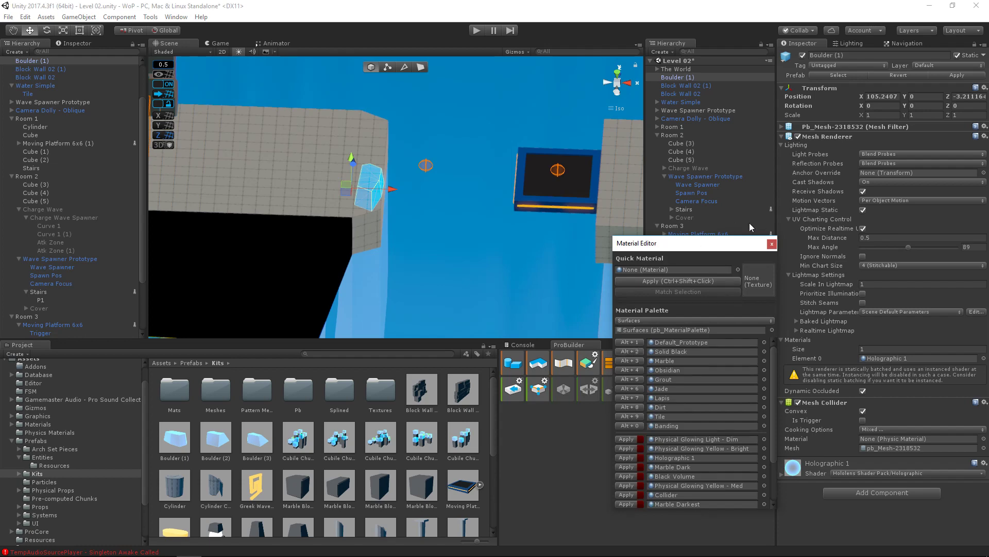
{"action": "left_click", "coordinate": [771, 244]}
{"action": "left_click", "coordinate": [983, 359]}
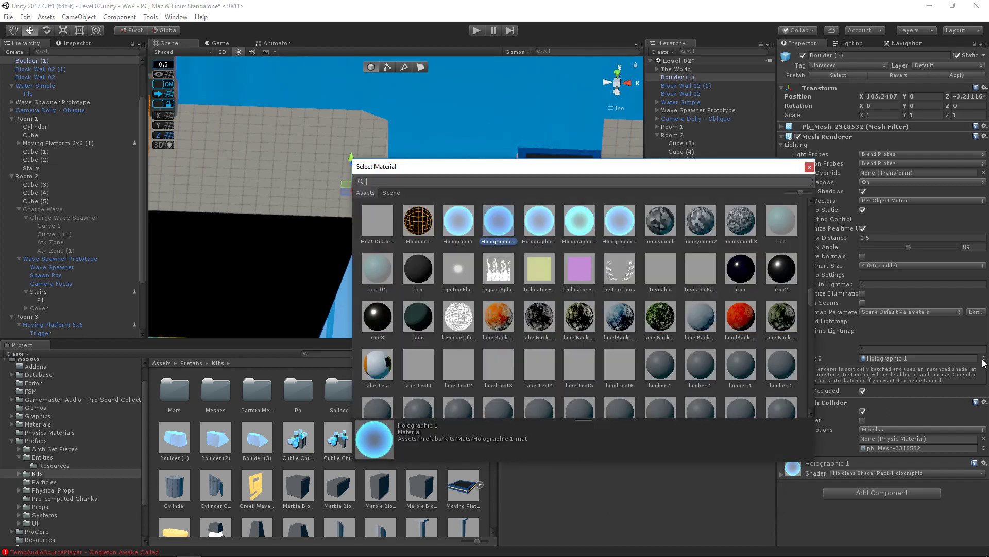
{"action": "type", "text": "solid"}
{"action": "key", "text": "Right"}
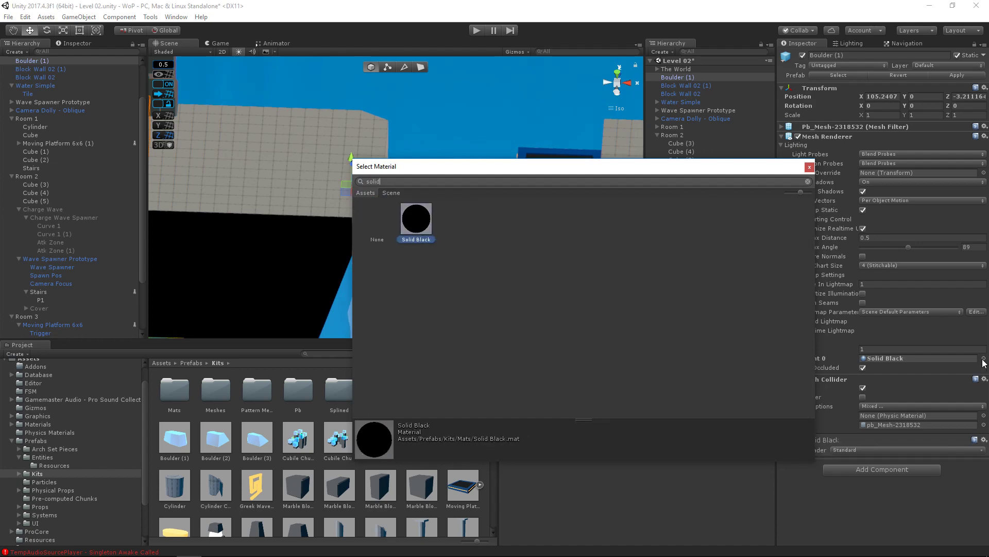
{"action": "key", "text": "Return"}
- Move Boulder (1) to X 105, Y -4, Z -8.5 beside the black cube and check it through the game camera
{"action": "left_click_drag", "start_coordinate": [365, 174], "coordinate": [372, 220], "text": "alt"}
{"action": "left_click_drag", "start_coordinate": [446, 227], "coordinate": [405, 267], "text": "alt"}
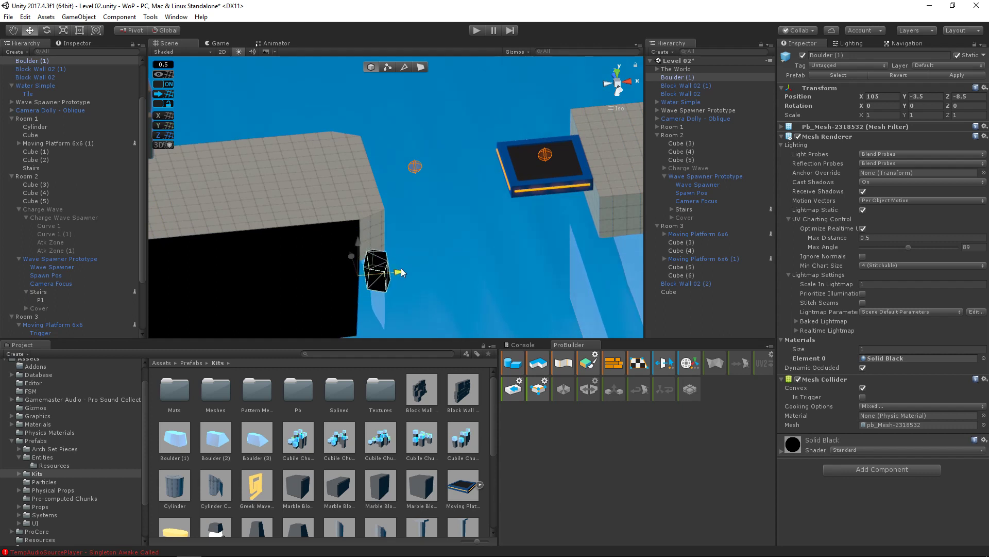
{"action": "left_click_drag", "start_coordinate": [357, 244], "coordinate": [357, 251]}
{"action": "left_click", "coordinate": [221, 44]}
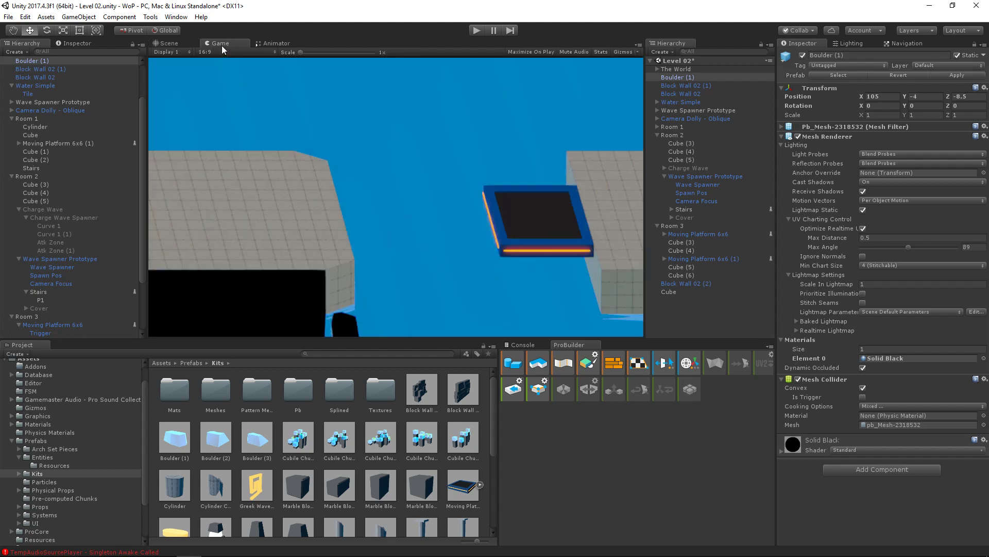
- Set the Y scale of Boulder (1) to 3 and remove its Mesh Collider component
{"action": "left_click", "coordinate": [180, 44]}
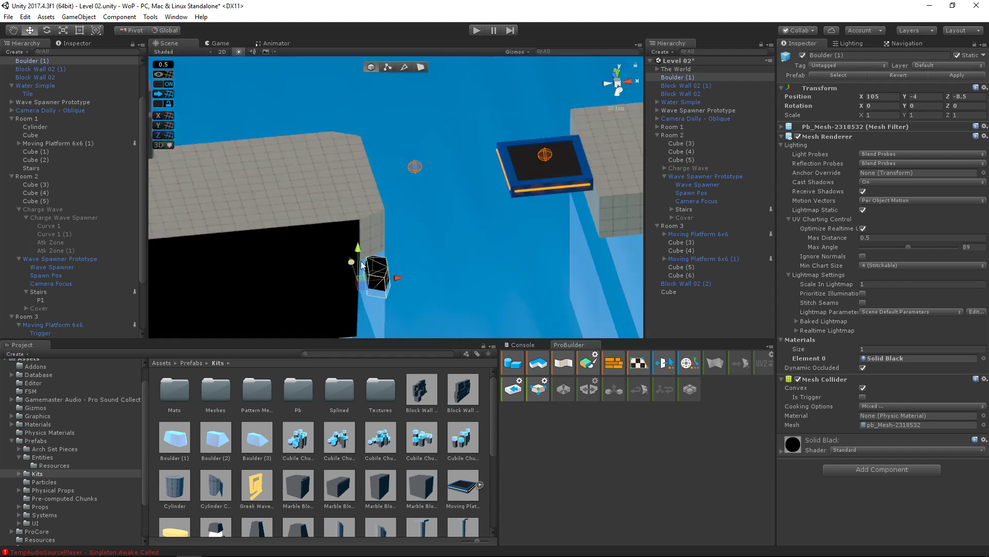
{"action": "left_click", "coordinate": [915, 116]}
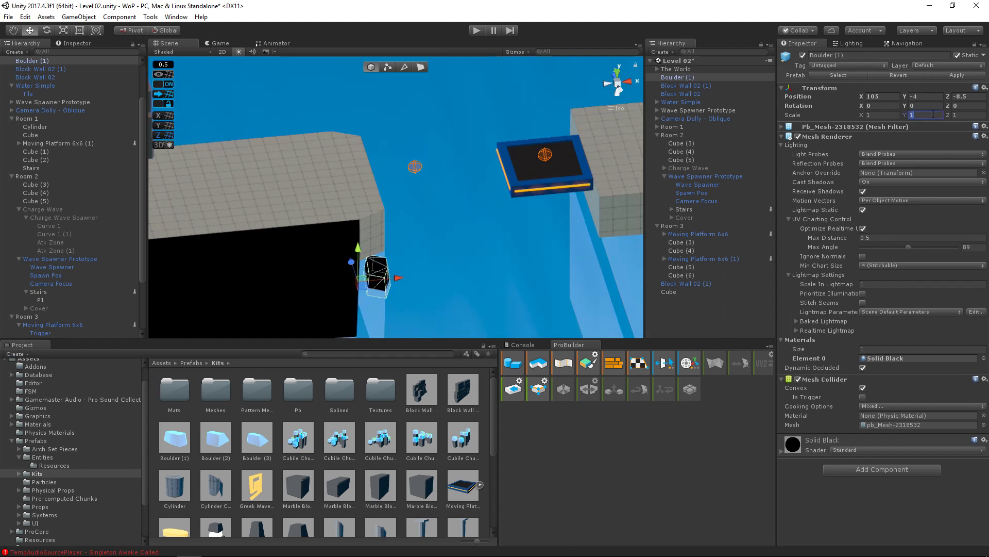
{"action": "type", "text": "3"}
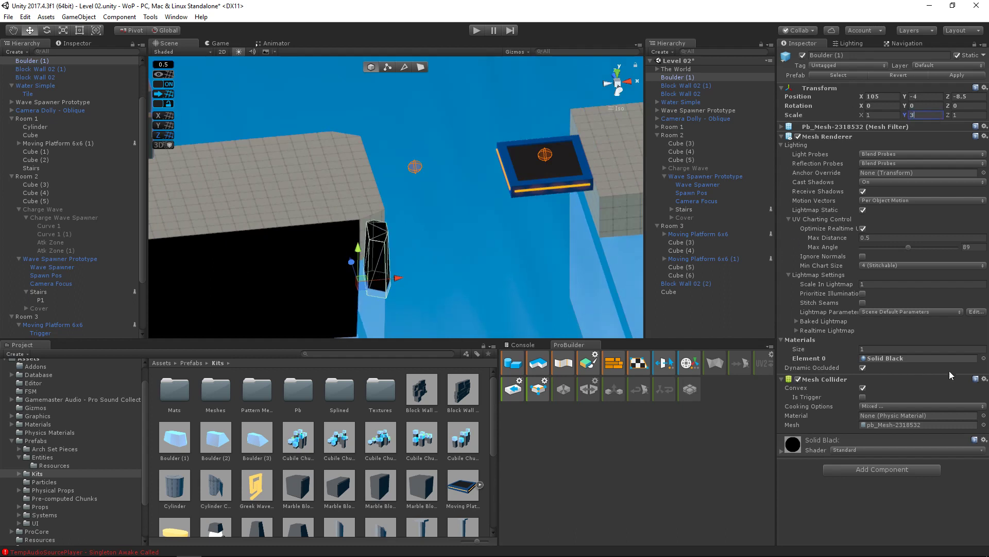
{"action": "left_click", "coordinate": [984, 379]}
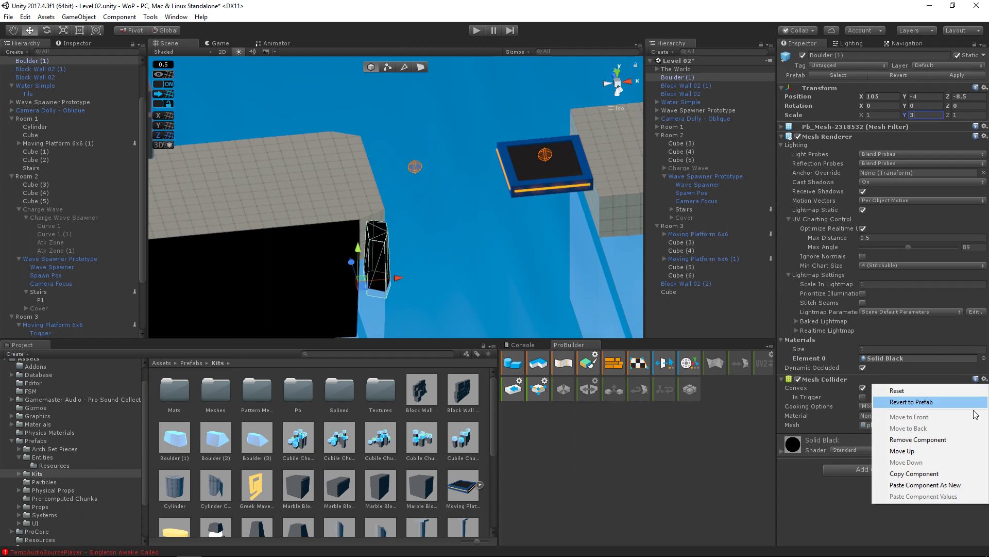
{"action": "left_click", "coordinate": [965, 439]}
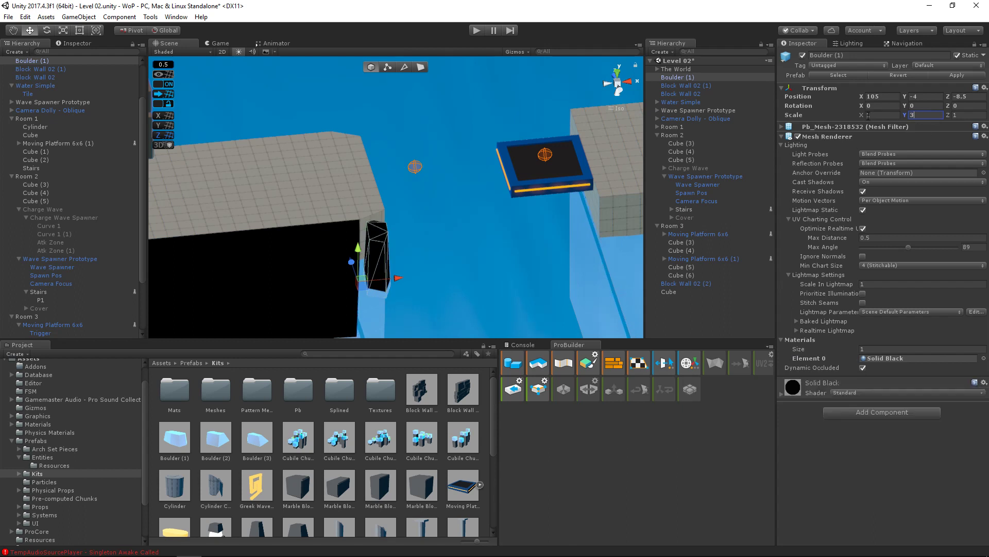
{"action": "type", "text": "34"}
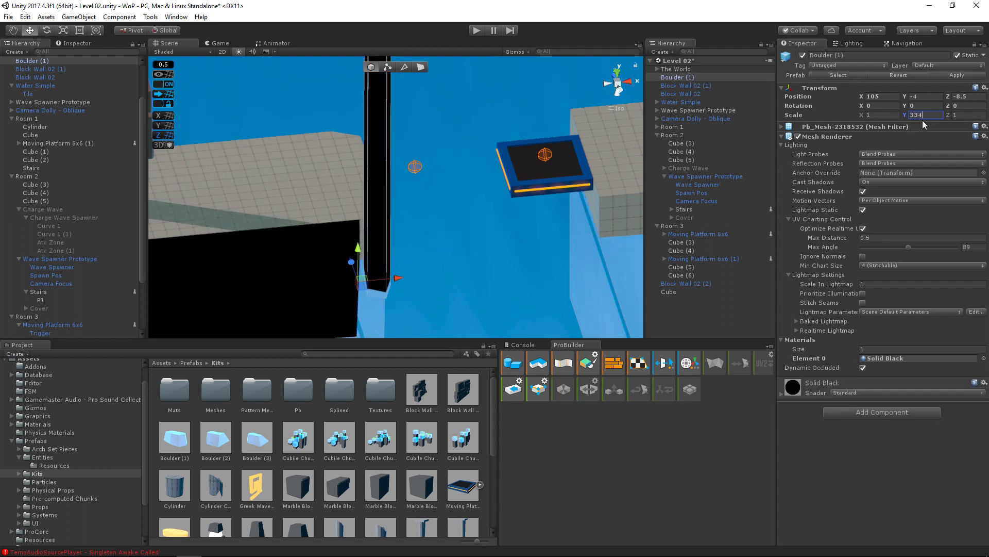
{"action": "key", "text": "BackSpace"}
{"action": "key", "text": "BackSpace"}
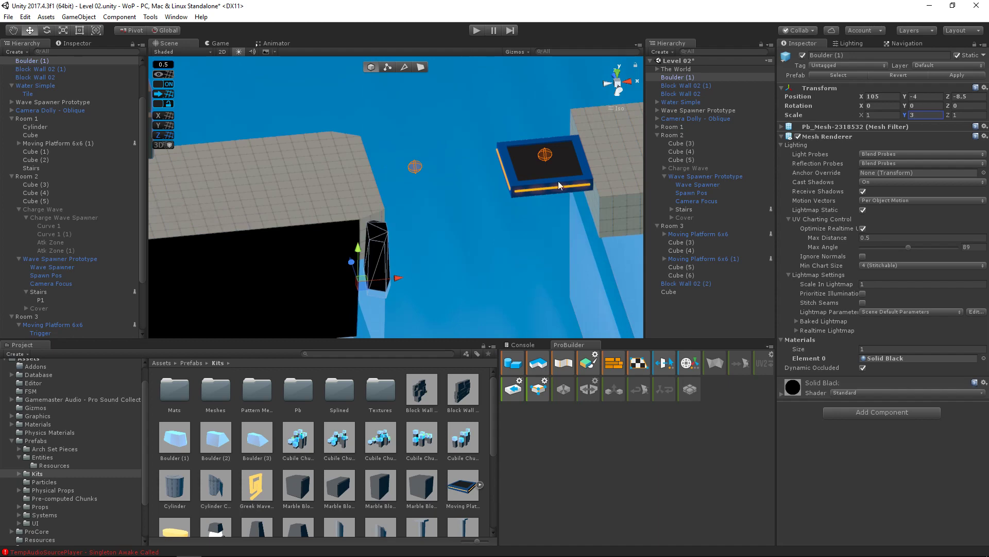
- Widen Boulder (1) along X to a scale of about 1.82
{"action": "left_click_drag", "start_coordinate": [456, 227], "coordinate": [446, 248], "text": "alt"}
{"action": "middle_click_drag", "start_coordinate": [436, 234], "coordinate": [402, 236]}
{"action": "scroll", "coordinate": [404, 237], "scroll_direction": "up", "scroll_amount": 5}
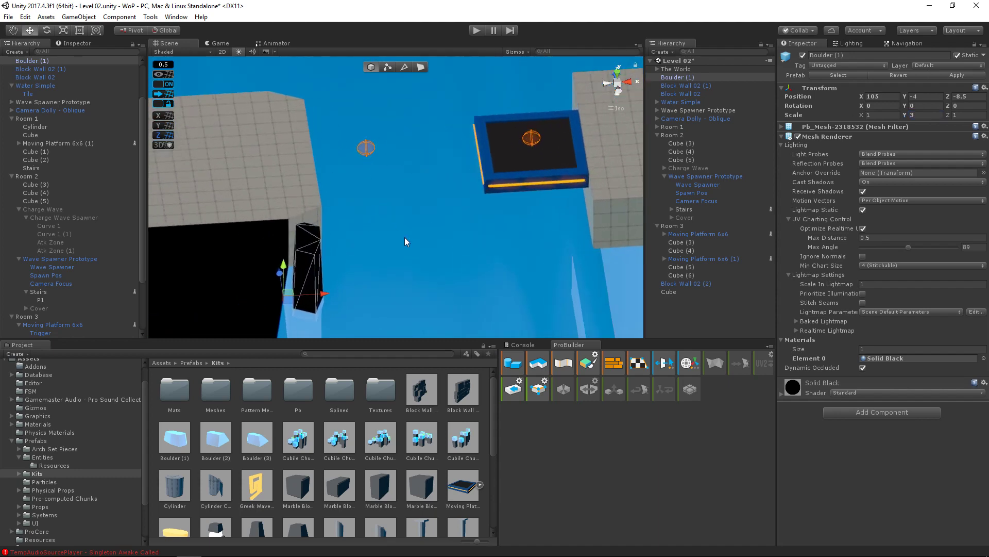
{"action": "left_click_drag", "start_coordinate": [404, 237], "coordinate": [273, 177], "text": "alt"}
{"action": "middle_click_drag", "start_coordinate": [273, 178], "coordinate": [497, 214]}
{"action": "scroll", "coordinate": [583, 264], "scroll_direction": "down", "scroll_amount": 5}
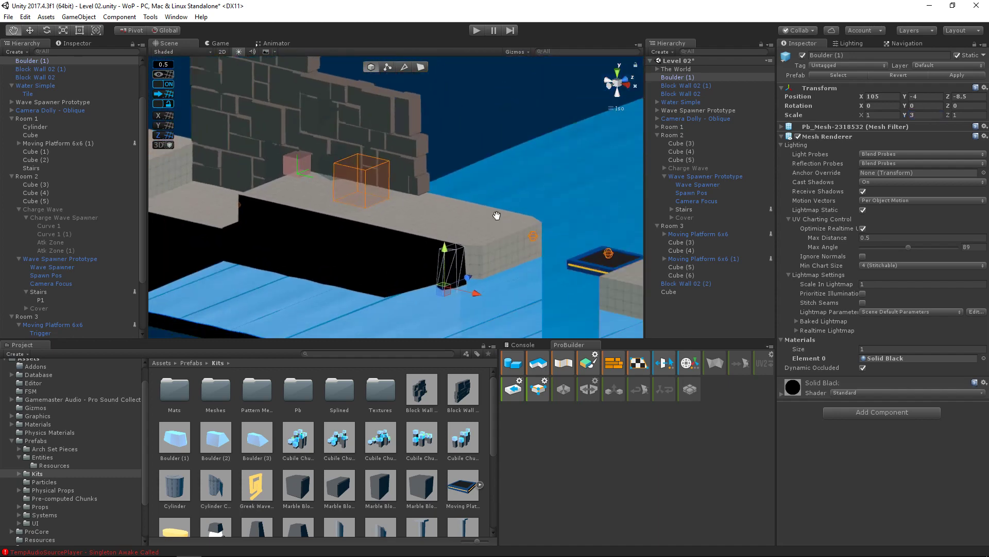
{"action": "left_click_drag", "start_coordinate": [497, 214], "coordinate": [495, 279], "text": "alt"}
{"action": "key", "text": "r"}
{"action": "left_click", "coordinate": [222, 52]}
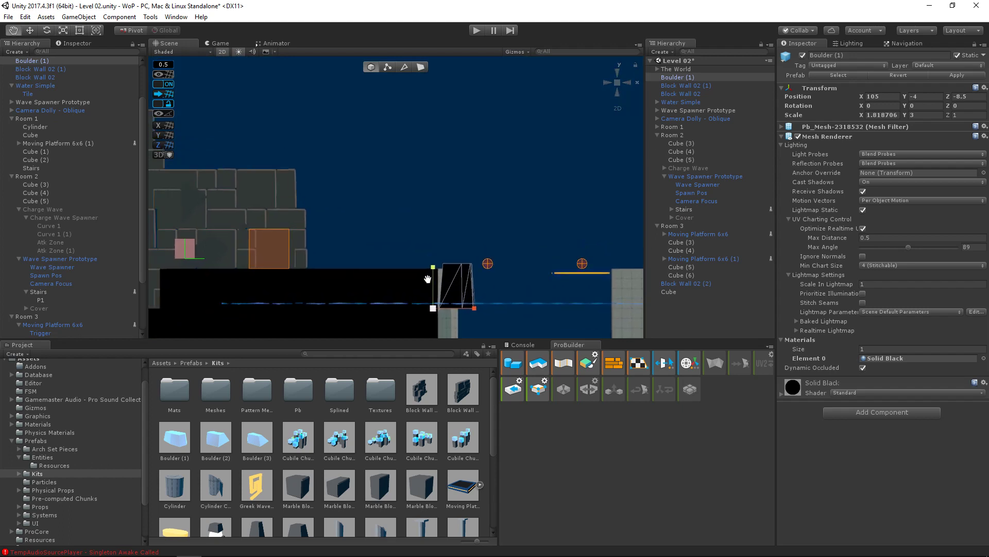
{"action": "left_click", "coordinate": [222, 52]}
- Move Boulder (1) to X 106.5, Z -11 in front of the platform corner and check it through the game camera
{"action": "left_click_drag", "start_coordinate": [422, 206], "coordinate": [436, 233], "text": "alt"}
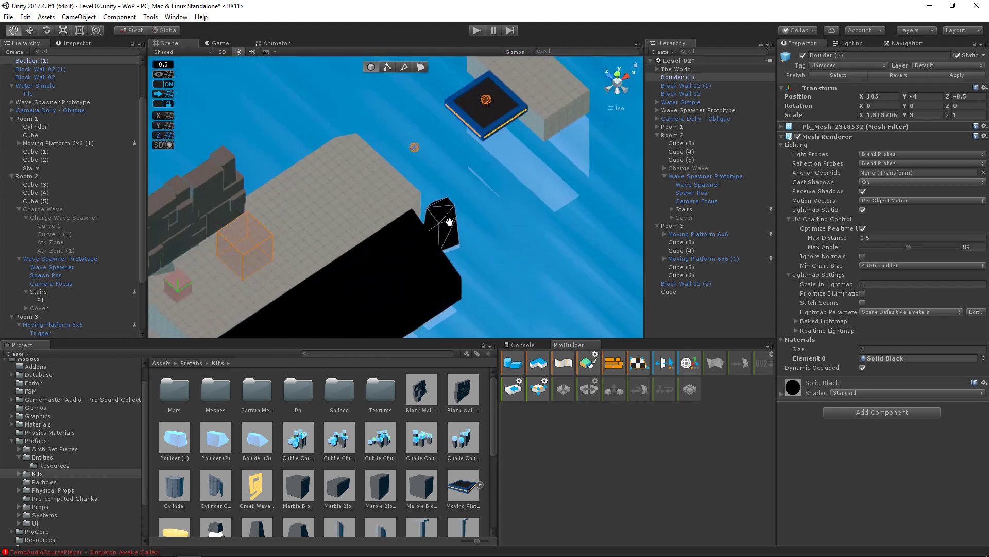
{"action": "right_click_drag", "start_coordinate": [483, 238], "coordinate": [512, 229]}
{"action": "scroll", "coordinate": [512, 230], "scroll_direction": "up", "scroll_amount": 12}
{"action": "middle_click_drag", "start_coordinate": [512, 230], "coordinate": [375, 203]}
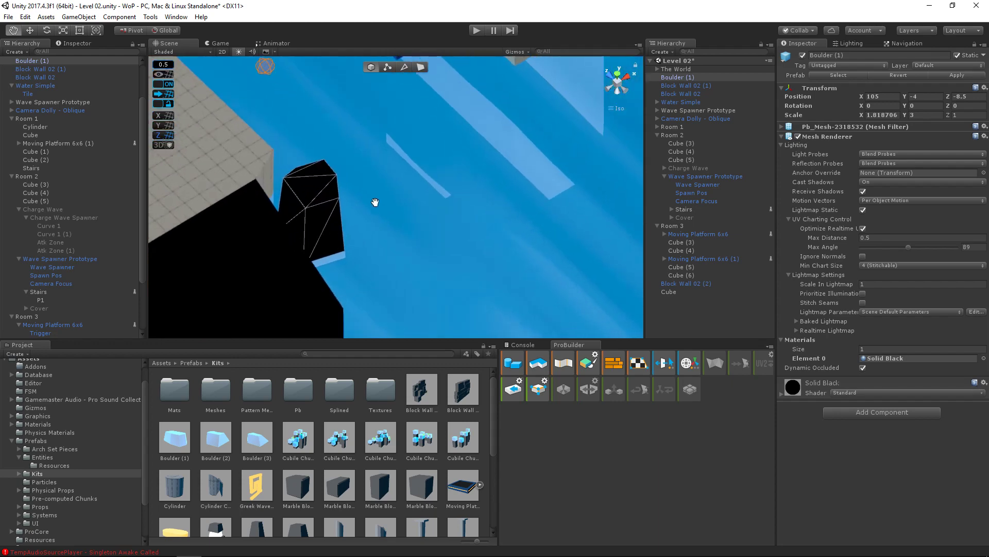
{"action": "right_click_drag", "start_coordinate": [376, 203], "coordinate": [319, 202]}
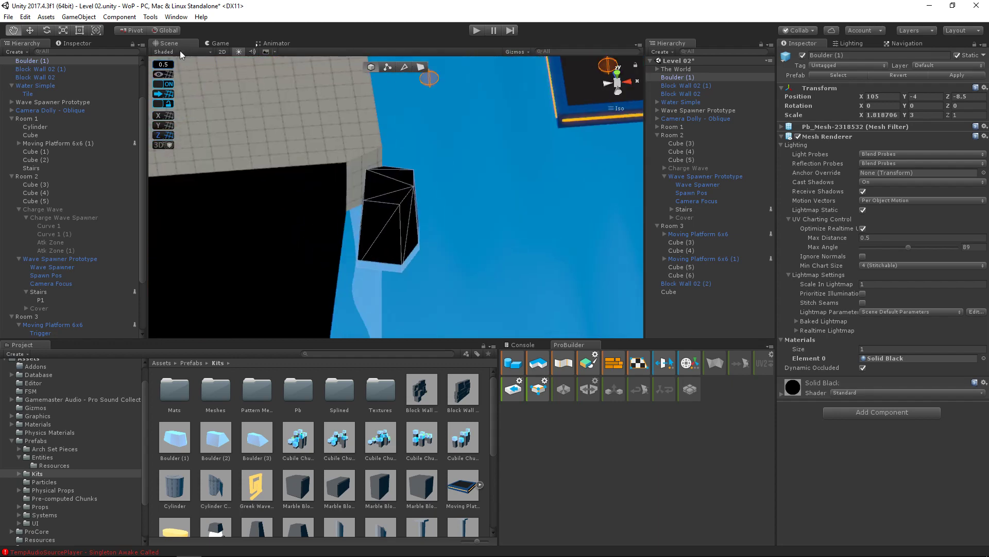
{"action": "left_click", "coordinate": [222, 51]}
{"action": "left_click", "coordinate": [223, 52]}
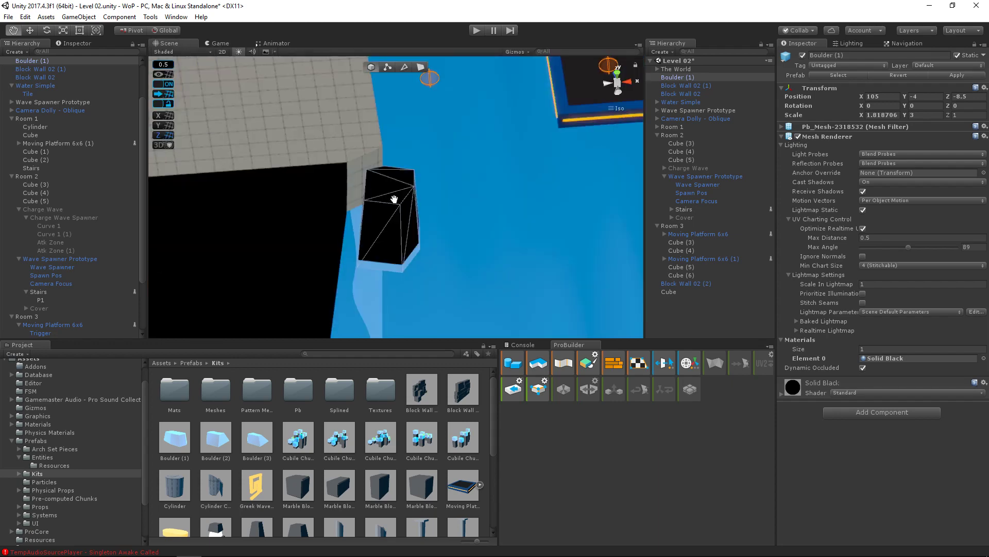
{"action": "right_click_drag", "start_coordinate": [363, 209], "coordinate": [454, 211]}
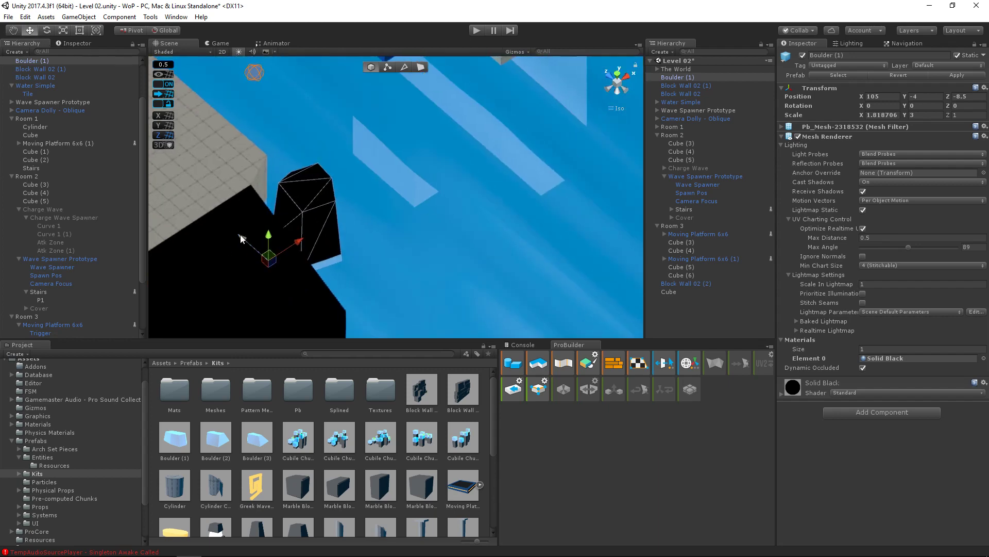
{"action": "left_click_drag", "start_coordinate": [240, 234], "coordinate": [279, 257]}
{"action": "left_click_drag", "start_coordinate": [337, 266], "coordinate": [353, 266]}
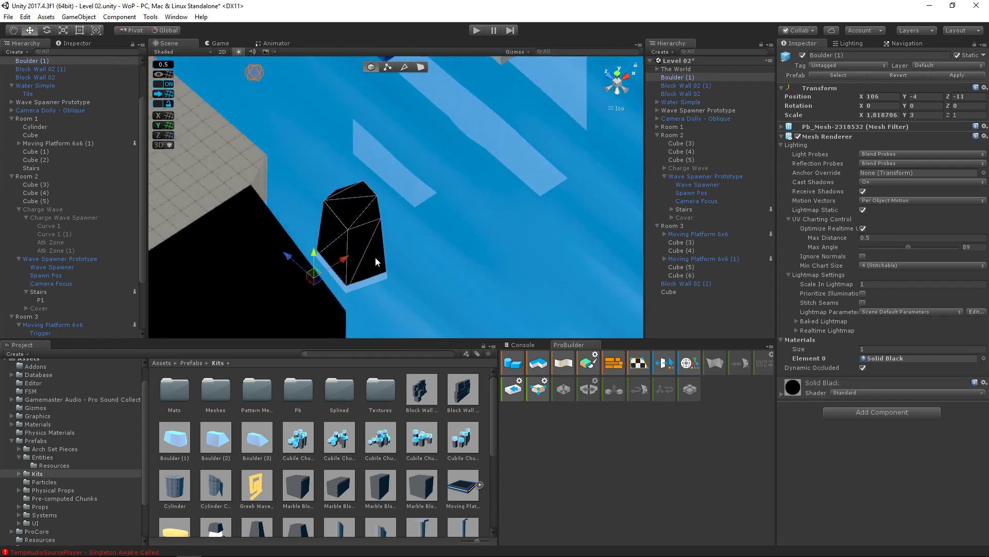
{"action": "right_click_drag", "start_coordinate": [375, 257], "coordinate": [179, 216]}
{"action": "right_click_drag", "start_coordinate": [476, 238], "coordinate": [410, 230]}
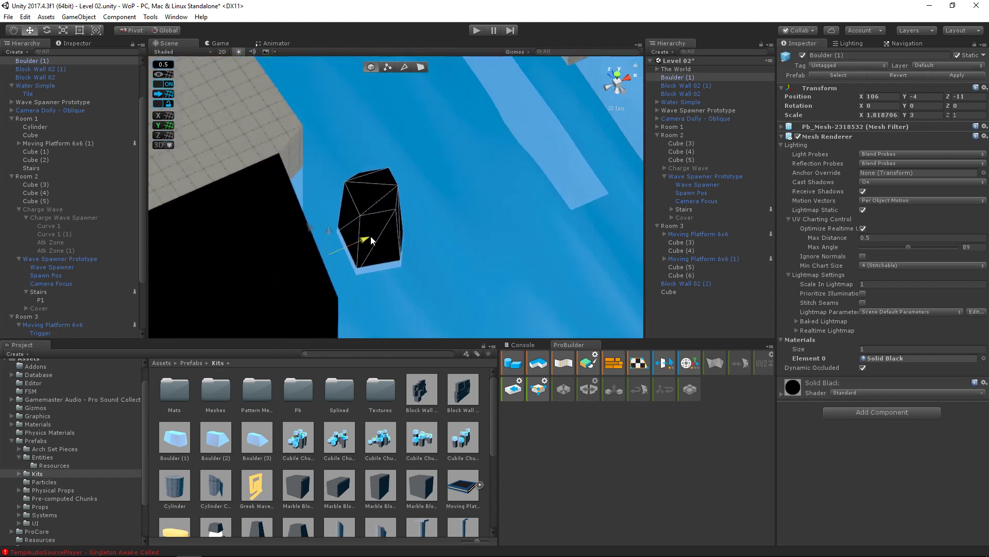
{"action": "left_click_drag", "start_coordinate": [370, 236], "coordinate": [373, 236]}
{"action": "left_click", "coordinate": [220, 43]}
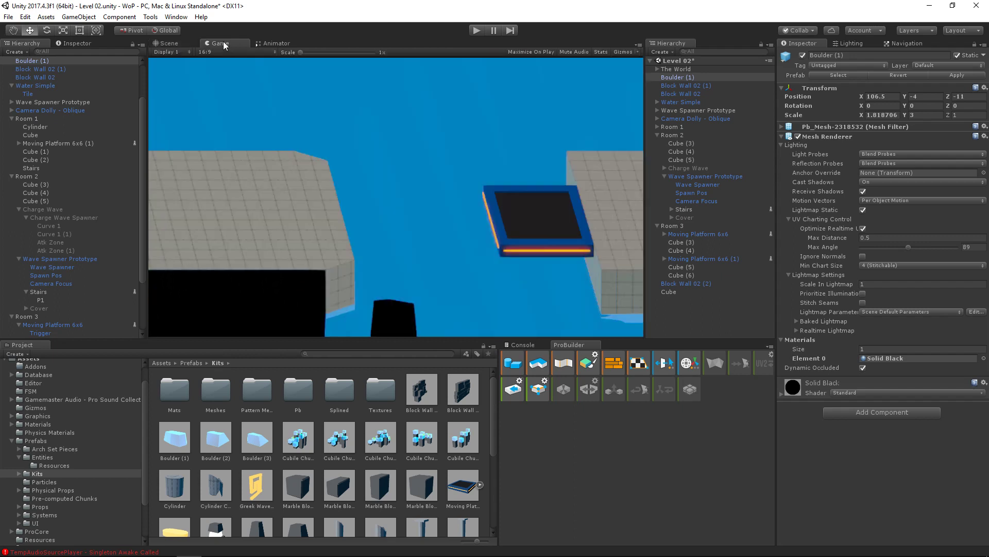
- Move Boulder (1) to X 106, Z -8.5 beside the black cube and check it through the game camera
{"action": "left_click", "coordinate": [166, 46]}
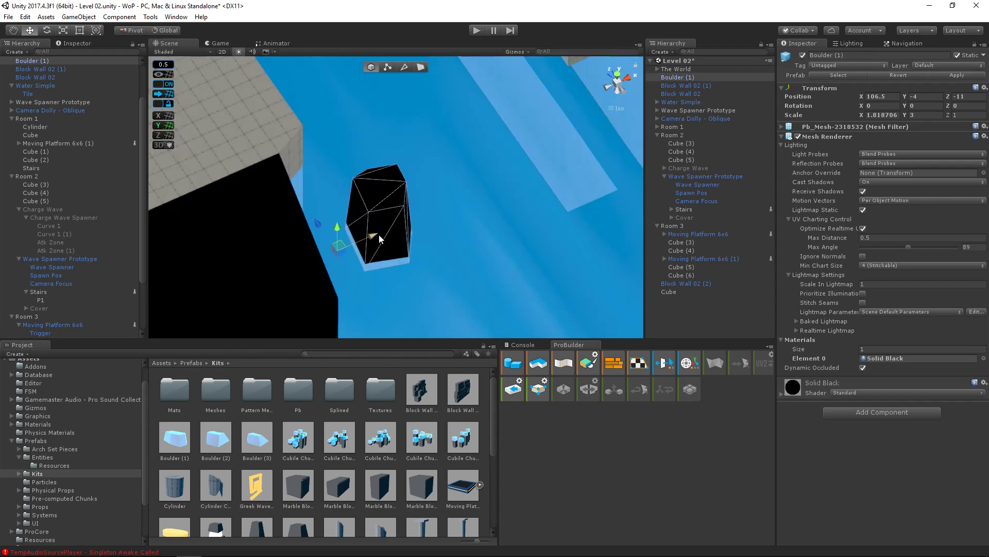
{"action": "left_click_drag", "start_coordinate": [318, 222], "coordinate": [286, 195]}
{"action": "left_click", "coordinate": [221, 43]}
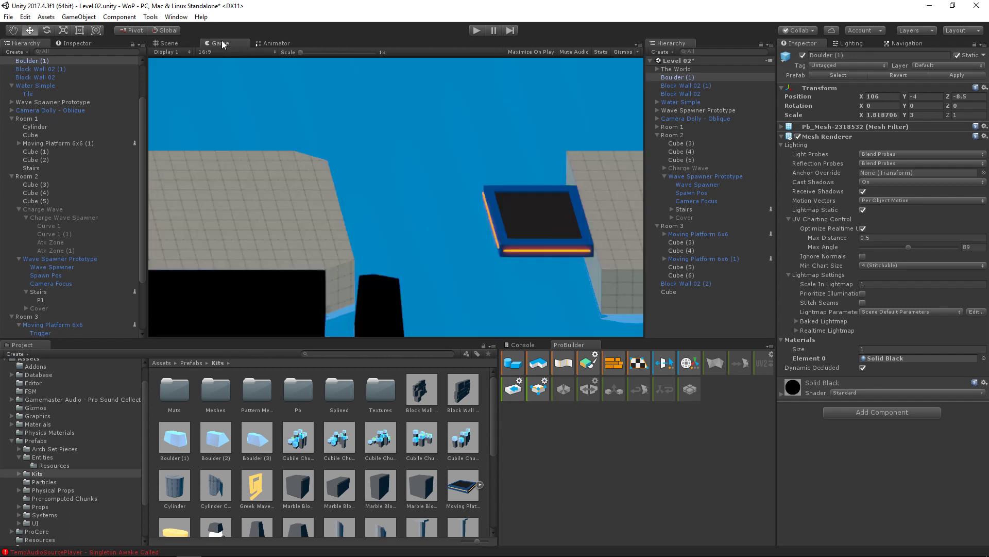
{"action": "left_click", "coordinate": [166, 45]}
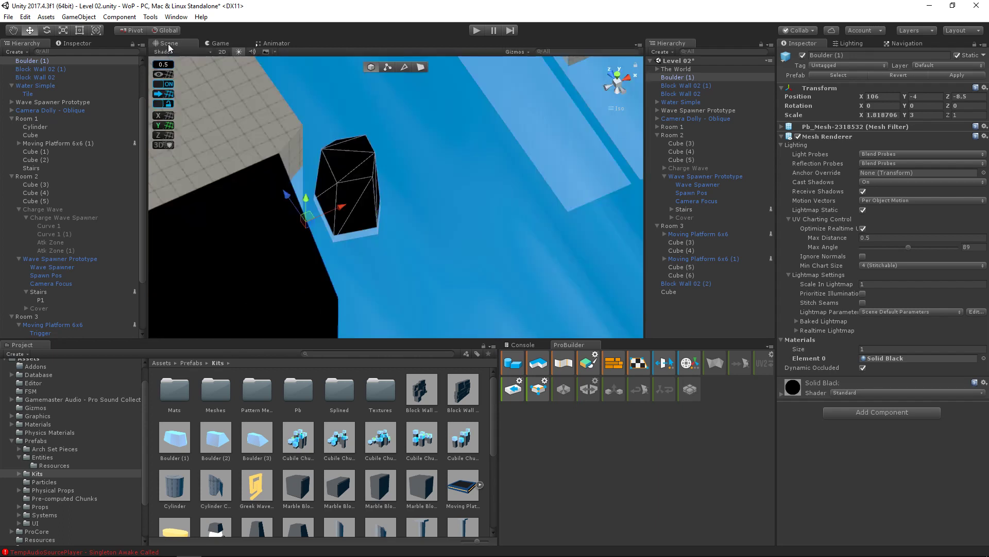
{"action": "left_click_drag", "start_coordinate": [437, 170], "coordinate": [458, 214], "text": "alt"}
{"action": "scroll", "coordinate": [458, 214], "scroll_direction": "down", "scroll_amount": 2}
{"action": "middle_click_drag", "start_coordinate": [458, 214], "coordinate": [396, 233]}
{"action": "scroll", "coordinate": [397, 233], "scroll_direction": "down", "scroll_amount": 5}
{"action": "middle_click_drag", "start_coordinate": [466, 192], "coordinate": [394, 211]}
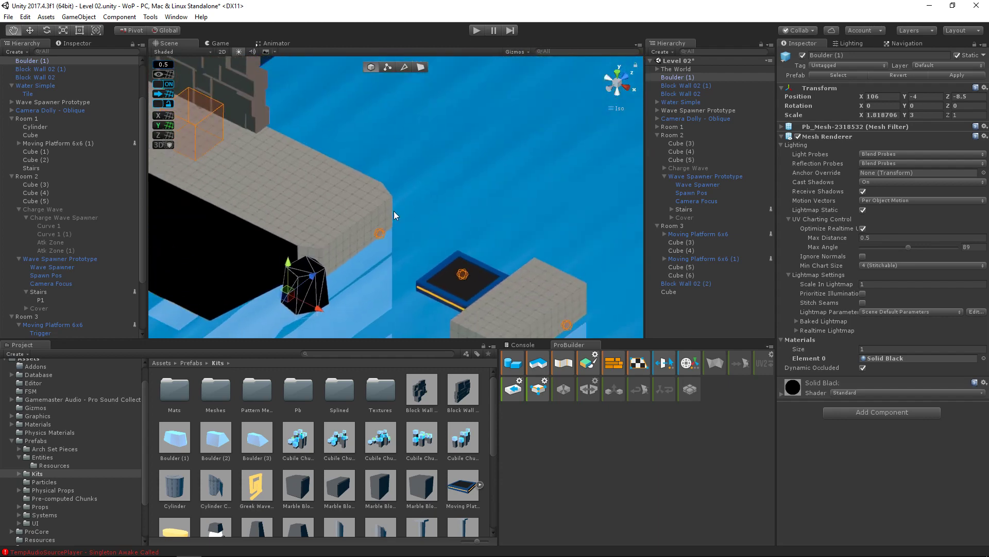
{"action": "left_click", "coordinate": [221, 44]}
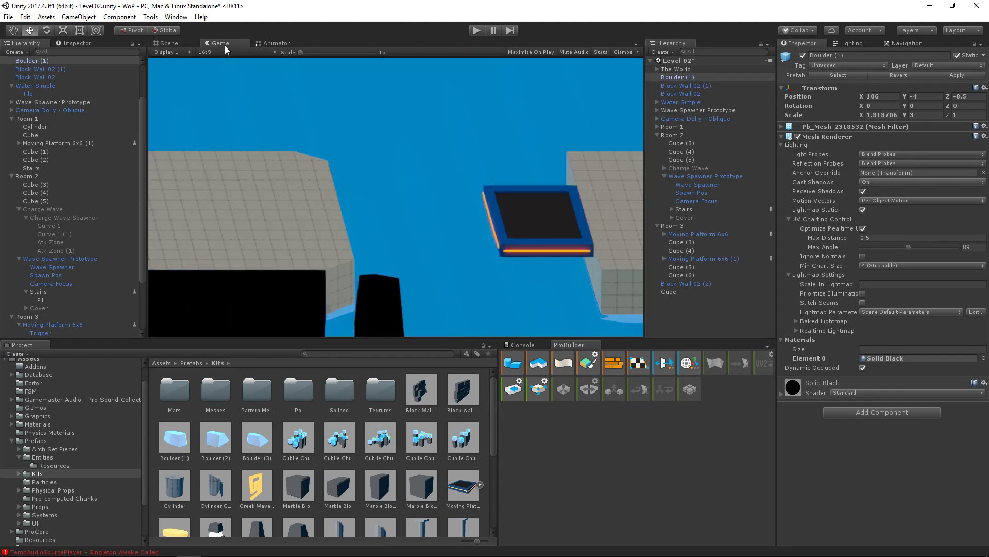
- Delete Boulder (1) from the scene and check the bare platform corner through the game camera
{"action": "left_click", "coordinate": [171, 44]}
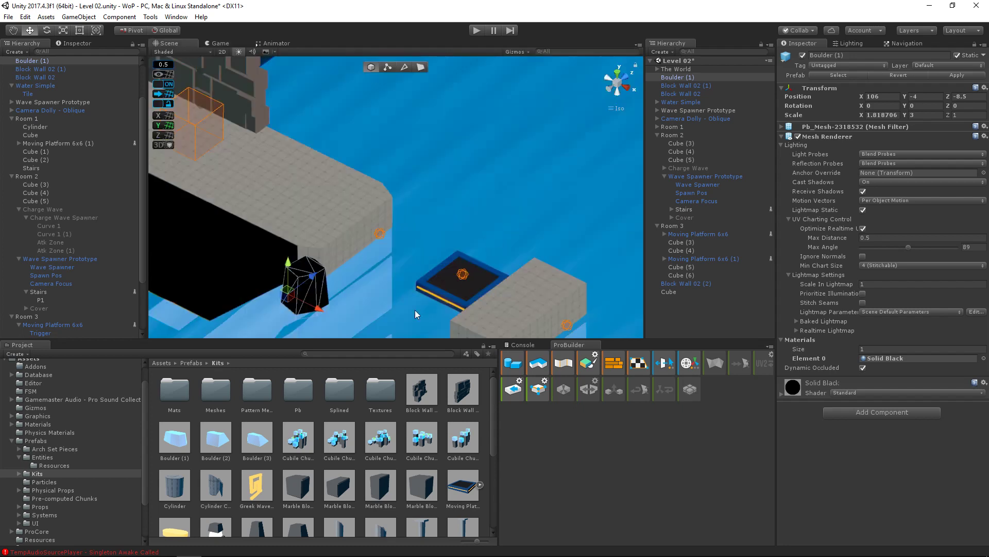
{"action": "scroll", "coordinate": [406, 273], "scroll_direction": "down", "scroll_amount": 2}
{"action": "key", "text": "Delete"}
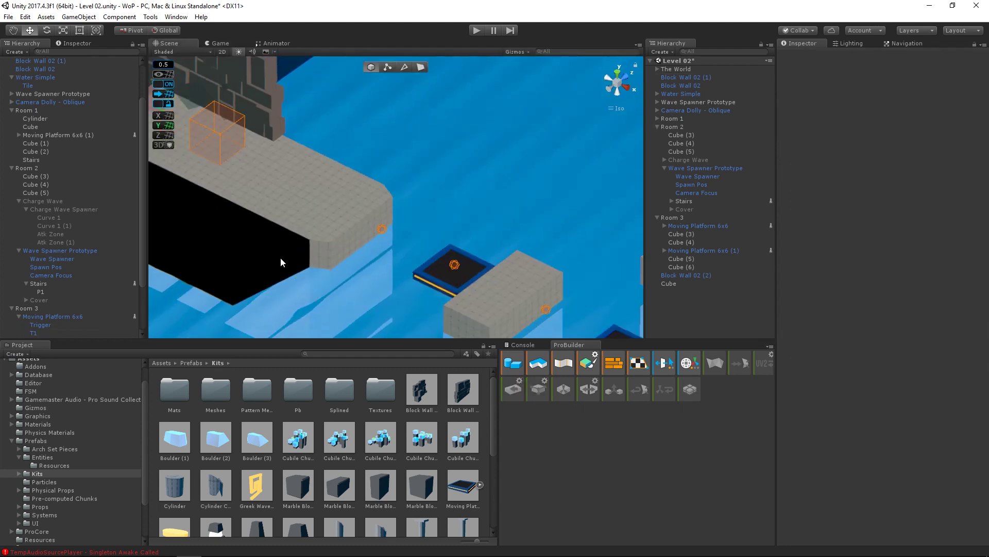
{"action": "left_click_drag", "start_coordinate": [280, 258], "coordinate": [338, 277], "text": "alt"}
{"action": "scroll", "coordinate": [437, 256], "scroll_direction": "down", "scroll_amount": 8}
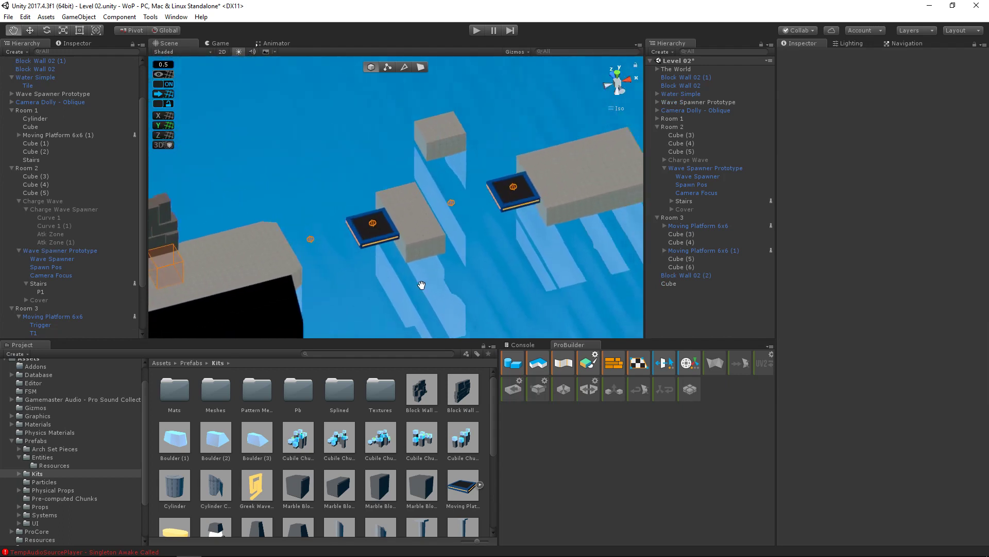
{"action": "scroll", "coordinate": [479, 258], "scroll_direction": "up", "scroll_amount": 8}
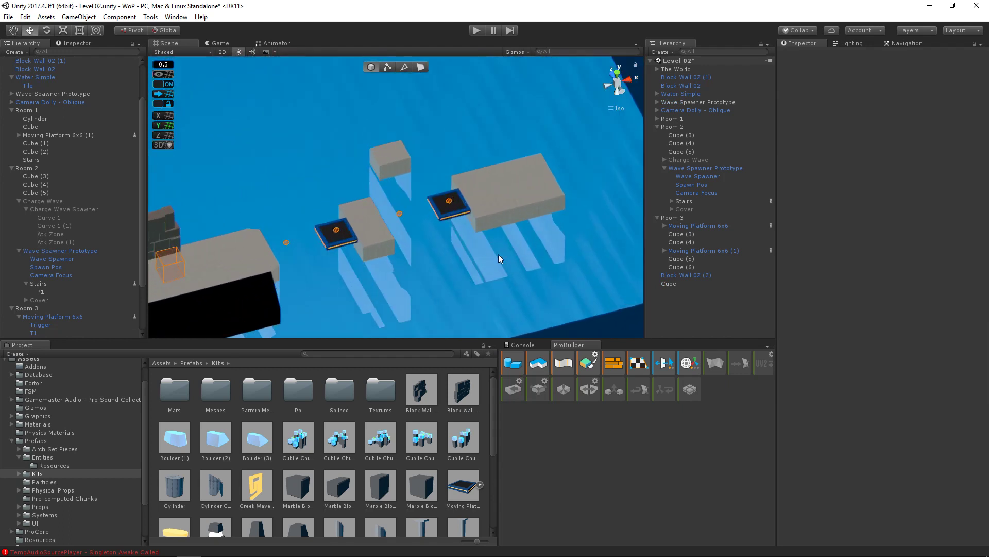
{"action": "left_click", "coordinate": [219, 43]}
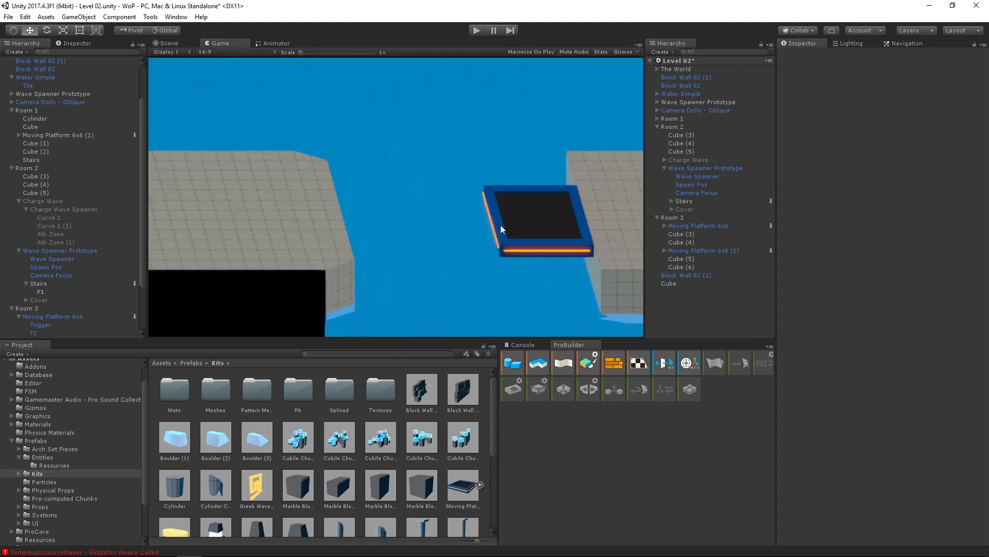
- Place the Mob Turret prefab from Prefabs > Entities > Resources on the small isolated block behind the moving platforms
{"action": "left_click", "coordinate": [170, 43]}
{"action": "left_click_drag", "start_coordinate": [442, 238], "coordinate": [360, 194], "text": "alt"}
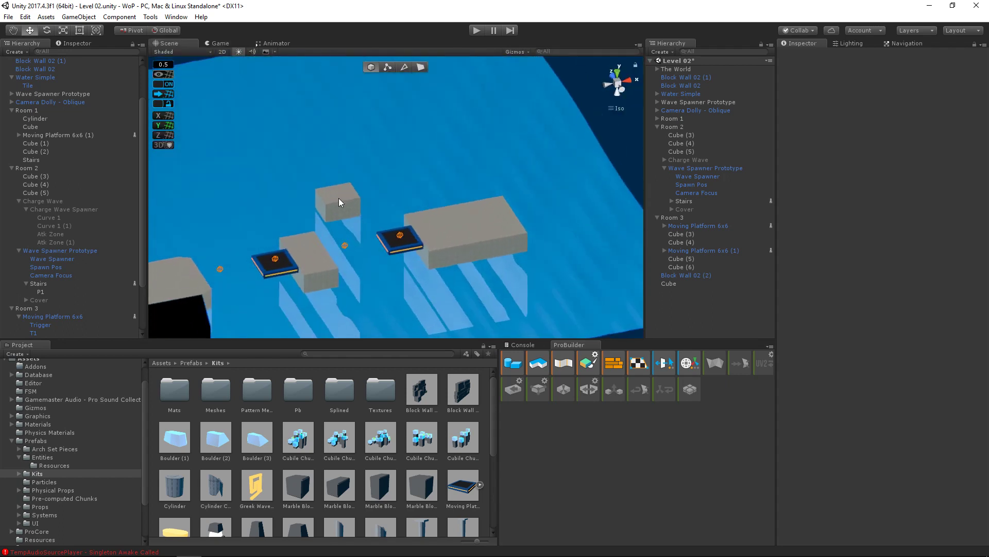
{"action": "left_click", "coordinate": [19, 457]}
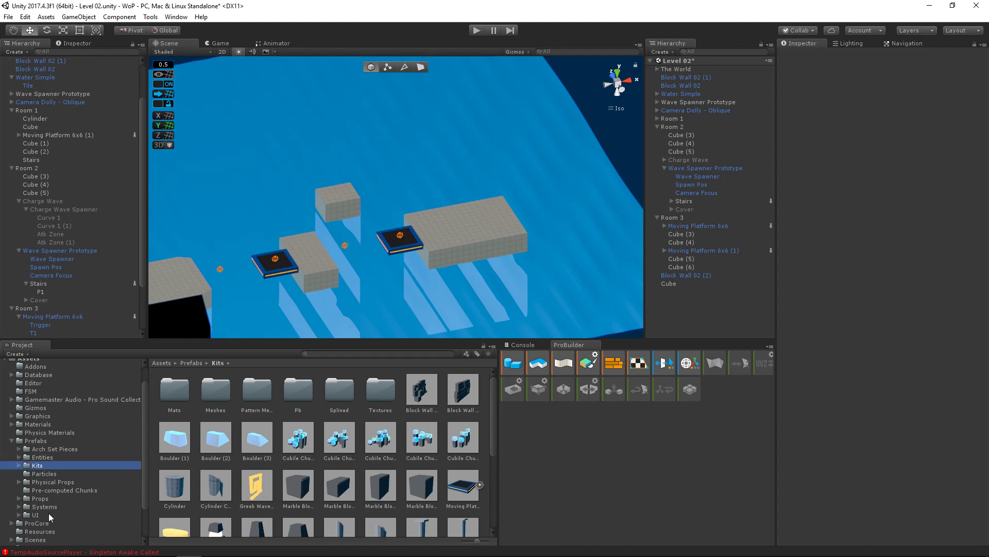
{"action": "scroll", "coordinate": [50, 517], "scroll_direction": "down", "scroll_amount": 3}
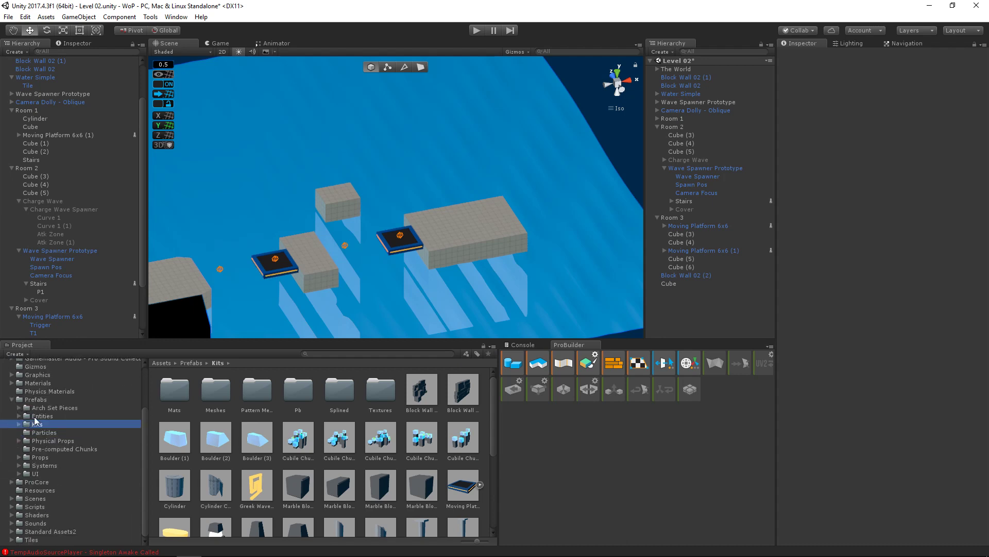
{"action": "left_click", "coordinate": [38, 416]}
{"action": "double_click", "coordinate": [181, 390]}
{"action": "left_click", "coordinate": [172, 393]}
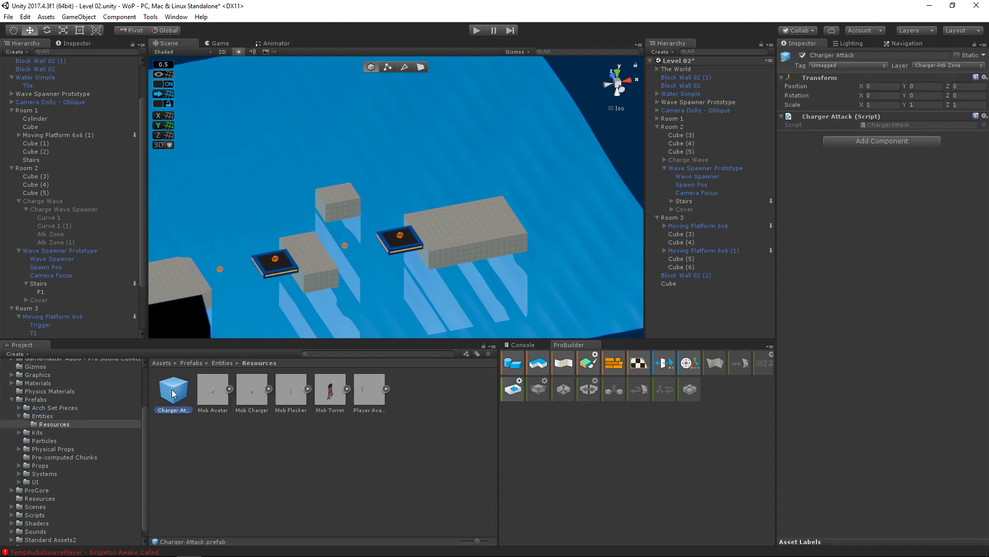
{"action": "left_click", "coordinate": [368, 465]}
{"action": "left_click_drag", "start_coordinate": [335, 401], "coordinate": [336, 193]}
- Move the Mob Turret to X 136, Z 14 on top of the small isolated block
{"action": "scroll", "coordinate": [304, 241], "scroll_direction": "up", "scroll_amount": 6}
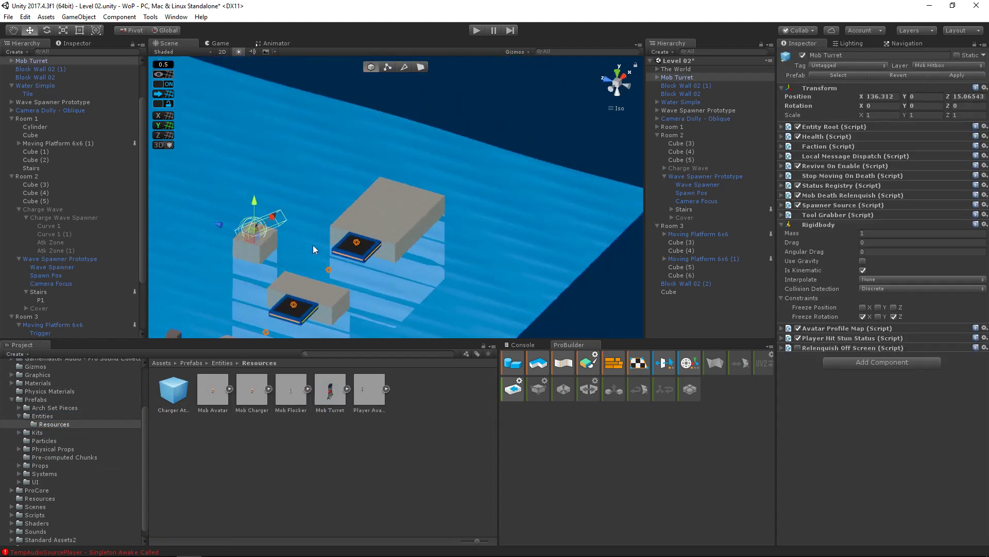
{"action": "left_click_drag", "start_coordinate": [364, 267], "coordinate": [604, 264], "text": "alt"}
{"action": "middle_click_drag", "start_coordinate": [605, 264], "coordinate": [456, 154]}
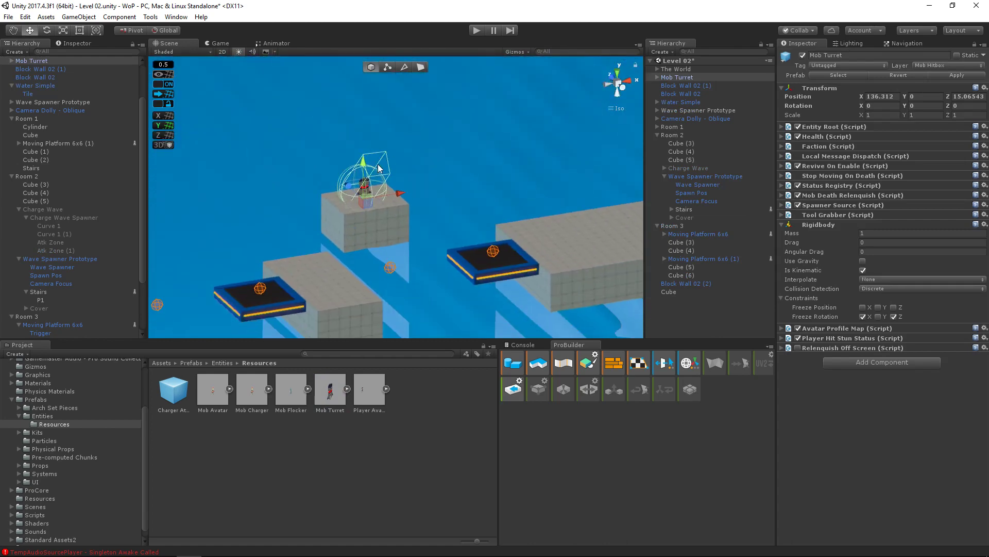
{"action": "left_click_drag", "start_coordinate": [457, 154], "coordinate": [429, 181], "text": "alt"}
{"action": "left_click_drag", "start_coordinate": [375, 157], "coordinate": [421, 182]}
{"action": "left_click_drag", "start_coordinate": [433, 304], "coordinate": [451, 301], "text": "alt"}
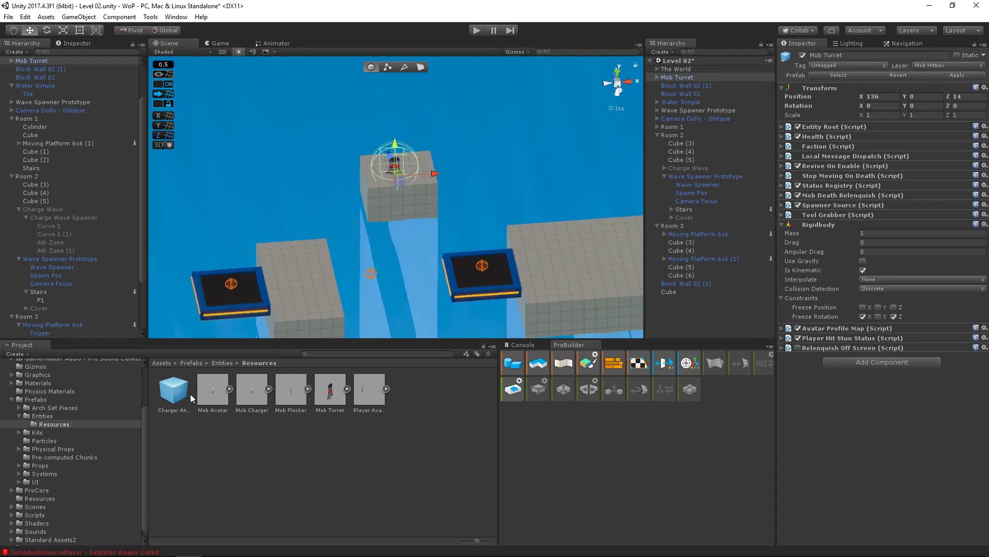
- Try the Mob Avatar prefab on the narrow block between the moving platforms and delete it again
{"action": "left_click_drag", "start_coordinate": [213, 389], "coordinate": [312, 287]}
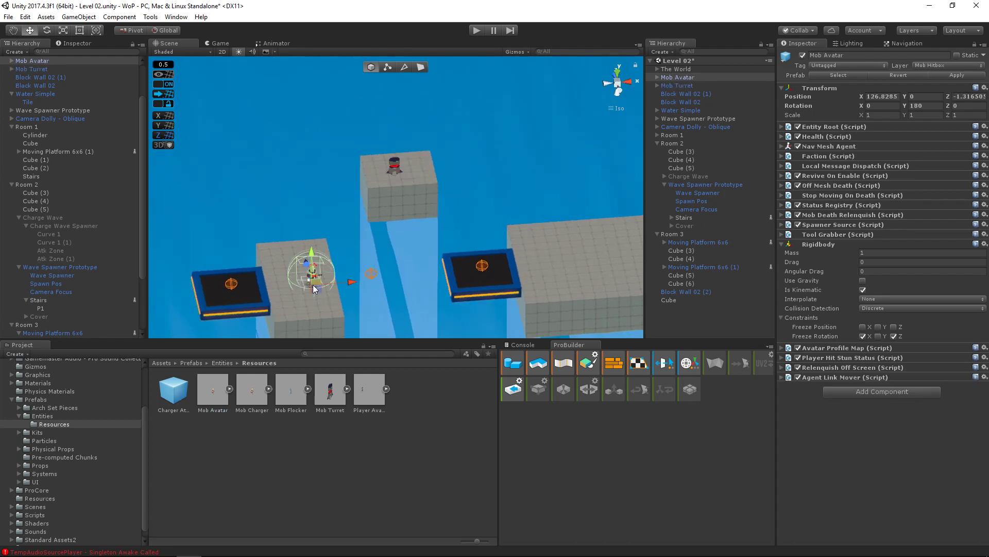
{"action": "key", "text": "Delete"}
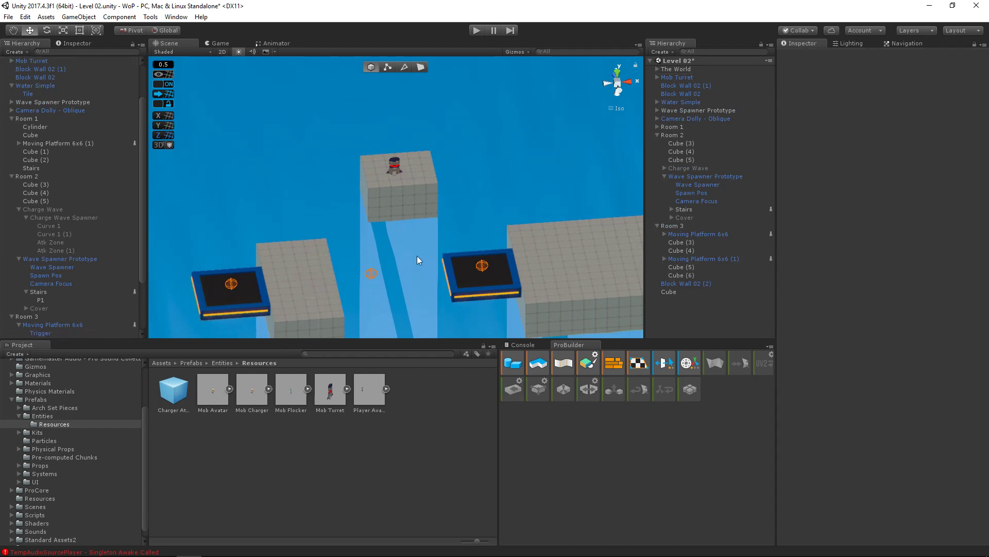
- Move the Mob Turret to X 136.5, Z 14 on the small isolated block
{"action": "left_click_drag", "start_coordinate": [417, 257], "coordinate": [416, 255], "text": "alt"}
{"action": "left_click", "coordinate": [420, 70]}
{"action": "middle_click_drag", "start_coordinate": [462, 143], "coordinate": [380, 180]}
{"action": "scroll", "coordinate": [380, 181], "scroll_direction": "up", "scroll_amount": 8}
{"action": "left_click", "coordinate": [373, 68]}
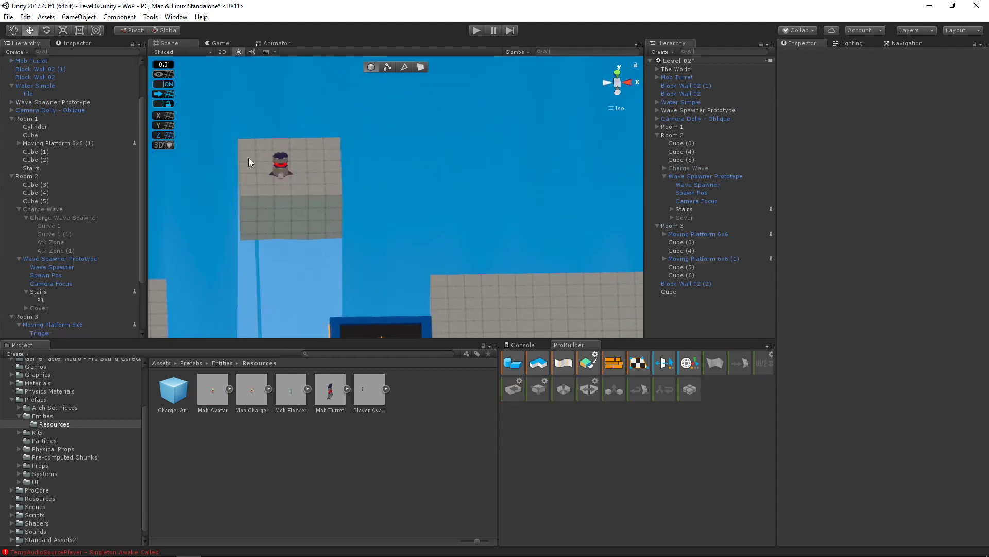
{"action": "left_click", "coordinate": [276, 164]}
{"action": "left_click_drag", "start_coordinate": [326, 177], "coordinate": [305, 193]}
{"action": "scroll", "coordinate": [311, 230], "scroll_direction": "down", "scroll_amount": 10}
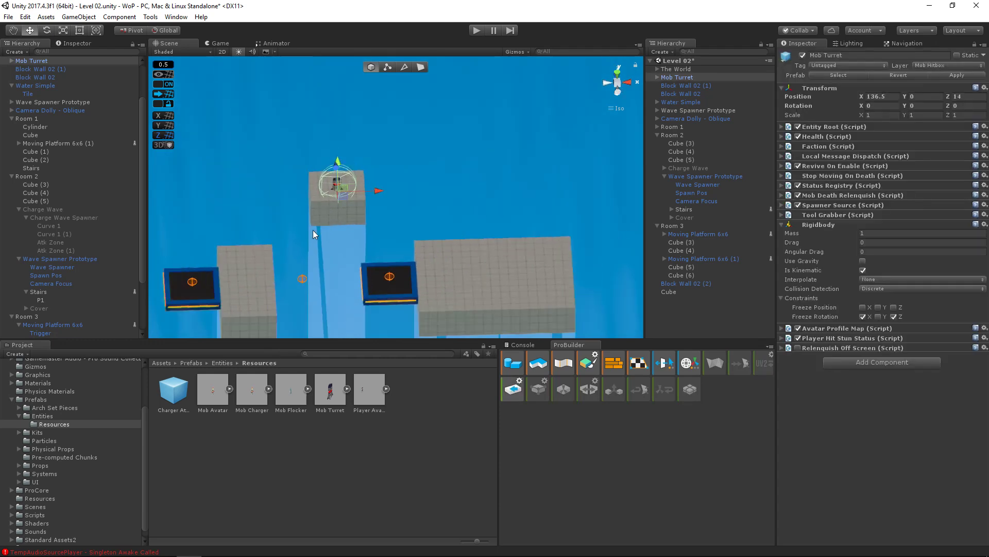
- Examine the Tool settings of the Mob Turret's Prime Weapon child object
{"action": "left_click", "coordinate": [658, 77]}
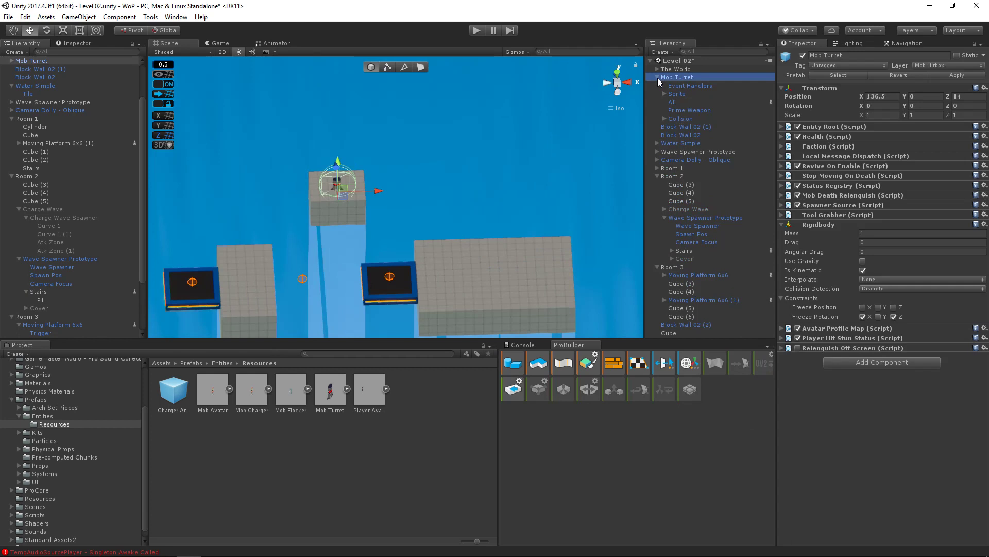
{"action": "left_click", "coordinate": [683, 111]}
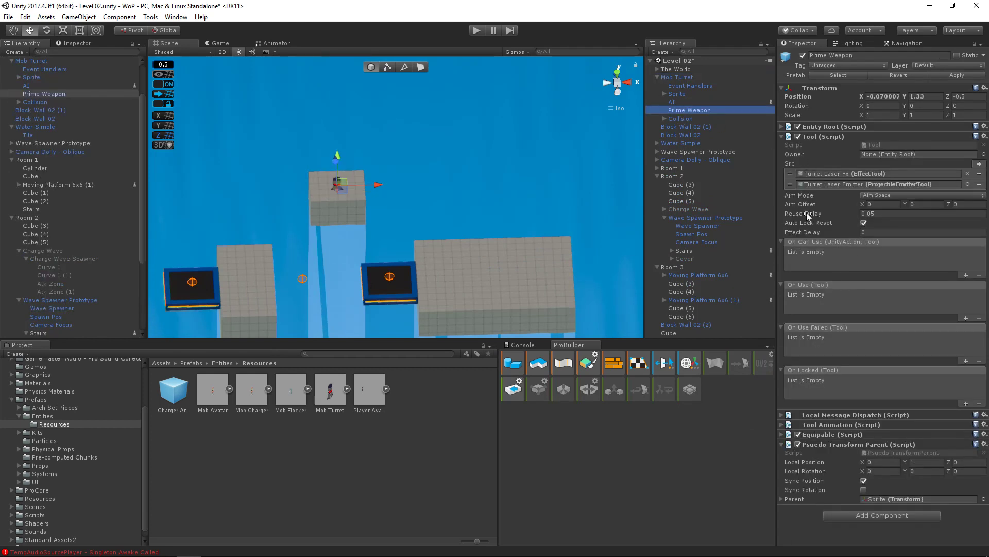
{"action": "left_click", "coordinate": [658, 78]}
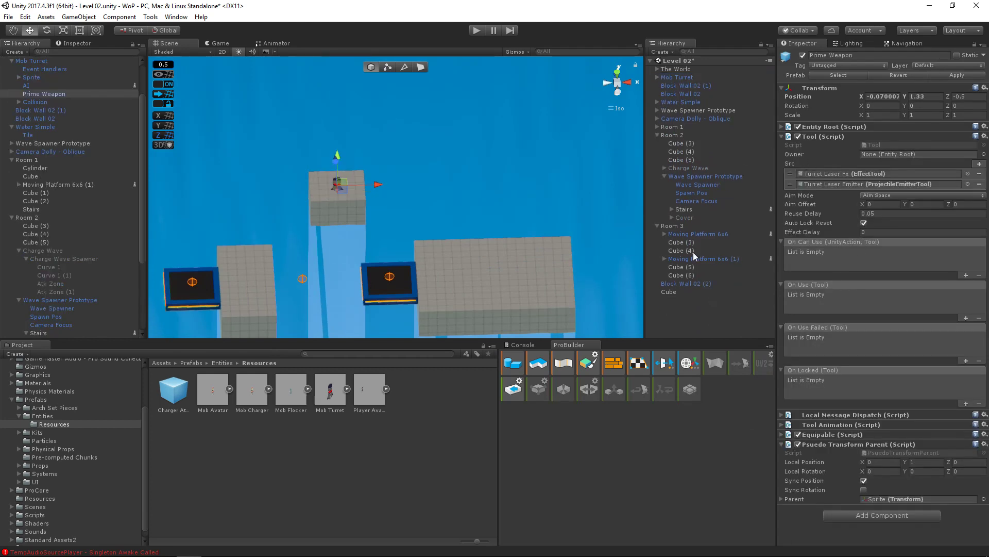
- Move the Mob Turret to the end of the scene hierarchy, below Cube
{"action": "left_click_drag", "start_coordinate": [680, 81], "coordinate": [695, 252]}
{"action": "left_click_drag", "start_coordinate": [684, 301], "coordinate": [685, 298]}
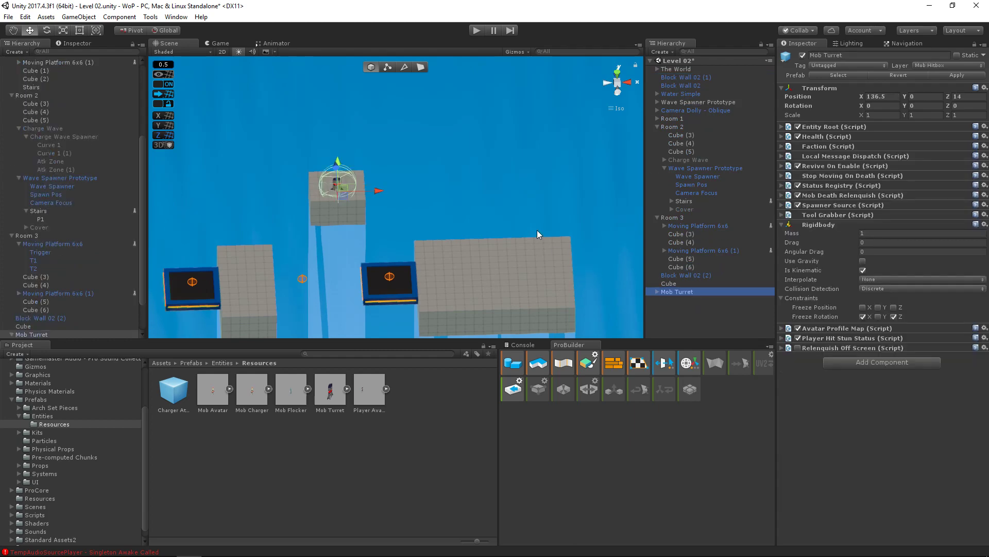
- Play-test the level by riding both moving platforms past the turret and attacking it, and stop the game
{"action": "left_click", "coordinate": [475, 31]}
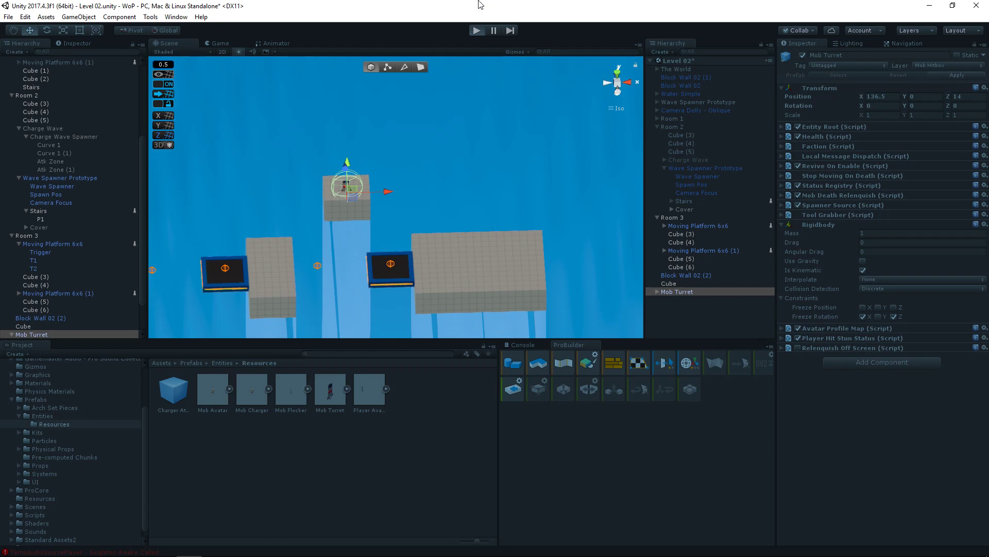
{"action": "key", "text": "ctrl+p"}
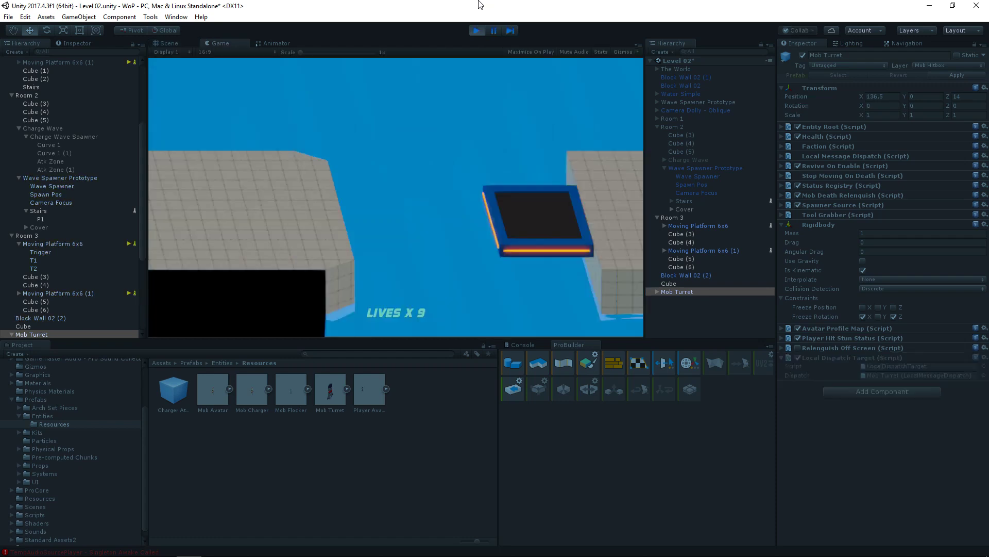
{"action": "key", "text": "d"}
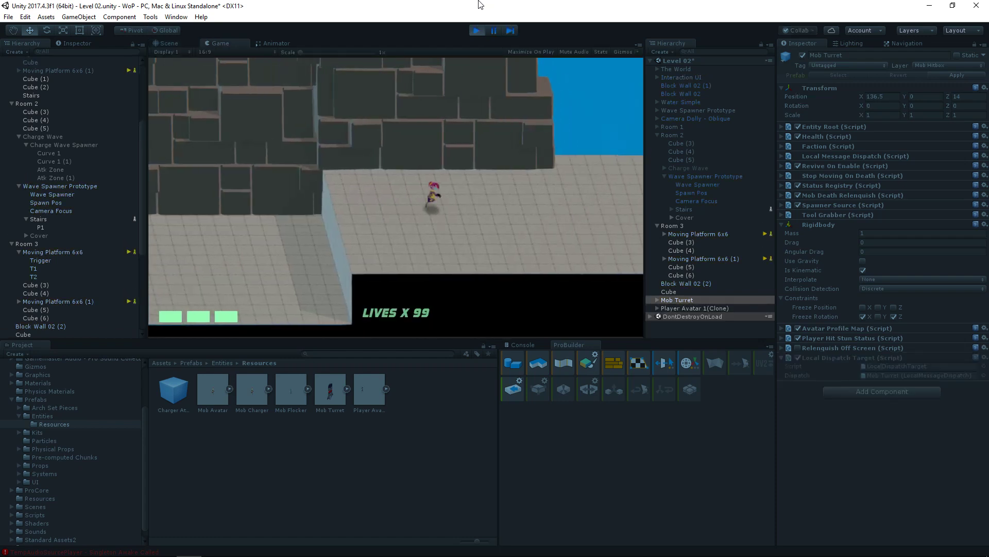
{"action": "key", "text": "d"}
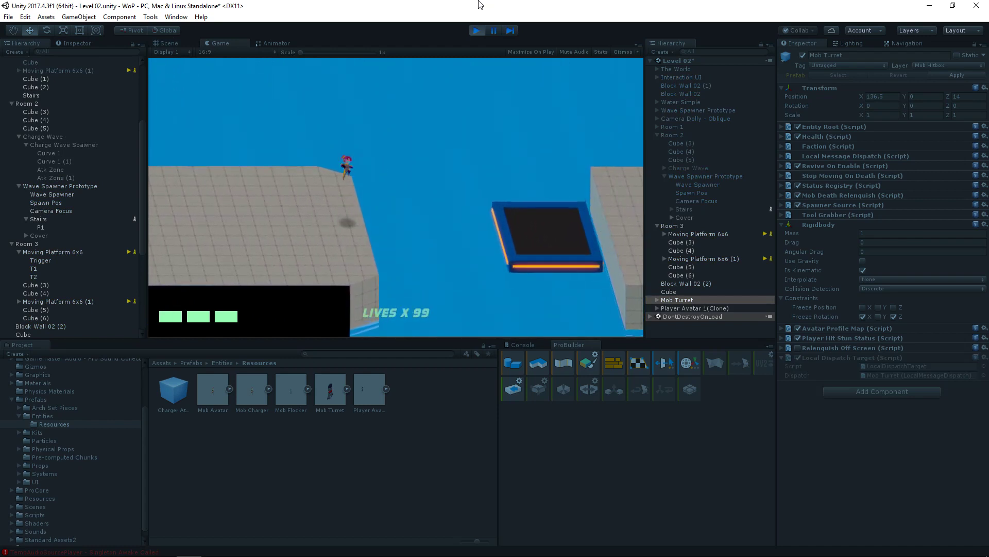
{"action": "key", "text": "d"}
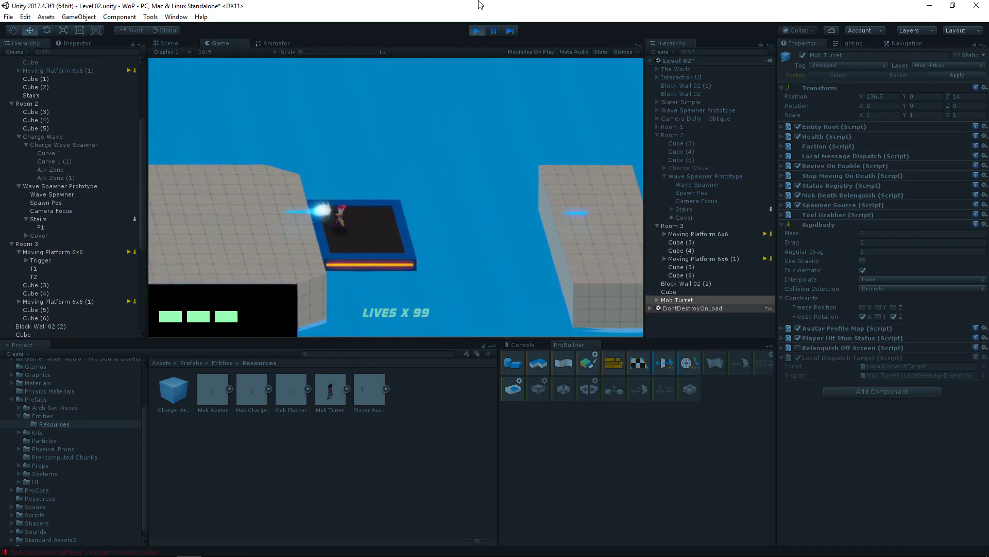
{"action": "key", "text": "d"}
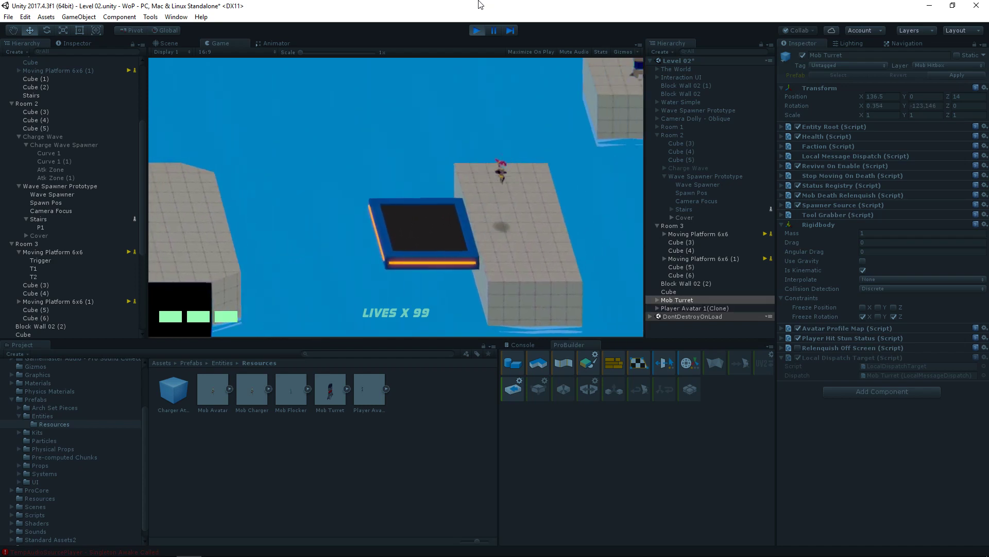
{"action": "key", "text": "w"}
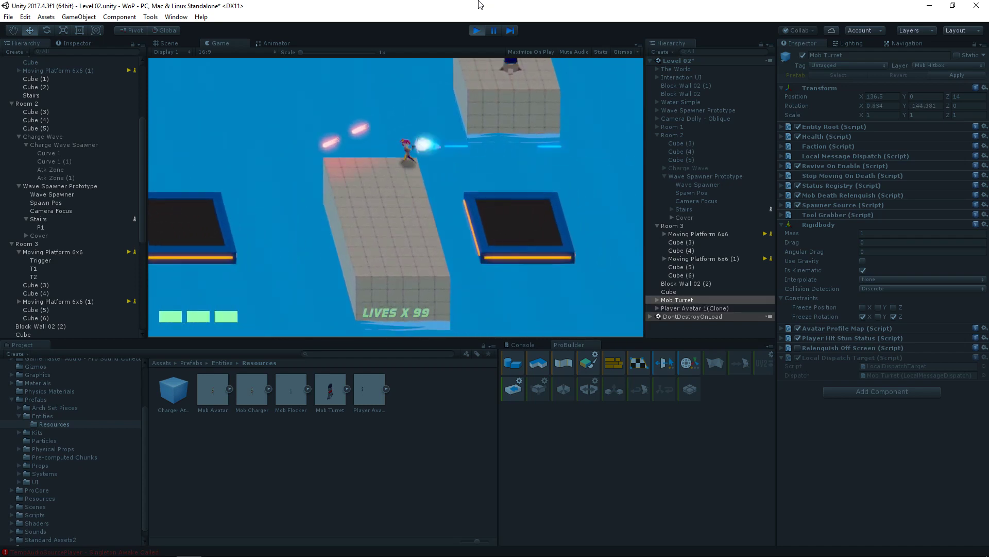
{"action": "key", "text": "w"}
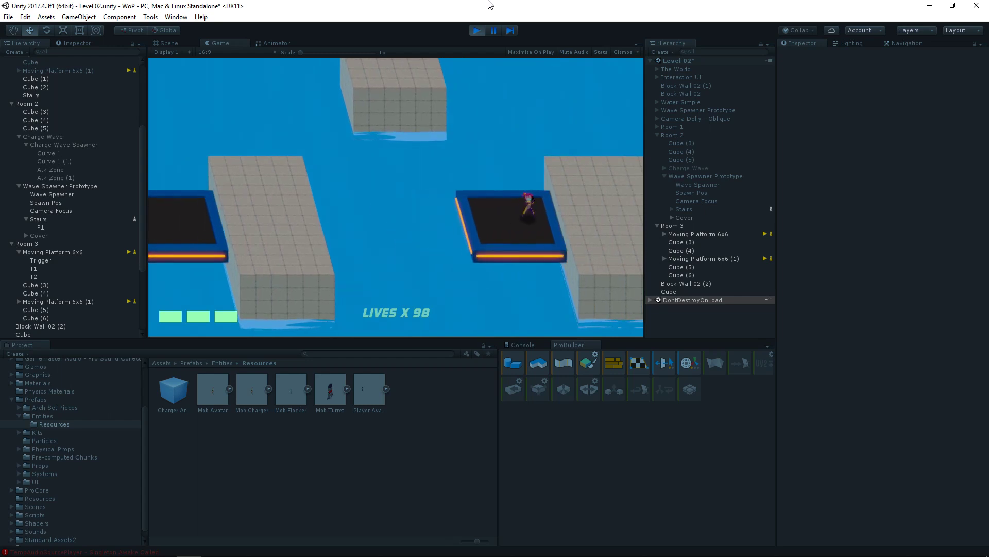
{"action": "key", "text": "d"}
{"action": "left_click", "coordinate": [478, 31]}
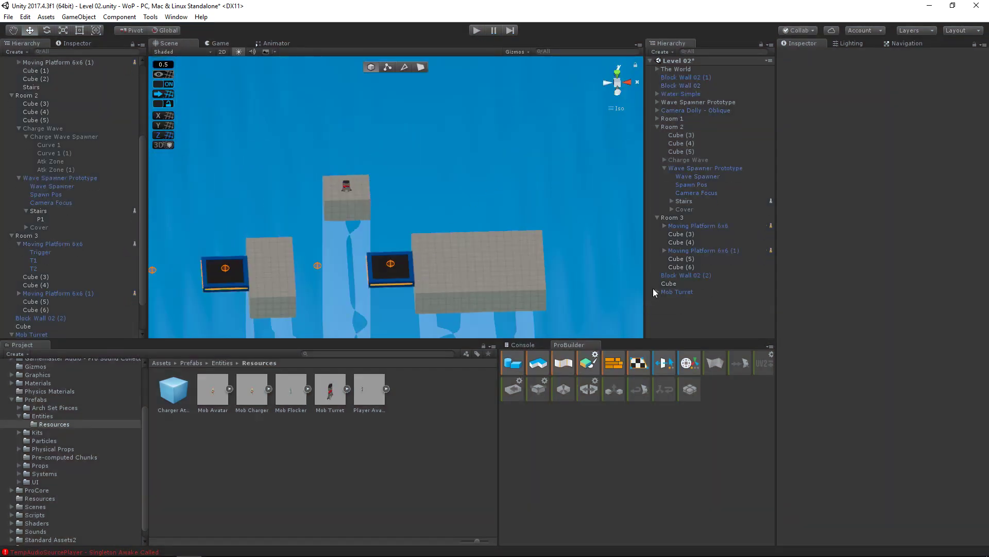
- Deactivate the Mob Turret's Collision object and check its Hitbox - Grounded child
{"action": "left_click", "coordinate": [657, 292]}
{"action": "left_click", "coordinate": [683, 291]}
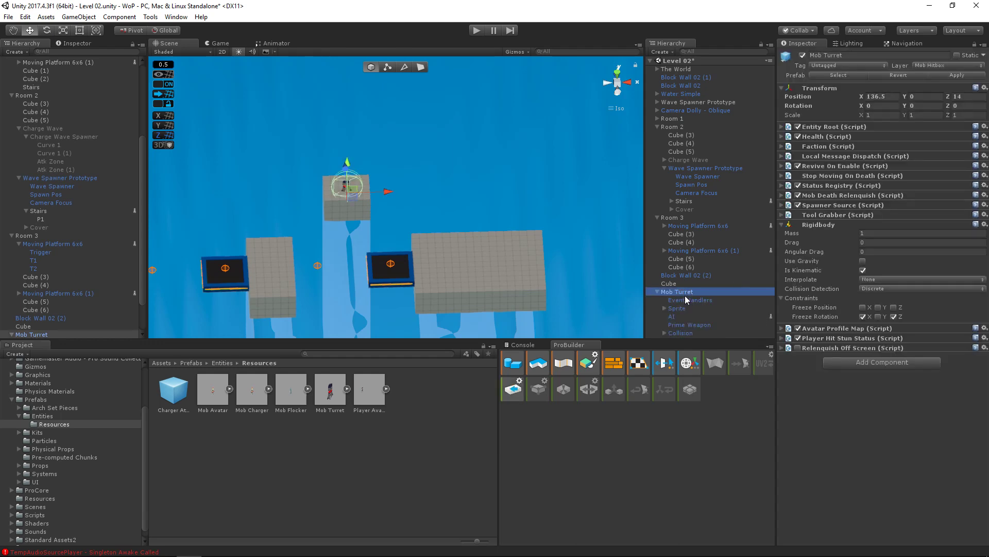
{"action": "left_click", "coordinate": [681, 333]}
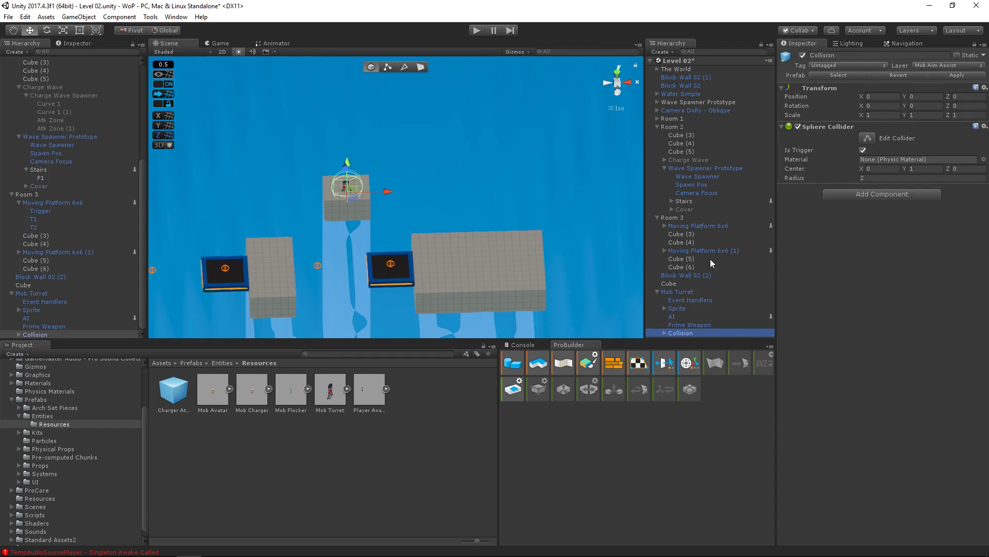
{"action": "left_click", "coordinate": [803, 55]}
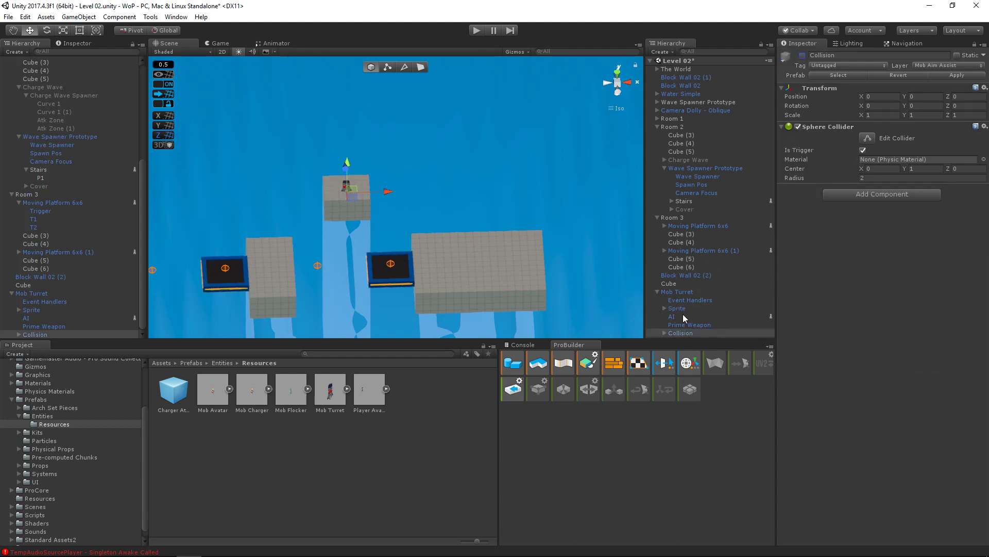
{"action": "left_click", "coordinate": [679, 293]}
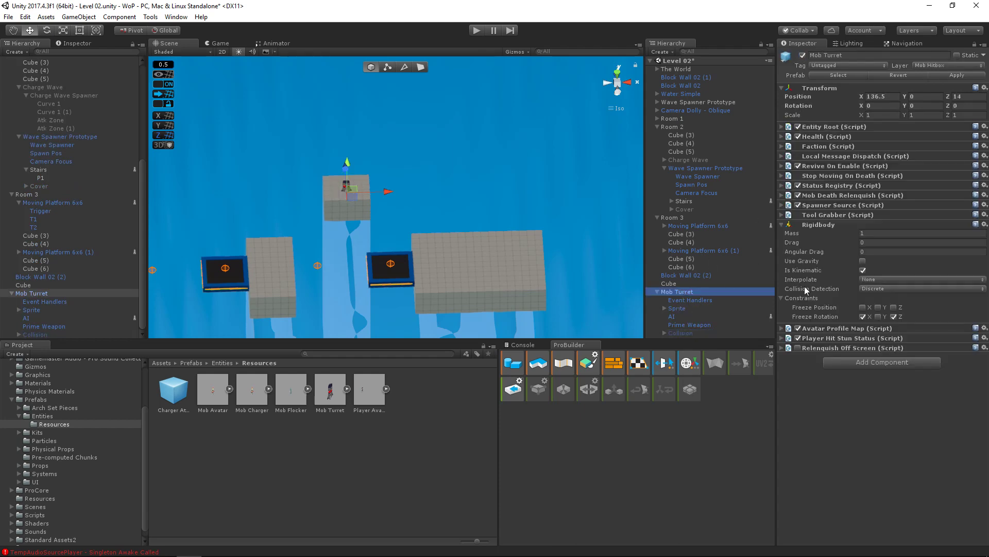
{"action": "left_click", "coordinate": [673, 332]}
{"action": "left_click", "coordinate": [665, 334]}
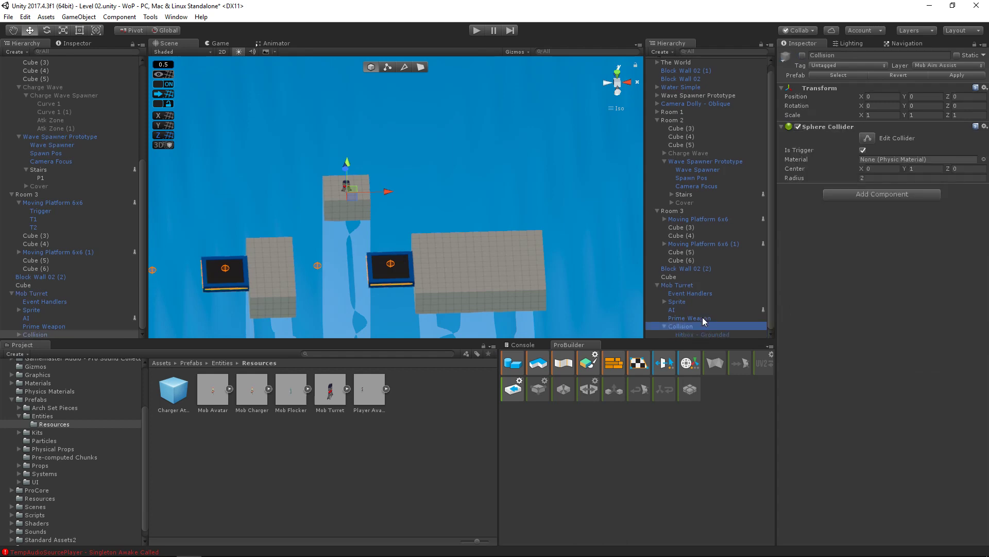
{"action": "left_click", "coordinate": [729, 334]}
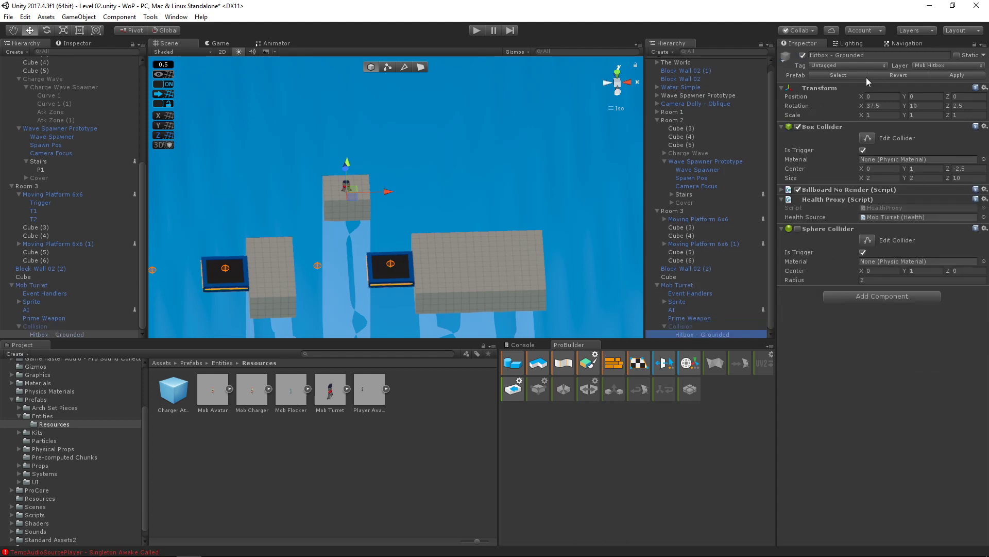
{"action": "left_click", "coordinate": [693, 326]}
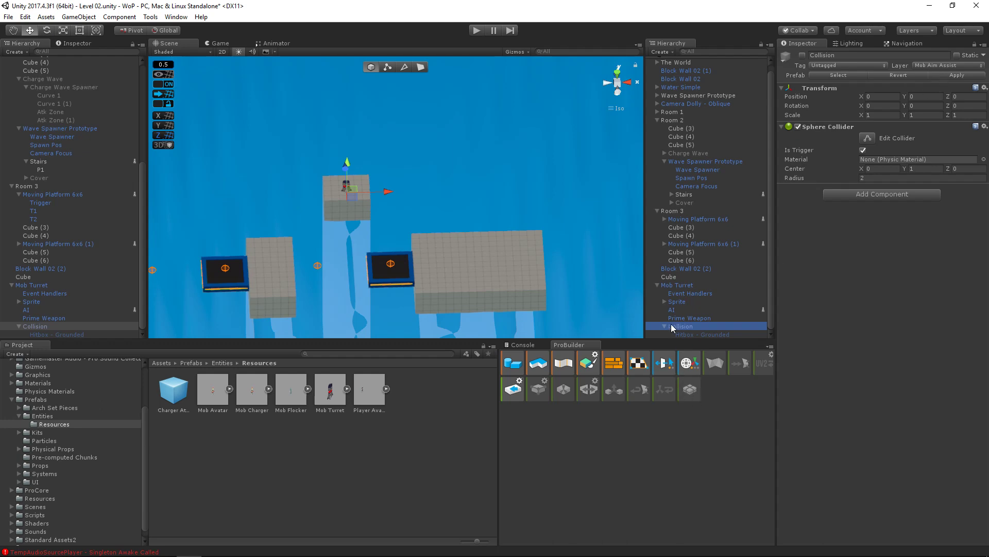
{"action": "left_click", "coordinate": [657, 285]}
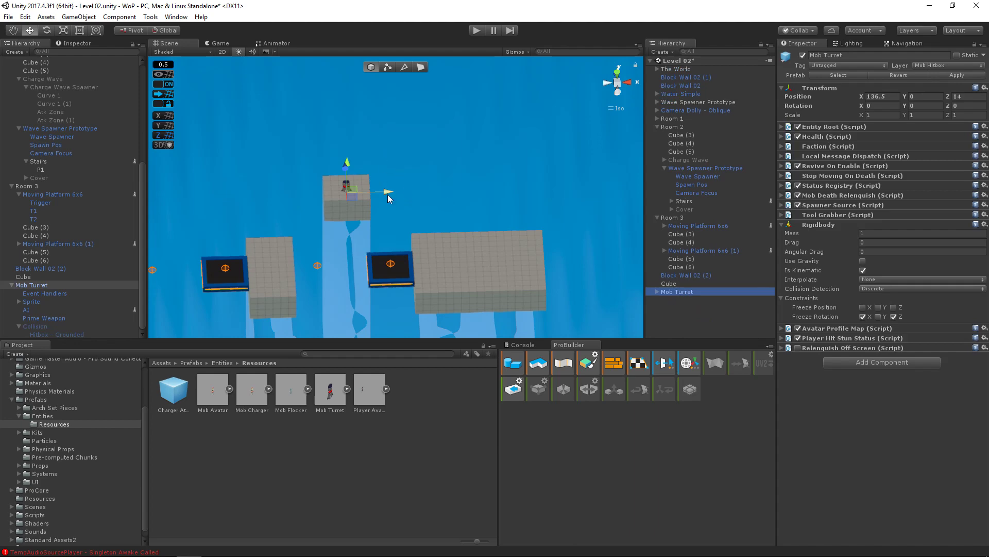
- Play the level again and ride the first moving platform across to the narrow block near the turret
{"action": "left_click", "coordinate": [484, 30]}
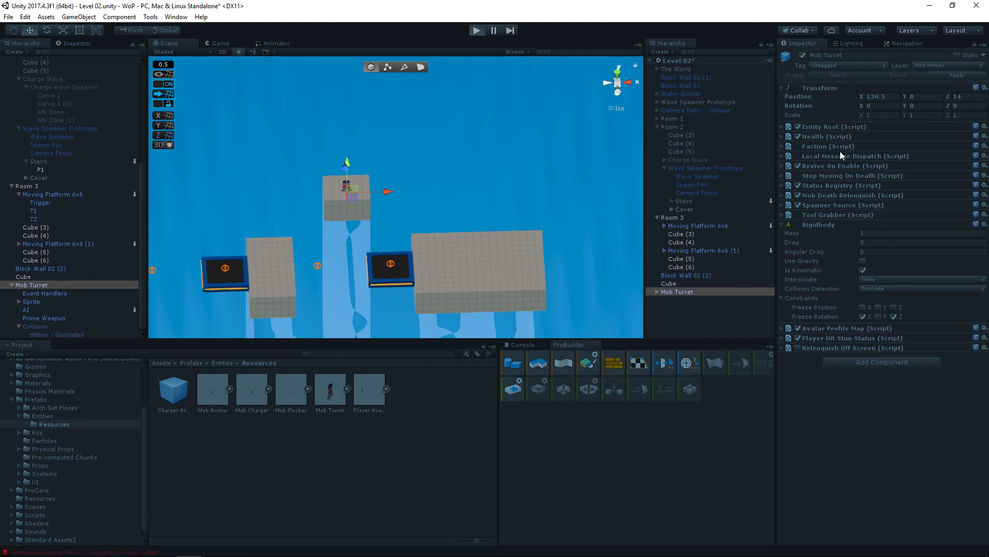
{"action": "key", "text": "ctrl+p"}
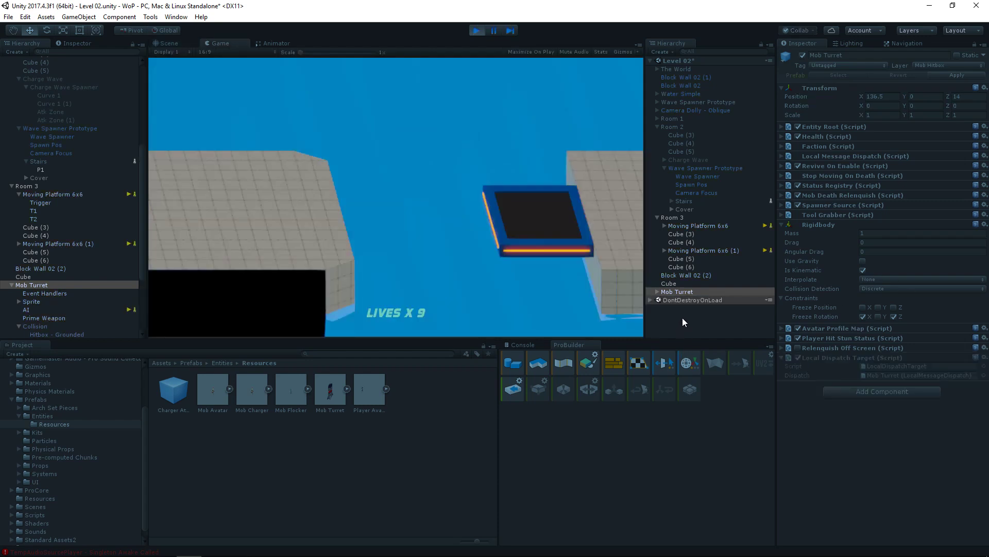
{"action": "left_click", "coordinate": [682, 317]}
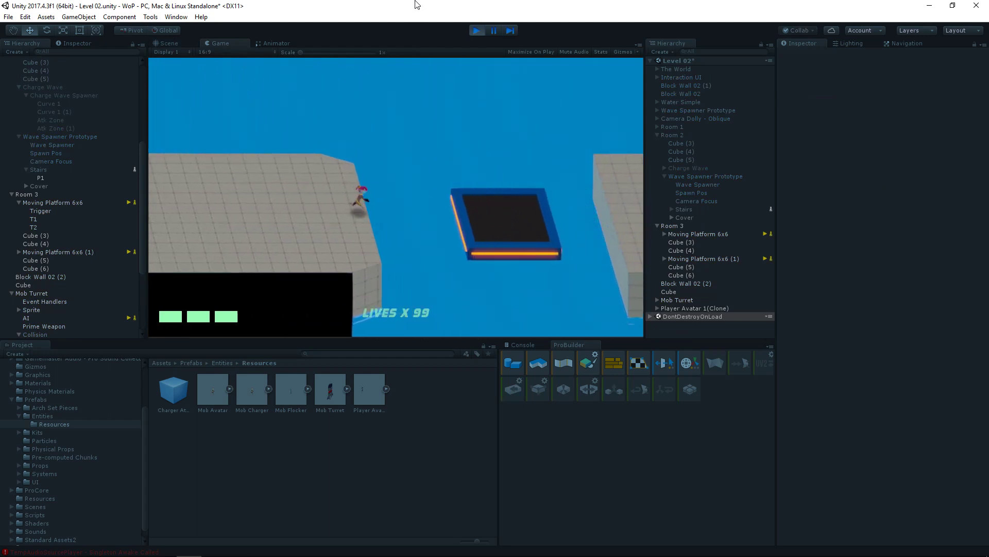
{"action": "key", "text": "space"}
{"action": "key", "text": "d"}
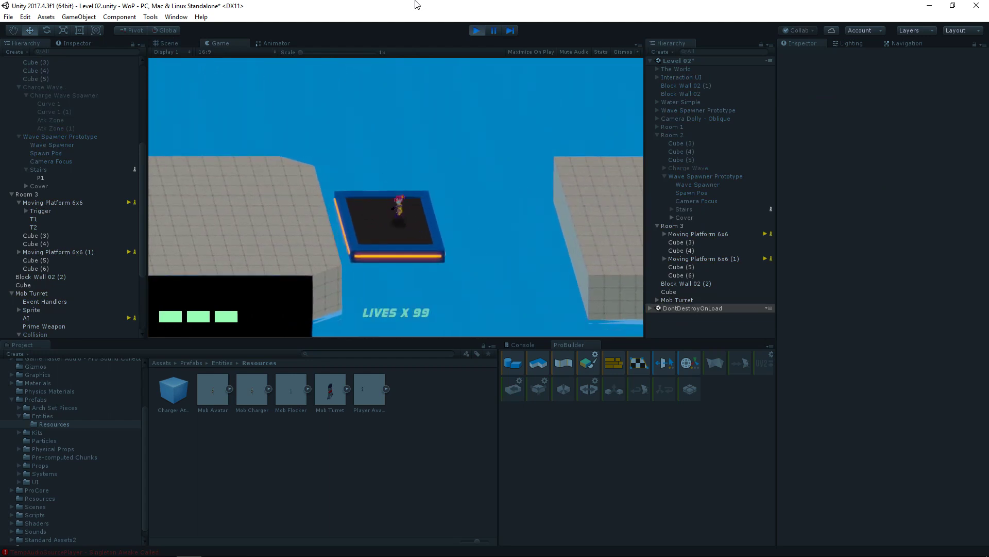
{"action": "key", "text": "d"}
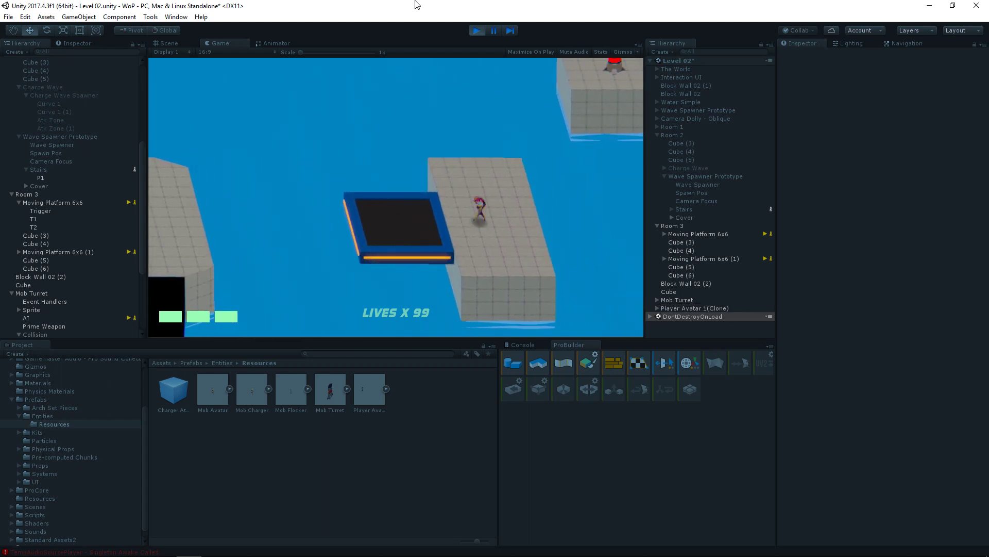
- Play-test dodging the turret's shots by moving and jumping around the narrow block between the moving platforms
{"action": "key", "text": "w"}
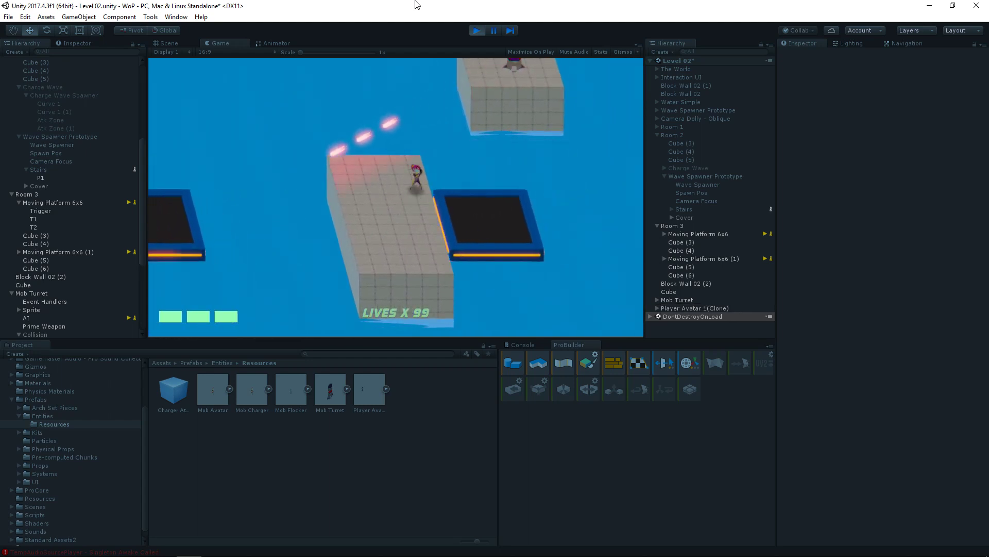
{"action": "key", "text": "a"}
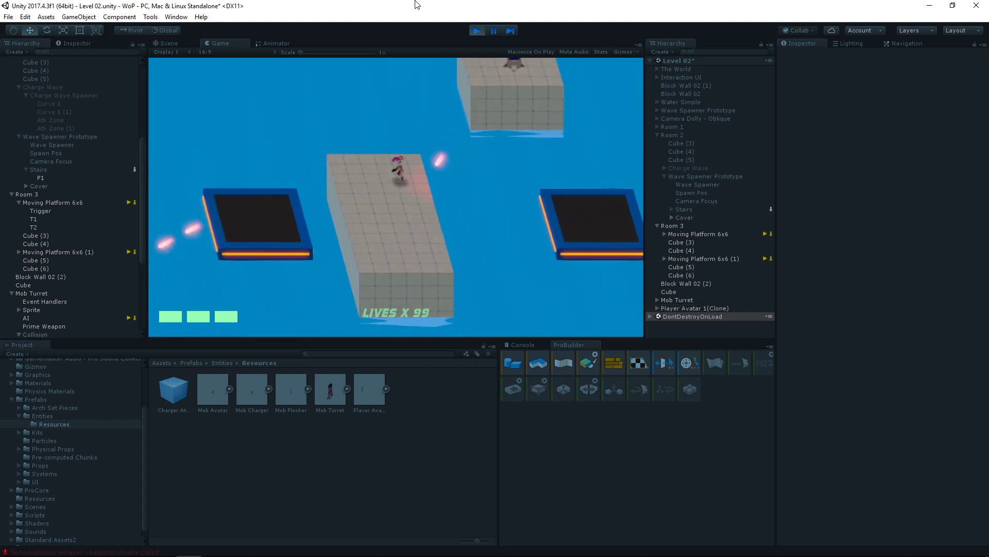
{"action": "key", "text": "d"}
{"action": "key", "text": "a"}
{"action": "key", "text": "w"}
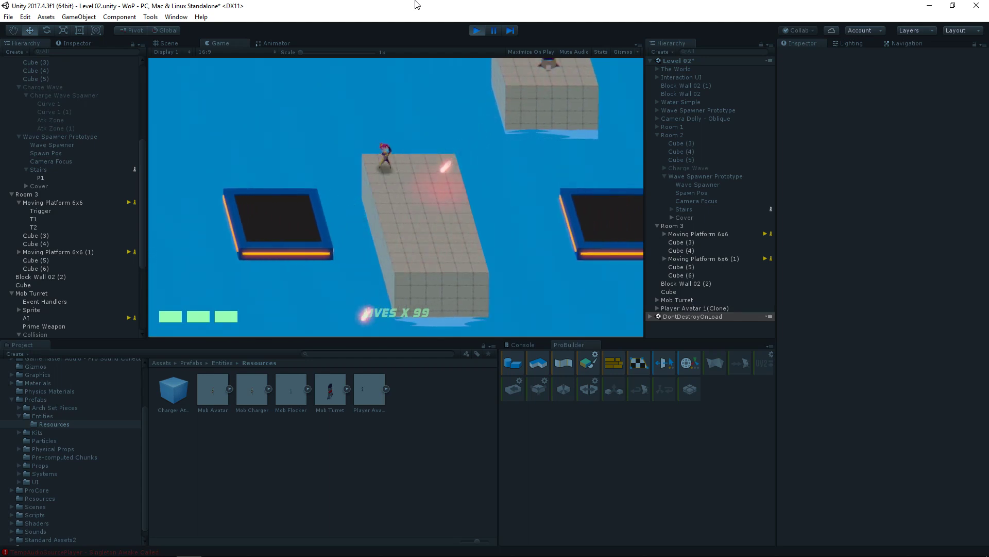
{"action": "key", "text": "s"}
{"action": "key", "text": "d"}
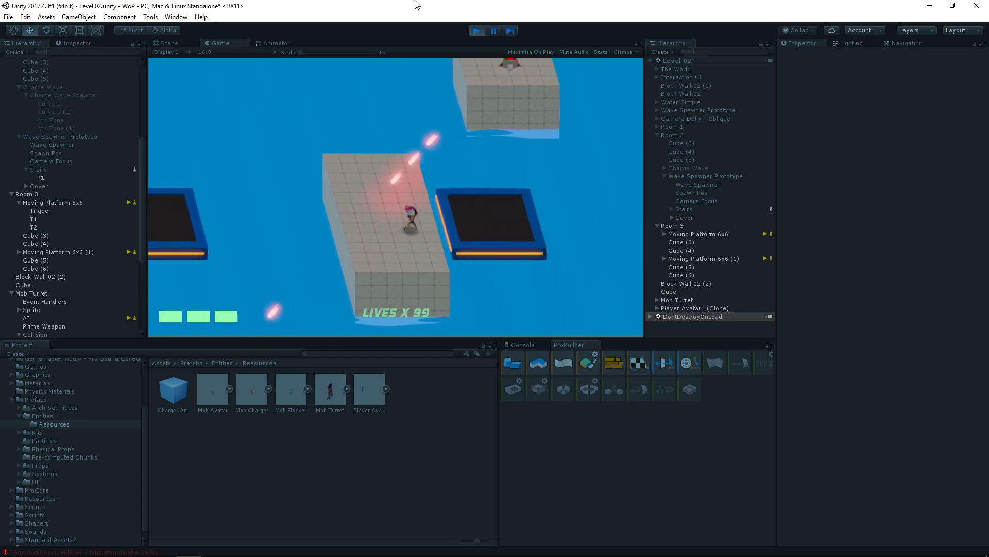
{"action": "key", "text": "space"}
{"action": "key", "text": "a"}
{"action": "key", "text": "w"}
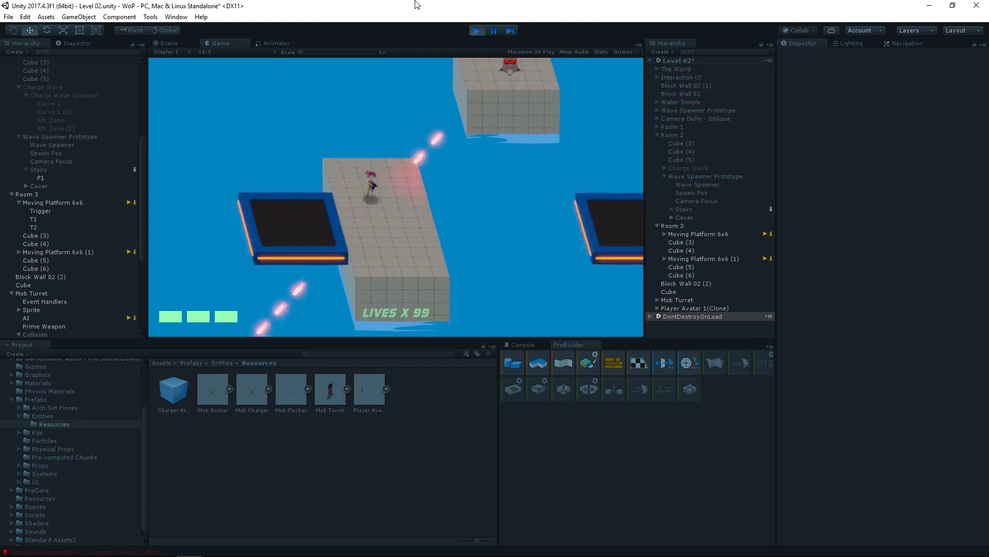
- Ride the second moving platform past the turret and get off on the wide block
{"action": "key", "text": "d"}
{"action": "key", "text": "s"}
{"action": "key", "text": "d"}
{"action": "key", "text": "space"}
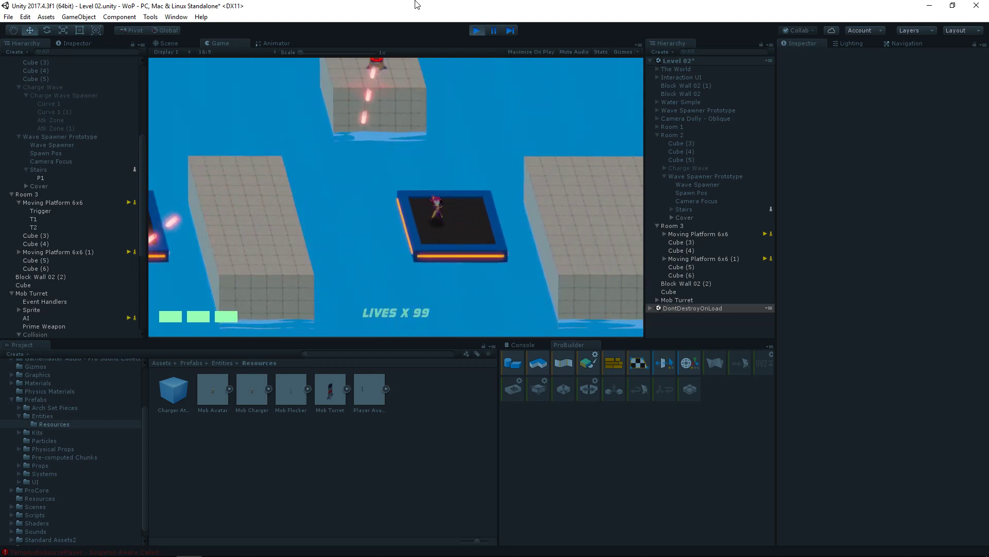
{"action": "key", "text": "d"}
{"action": "key", "text": "w"}
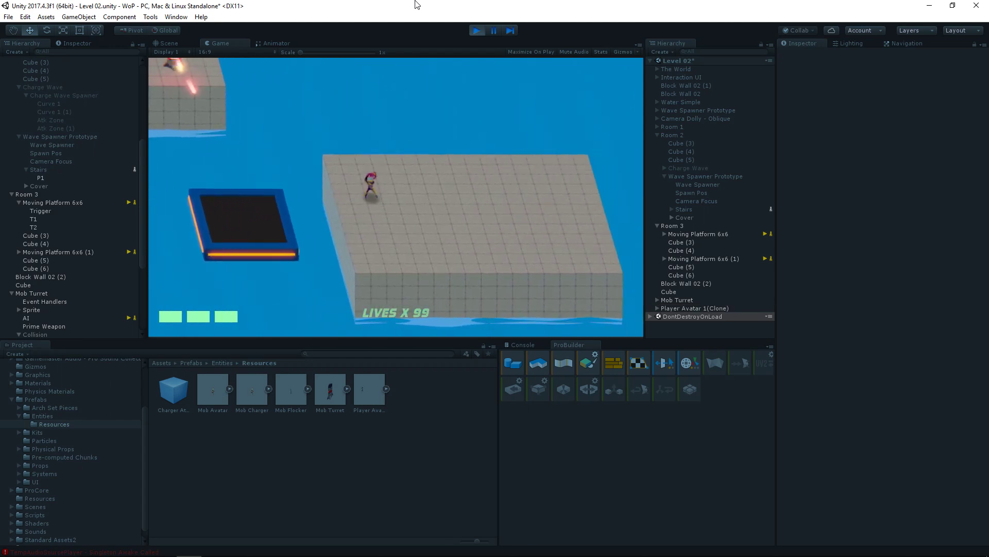
{"action": "key", "text": "s"}
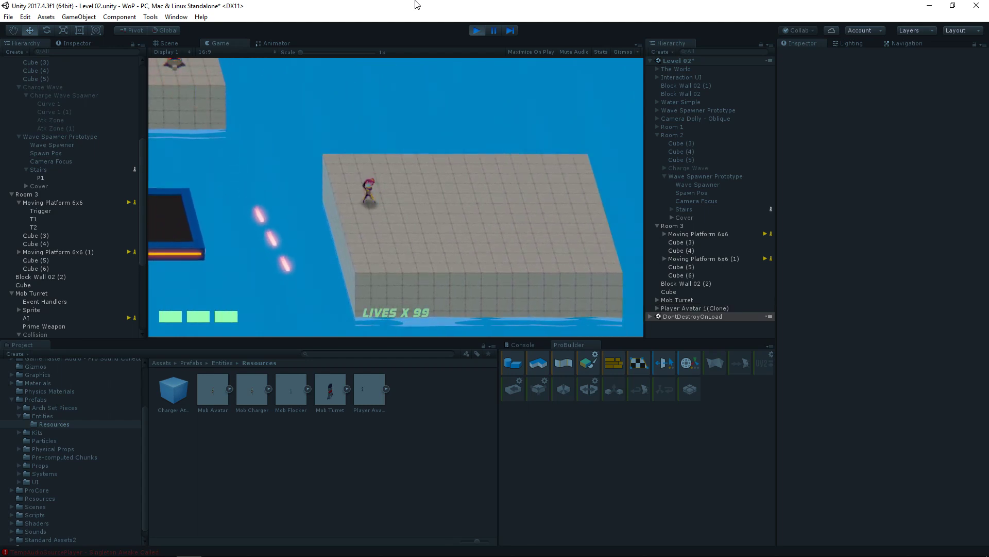
- Cross back over the second moving platform to the narrow block while under turret fire
{"action": "key", "text": "a"}
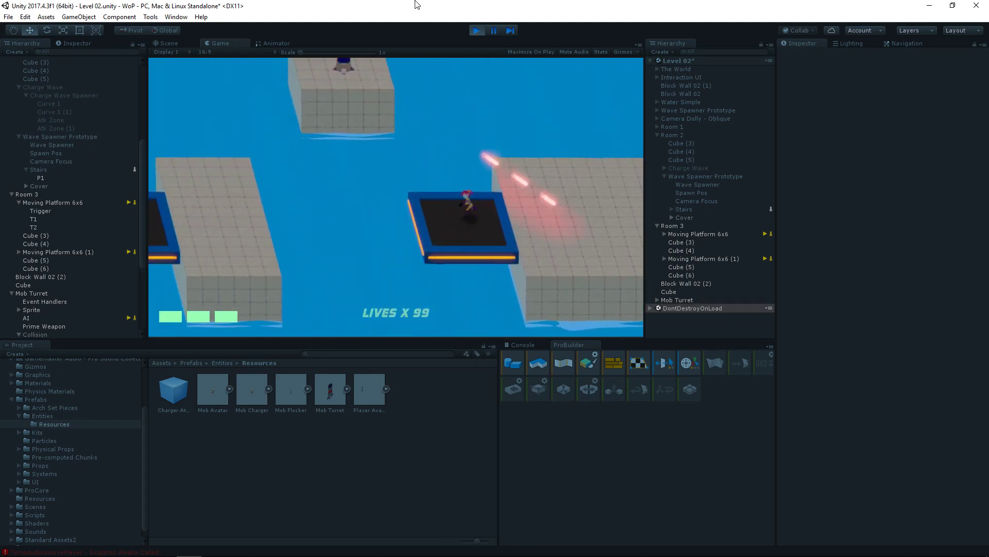
{"action": "key", "text": "space"}
{"action": "key", "text": "a"}
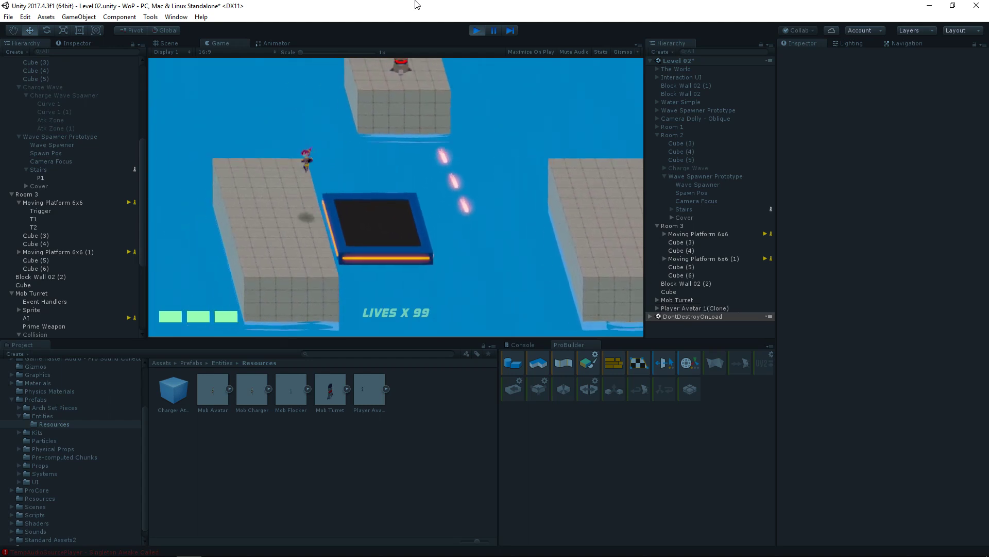
{"action": "key", "text": "a"}
{"action": "key", "text": "d"}
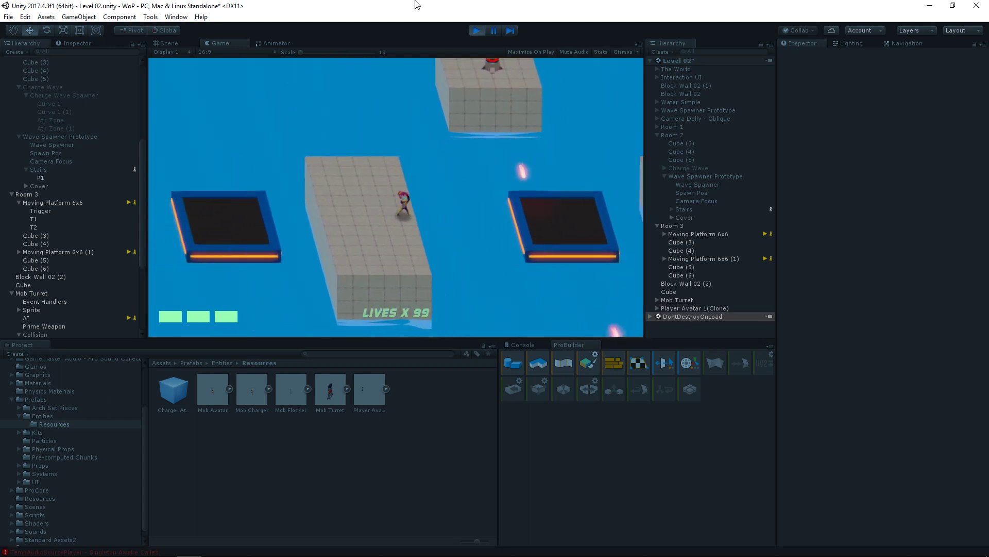
- Ride the second moving platform to the wide block again, try jumping off toward the turret, and stop the game
{"action": "key", "text": "d"}
{"action": "key", "text": "space"}
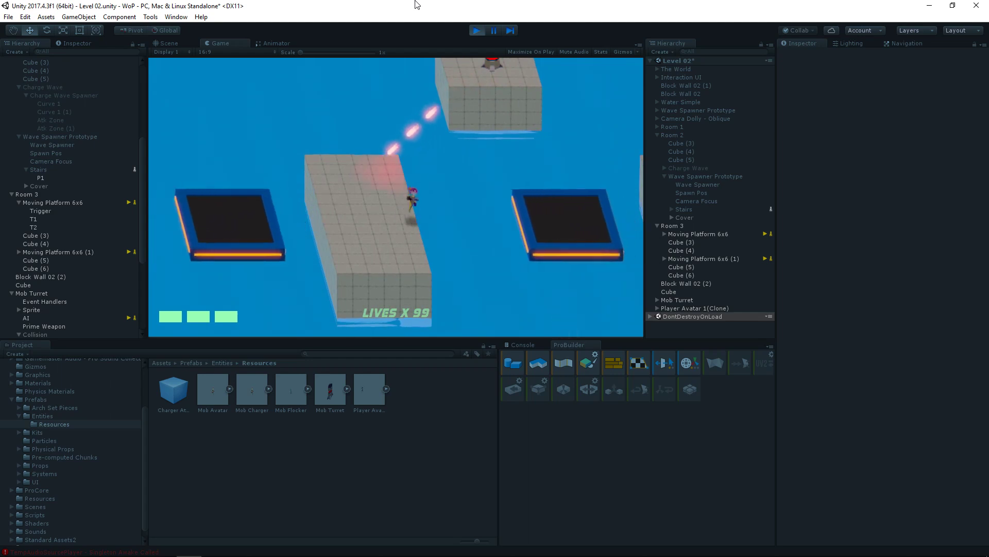
{"action": "key", "text": "d"}
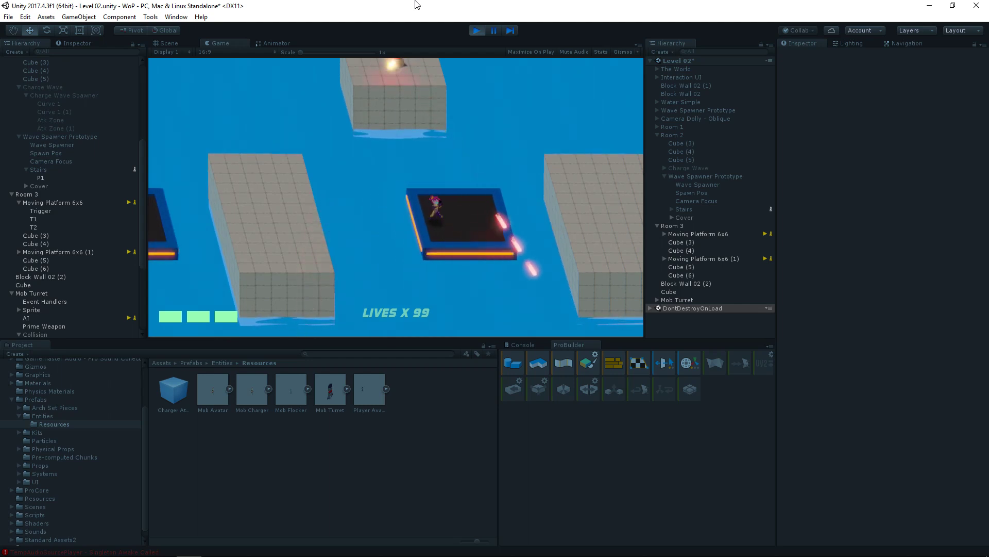
{"action": "key", "text": "d"}
{"action": "key", "text": "w"}
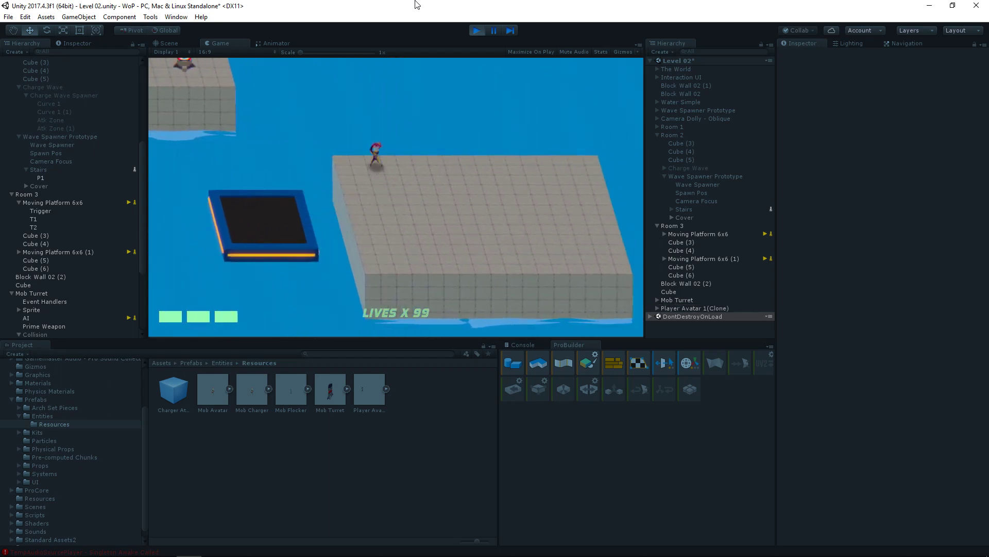
{"action": "key", "text": "space"}
{"action": "key", "text": "space"}
{"action": "key", "text": "a"}
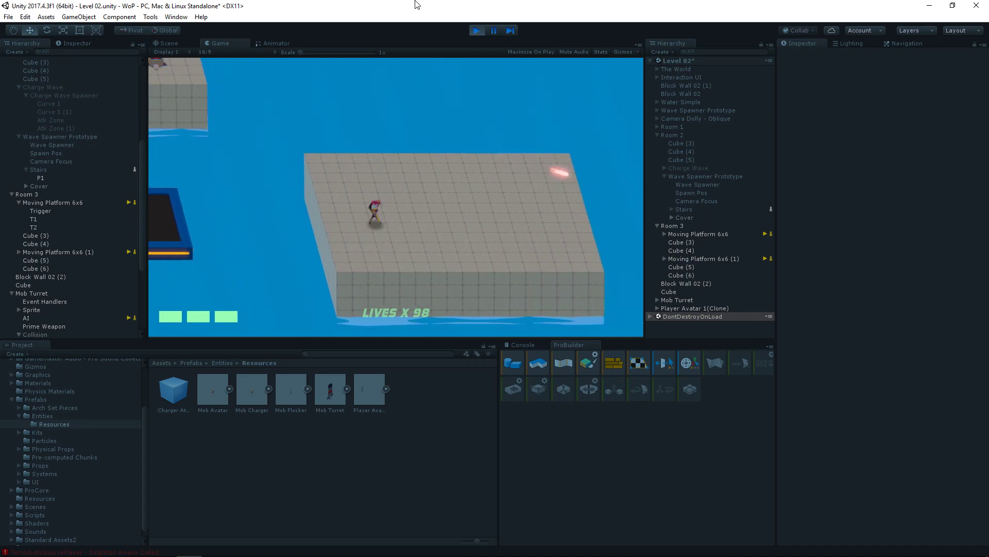
{"action": "left_click", "coordinate": [477, 30]}
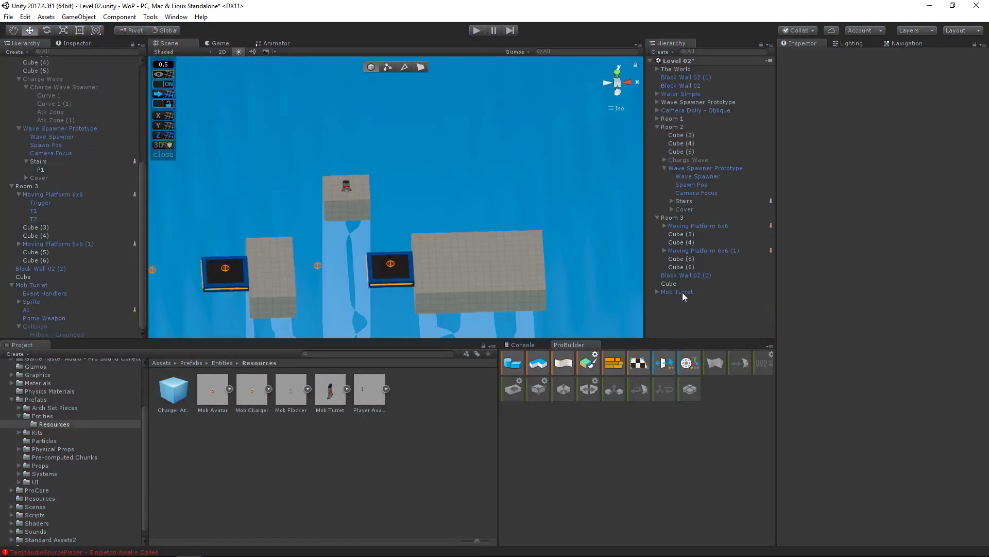
- Break the Mob Turret's prefab instance completely and confirm the disconnection
{"action": "left_click", "coordinate": [683, 293]}
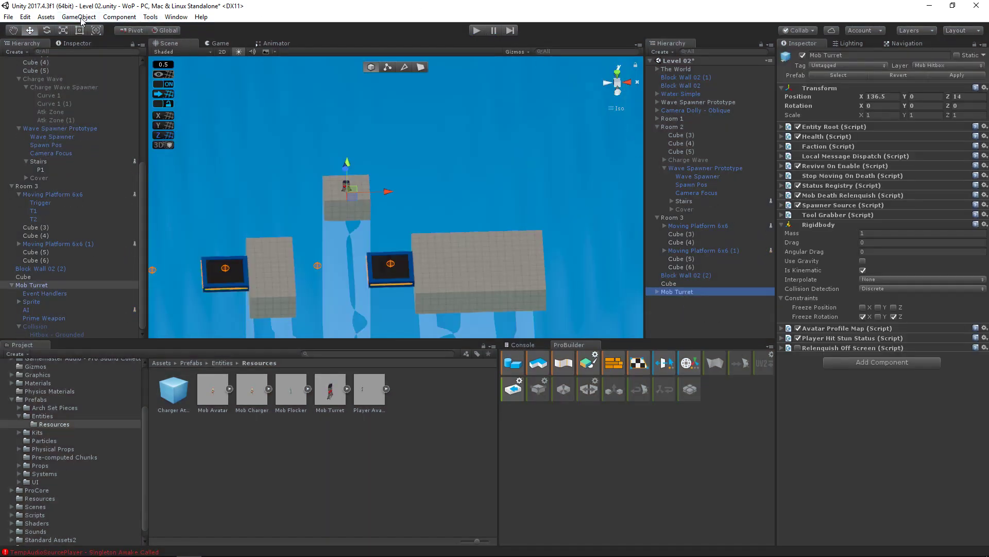
{"action": "left_click", "coordinate": [81, 17]}
{"action": "left_click", "coordinate": [97, 62]}
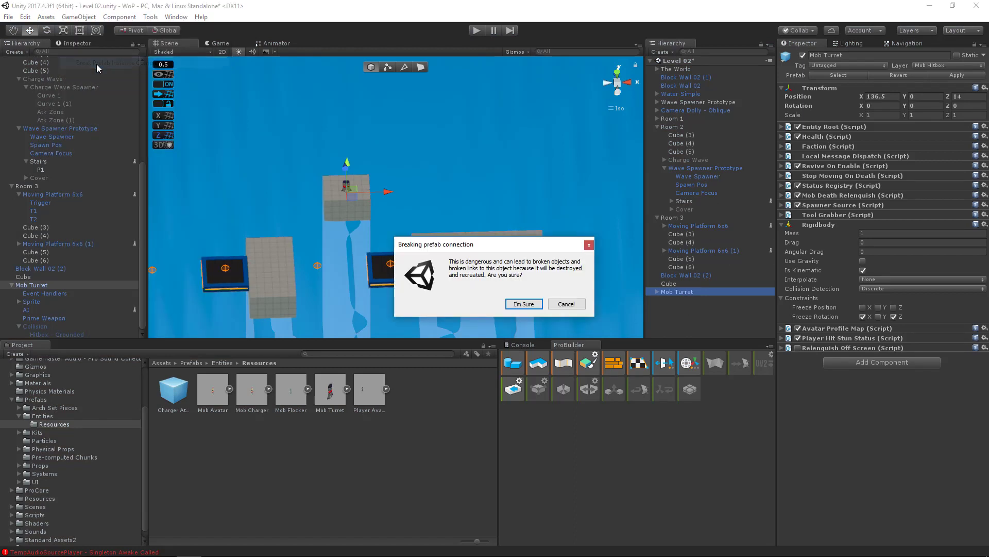
{"action": "left_click", "coordinate": [521, 303]}
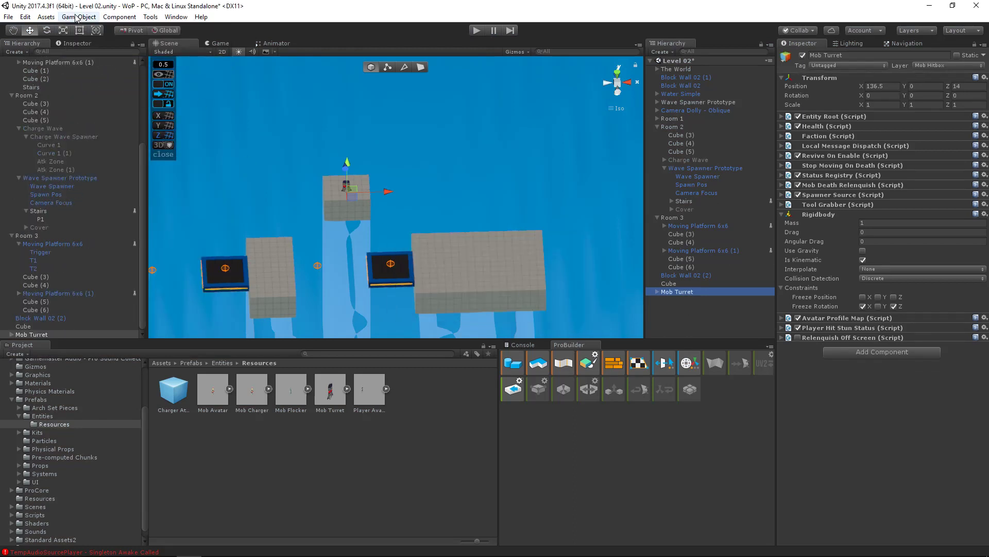
{"action": "left_click", "coordinate": [79, 16]}
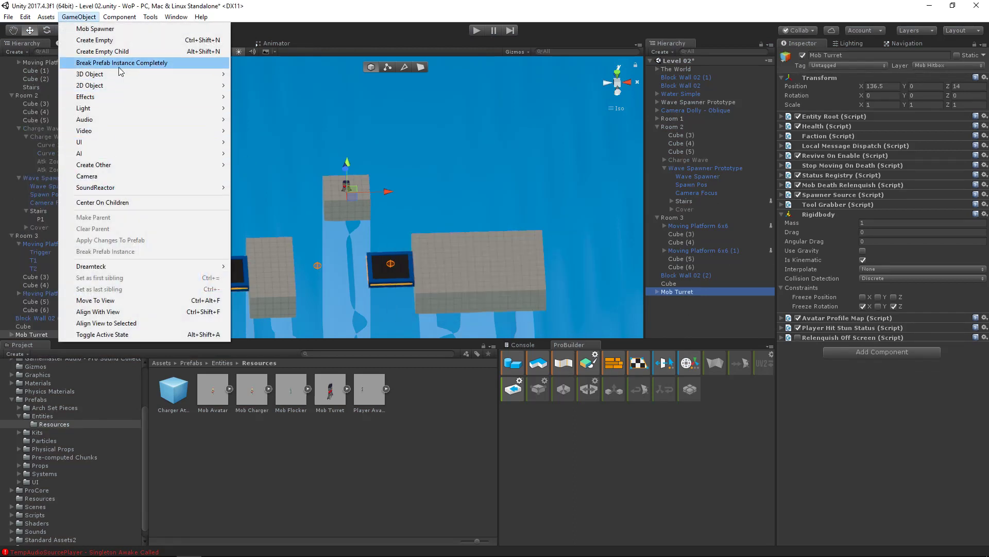
{"action": "left_click", "coordinate": [381, 3]}
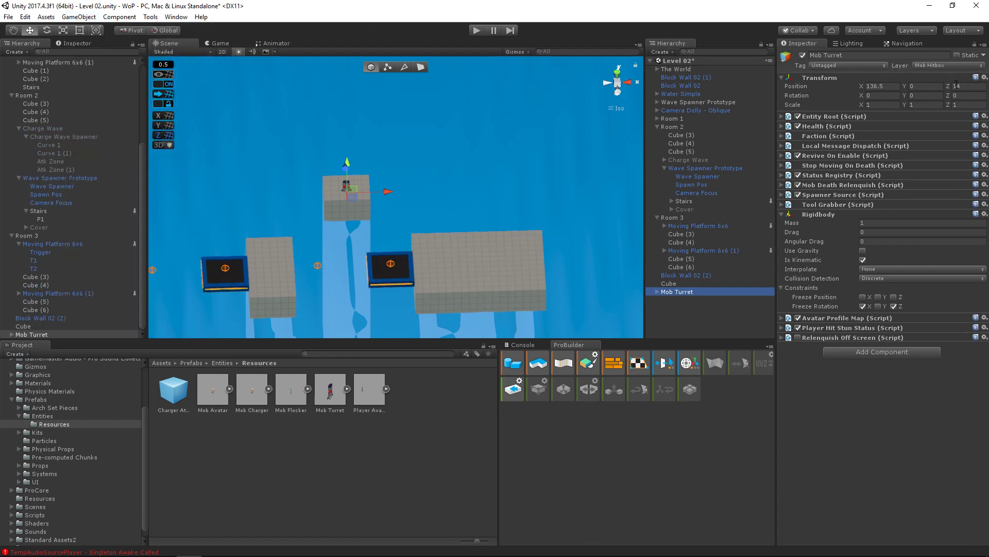
- Select the Mob Turret's AI child, open its AI Turret FSM for editing, and enter the BTS Turret behaviour tree
{"action": "left_click", "coordinate": [656, 292]}
{"action": "left_click", "coordinate": [669, 315]}
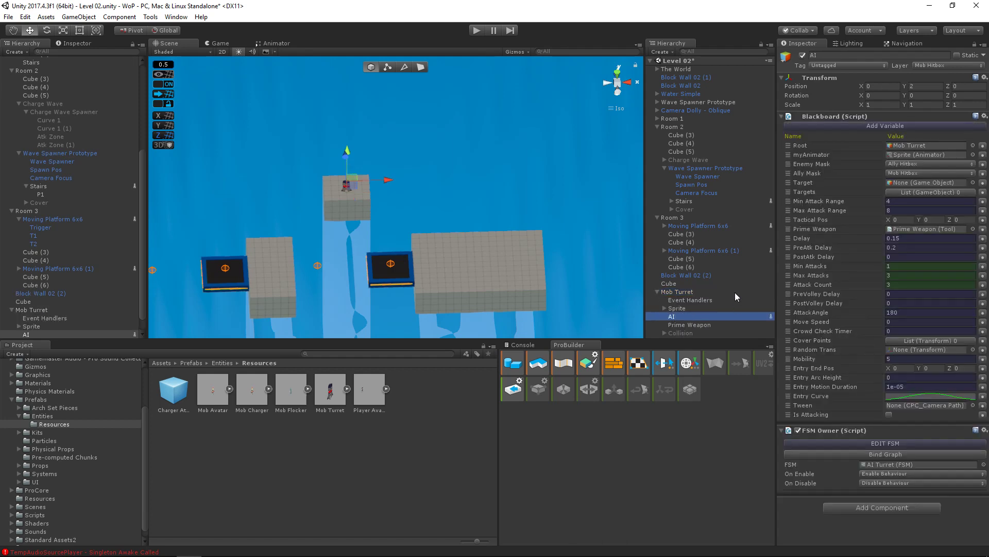
{"action": "left_click", "coordinate": [891, 463]}
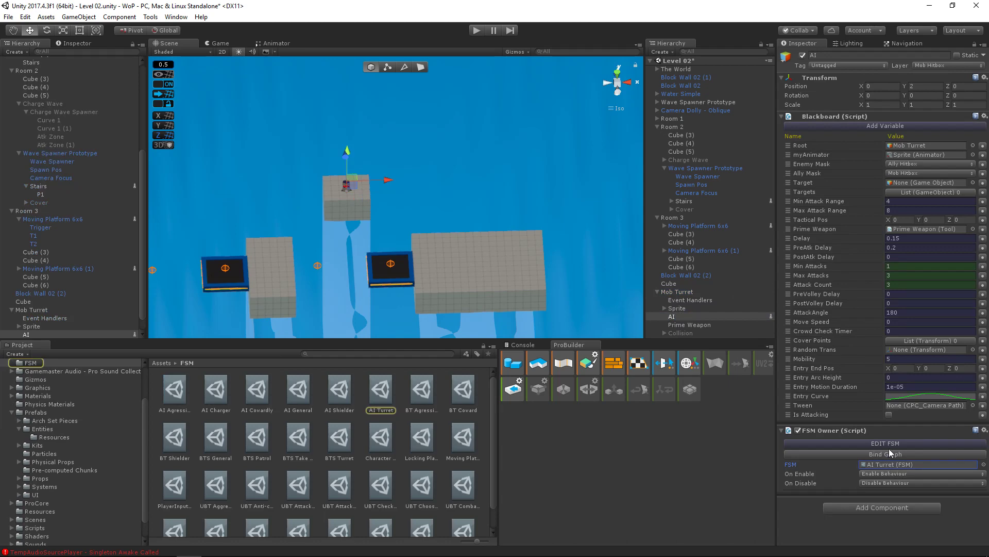
{"action": "left_click", "coordinate": [890, 444]}
{"action": "middle_click_drag", "start_coordinate": [521, 312], "coordinate": [413, 330]}
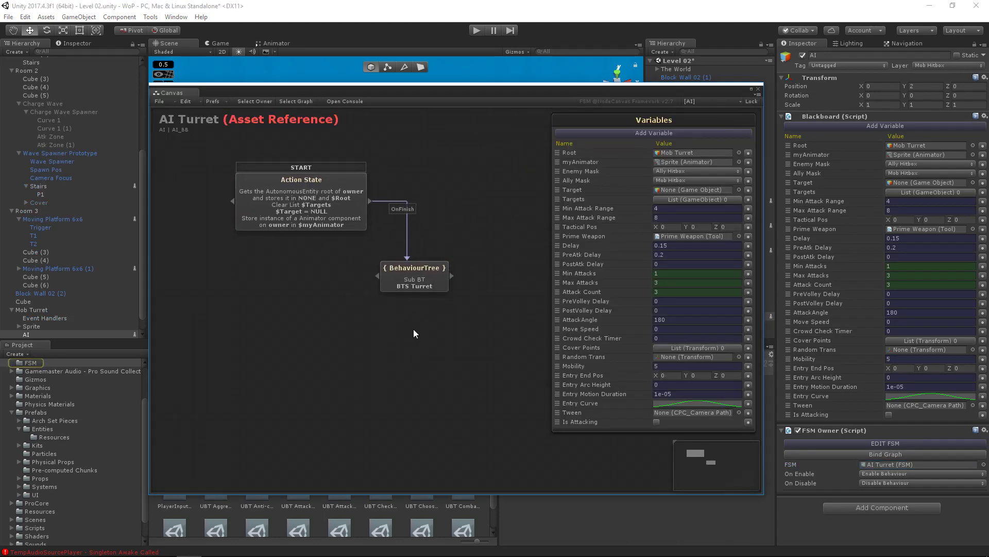
{"action": "double_click", "coordinate": [431, 286]}
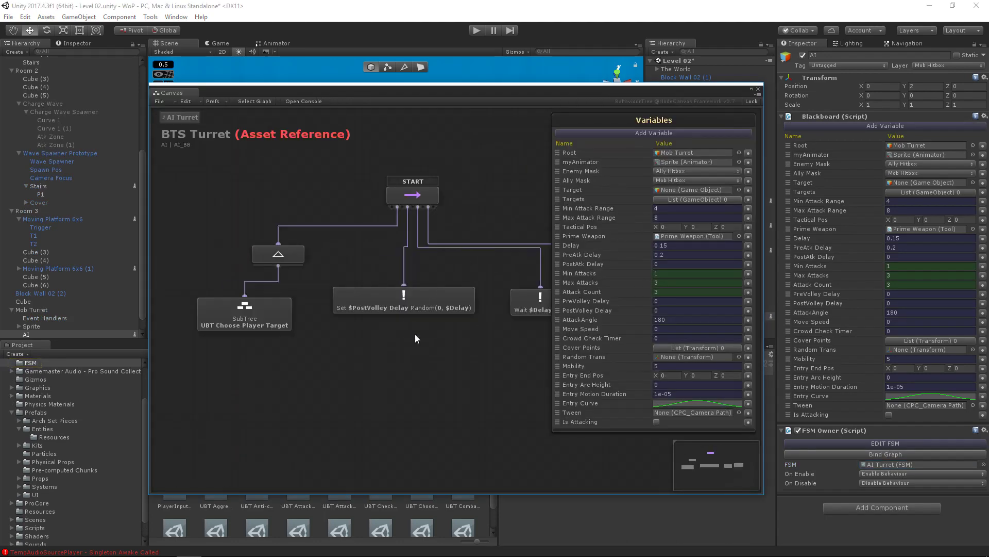
- Open the UBT Turret Attack subtree and compare its nodes with the list of blackboard variables
{"action": "left_click", "coordinate": [628, 124]}
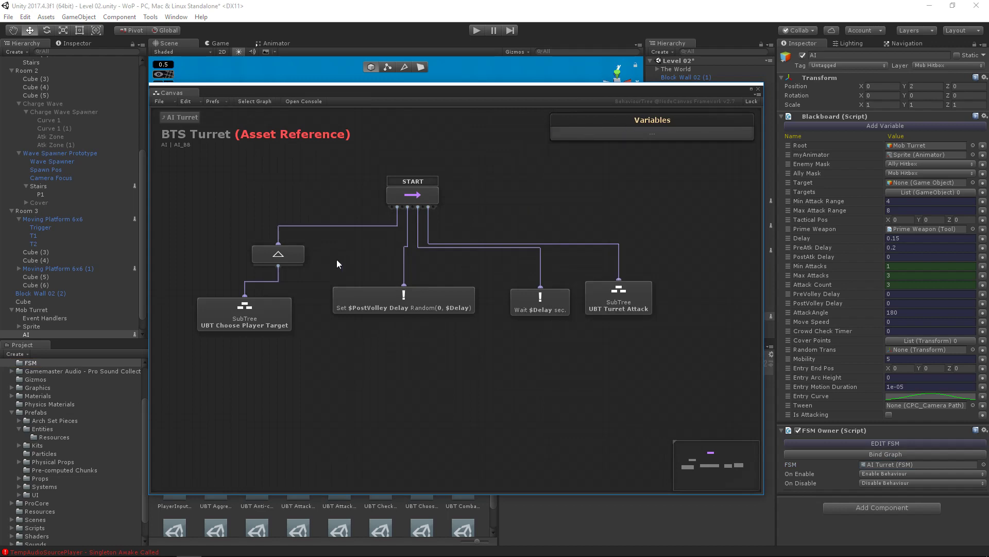
{"action": "left_click", "coordinate": [557, 311]}
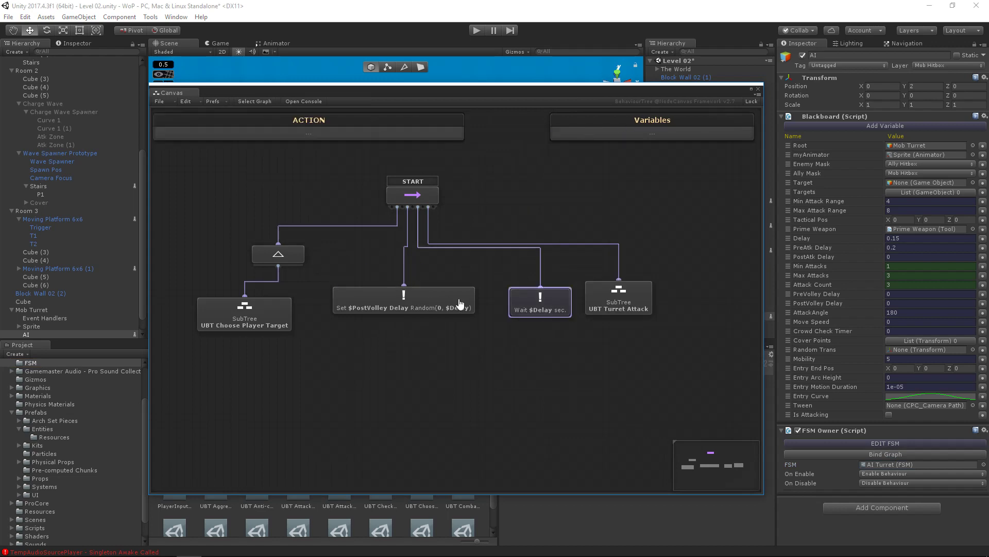
{"action": "double_click", "coordinate": [599, 303]}
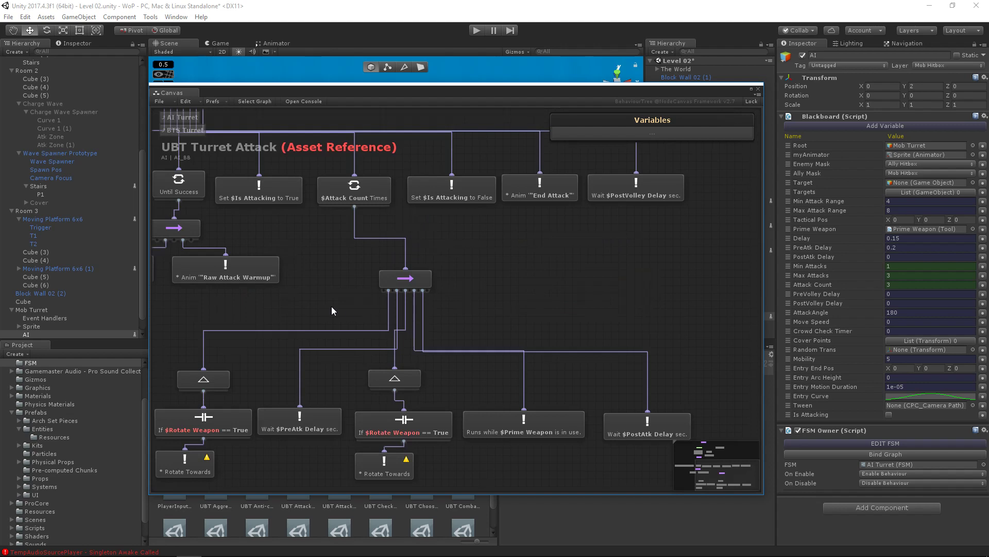
{"action": "middle_click_drag", "start_coordinate": [317, 292], "coordinate": [513, 328]}
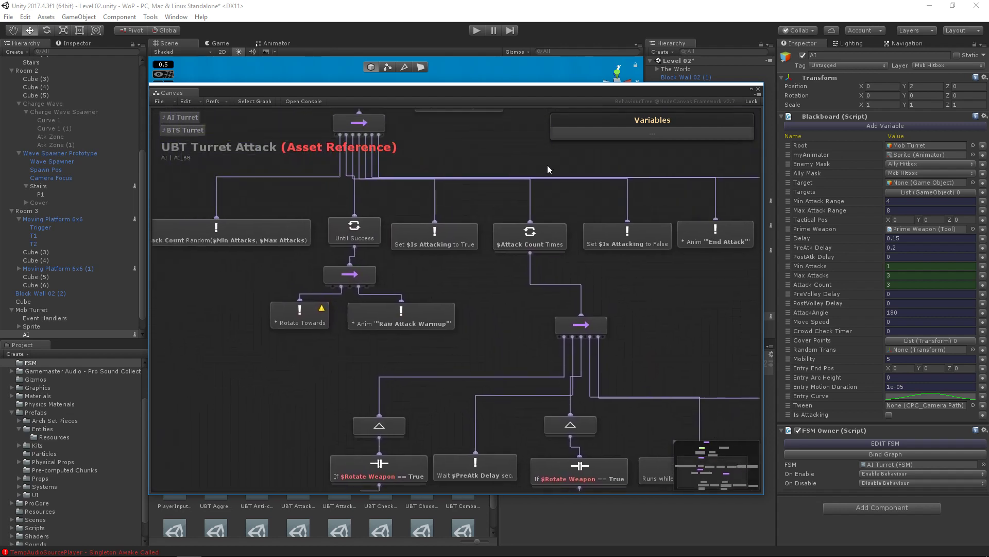
{"action": "left_click", "coordinate": [588, 125]}
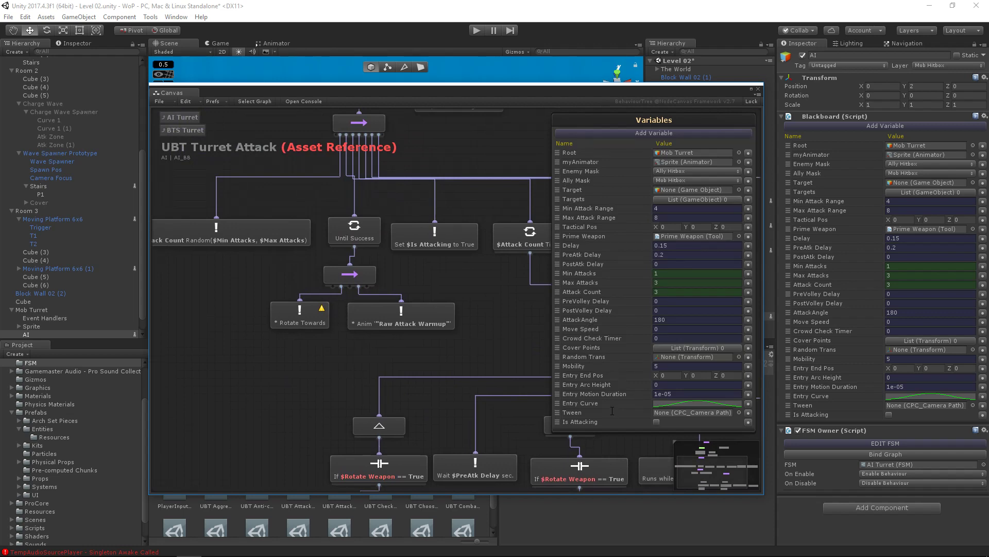
{"action": "left_click", "coordinate": [603, 128]}
{"action": "middle_click_drag", "start_coordinate": [676, 367], "coordinate": [573, 275]}
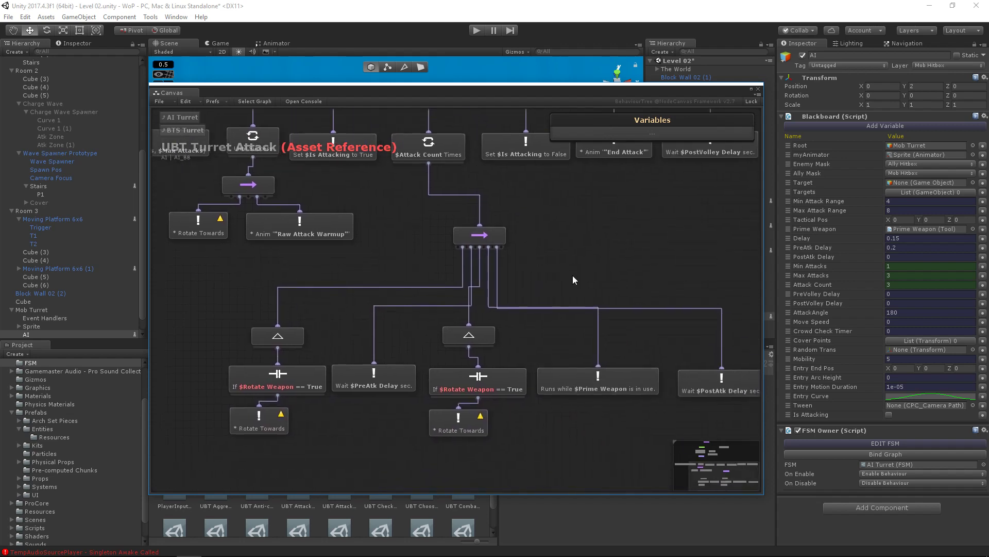
- Inspect the $Rotate Weapon conditional and its Rotate Towards action in the turret's attack sequence
{"action": "left_click", "coordinate": [513, 384]}
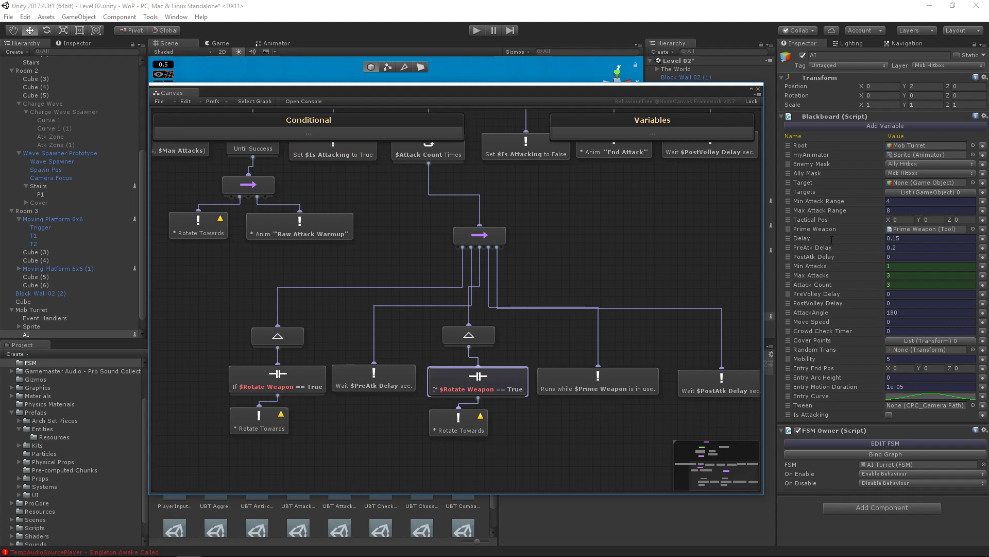
{"action": "left_click", "coordinate": [465, 425]}
{"action": "left_click", "coordinate": [521, 382]}
{"action": "middle_click_drag", "start_coordinate": [570, 255], "coordinate": [608, 294]}
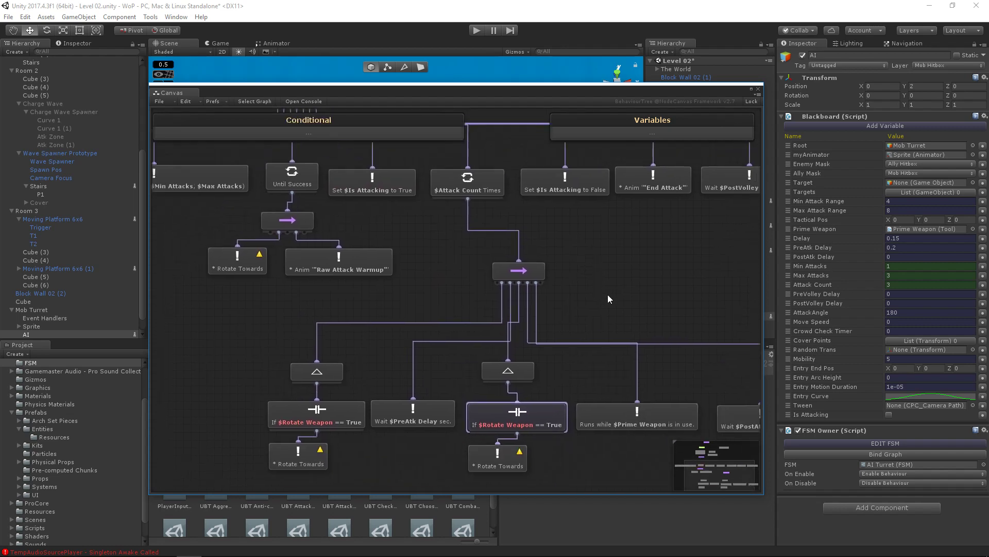
{"action": "middle_click_drag", "start_coordinate": [649, 330], "coordinate": [567, 259]}
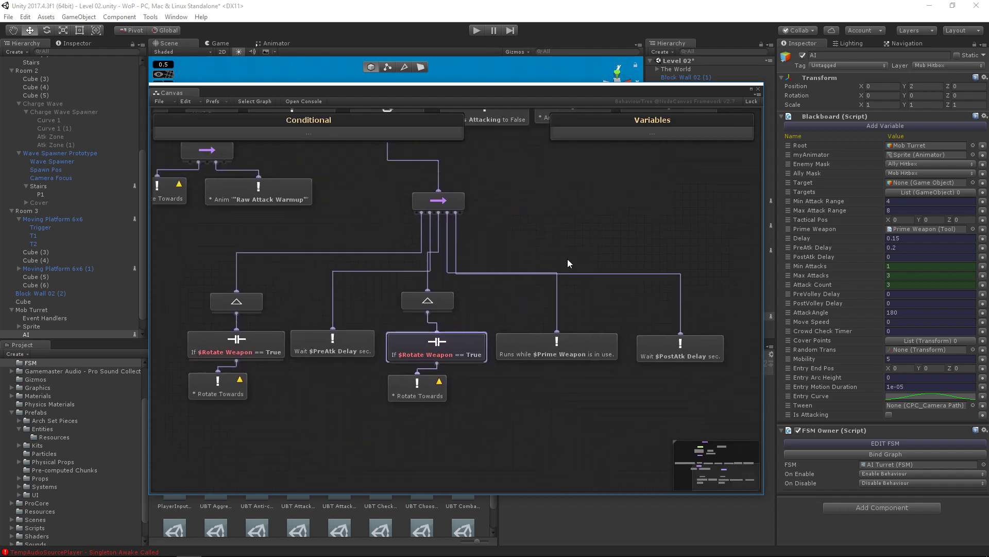
- Add a new Boolean variable named Rotate Weapon to the turret AI's blackboard
{"action": "left_click", "coordinate": [899, 127]}
{"action": "mouse_move", "coordinate": [909, 133]}
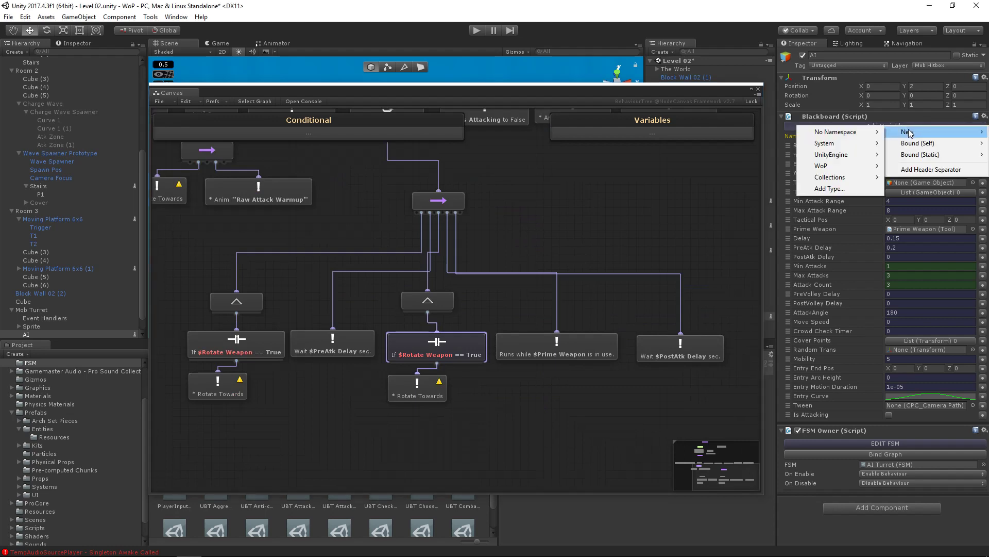
{"action": "mouse_move", "coordinate": [845, 144]}
{"action": "left_click", "coordinate": [924, 149]}
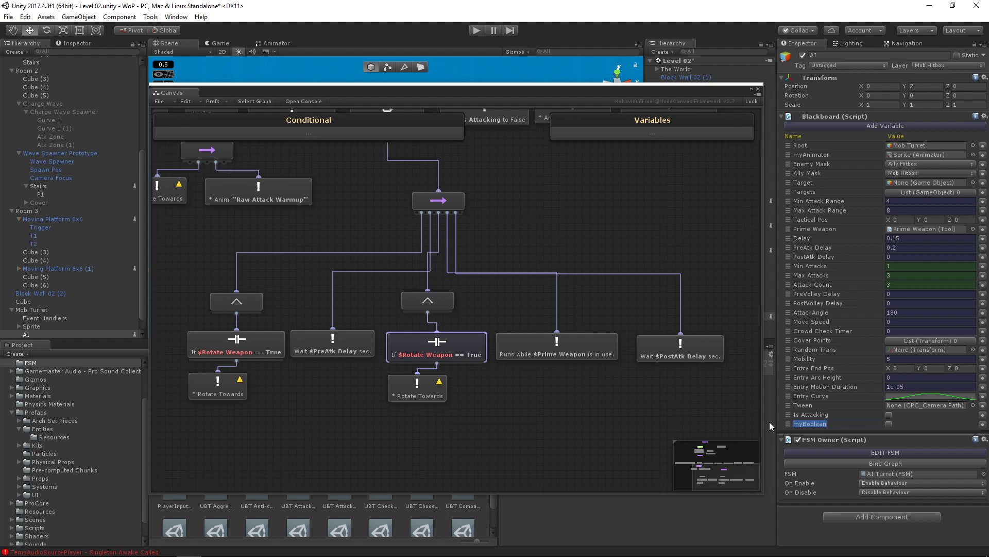
{"action": "type", "text": "Rotate Weapon"}
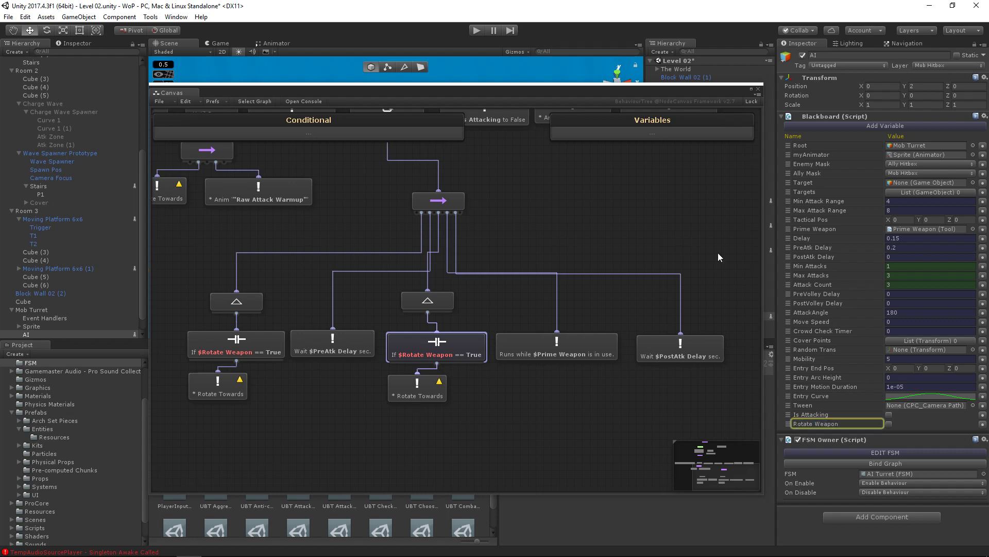
- Inspect both $Rotate Weapon conditionals in the attack sequence to check their link to the blackboard variable
{"action": "left_click_drag", "start_coordinate": [670, 89], "coordinate": [660, 175]}
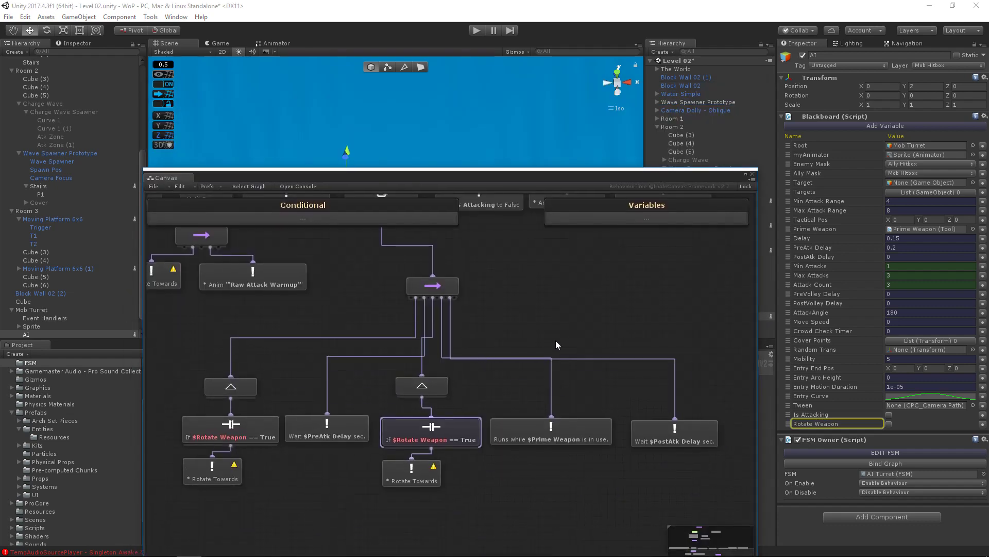
{"action": "left_click", "coordinate": [425, 207]}
{"action": "middle_click_drag", "start_coordinate": [502, 316], "coordinate": [590, 306]}
{"action": "left_click", "coordinate": [428, 207]}
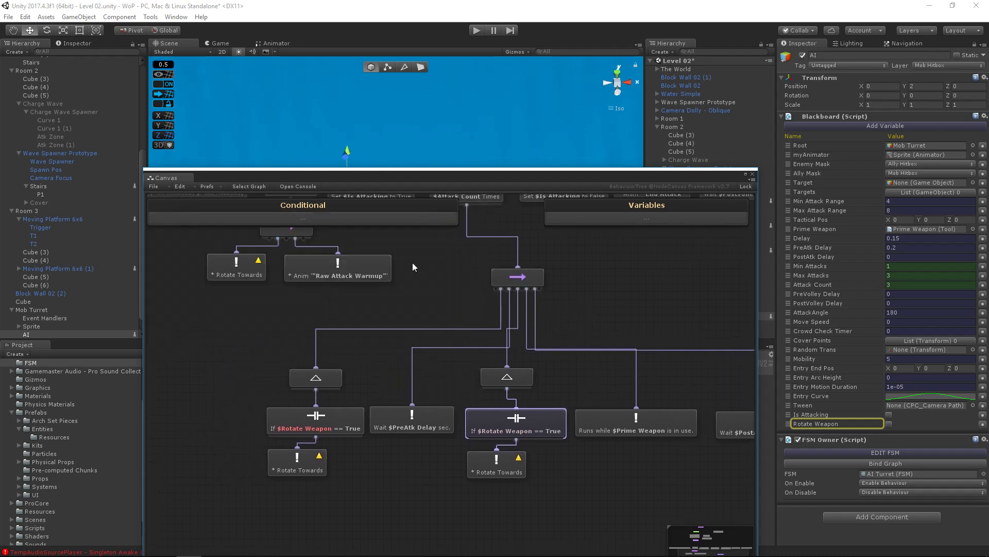
{"action": "left_click", "coordinate": [317, 421]}
{"action": "left_click", "coordinate": [378, 207]}
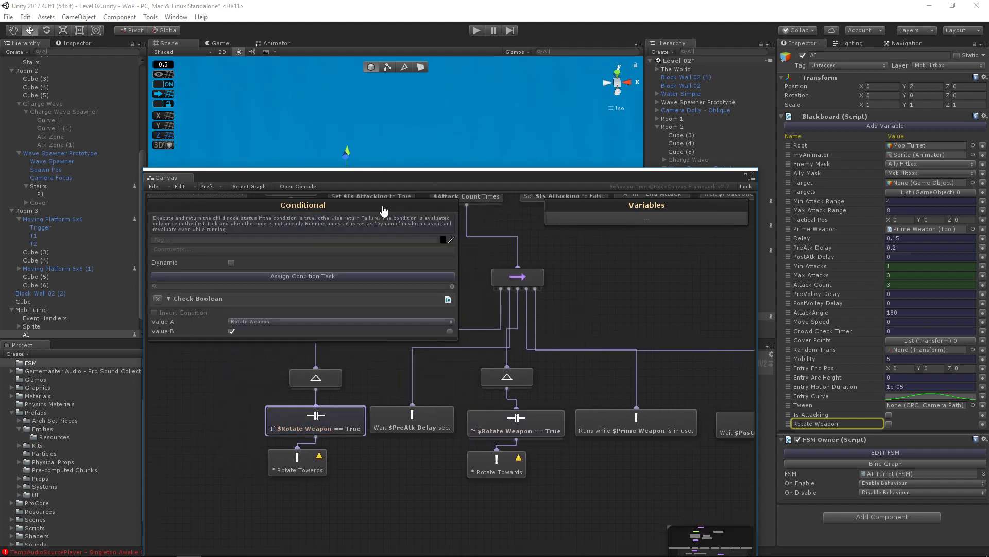
{"action": "left_click", "coordinate": [380, 207]}
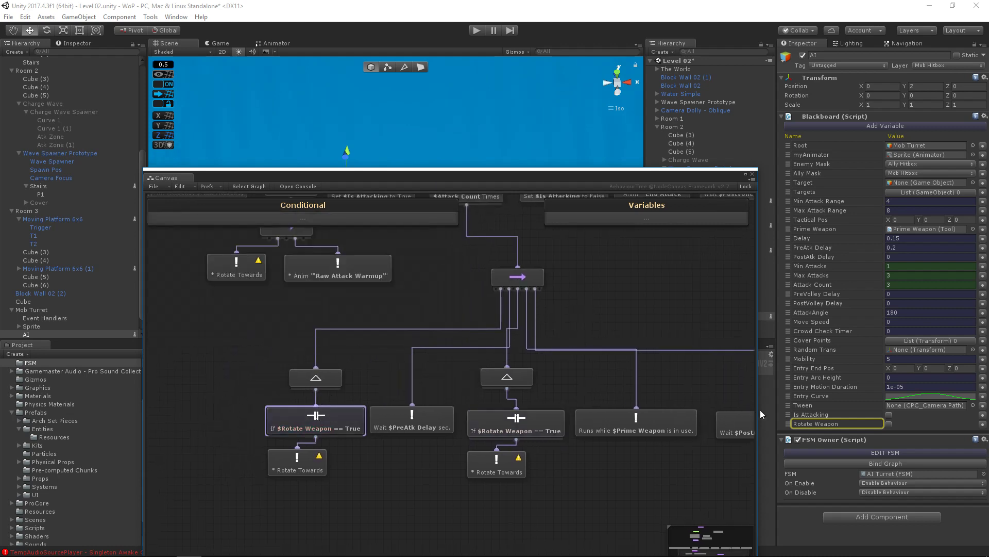
- Enable the Rotate Weapon variable on the AI's blackboard and close the behaviour tree canvas
{"action": "left_click", "coordinate": [889, 423]}
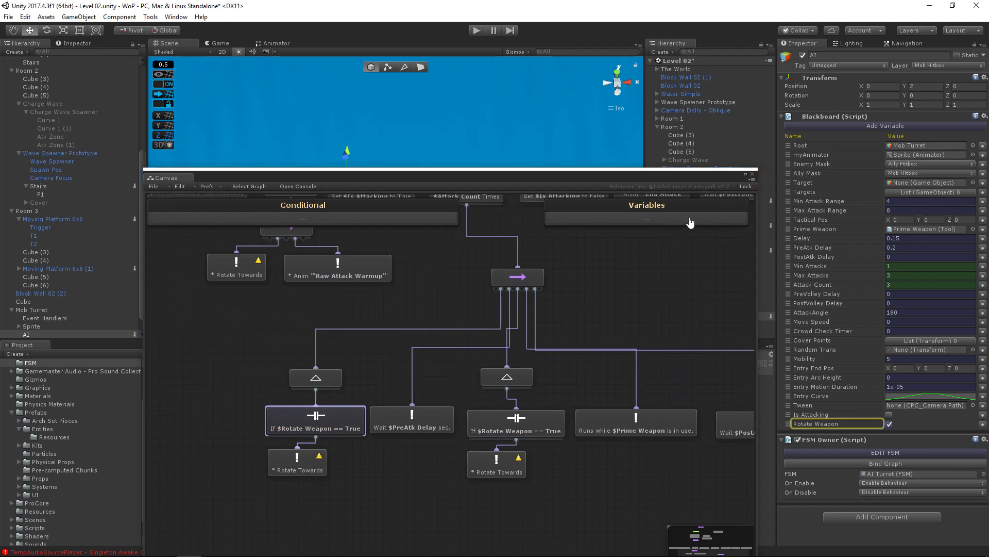
{"action": "middle_click_drag", "start_coordinate": [672, 276], "coordinate": [573, 248]}
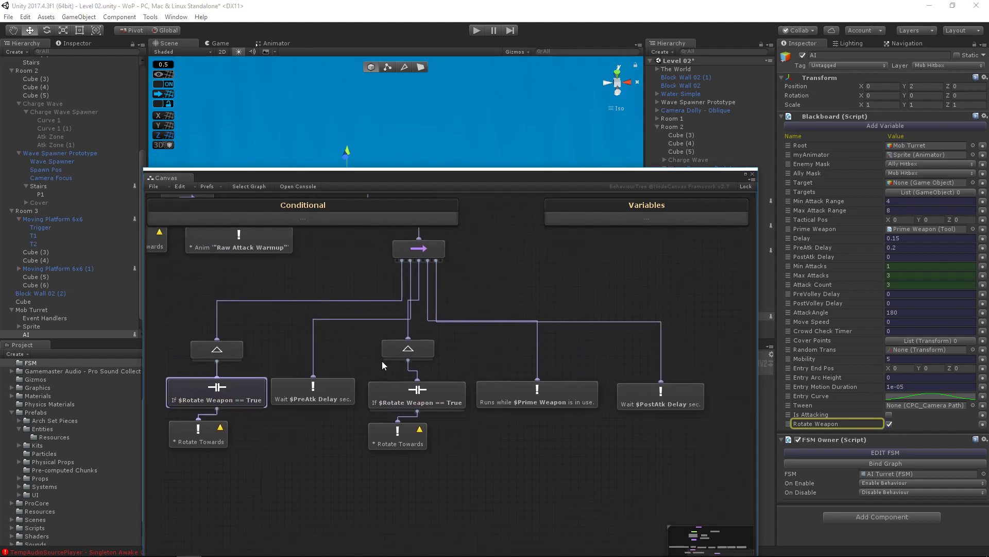
{"action": "left_click", "coordinate": [753, 174]}
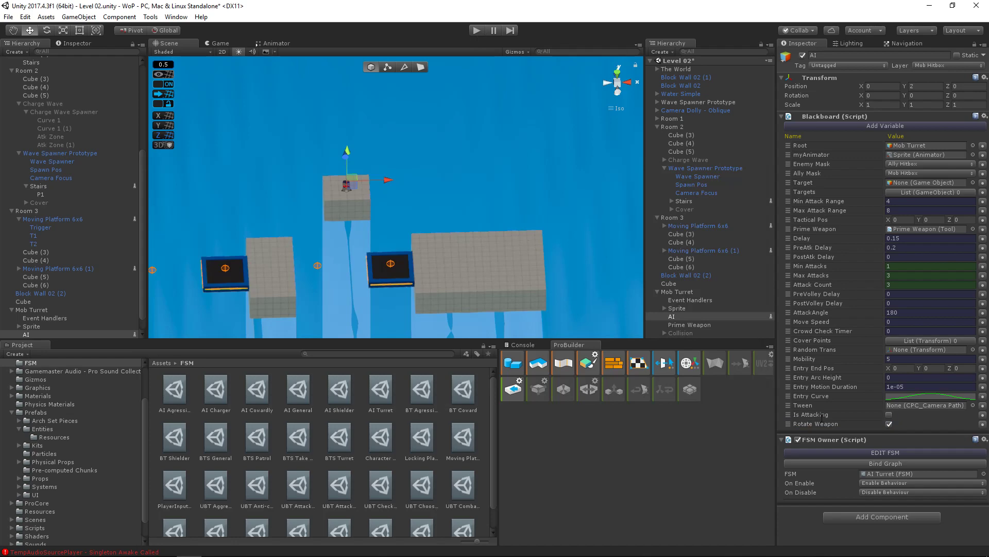
- Reopen the AI Turret FSM, review its BTS Turret behaviour tree, and close the canvas
{"action": "left_click", "coordinate": [855, 453]}
{"action": "double_click", "coordinate": [408, 336]}
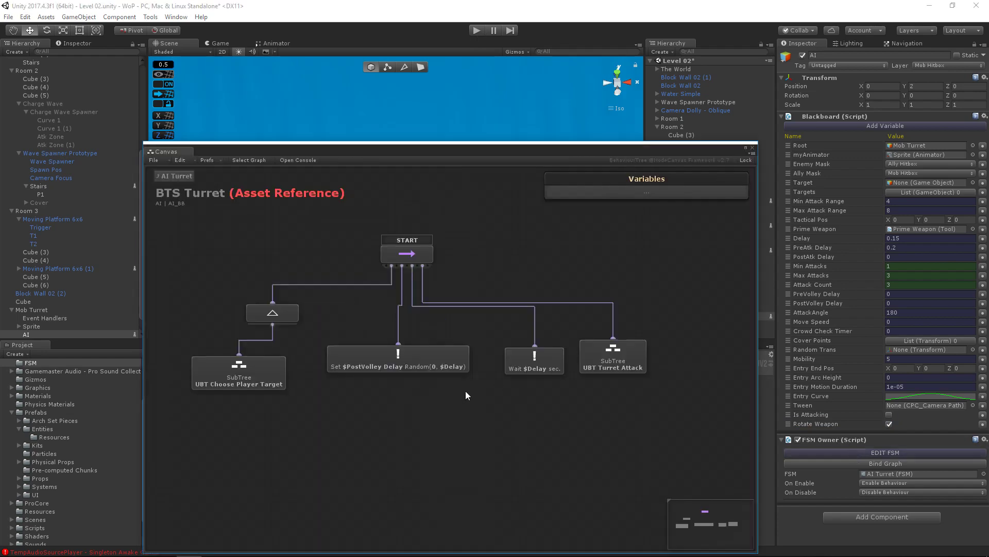
{"action": "left_click", "coordinate": [752, 147]}
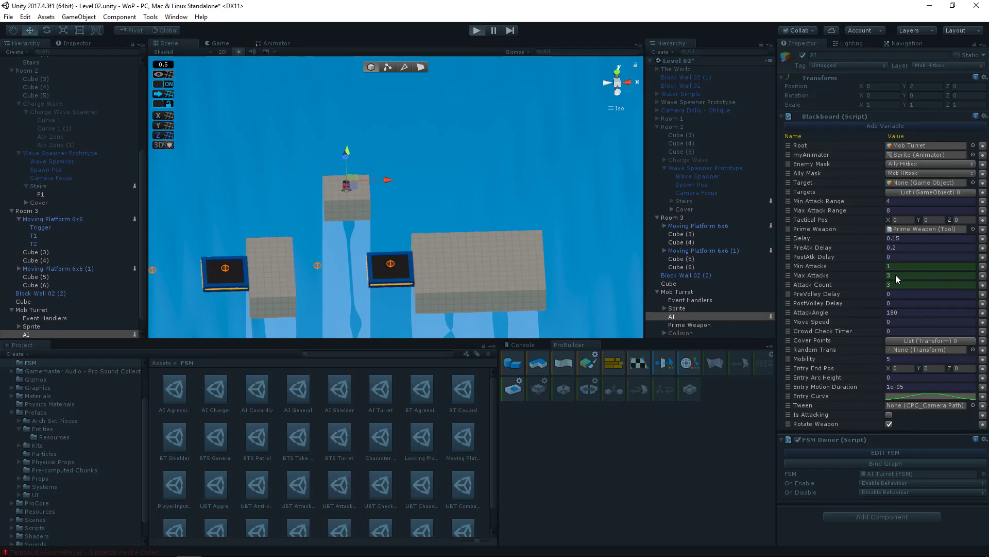
- Start play mode and set the turret AI's Min Attacks and Max Attacks to 5 while the game runs
{"action": "key", "text": "ctrl+p"}
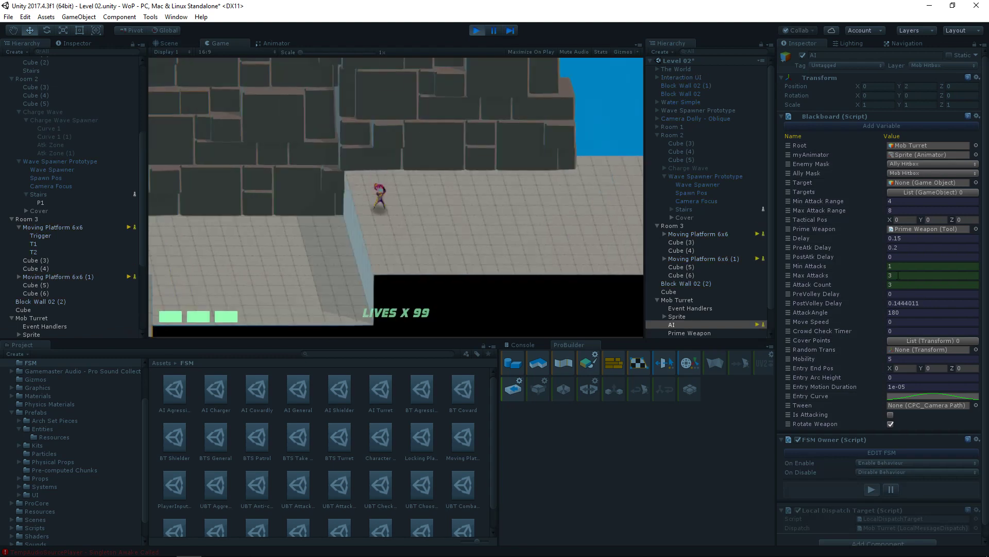
{"action": "left_click", "coordinate": [906, 266]}
{"action": "type", "text": "5"}
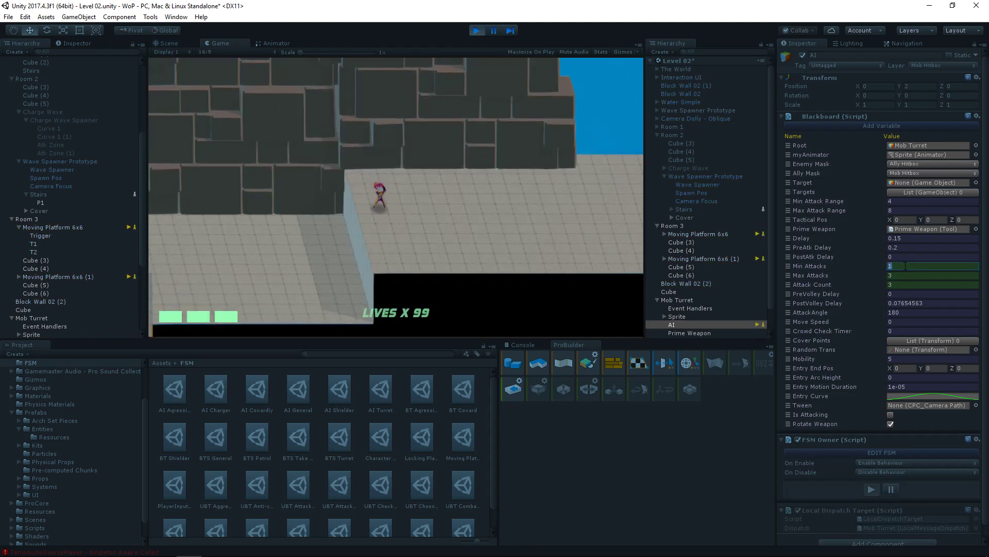
{"action": "left_click", "coordinate": [914, 277]}
{"action": "type", "text": "5"}
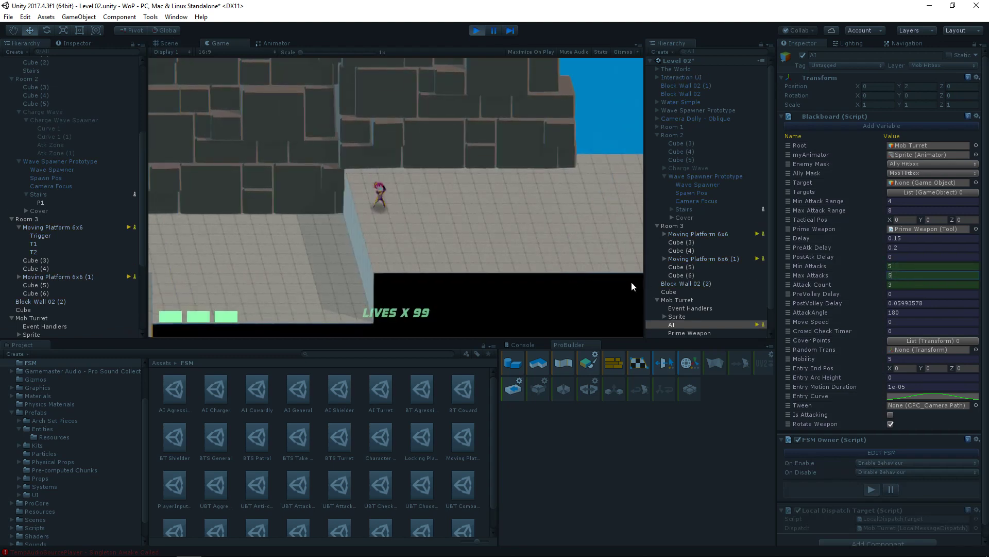
{"action": "left_click", "coordinate": [890, 285]}
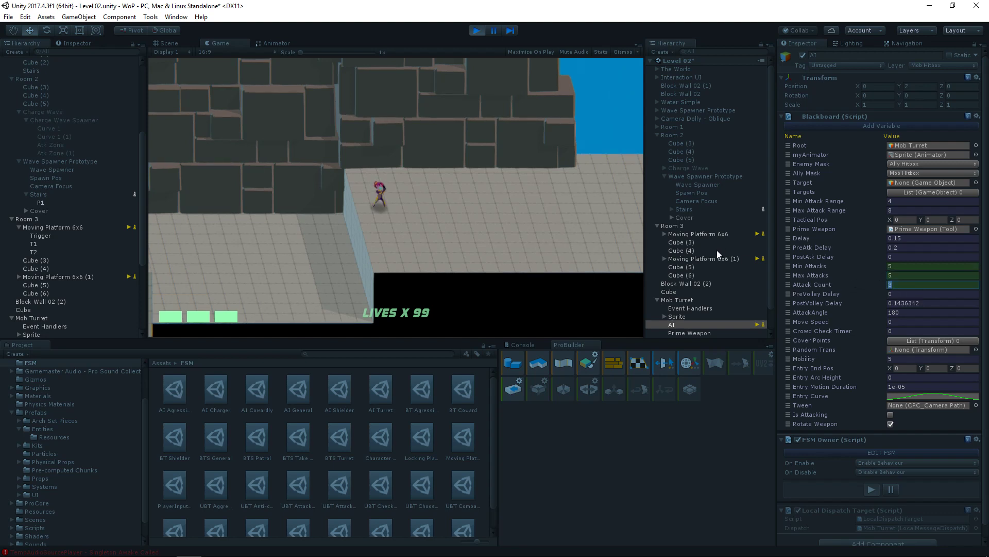
- Play-test the turret's rotating fire by moving the character across the moving platforms, and stop play mode
{"action": "left_click", "coordinate": [543, 234]}
{"action": "key", "text": "d"}
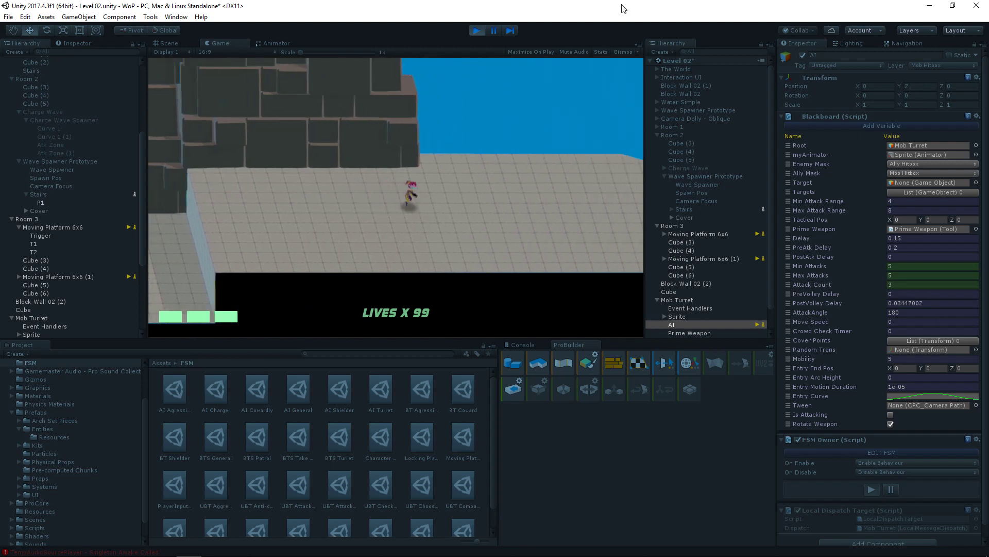
{"action": "key", "text": "d"}
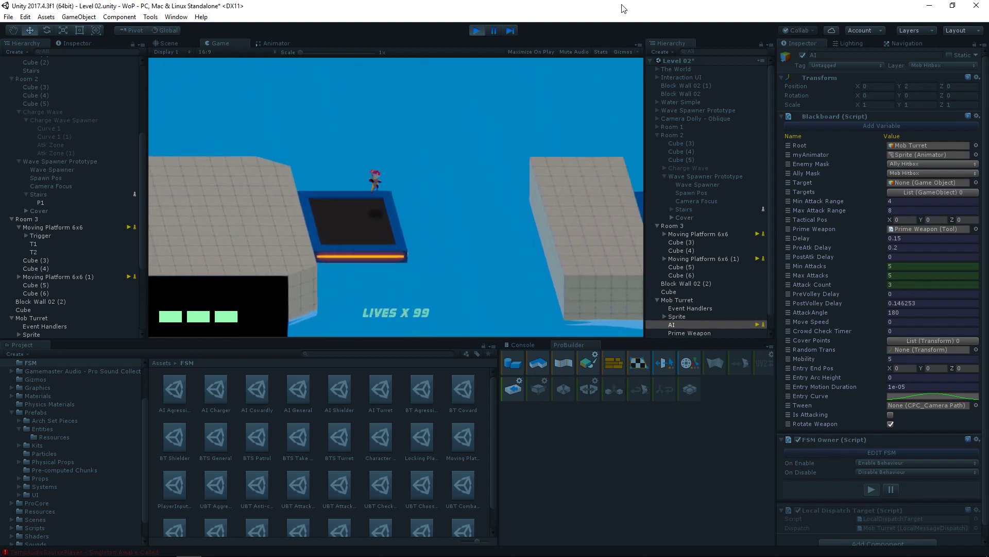
{"action": "key", "text": "d"}
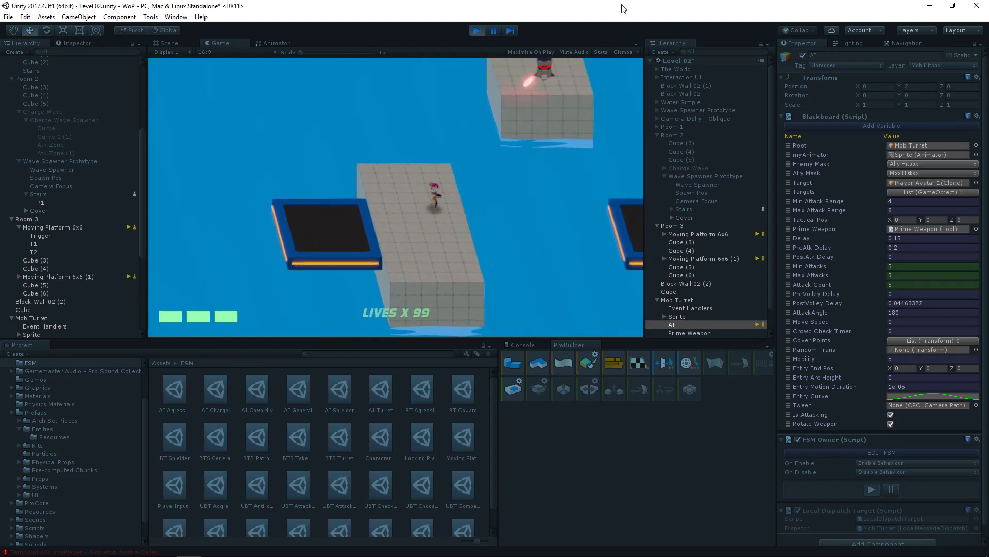
{"action": "key", "text": "w"}
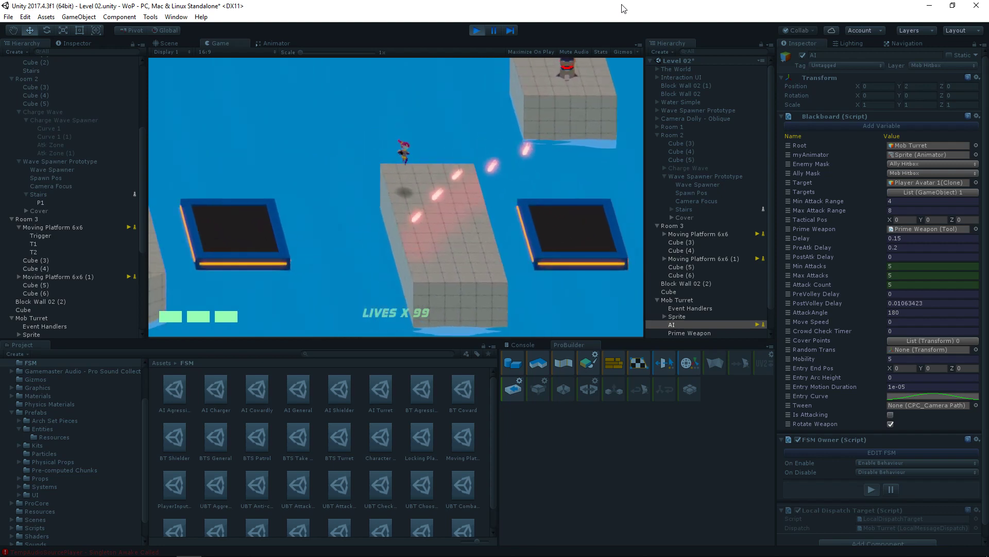
{"action": "key", "text": "d"}
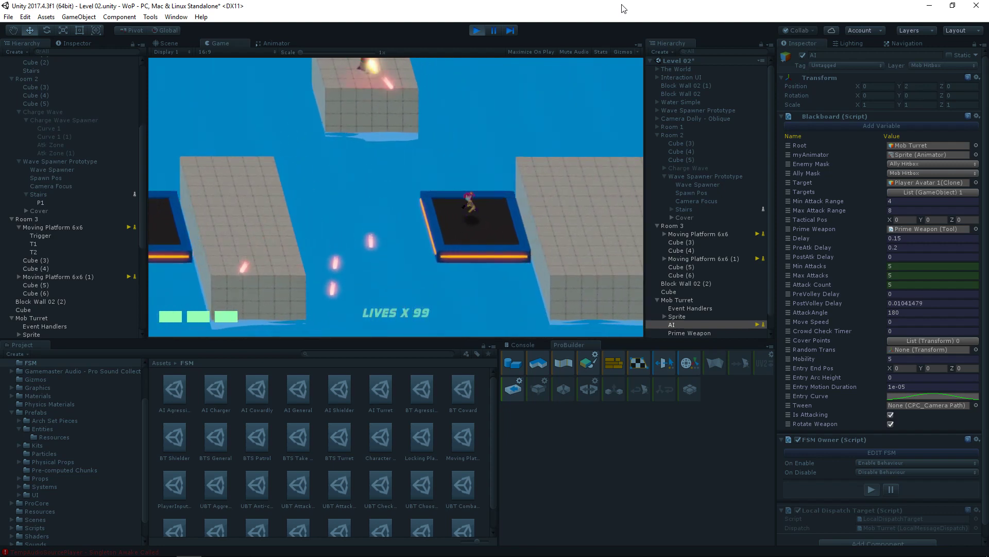
{"action": "key", "text": "a"}
{"action": "key", "text": "d"}
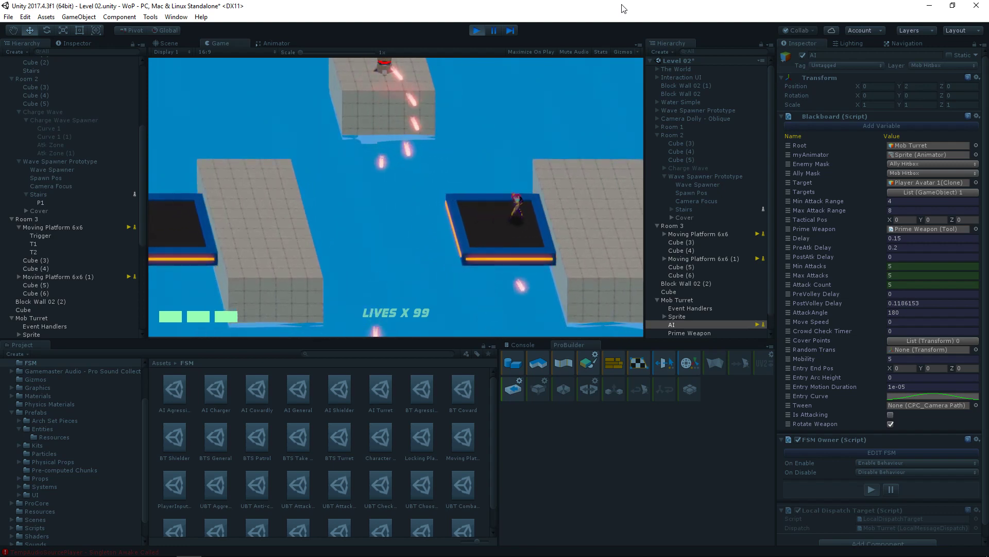
{"action": "key", "text": "a"}
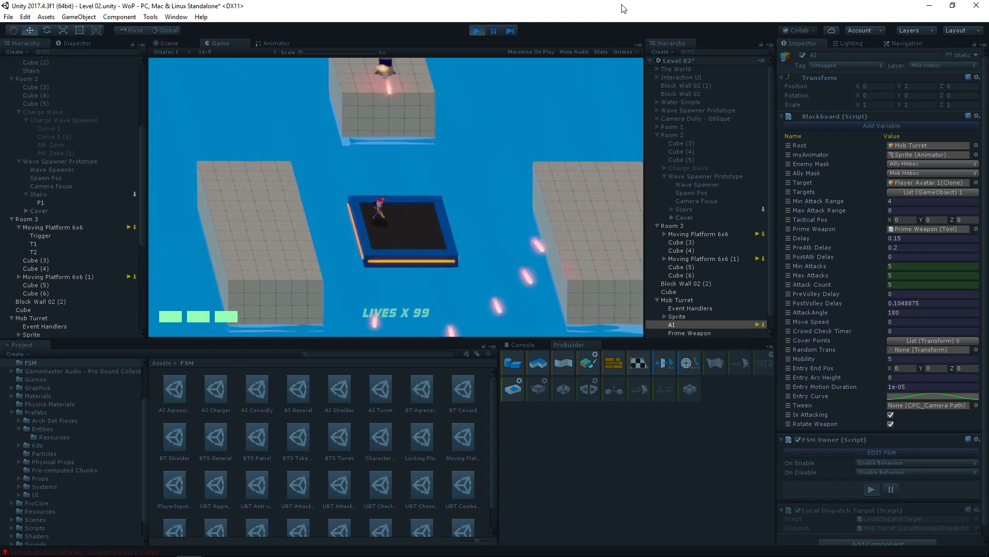
{"action": "key", "text": "d"}
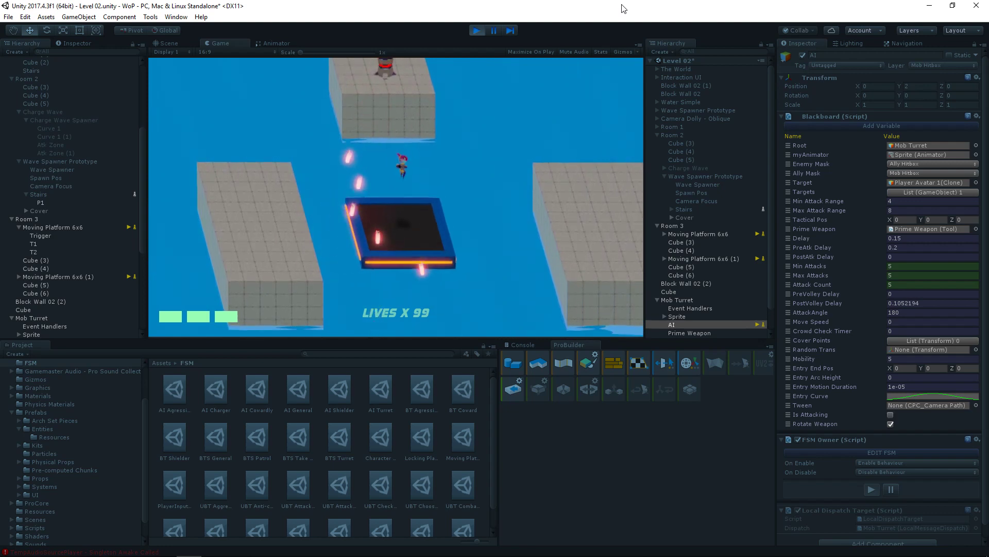
{"action": "key", "text": "a"}
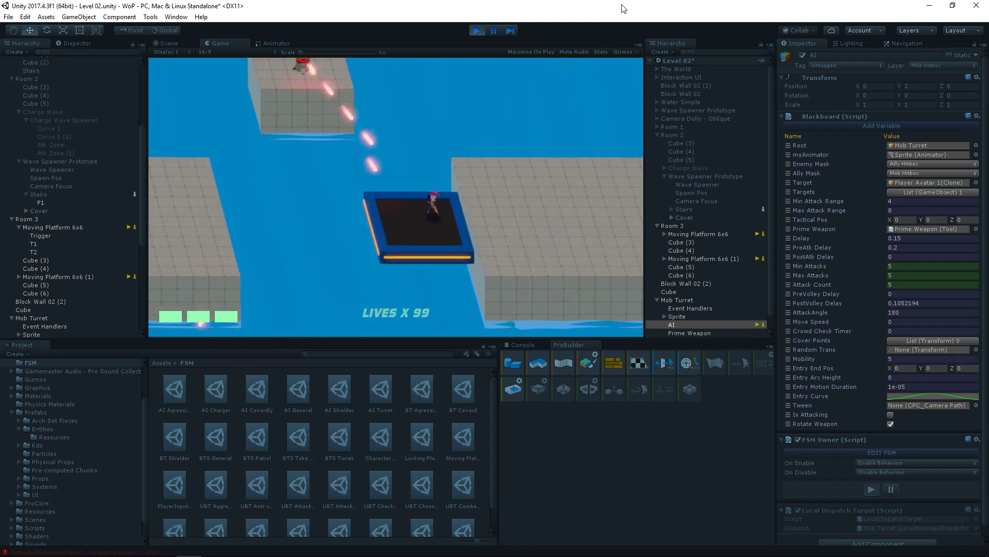
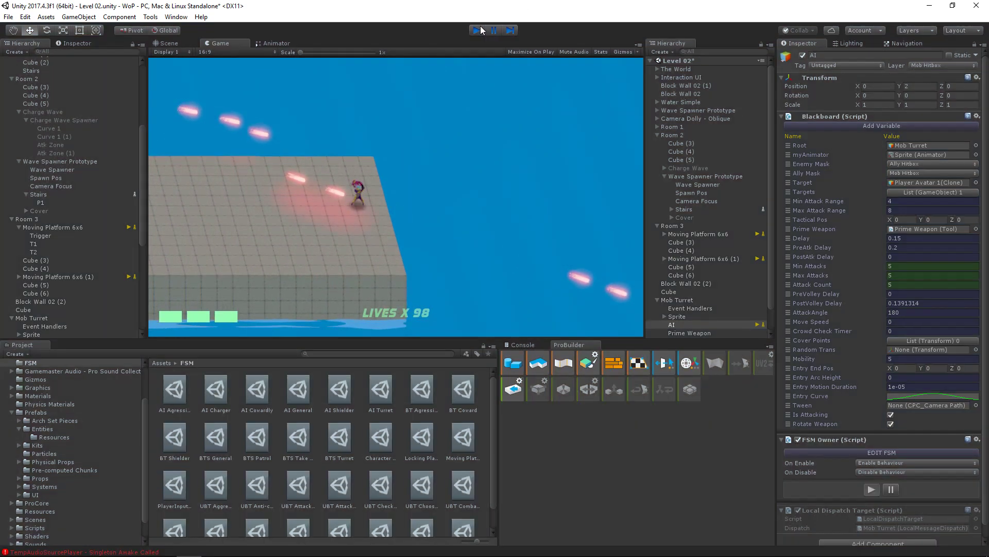
{"action": "left_click", "coordinate": [481, 28]}
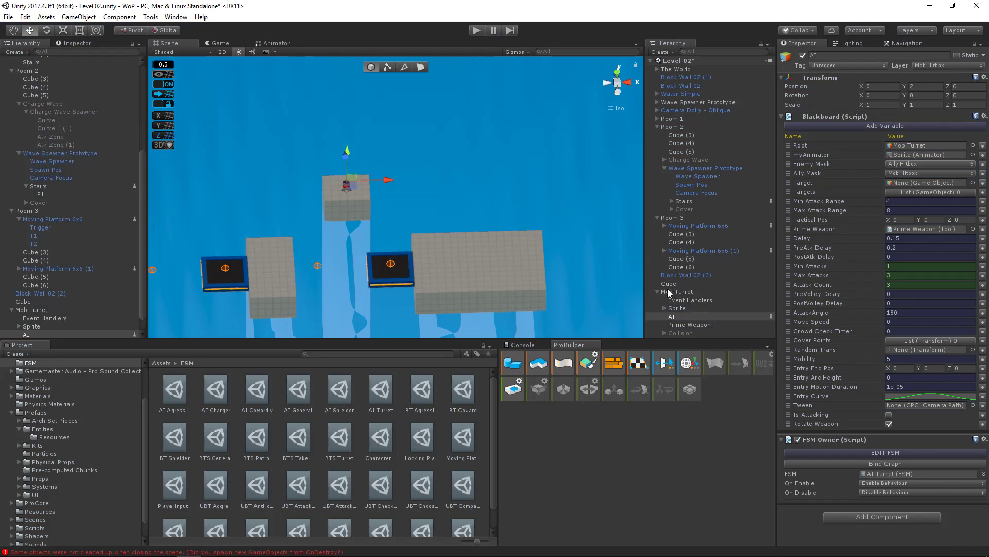
- Collapse the expanded hierarchy groups and parent Block Wall 02 (2), Cube and Mob Turret under Room 3
{"action": "left_click", "coordinate": [657, 218]}
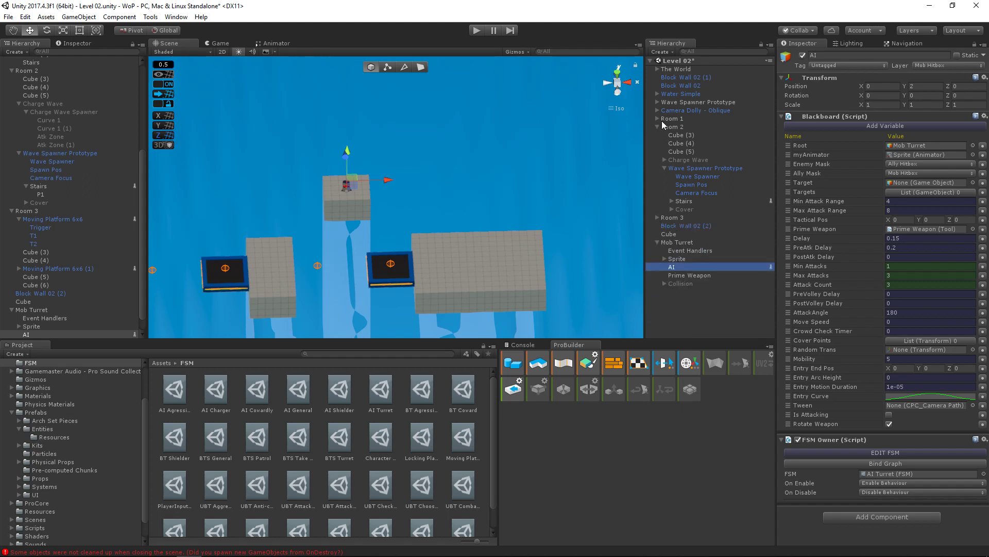
{"action": "left_click", "coordinate": [657, 126]}
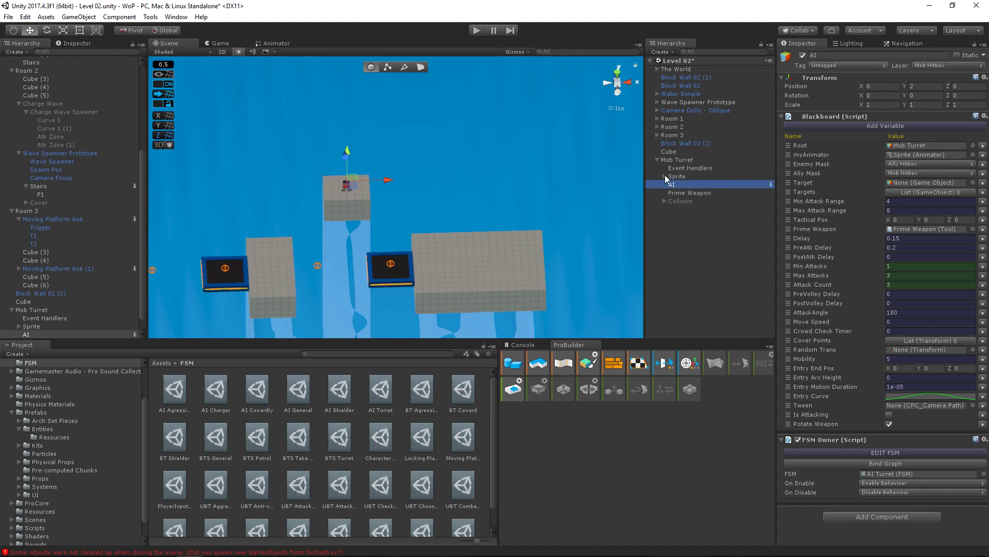
{"action": "left_click", "coordinate": [657, 160]}
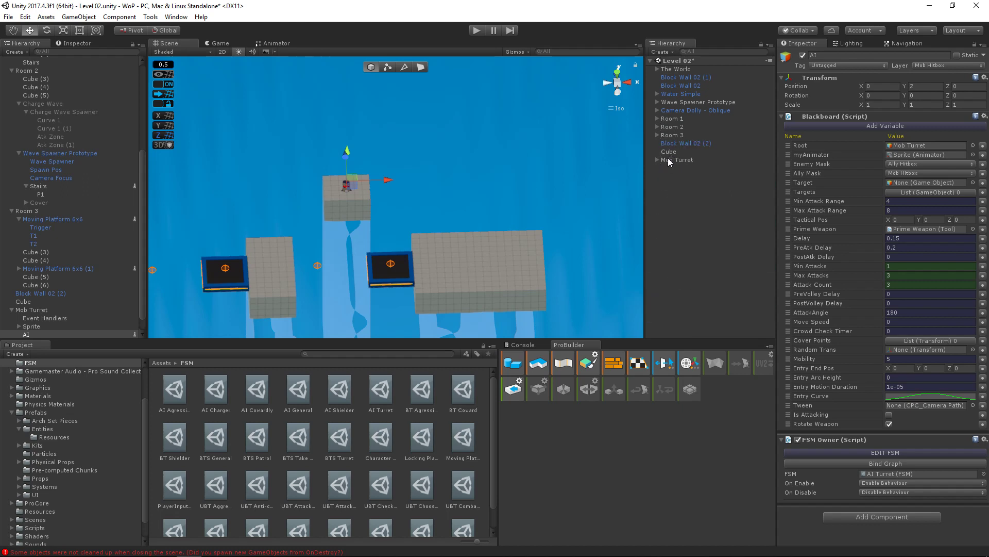
{"action": "left_click", "coordinate": [672, 145]}
{"action": "left_click", "coordinate": [671, 153], "text": "shift"}
{"action": "mouse_move", "coordinate": [672, 149]}
{"action": "left_mouse_down"}
{"action": "mouse_move", "coordinate": [674, 132]}
{"action": "mouse_move", "coordinate": [673, 149]}
{"action": "left_mouse_up"}
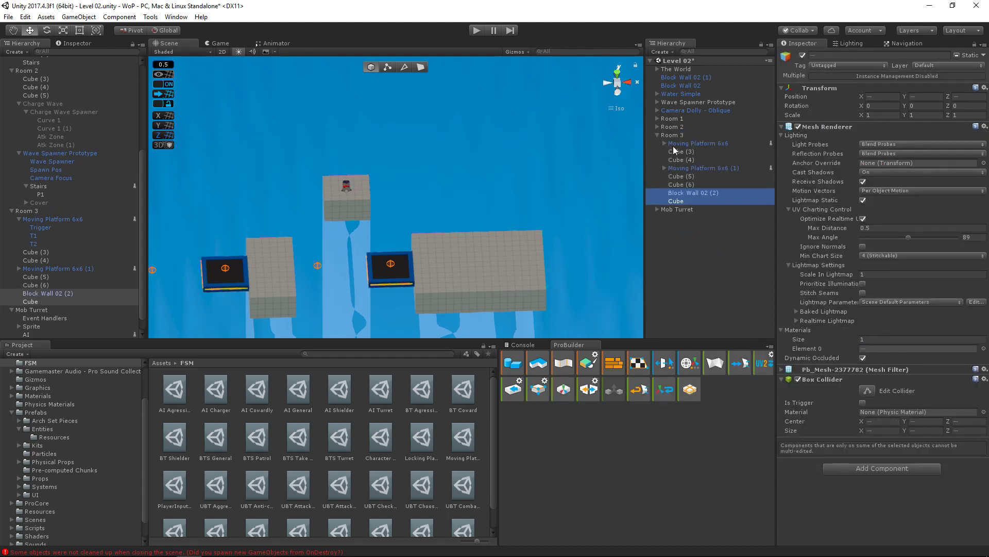
{"action": "left_click_drag", "start_coordinate": [676, 207], "coordinate": [676, 136]}
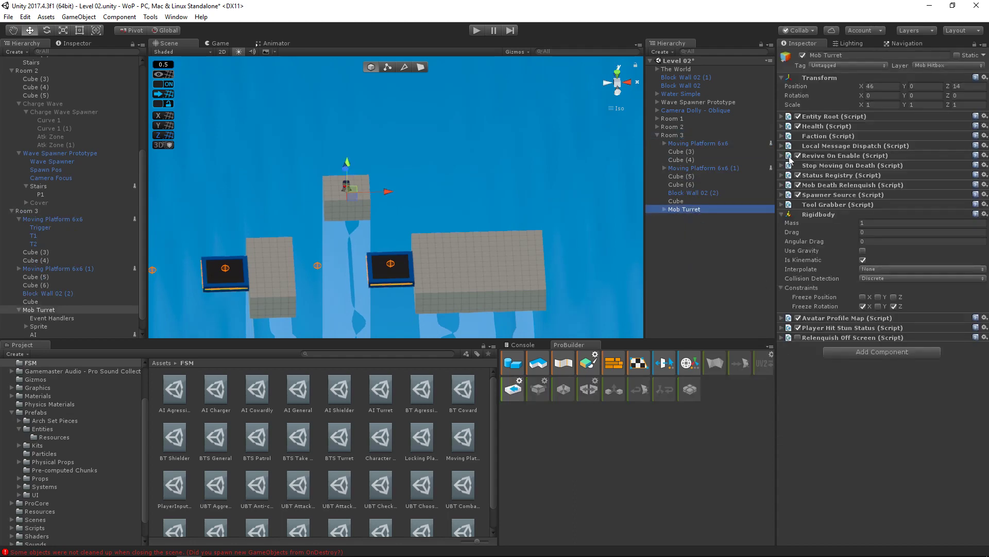
- Collapse the Mob Turret's Rigidbody settings and add a Processing Throttle component to the turret
{"action": "left_click", "coordinate": [781, 214]}
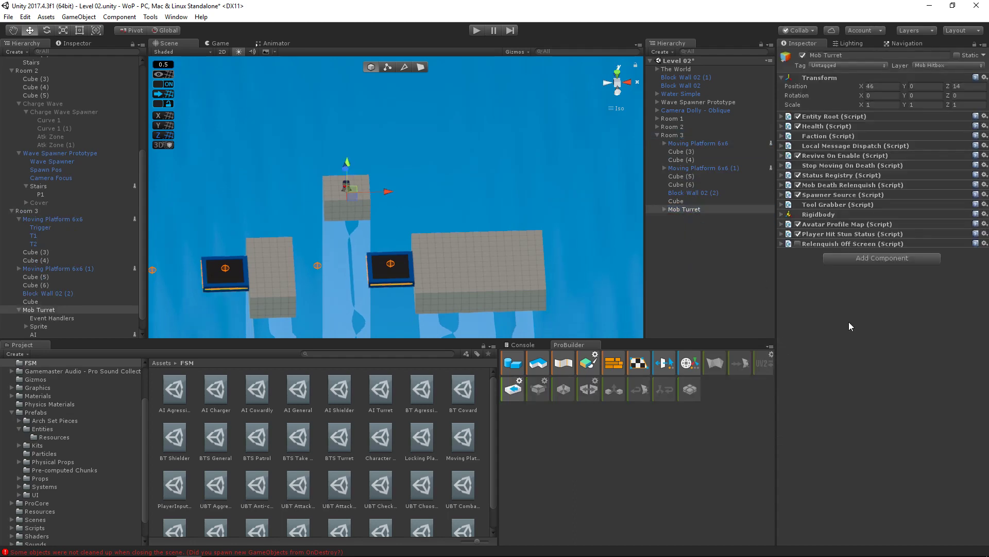
{"action": "left_click", "coordinate": [841, 260]}
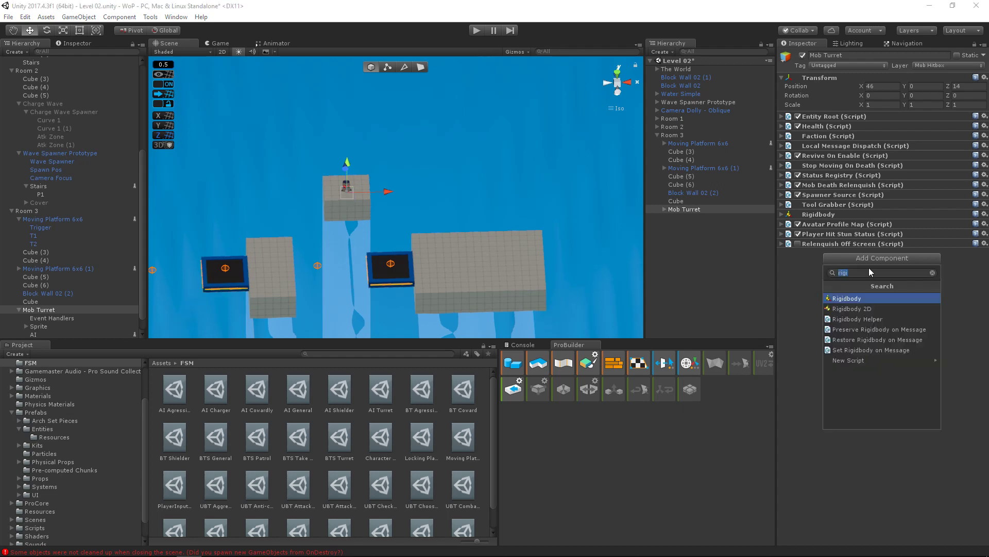
{"action": "type", "text": "Thrott"}
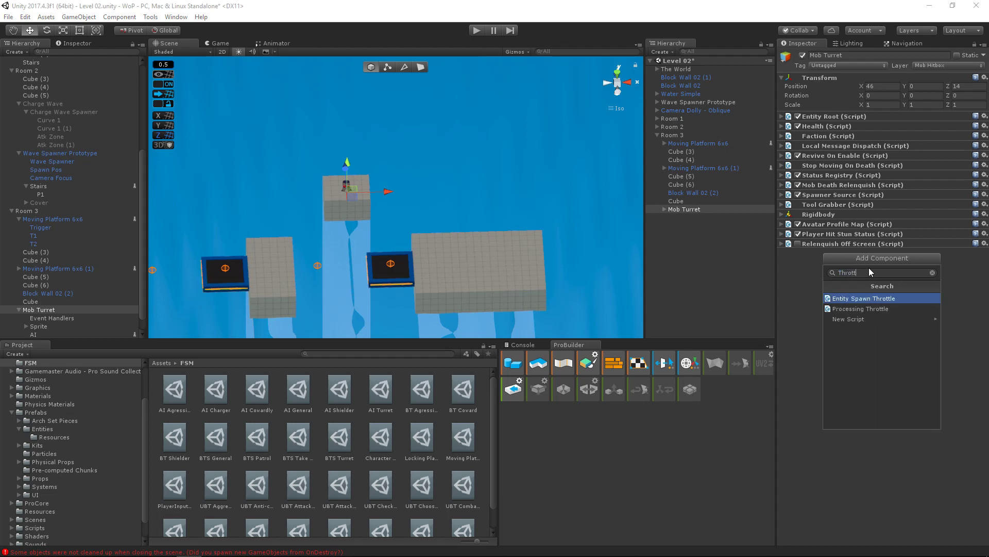
{"action": "key", "text": "Down"}
{"action": "key", "text": "Return"}
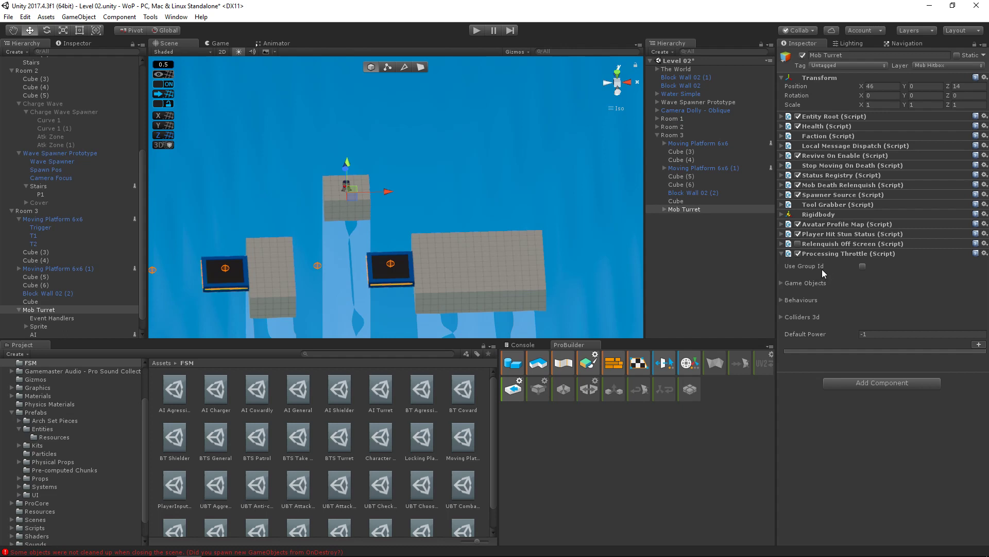
- Set the throttle's Game Objects size to 1, add a power level, and widen the Inspector
{"action": "left_click", "coordinate": [782, 284]}
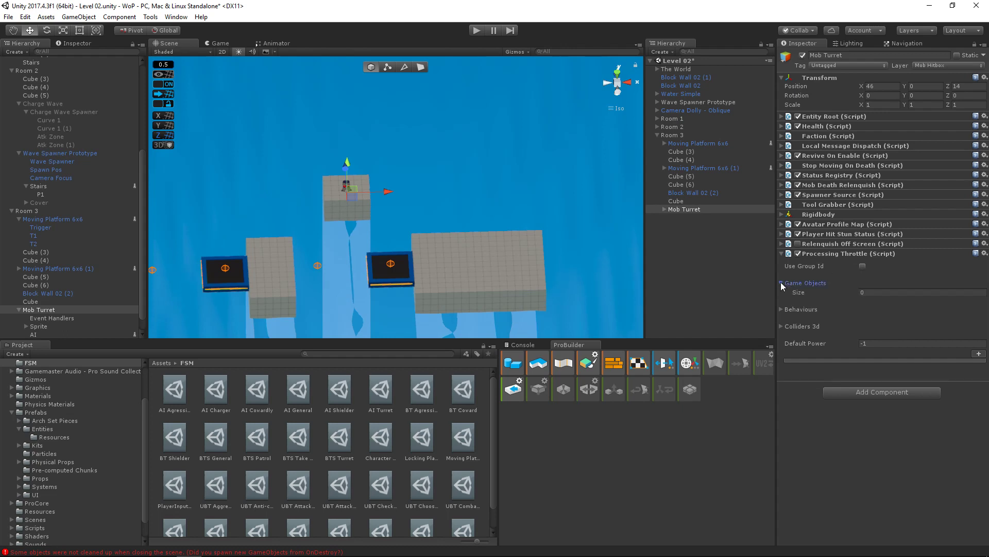
{"action": "left_click", "coordinate": [868, 292]}
{"action": "type", "text": "1"}
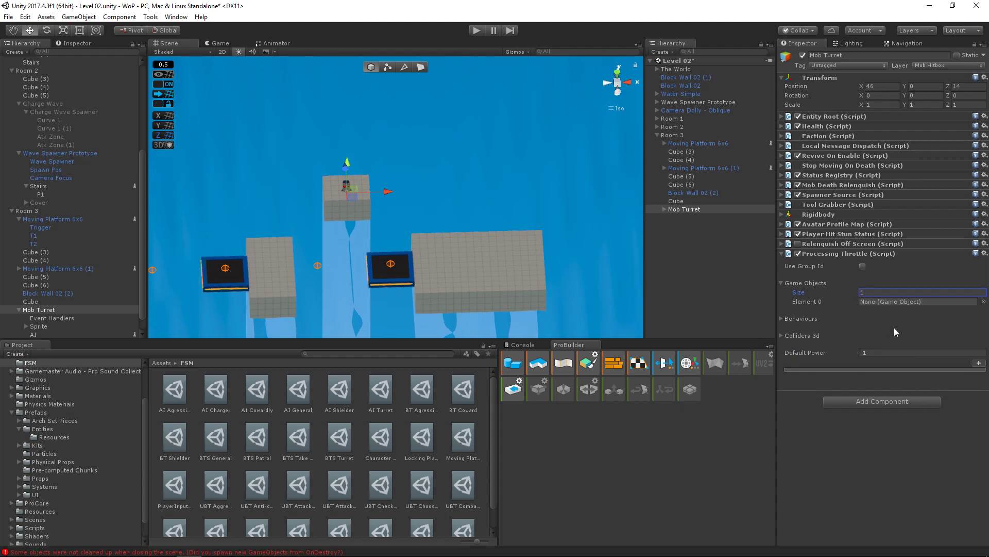
{"action": "left_click", "coordinate": [979, 363]}
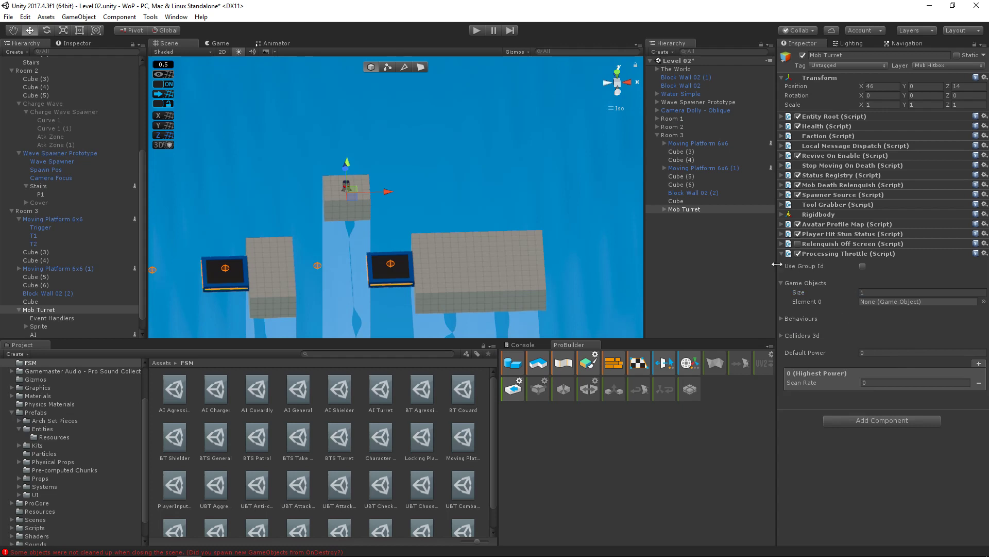
{"action": "left_click_drag", "start_coordinate": [776, 264], "coordinate": [745, 274]}
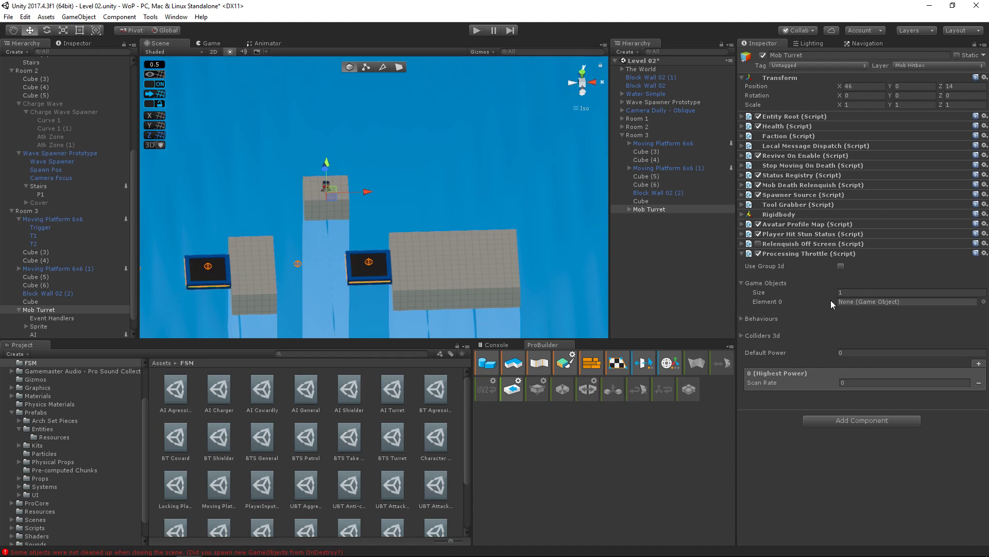
- Set the throttle's Game Objects size to 0 and assign the turret's AI object as a single Behaviours element
{"action": "left_click", "coordinate": [857, 292]}
{"action": "type", "text": "0"}
{"action": "key", "text": "Return"}
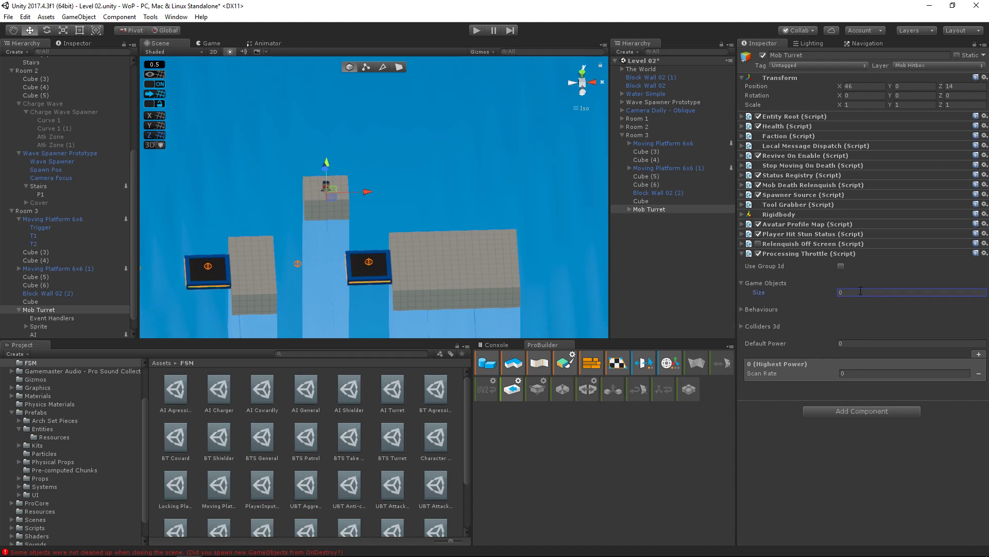
{"action": "left_click", "coordinate": [742, 309]}
{"action": "left_click", "coordinate": [847, 318]}
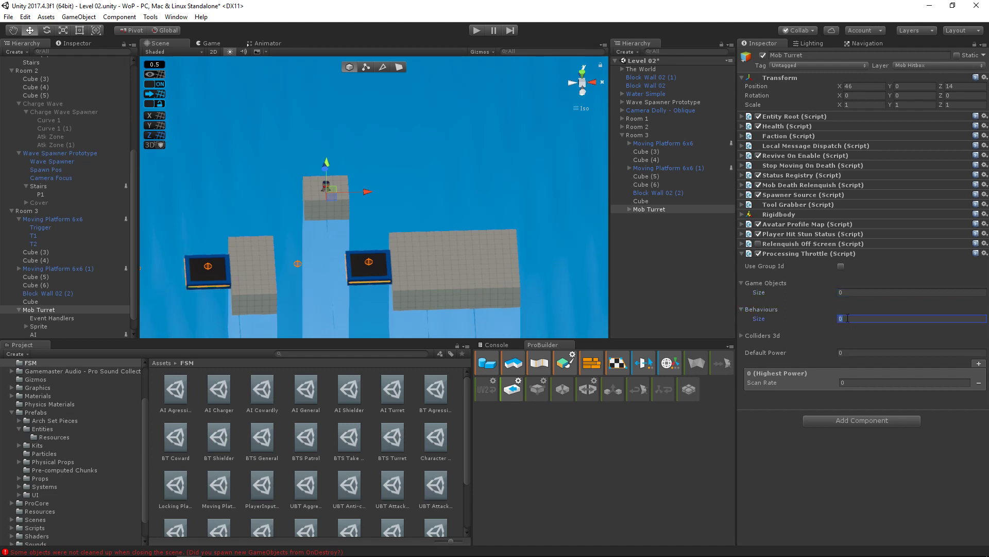
{"action": "type", "text": "1"}
{"action": "key", "text": "Return"}
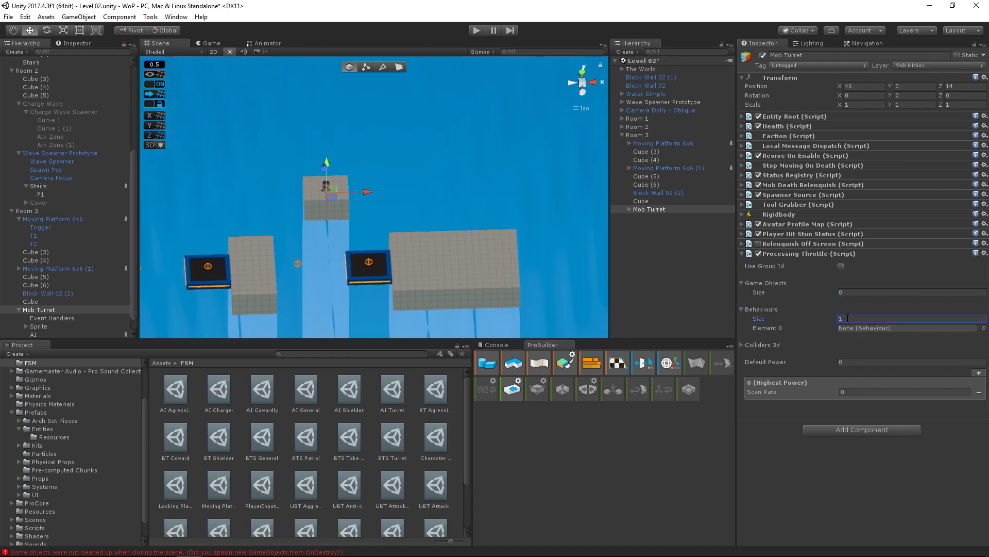
{"action": "left_click", "coordinate": [630, 209]}
{"action": "left_click_drag", "start_coordinate": [644, 234], "coordinate": [877, 328]}
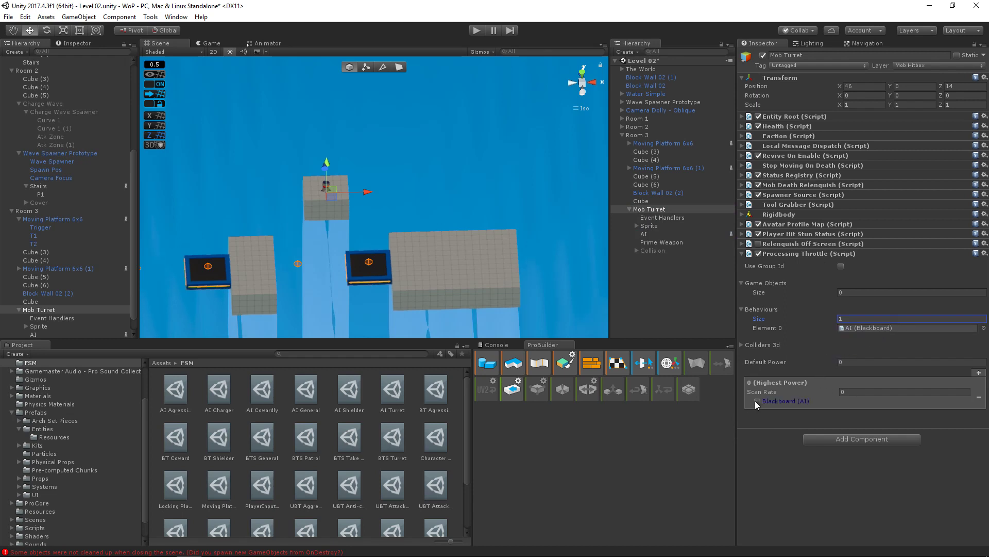
- Add a lowest-power level with Distance Threshold 25 and Scan Rate 1, and enable the AI Blackboard at highest power
{"action": "left_click", "coordinate": [979, 372]}
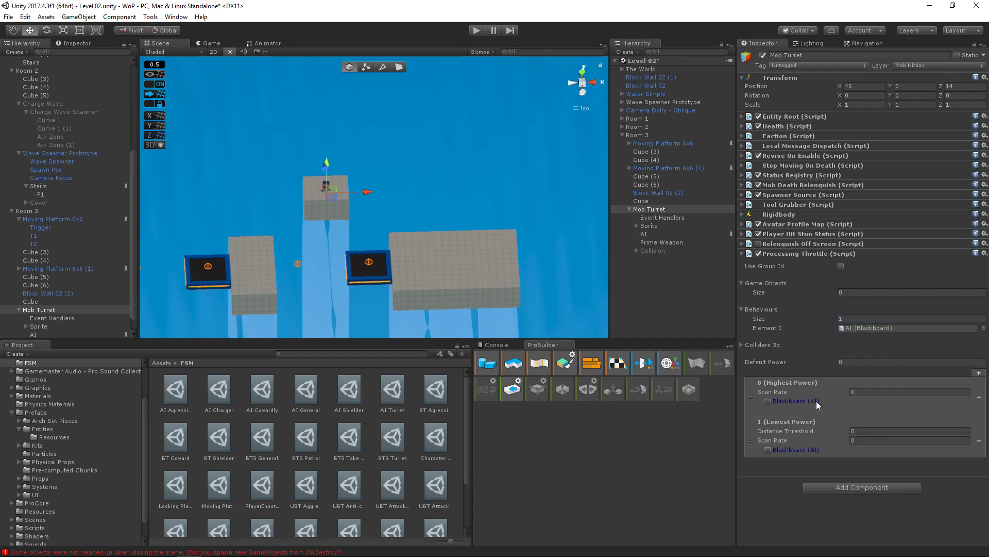
{"action": "left_click", "coordinate": [769, 402]}
{"action": "left_click", "coordinate": [853, 439]}
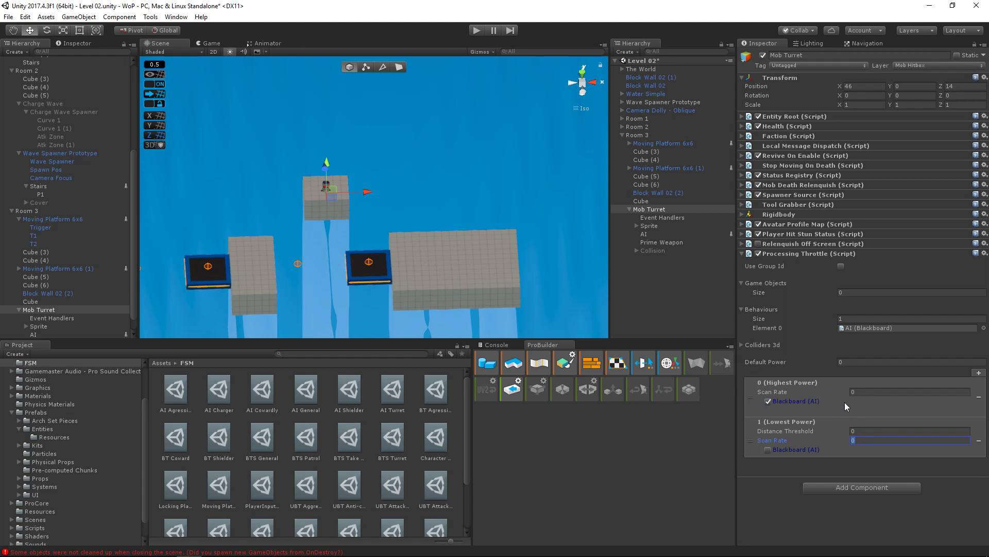
{"action": "left_click", "coordinate": [862, 431]}
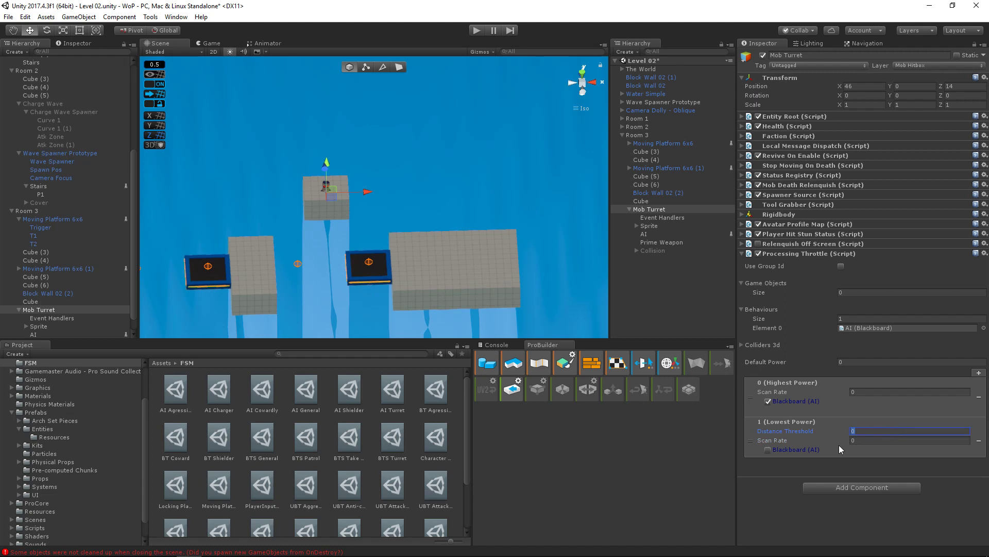
{"action": "type", "text": "15"}
{"action": "key", "text": "BackSpace"}
{"action": "key", "text": "BackSpace"}
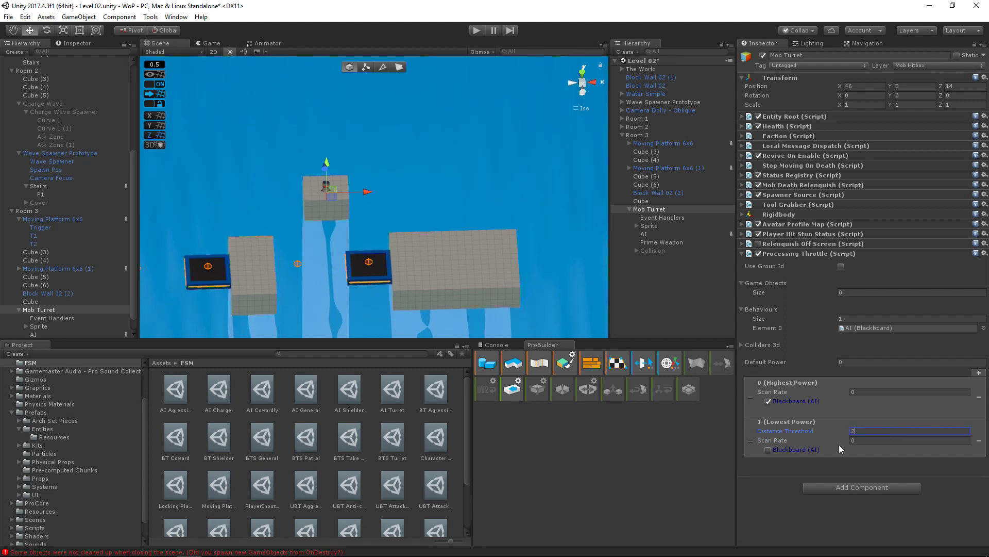
{"action": "type", "text": "25"}
{"action": "left_click", "coordinate": [868, 441]}
{"action": "type", "text": "1"}
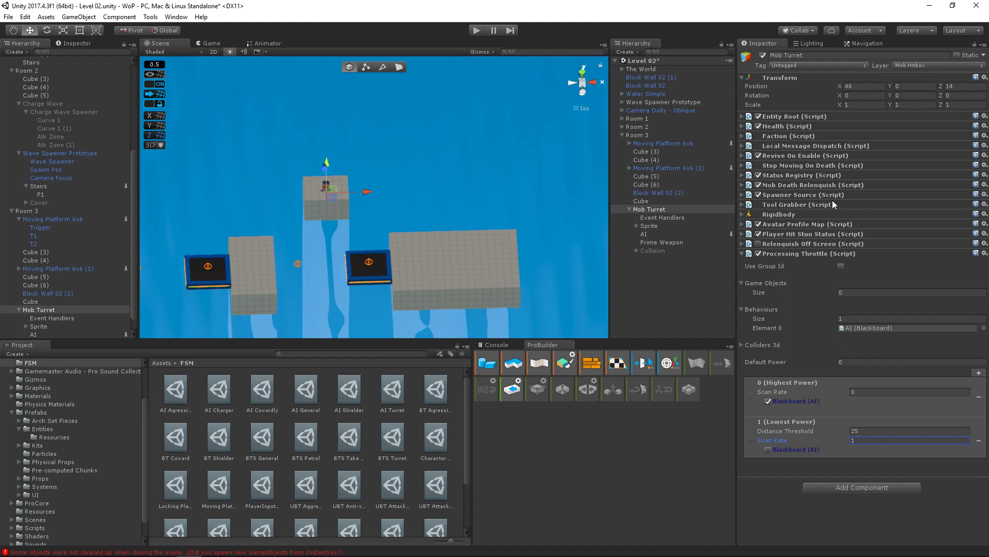
- Replace the Behaviours element with the AI object's FSM Owner component and enable it at highest power
{"action": "left_click", "coordinate": [647, 233]}
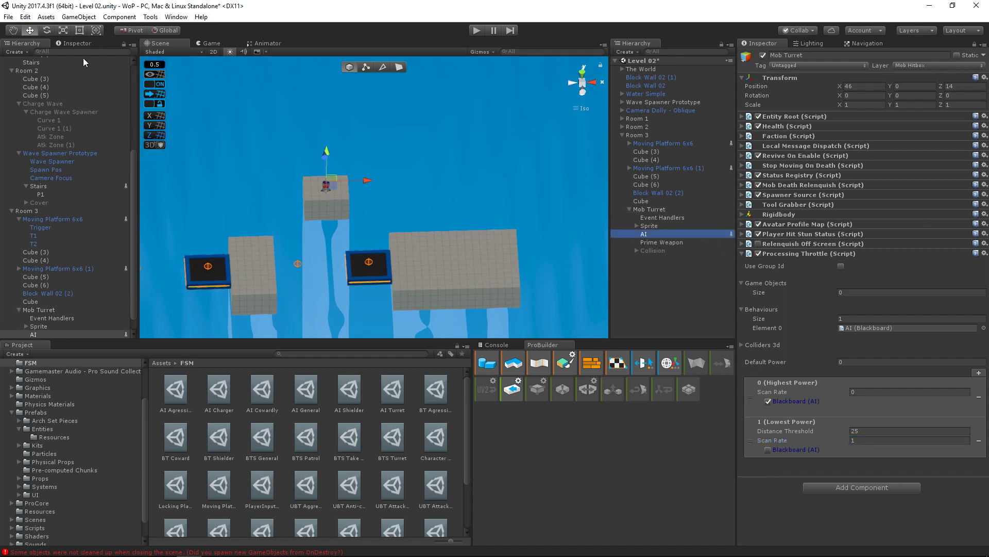
{"action": "left_click", "coordinate": [77, 44]}
{"action": "left_click_drag", "start_coordinate": [137, 151], "coordinate": [207, 151]}
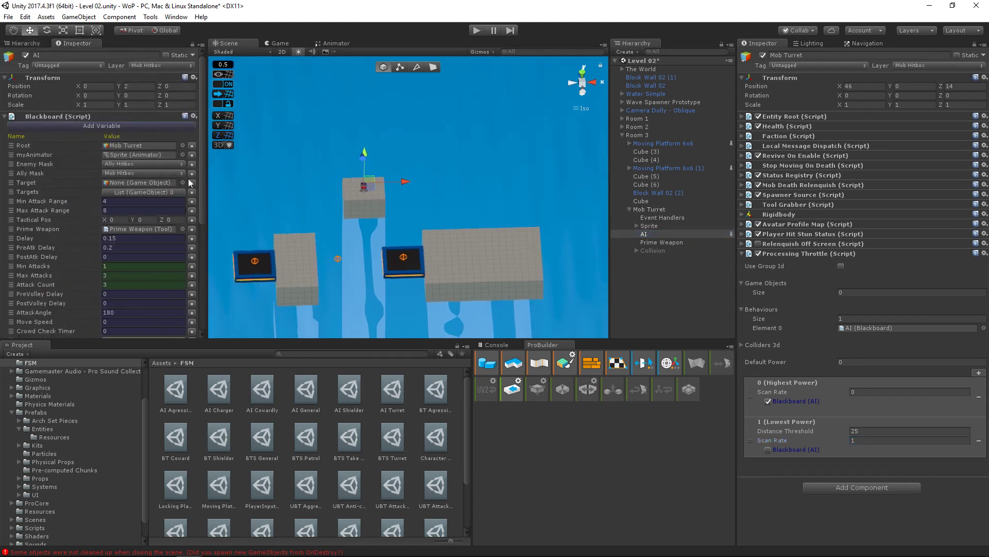
{"action": "scroll", "coordinate": [128, 247], "scroll_direction": "down", "scroll_amount": 10}
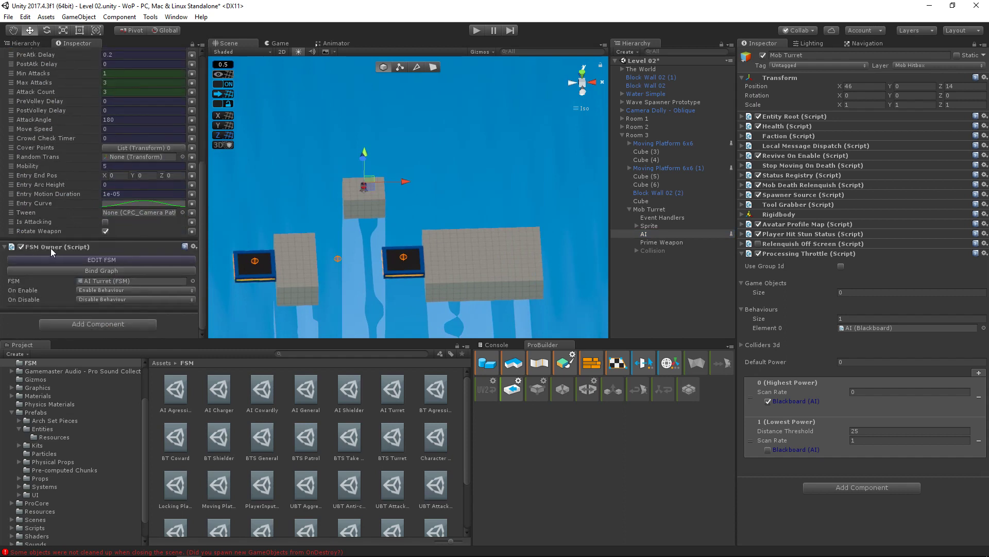
{"action": "left_click_drag", "start_coordinate": [50, 249], "coordinate": [850, 326]}
{"action": "left_click", "coordinate": [768, 401]}
{"action": "left_click", "coordinate": [873, 432]}
- Make the scene area taller, narrow the side column and show the full hierarchy in it again
{"action": "left_click_drag", "start_coordinate": [303, 338], "coordinate": [303, 404]}
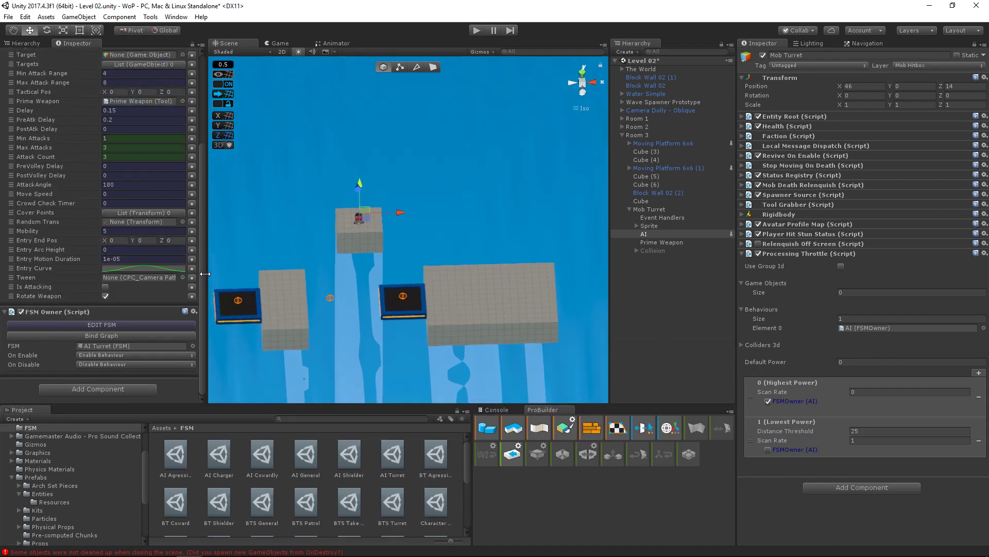
{"action": "left_click_drag", "start_coordinate": [208, 273], "coordinate": [166, 273]}
{"action": "left_click", "coordinate": [27, 43]}
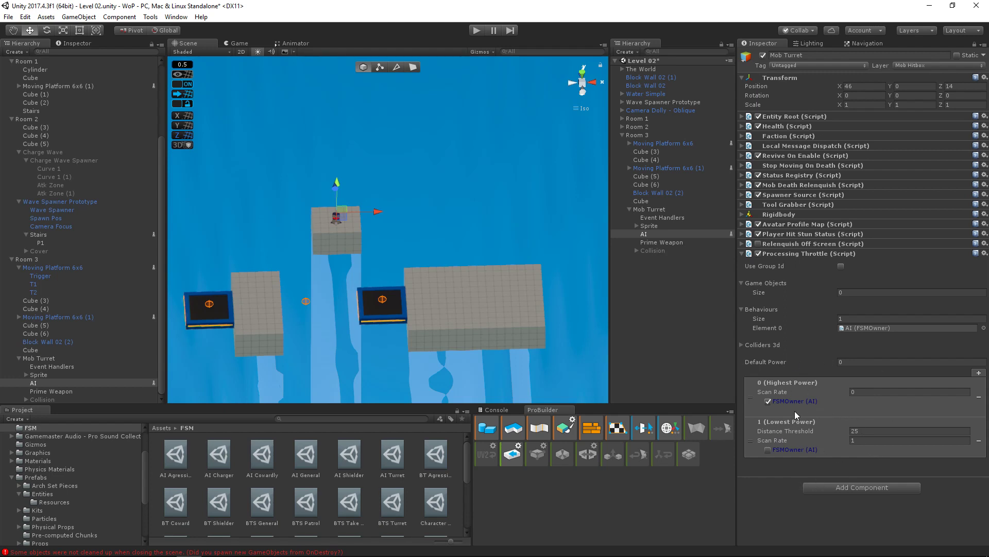
- Check the throttle's Use Group Id option, leave it off, and collapse Mob Turret and its Processing Throttle component
{"action": "left_click", "coordinate": [841, 266]}
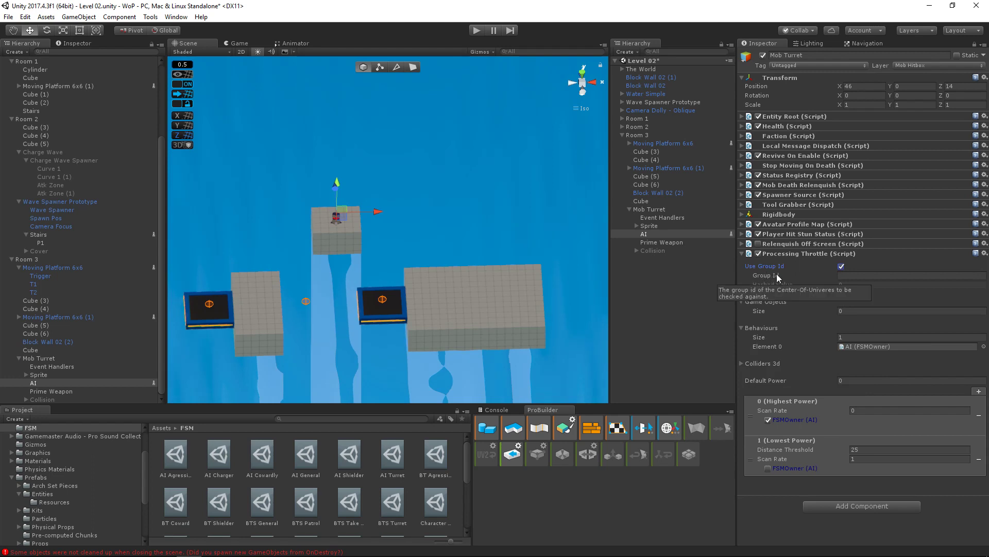
{"action": "left_click", "coordinate": [840, 266]}
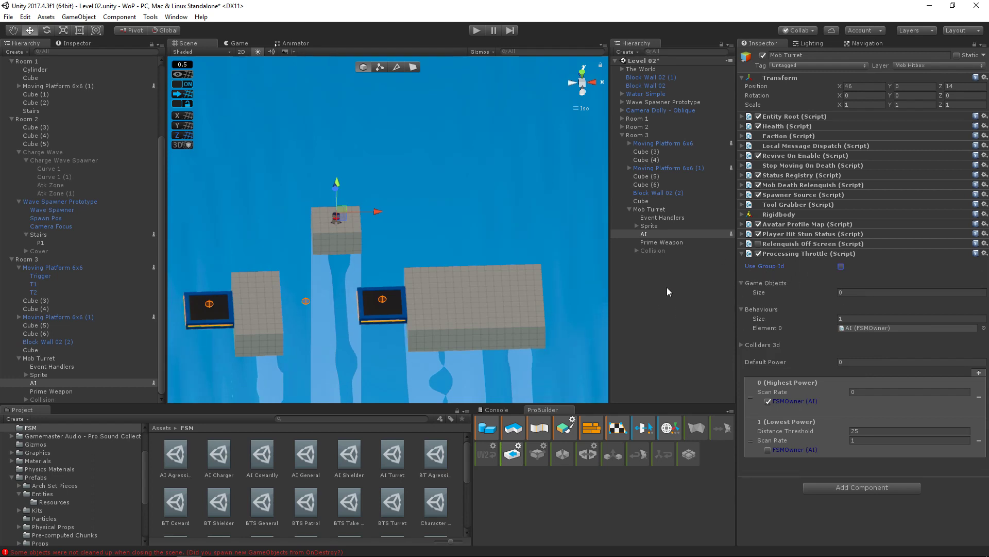
{"action": "left_click", "coordinate": [629, 210]}
{"action": "left_click", "coordinate": [646, 210]}
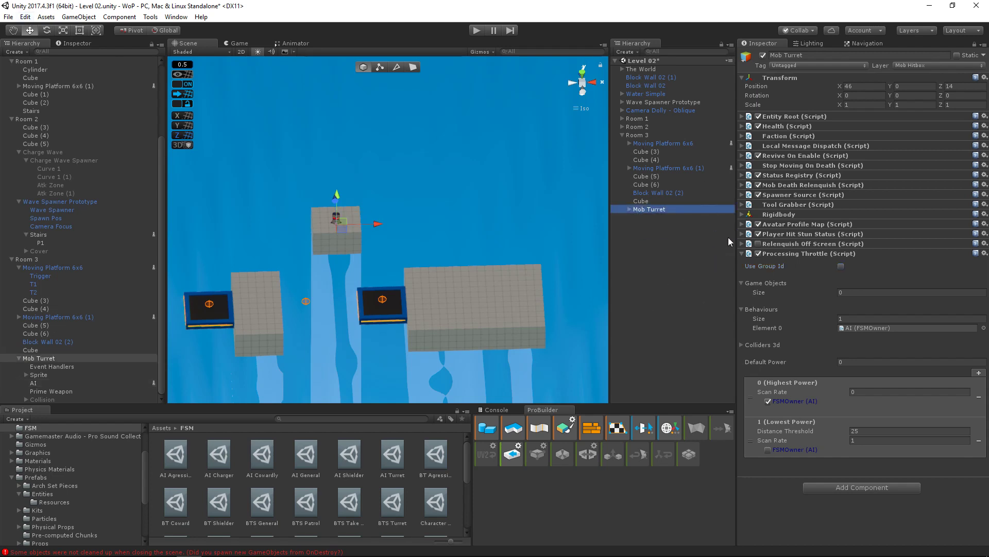
{"action": "left_click", "coordinate": [743, 254]}
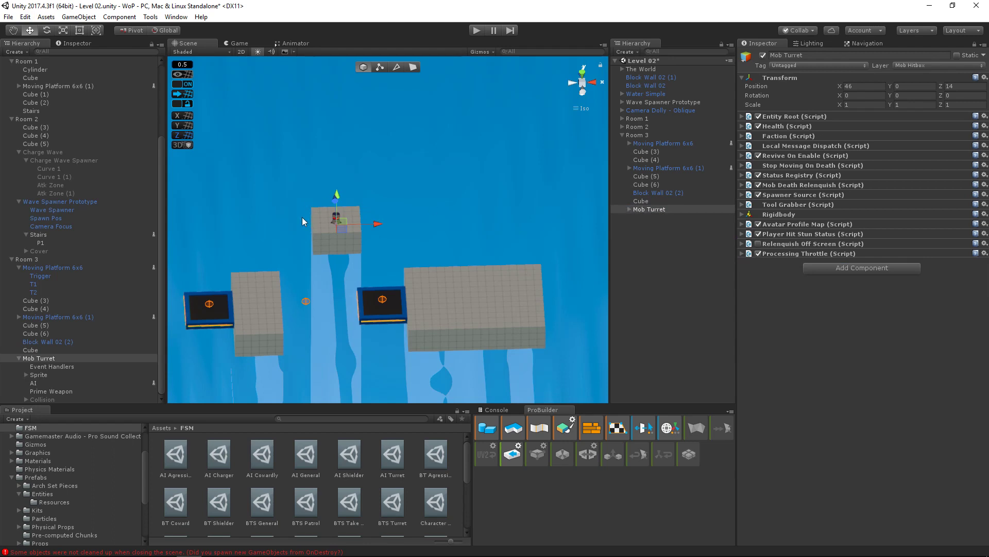
- Save the scene with the Mob Turret's new throttle setup
{"action": "left_click", "coordinate": [627, 209]}
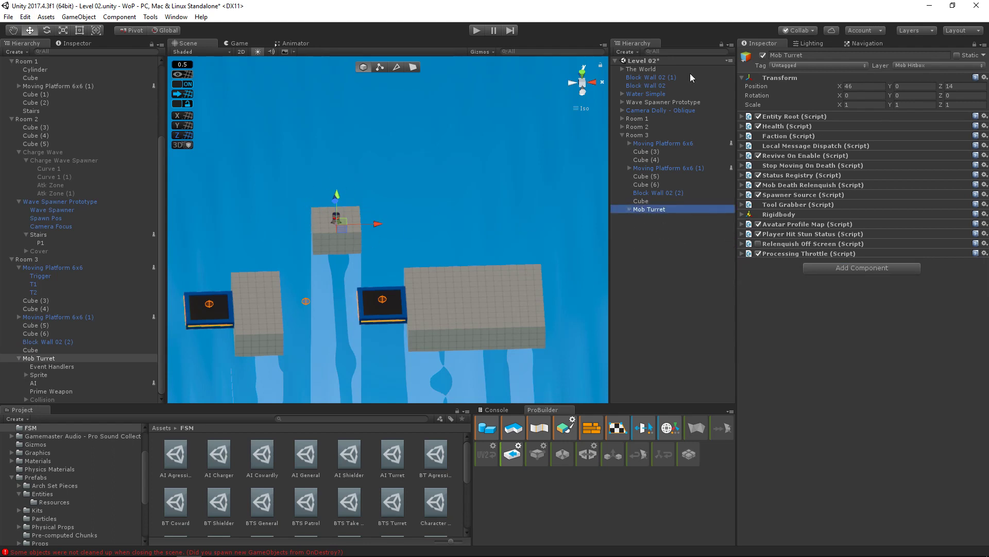
{"action": "left_click", "coordinate": [8, 16]}
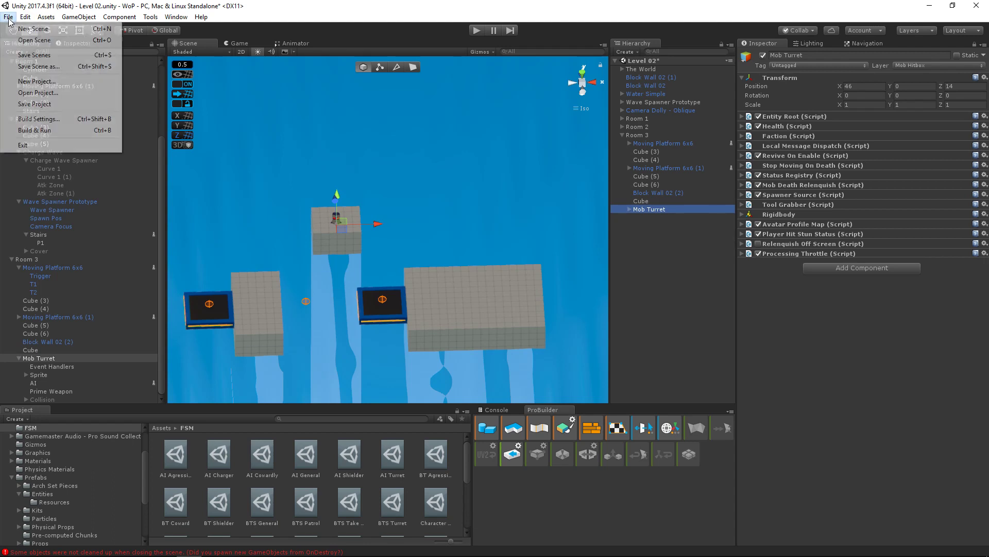
{"action": "left_click", "coordinate": [25, 57]}
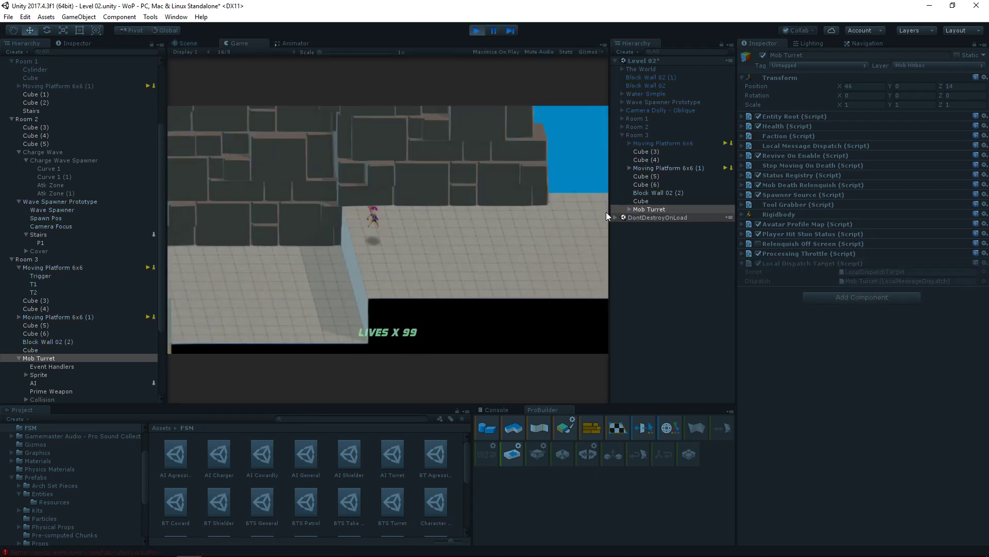
- While the game runs, unlock the Inspector and examine the turret AI's FSM Owner and Mob Turret's Processing Throttle
{"action": "left_click", "coordinate": [629, 217]}
{"action": "left_click", "coordinate": [644, 242]}
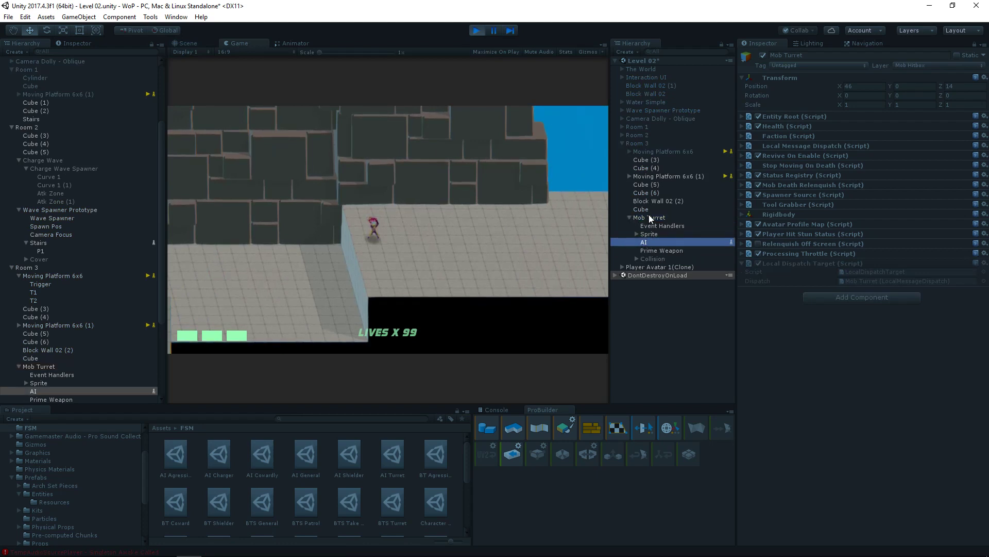
{"action": "left_click", "coordinate": [648, 217]}
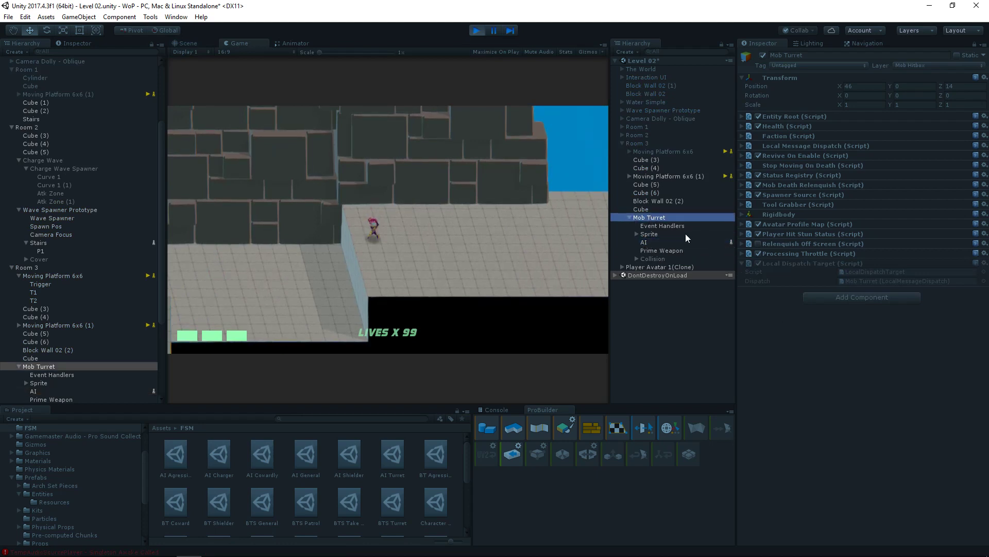
{"action": "left_click", "coordinate": [974, 45]}
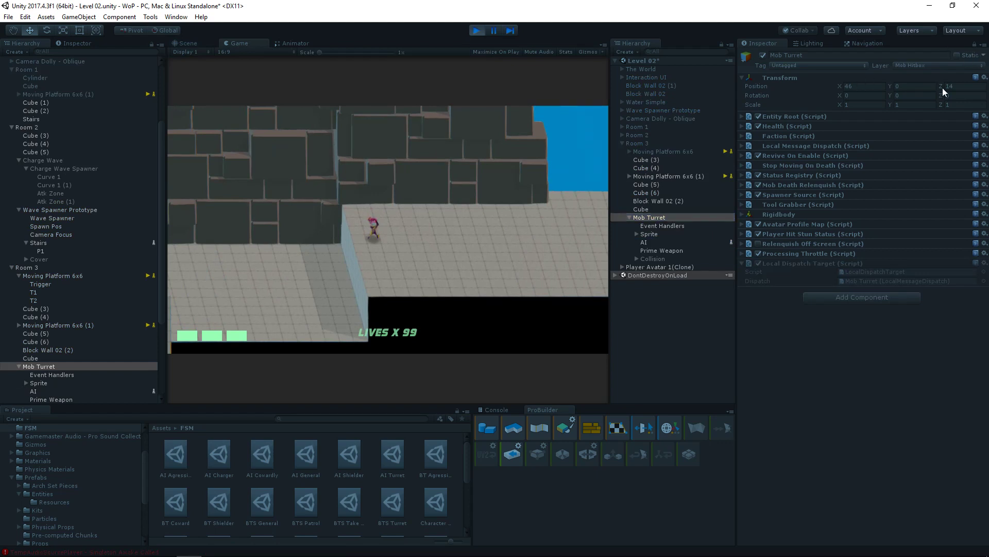
{"action": "left_click", "coordinate": [655, 241]}
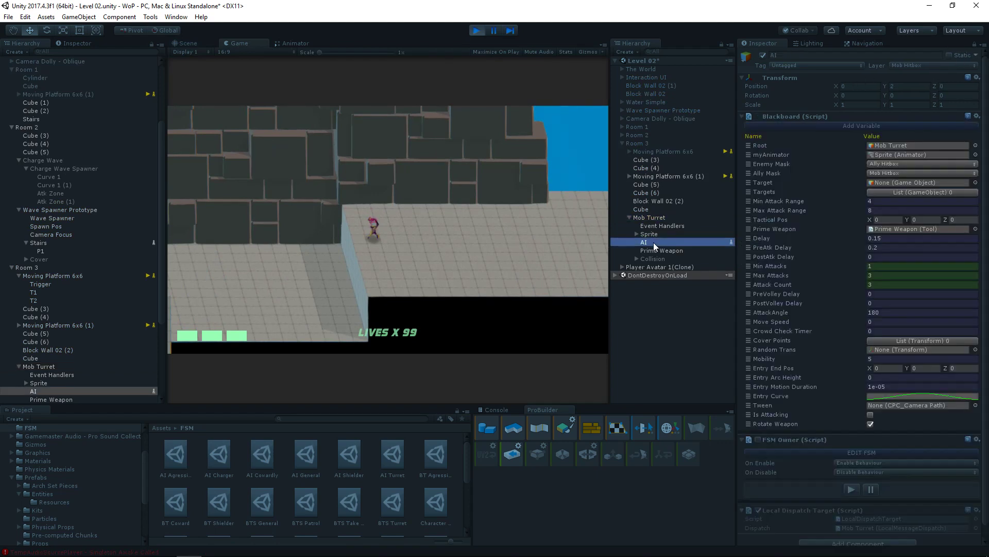
{"action": "left_click", "coordinate": [641, 219]}
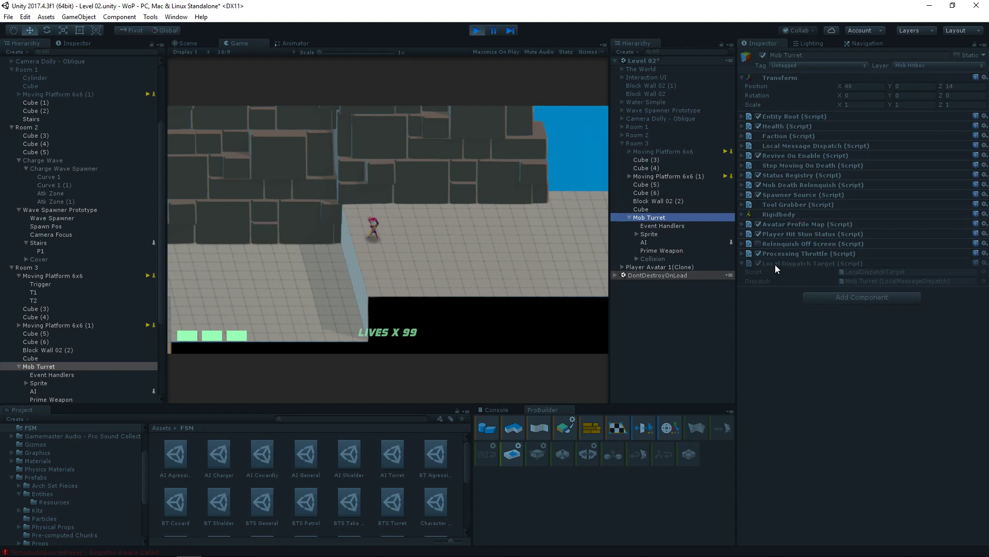
{"action": "left_click", "coordinate": [742, 254]}
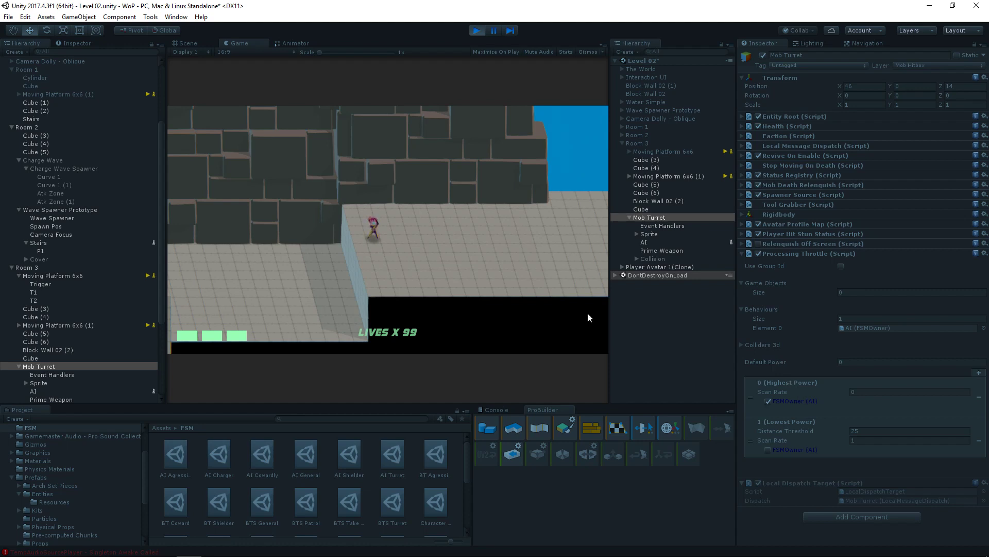
- Play-test Room 3 by running and jumping the avatar over the first moving platform to the block near the turret
{"action": "key", "text": "d"}
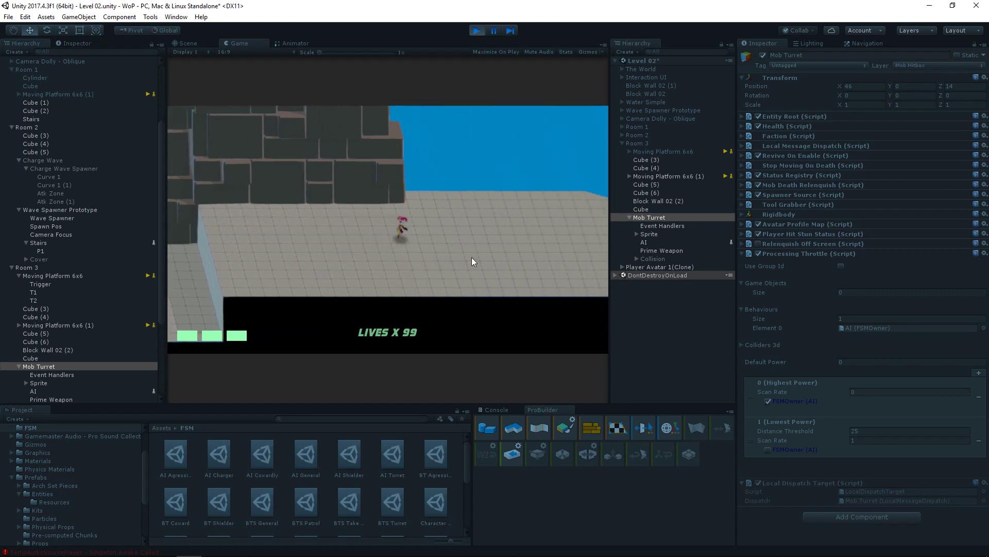
{"action": "key", "text": "d"}
{"action": "key", "text": "space"}
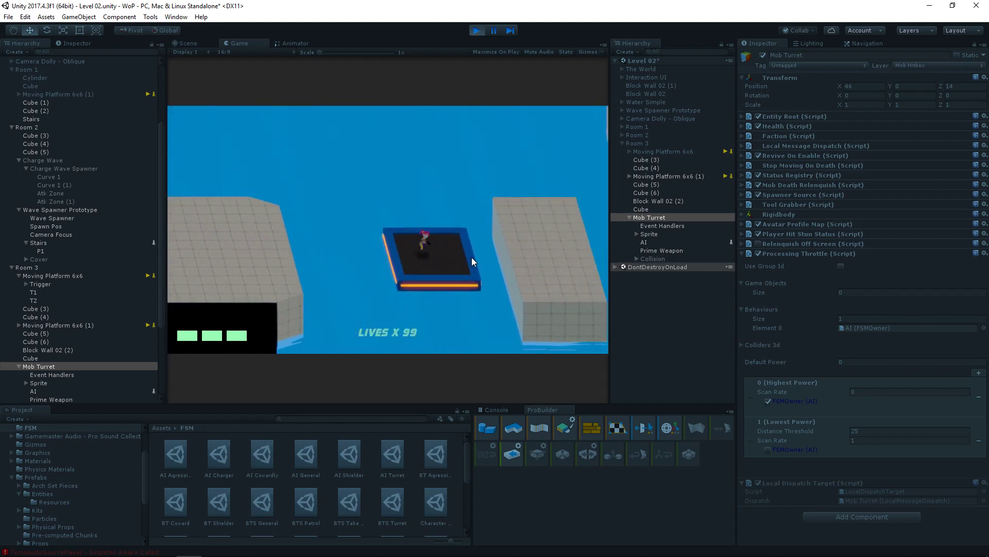
{"action": "key", "text": "d"}
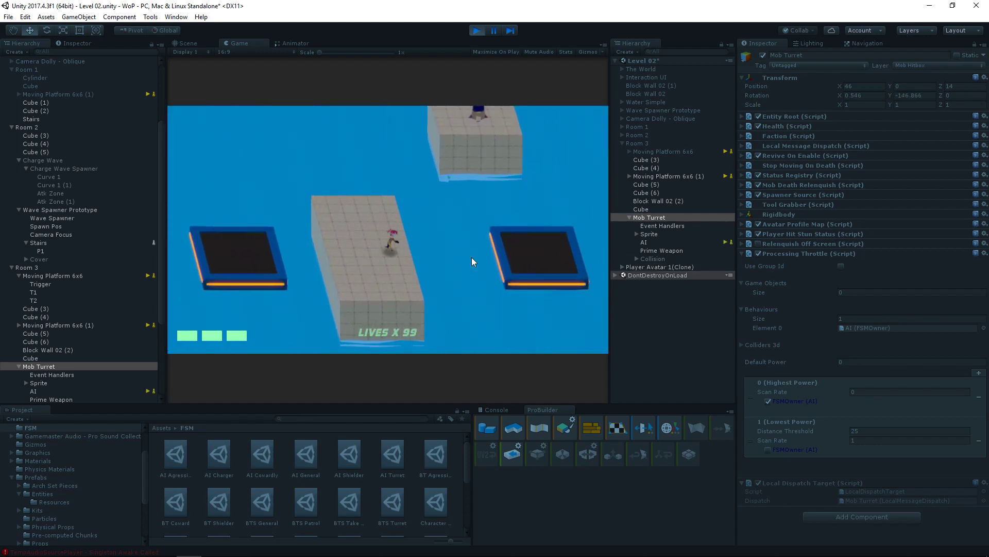
{"action": "key", "text": "d"}
{"action": "key", "text": "space"}
- Bring the avatar back over the moving platform to the stone wall to test the turret's throttling at a distance
{"action": "key", "text": "a"}
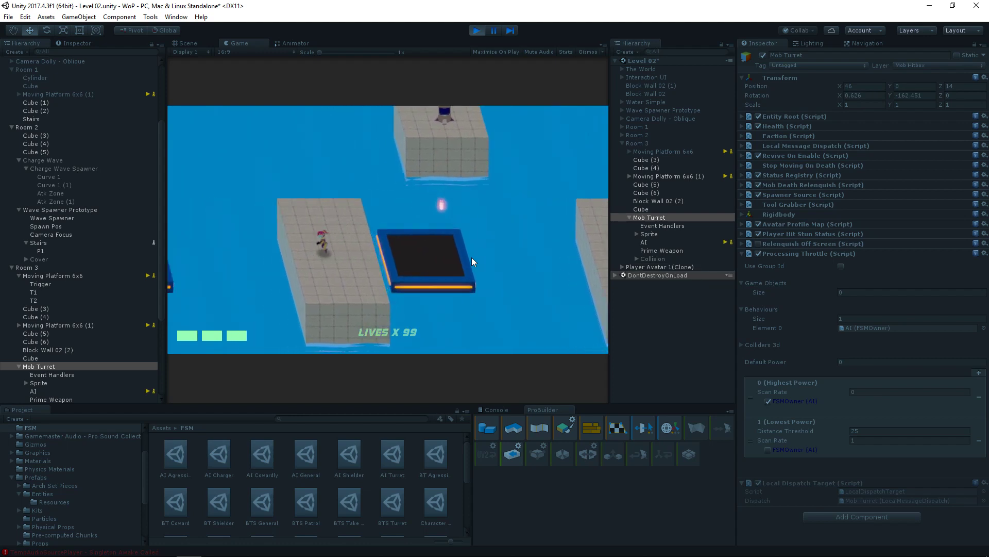
{"action": "key", "text": "a"}
{"action": "key", "text": "space"}
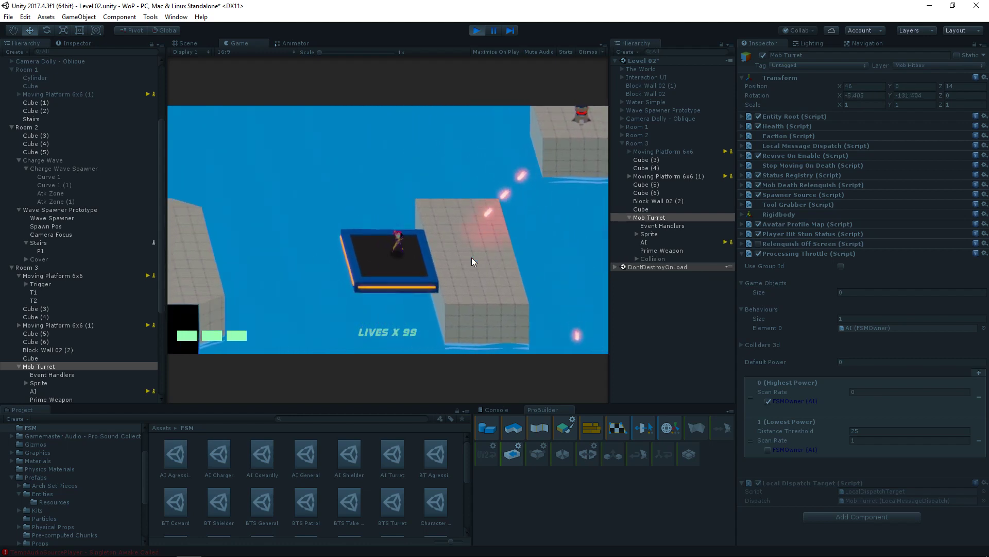
{"action": "key", "text": "a"}
{"action": "key", "text": "space"}
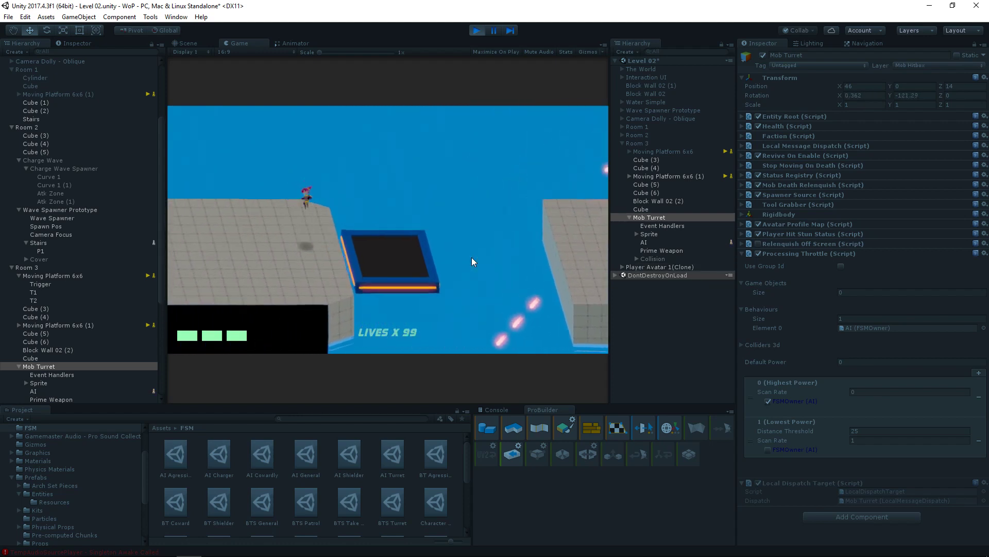
{"action": "key", "text": "a"}
{"action": "key", "text": "w"}
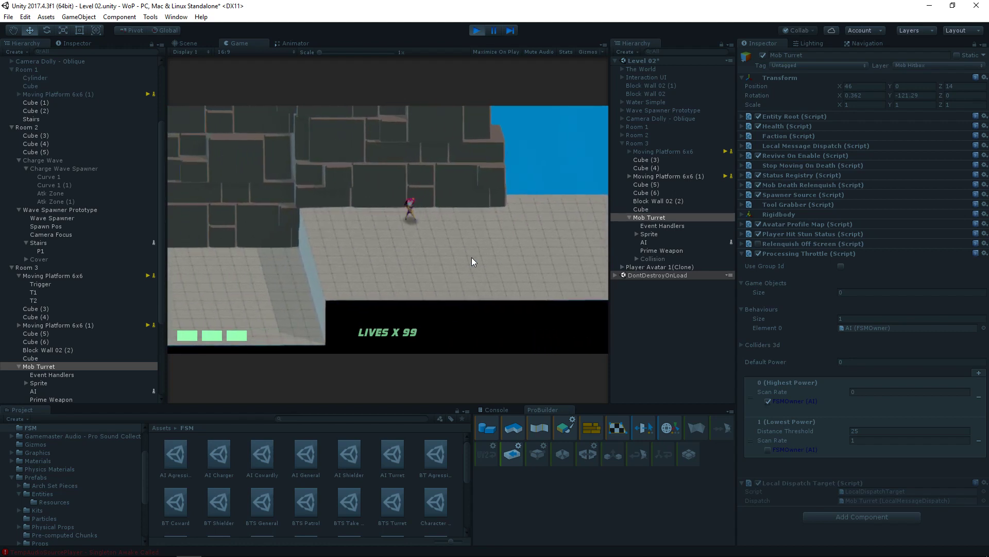
{"action": "key", "text": "a"}
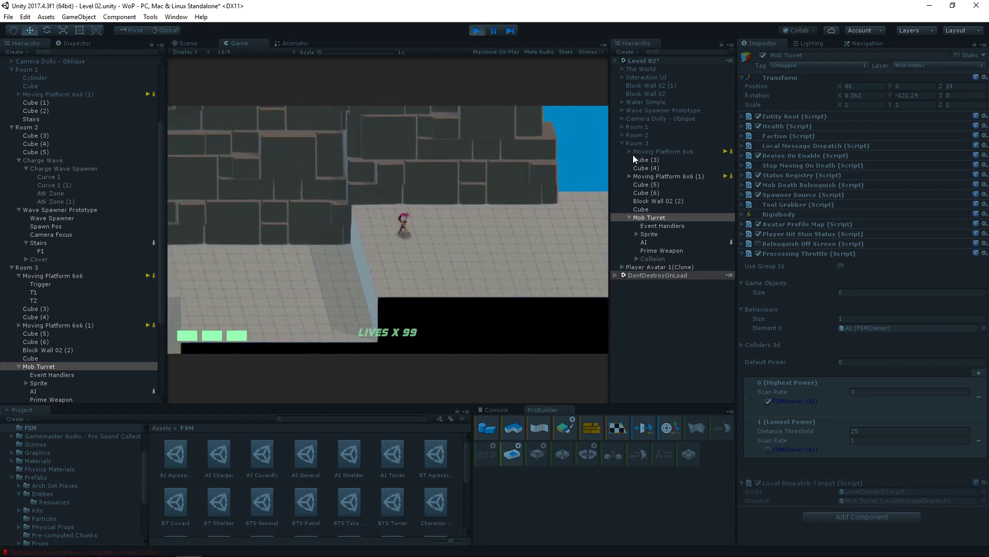
- Copy the Group Id of the player avatar's Center Of Universe component and collapse the component
{"action": "left_click", "coordinate": [621, 268]}
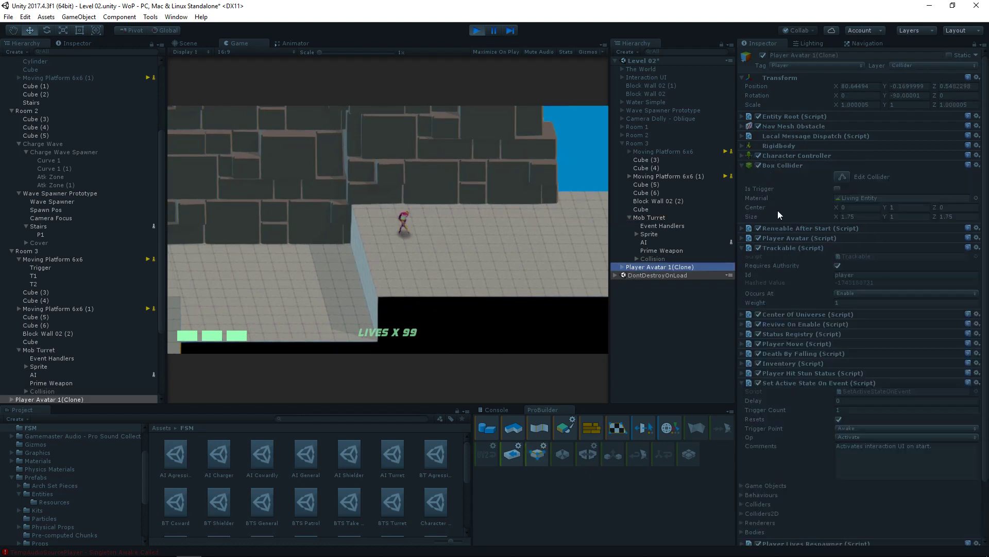
{"action": "left_click", "coordinate": [741, 314]}
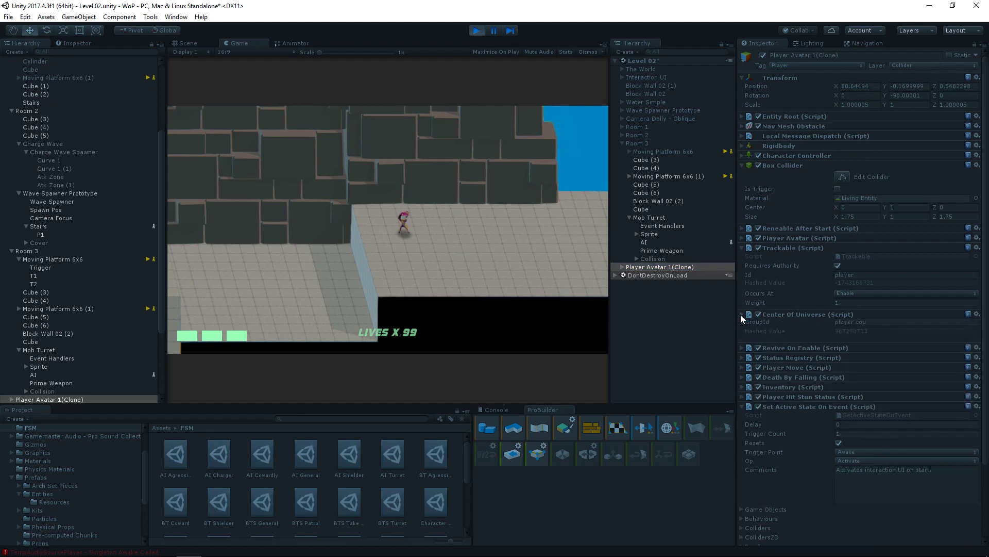
{"action": "left_click", "coordinate": [851, 322]}
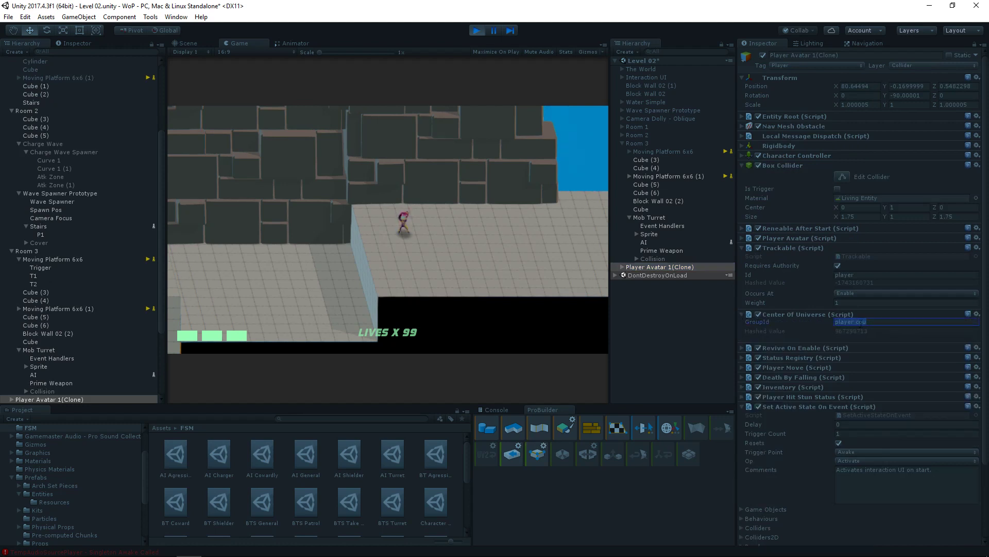
{"action": "right_click", "coordinate": [860, 323]}
{"action": "left_click", "coordinate": [885, 341]}
{"action": "left_click", "coordinate": [742, 314]}
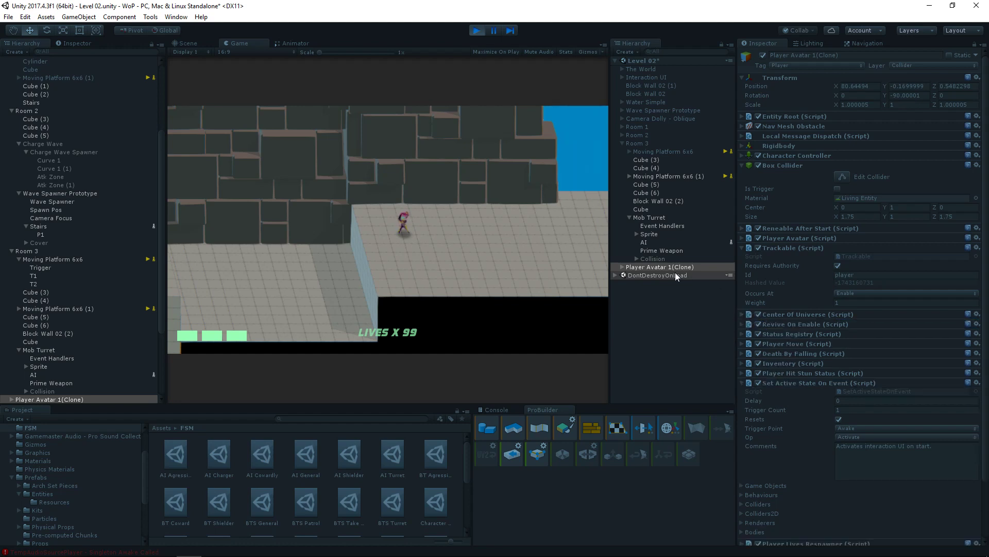
- Turn on Use Group Id in Mob Turret's Processing Throttle and set the Group Id to "player cou"
{"action": "left_click", "coordinate": [665, 251]}
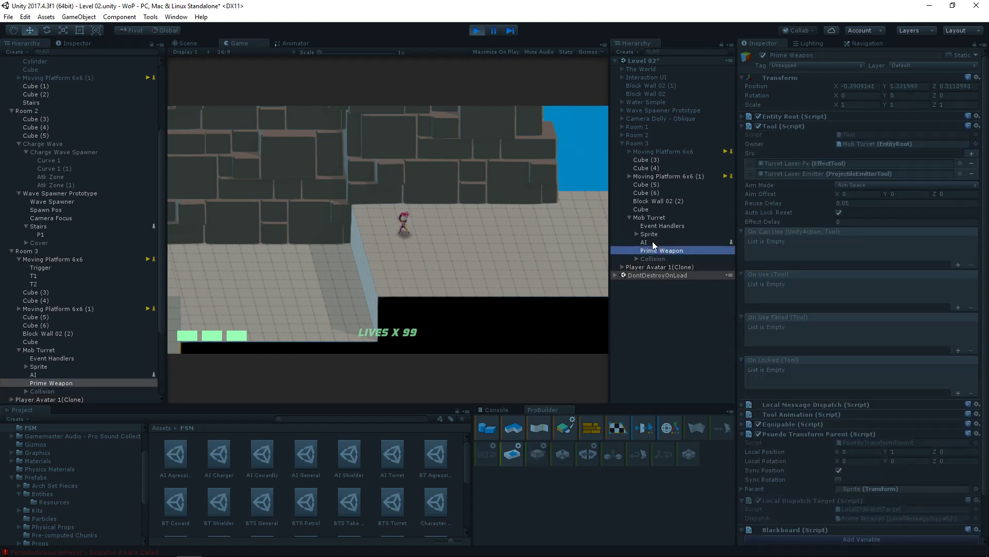
{"action": "left_click", "coordinate": [653, 218]}
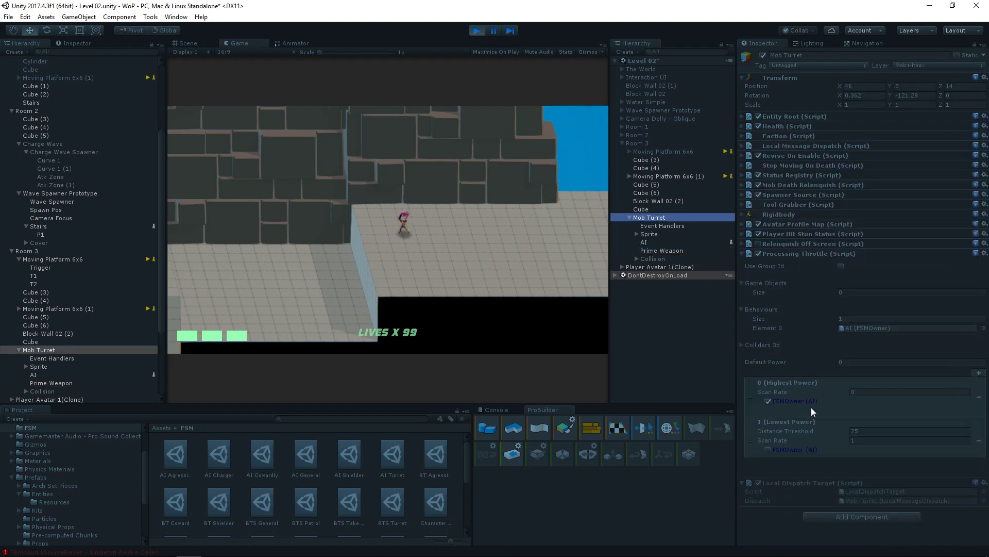
{"action": "left_click", "coordinate": [840, 267]}
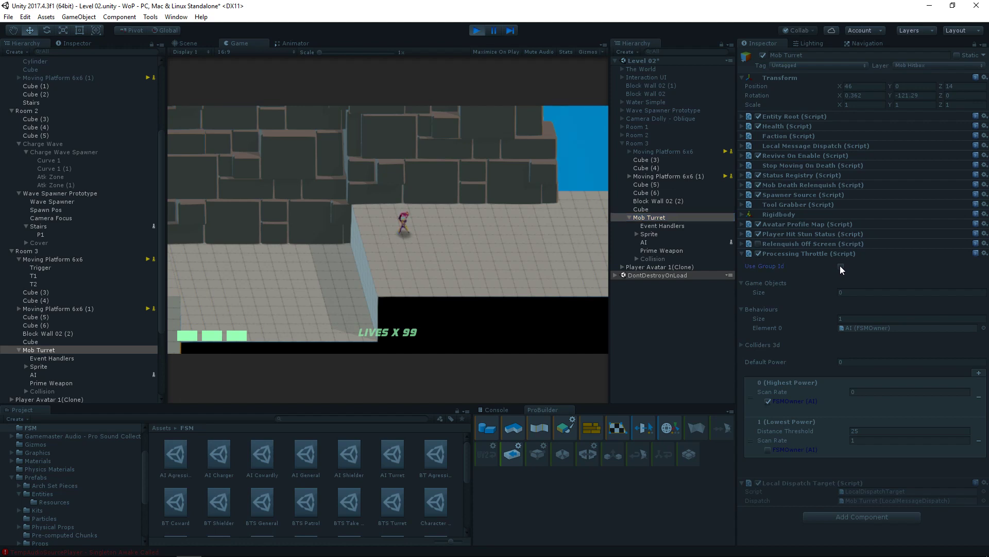
{"action": "left_click", "coordinate": [869, 277]}
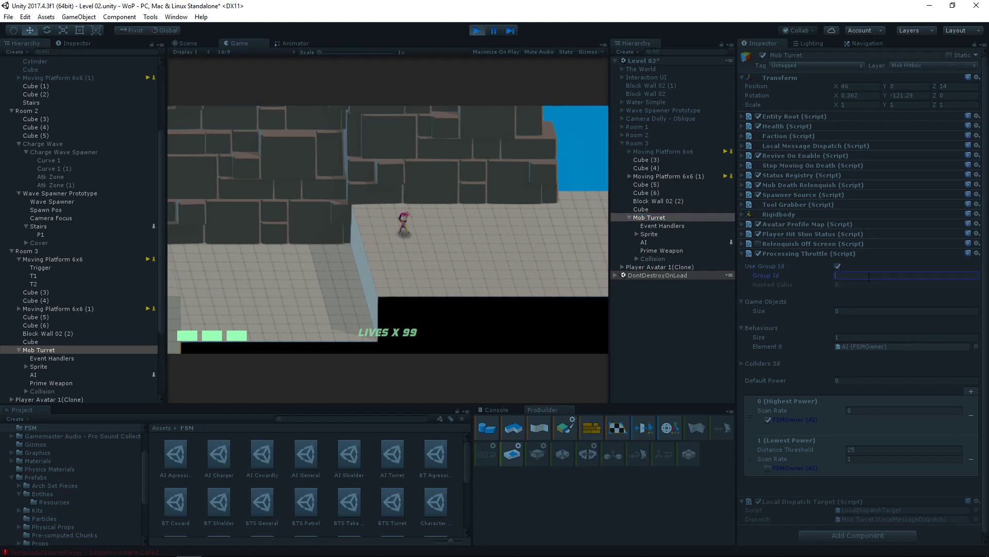
{"action": "type", "text": "player cou"}
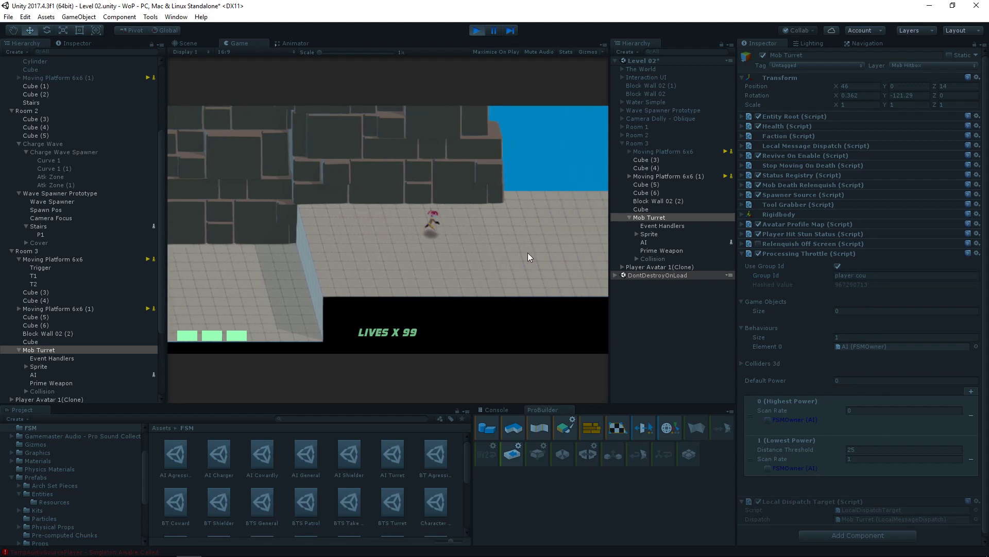
- Check the turret's AI object, Mob Turret's Processing Throttle and the console messages while the game runs
{"action": "left_click", "coordinate": [644, 242]}
{"action": "left_click", "coordinate": [657, 216]}
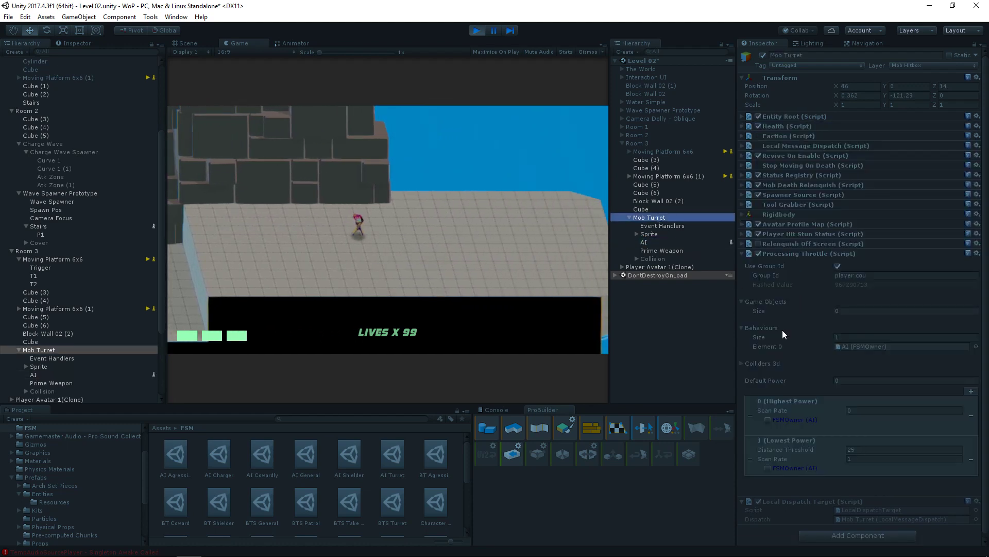
{"action": "left_click", "coordinate": [519, 284]}
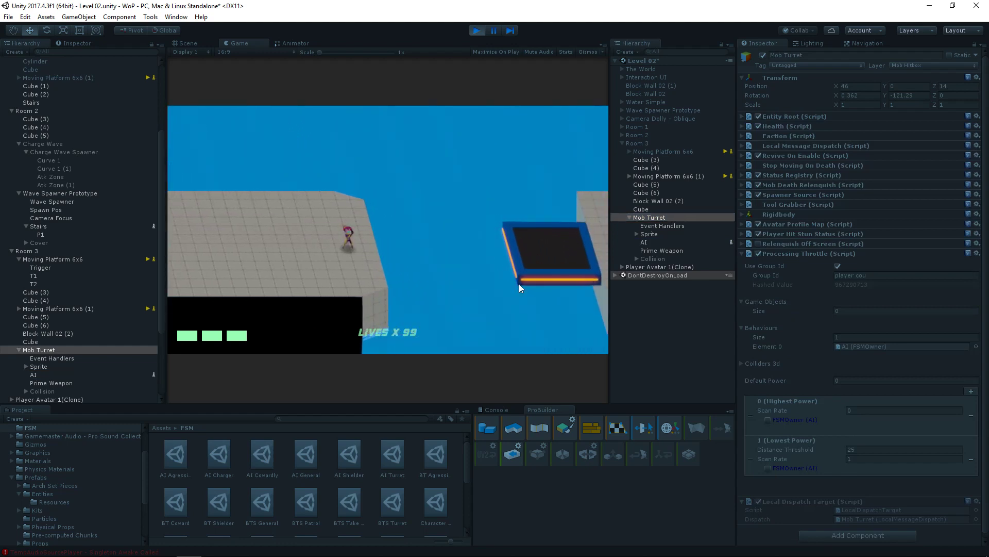
{"action": "left_click", "coordinate": [505, 410]}
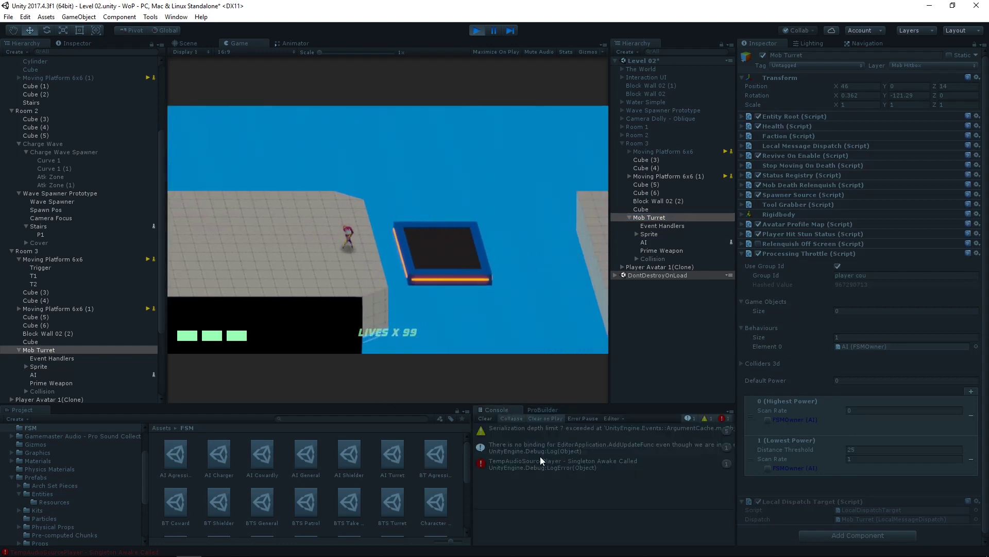
- Move the avatar near the moving platform and lower the throttle's Lowest Power Distance Threshold to 7.28
{"action": "left_click", "coordinate": [429, 297]}
{"action": "key", "text": "d"}
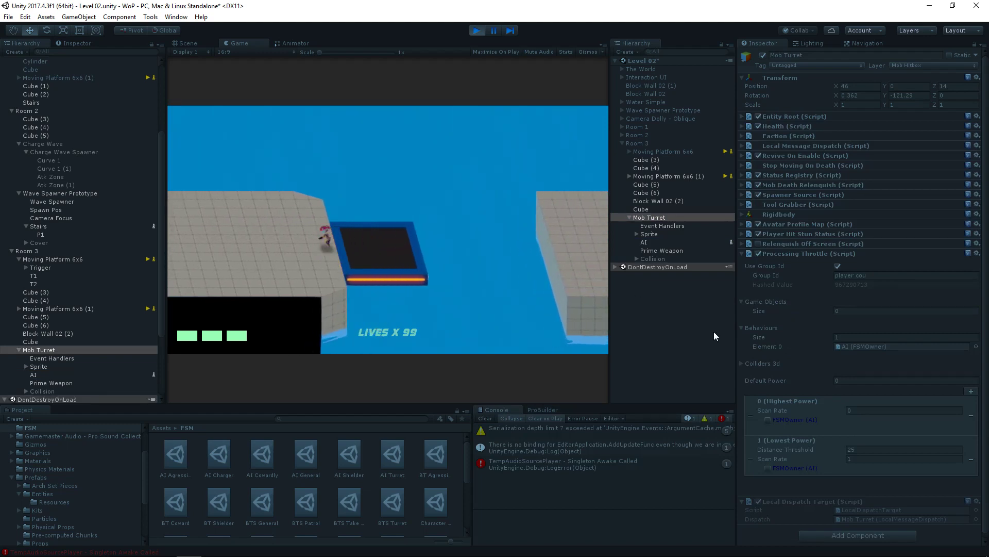
{"action": "left_click_drag", "start_coordinate": [772, 450], "coordinate": [756, 450]}
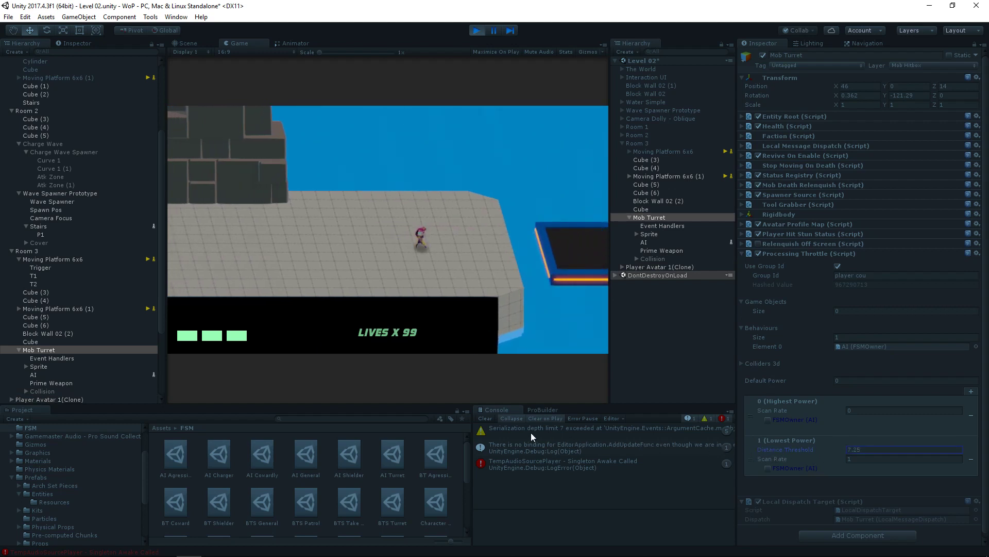
- Open the ProcessingThrottle script in Visual Studio and set a breakpoint on the Activate(PowerModes[Power]) call inside Update
{"action": "left_click", "coordinate": [977, 253]}
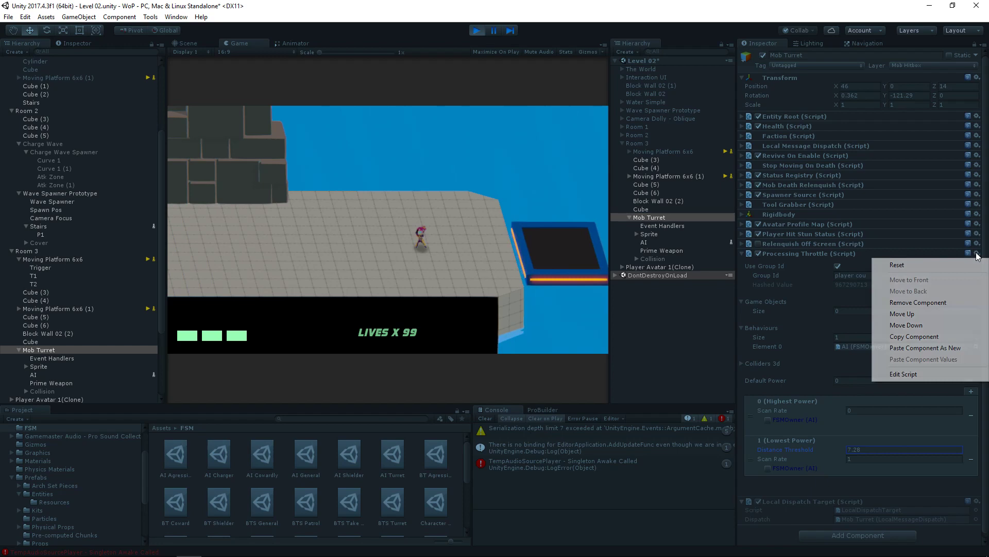
{"action": "left_click", "coordinate": [922, 374]}
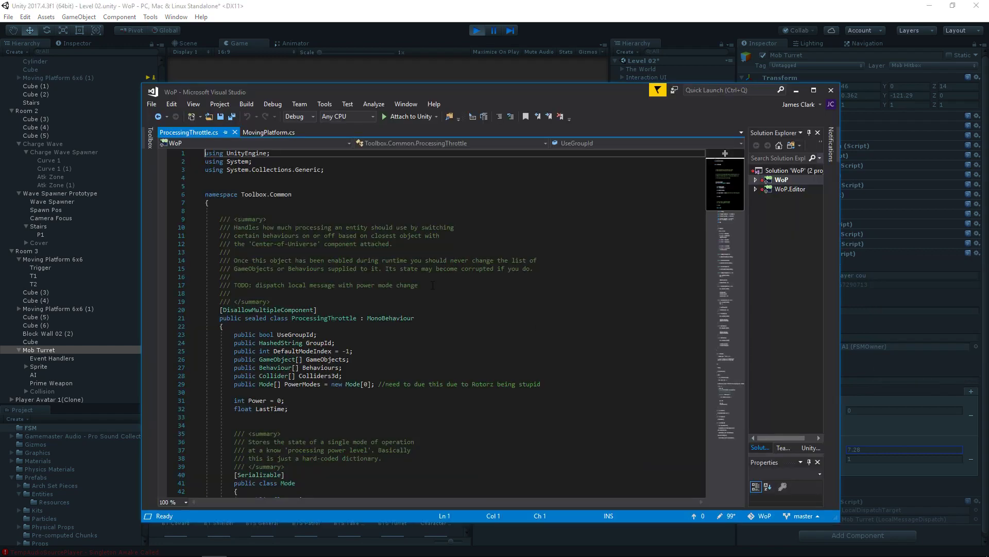
{"action": "scroll", "coordinate": [299, 267], "scroll_direction": "down", "scroll_amount": 20}
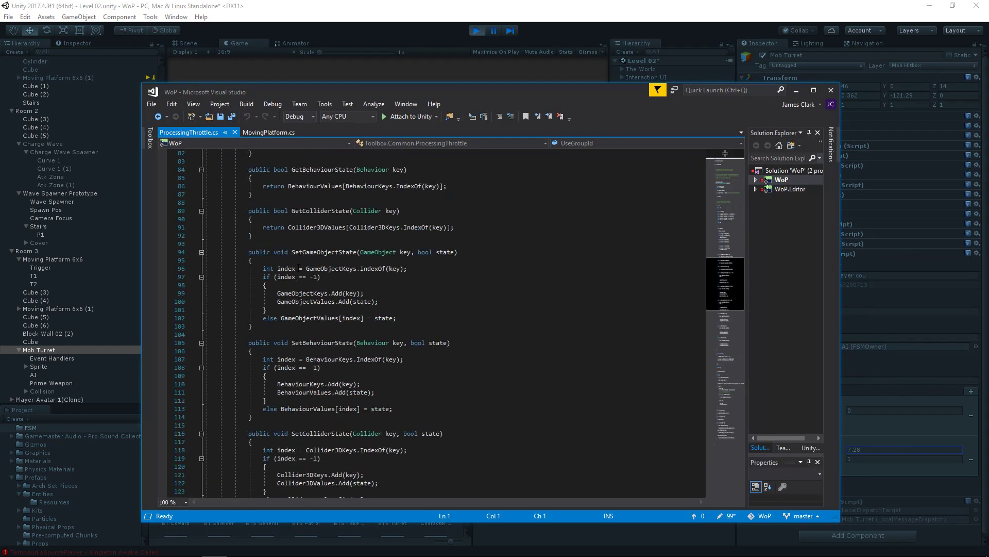
{"action": "scroll", "coordinate": [299, 267], "scroll_direction": "down", "scroll_amount": 16}
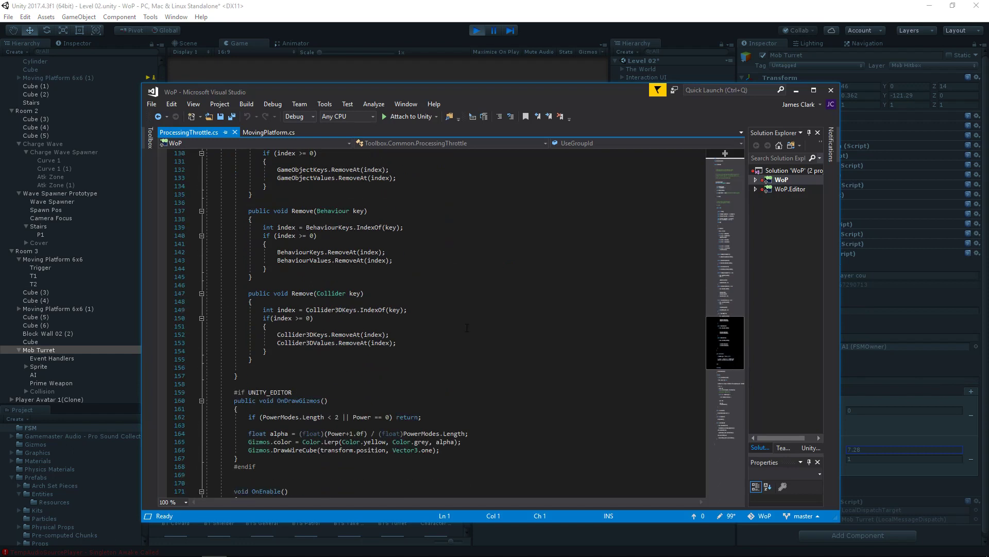
{"action": "scroll", "coordinate": [467, 328], "scroll_direction": "down", "scroll_amount": 11}
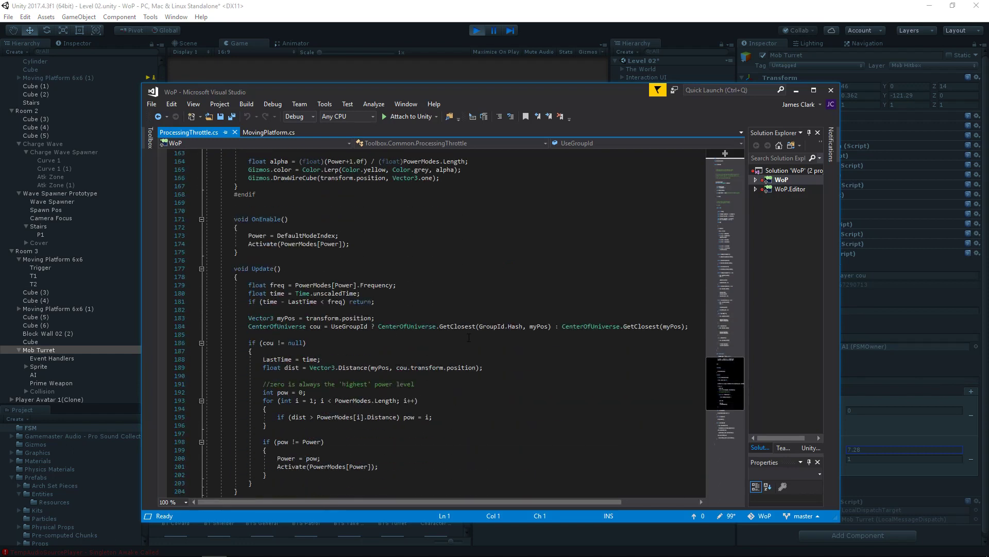
{"action": "scroll", "coordinate": [473, 330], "scroll_direction": "down", "scroll_amount": 2}
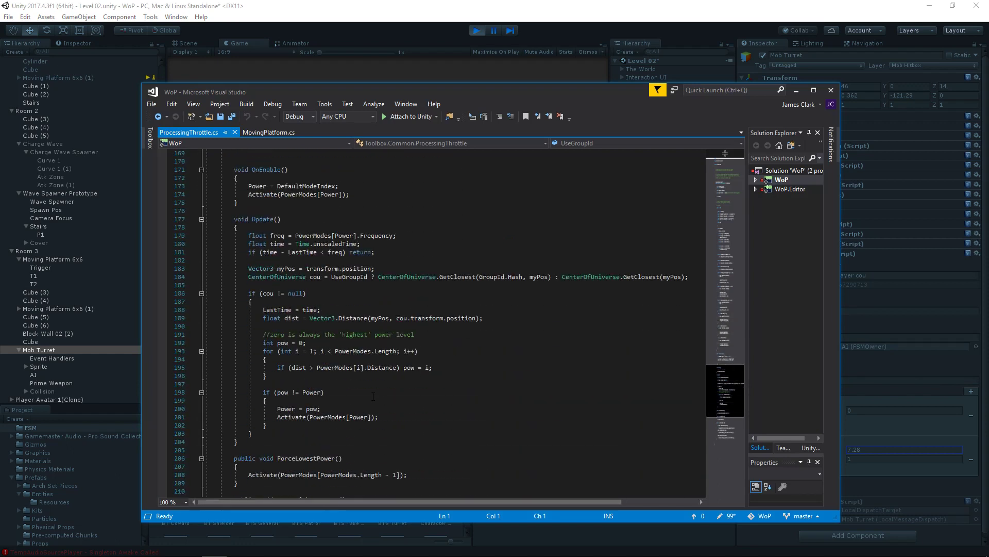
{"action": "left_click", "coordinate": [161, 416]}
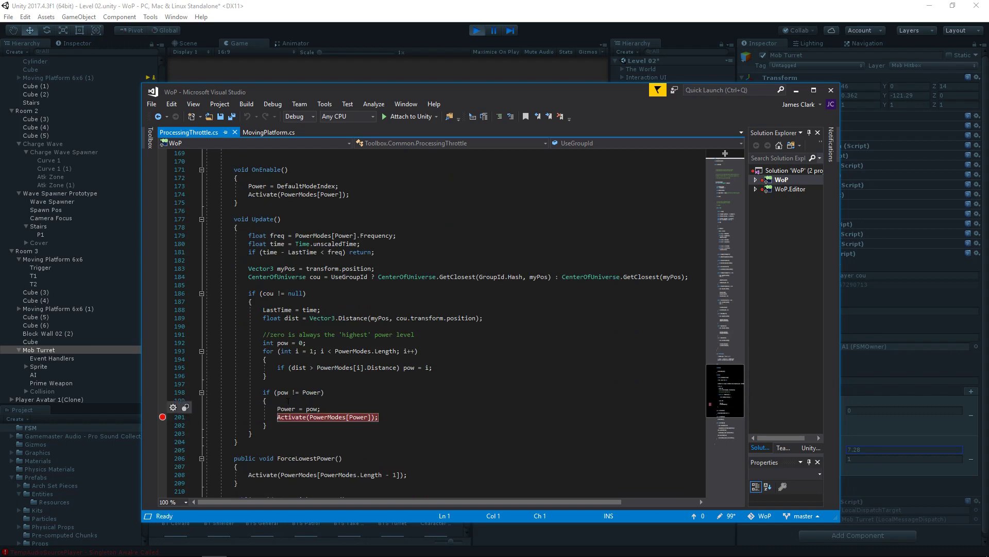
- Switch back to Unity, clear the console, and check the turret AI's FSM Owner with its Blackboard collapsed
{"action": "left_click", "coordinate": [420, 17]}
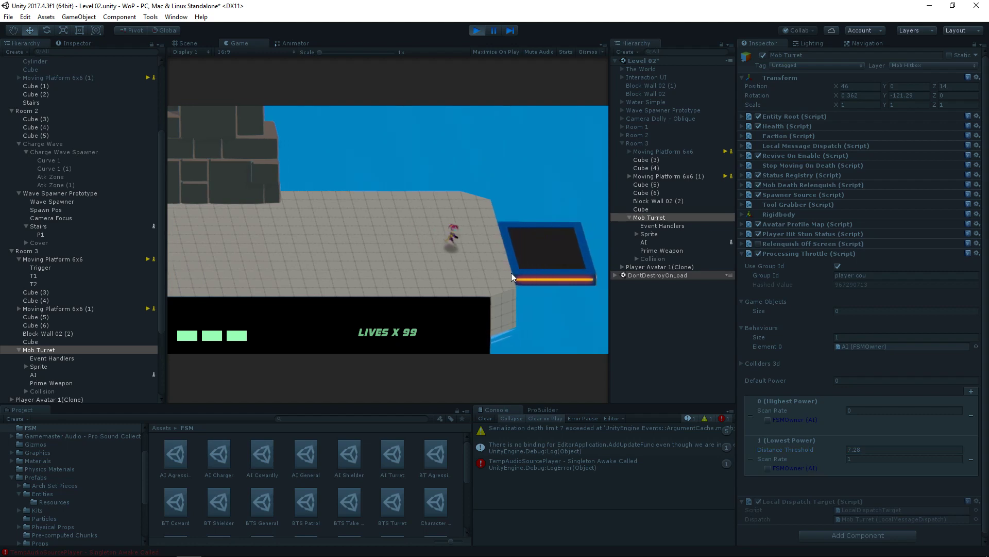
{"action": "left_click", "coordinate": [491, 418]}
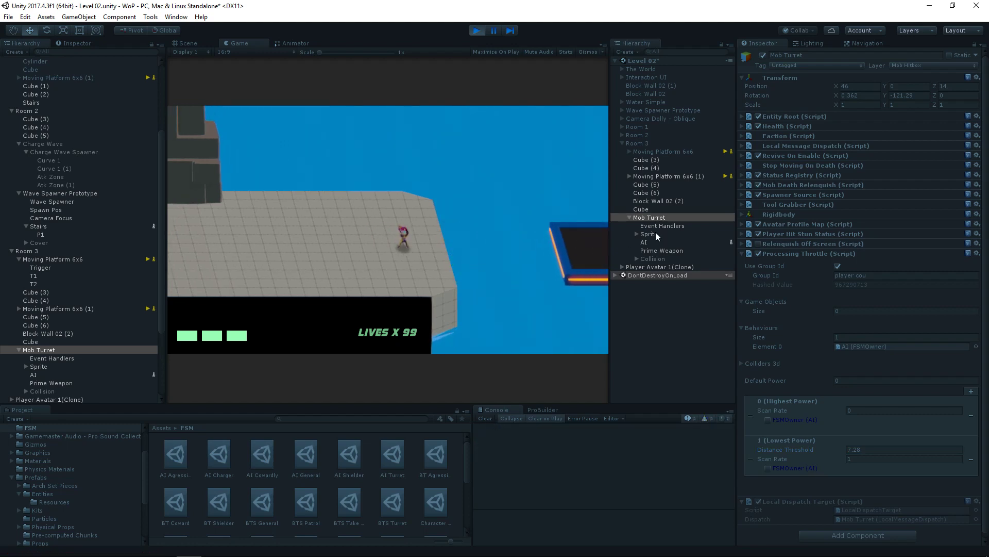
{"action": "left_click", "coordinate": [647, 242]}
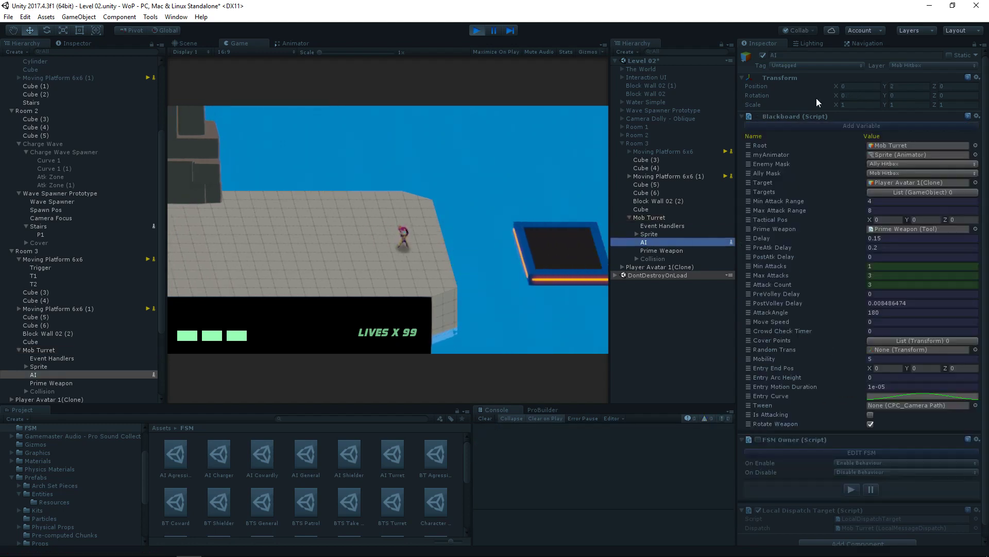
{"action": "left_click", "coordinate": [742, 116]}
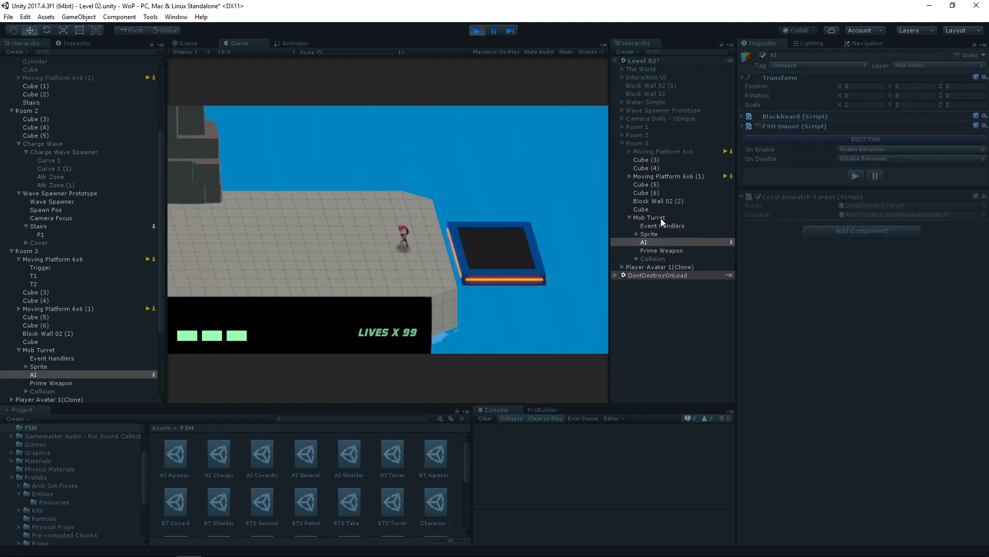
- Enable FSMOwner (AI) for the Highest Power mode of Mob Turret's Processing Throttle and set that mode's Scan Rate to 1
{"action": "left_click", "coordinate": [662, 221]}
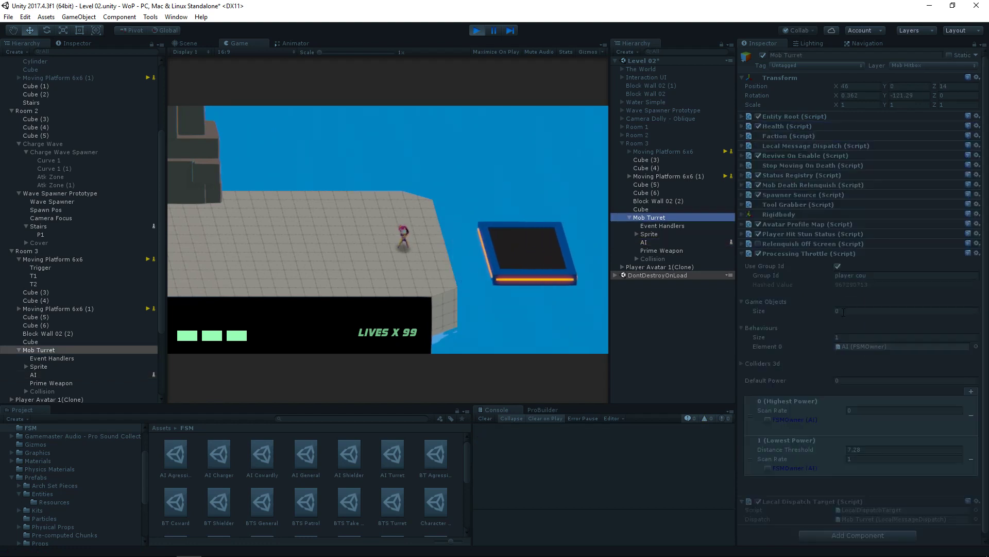
{"action": "left_click", "coordinate": [768, 420]}
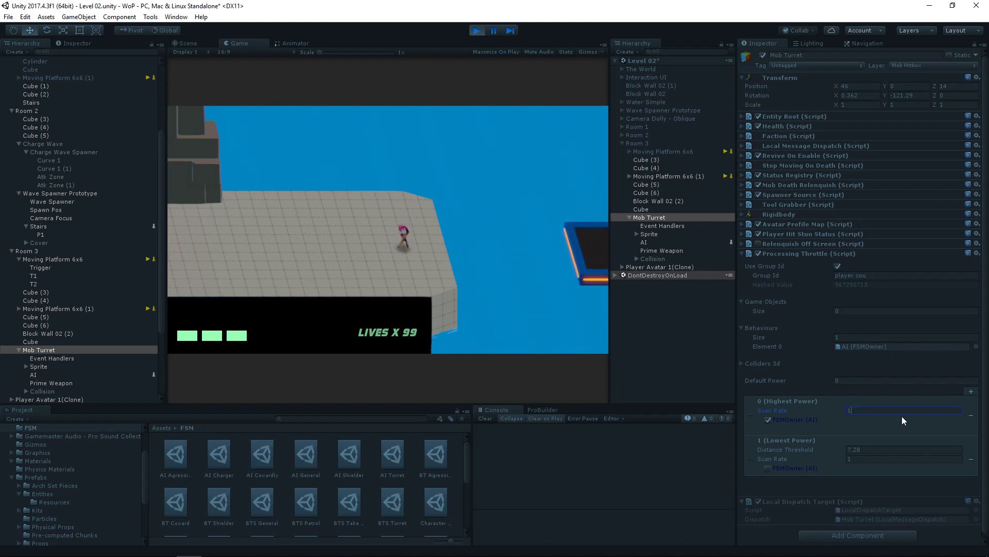
- Ride the avatar across the moving platform to the next block and check the turret AI's FSM Owner against Mob Turret's throttle
{"action": "left_click", "coordinate": [388, 256]}
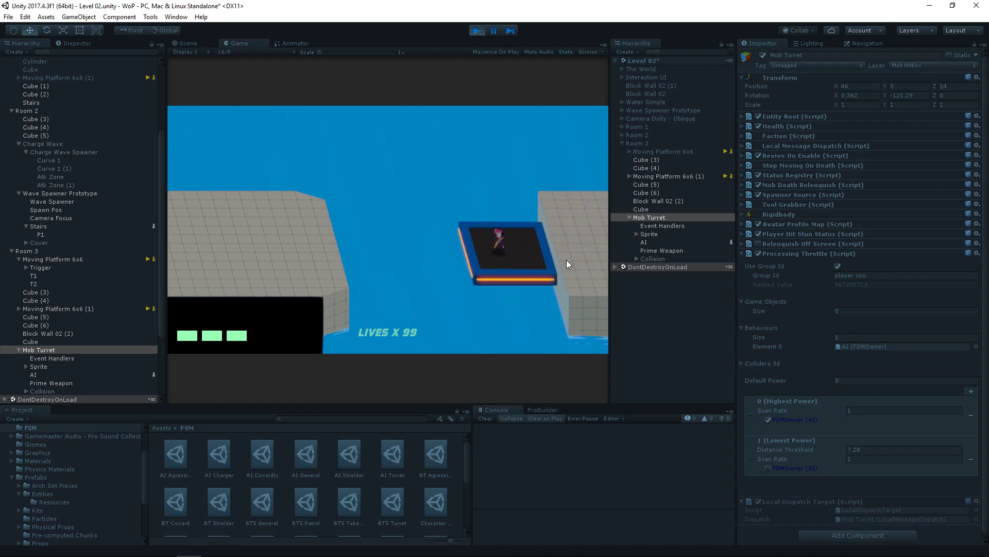
{"action": "left_click", "coordinate": [646, 243]}
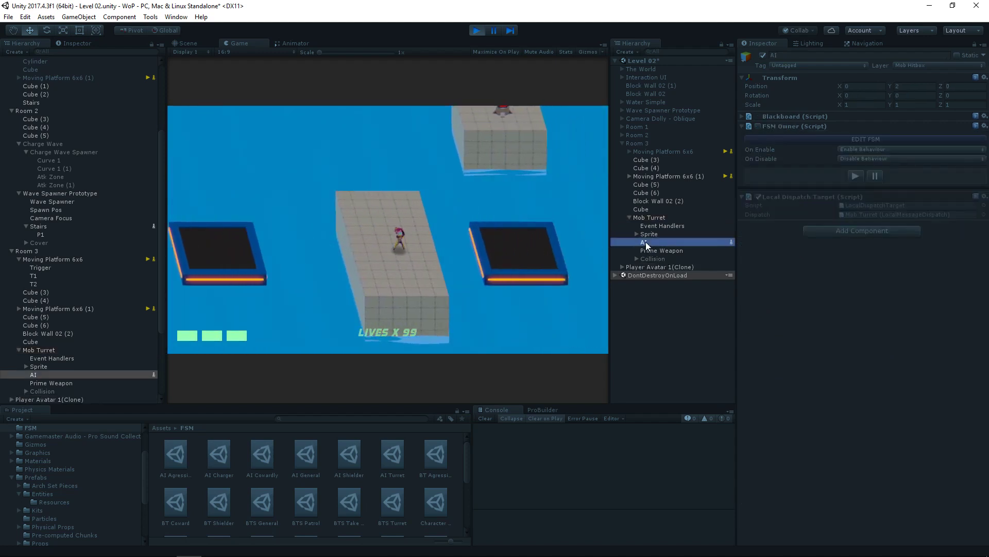
{"action": "left_click", "coordinate": [647, 218]}
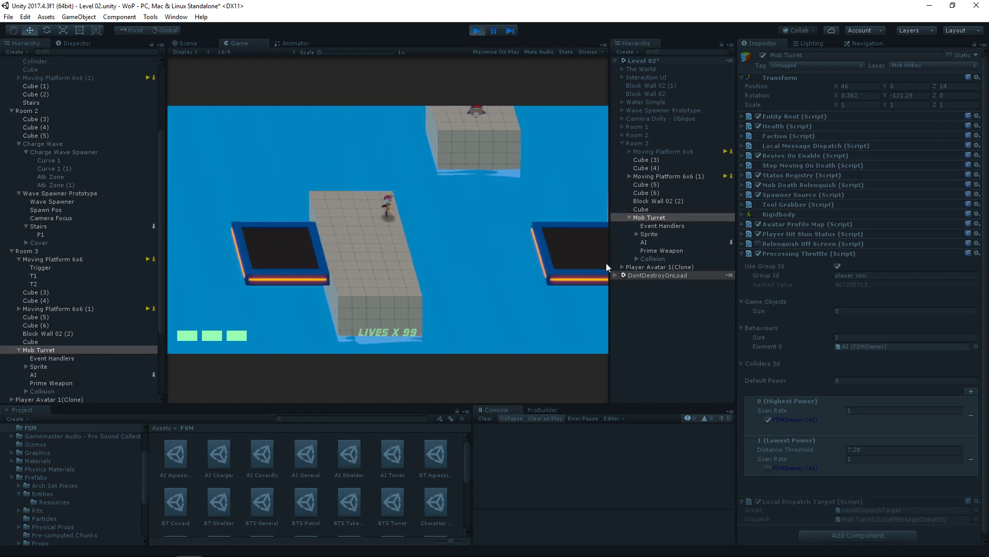
{"action": "left_click", "coordinate": [645, 242]}
{"action": "left_click", "coordinate": [650, 218]}
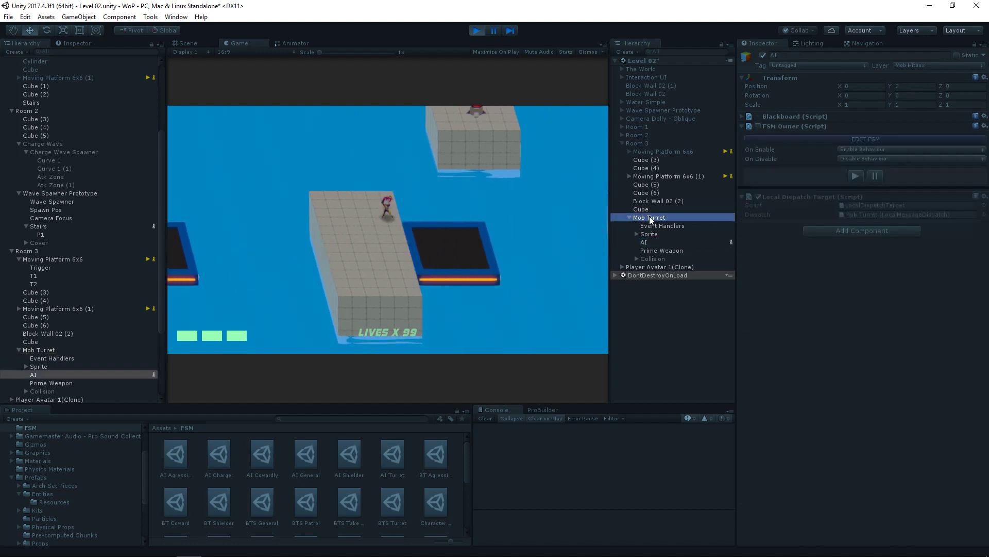
- Set the throttle's Lowest Power Distance Threshold to 25 and resume execution from the breakpoint in Visual Studio
{"action": "left_click", "coordinate": [822, 450]}
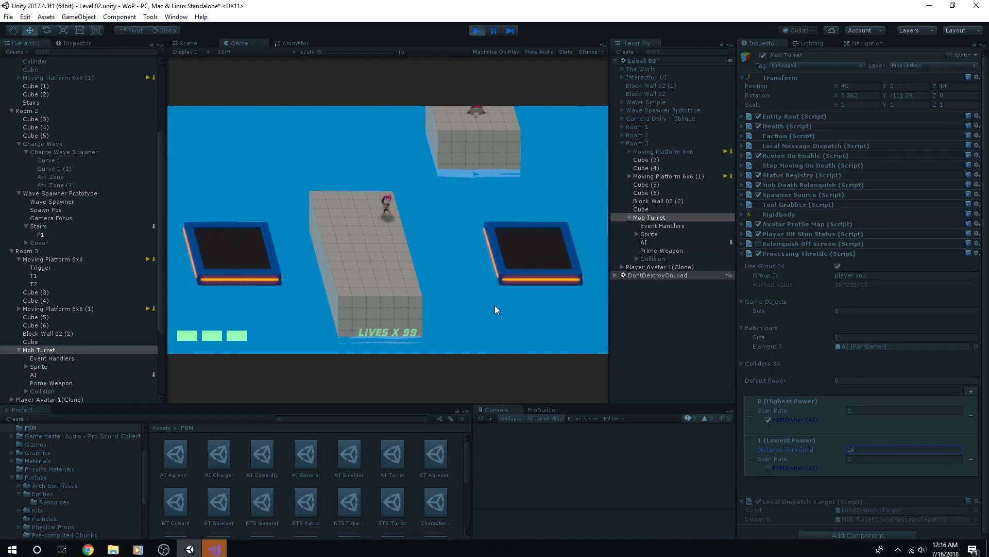
{"action": "left_click", "coordinate": [215, 546]}
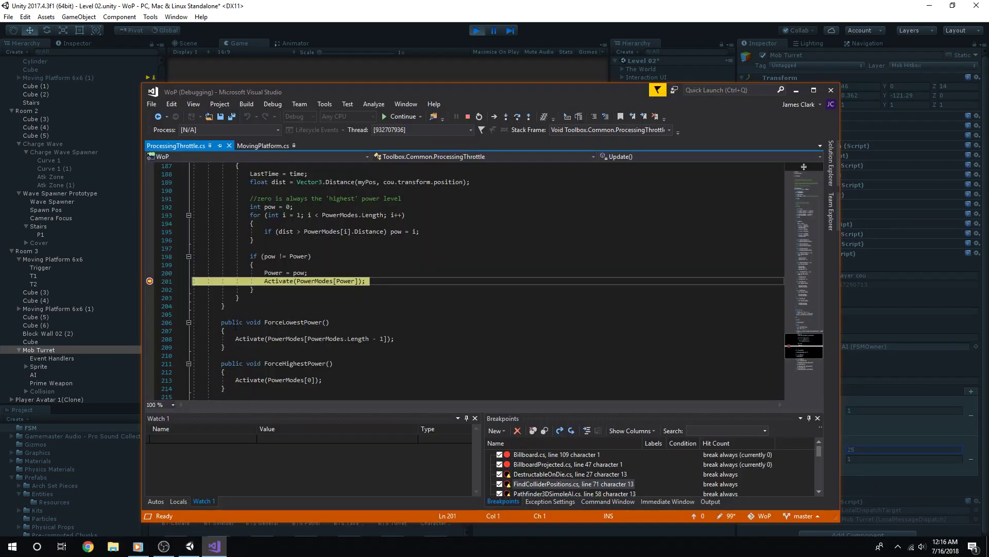
{"action": "left_click", "coordinate": [414, 118]}
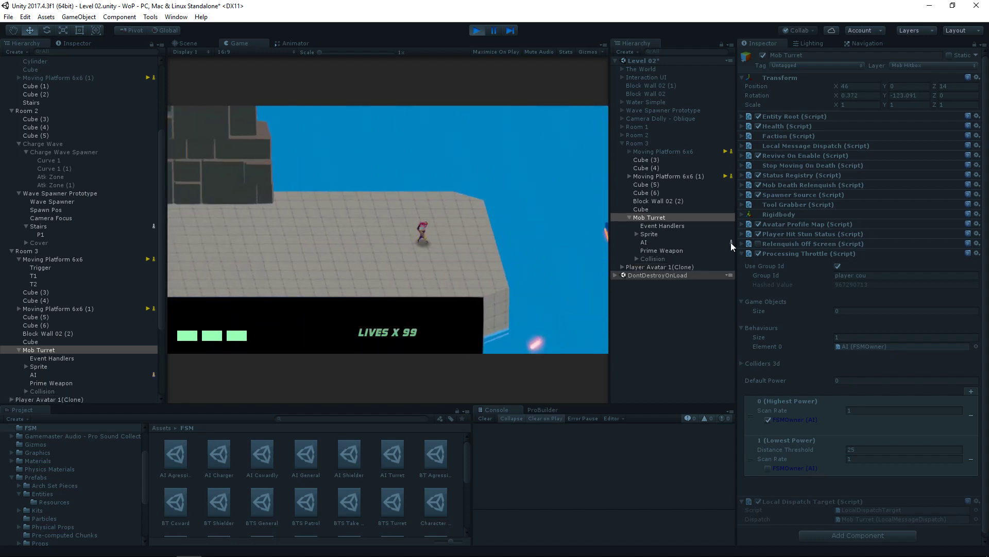
- Recheck the turret AI's FSM Owner from the starting ledge and try a Lowest Power Distance Threshold of 20 in play
{"action": "left_click", "coordinate": [648, 243]}
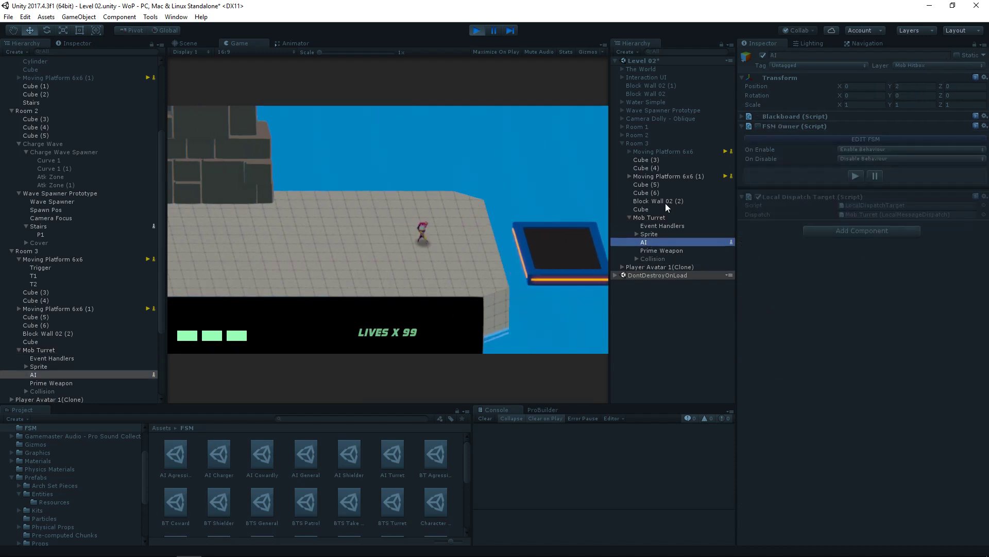
{"action": "left_click", "coordinate": [645, 217]}
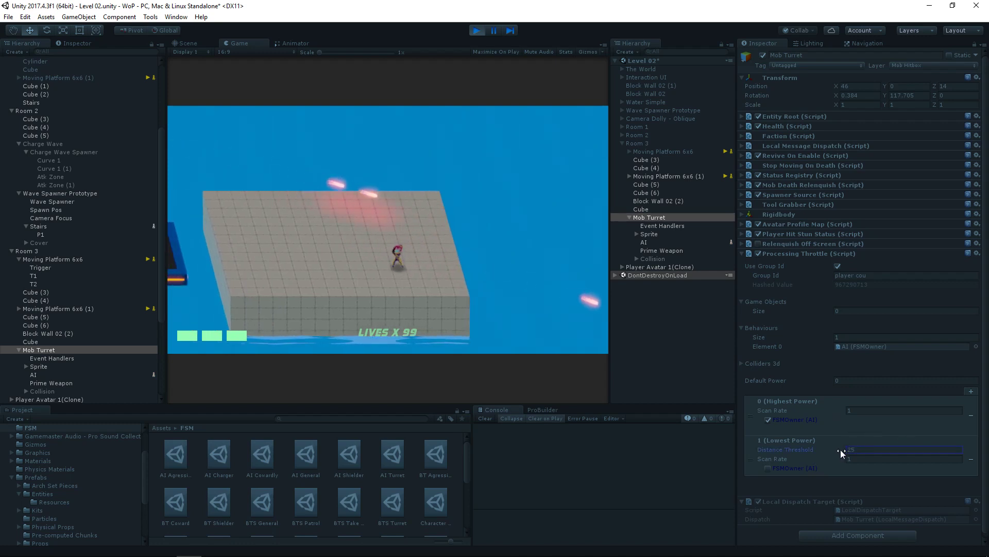
{"action": "left_click_drag", "start_coordinate": [840, 449], "coordinate": [828, 450]}
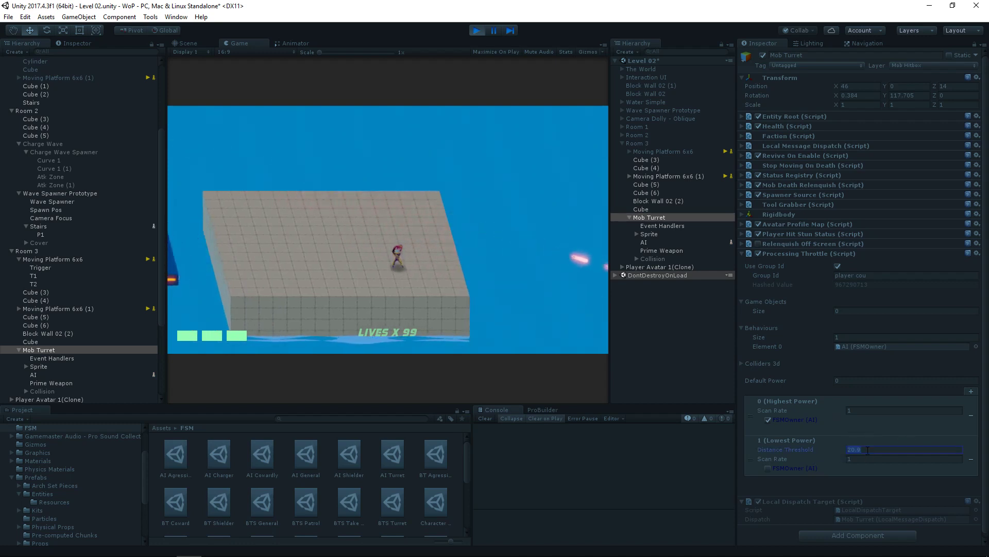
{"action": "left_click", "coordinate": [538, 320]}
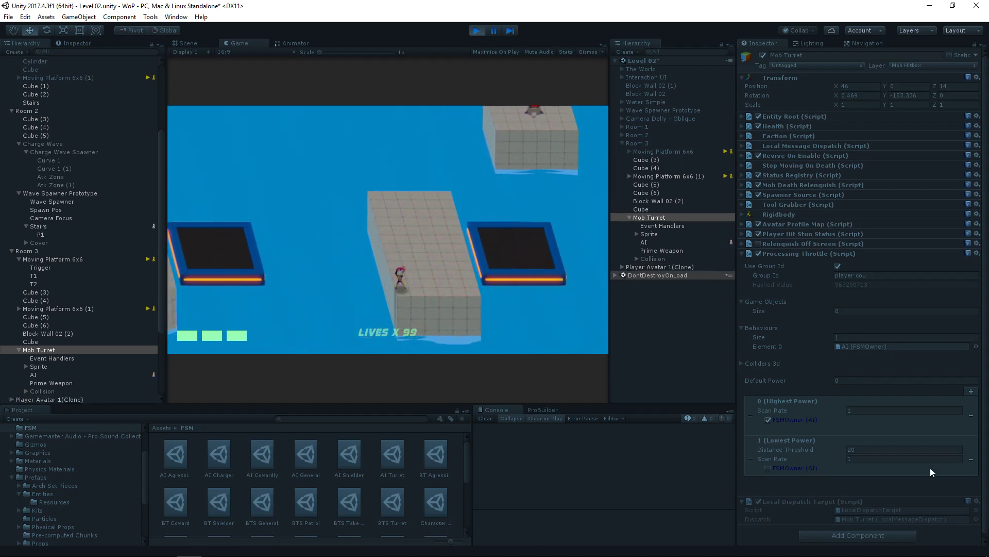
- Set Mob Turret's Lowest Power Distance Threshold to 25 and play-test it by moving the avatar to the large far platform
{"action": "left_click", "coordinate": [868, 448]}
{"action": "type", "text": "25"}
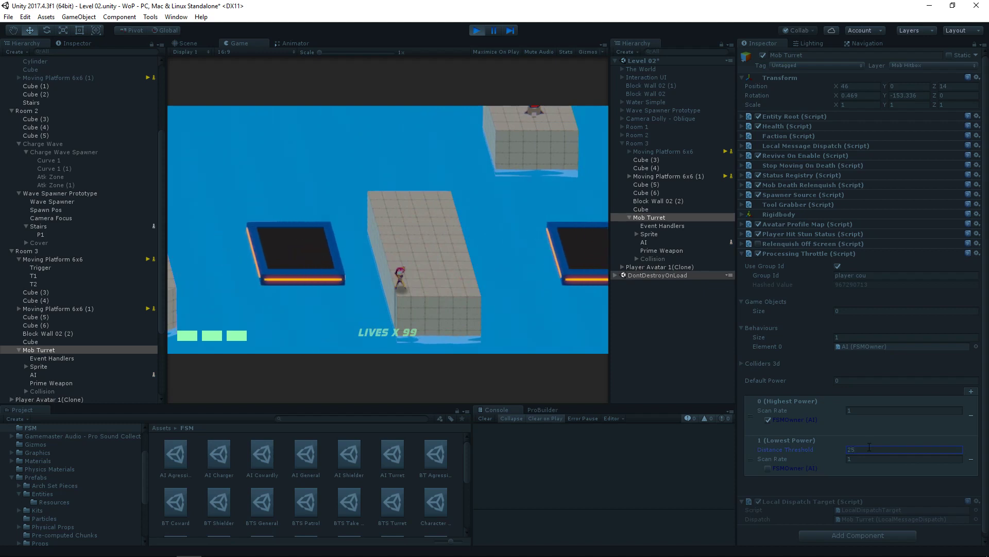
{"action": "key", "text": "Return"}
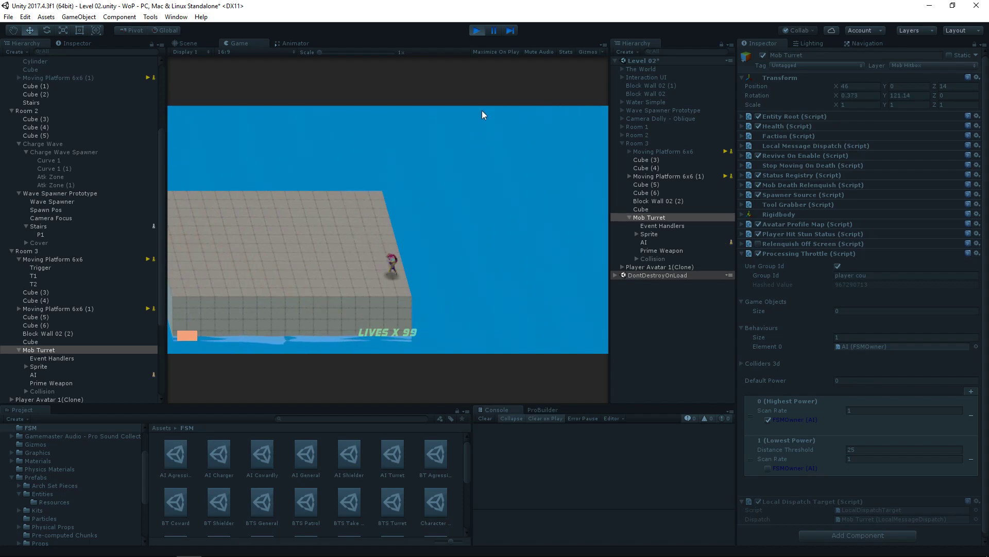
- Exit play mode, re-enter Distance Threshold 25 and Scan Rate 1 on Mob Turret, and collapse its Processing Throttle component
{"action": "left_click", "coordinate": [478, 30]}
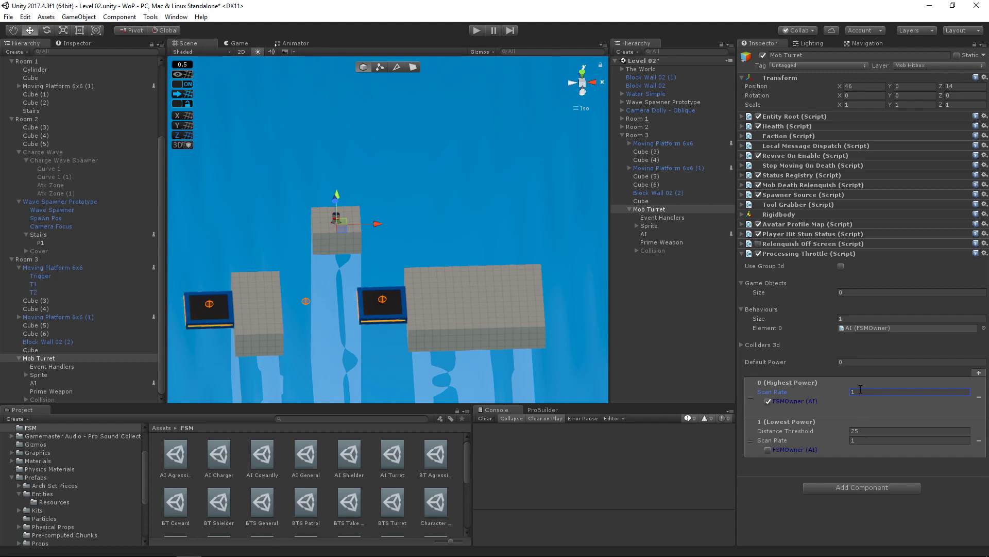
{"action": "left_click", "coordinate": [741, 308]}
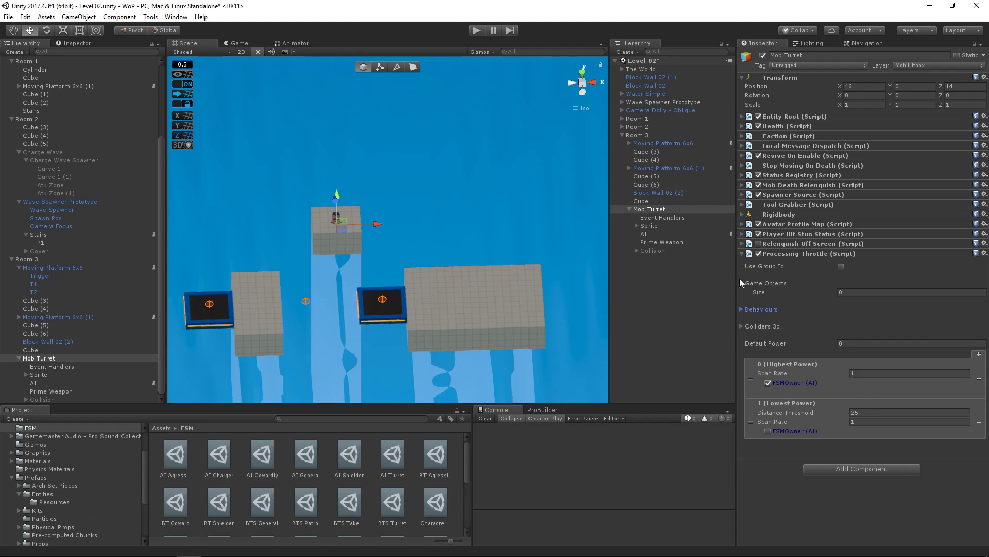
{"action": "left_click", "coordinate": [741, 282]}
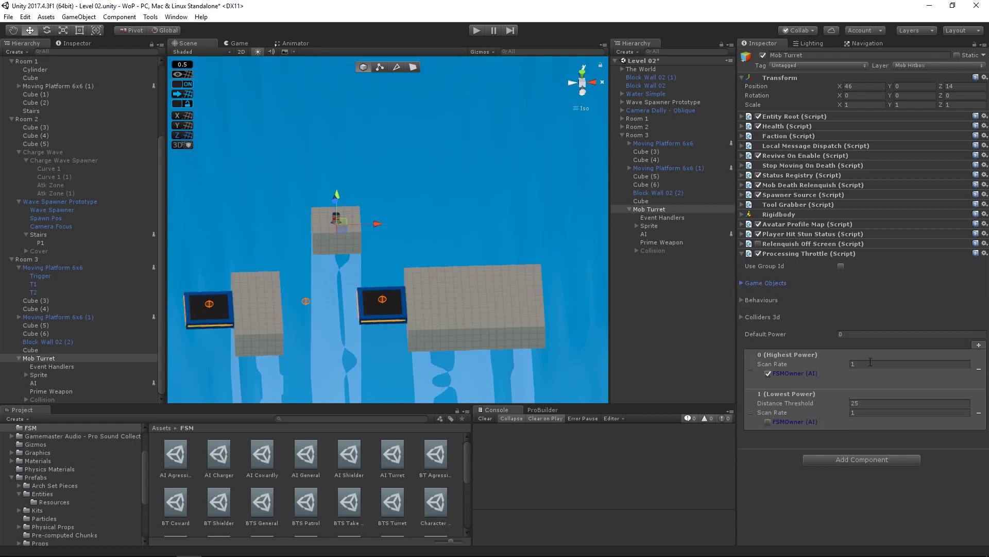
{"action": "left_click", "coordinate": [741, 253]}
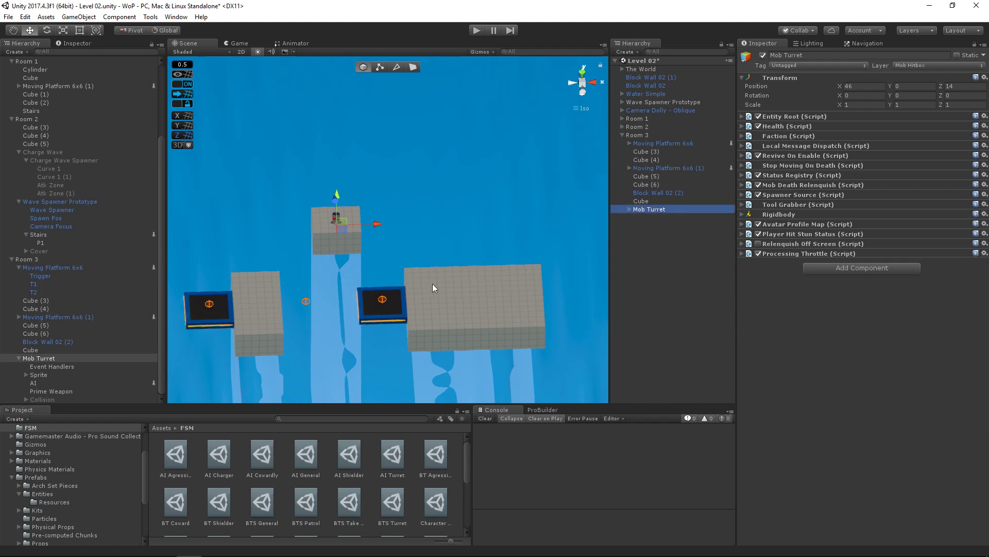
- Examine the layout from Room 3's turret block back to the stone walls and ledges in the Scene view
{"action": "scroll", "coordinate": [433, 283], "scroll_direction": "down", "scroll_amount": 7}
{"action": "mouse_move", "coordinate": [355, 286]}
{"action": "middle_mouse_down"}
{"action": "mouse_move", "coordinate": [487, 273]}
{"action": "mouse_move", "coordinate": [300, 272]}
{"action": "mouse_move", "coordinate": [460, 259]}
{"action": "mouse_move", "coordinate": [340, 289]}
{"action": "middle_mouse_up"}
{"action": "scroll", "coordinate": [329, 278], "scroll_direction": "up", "scroll_amount": 3}
{"action": "scroll", "coordinate": [340, 278], "scroll_direction": "down", "scroll_amount": 6}
{"action": "scroll", "coordinate": [453, 255], "scroll_direction": "up", "scroll_amount": 12}
{"action": "scroll", "coordinate": [338, 293], "scroll_direction": "up", "scroll_amount": 1}
{"action": "left_click_drag", "start_coordinate": [333, 298], "coordinate": [138, 208], "text": "alt"}
{"action": "left_click_drag", "start_coordinate": [382, 208], "coordinate": [431, 278], "text": "alt"}
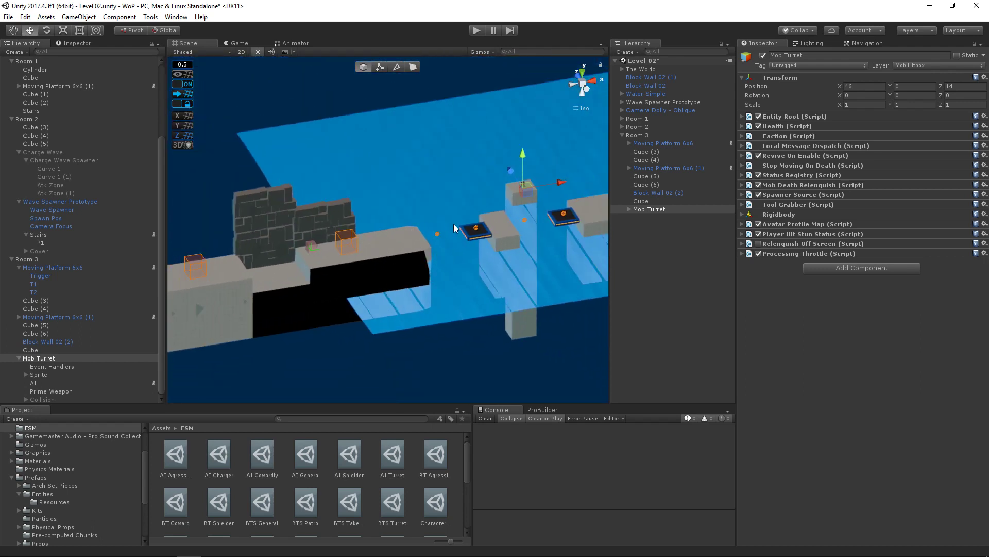
{"action": "left_click_drag", "start_coordinate": [376, 240], "coordinate": [332, 288], "text": "alt"}
{"action": "middle_click_drag", "start_coordinate": [331, 287], "coordinate": [443, 297]}
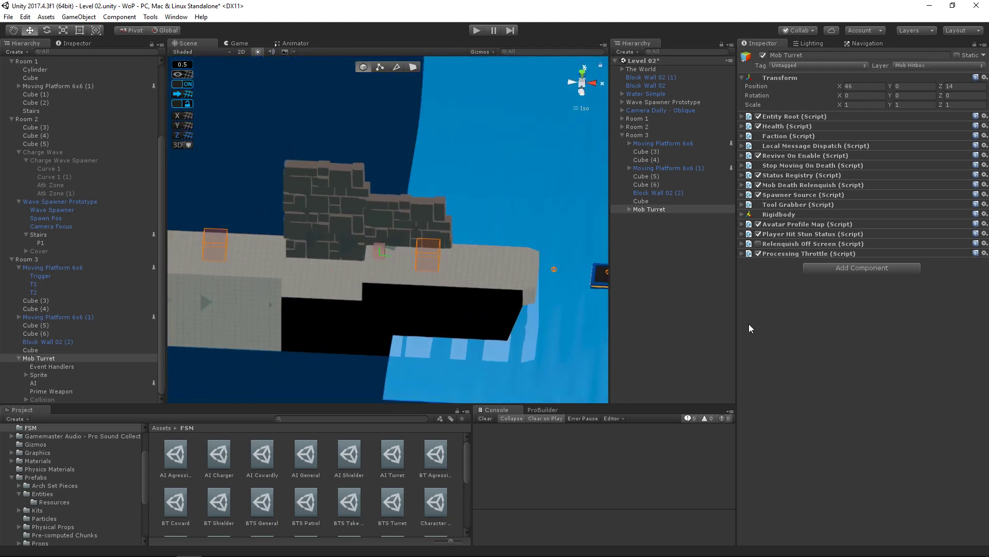
- Widen the Scene view by narrowing the Inspector and both Hierarchy panels
{"action": "left_click_drag", "start_coordinate": [736, 330], "coordinate": [847, 330]}
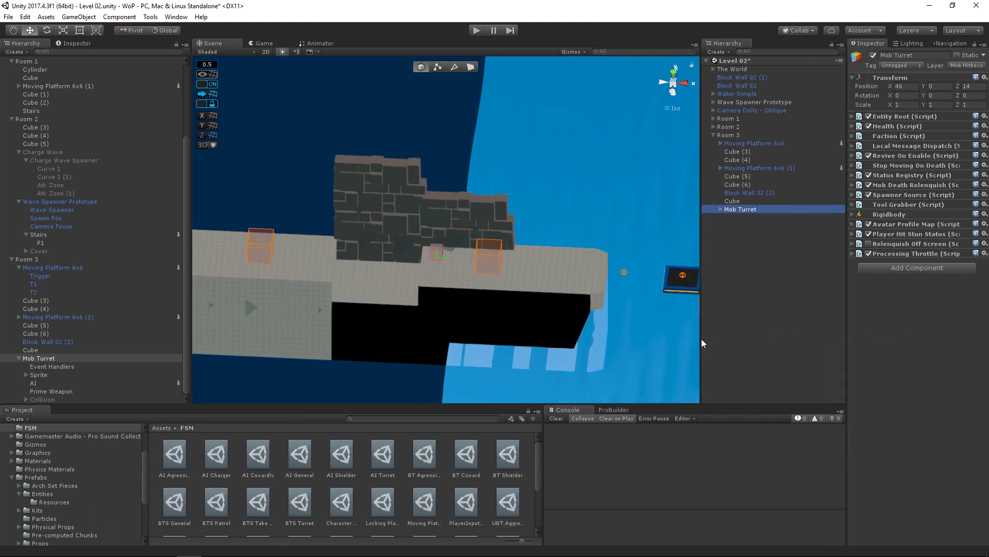
{"action": "left_click_drag", "start_coordinate": [700, 343], "coordinate": [756, 344]}
{"action": "left_click_drag", "start_coordinate": [190, 288], "coordinate": [386, 255]}
- Examine the level's path from the first moving platform past the stone walls to the edge of Room 3
{"action": "scroll", "coordinate": [391, 281], "scroll_direction": "up", "scroll_amount": 6}
{"action": "middle_click_drag", "start_coordinate": [308, 292], "coordinate": [462, 211]}
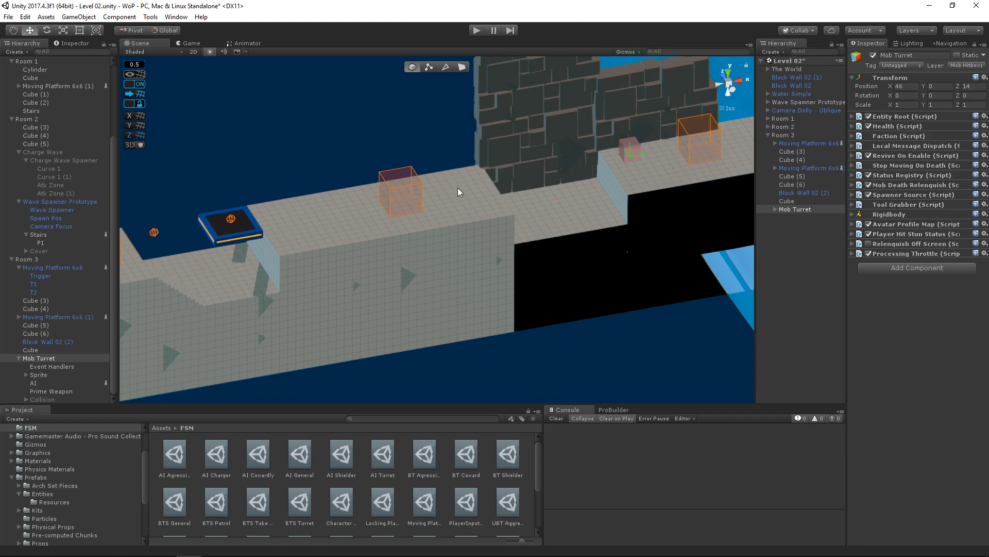
{"action": "left_click_drag", "start_coordinate": [452, 223], "coordinate": [449, 252], "text": "alt"}
{"action": "scroll", "coordinate": [447, 249], "scroll_direction": "down", "scroll_amount": 6}
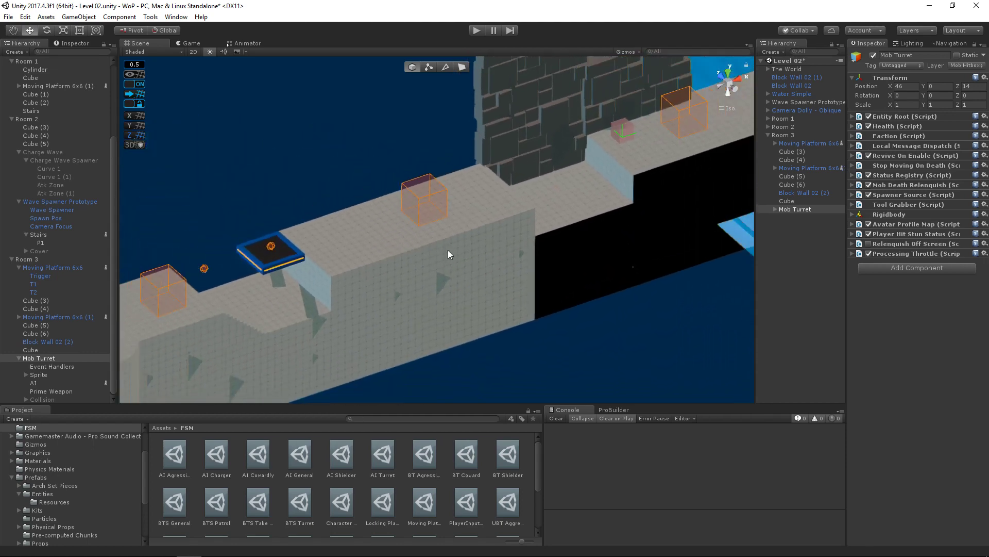
{"action": "scroll", "coordinate": [447, 250], "scroll_direction": "up", "scroll_amount": 4}
{"action": "middle_click_drag", "start_coordinate": [484, 221], "coordinate": [242, 278]}
{"action": "middle_click_drag", "start_coordinate": [527, 187], "coordinate": [462, 229]}
{"action": "scroll", "coordinate": [462, 228], "scroll_direction": "down", "scroll_amount": 7}
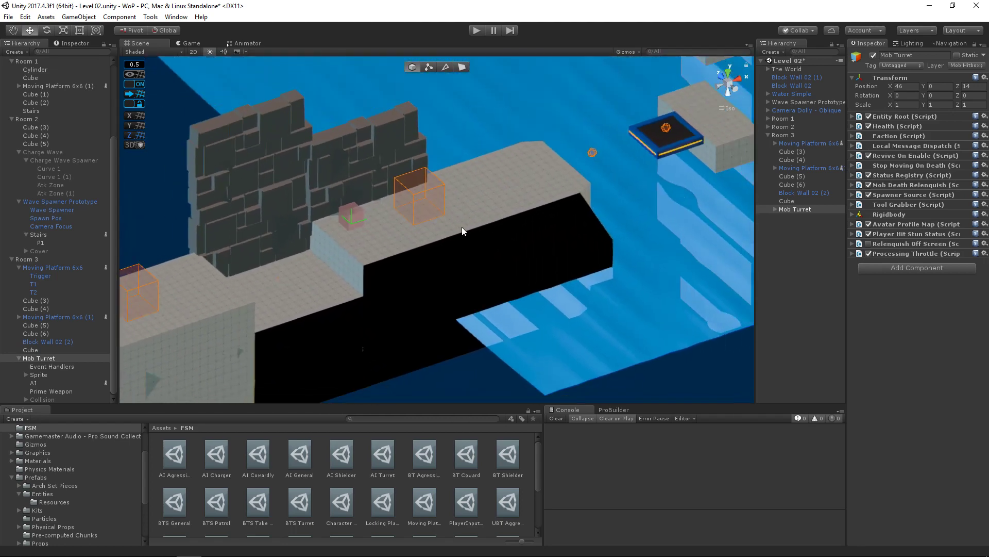
{"action": "left_click_drag", "start_coordinate": [506, 203], "coordinate": [492, 209], "text": "alt"}
{"action": "middle_click_drag", "start_coordinate": [492, 209], "coordinate": [510, 201]}
{"action": "scroll", "coordinate": [430, 224], "scroll_direction": "down", "scroll_amount": 7}
{"action": "scroll", "coordinate": [451, 221], "scroll_direction": "up", "scroll_amount": 15}
{"action": "scroll", "coordinate": [343, 258], "scroll_direction": "down", "scroll_amount": 5}
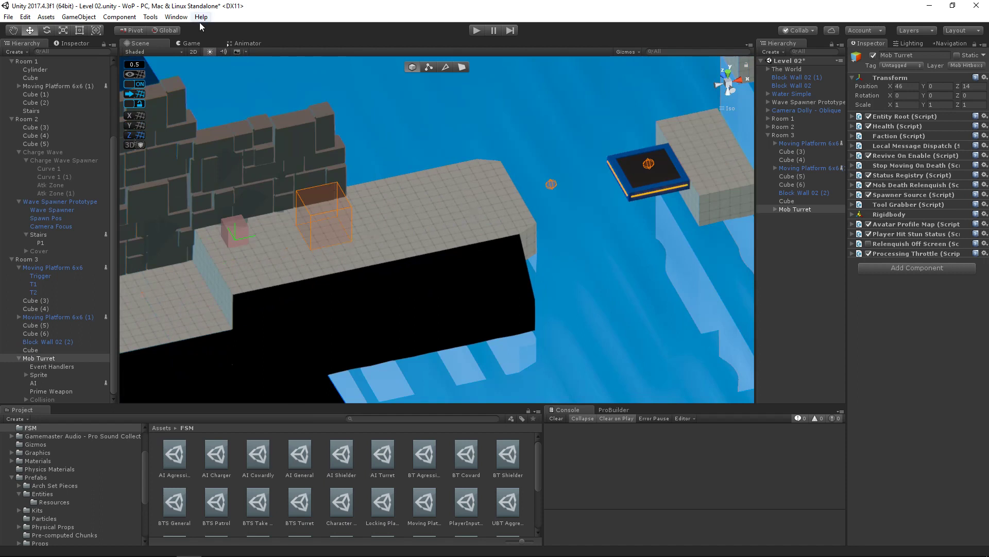
{"action": "middle_click_drag", "start_coordinate": [431, 161], "coordinate": [318, 216]}
- Check the Game camera's framing of the Room 3 gap and survey the platforms, turret block and whole level in the Scene view
{"action": "left_click", "coordinate": [190, 44]}
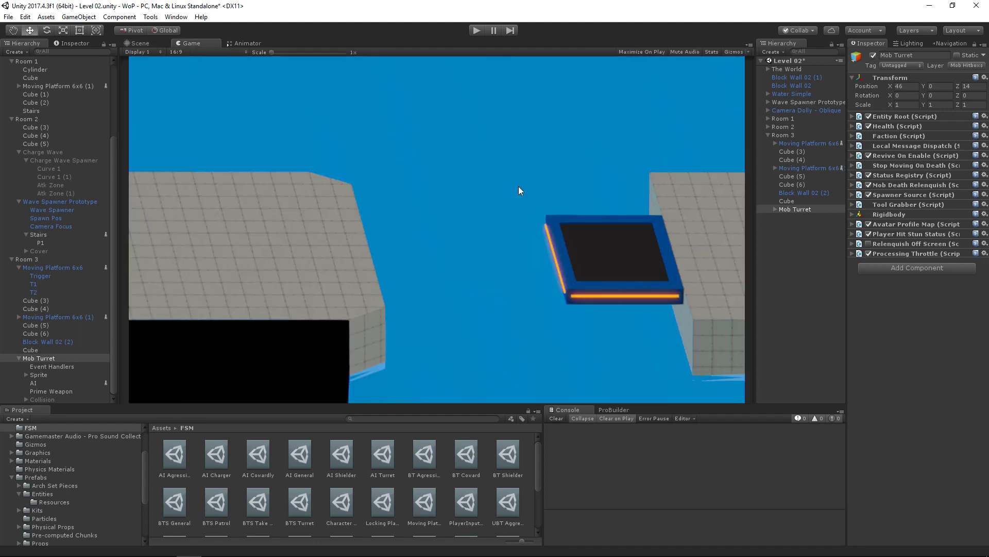
{"action": "left_click", "coordinate": [138, 44]}
{"action": "middle_click_drag", "start_coordinate": [433, 216], "coordinate": [366, 246]}
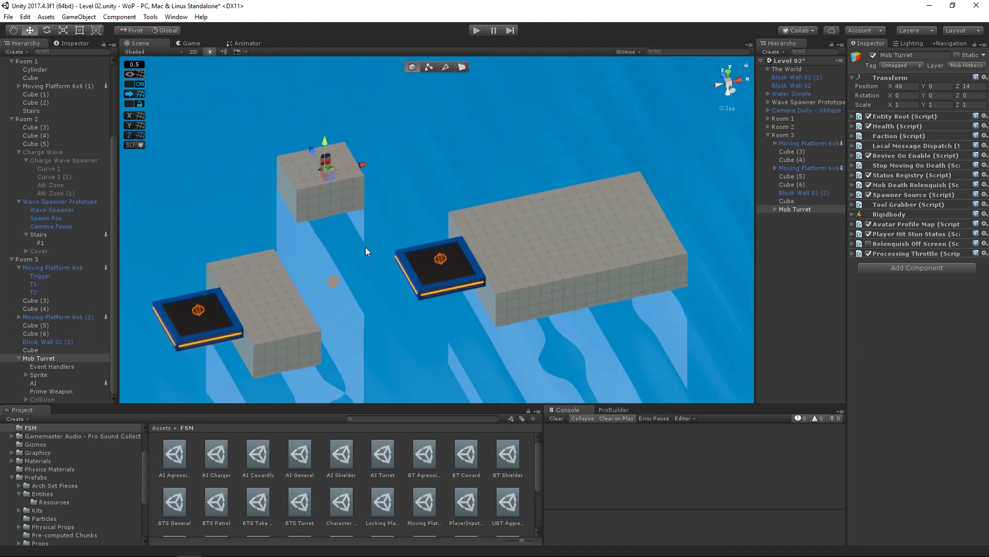
{"action": "scroll", "coordinate": [364, 340], "scroll_direction": "down", "scroll_amount": 3}
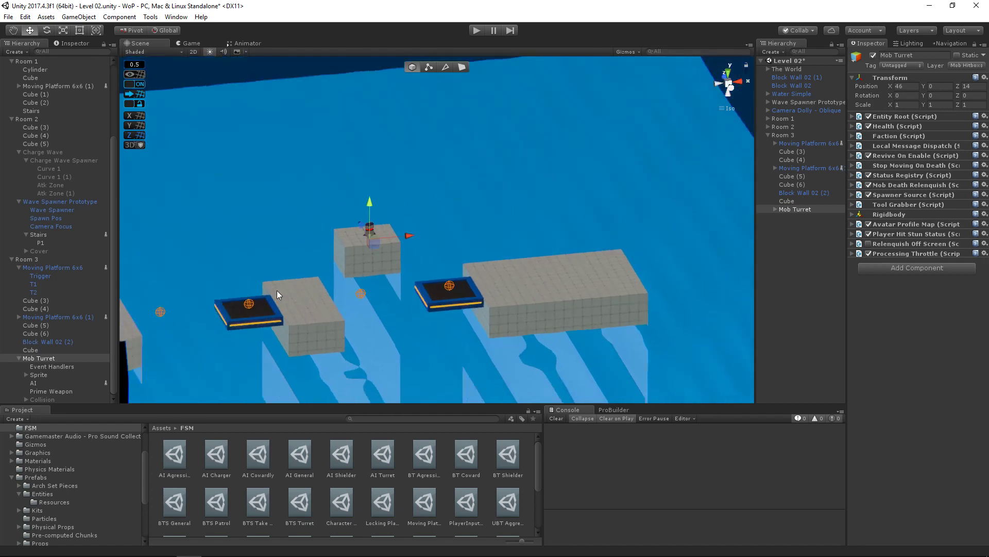
{"action": "middle_click_drag", "start_coordinate": [276, 290], "coordinate": [418, 168]}
{"action": "left_click_drag", "start_coordinate": [465, 150], "coordinate": [363, 200], "text": "alt"}
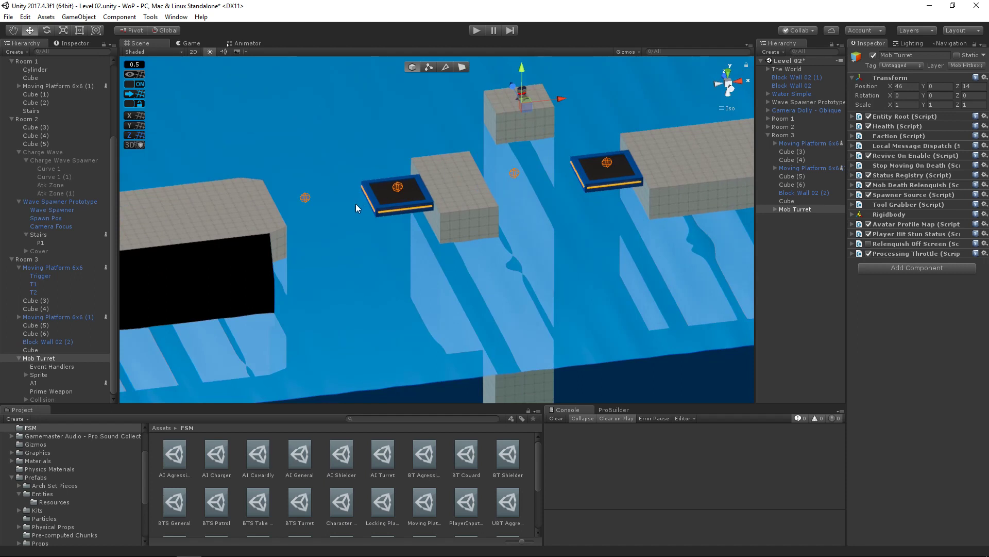
{"action": "middle_click_drag", "start_coordinate": [336, 219], "coordinate": [393, 239]}
{"action": "scroll", "coordinate": [393, 238], "scroll_direction": "up", "scroll_amount": 1}
{"action": "scroll", "coordinate": [345, 230], "scroll_direction": "down", "scroll_amount": 2}
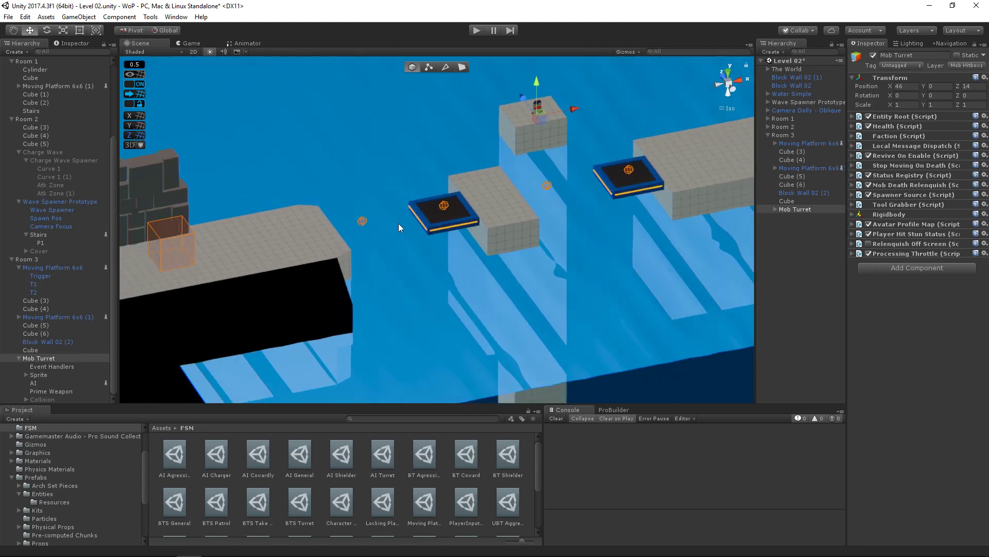
{"action": "scroll", "coordinate": [379, 148], "scroll_direction": "down", "scroll_amount": 2}
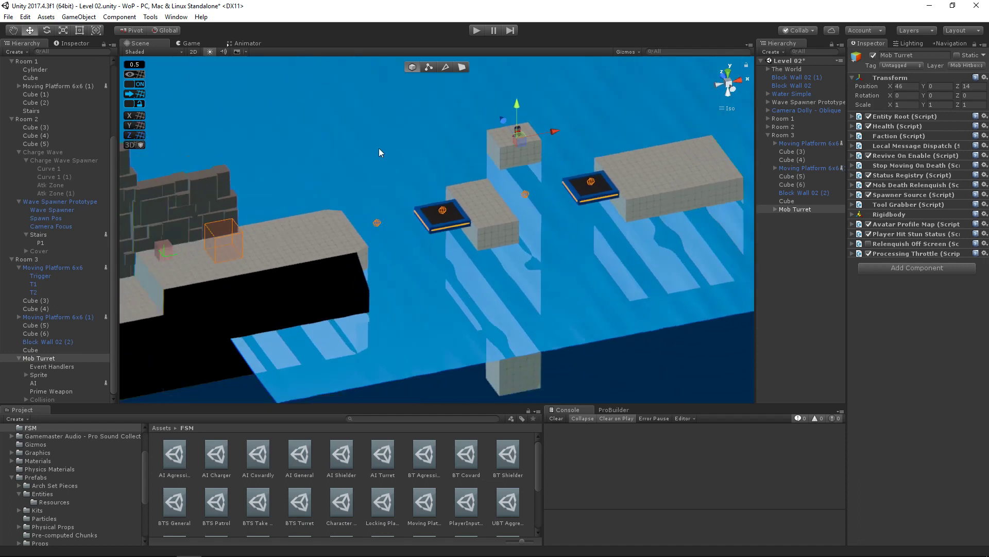
{"action": "middle_click_drag", "start_coordinate": [317, 183], "coordinate": [415, 188]}
{"action": "left_click_drag", "start_coordinate": [421, 191], "coordinate": [385, 144], "text": "alt"}
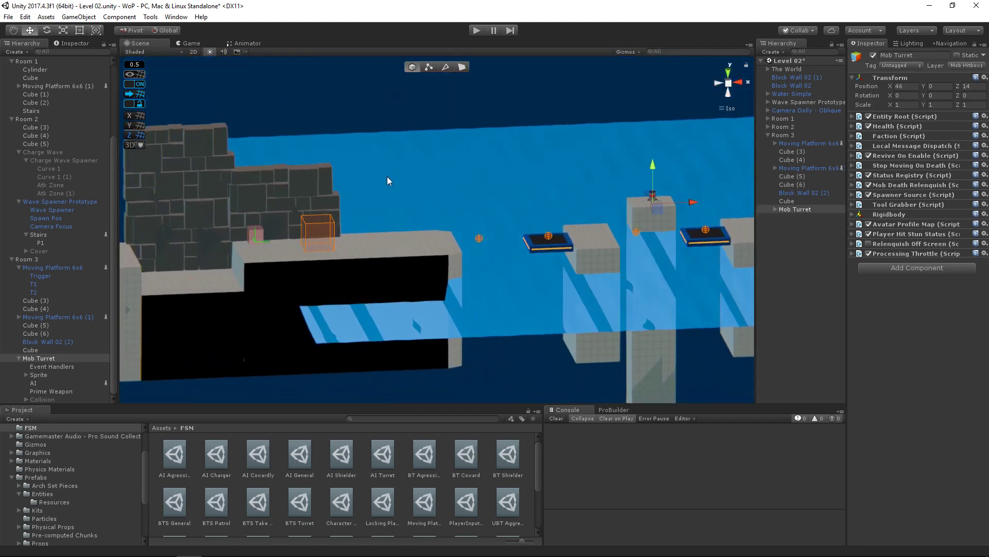
{"action": "left_click_drag", "start_coordinate": [388, 180], "coordinate": [363, 211], "text": "alt"}
{"action": "scroll", "coordinate": [295, 213], "scroll_direction": "down", "scroll_amount": 3}
{"action": "middle_click_drag", "start_coordinate": [311, 220], "coordinate": [433, 273]}
{"action": "scroll", "coordinate": [392, 264], "scroll_direction": "down", "scroll_amount": 2}
{"action": "left_click_drag", "start_coordinate": [456, 283], "coordinate": [404, 231], "text": "alt"}
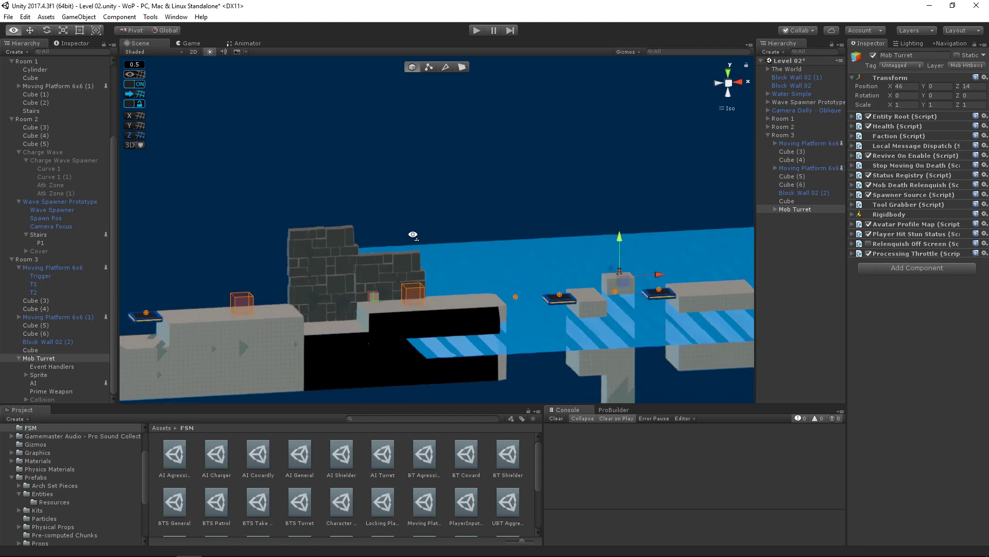
{"action": "mouse_move", "coordinate": [400, 237]}
{"action": "left_mouse_down", "text": "alt"}
{"action": "mouse_move", "coordinate": [454, 229]}
{"action": "mouse_move", "coordinate": [405, 238]}
{"action": "left_mouse_up", "text": "alt"}
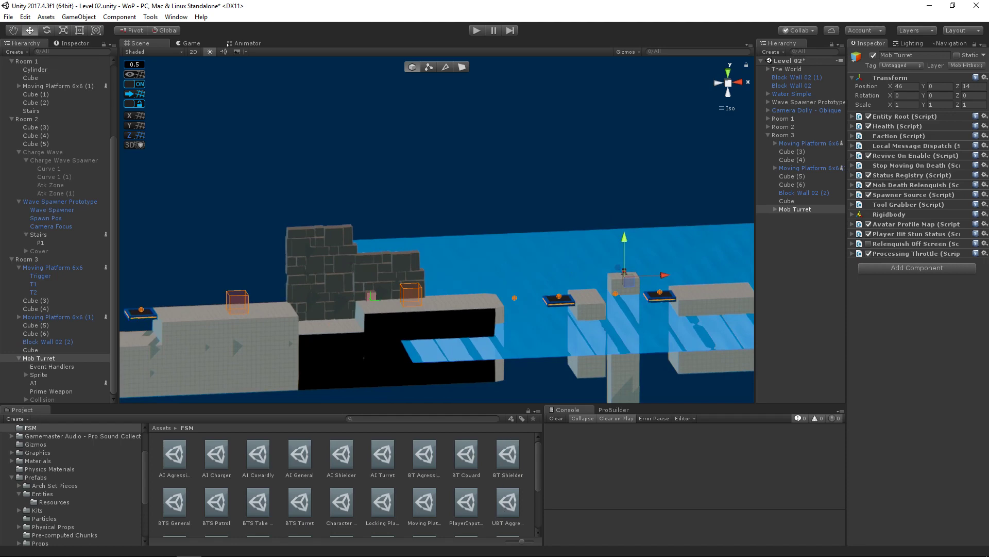
{"action": "left_click", "coordinate": [164, 545]}
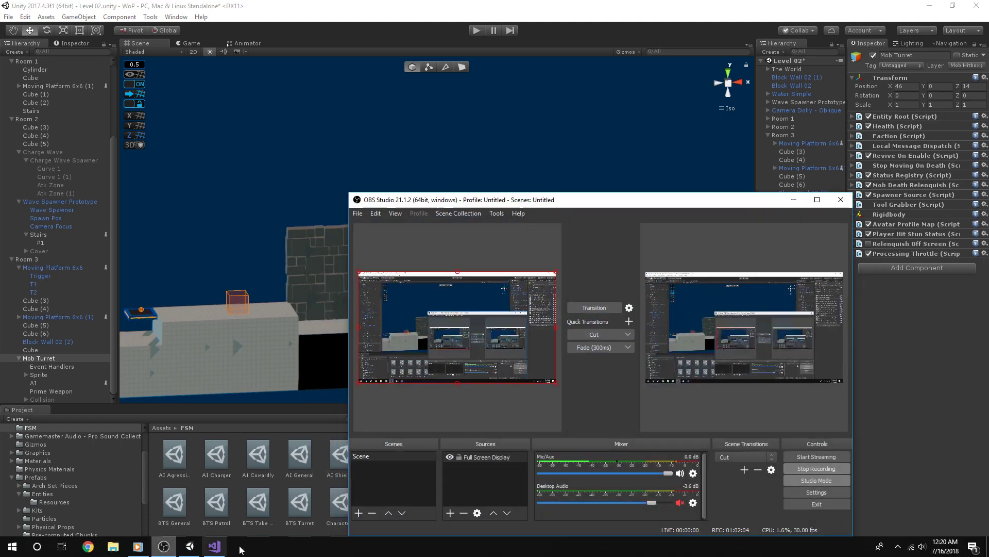